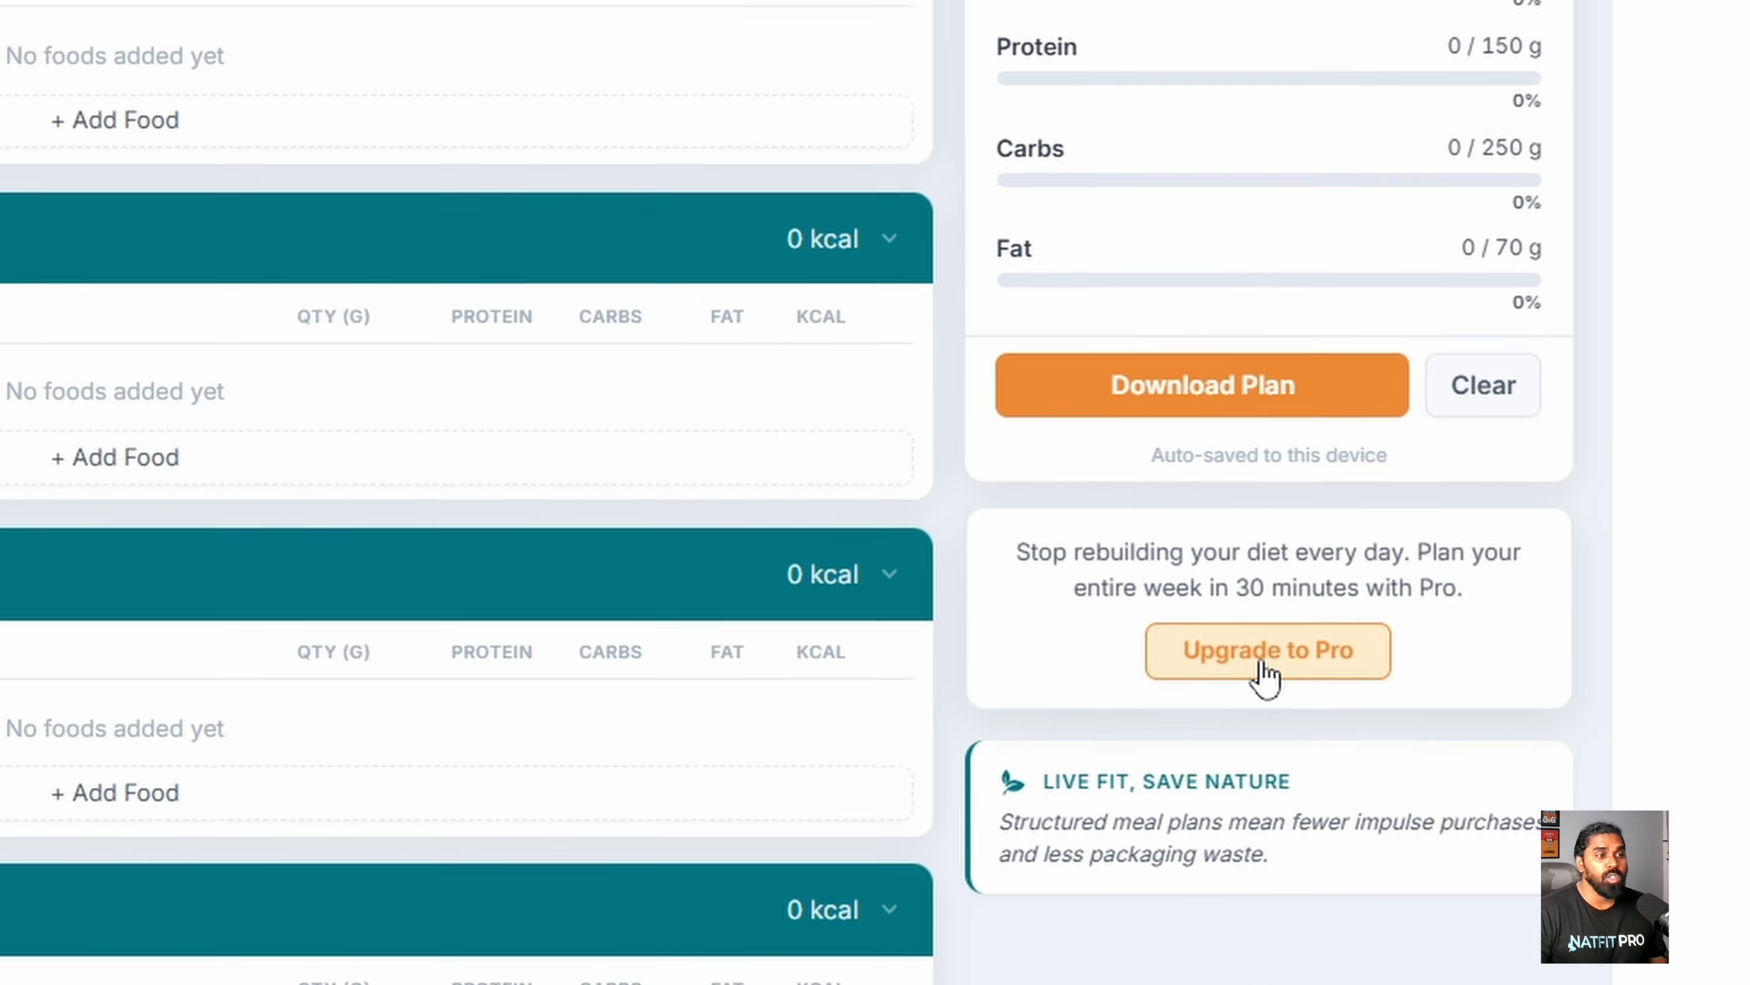
# Step: Open the Diet Builder Pro upgrade comparison, expand all features, and look over the free builder's meal sections
pyautogui.click(1061, 648)
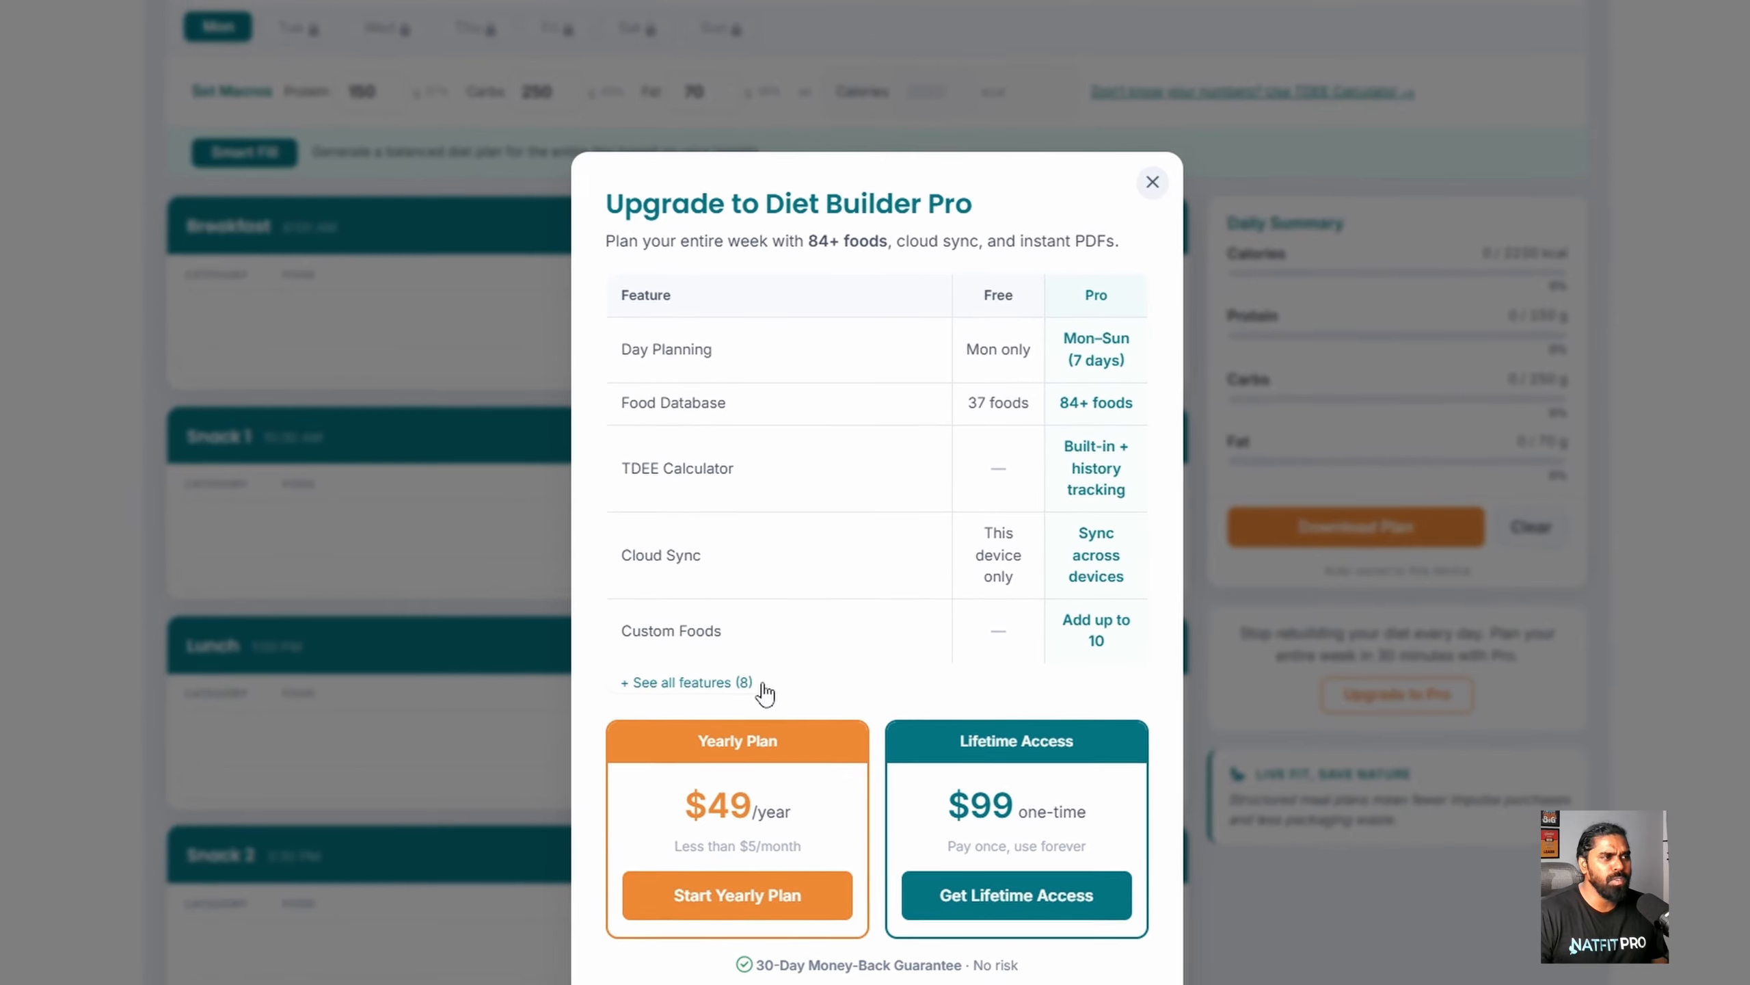
pyautogui.click(758, 684)
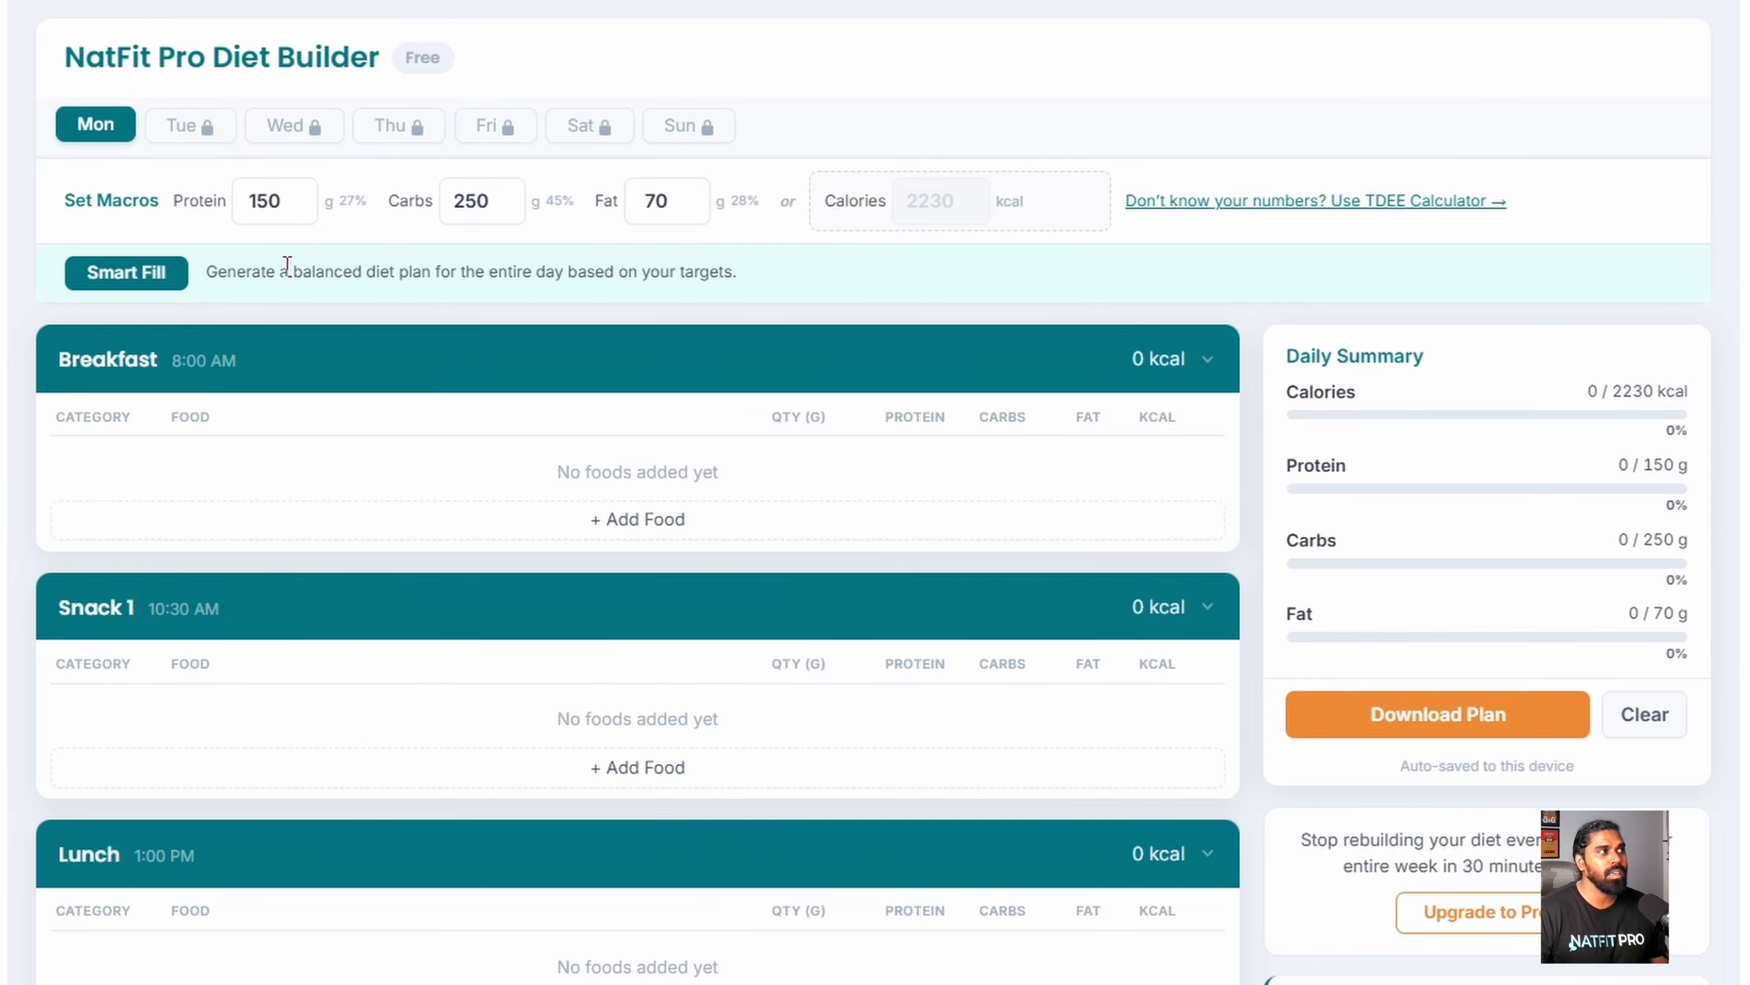
pyautogui.scroll(-4, 356, 553)
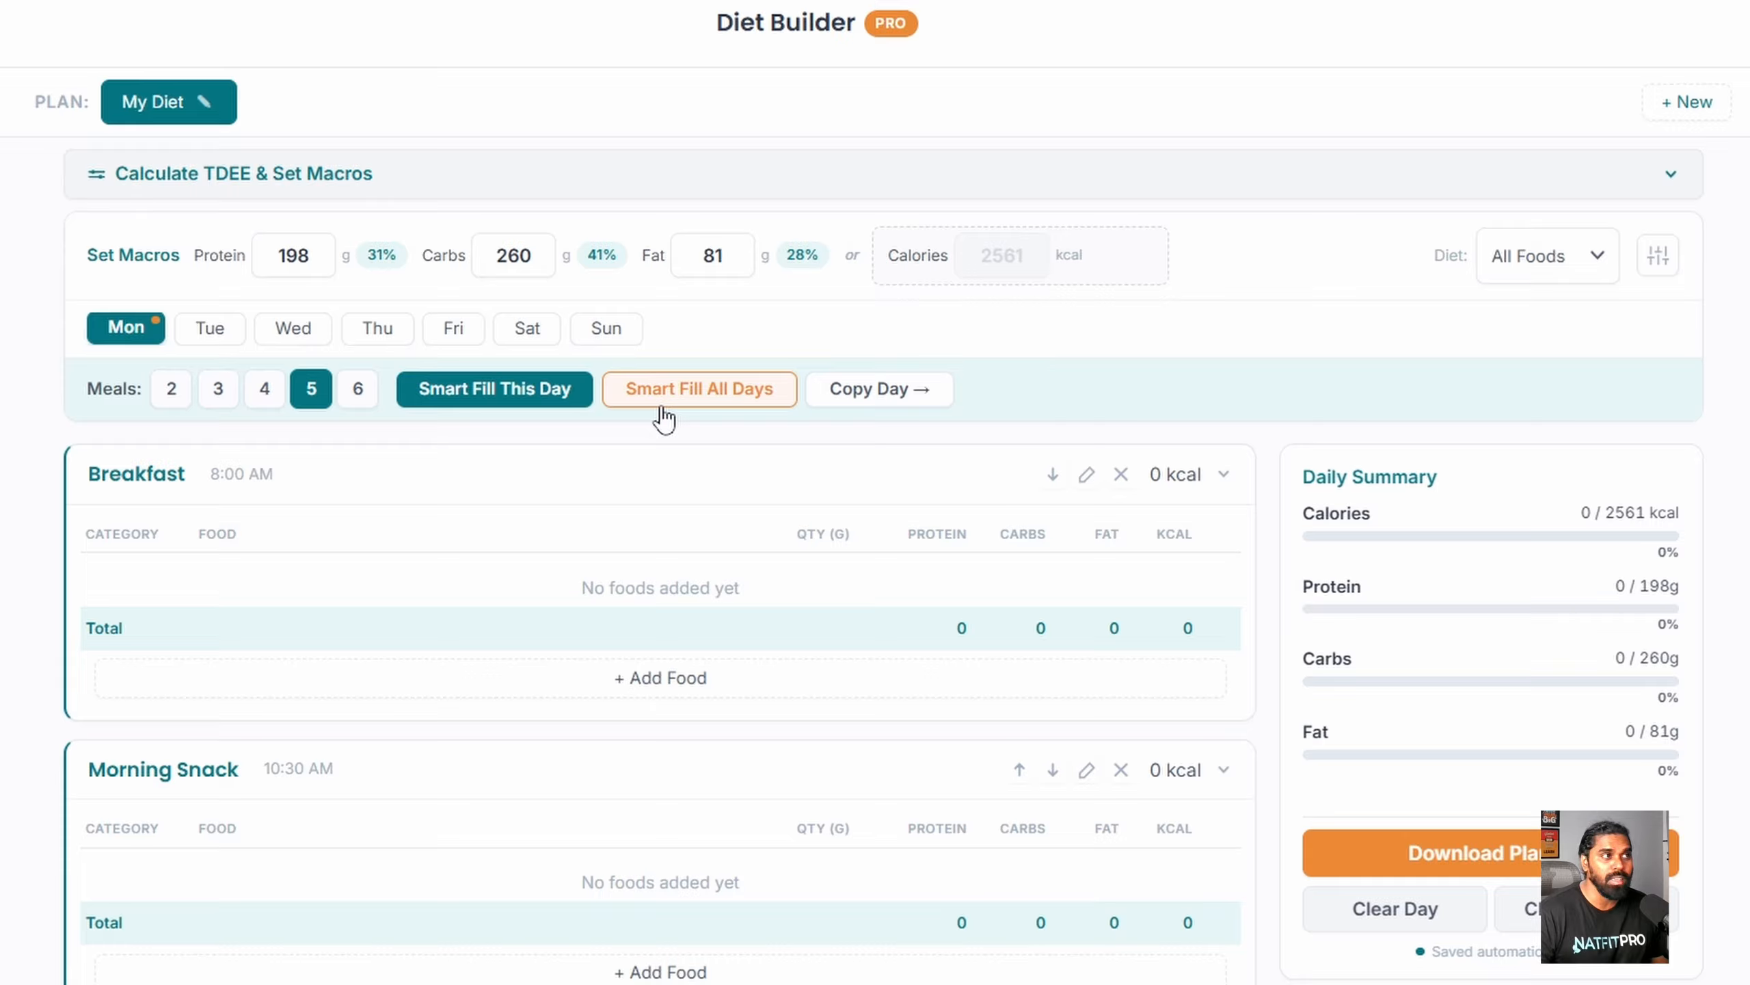
# Step: Check the All Foods, Vegetarian and Vegan diet options and the Smart Fill food preferences in the Pro builder without changing them
pyautogui.click(1549, 272)
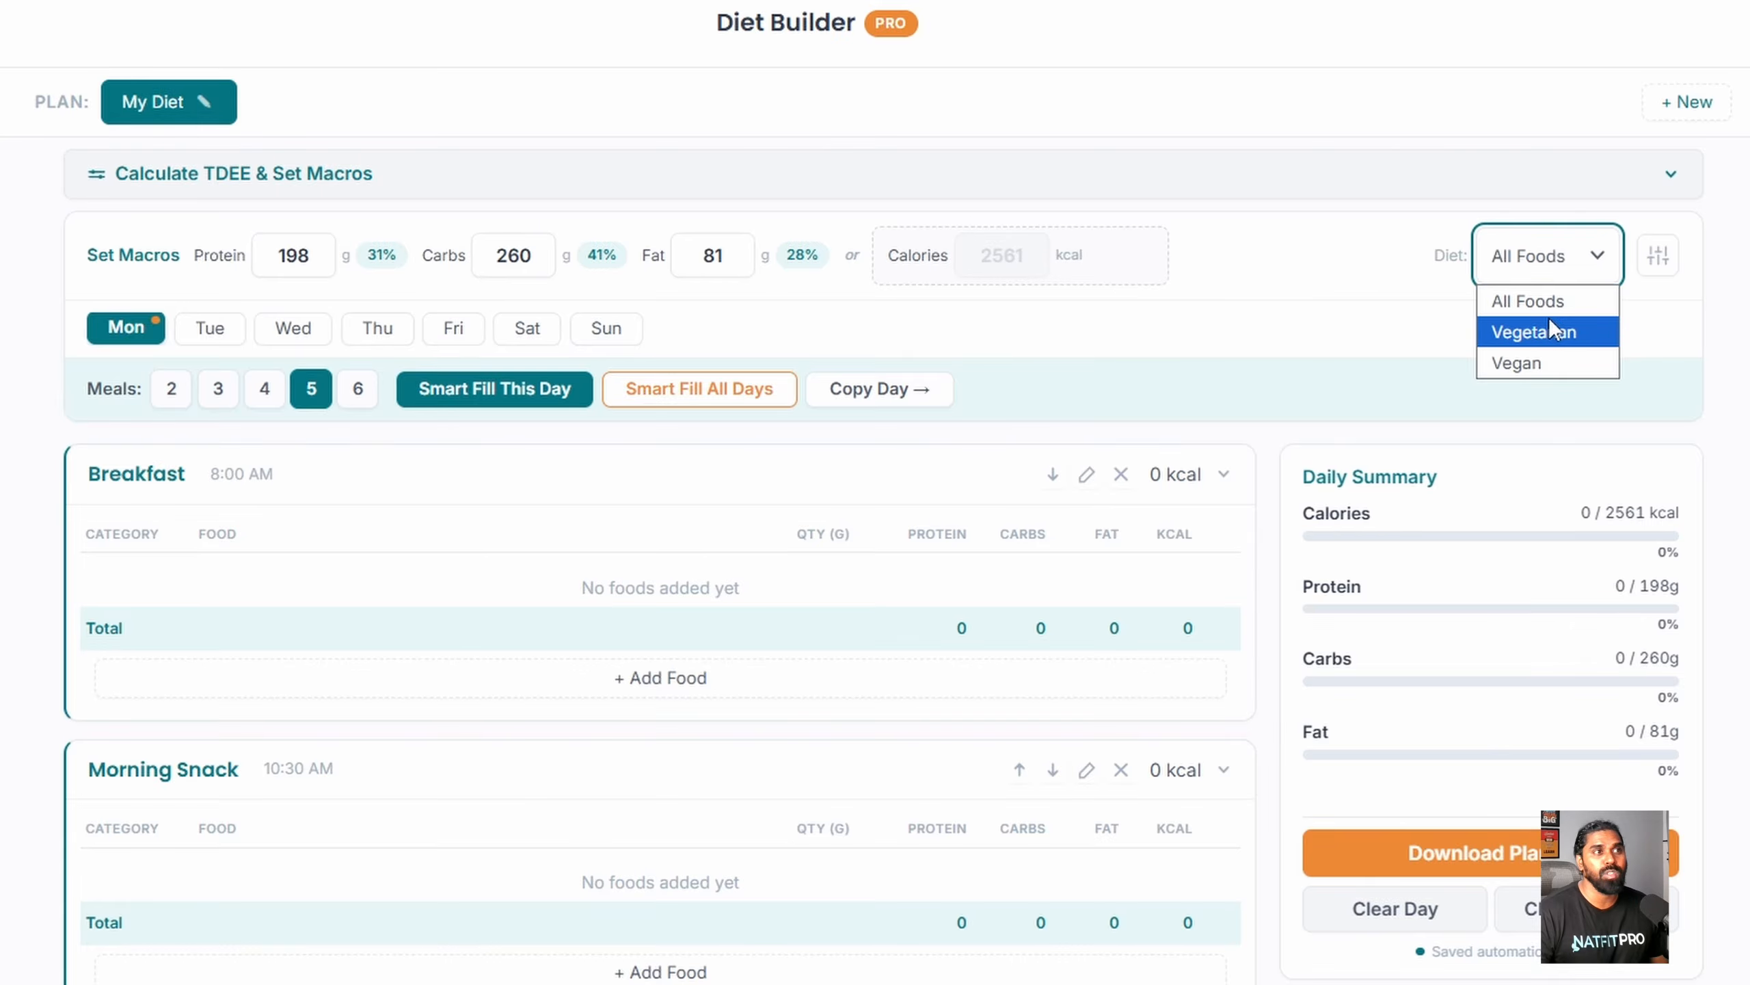
pyautogui.click(1389, 349)
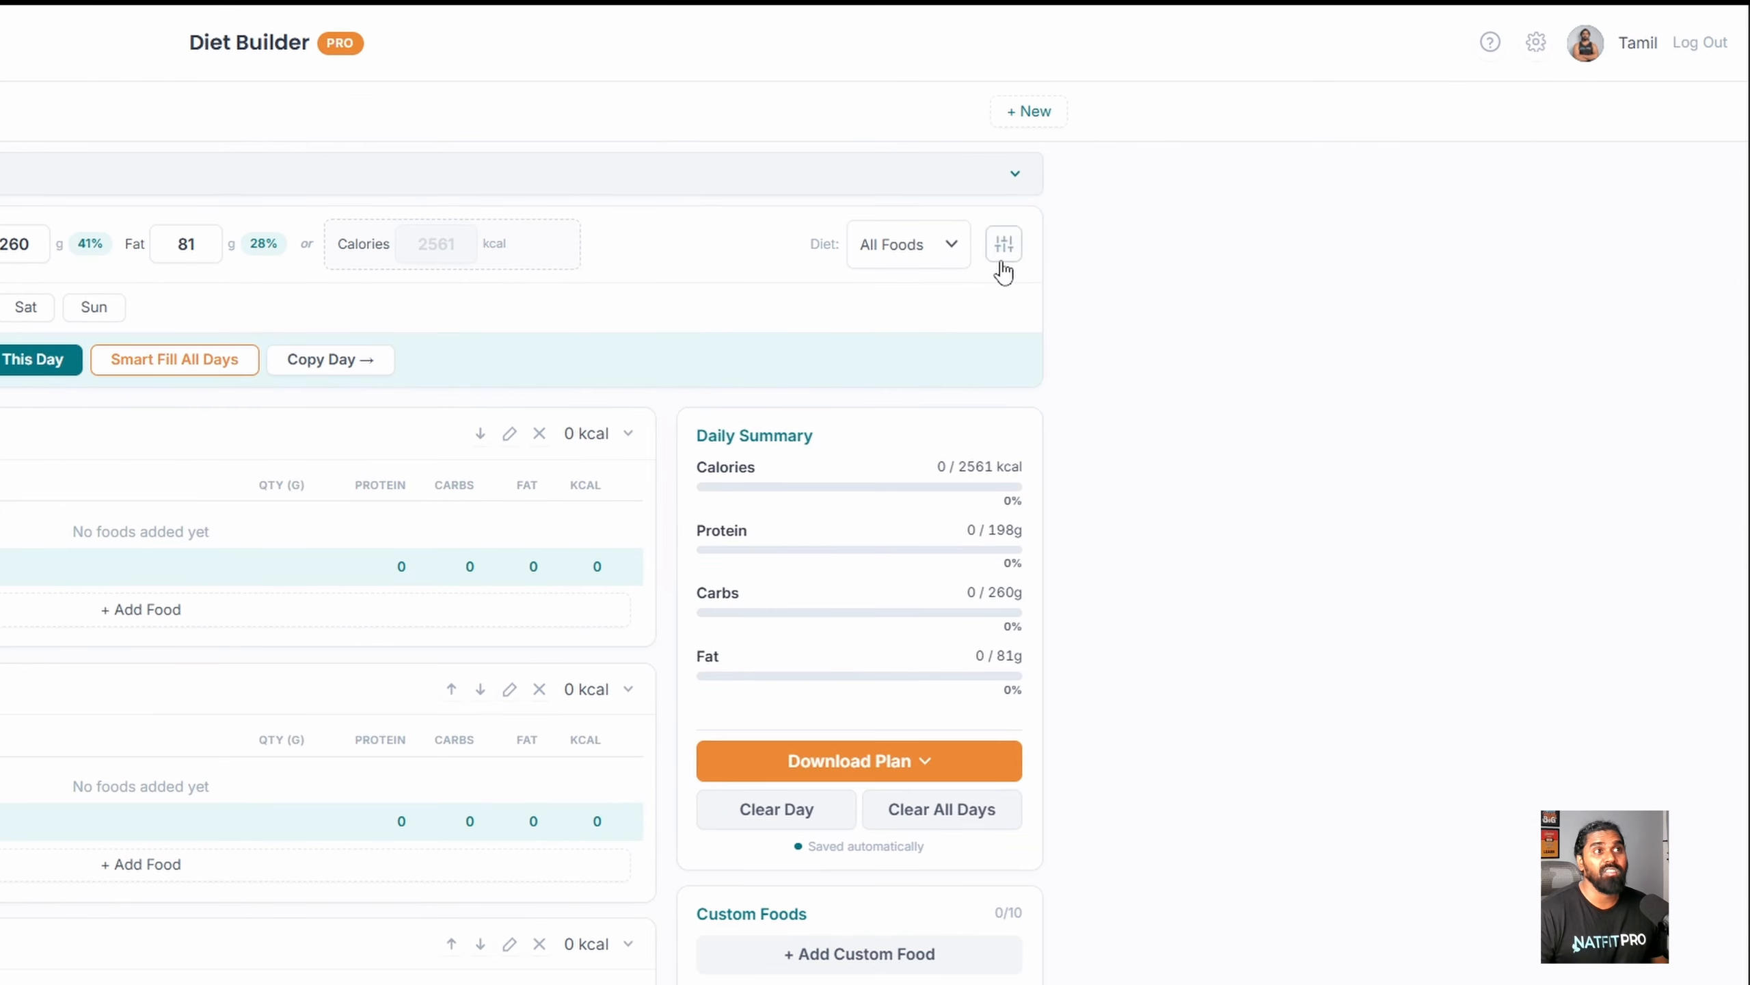
pyautogui.click(1003, 246)
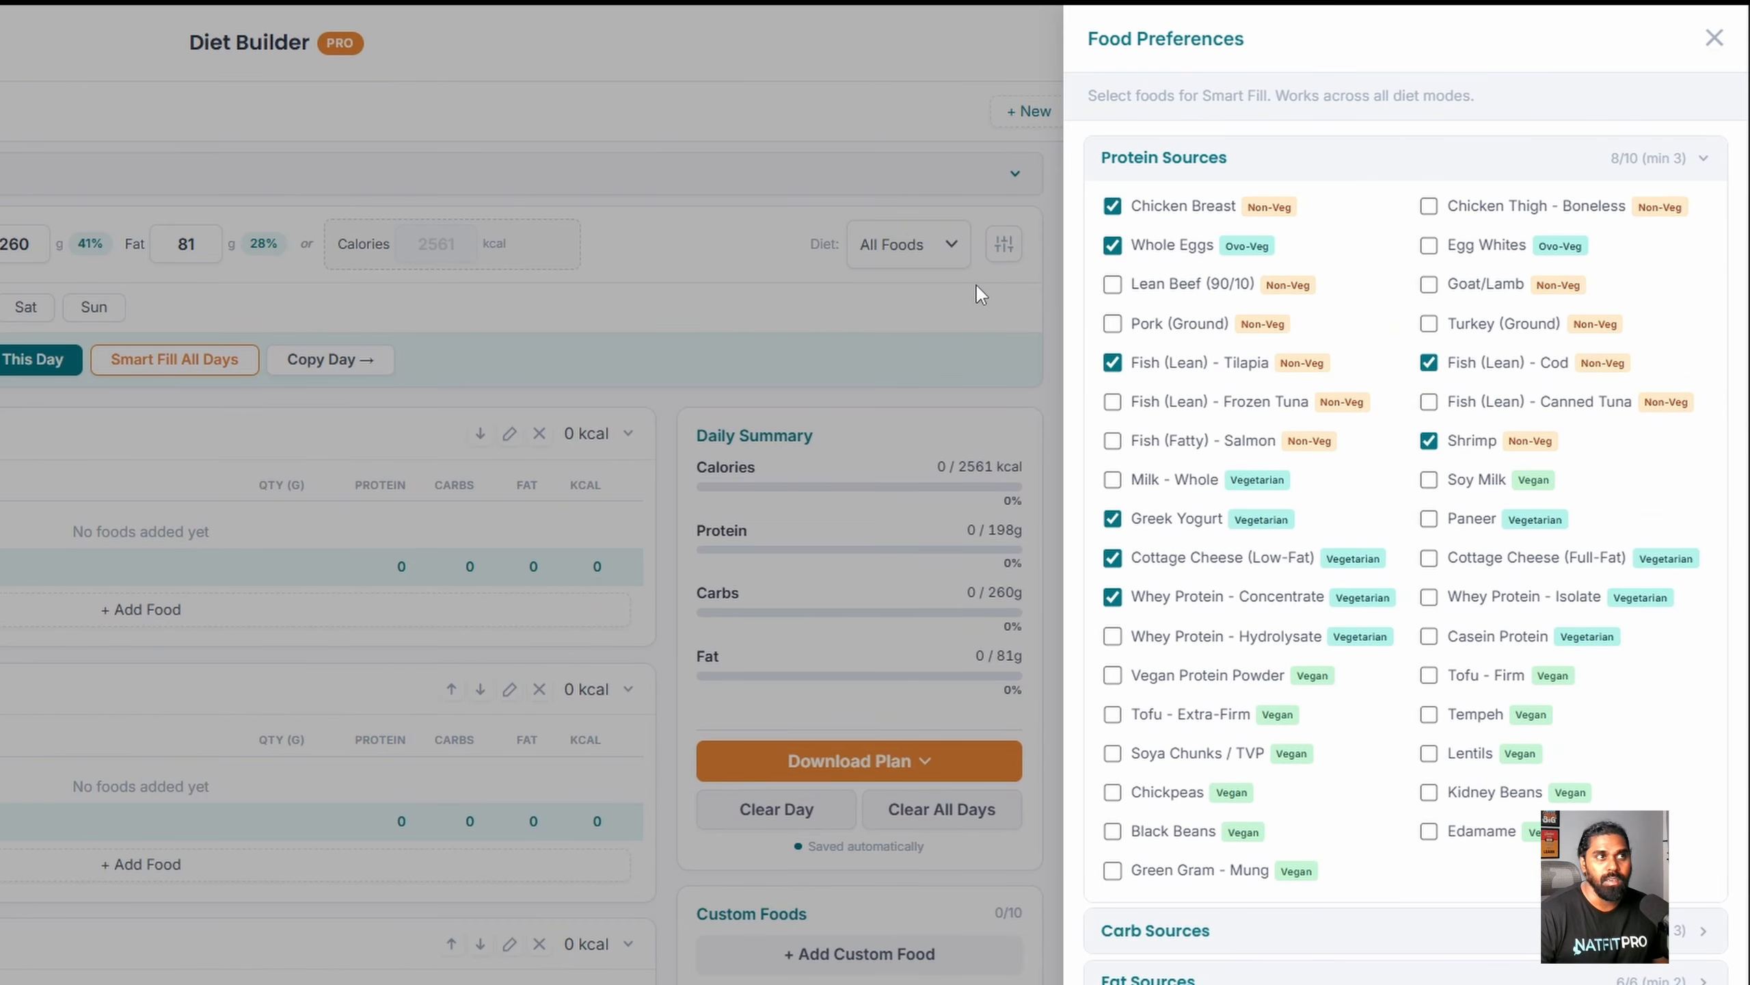
pyautogui.click(976, 285)
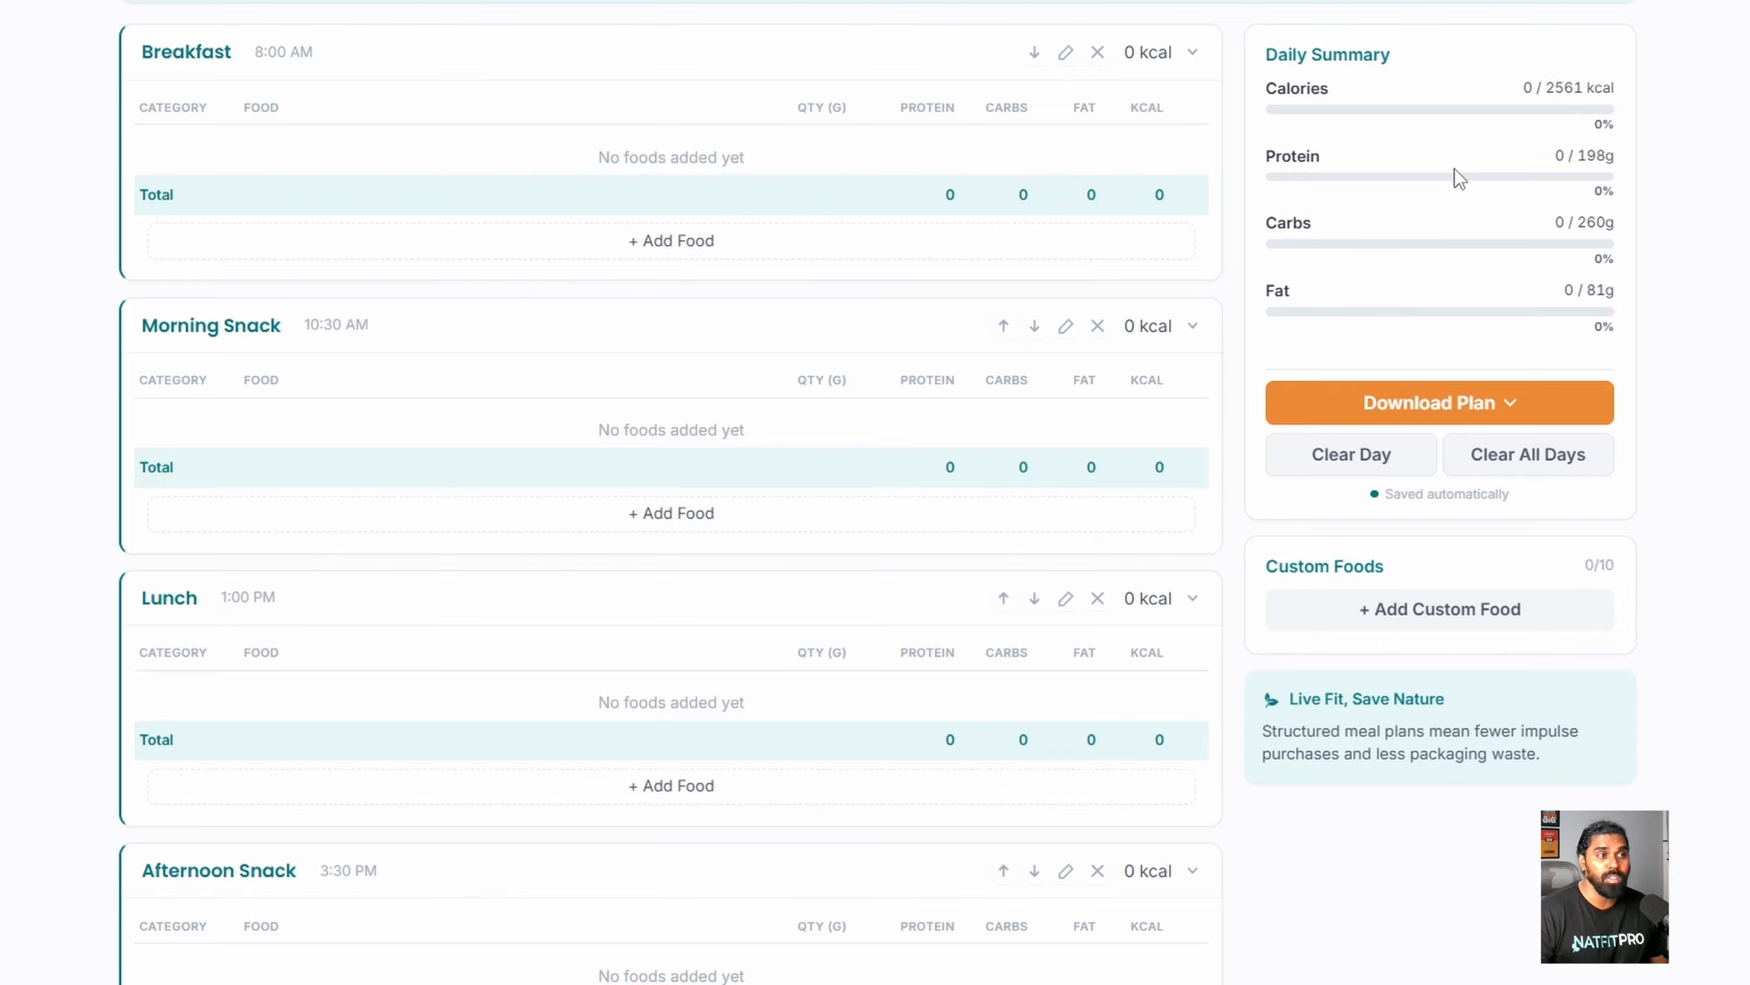
# Step: Check the This Day and Full Week options for downloading the plan, and open the custom food entry
pyautogui.click(1491, 411)
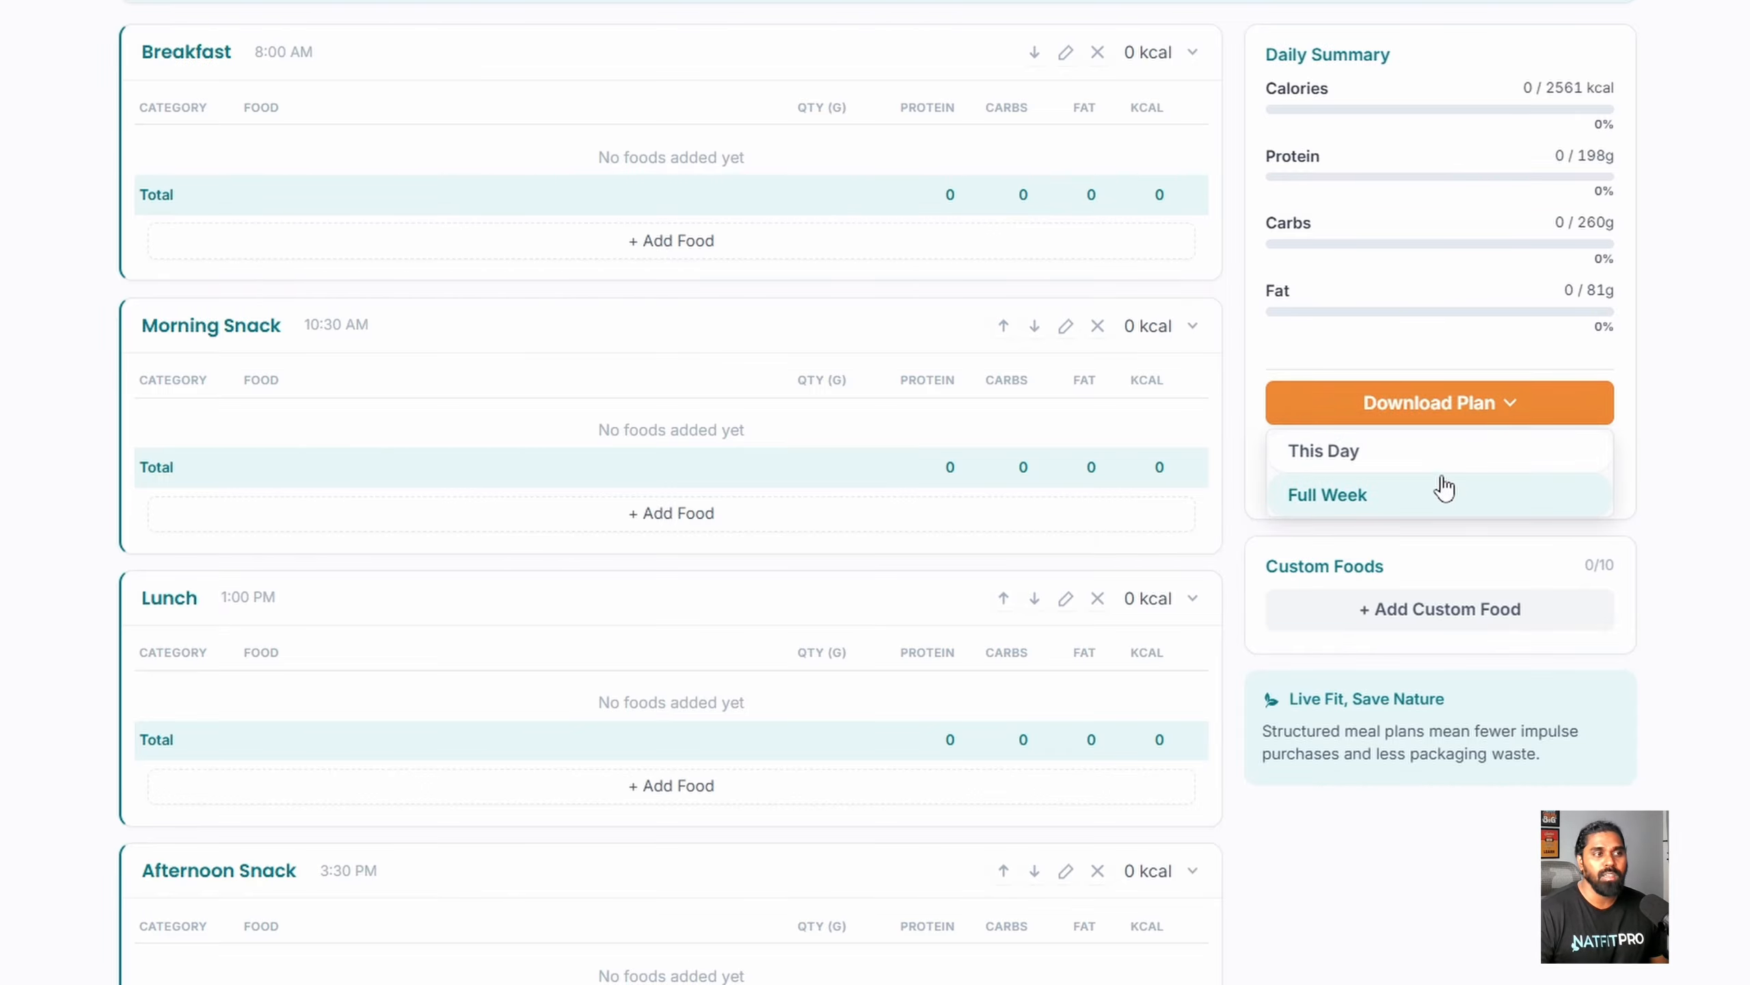
pyautogui.click(1719, 454)
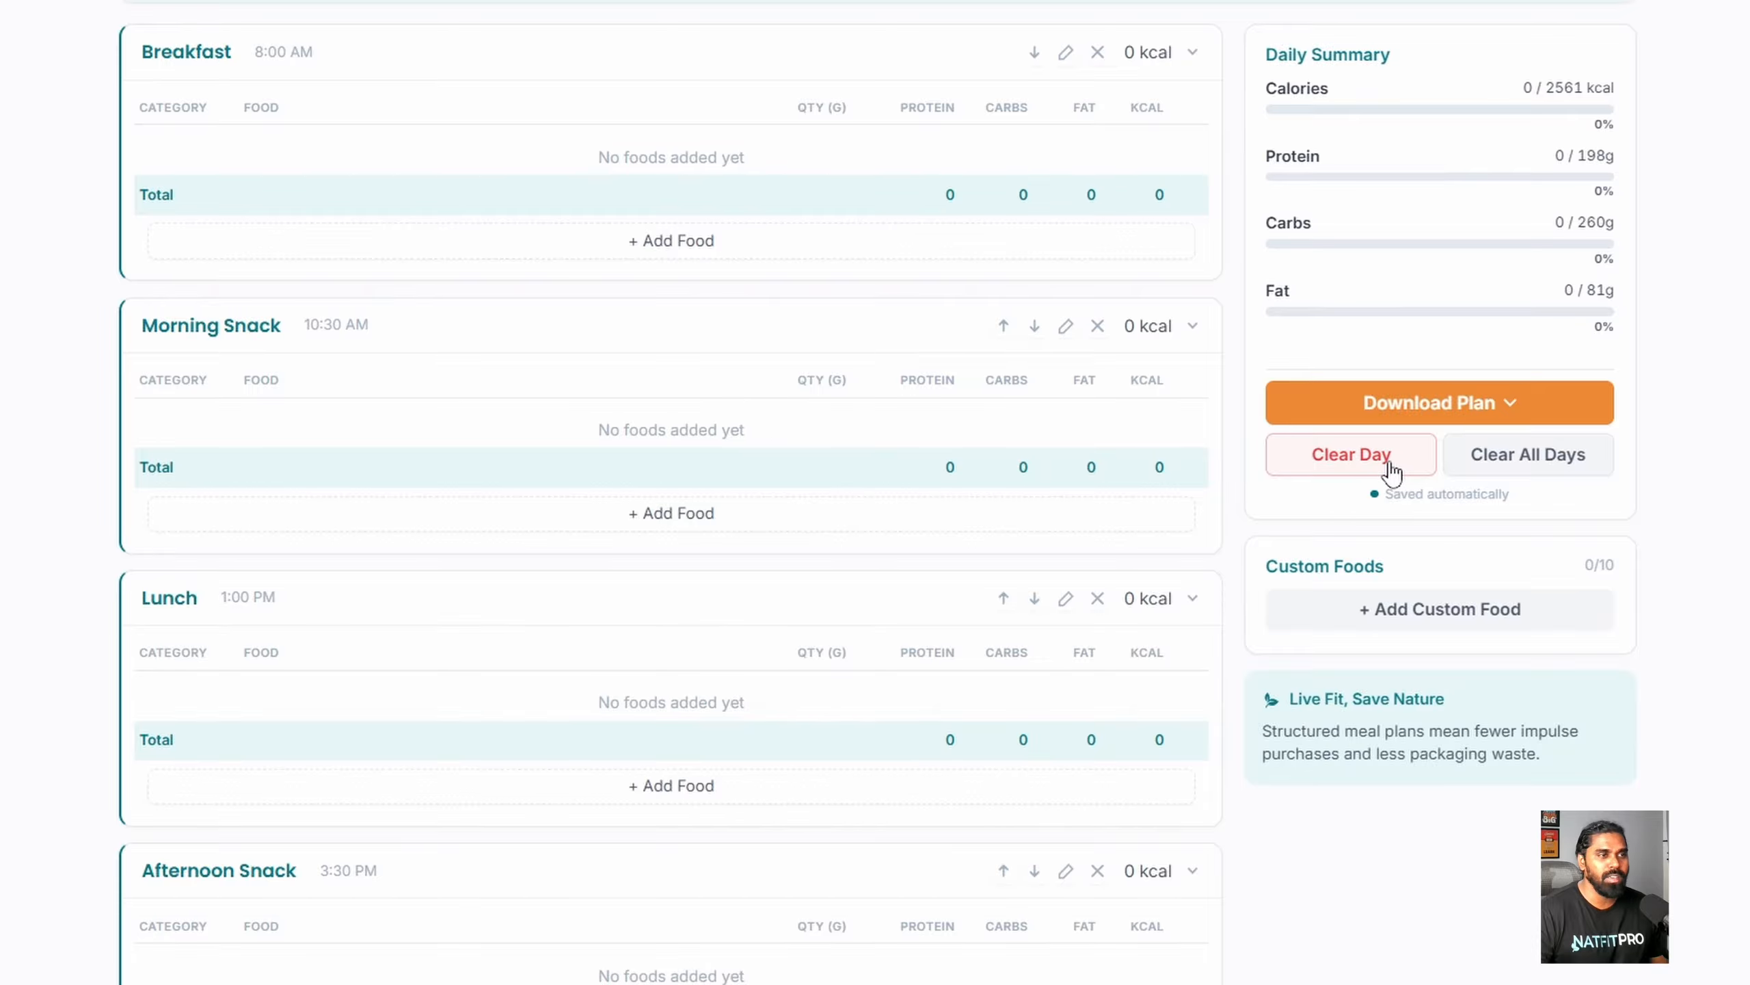
pyautogui.scroll(3, 508, 293)
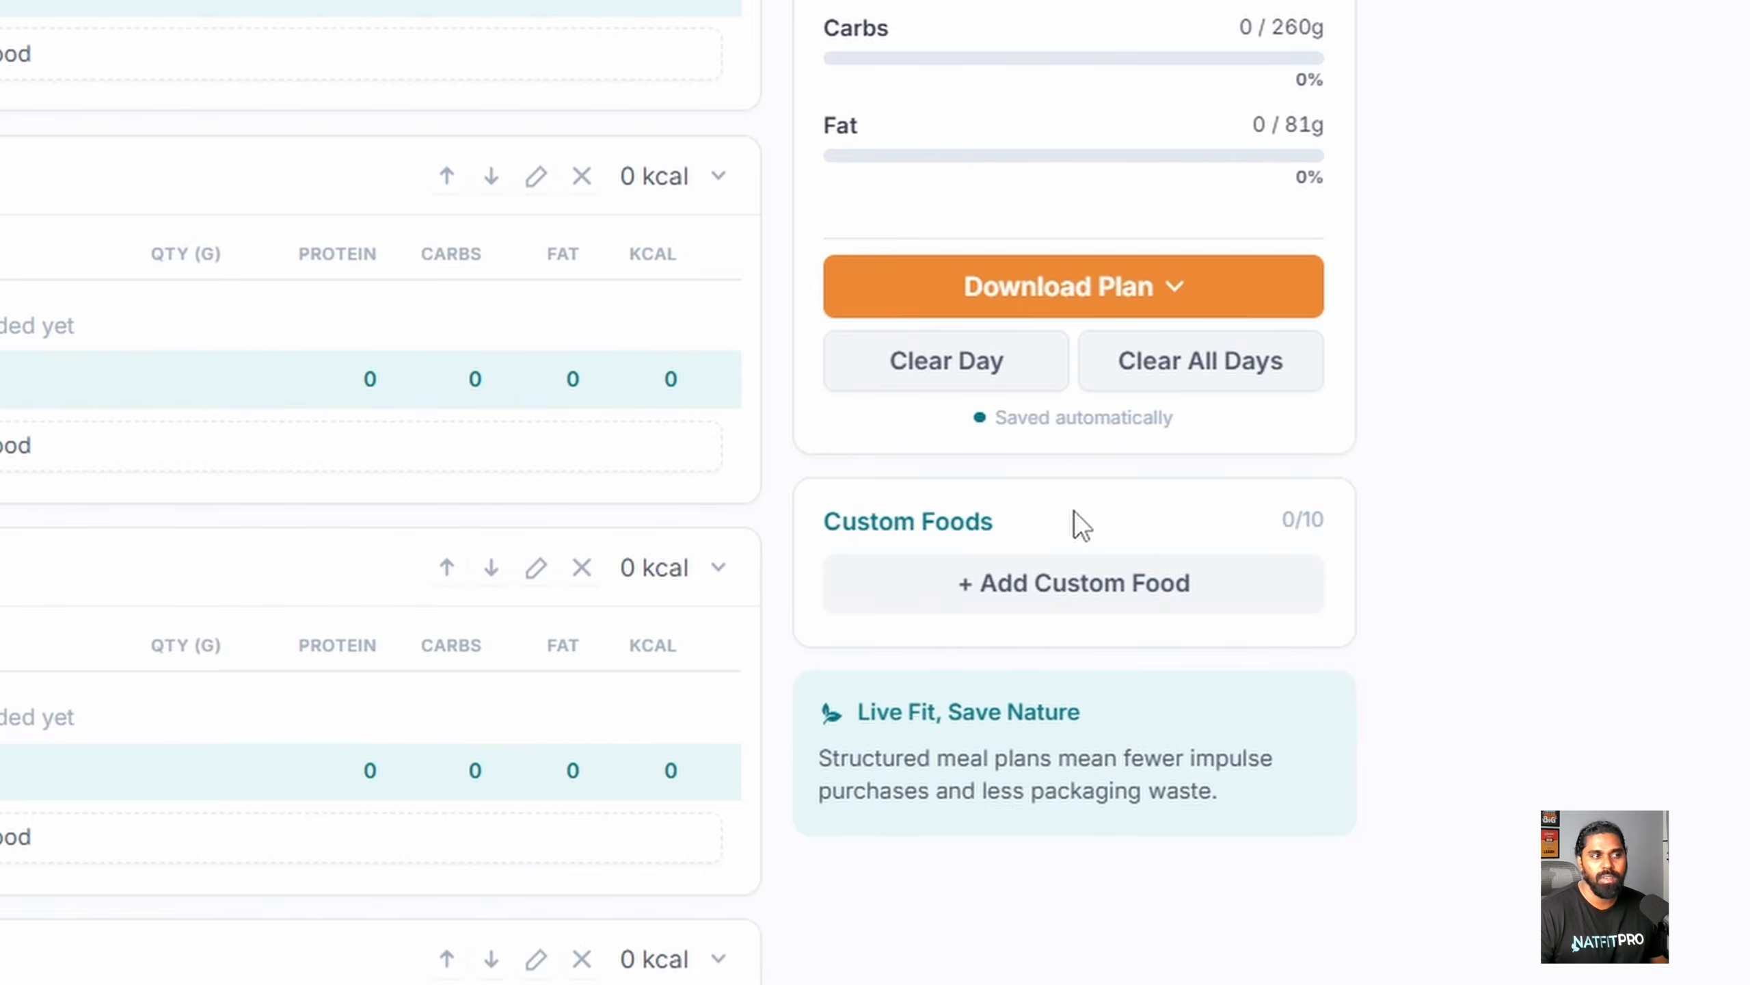
pyautogui.click(1093, 607)
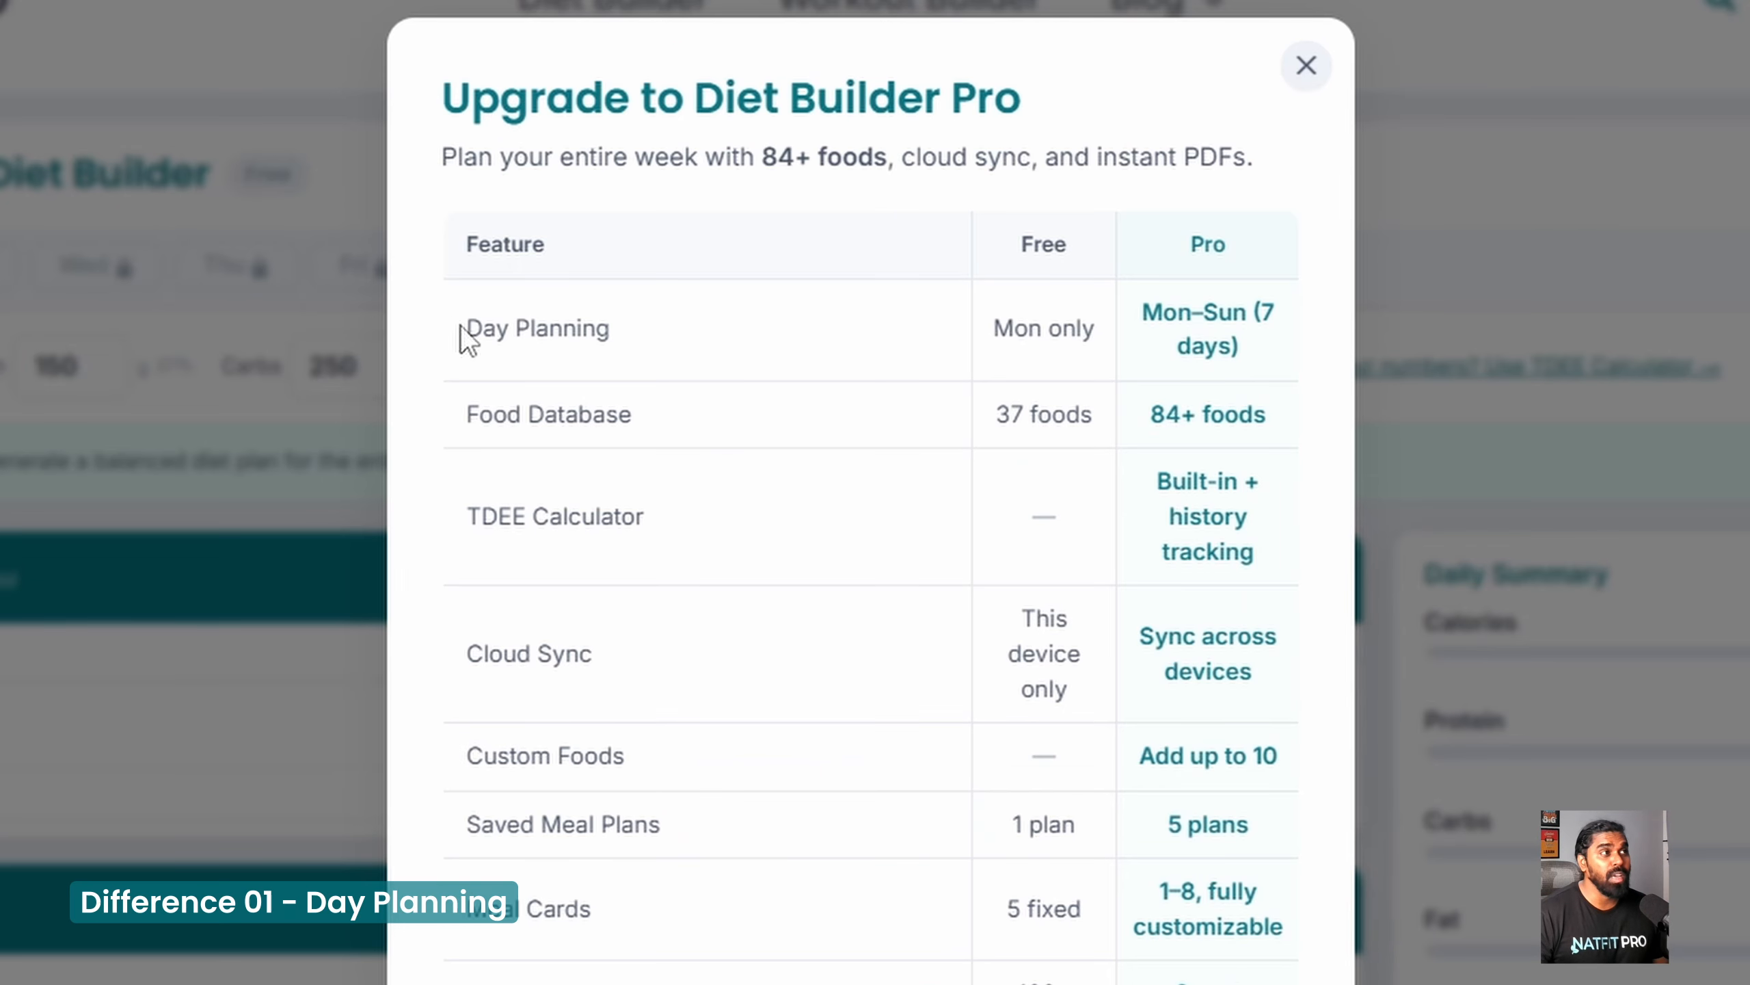
# Step: Compare the Free and Pro values for Day Planning in the upgrade comparison, highlighting the row's text
pyautogui.moveTo(715, 164); pyautogui.dragTo(781, 164)
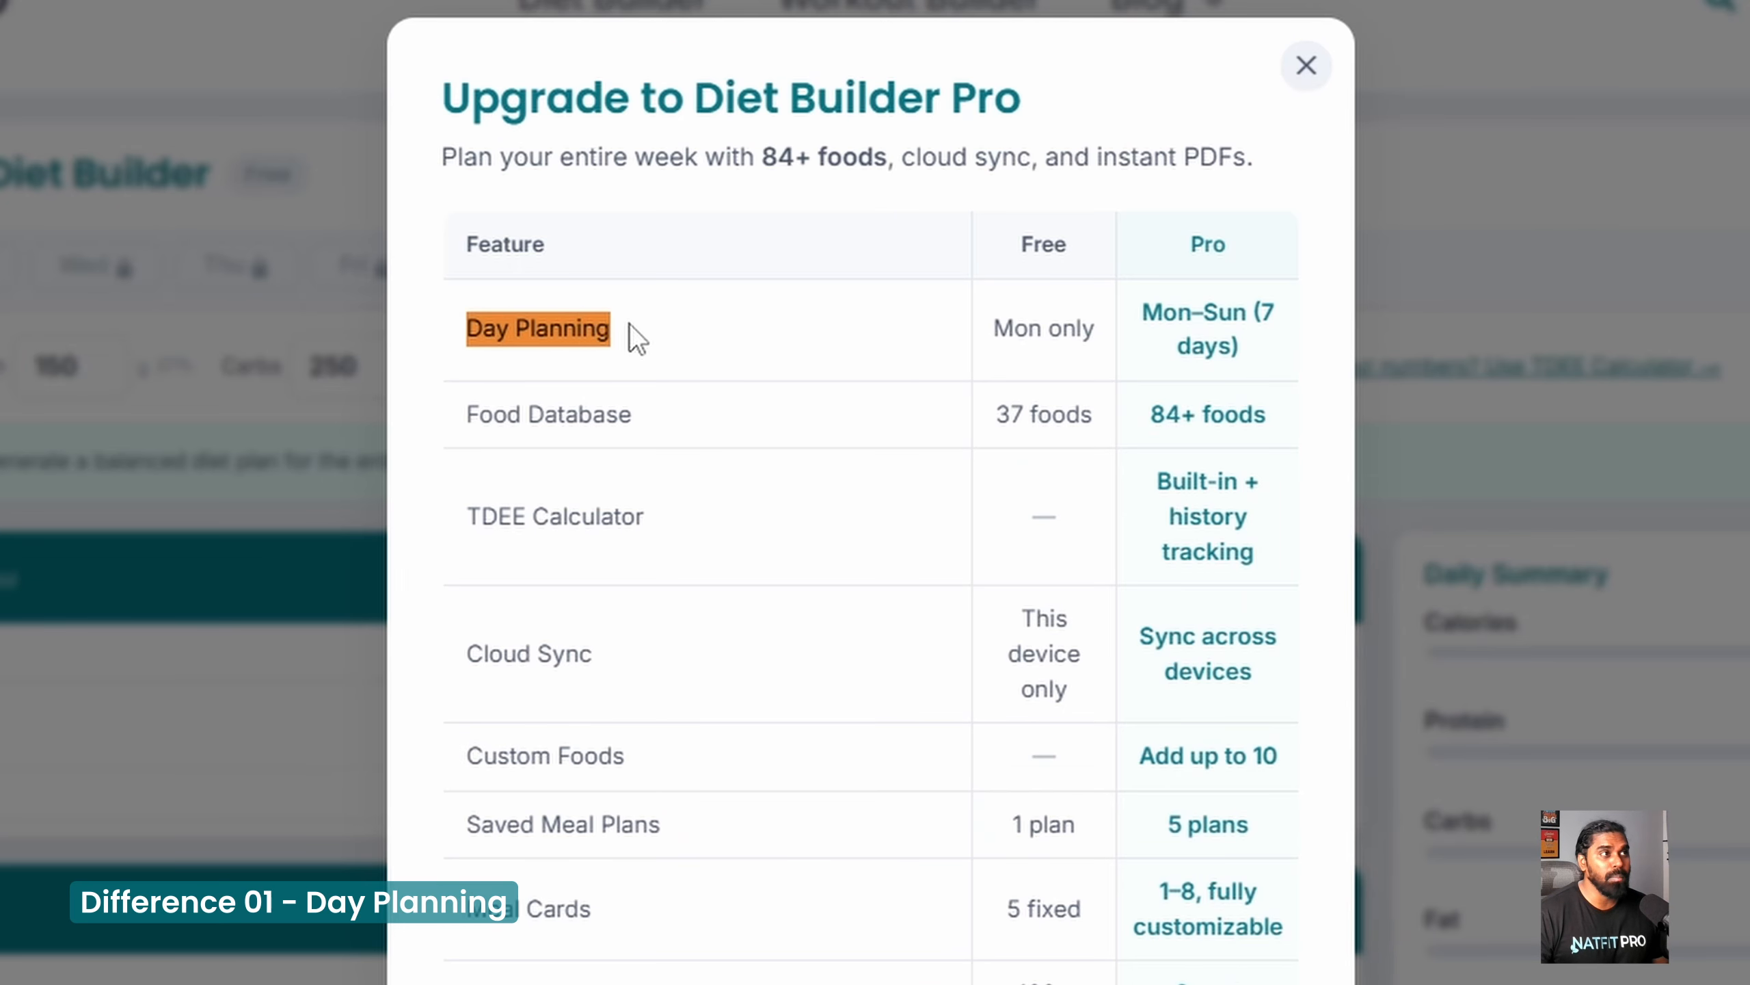
pyautogui.click(976, 340)
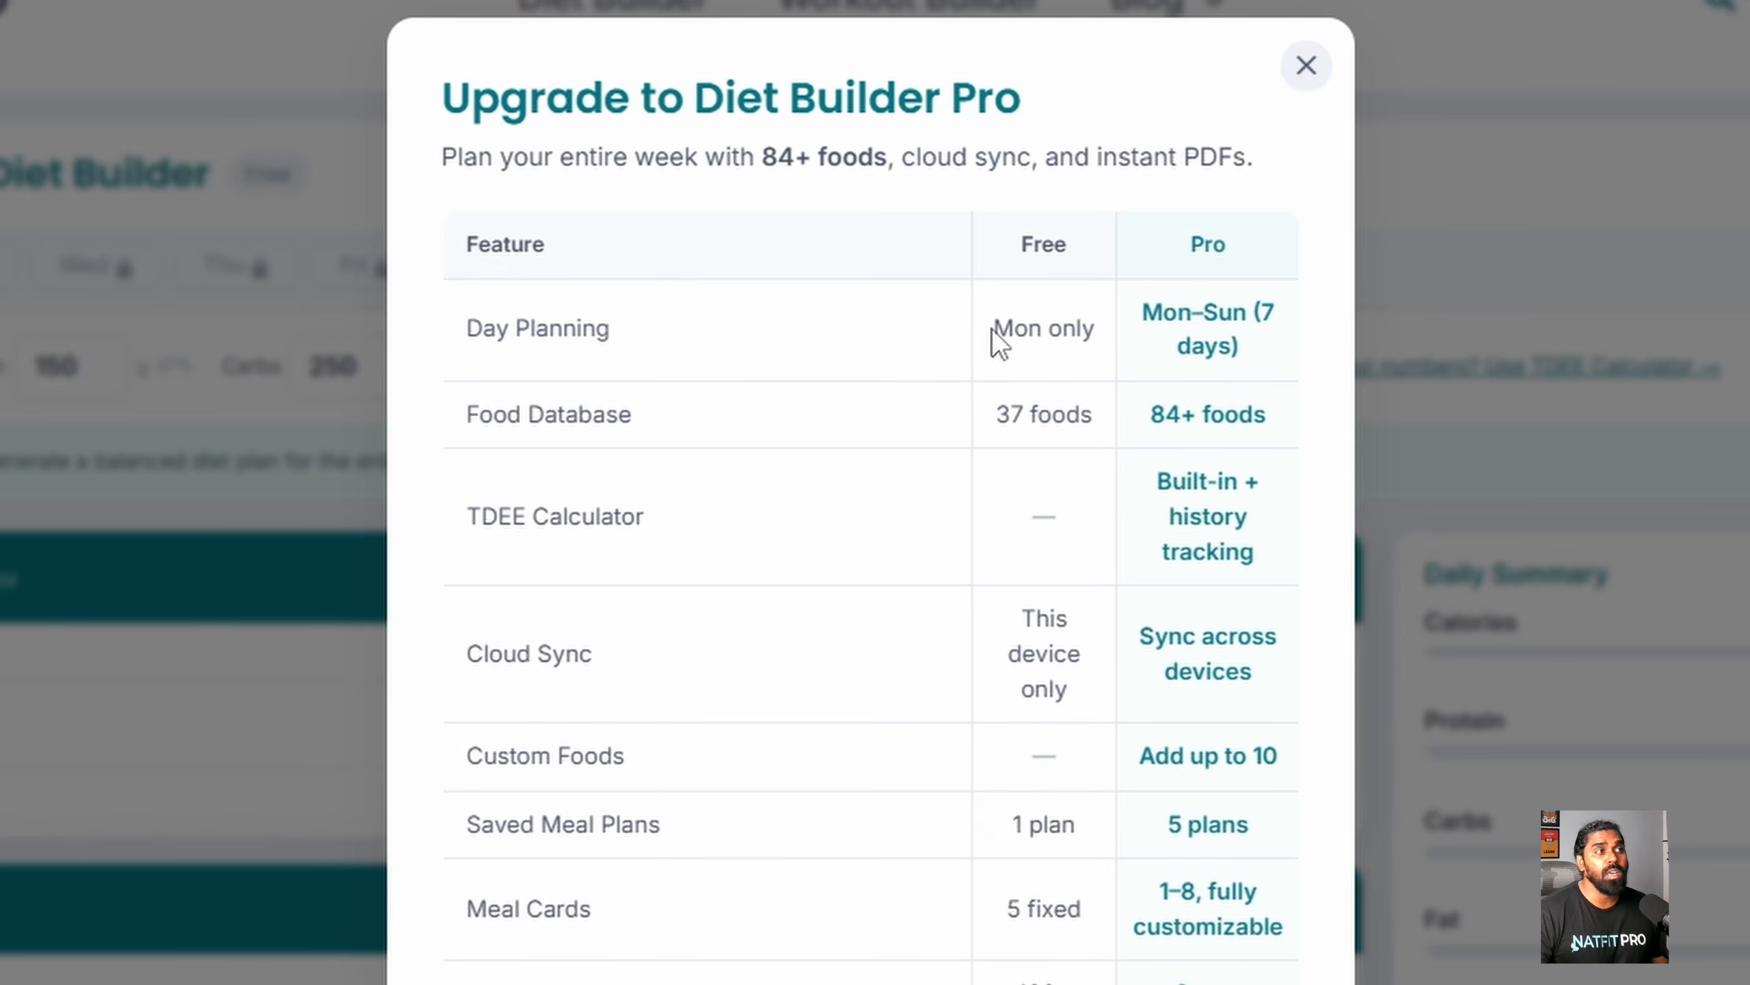
pyautogui.moveTo(992, 328); pyautogui.dragTo(1220, 345)
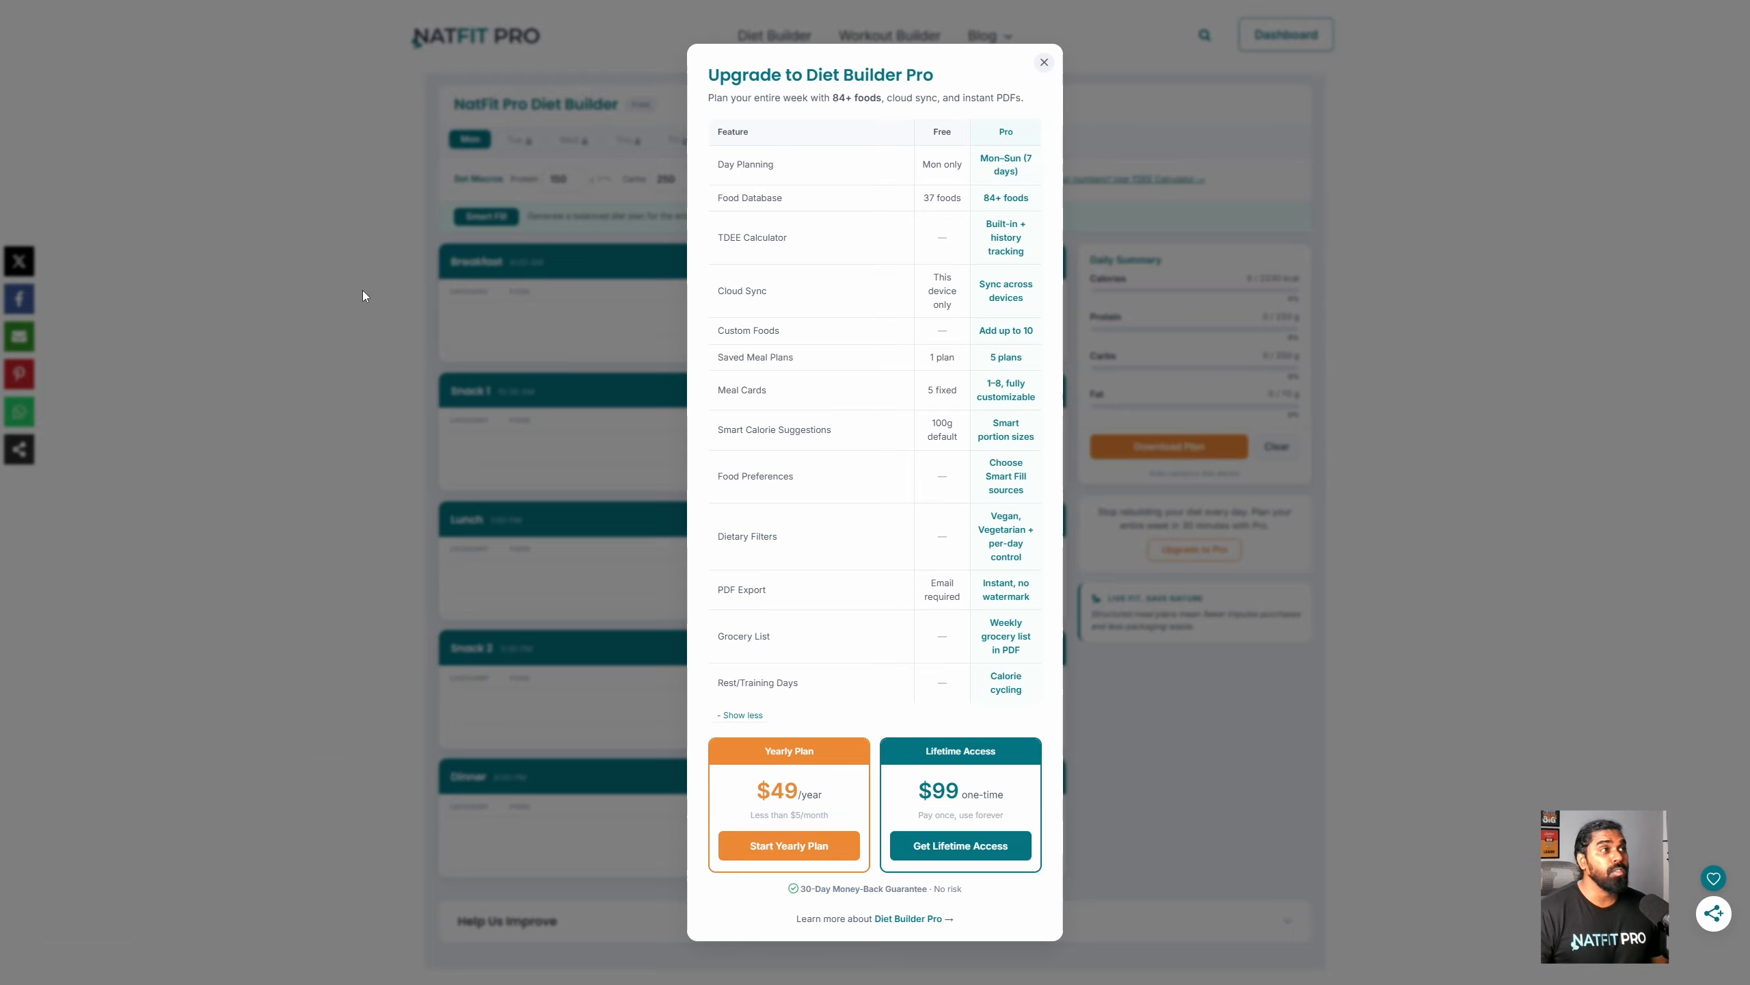
pyautogui.click(362, 290)
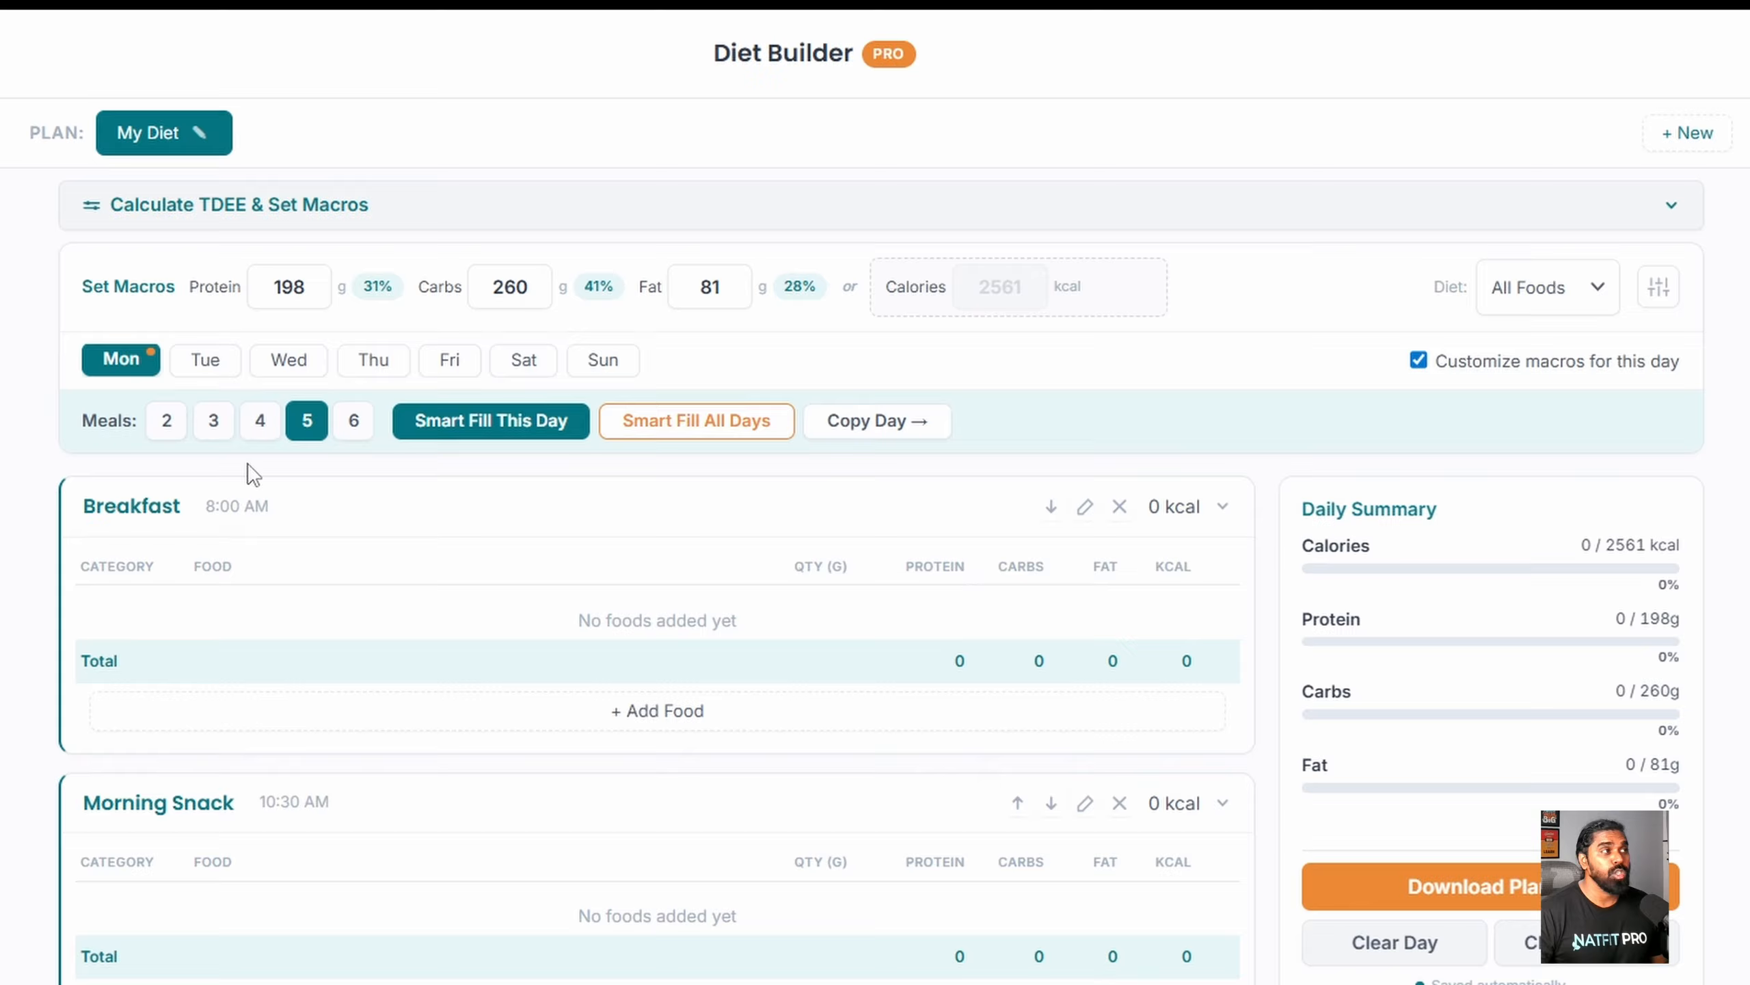
# Step: View the Tuesday, Wednesday and Thursday plans in the Pro builder
pyautogui.click(207, 376)
pyautogui.click(315, 365)
pyautogui.click(373, 361)
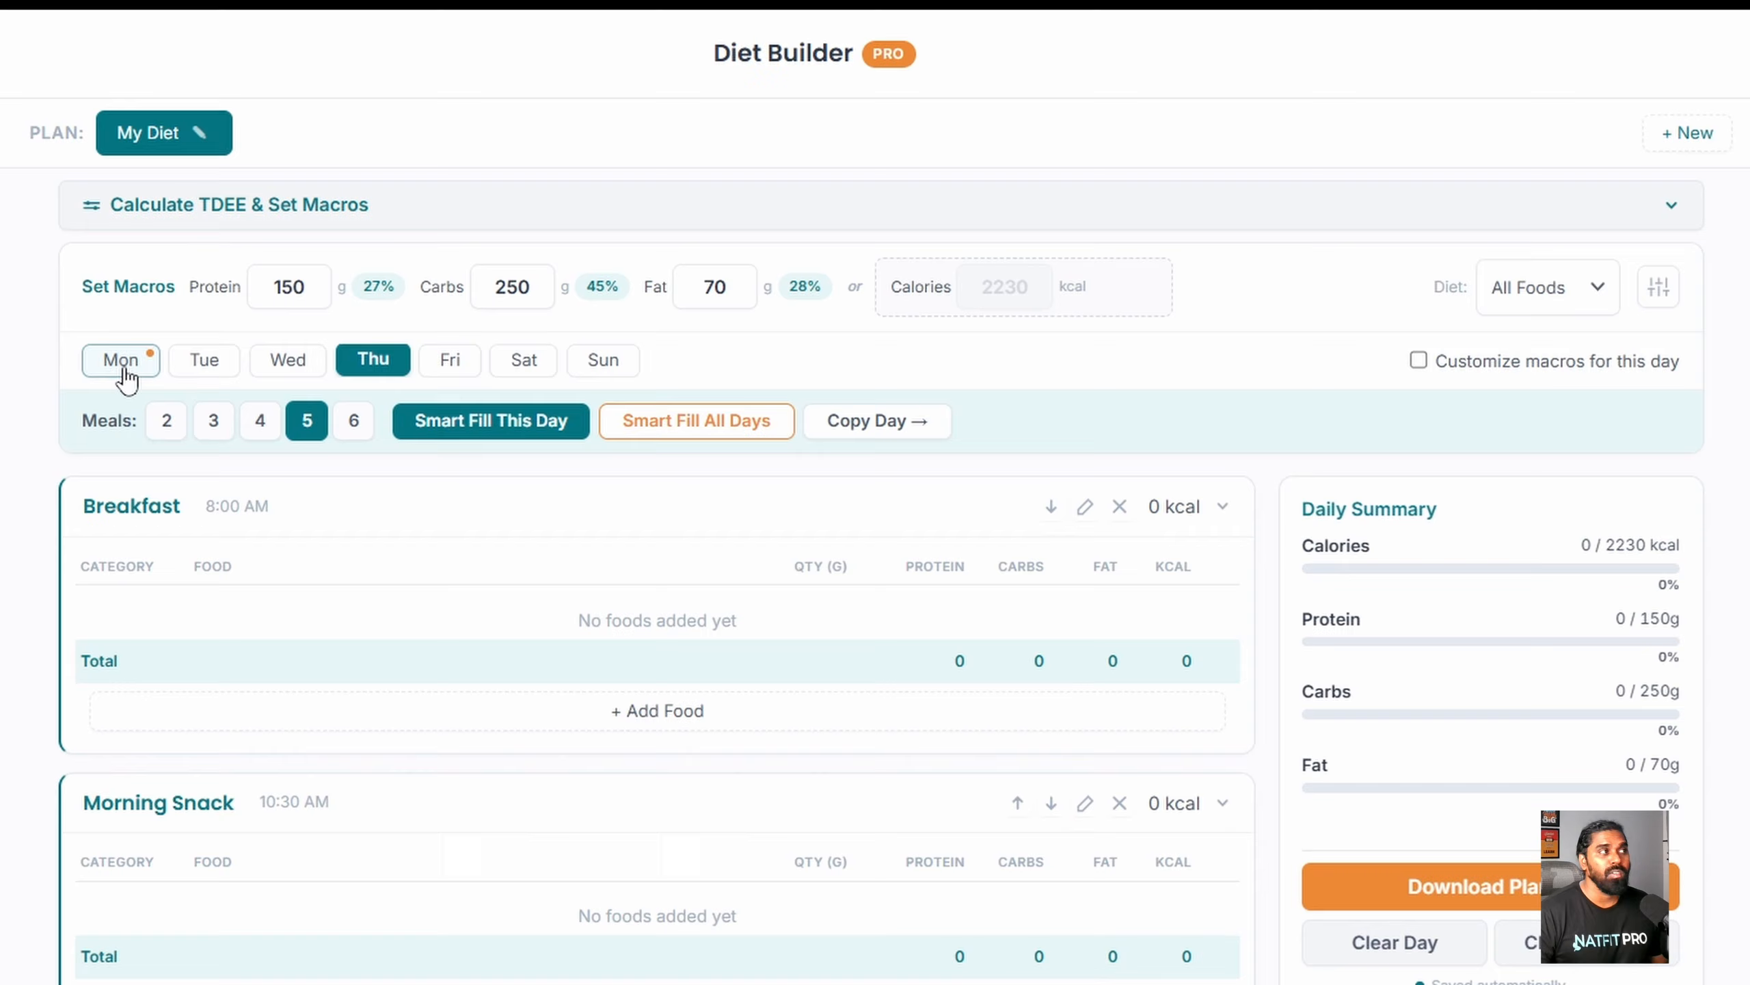
pyautogui.click(250, 112)
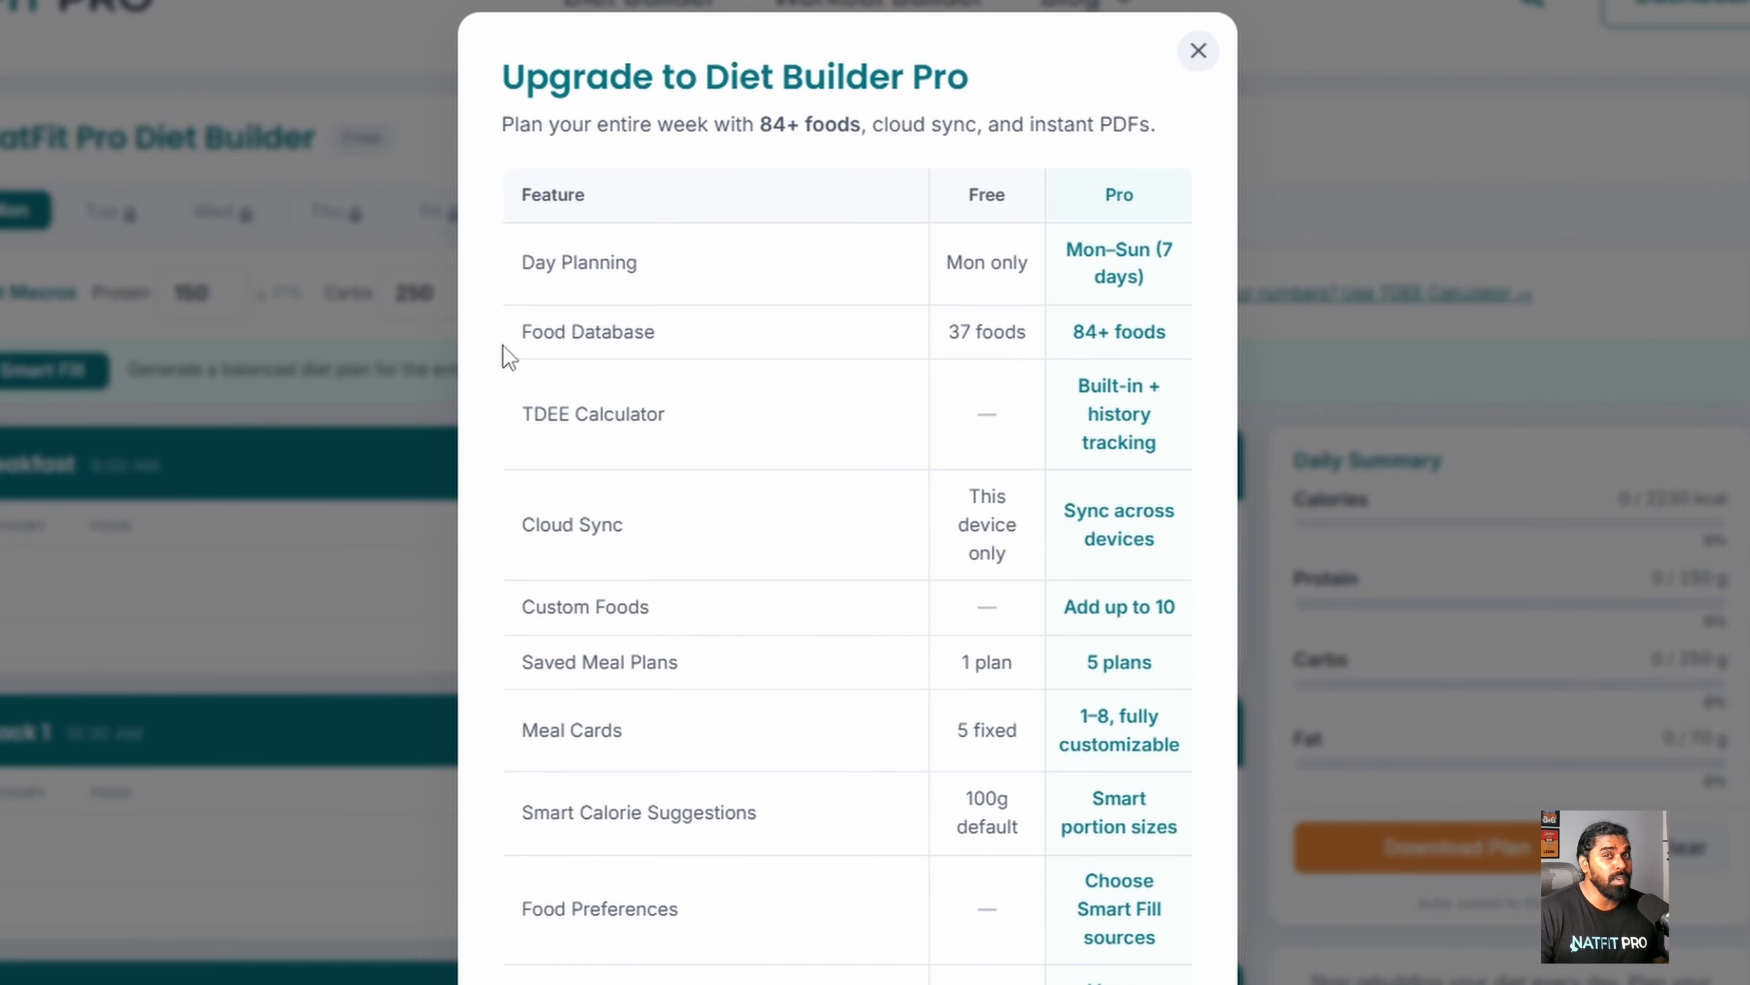
# Step: Compare the Free and Pro values for Food Database in the upgrade comparison, highlighting the row's text
pyautogui.moveTo(521, 335); pyautogui.dragTo(673, 329)
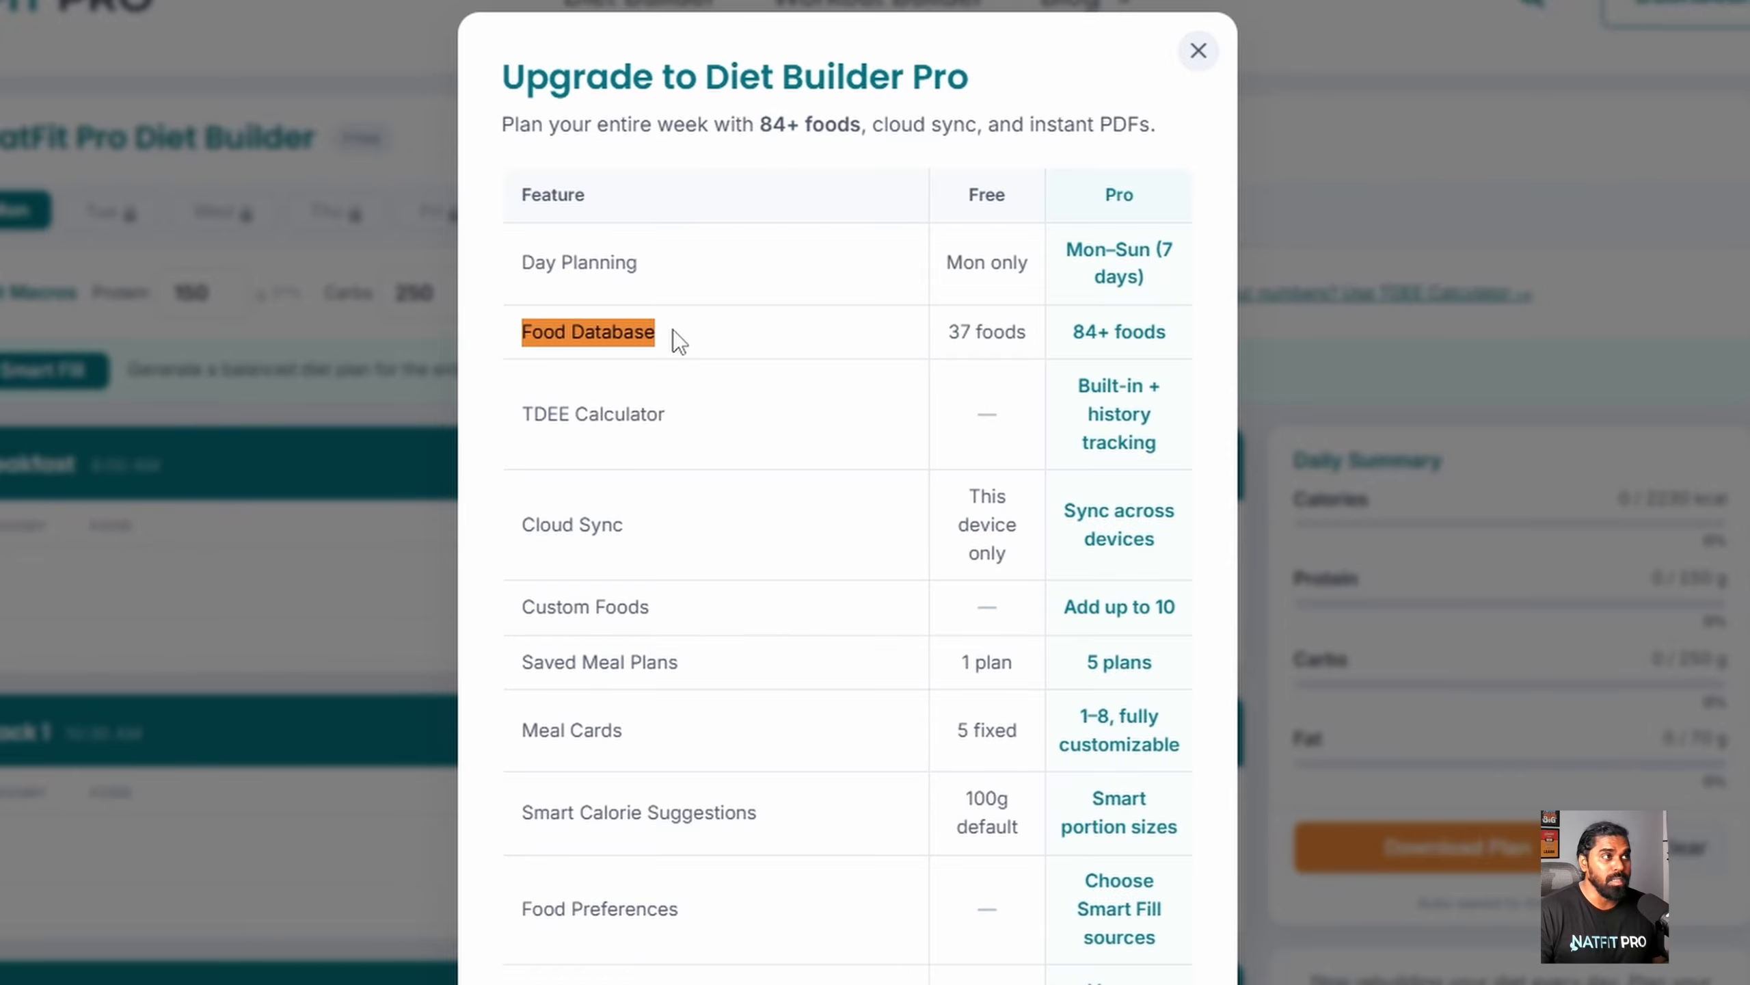
pyautogui.click(922, 338)
pyautogui.moveTo(936, 329); pyautogui.dragTo(1162, 333)
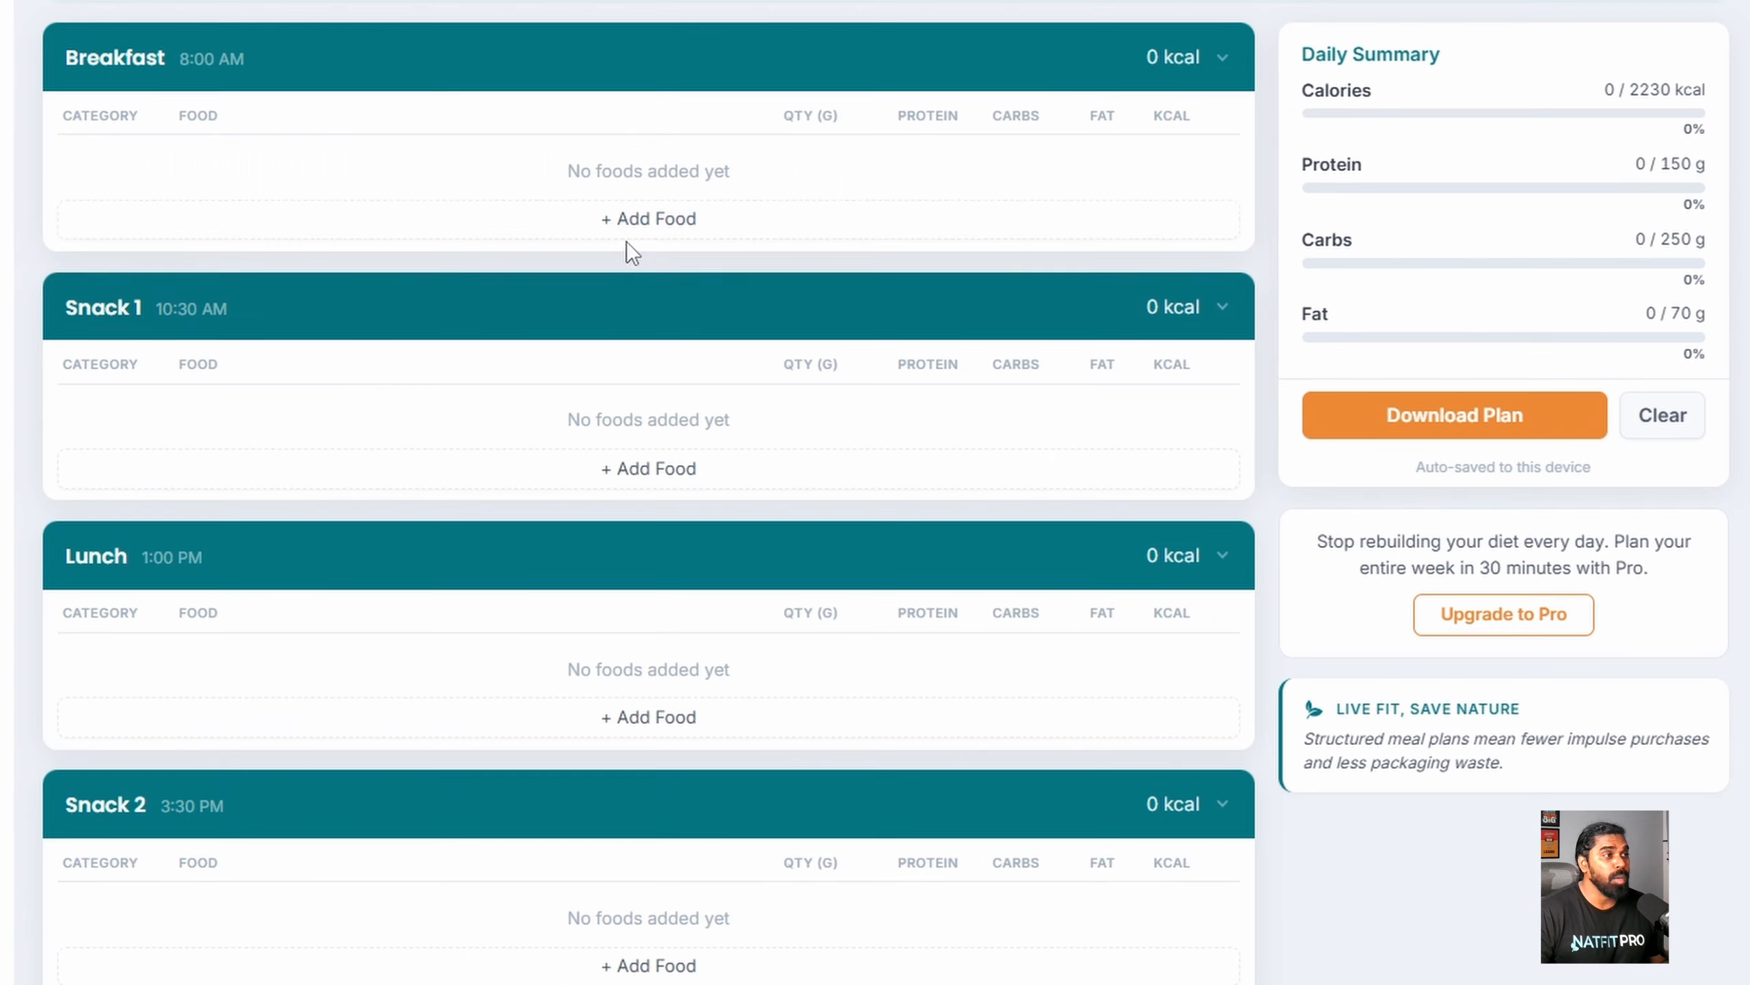
# Step: Add a Protein food row to Breakfast in the free builder and browse its food list, including the Pro-only foods
pyautogui.click(627, 228)
pyautogui.click(157, 181)
pyautogui.click(134, 238)
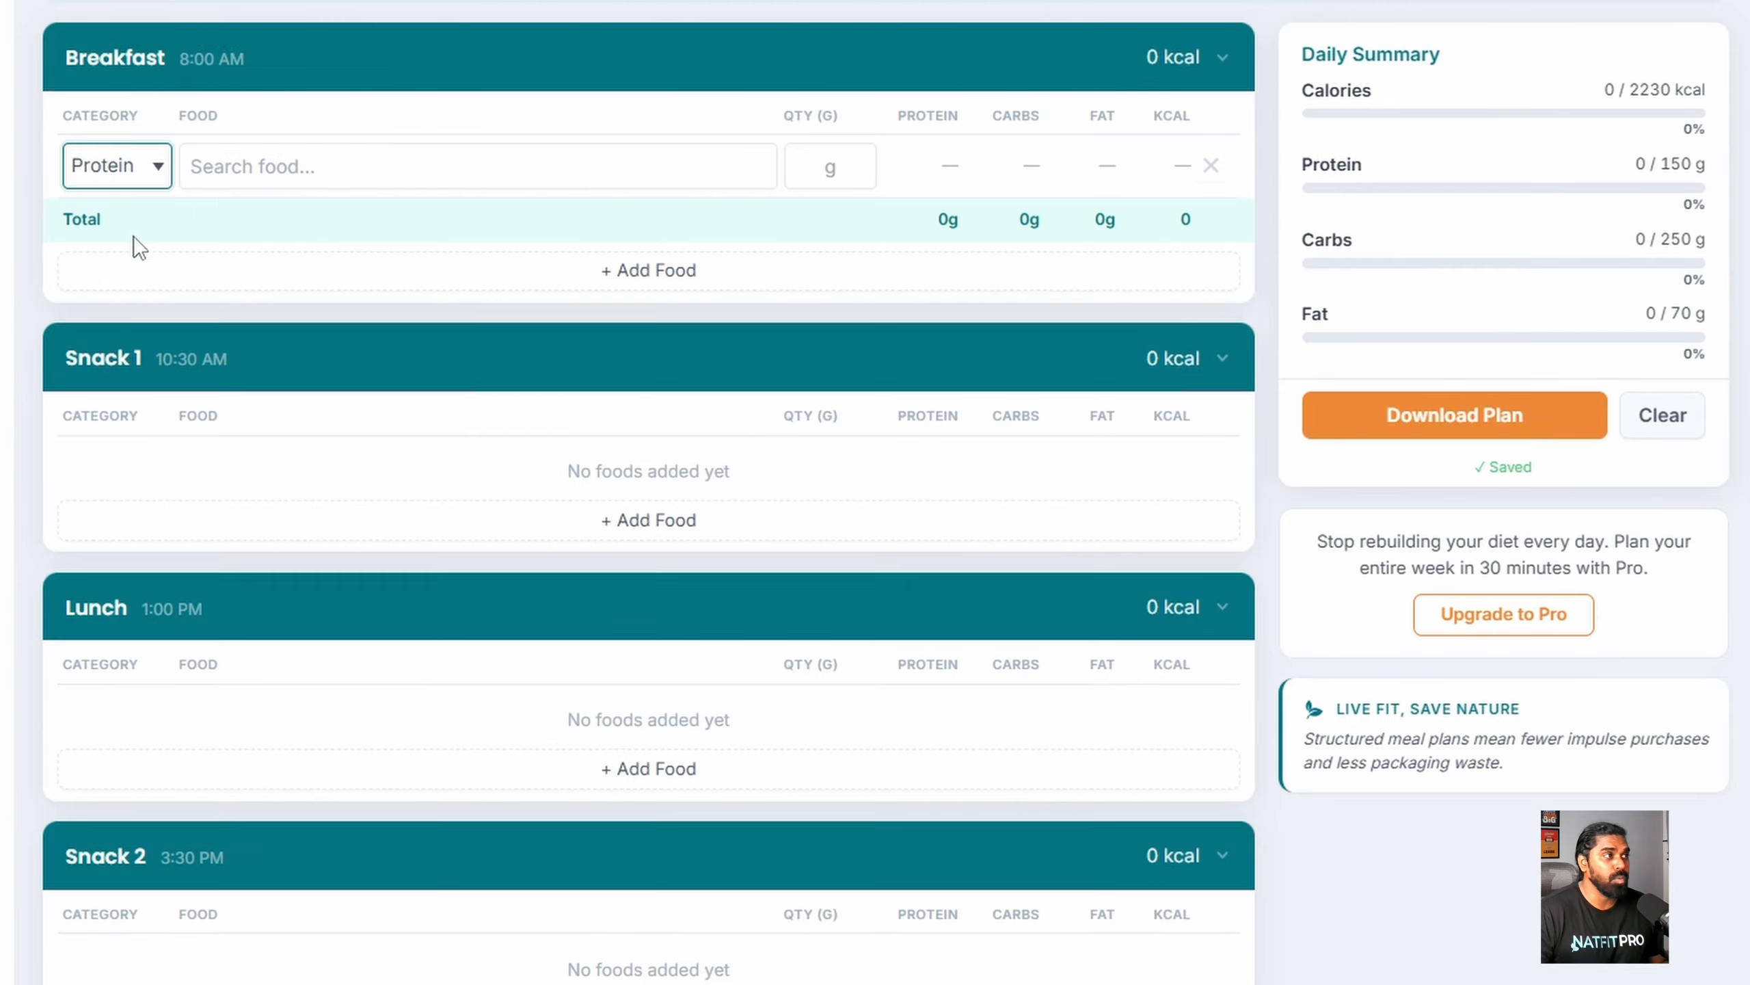
pyautogui.click(246, 176)
pyautogui.scroll(-10, 585, 353)
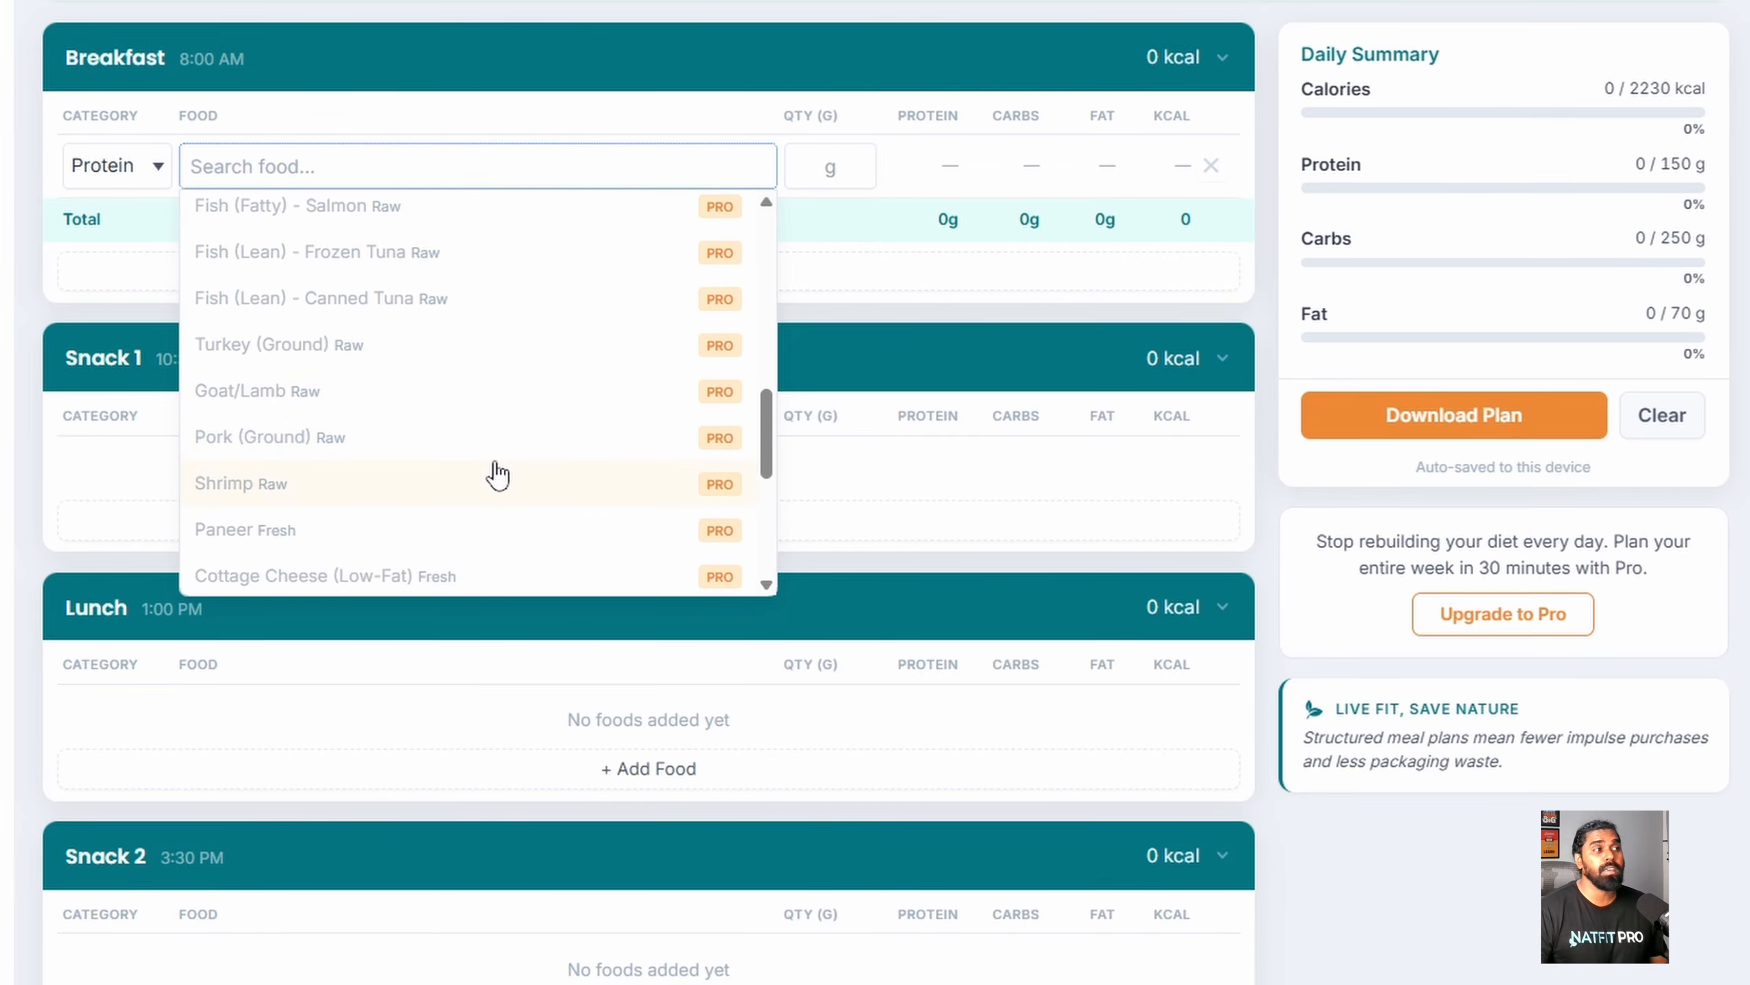
pyautogui.scroll(2, 477, 292)
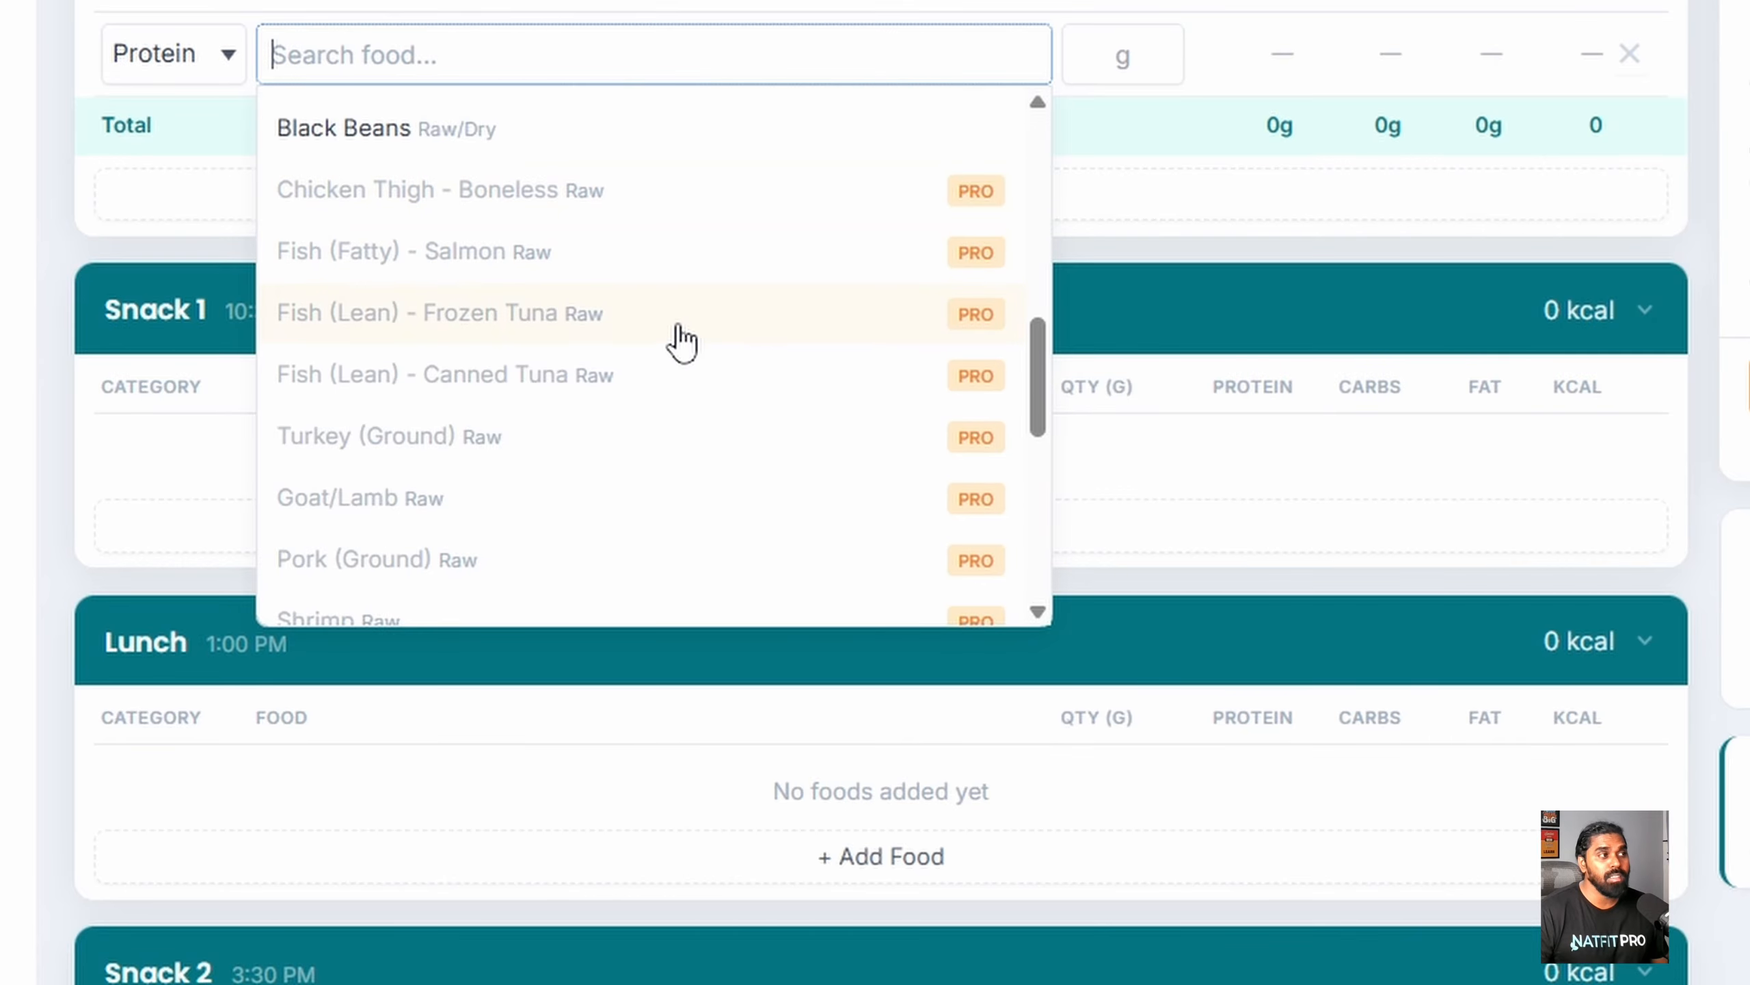
pyautogui.scroll(-3, 679, 324)
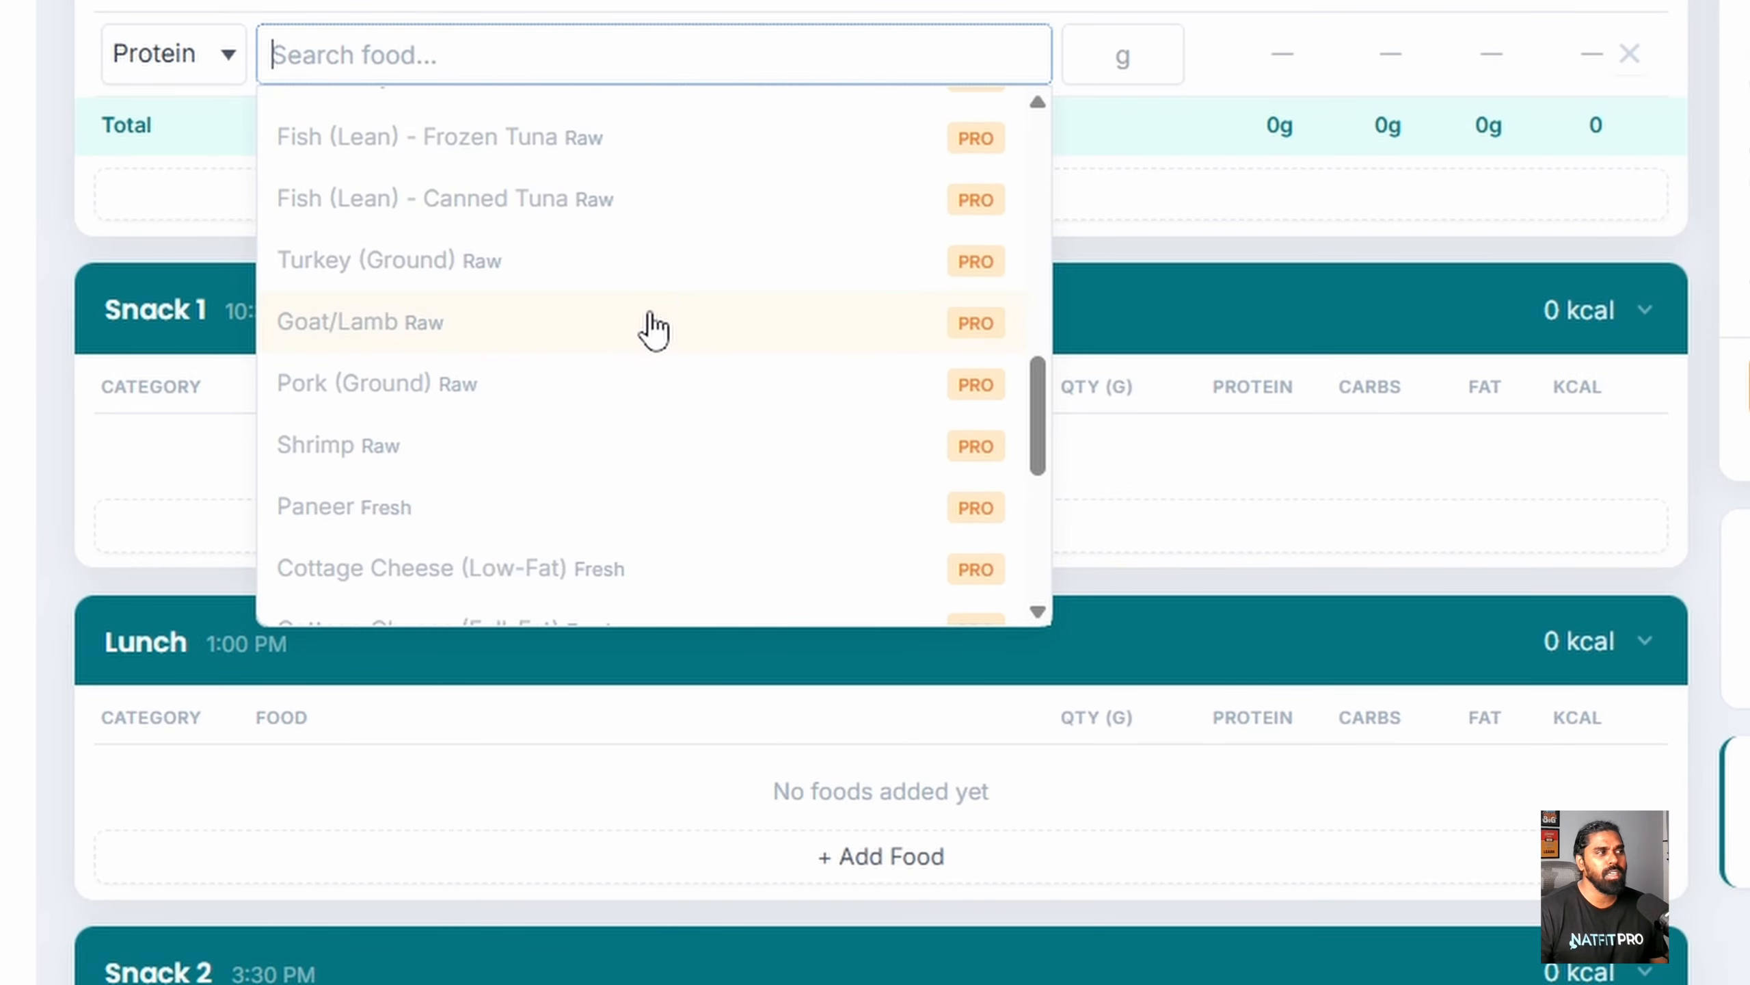
pyautogui.scroll(-3, 653, 324)
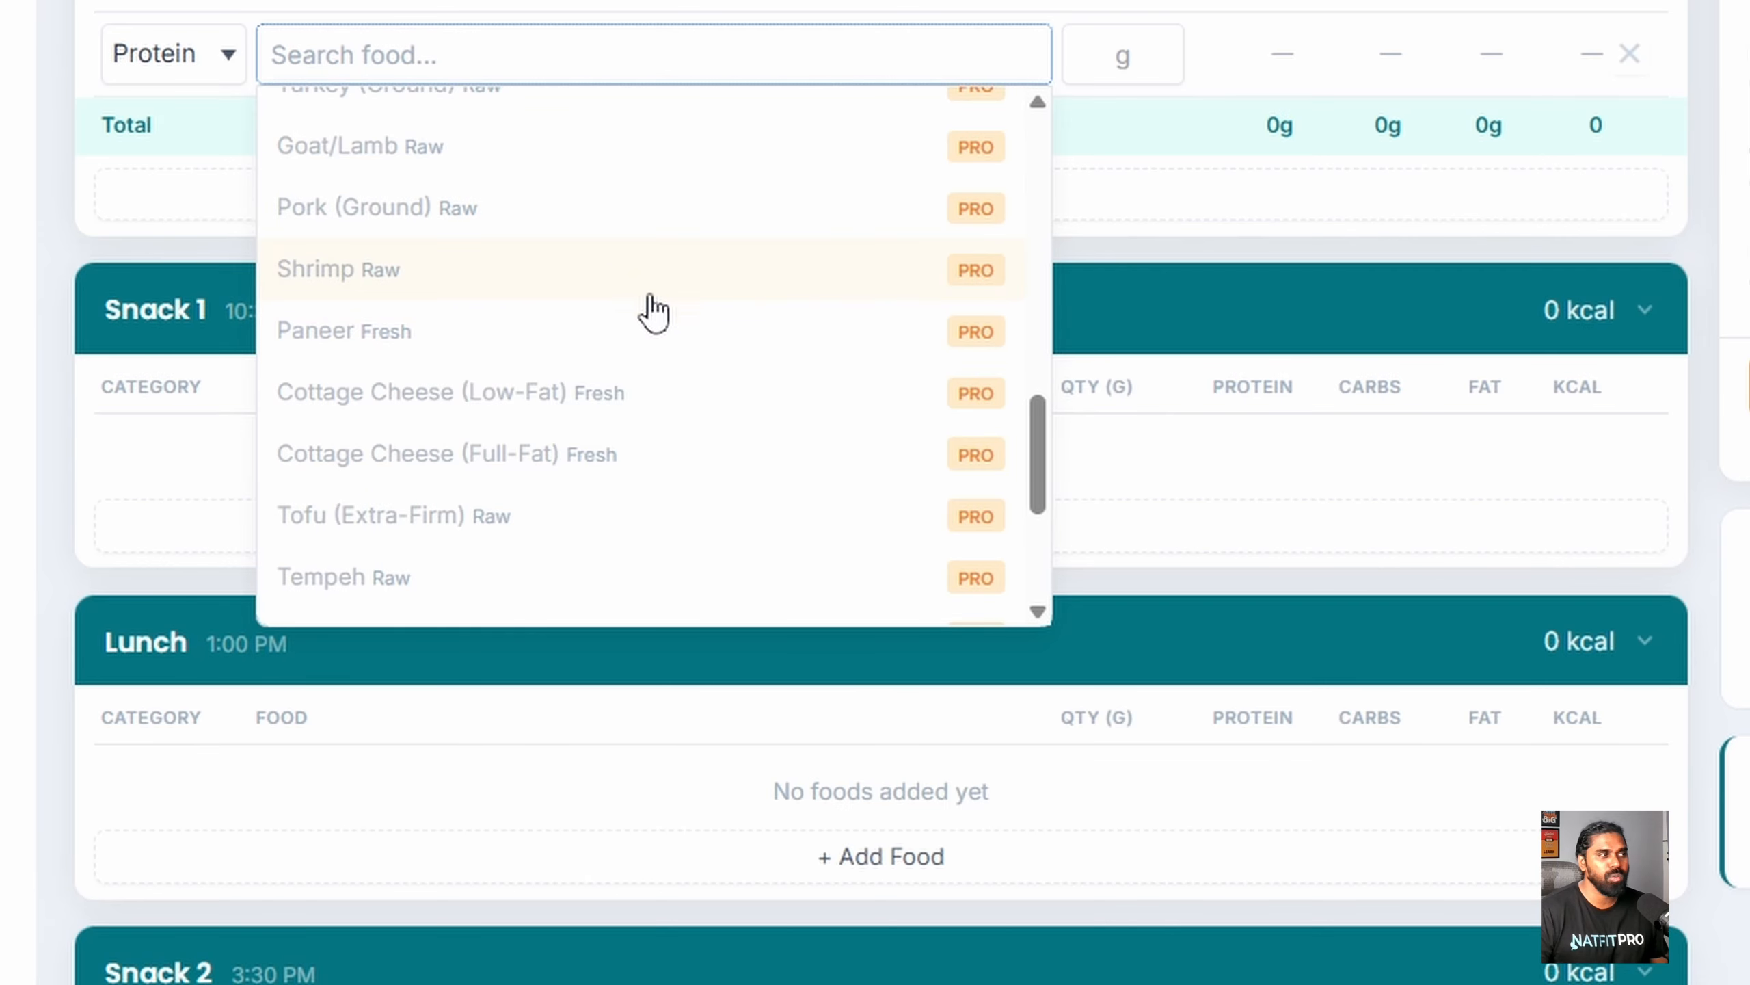
pyautogui.scroll(-3, 687, 396)
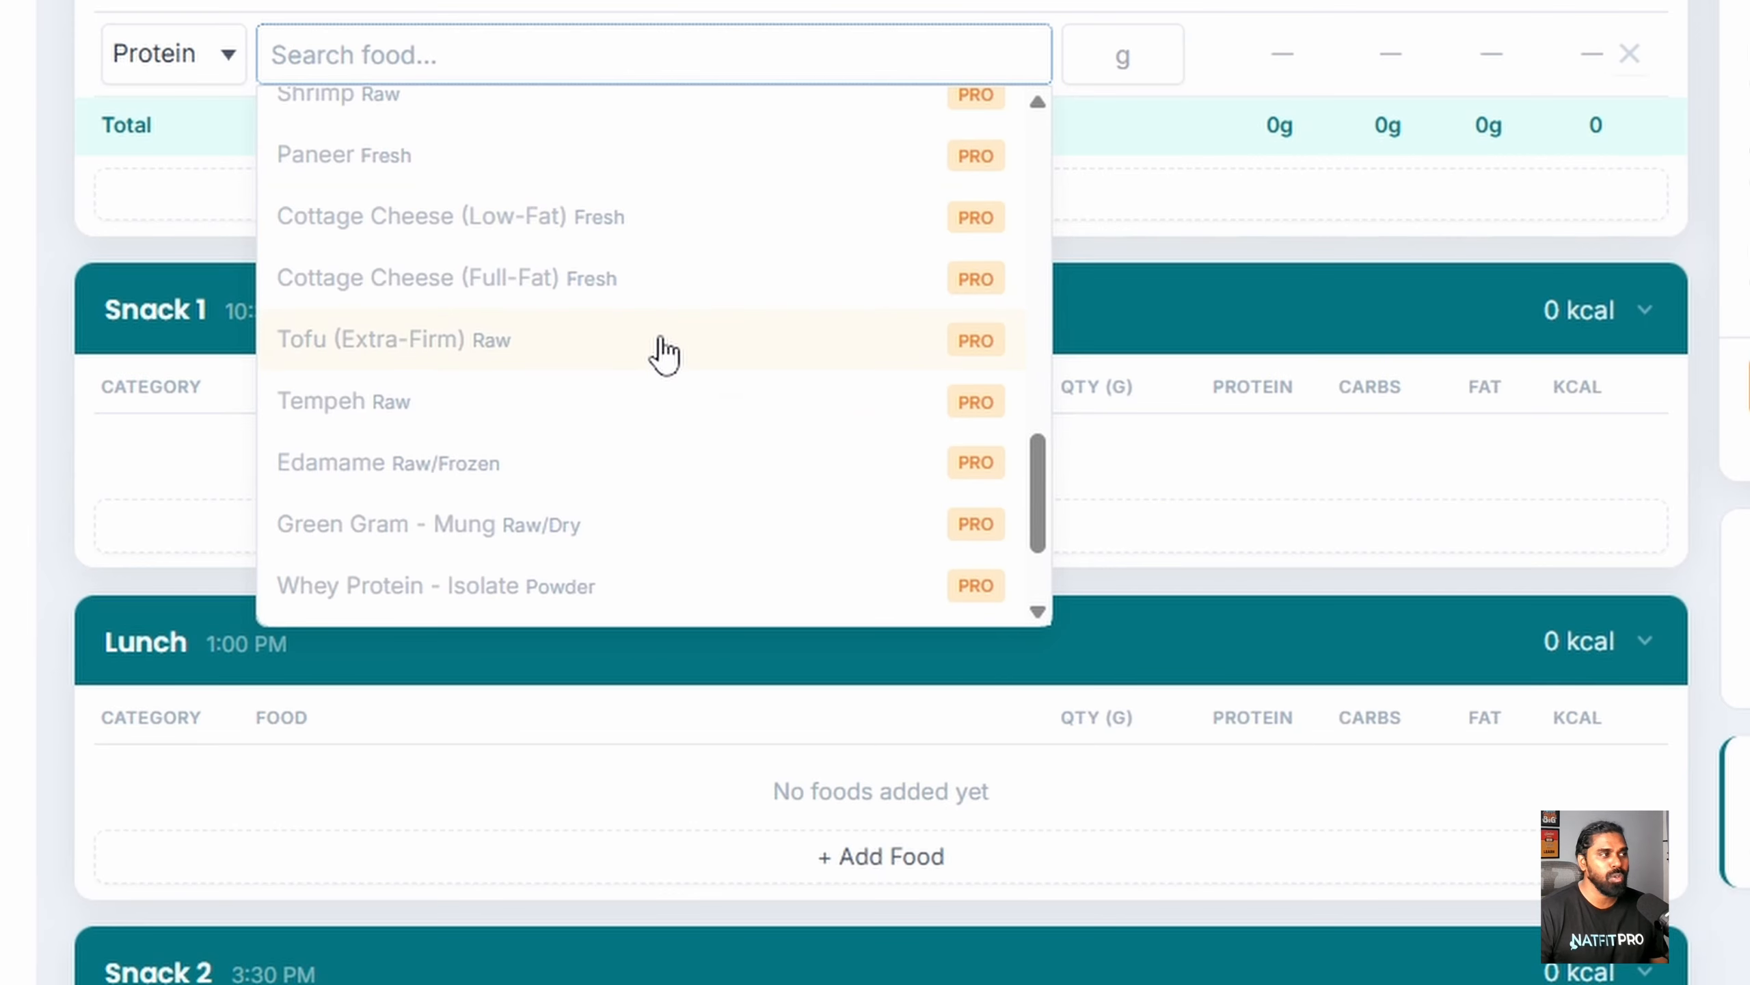
pyautogui.scroll(-3, 649, 405)
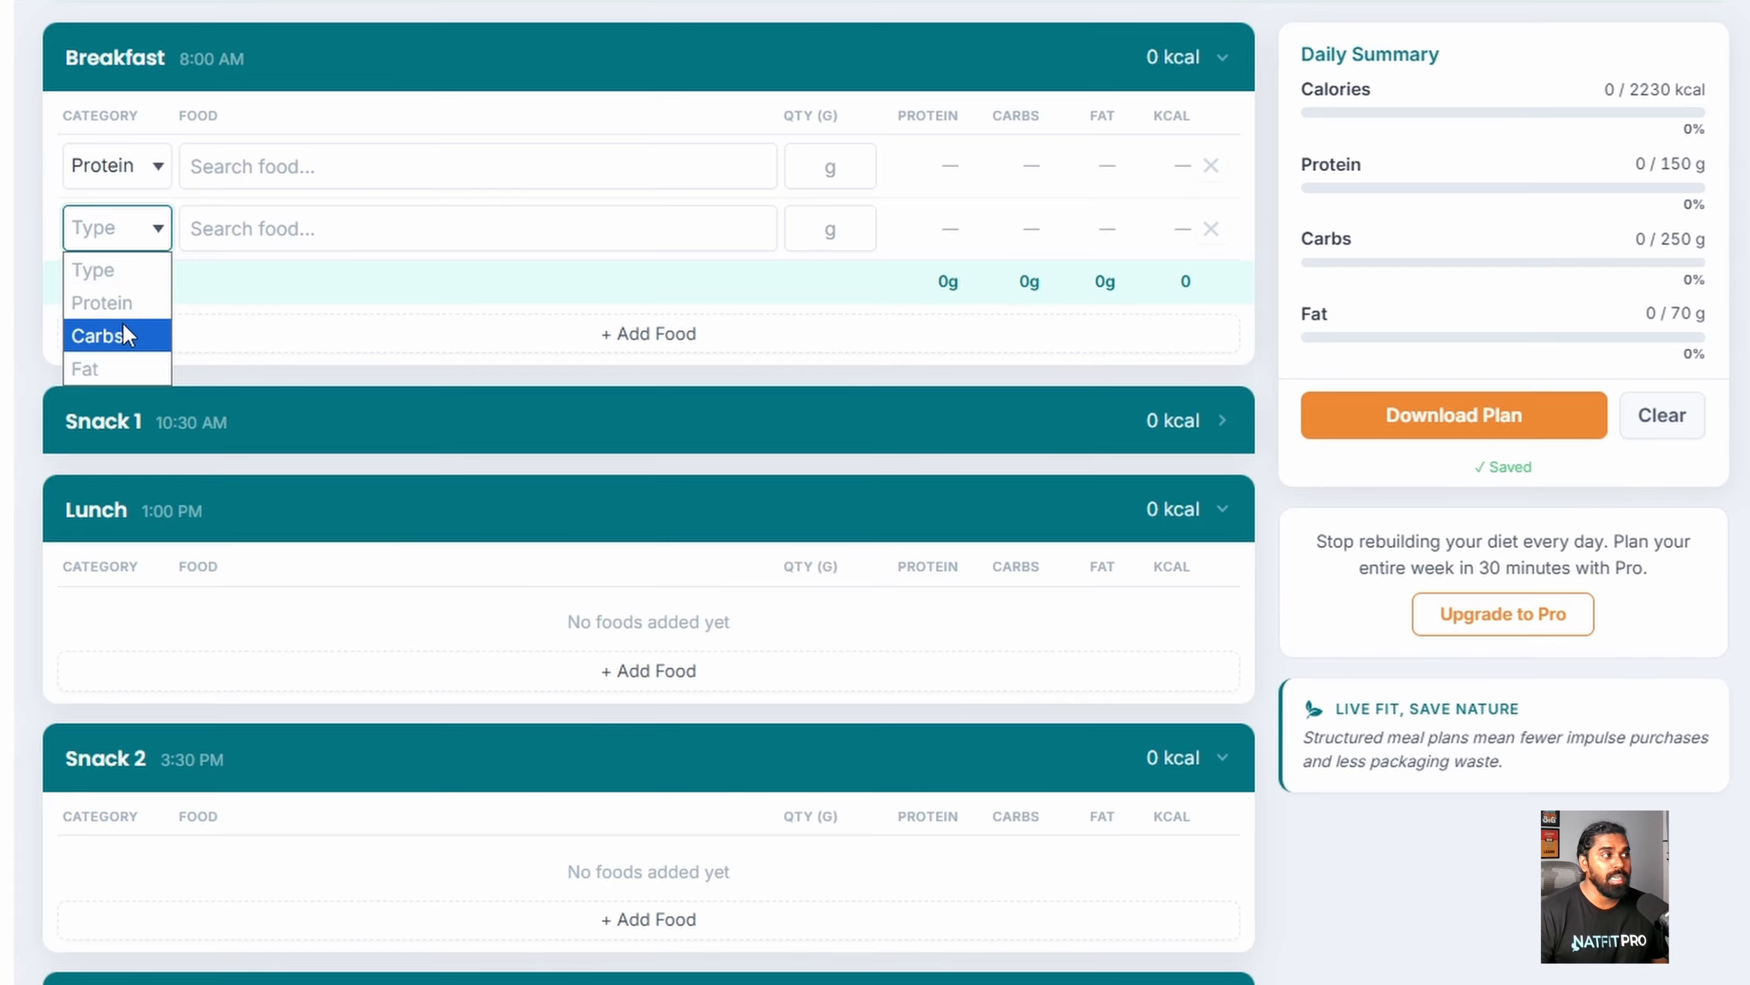
# Step: Set the second Breakfast row's category to Carbs and browse its food list, including the Pro-only foods
pyautogui.click(110, 332)
pyautogui.click(223, 228)
pyautogui.scroll(-6, 253, 407)
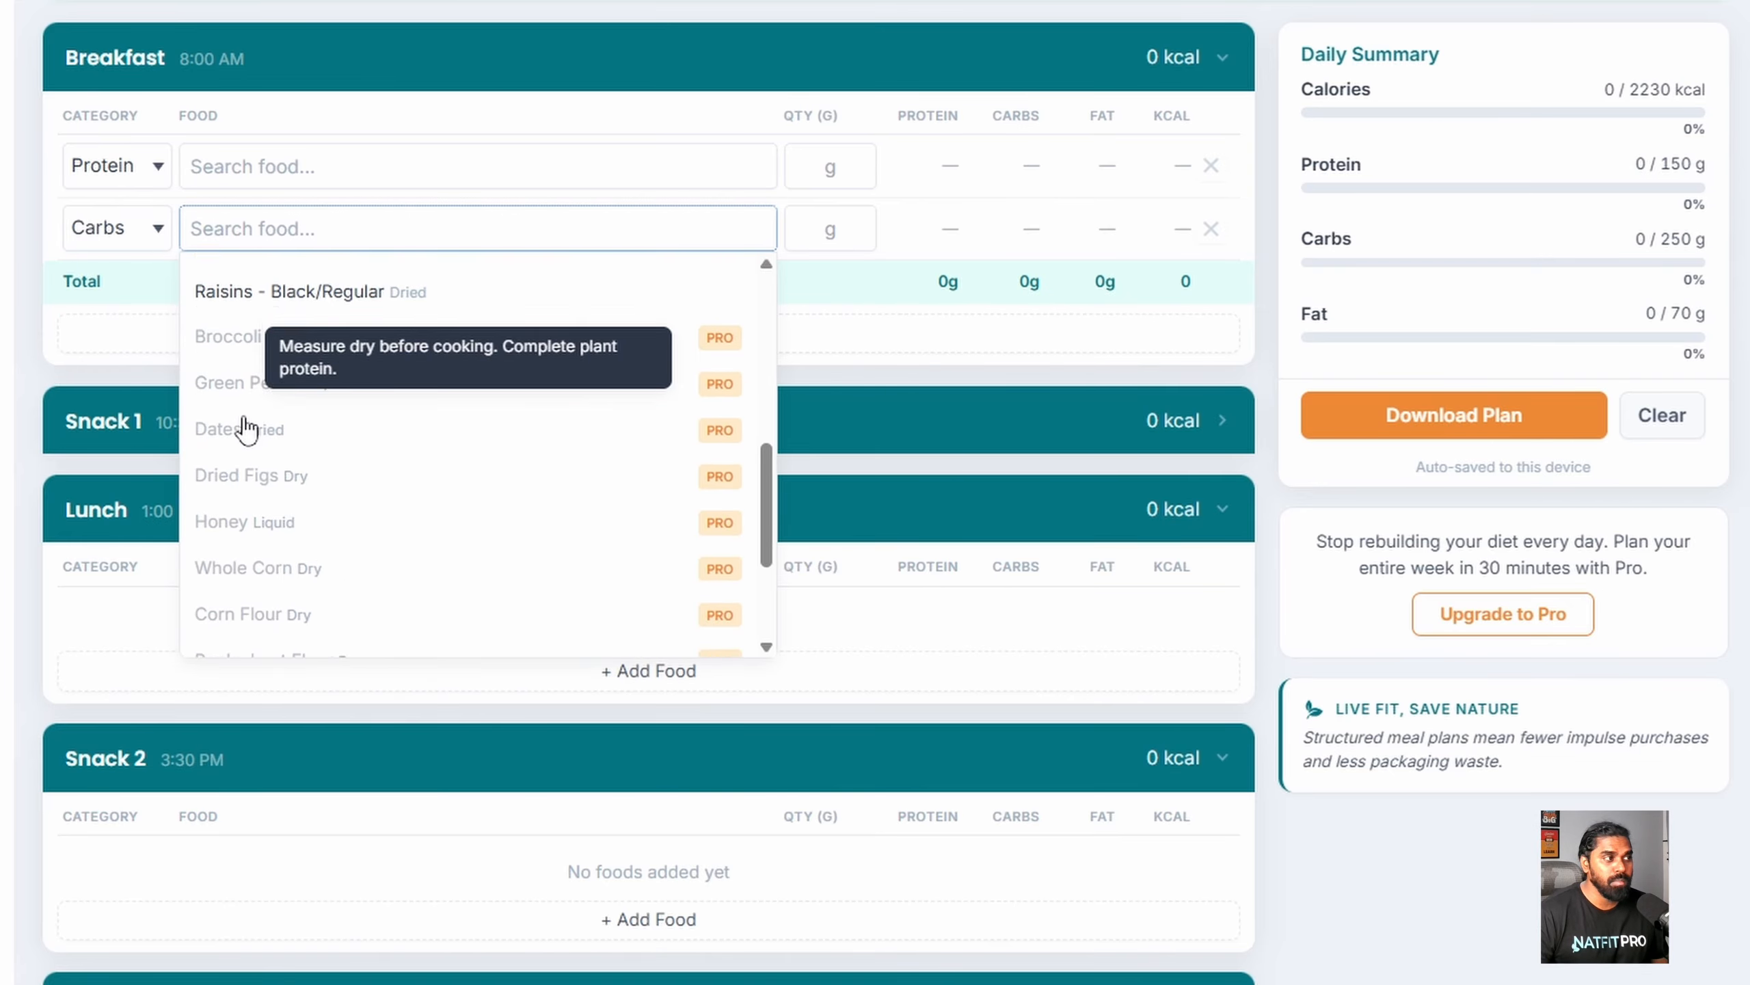
# Step: Add a third Breakfast row with the Fat category and browse its food list, including the Pro-only foods
pyautogui.click(149, 409)
pyautogui.click(193, 344)
pyautogui.click(124, 279)
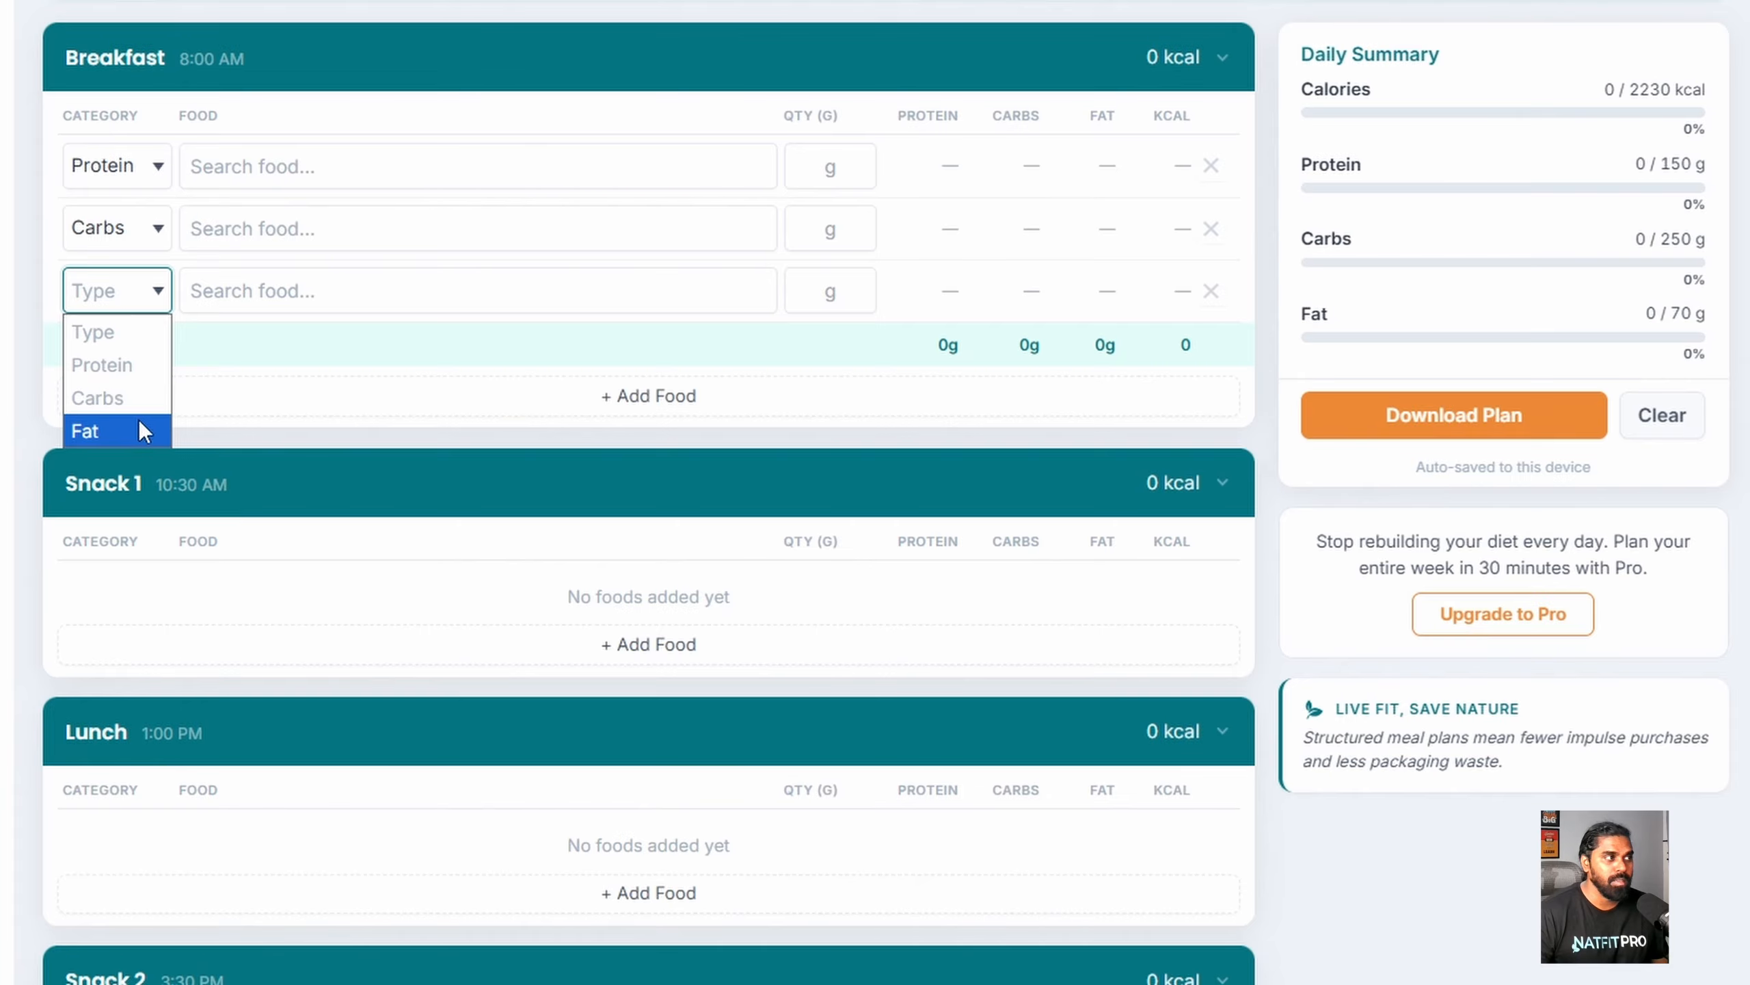
pyautogui.click(139, 427)
pyautogui.click(250, 292)
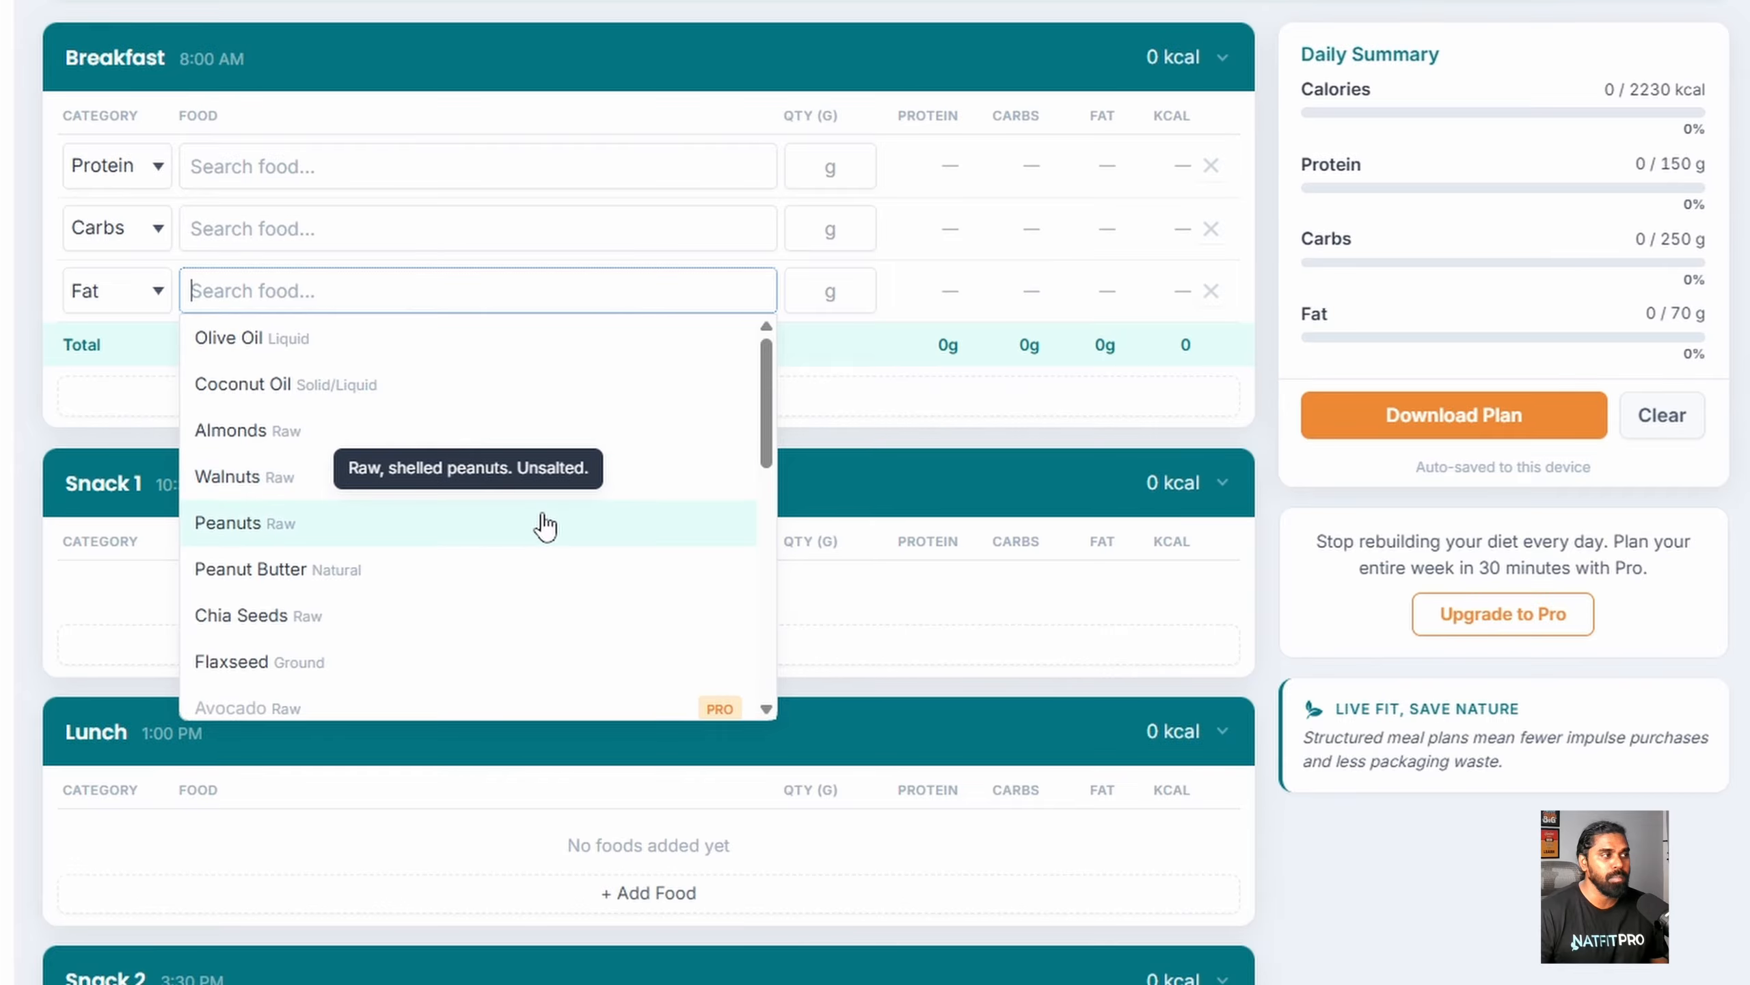
pyautogui.scroll(-3, 538, 520)
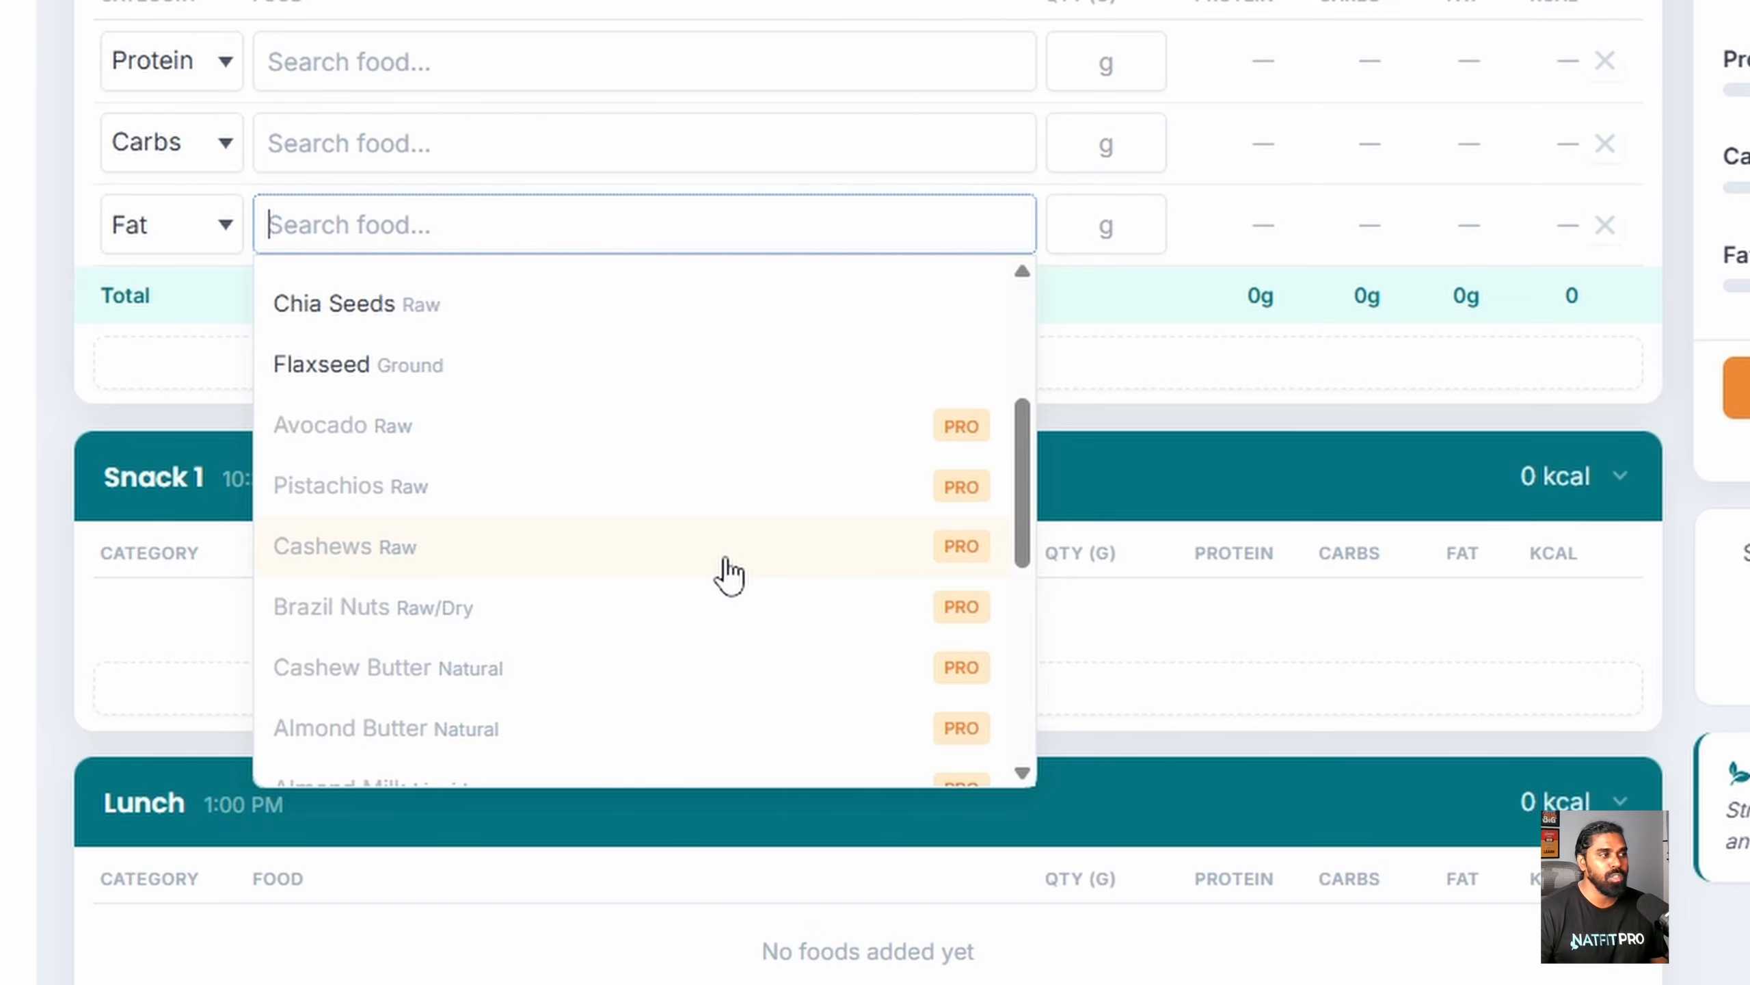
pyautogui.scroll(-5, 726, 574)
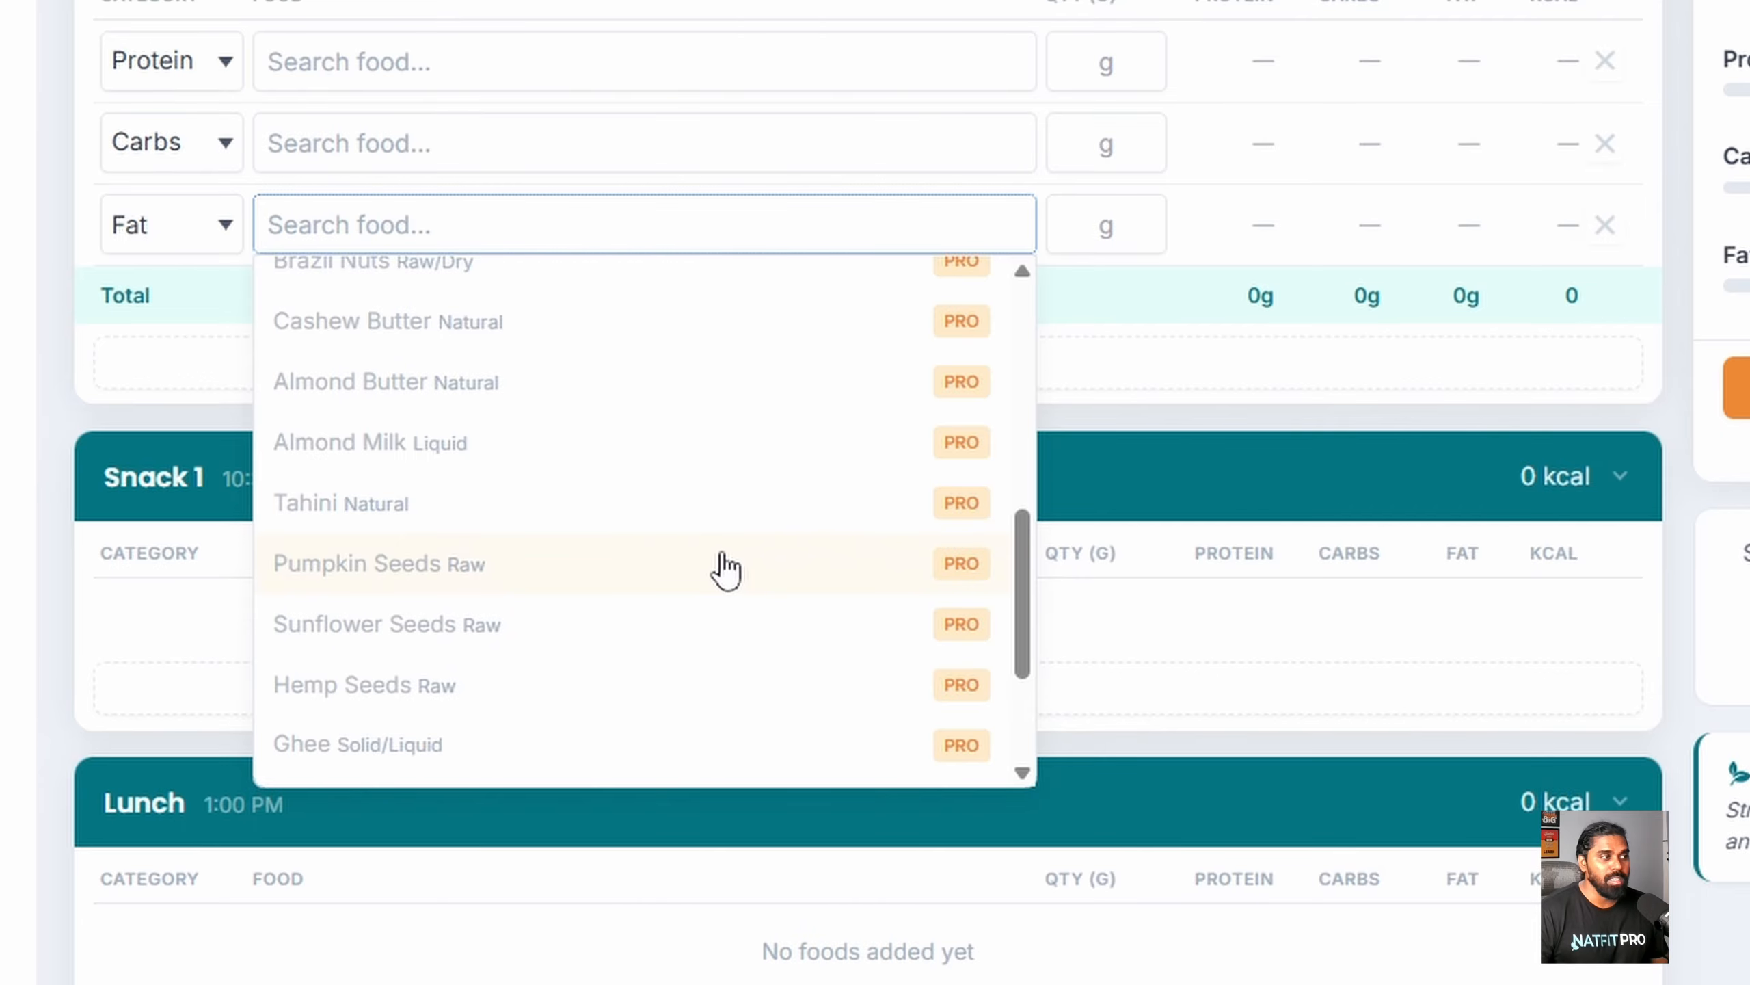
pyautogui.scroll(-3, 727, 569)
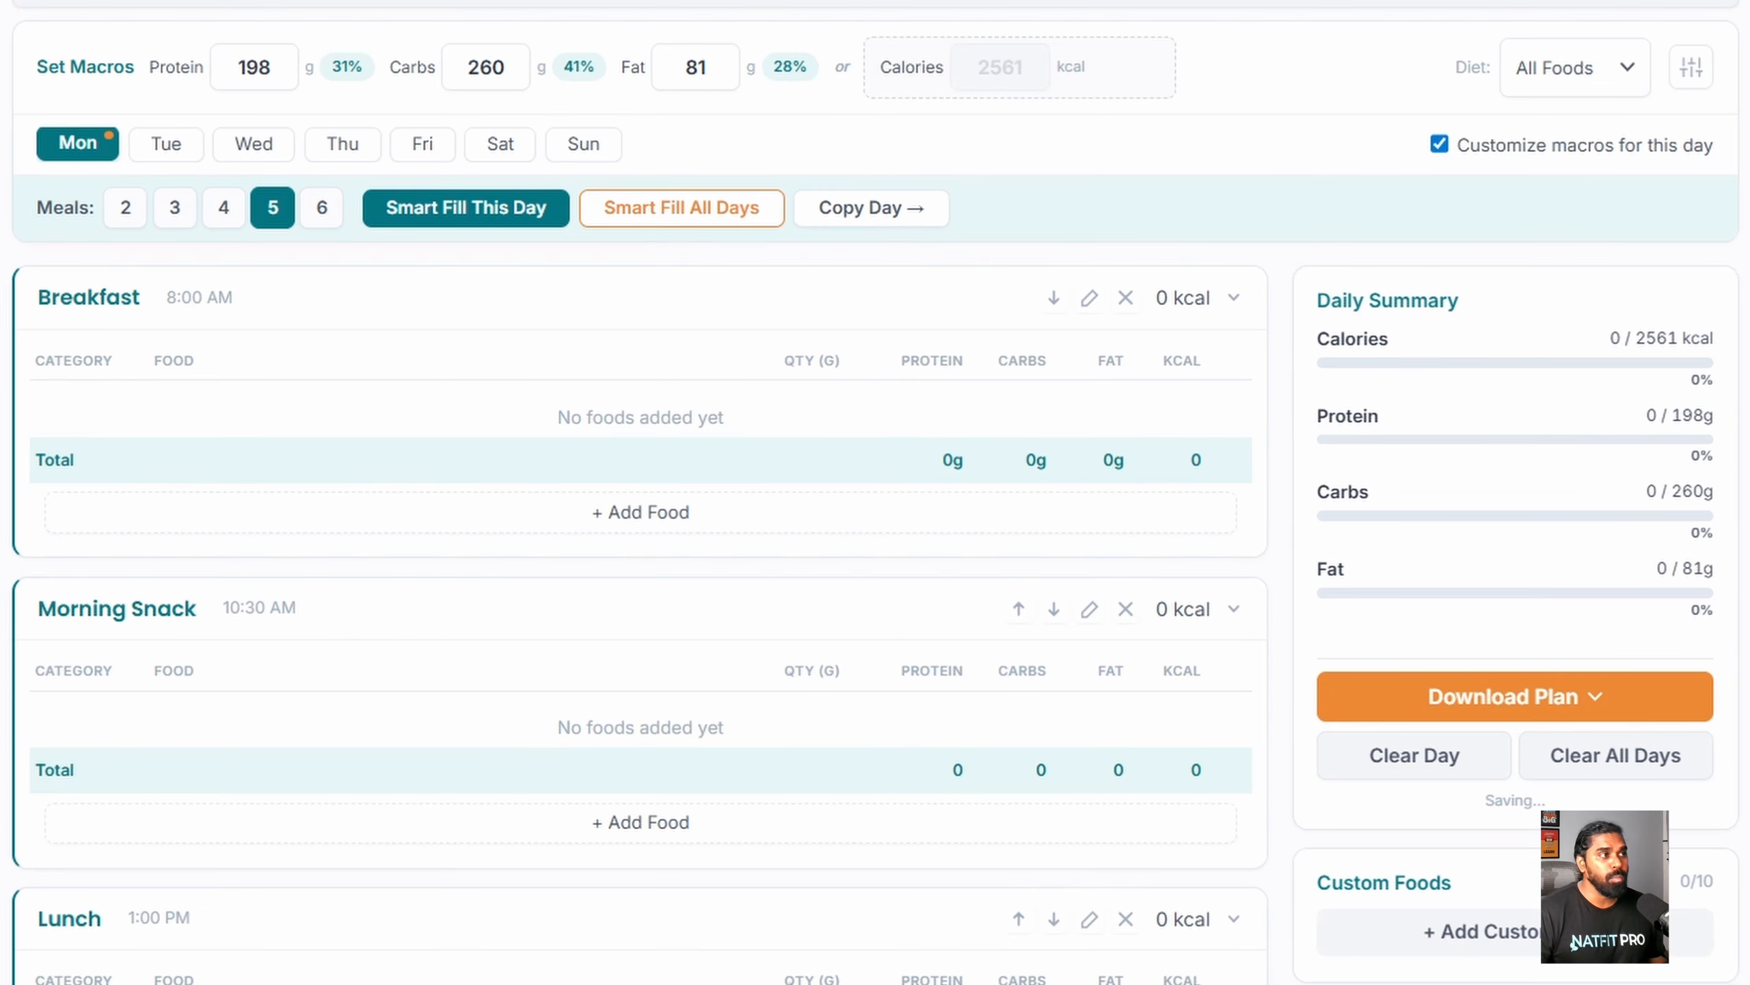
# Step: Add a Protein food row to Monday's Breakfast in the Pro builder and browse its food list
pyautogui.click(603, 516)
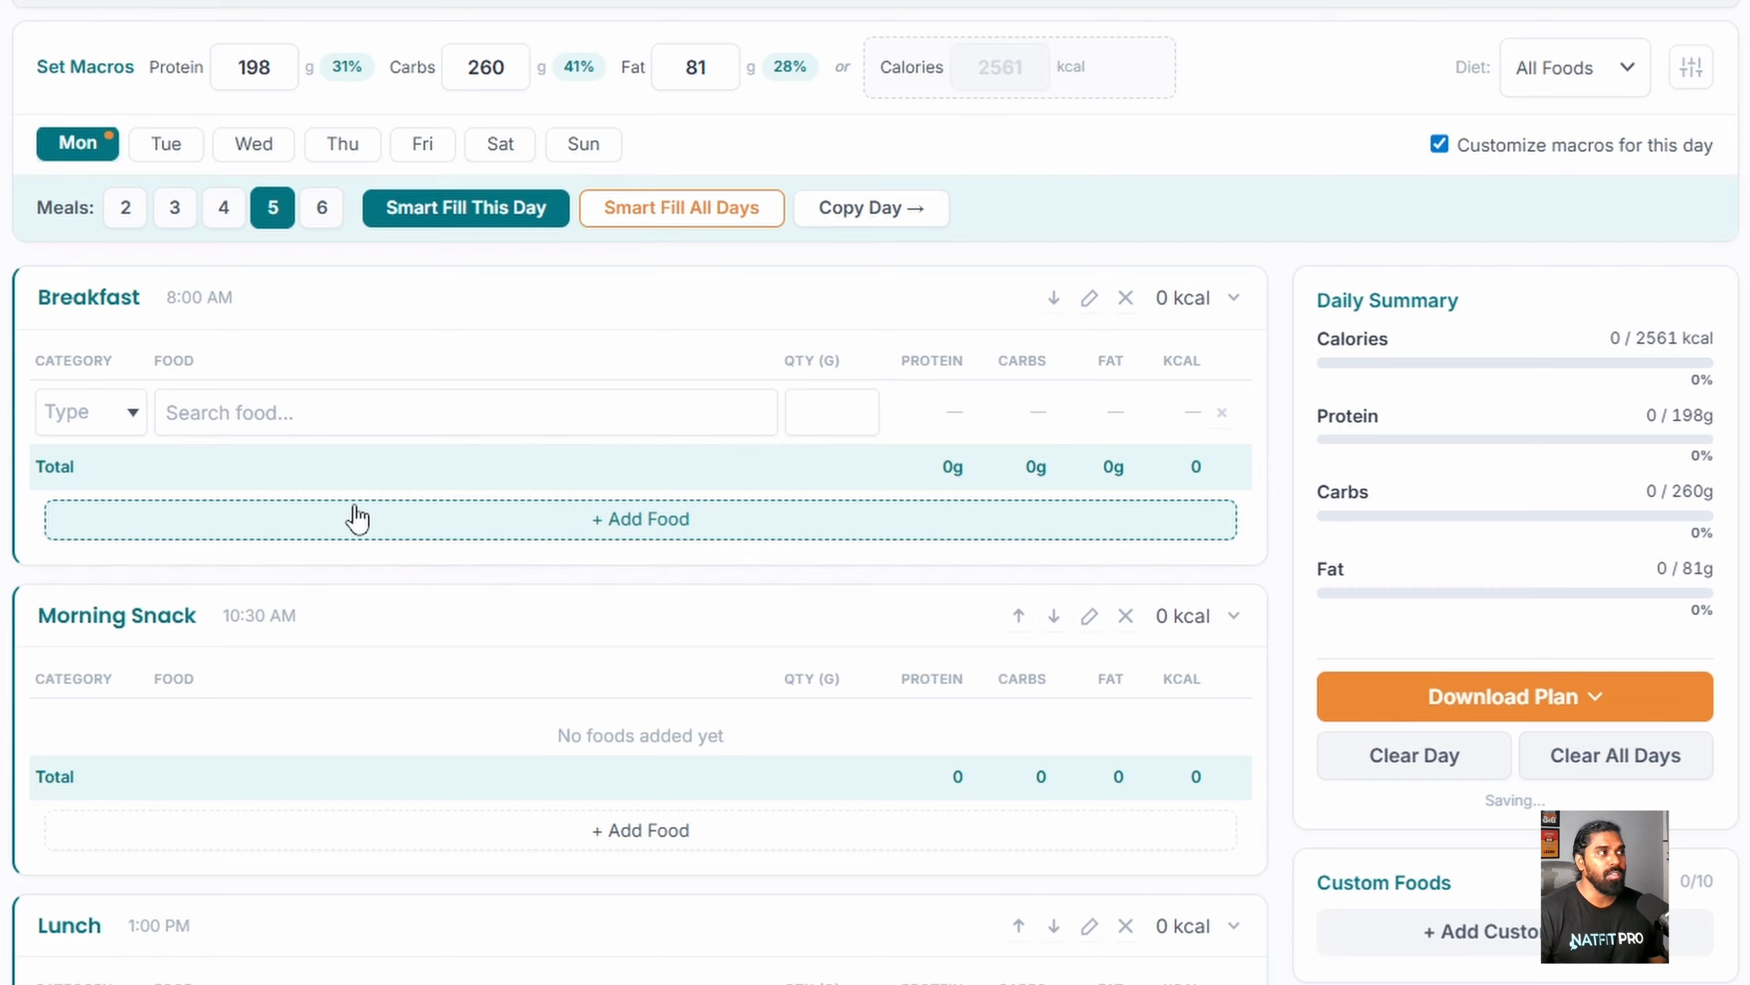
pyautogui.click(119, 429)
pyautogui.click(78, 488)
pyautogui.click(406, 416)
pyautogui.scroll(-2, 689, 679)
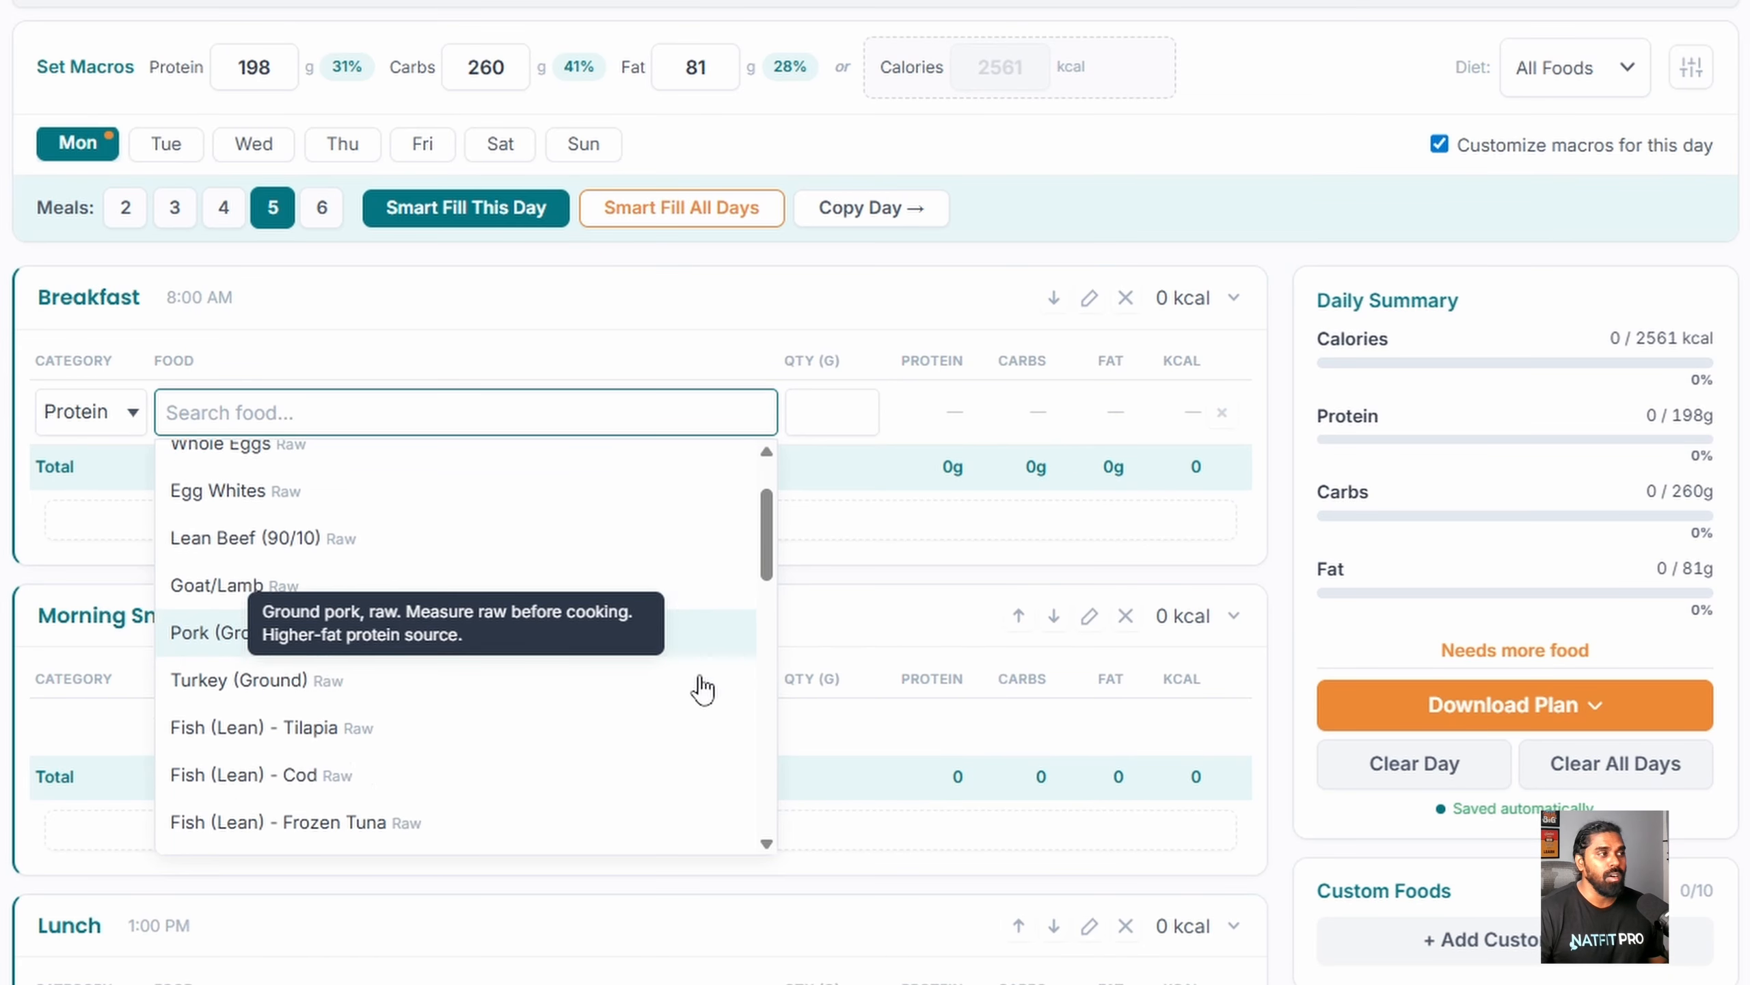
pyautogui.scroll(-8, 703, 689)
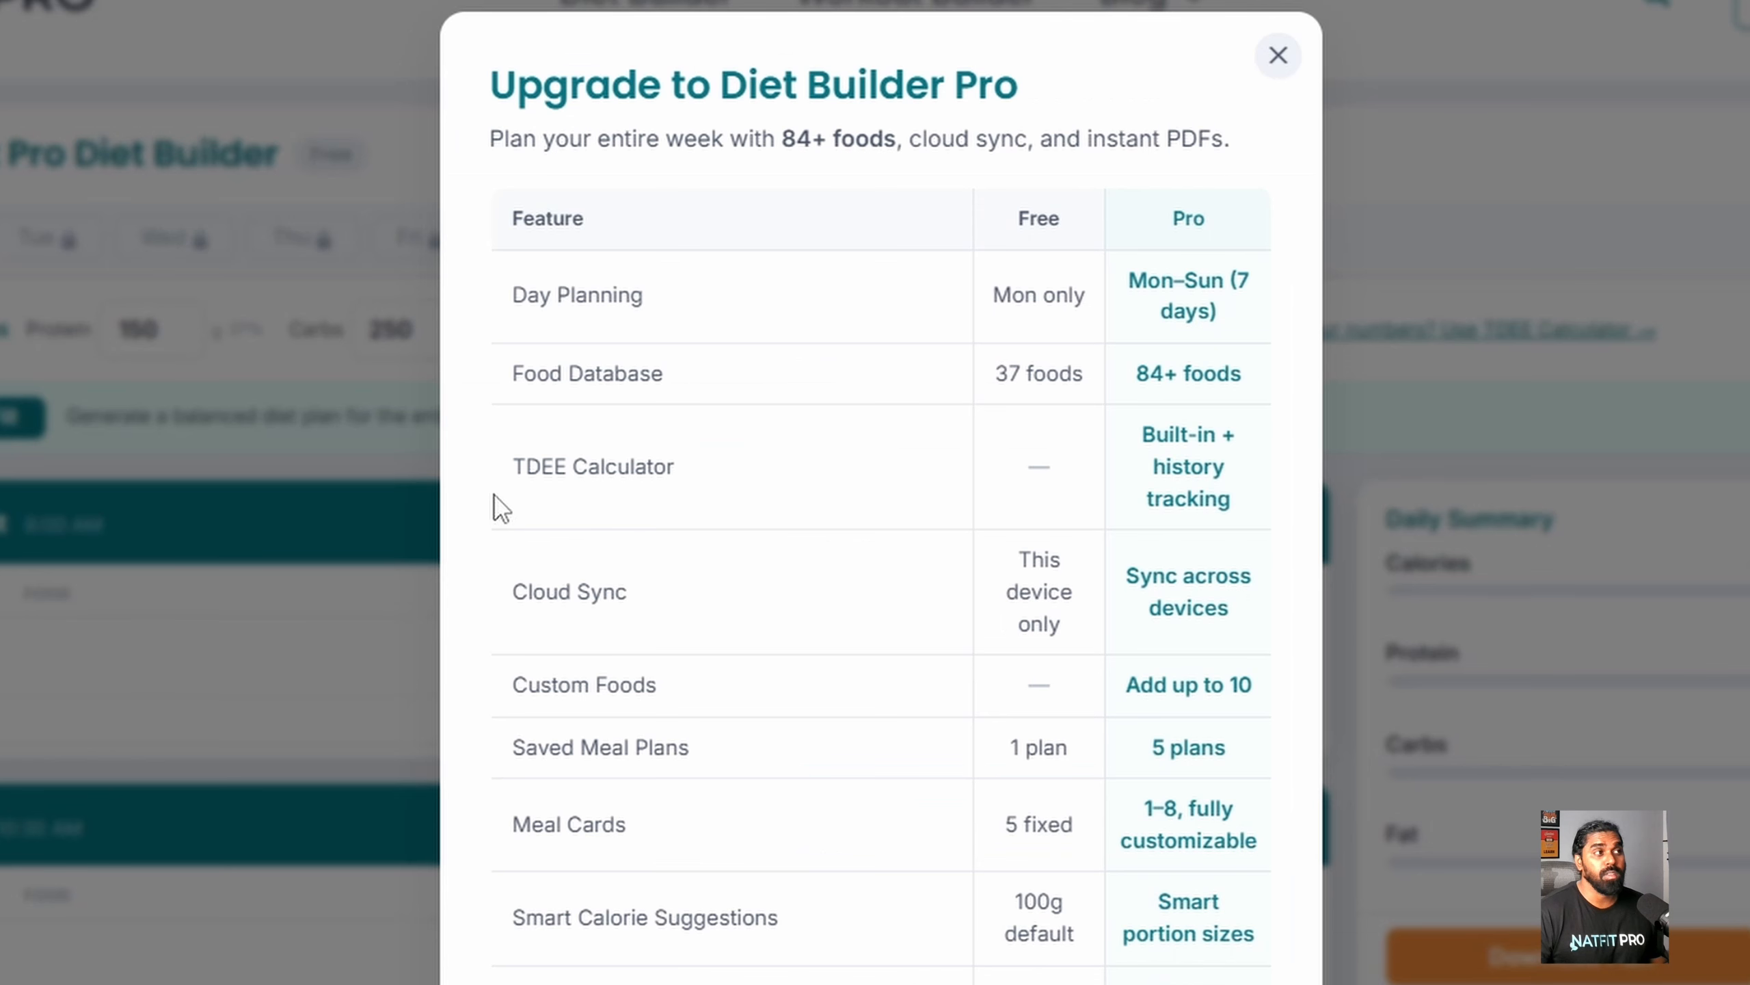
# Step: Examine the TDEE Calculator comparison row and open the free Smart TDEE Calculator linked from the free builder
pyautogui.moveTo(507, 466); pyautogui.dragTo(770, 458)
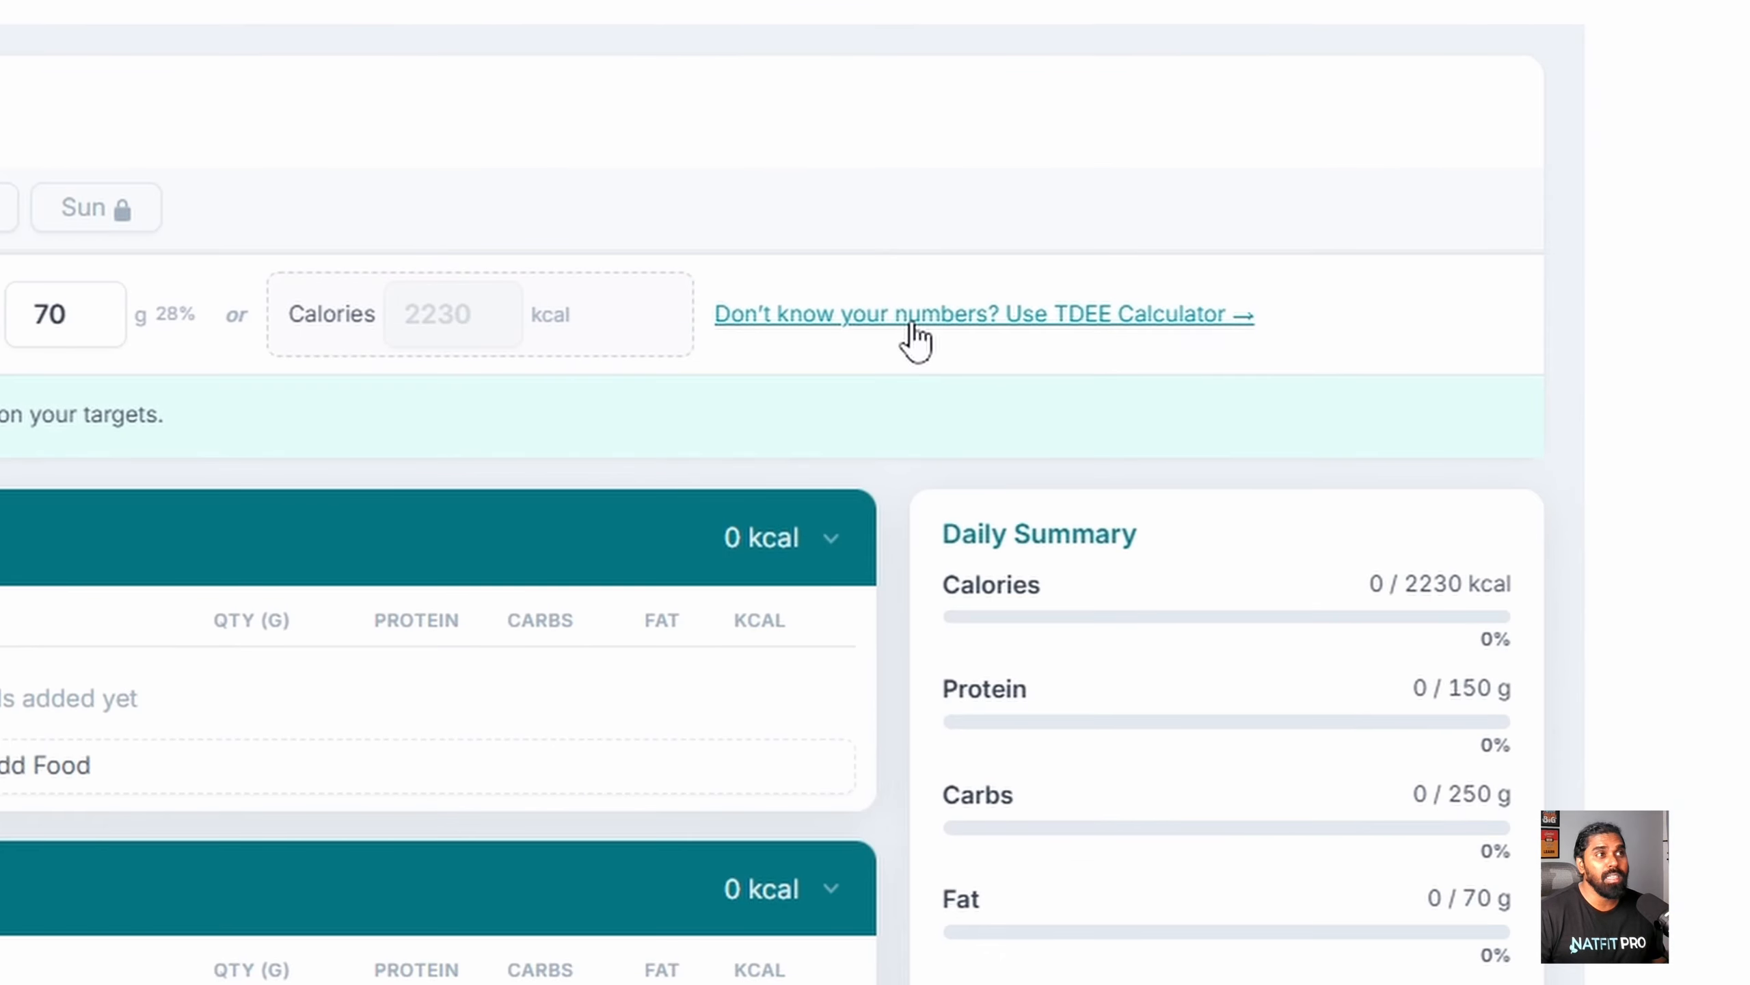
pyautogui.click(913, 324)
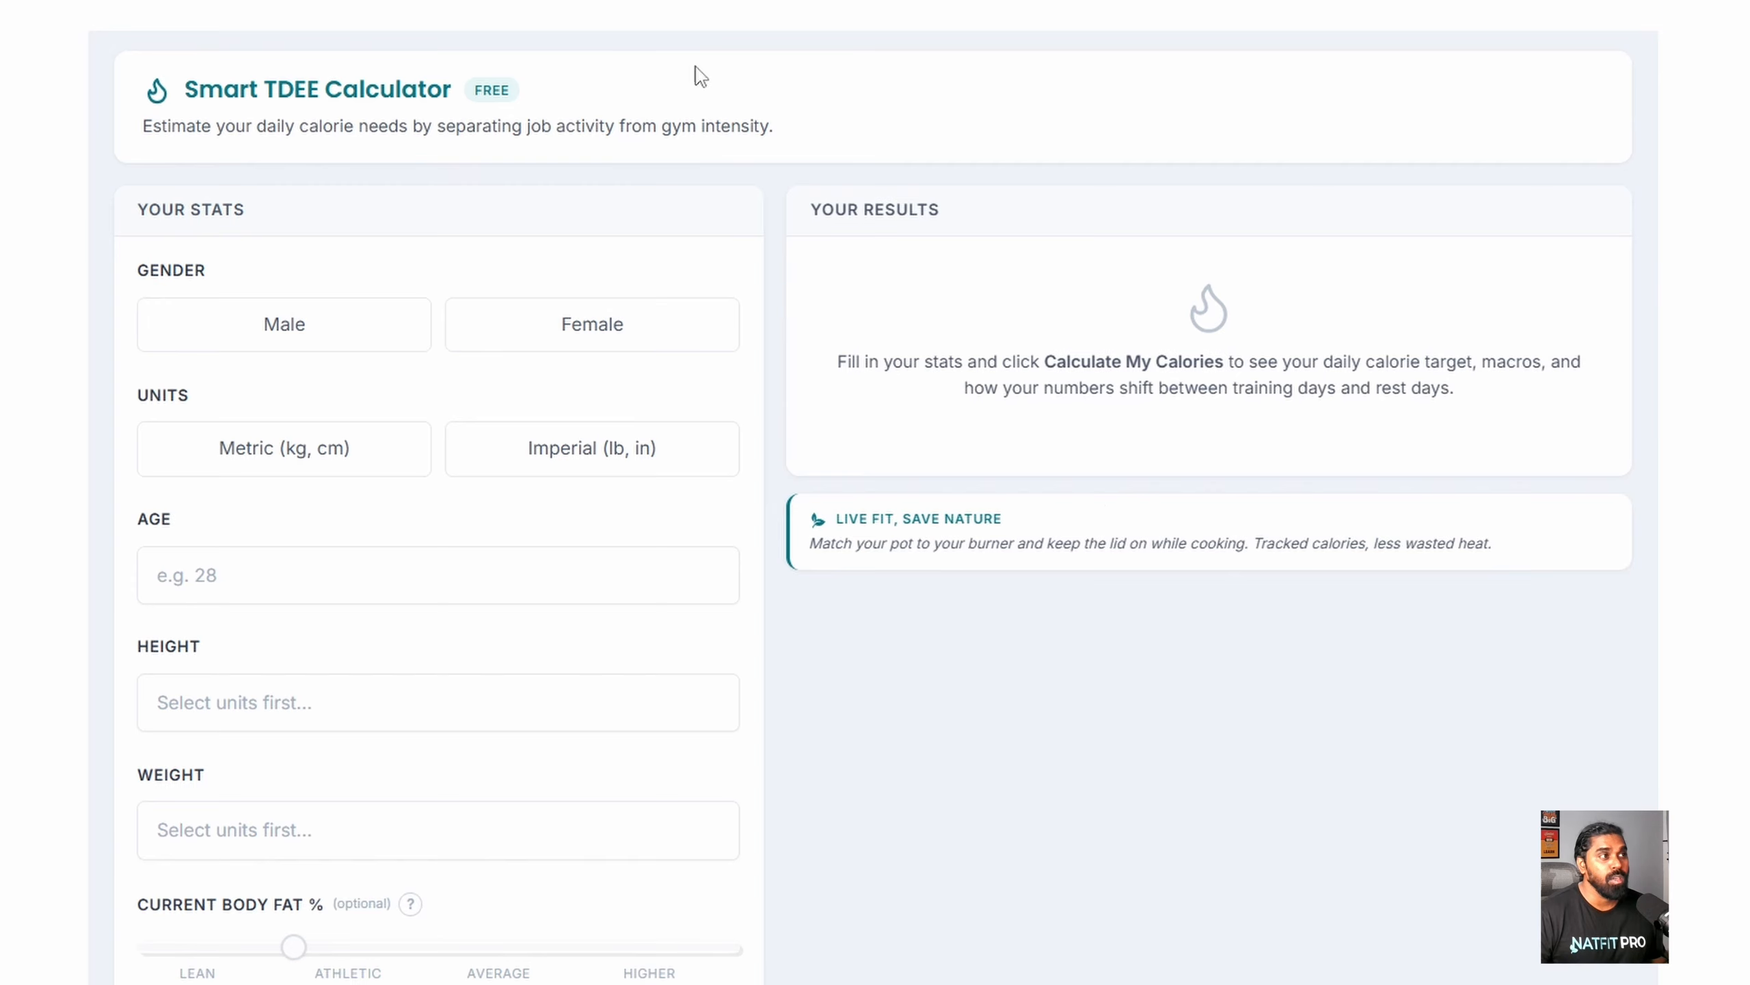
pyautogui.click(1248, 105)
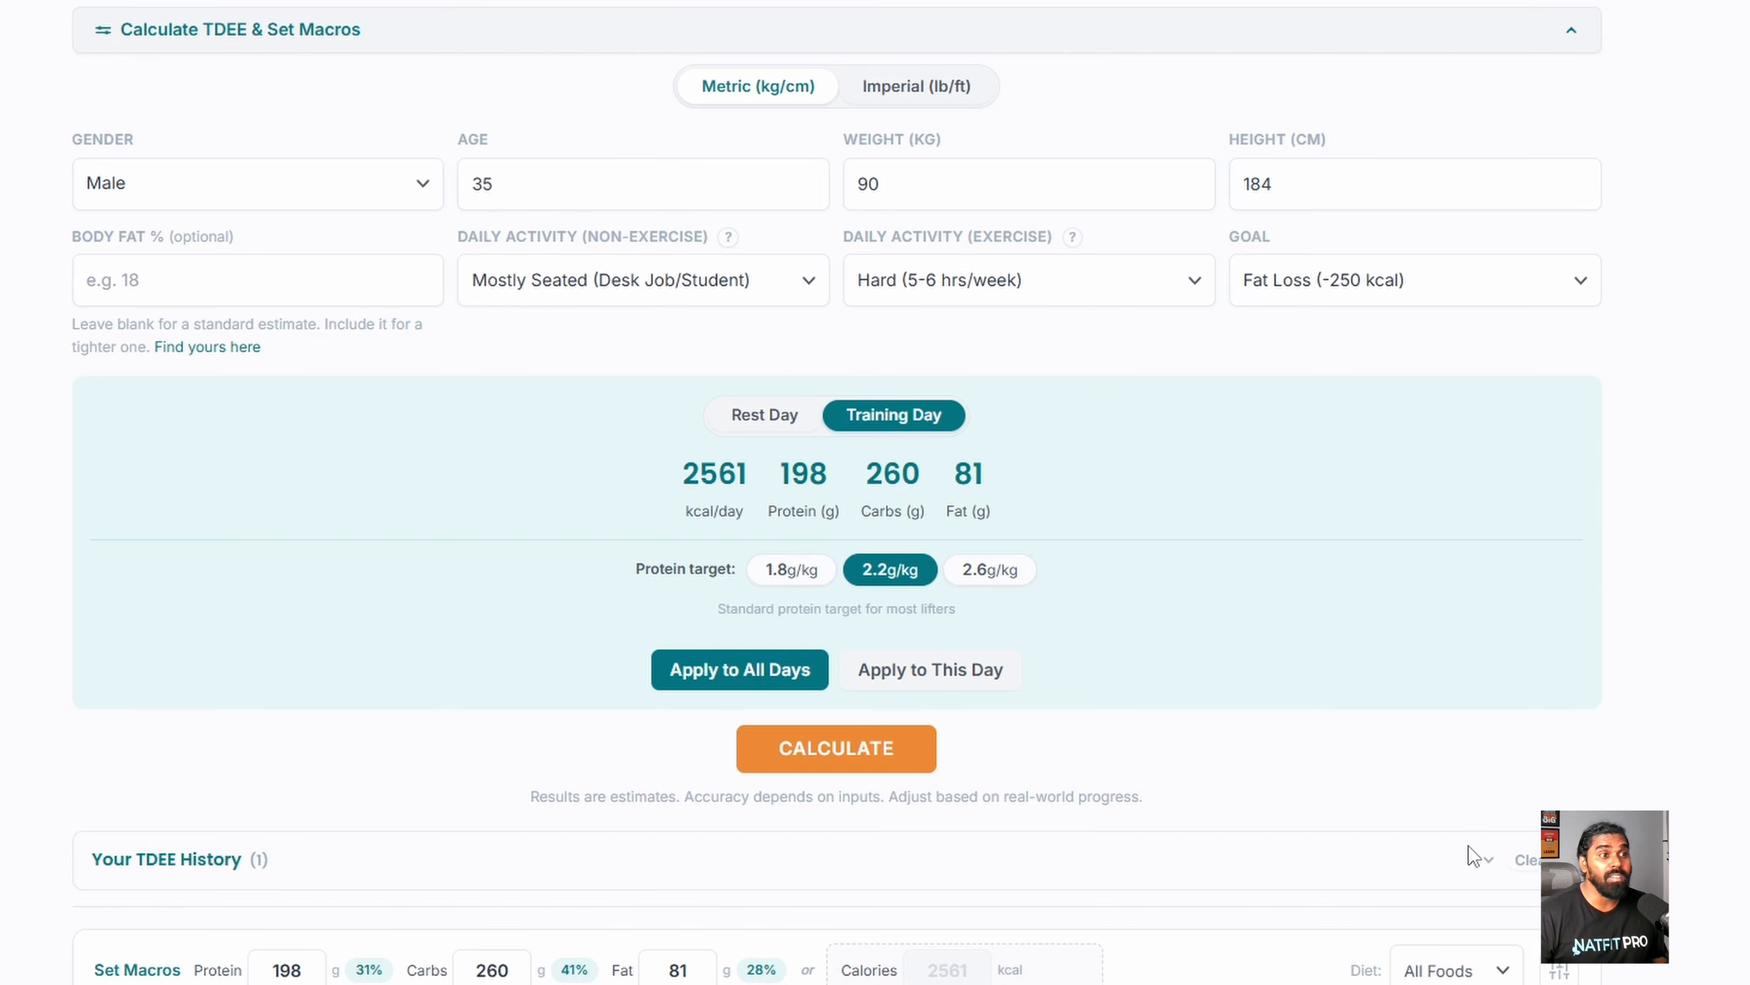
# Step: Expand the TDEE history in the Pro builder and examine the weight and goal recorded for the saved calculation
pyautogui.click(1483, 860)
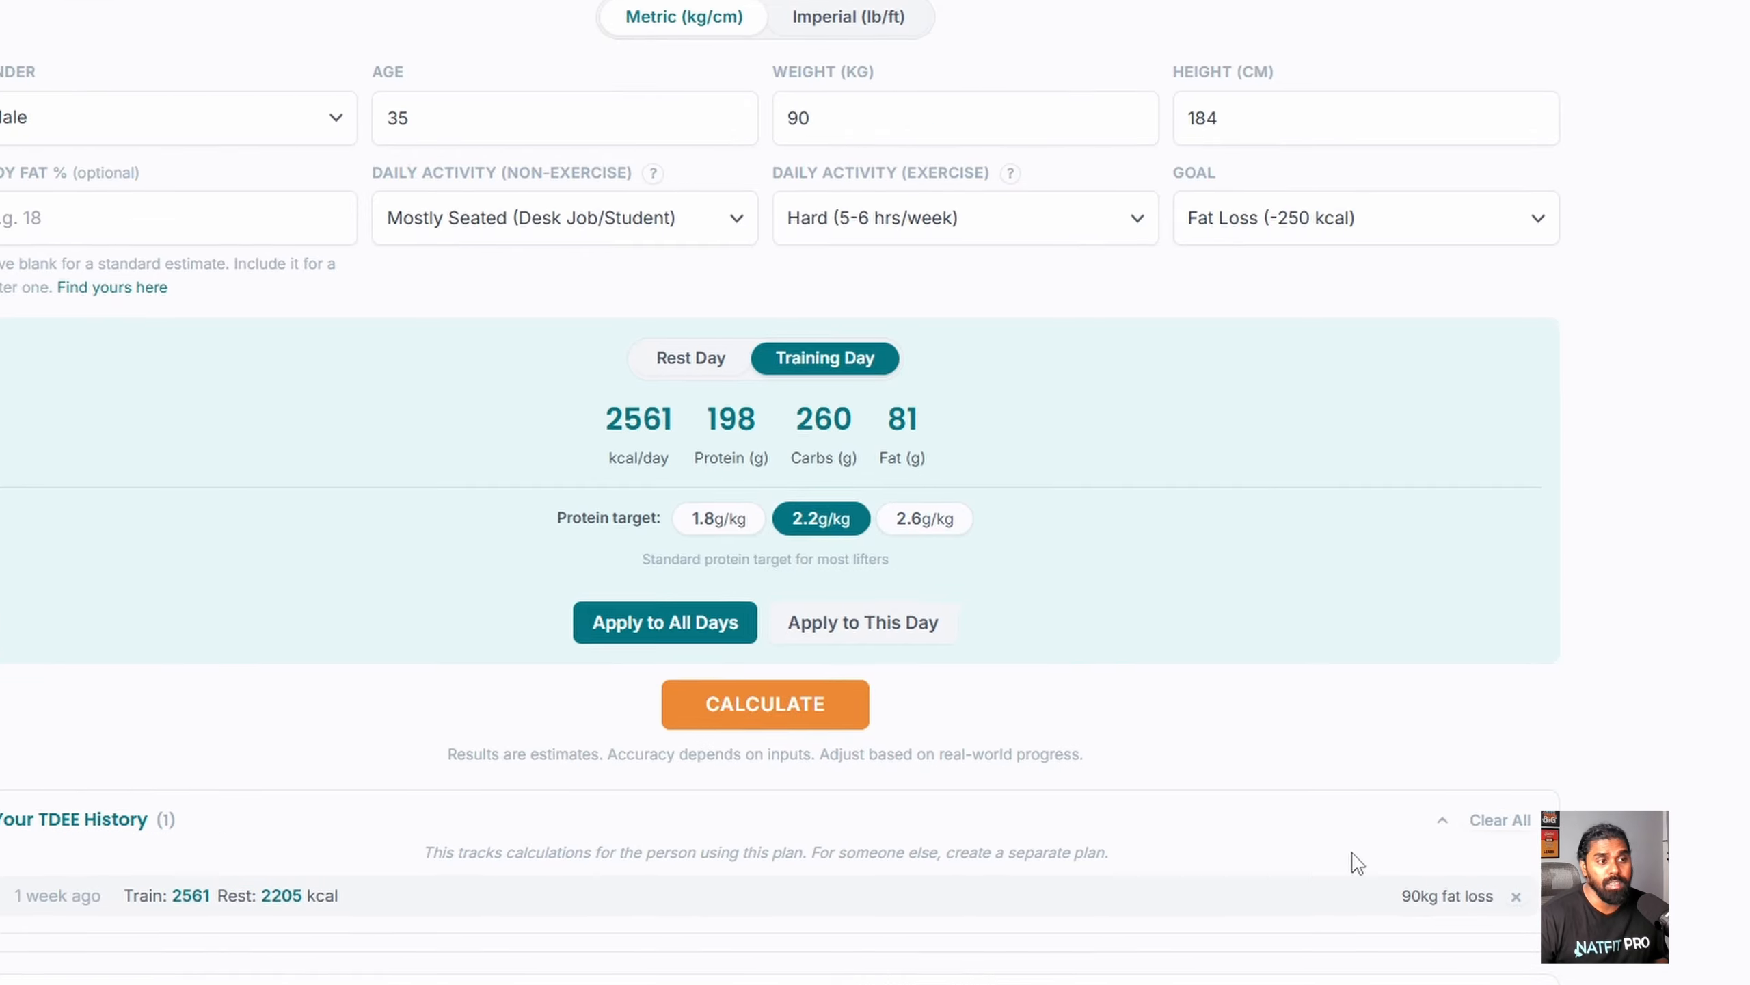
pyautogui.moveTo(1422, 895); pyautogui.dragTo(1479, 898)
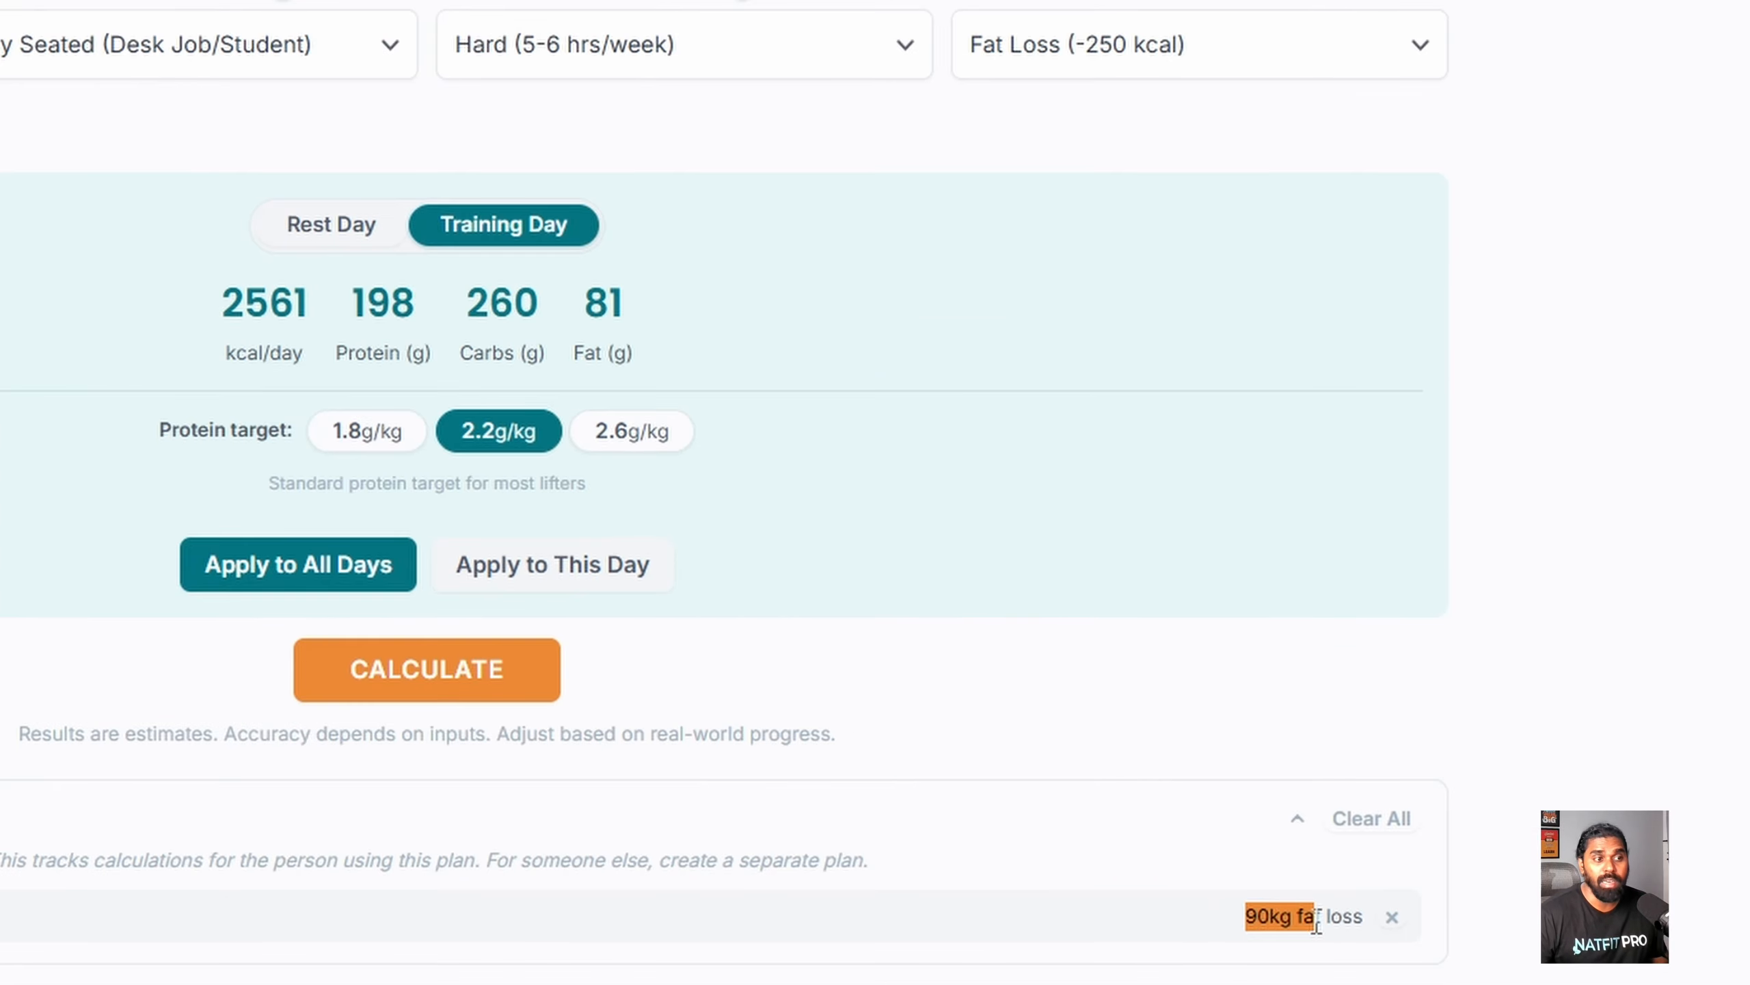
pyautogui.moveTo(1316, 921); pyautogui.dragTo(1368, 920)
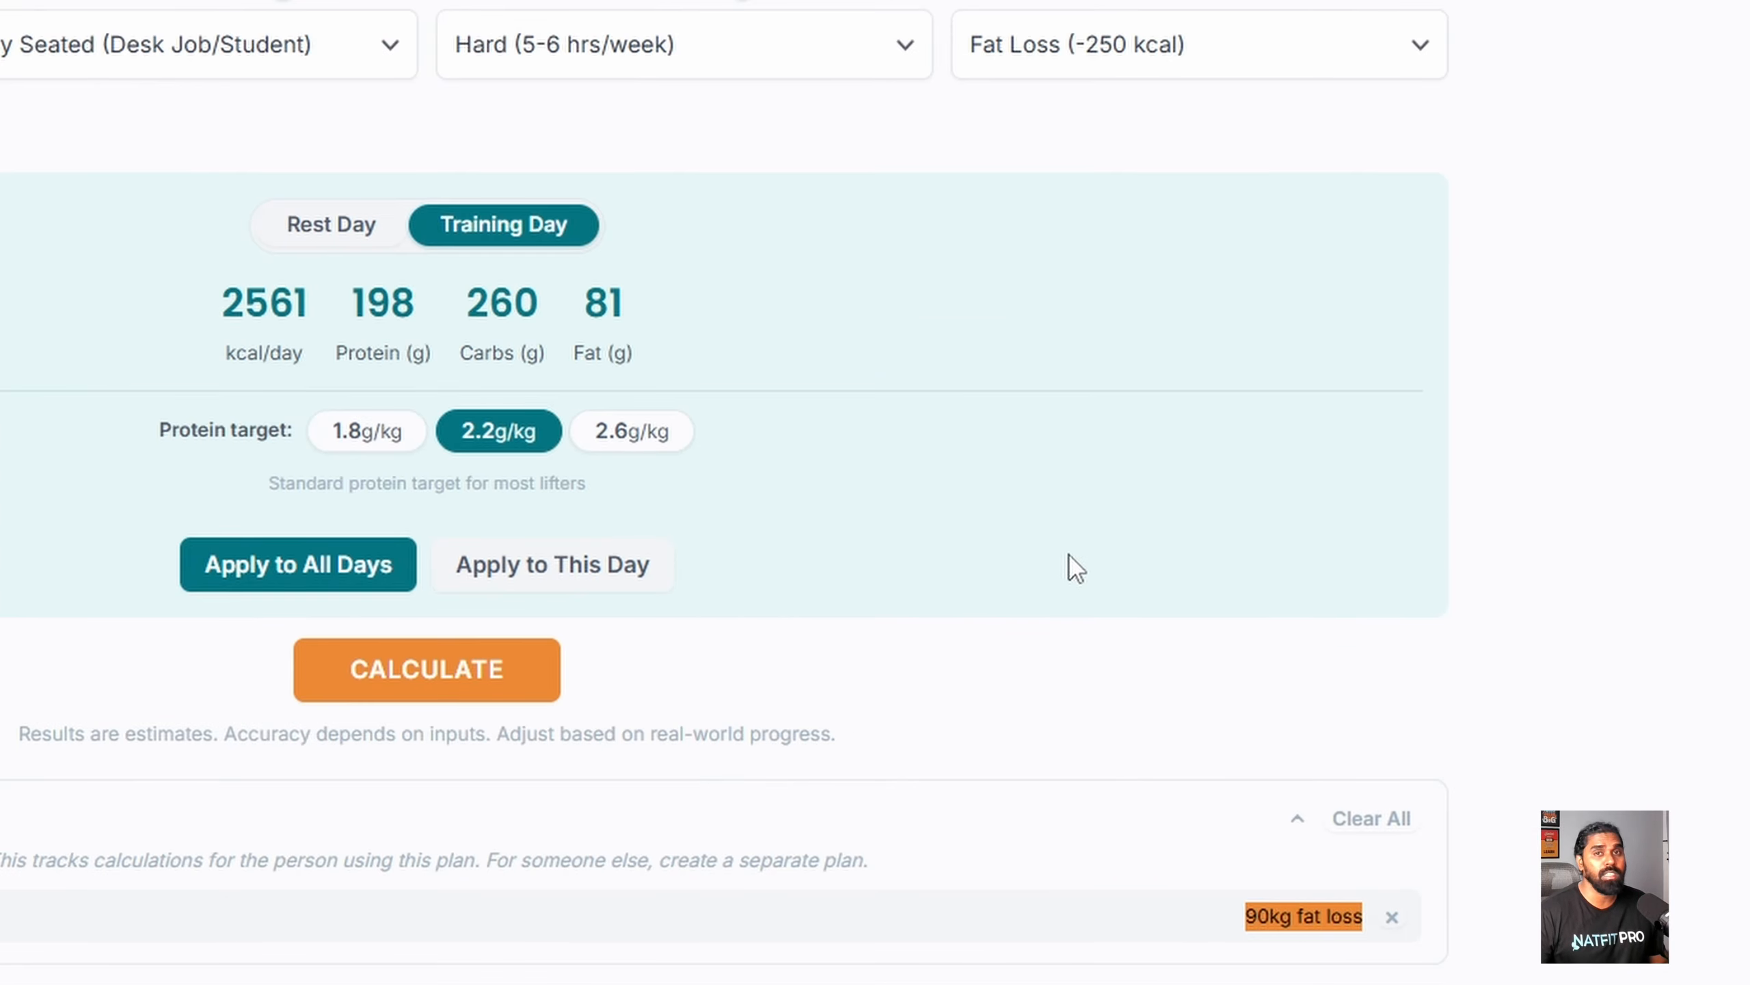
# Step: Set the weight to 89 kg in the Pro TDEE calculator and recalculate the targets
pyautogui.click(679, 93)
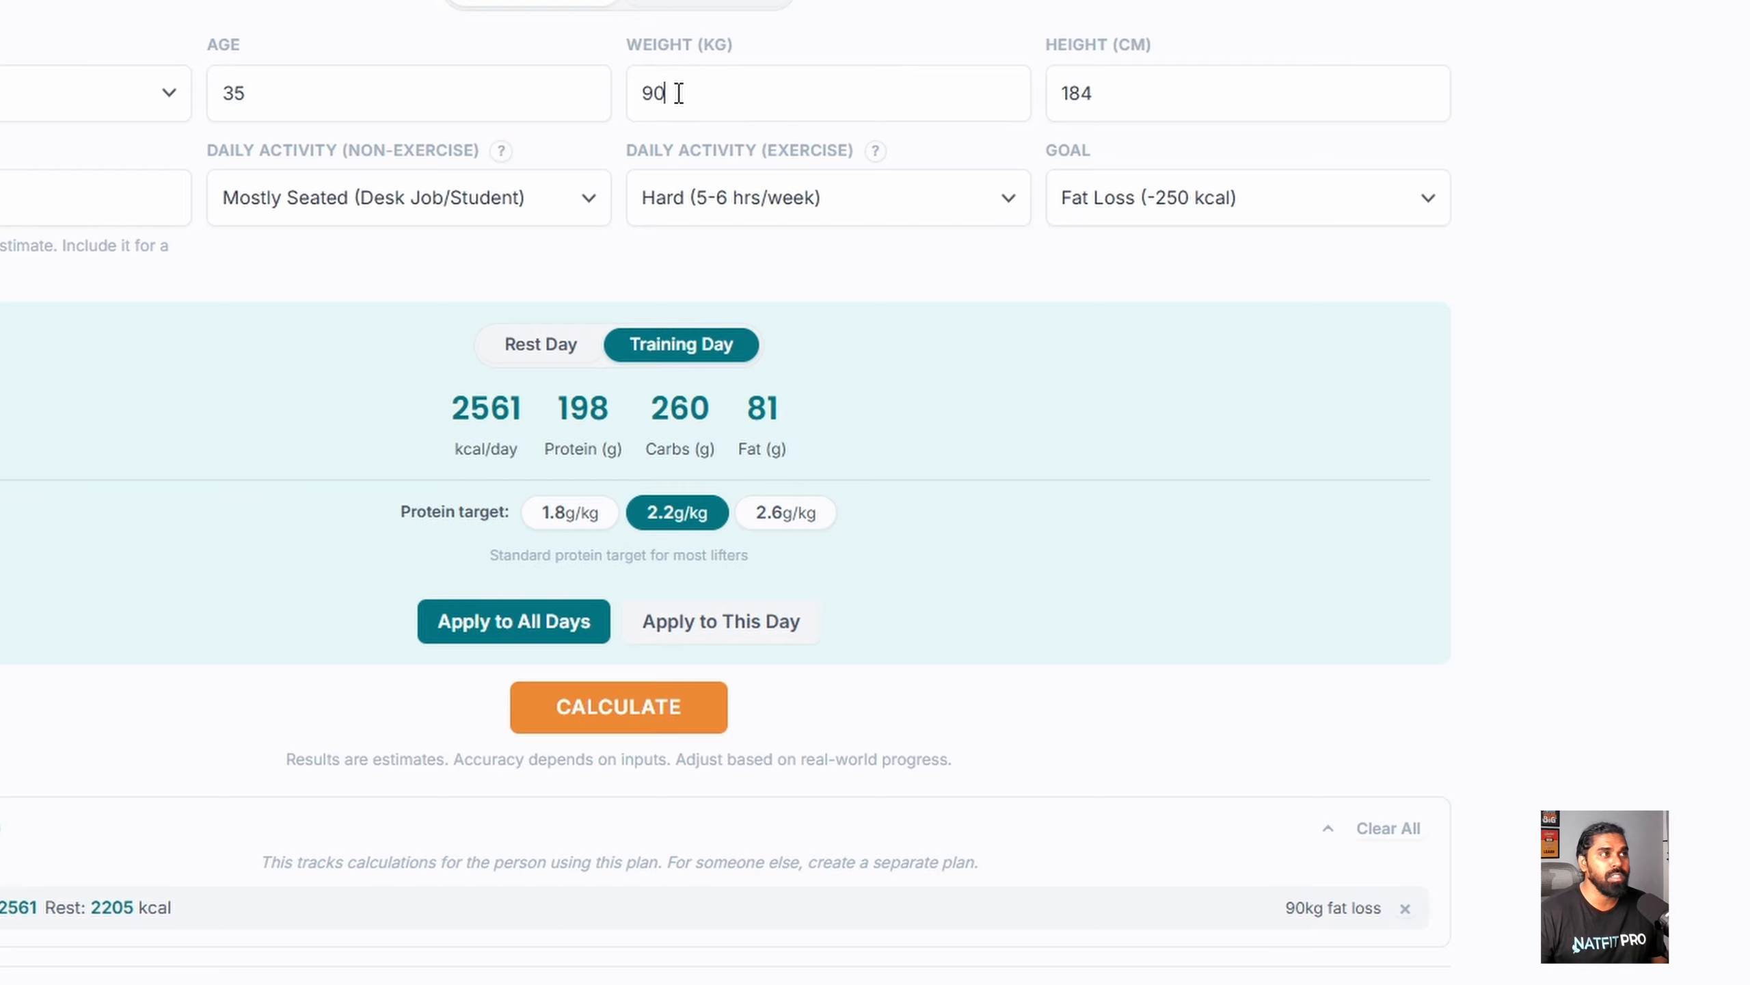
pyautogui.moveTo(681, 93); pyautogui.dragTo(650, 93)
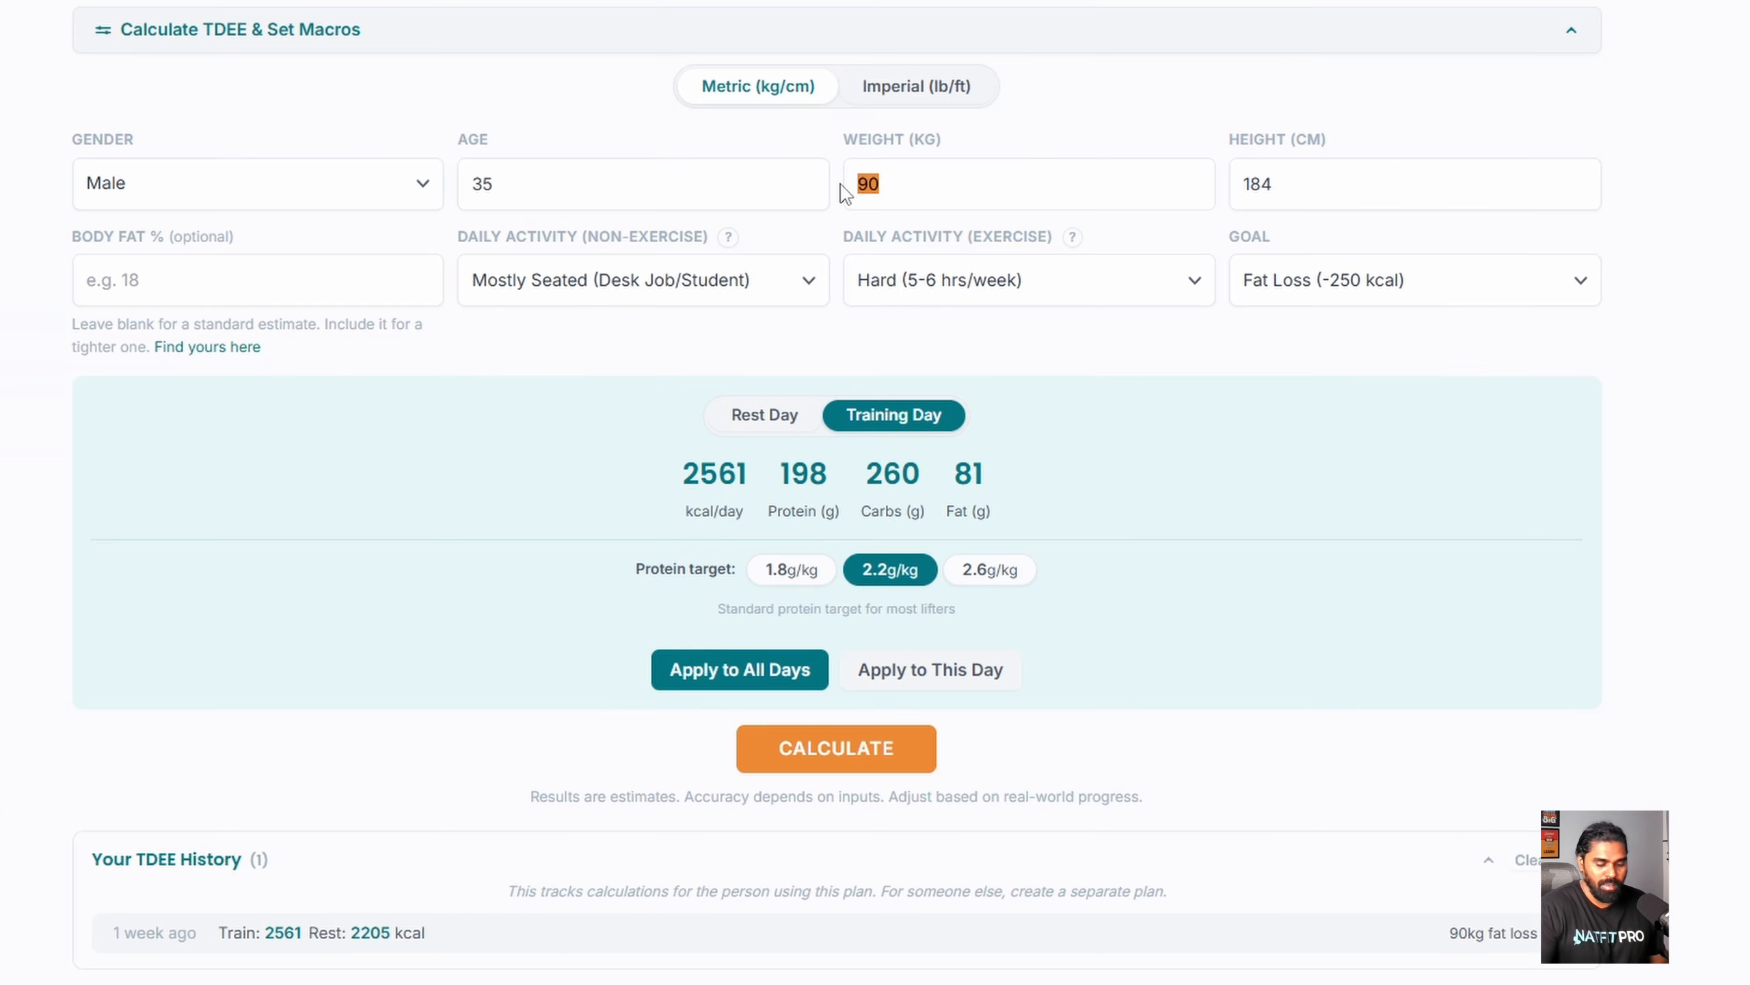
pyautogui.write('89')
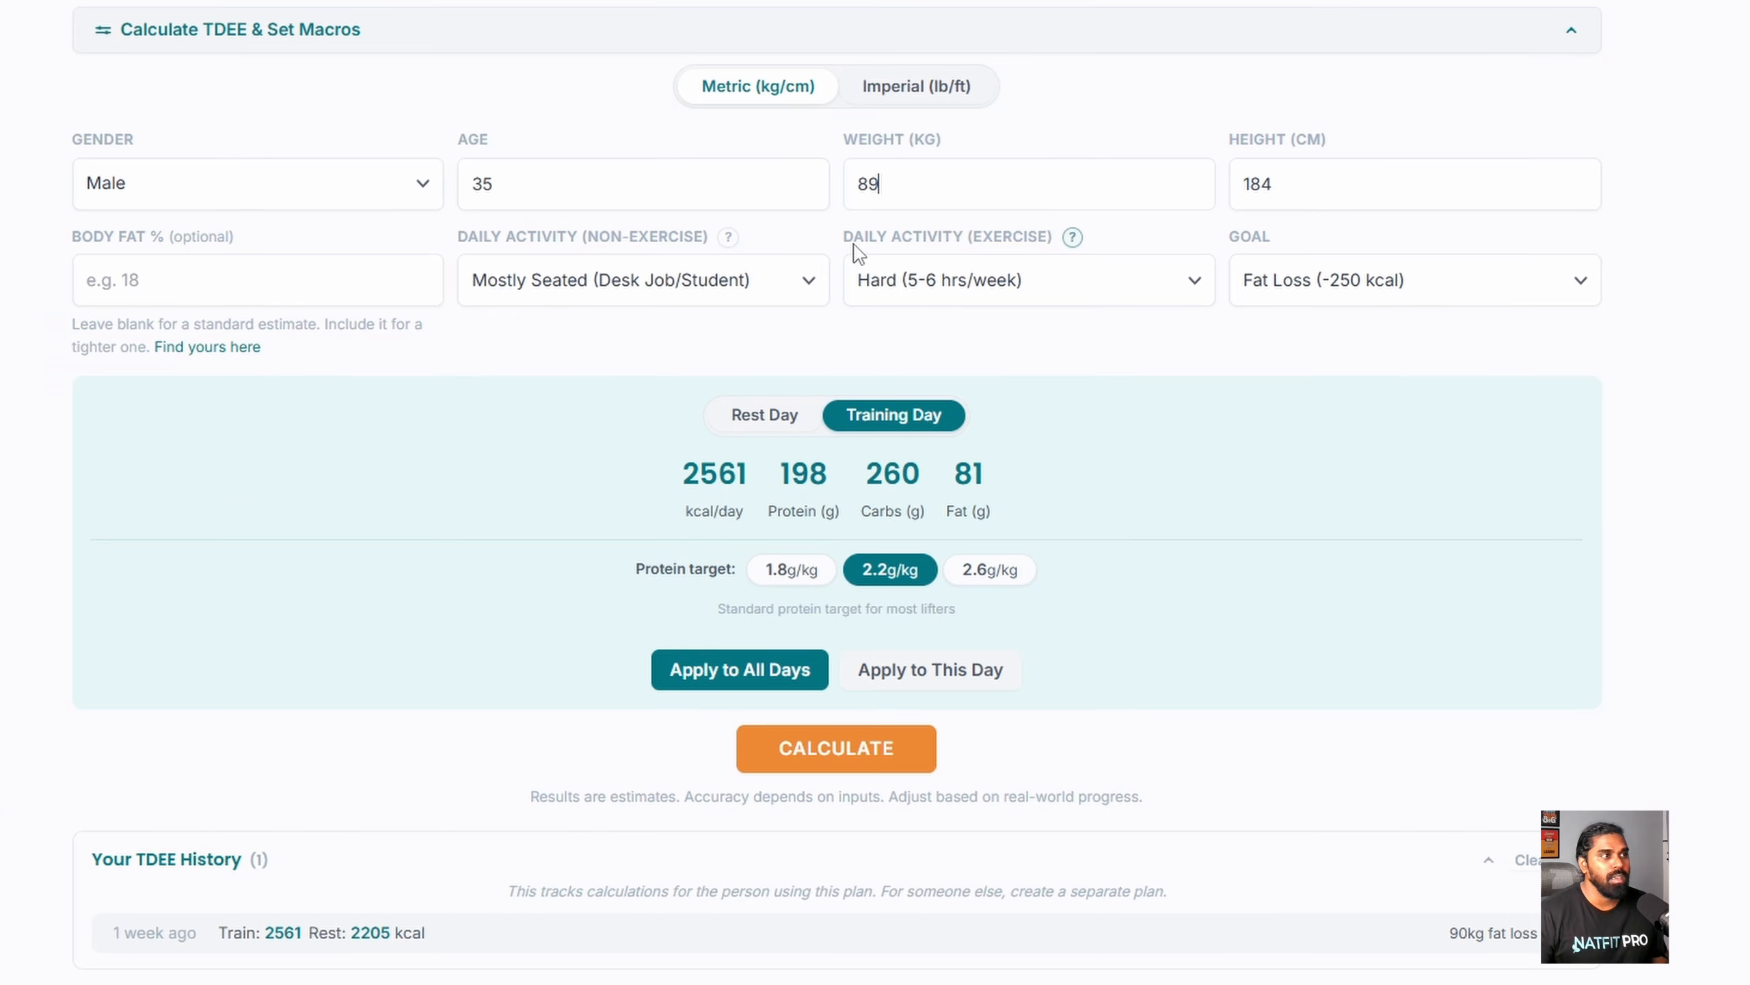
pyautogui.click(820, 758)
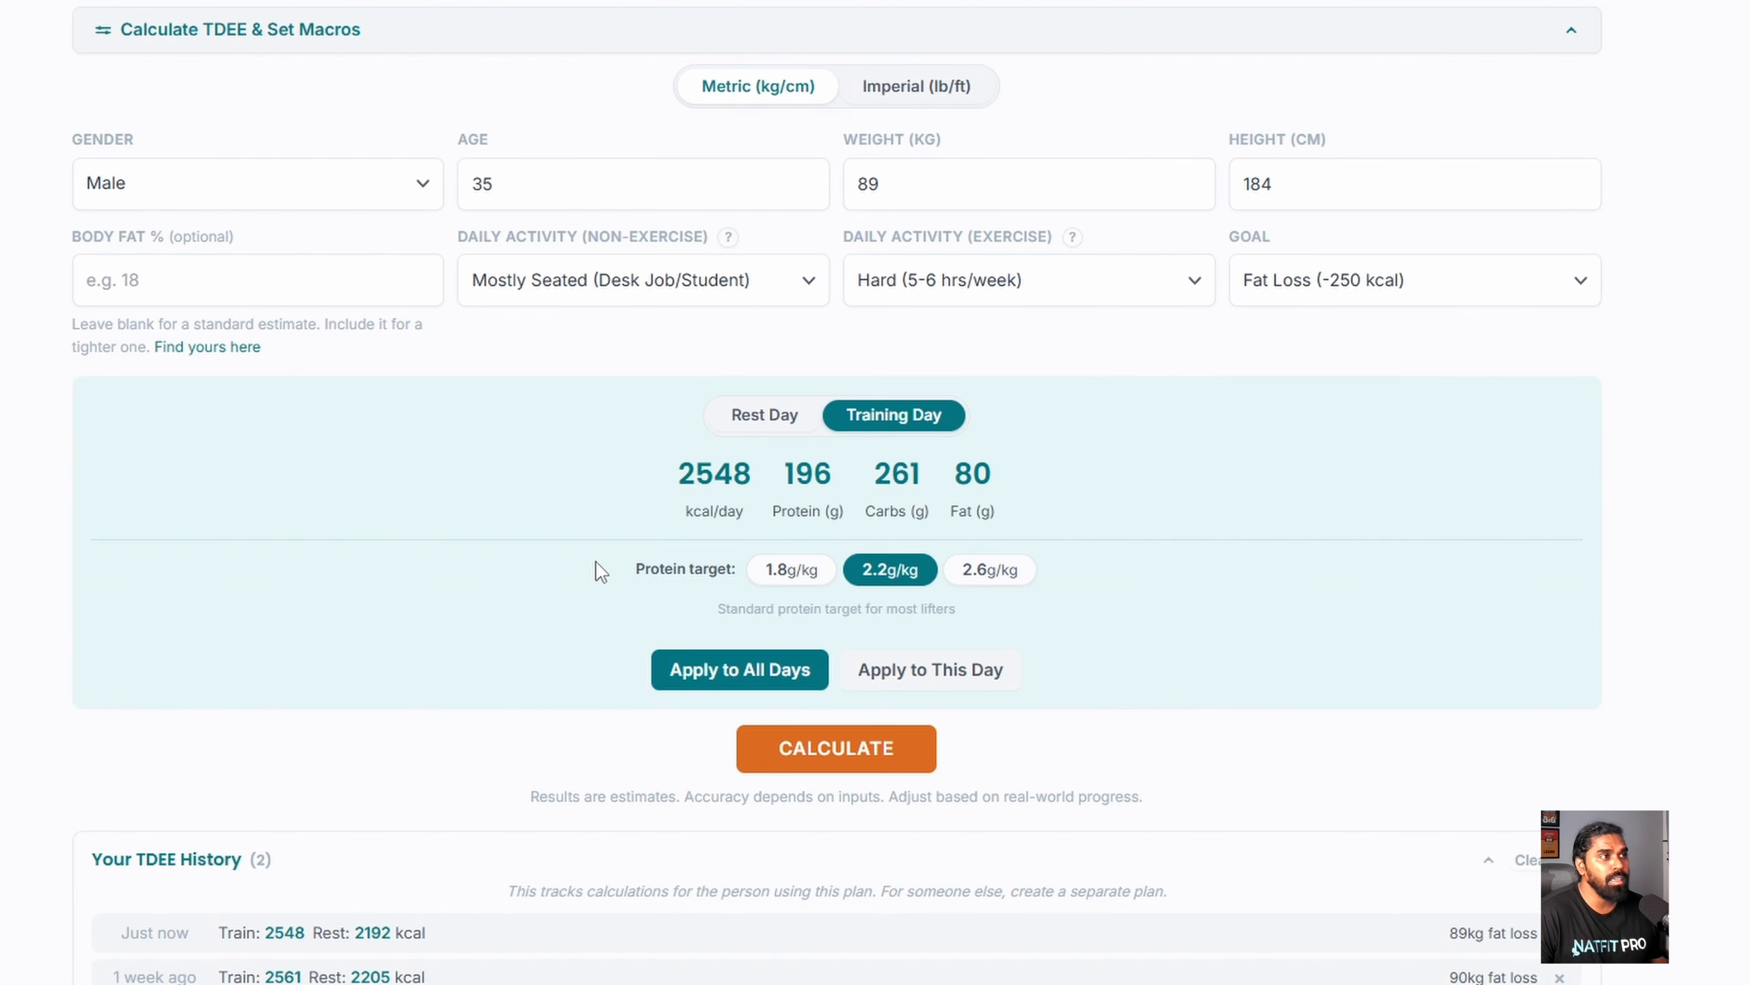
# Step: Compare the Rest Day and Training Day results and the 1.8, 2.2 and 2.6 g/kg protein targets, ending on Training Day with 2.2 g/kg
pyautogui.click(781, 422)
pyautogui.click(891, 415)
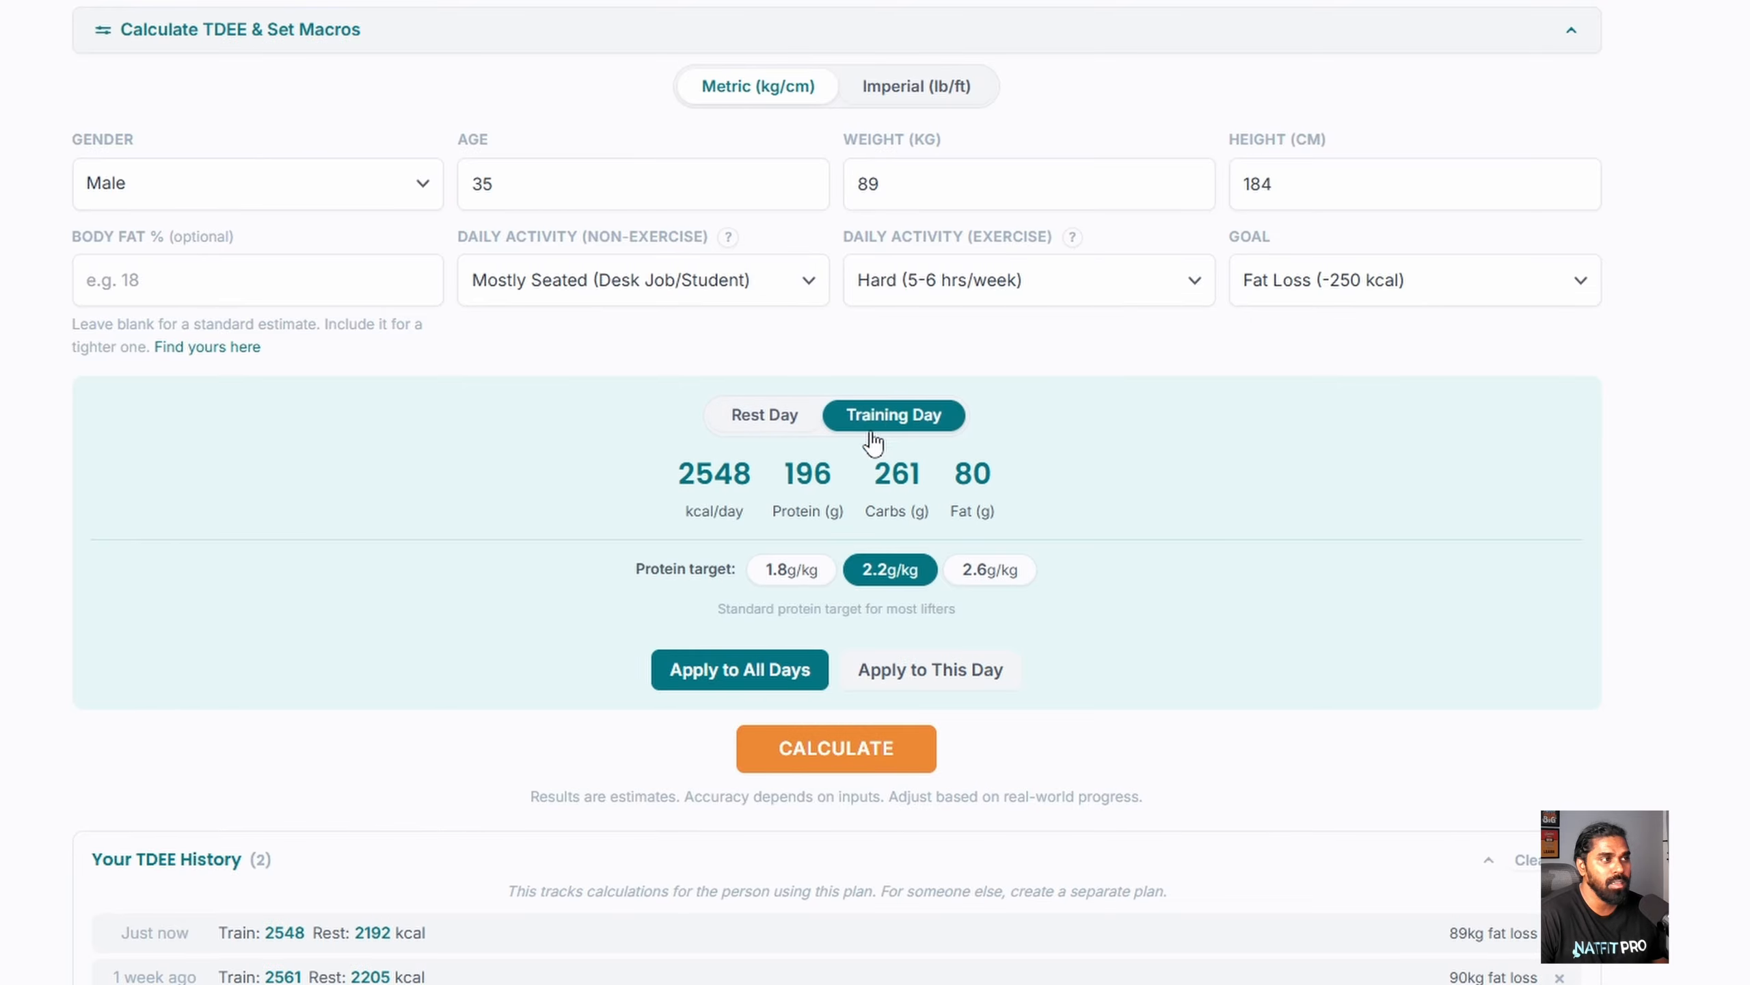
pyautogui.click(807, 583)
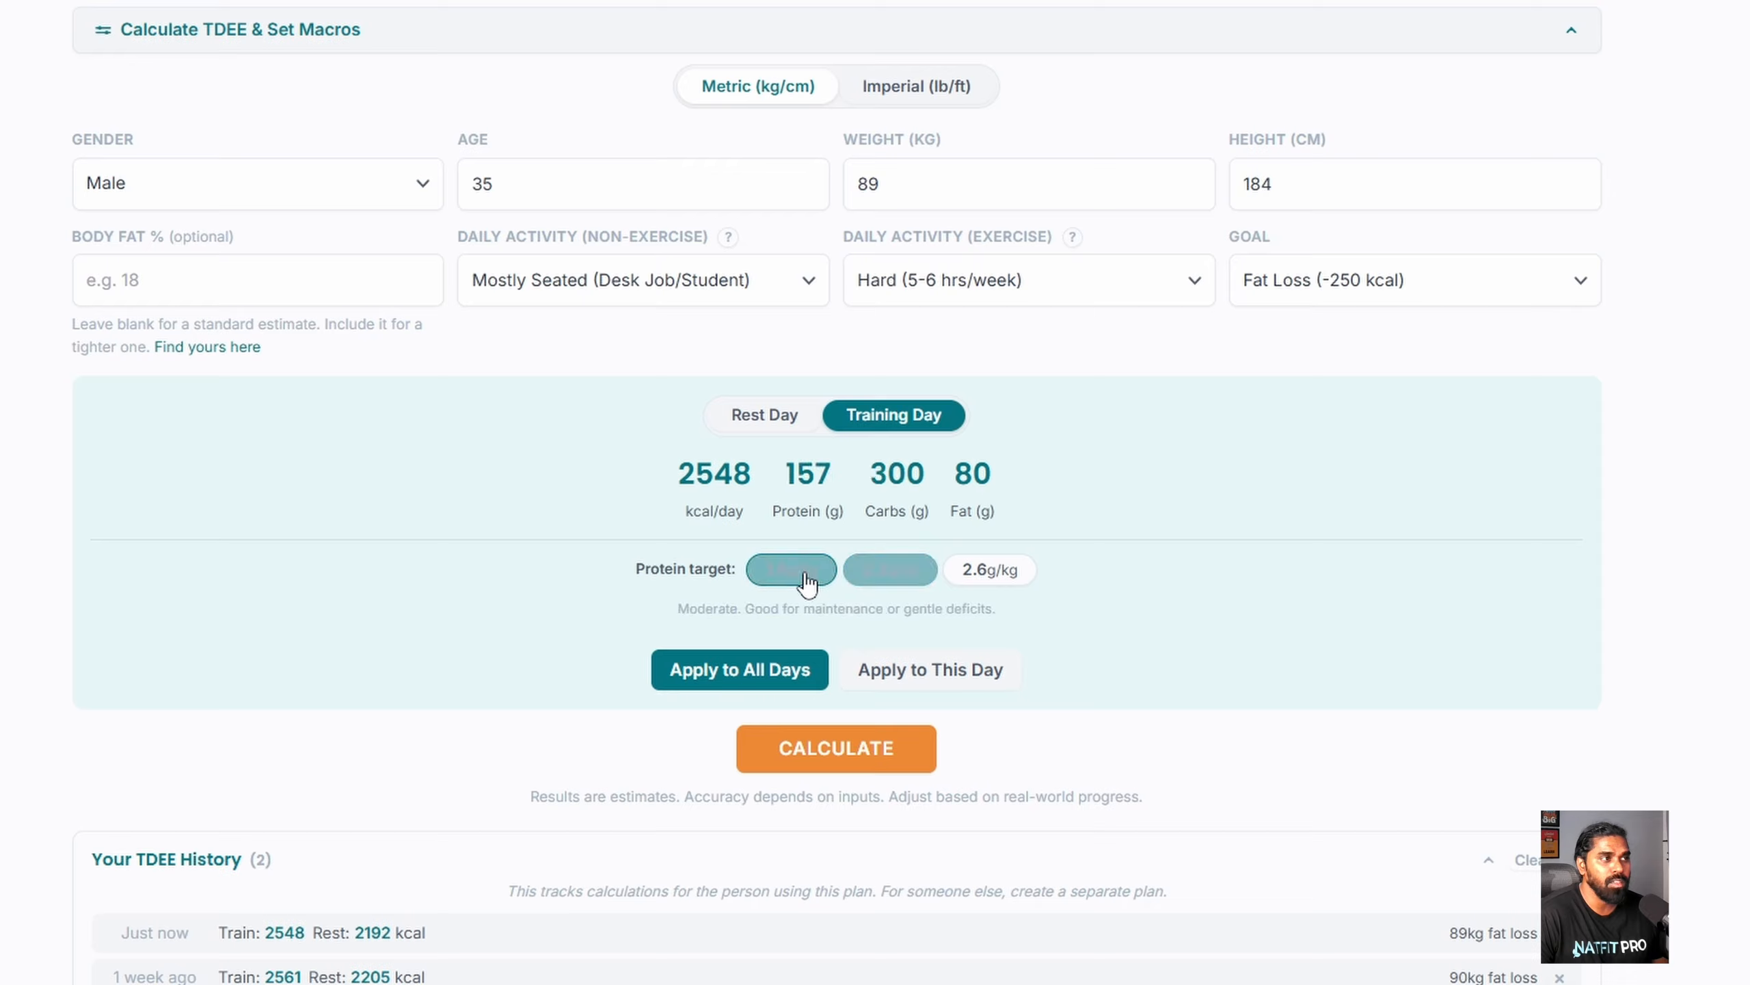
pyautogui.click(890, 573)
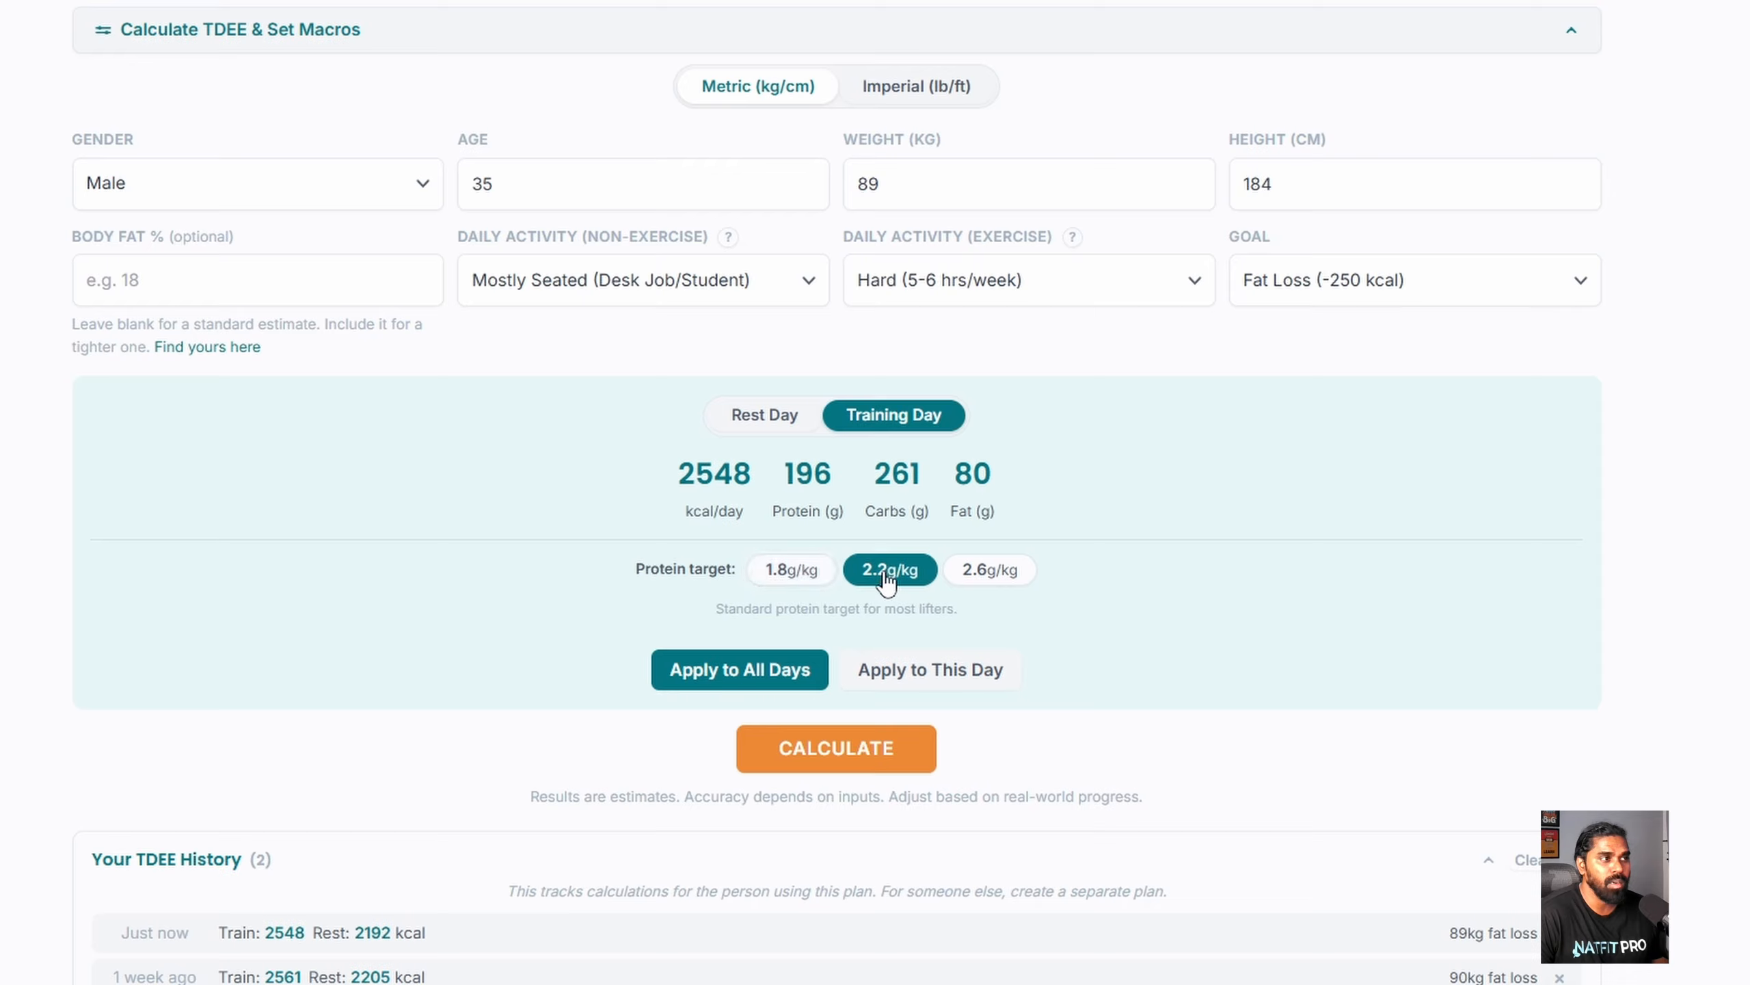
pyautogui.click(997, 582)
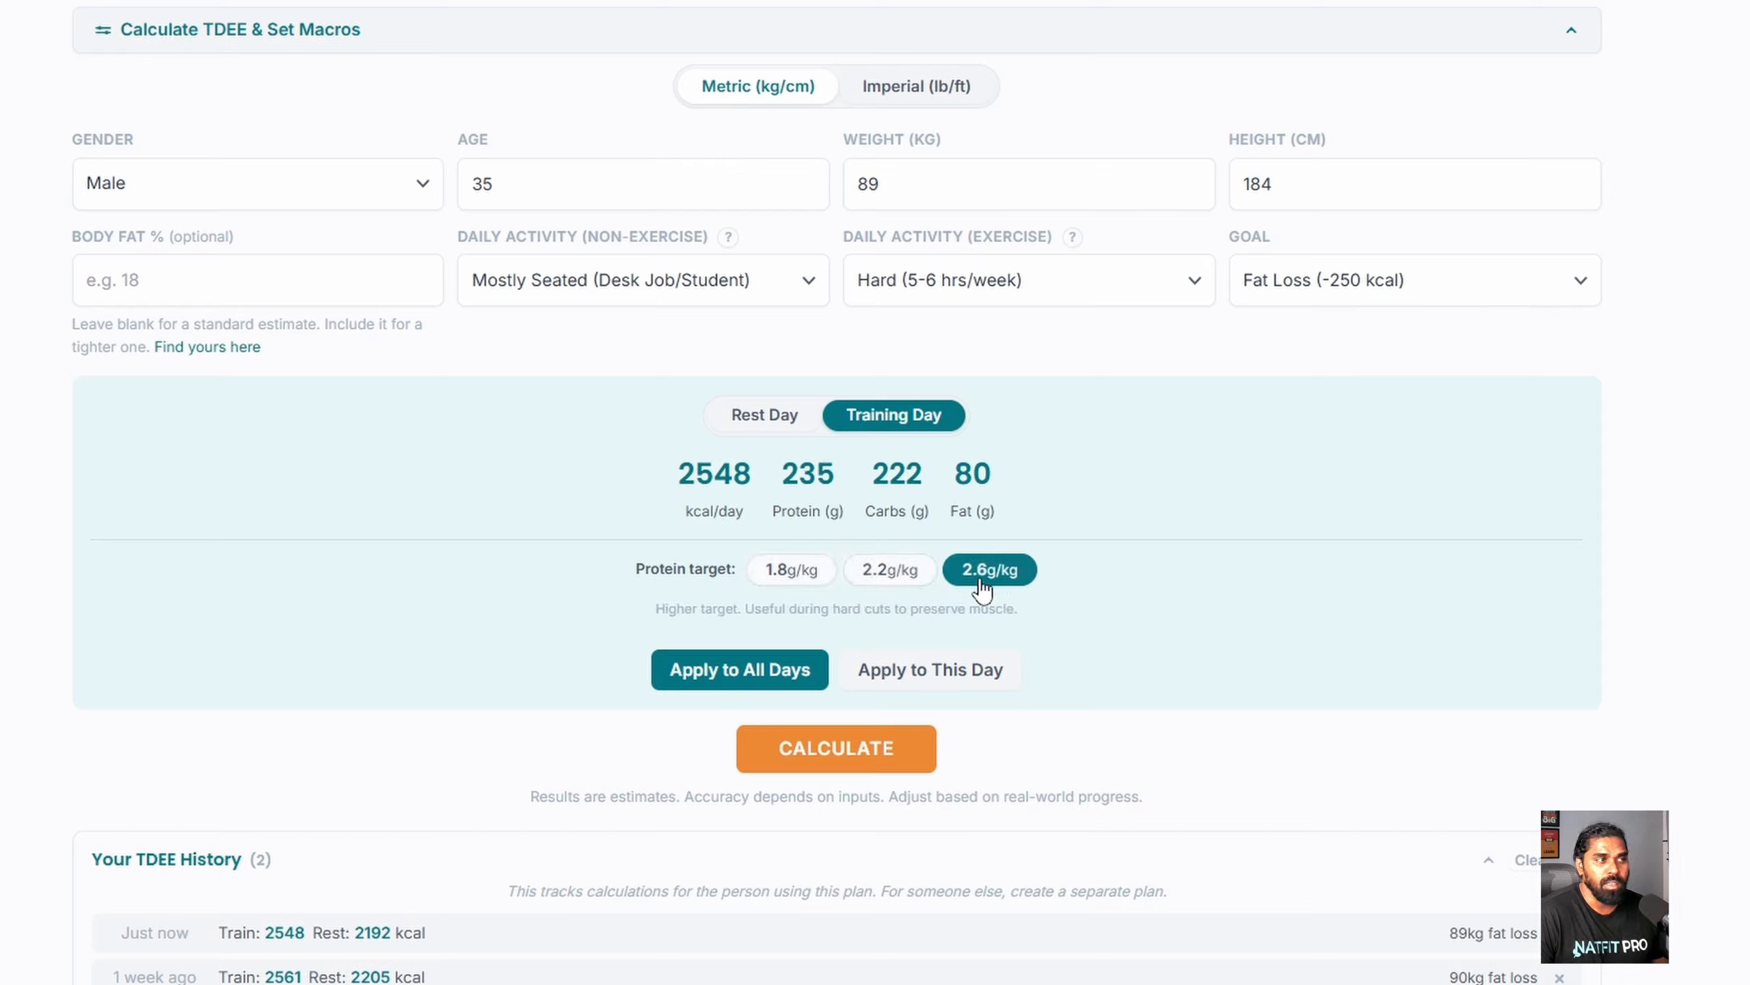
pyautogui.click(896, 576)
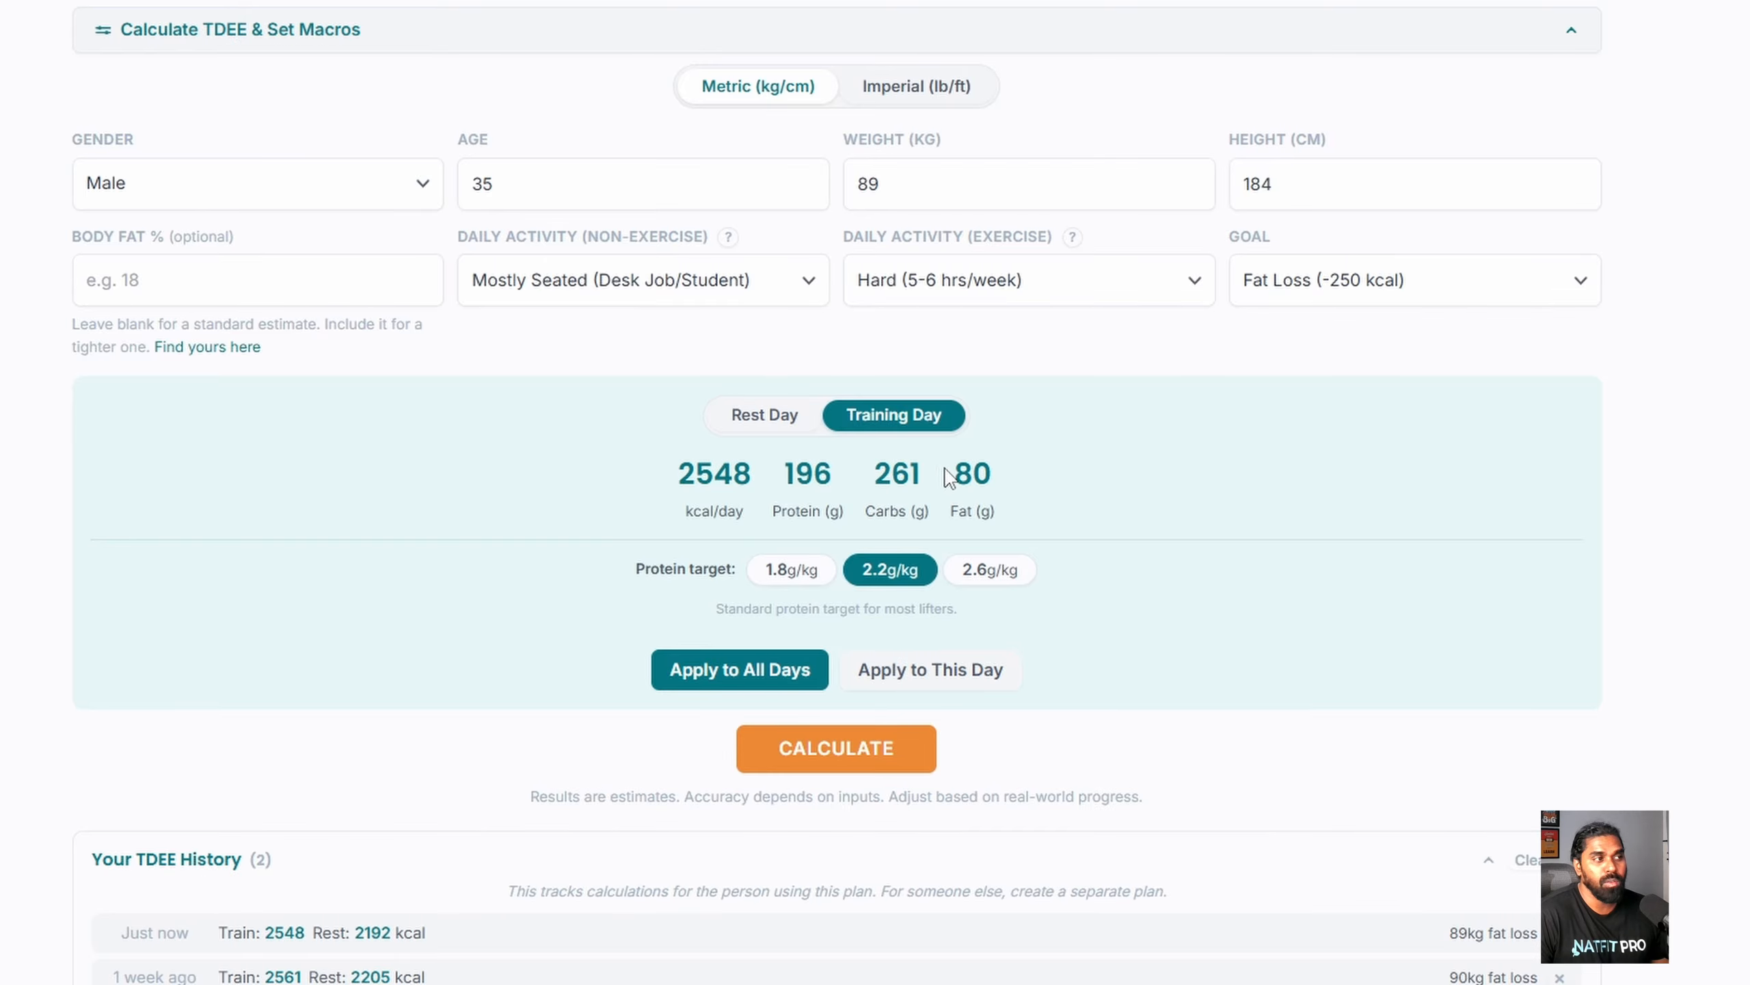
# Step: Apply the Training Day targets to all days and check the macros from Tuesday through Friday
pyautogui.click(770, 683)
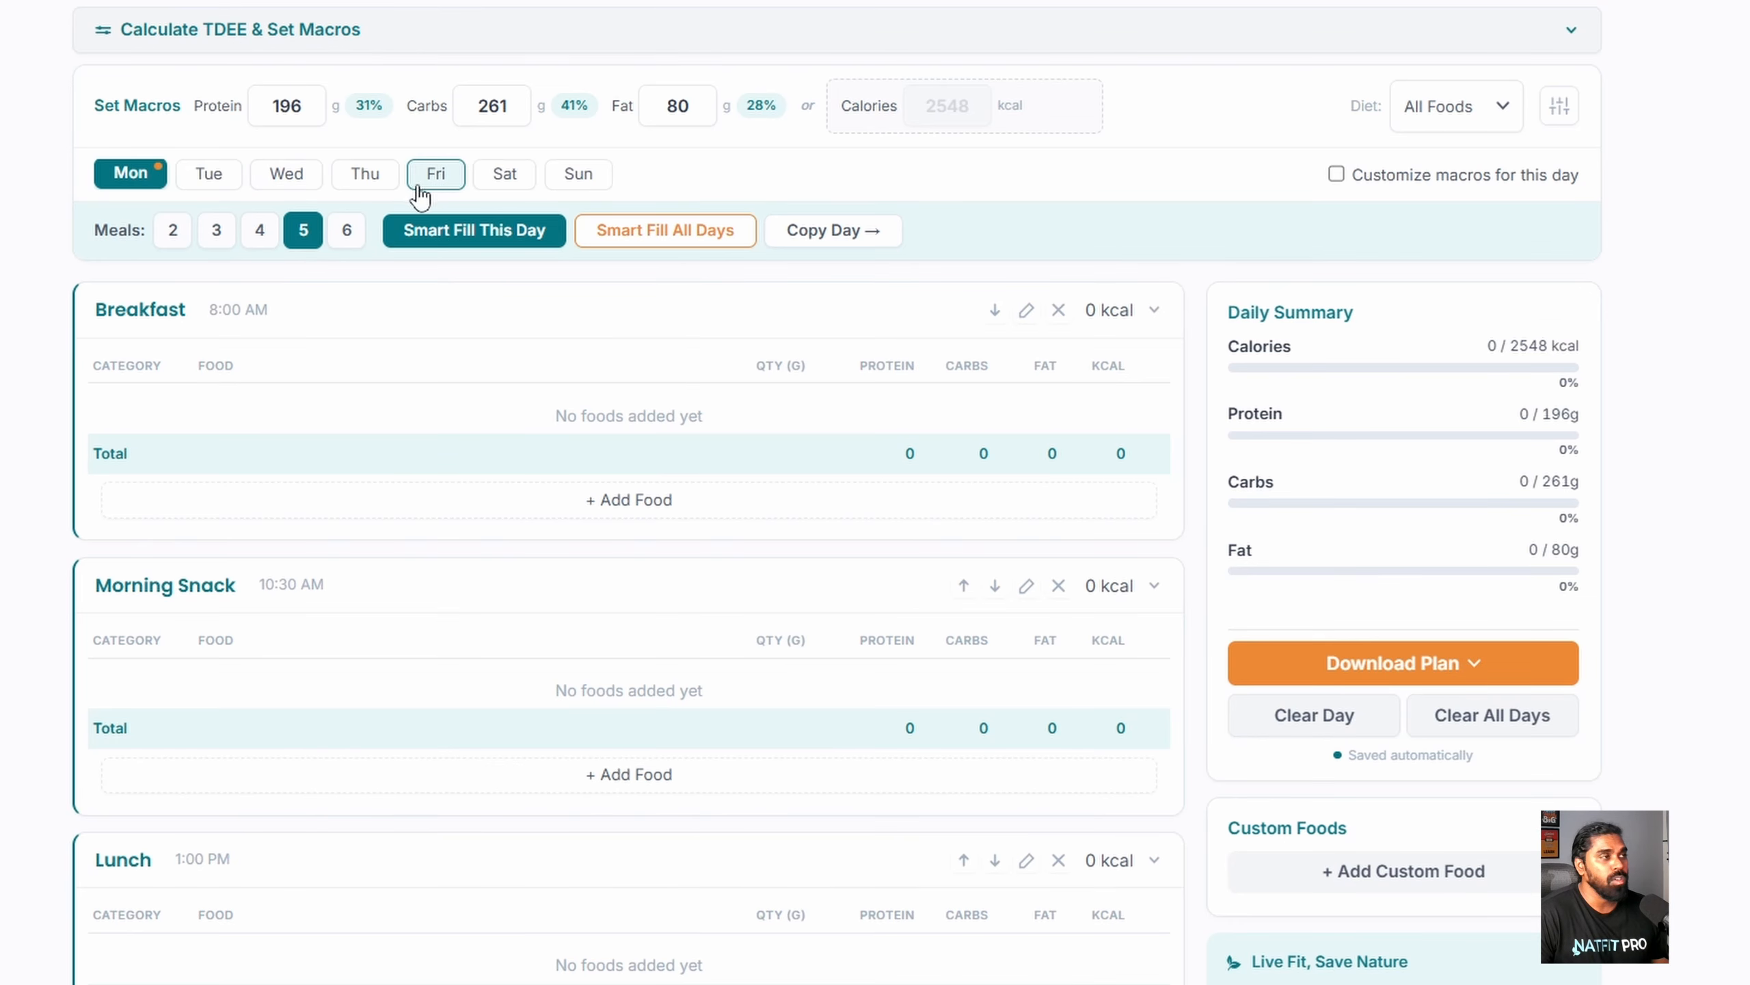
pyautogui.click(215, 178)
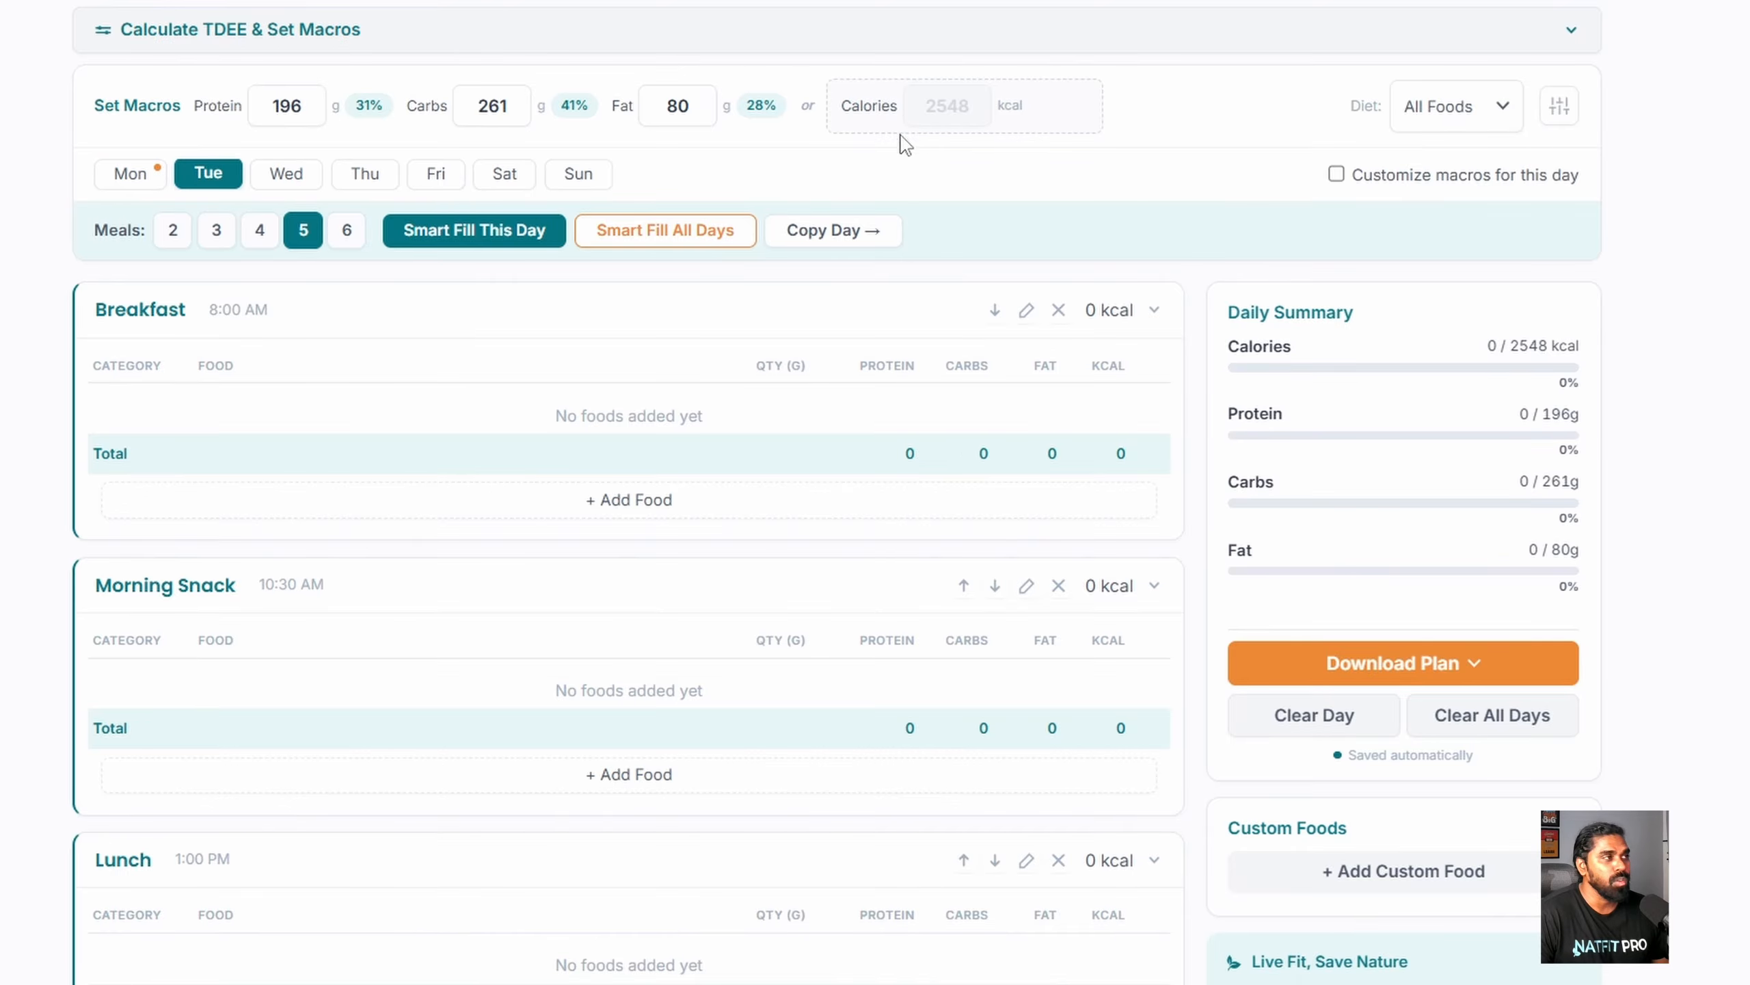
pyautogui.click(277, 190)
pyautogui.click(364, 181)
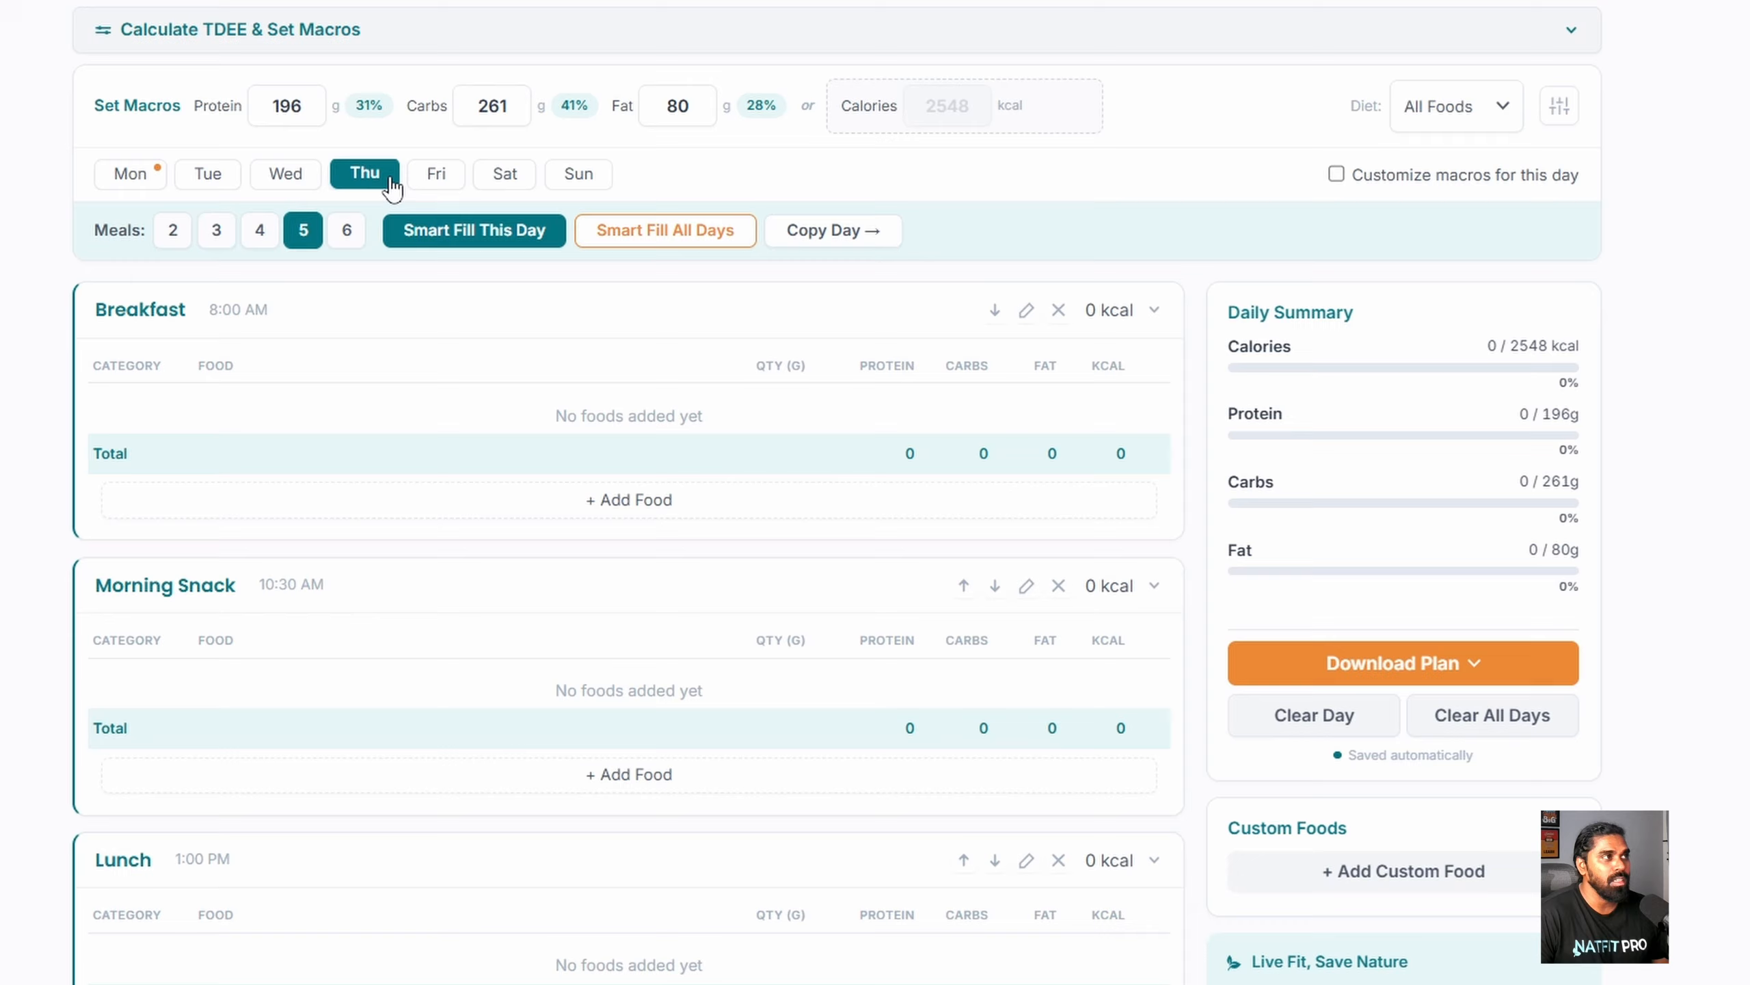
pyautogui.click(434, 184)
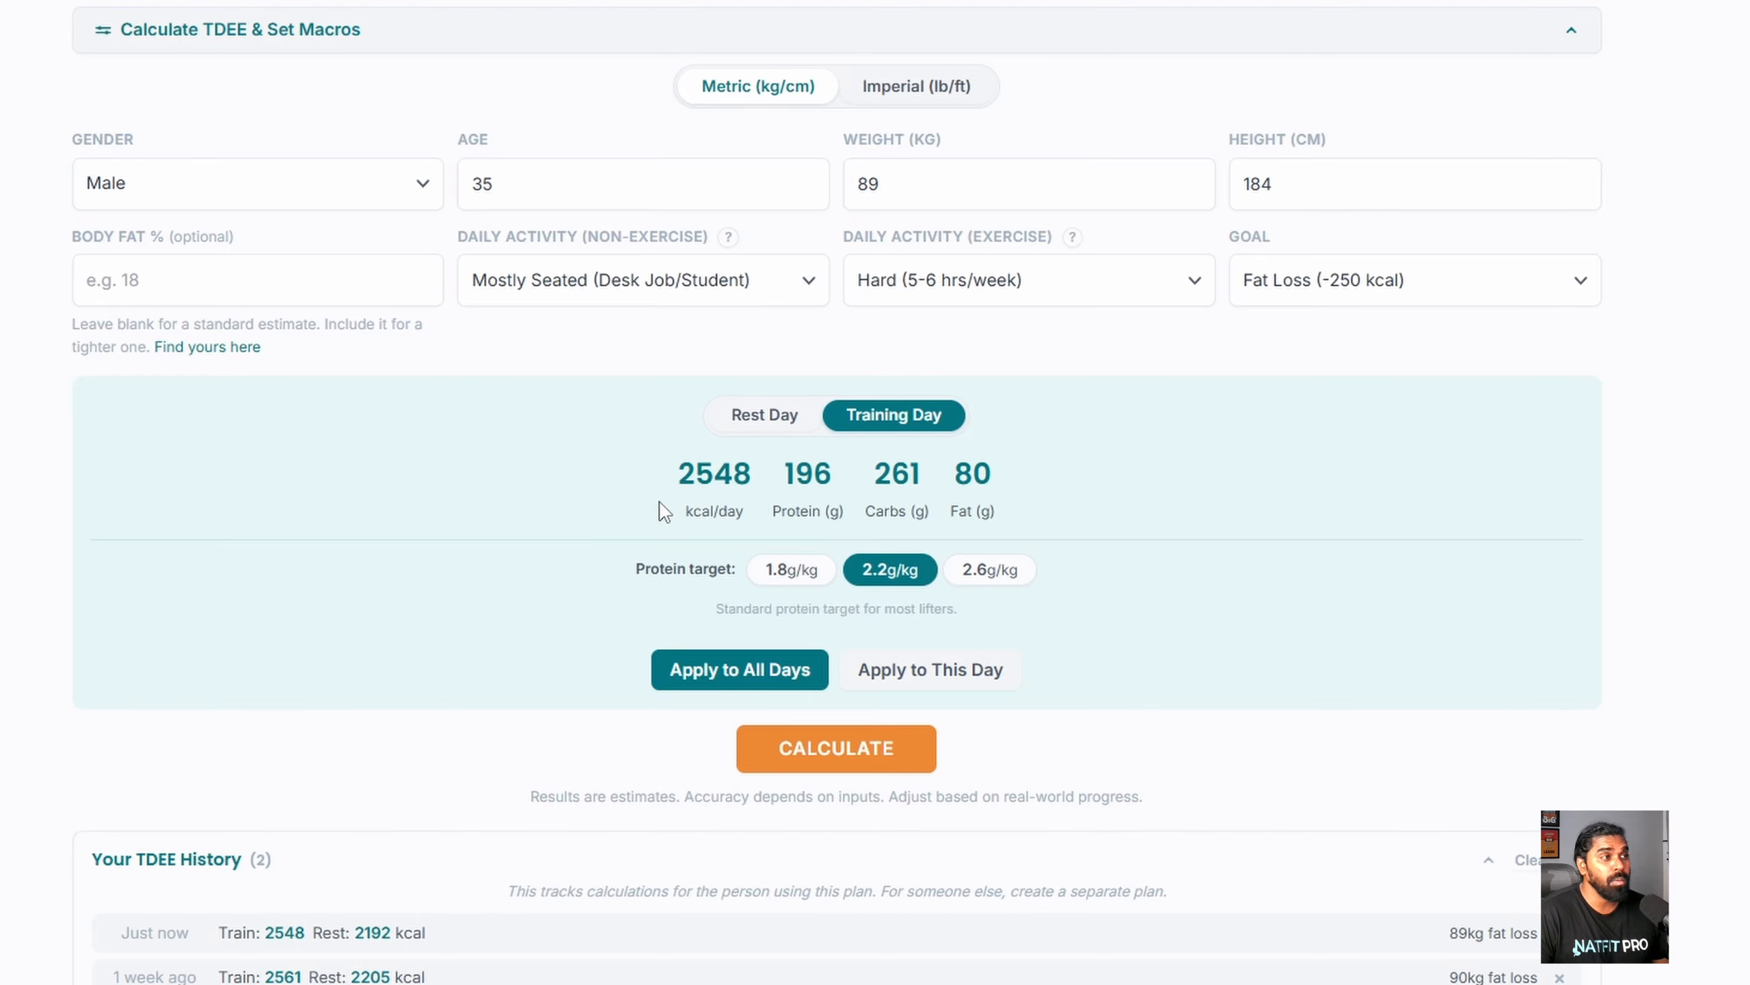
# Step: Apply the Training Day targets to Monday only
pyautogui.moveTo(681, 464); pyautogui.dragTo(749, 461)
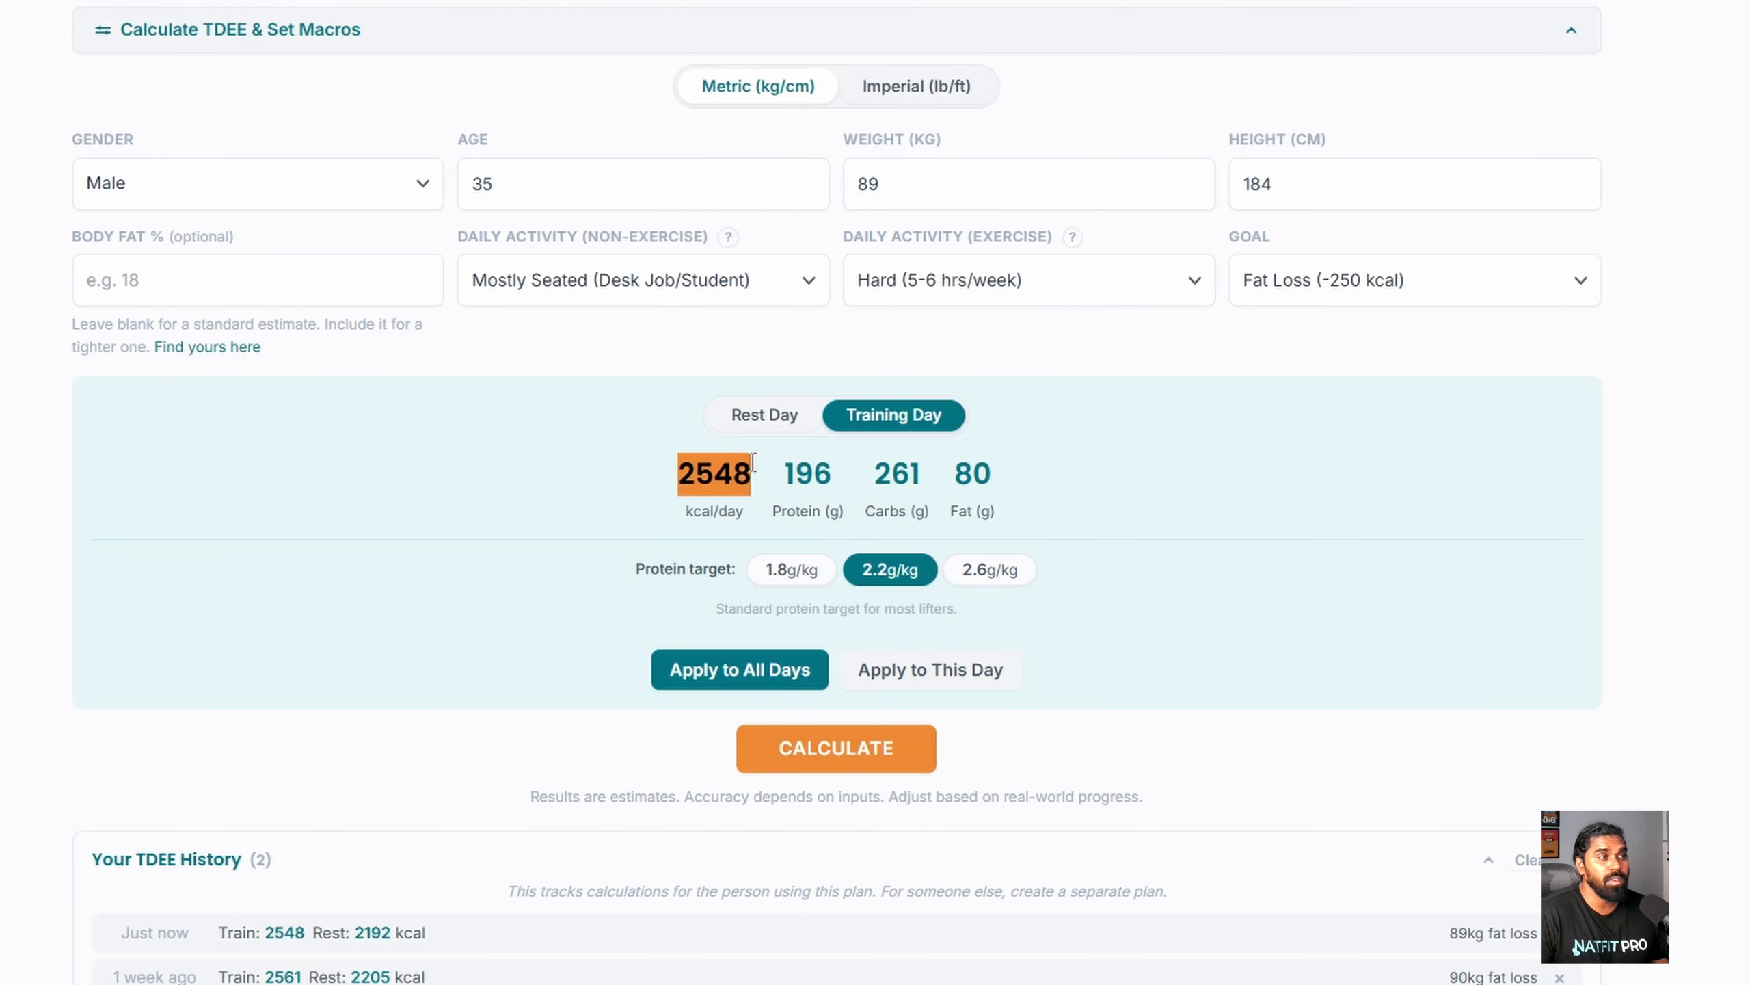
pyautogui.click(766, 473)
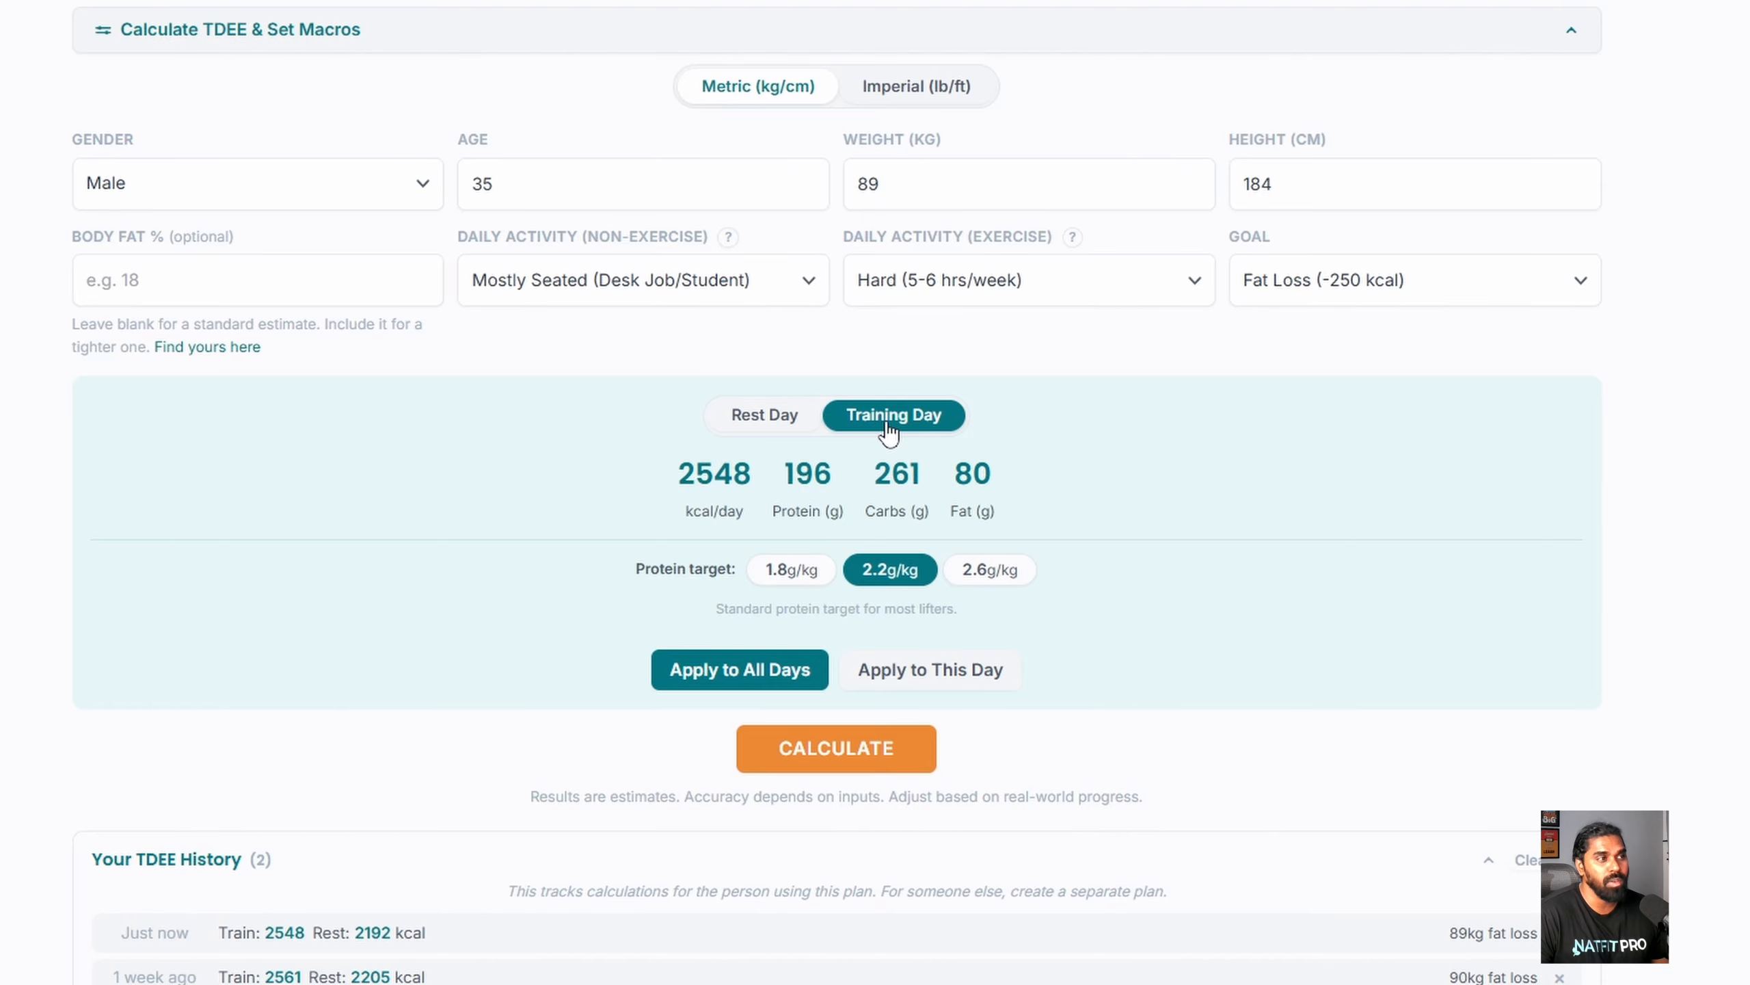
pyautogui.click(923, 686)
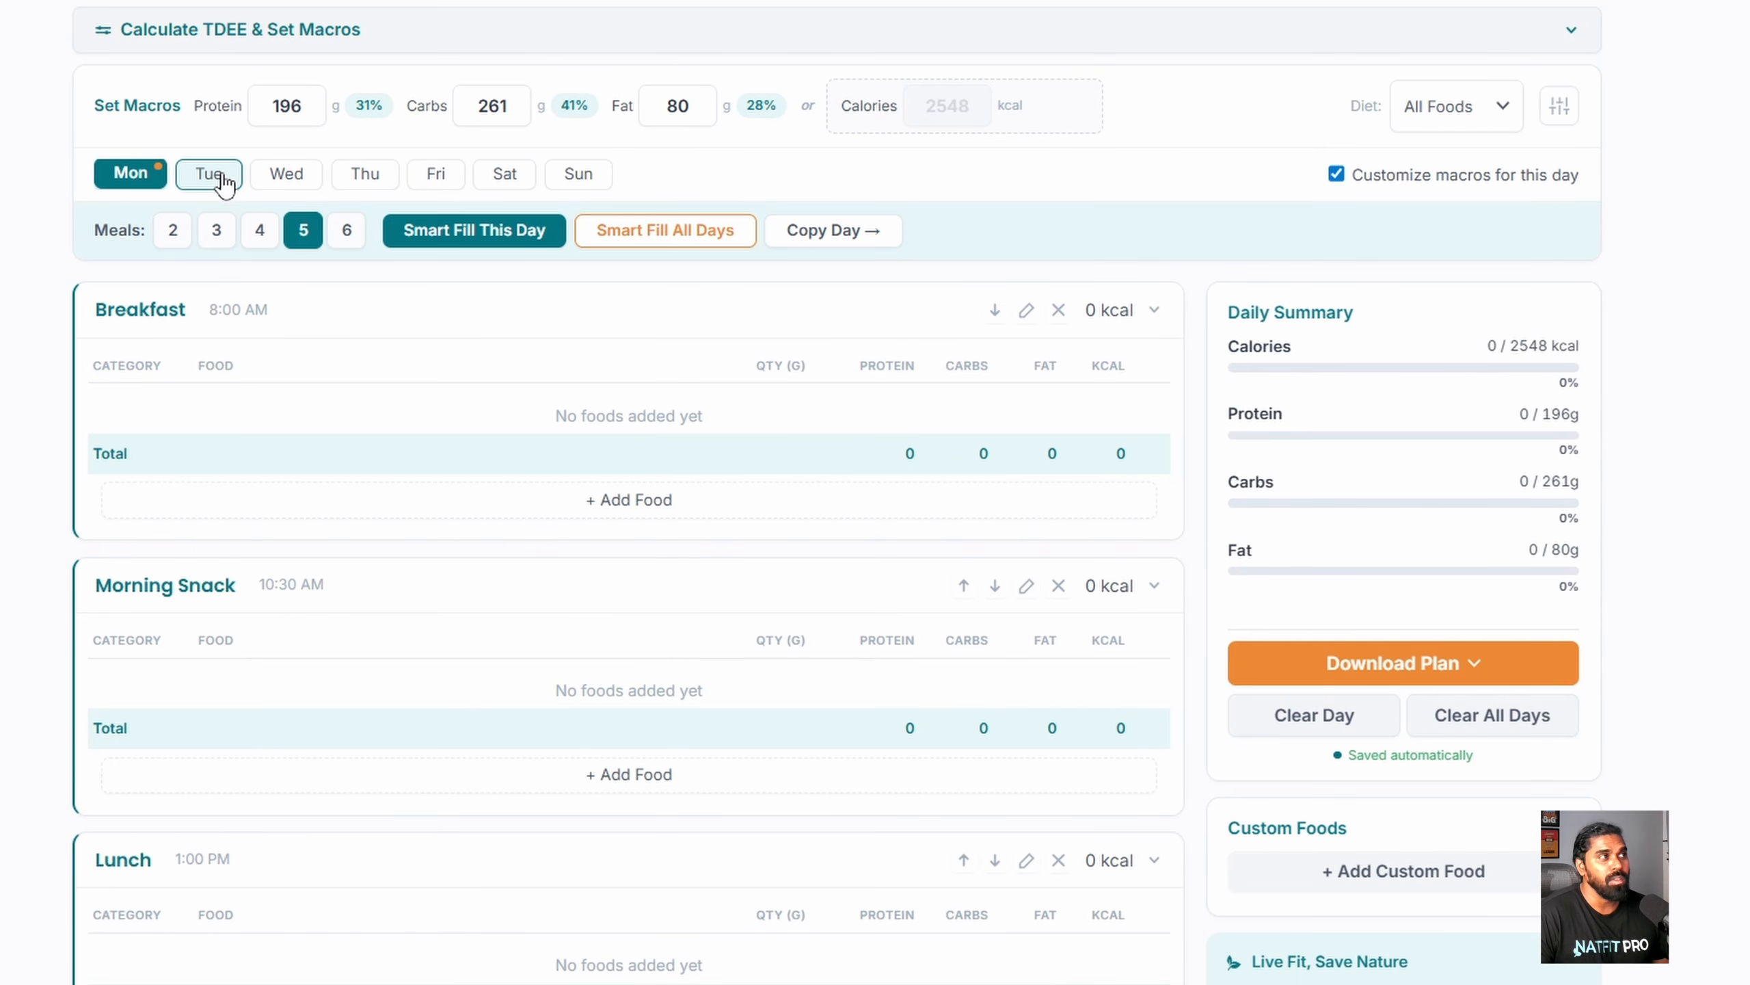
# Step: Apply the calculator's Rest Day targets to Tuesday only
pyautogui.click(208, 174)
pyautogui.click(685, 39)
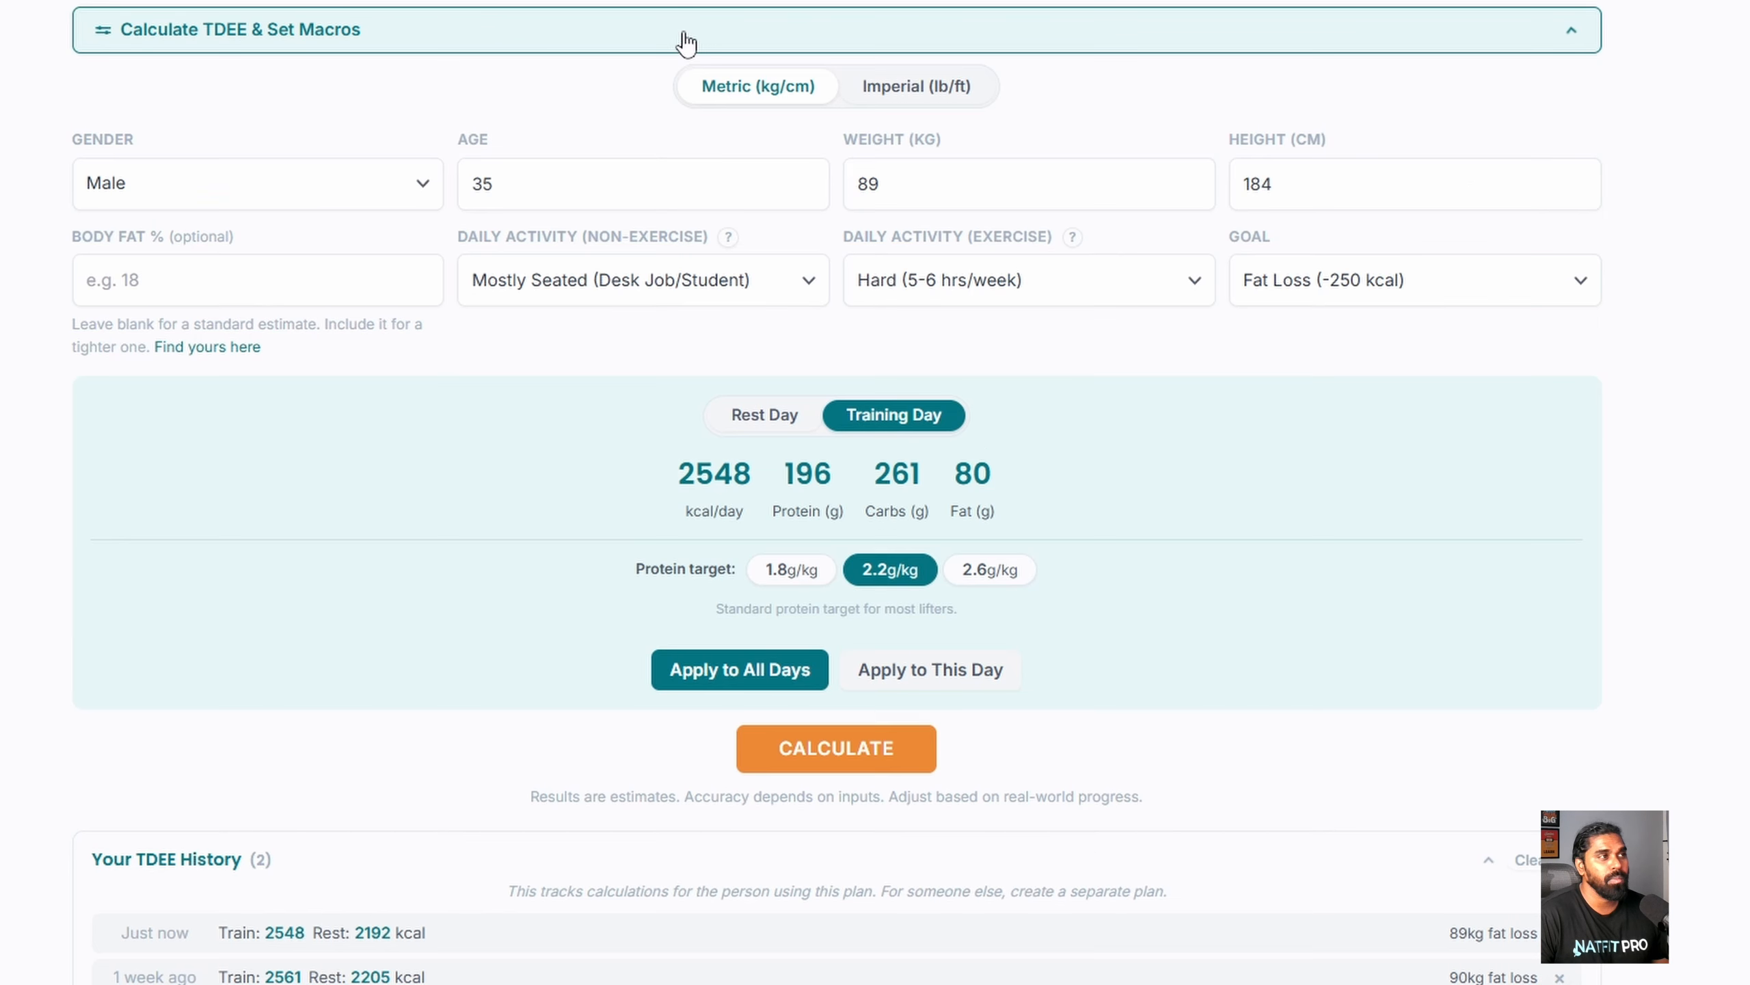
pyautogui.click(776, 428)
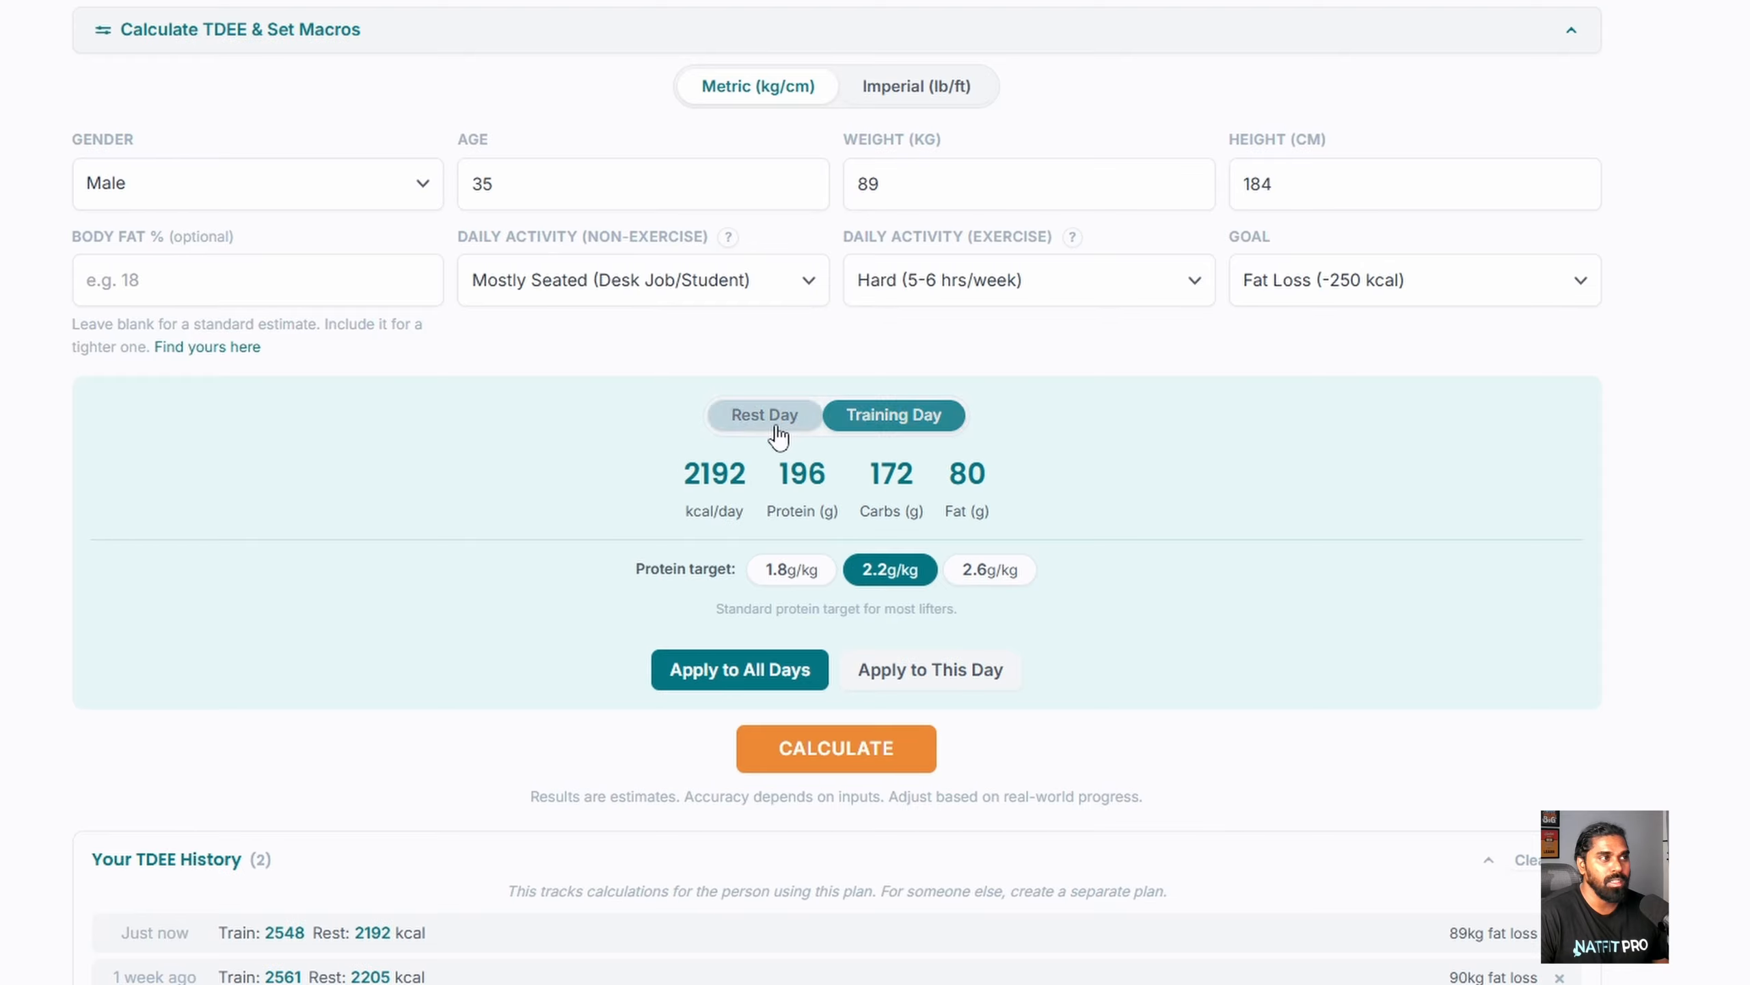
pyautogui.click(894, 679)
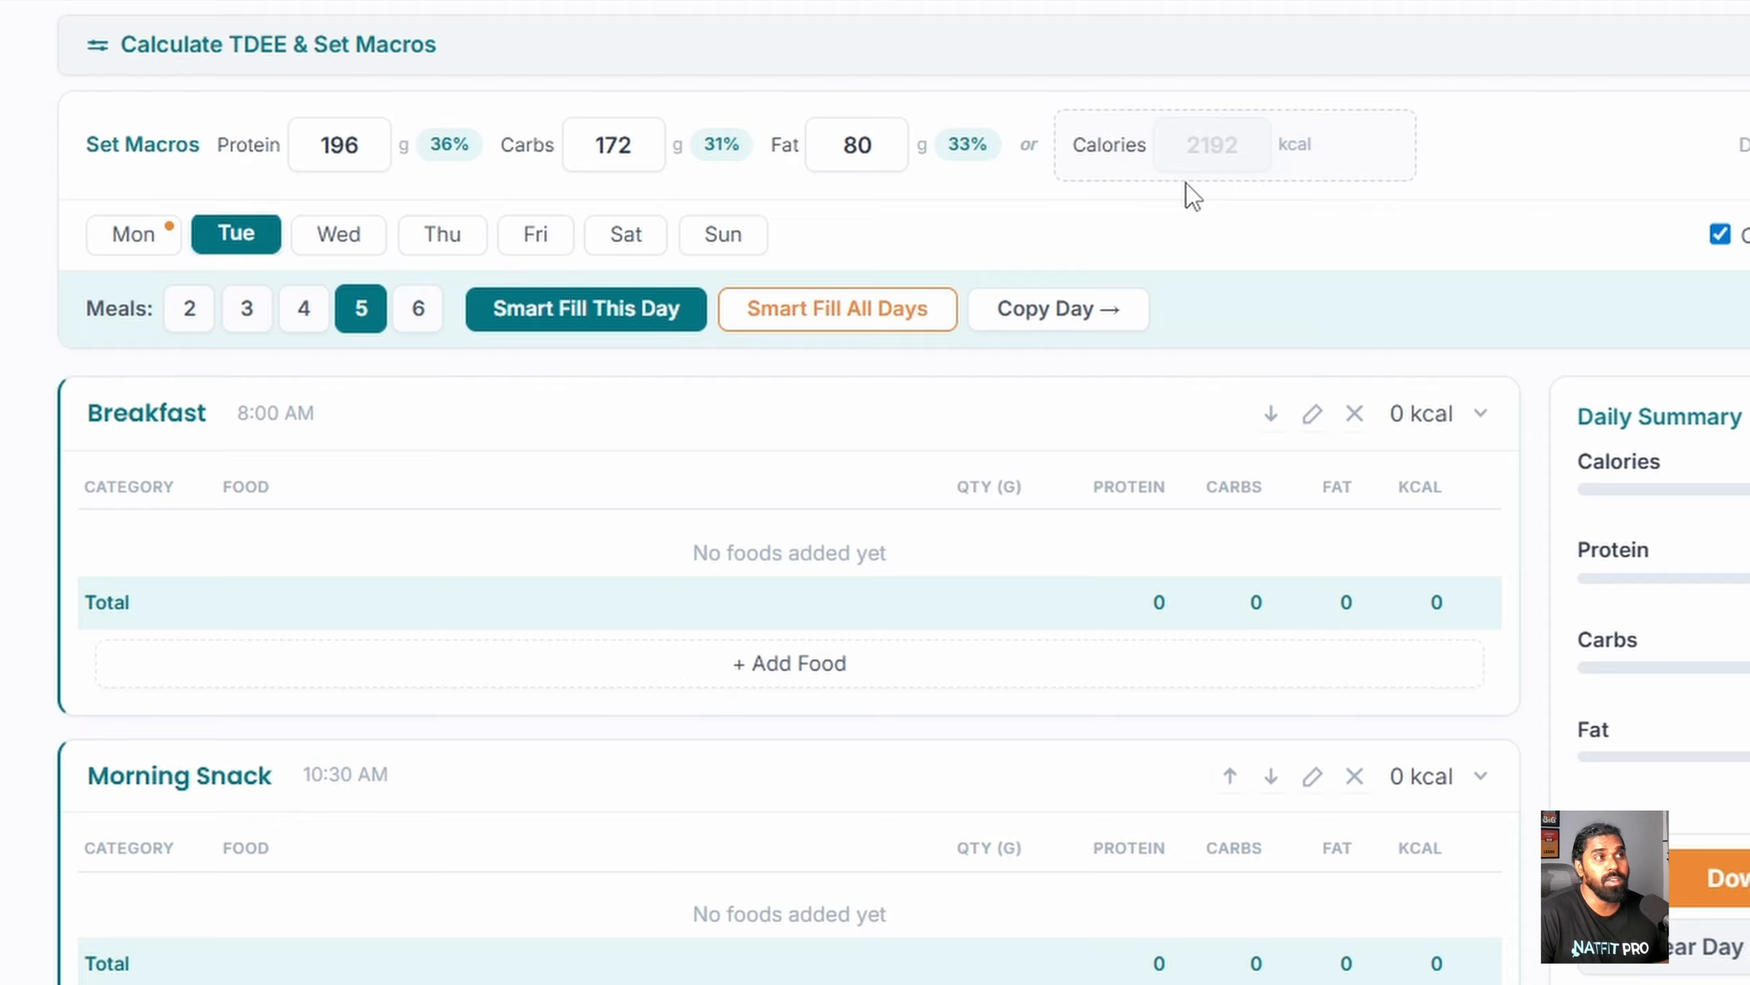
# Step: Check Monday's macros against the calculator results and apply the Rest Day targets to Wednesday only
pyautogui.click(148, 238)
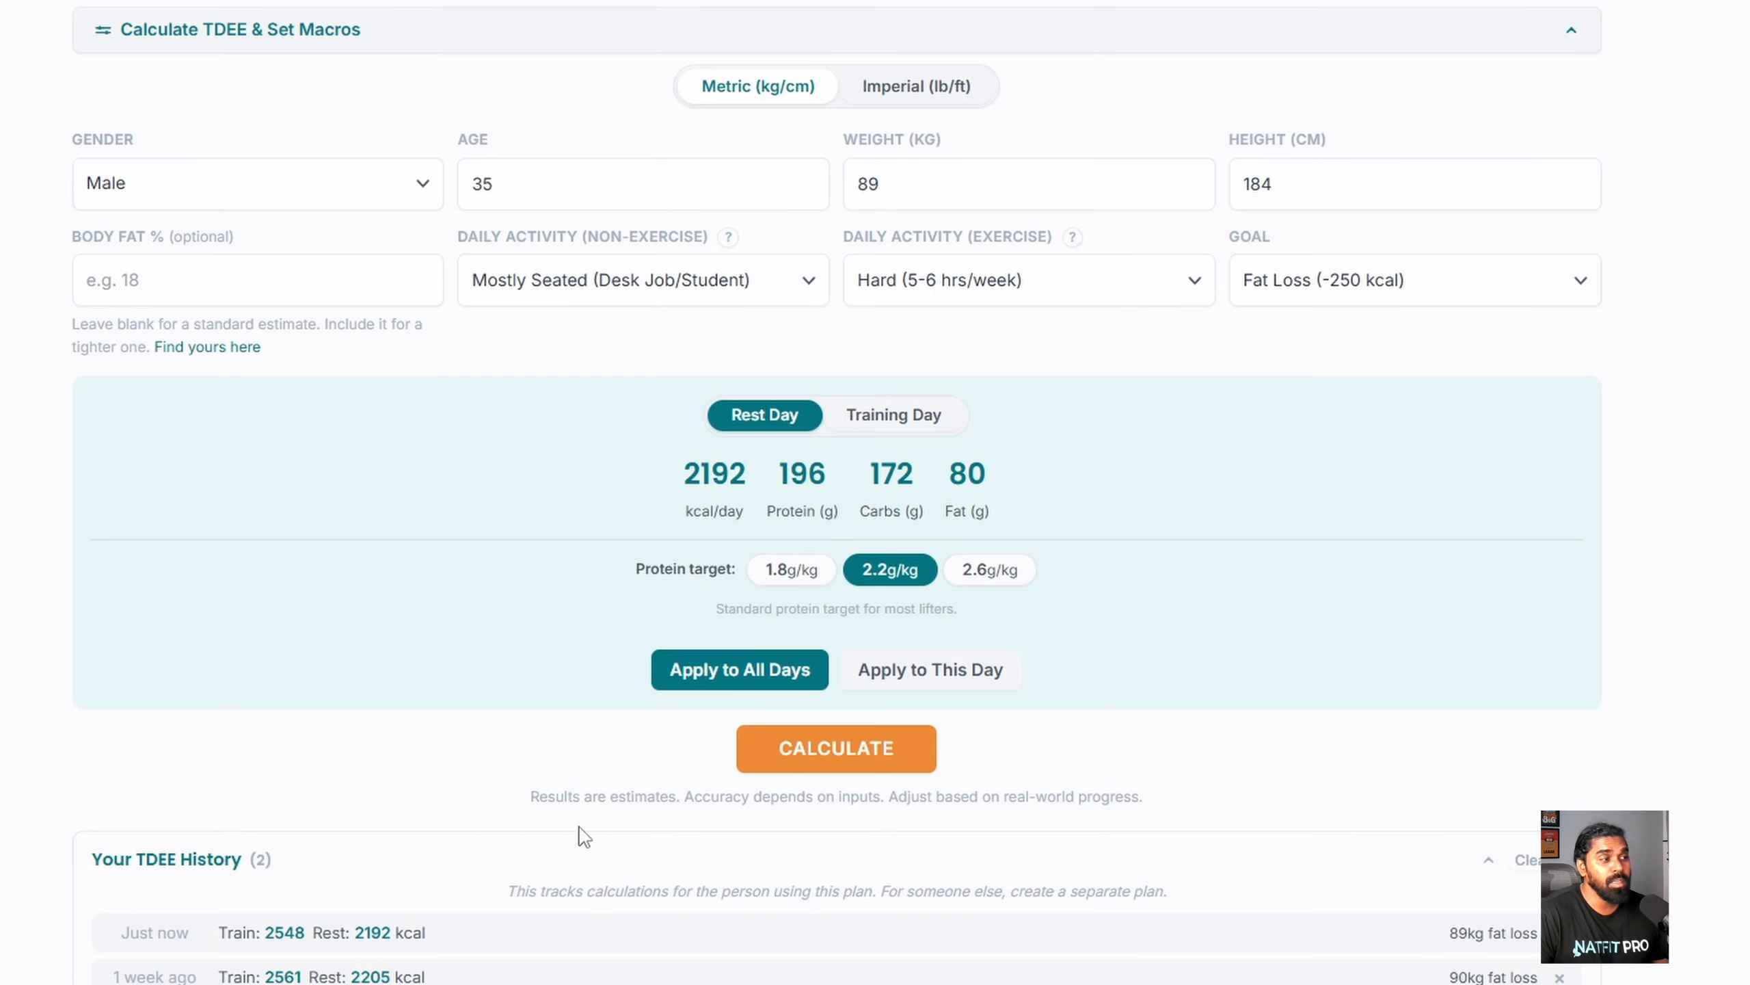
pyautogui.scroll(-5, 578, 833)
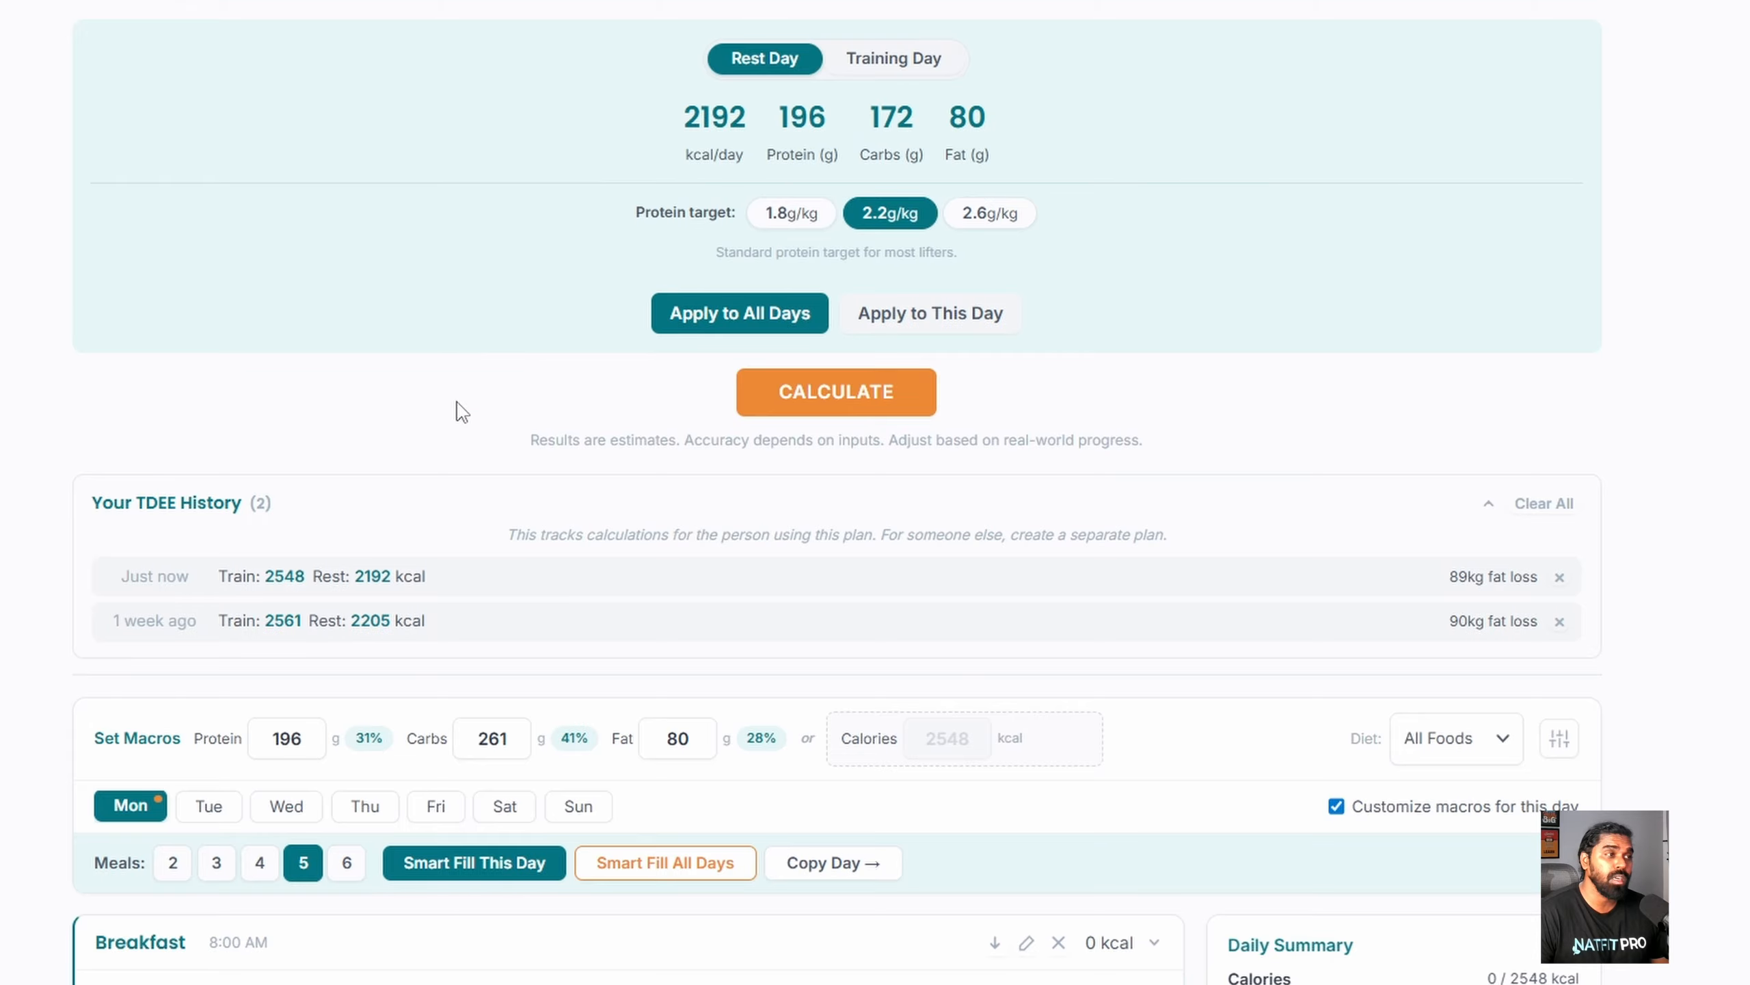
pyautogui.click(880, 69)
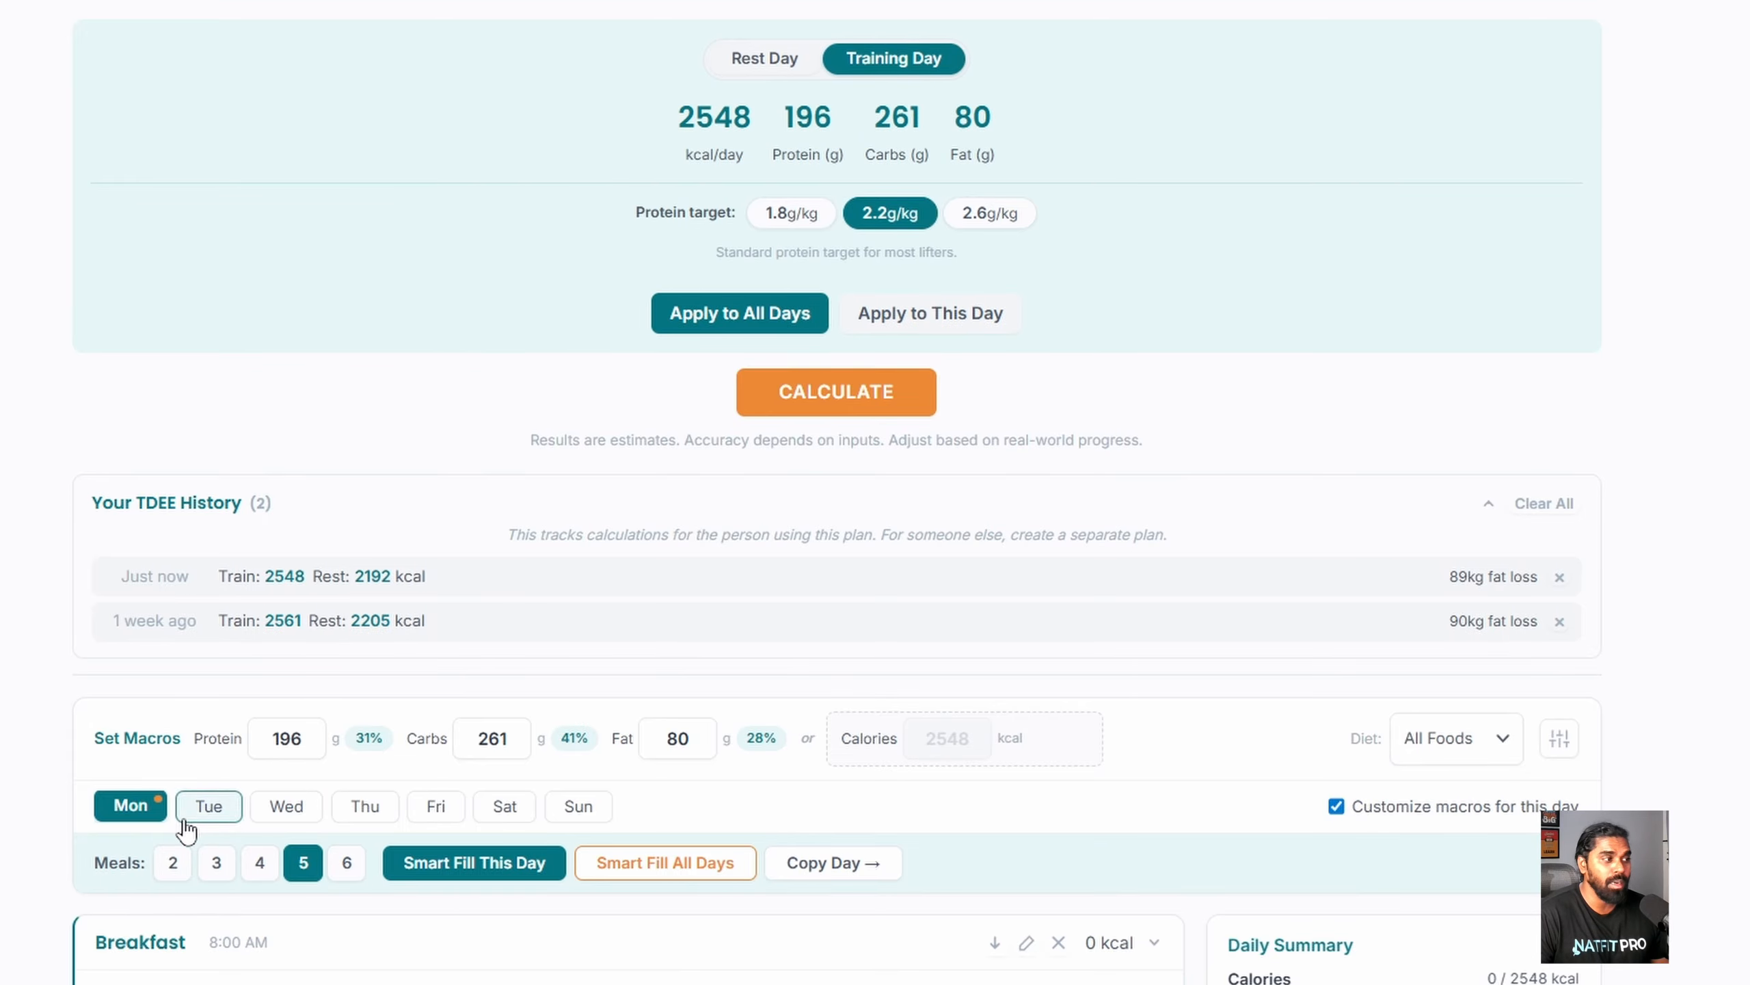
pyautogui.click(283, 814)
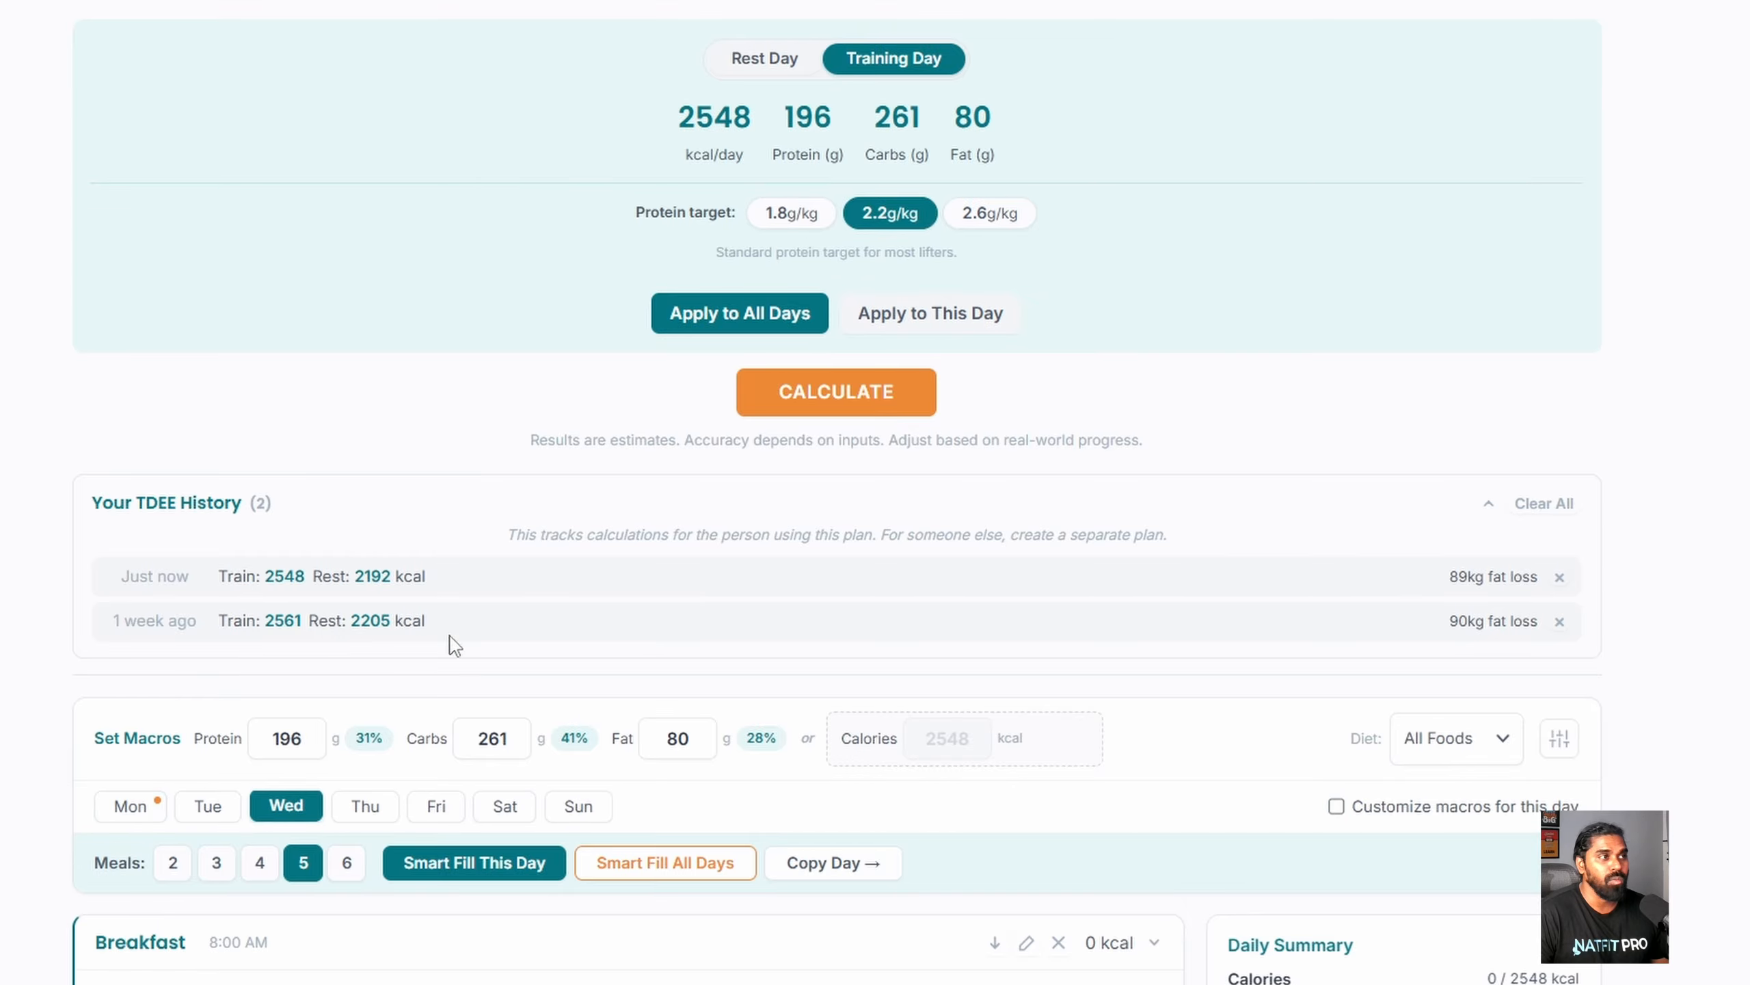
pyautogui.click(746, 61)
pyautogui.click(930, 313)
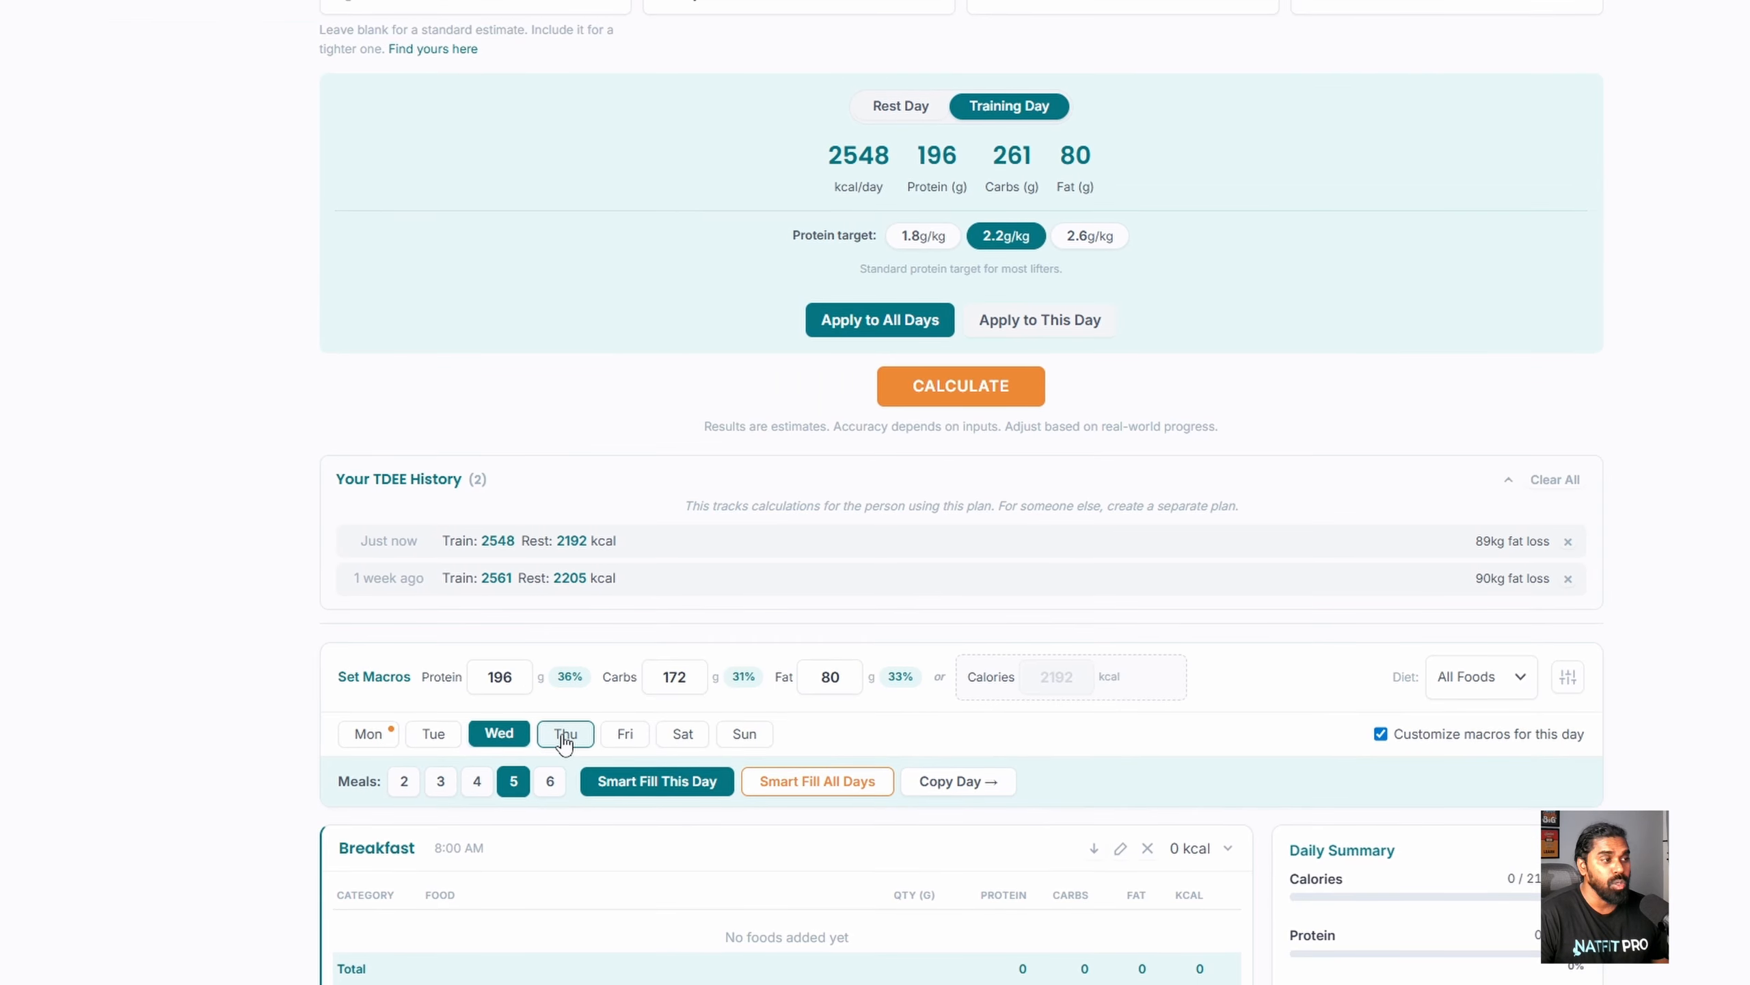
# Step: Look through Thursday and Friday and apply the Rest Day targets to Saturday only
pyautogui.click(363, 809)
pyautogui.click(437, 808)
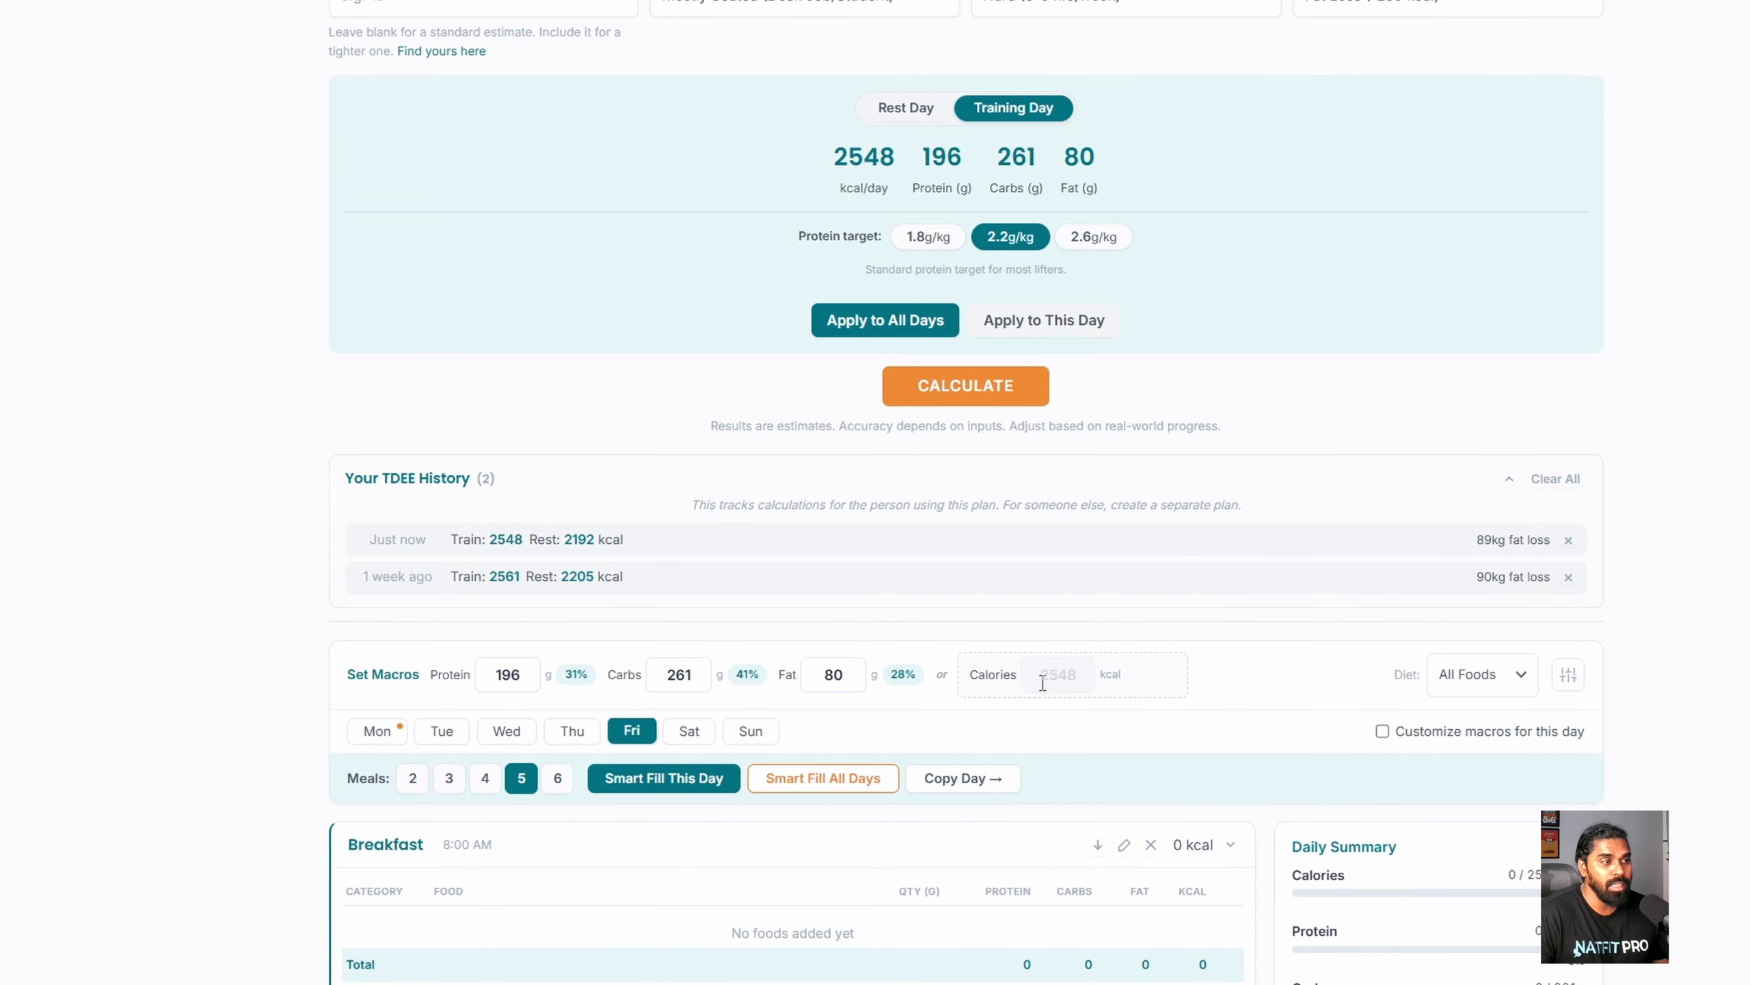
pyautogui.click(703, 729)
pyautogui.click(765, 361)
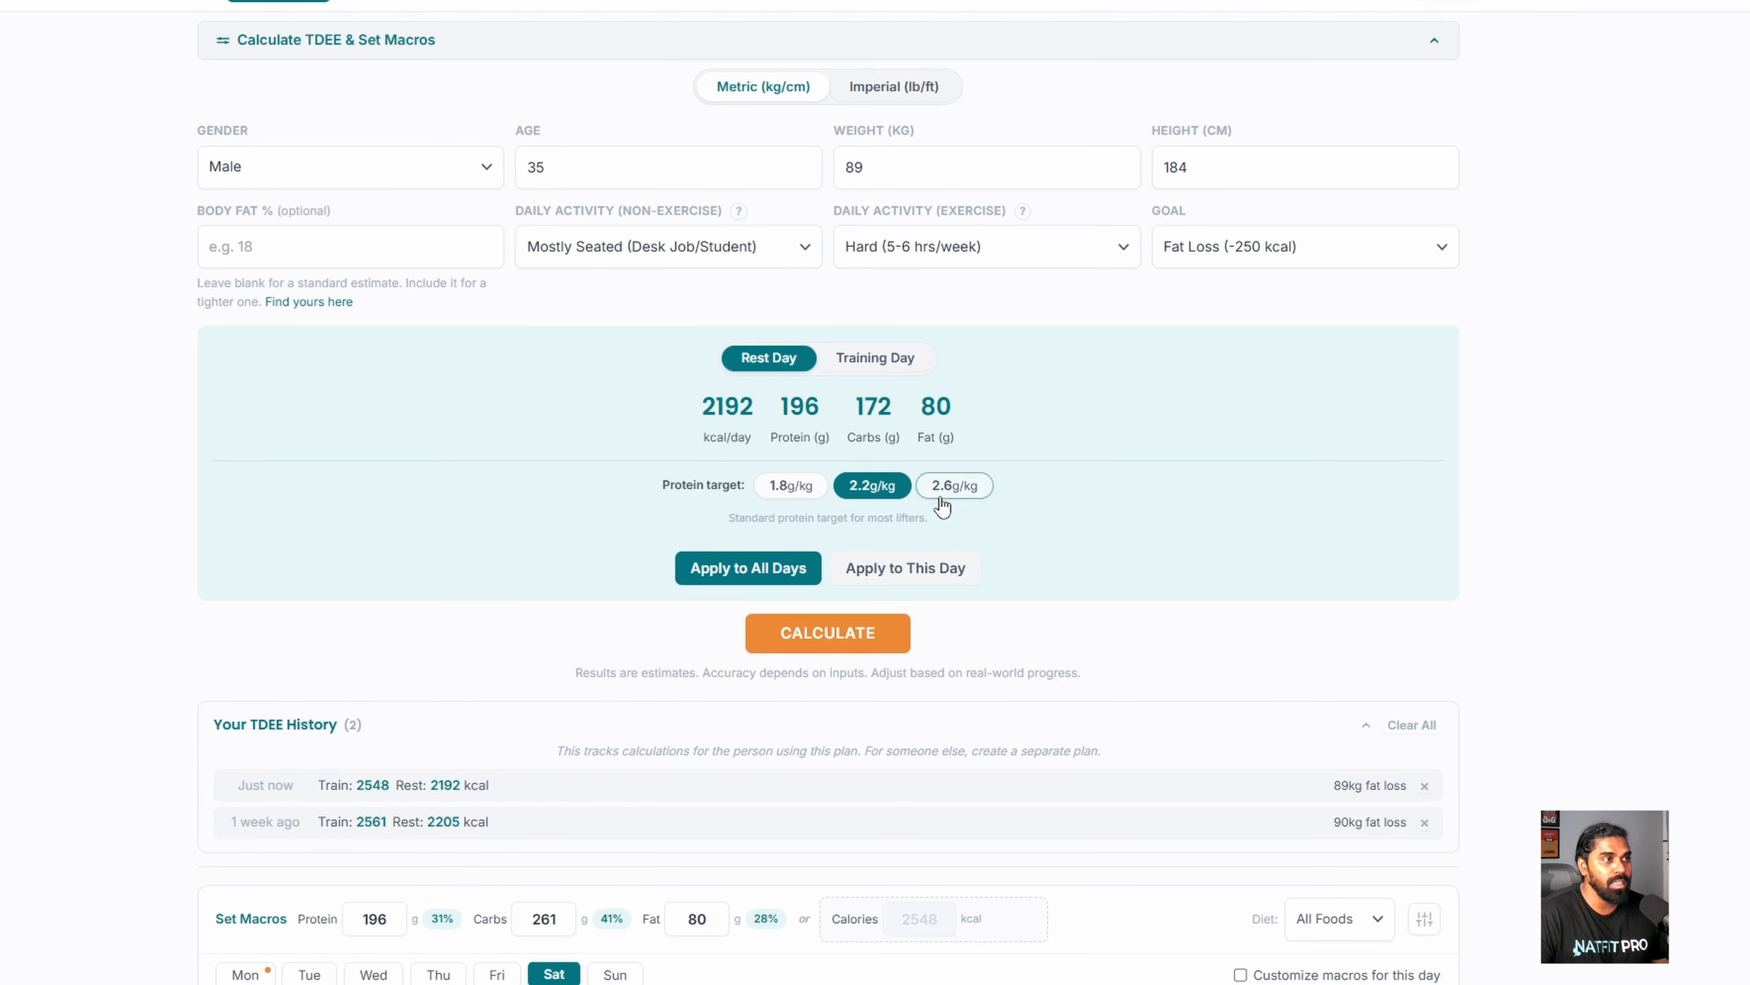
pyautogui.click(938, 571)
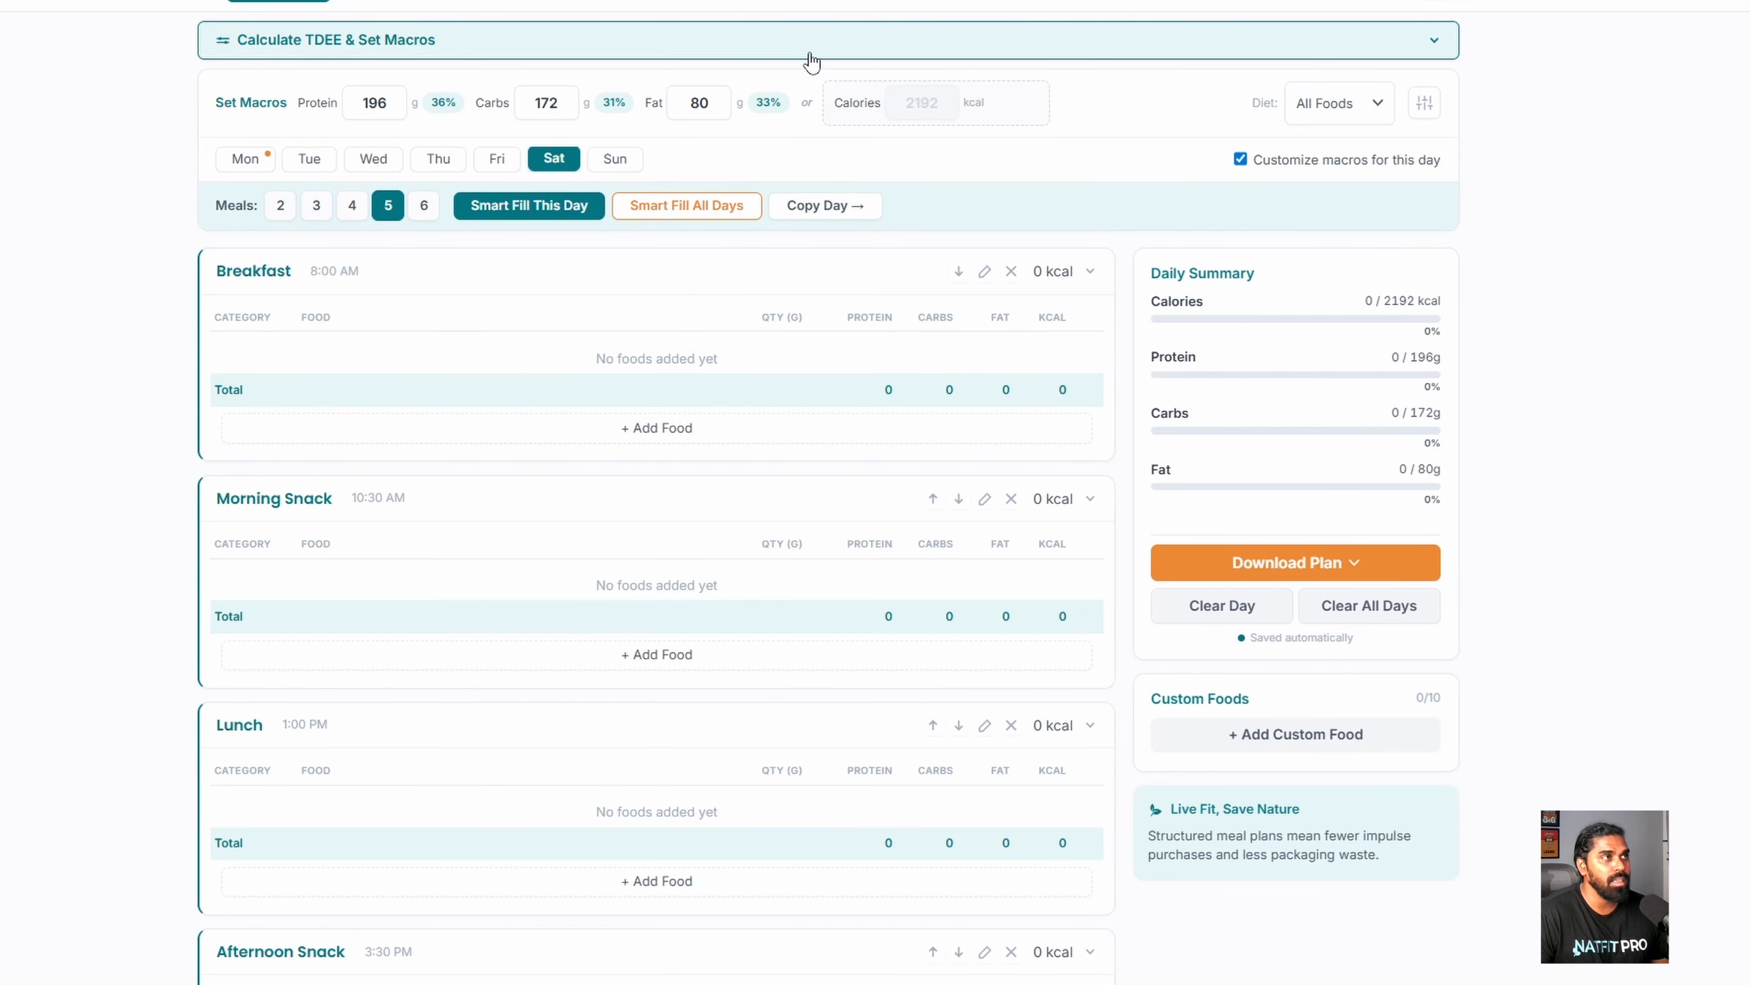
# Step: Apply the Rest Day targets to Sunday only
pyautogui.click(615, 159)
pyautogui.click(761, 48)
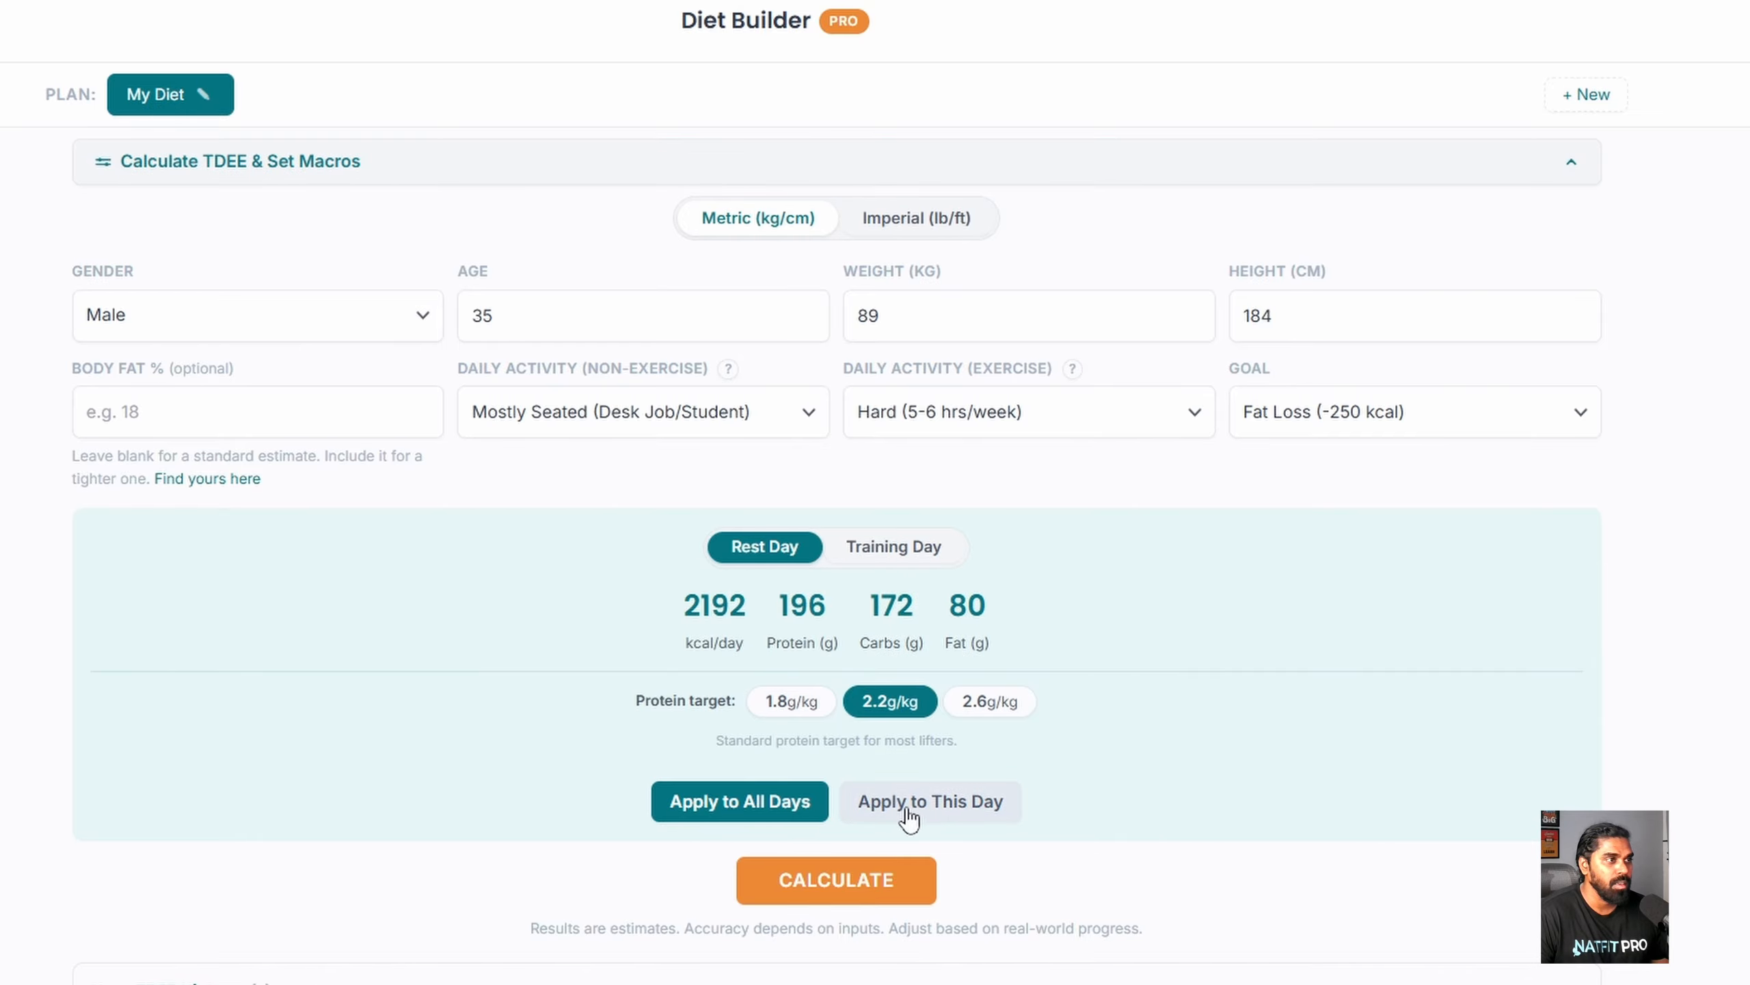
pyautogui.click(932, 811)
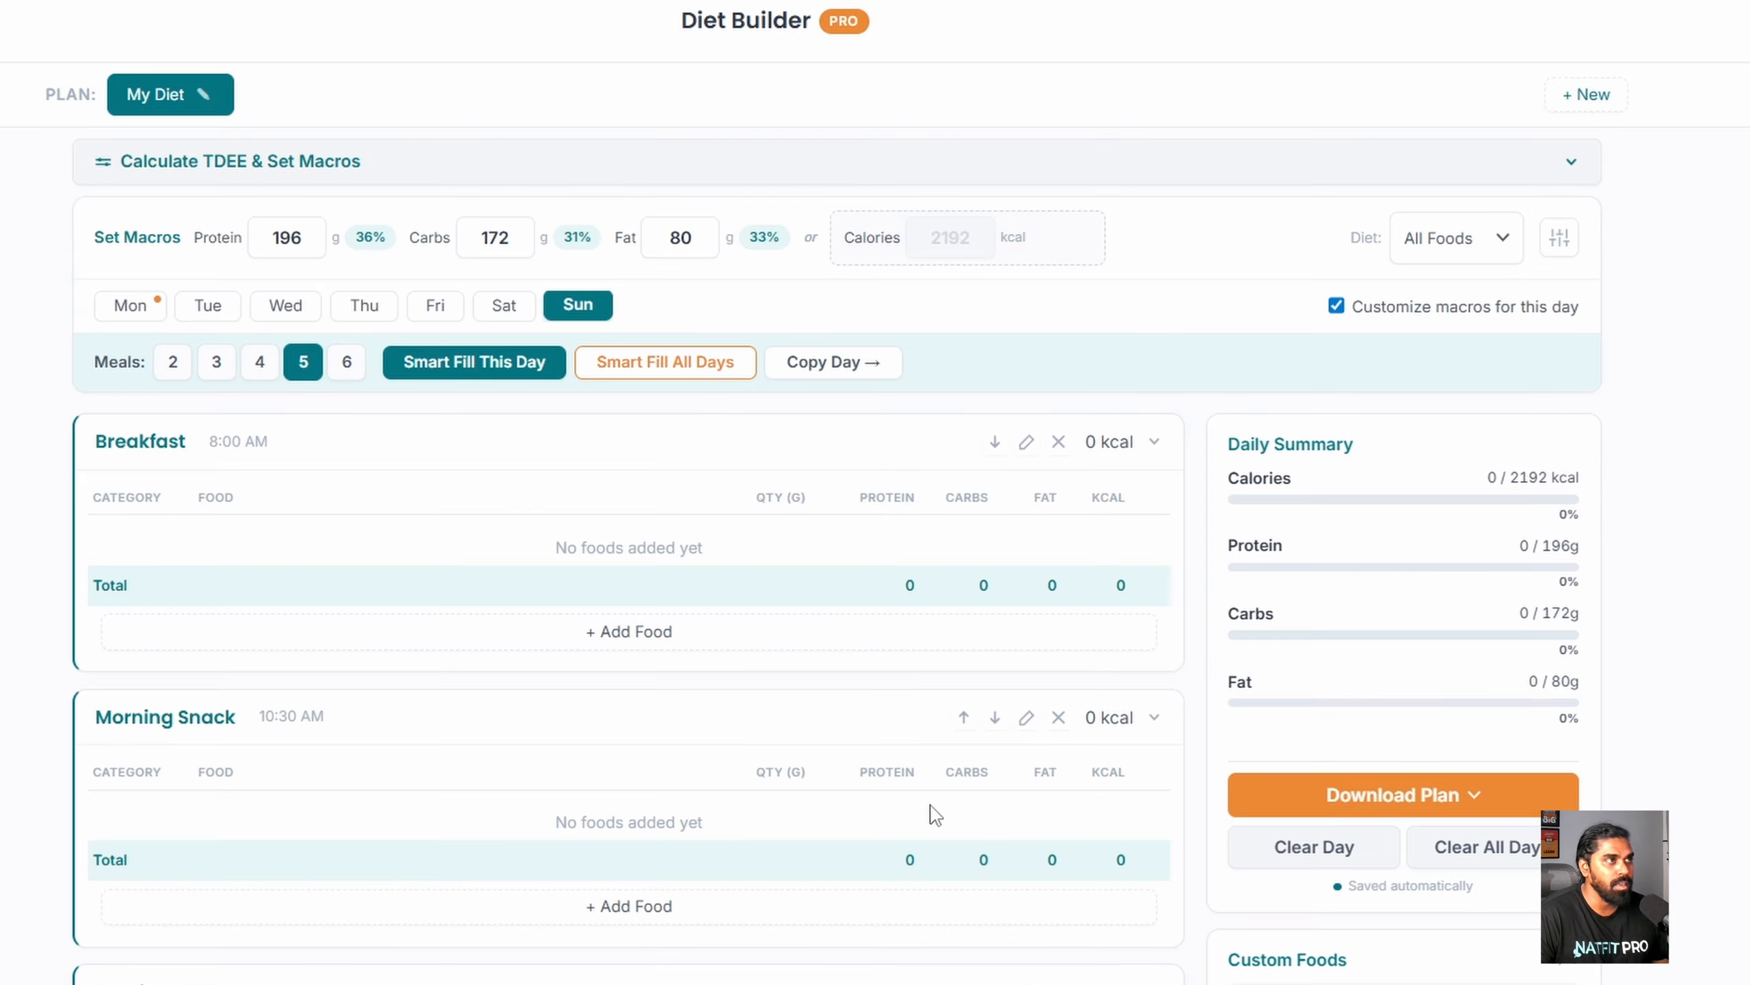
# Step: Set Sunday's calorie target to 2220 kcal and toggle the custom macros setting for that day
pyautogui.click(949, 237)
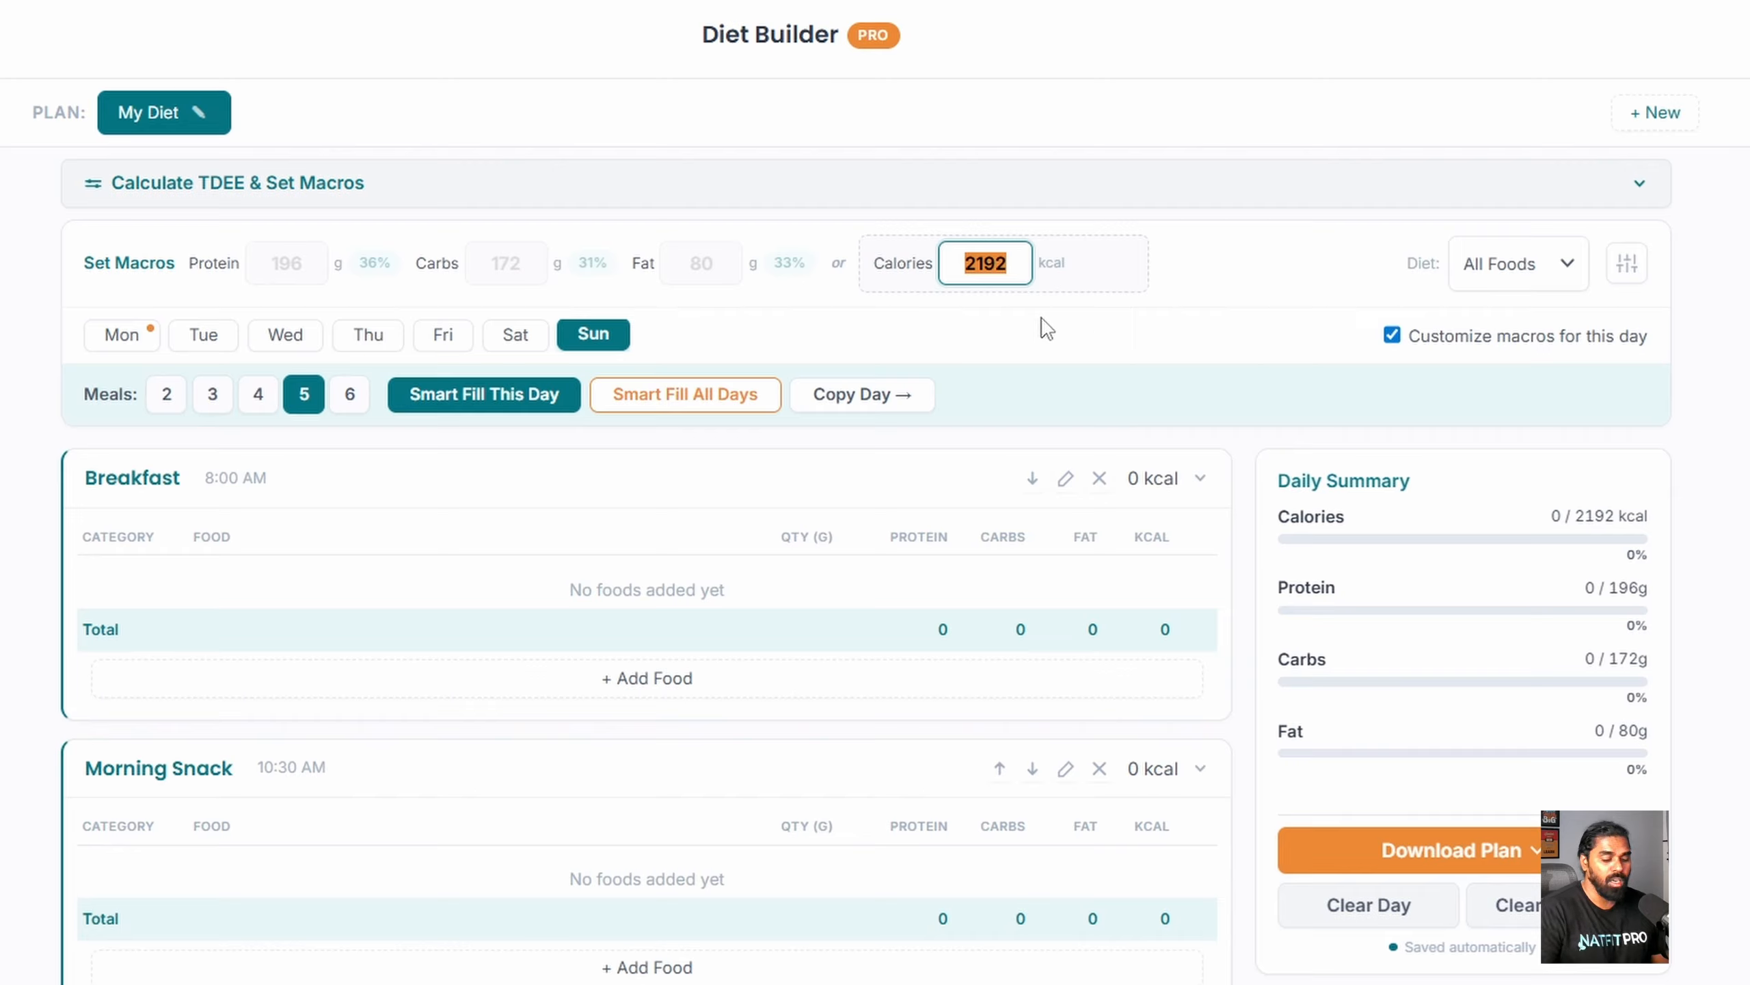
pyautogui.write('2220')
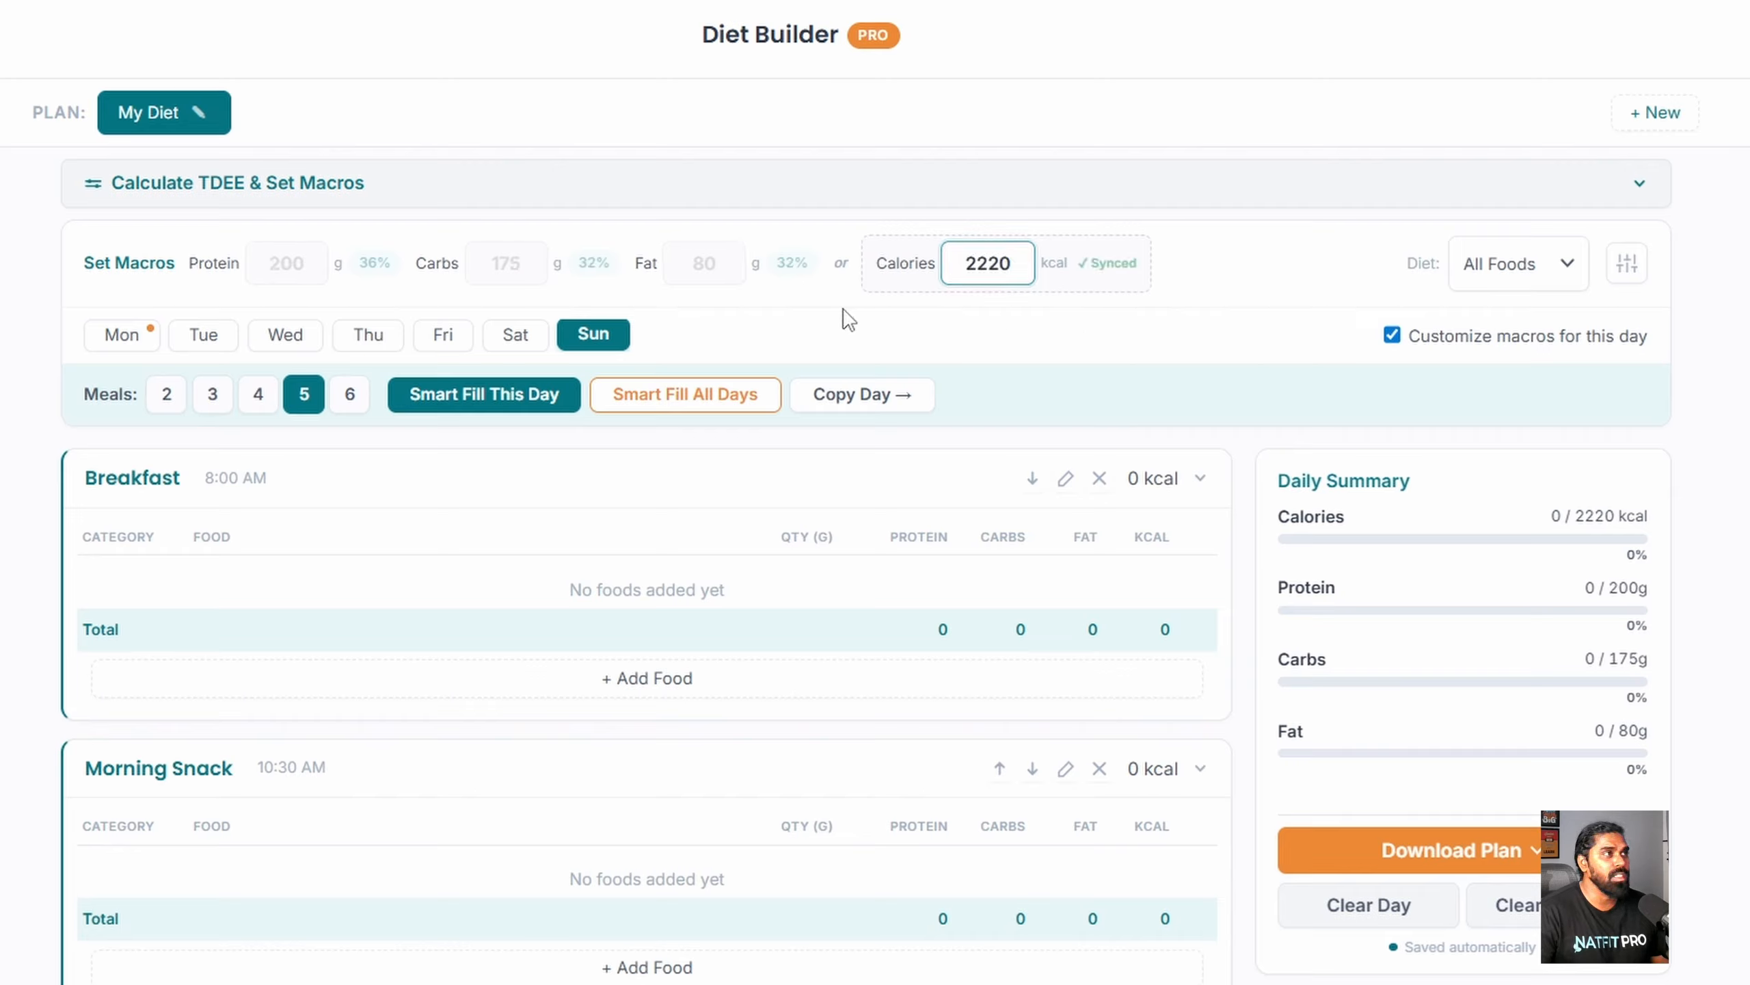
pyautogui.click(844, 310)
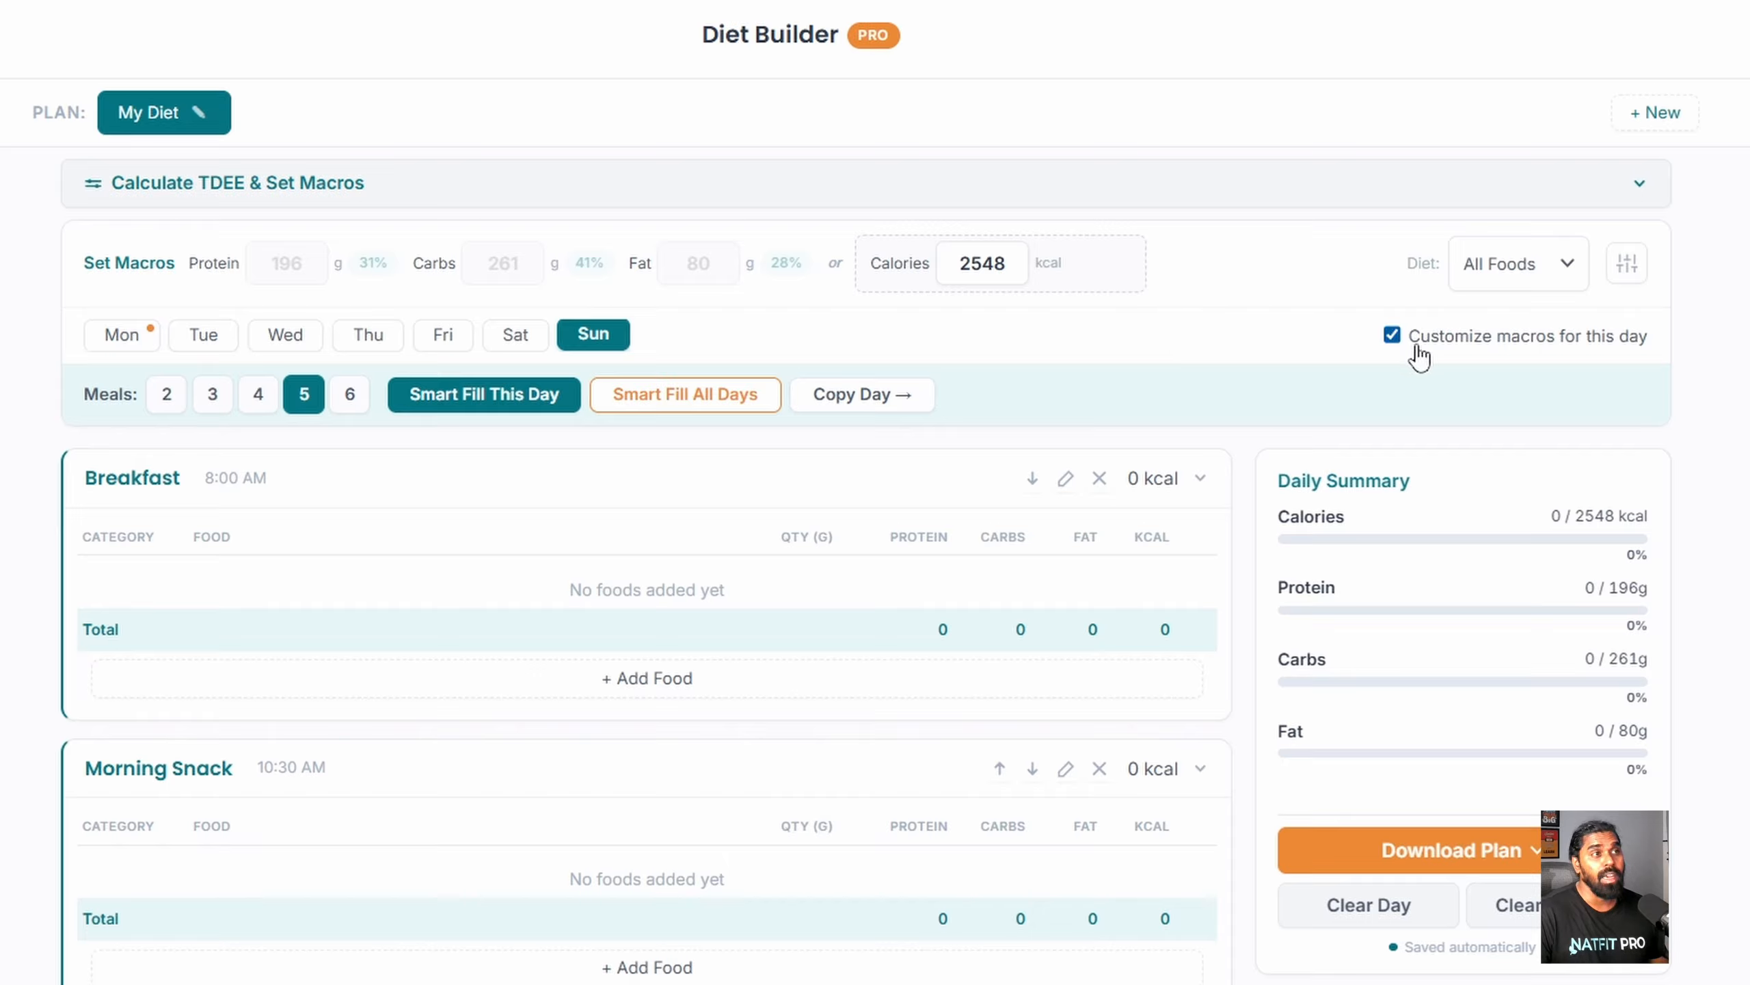
pyautogui.click(1392, 336)
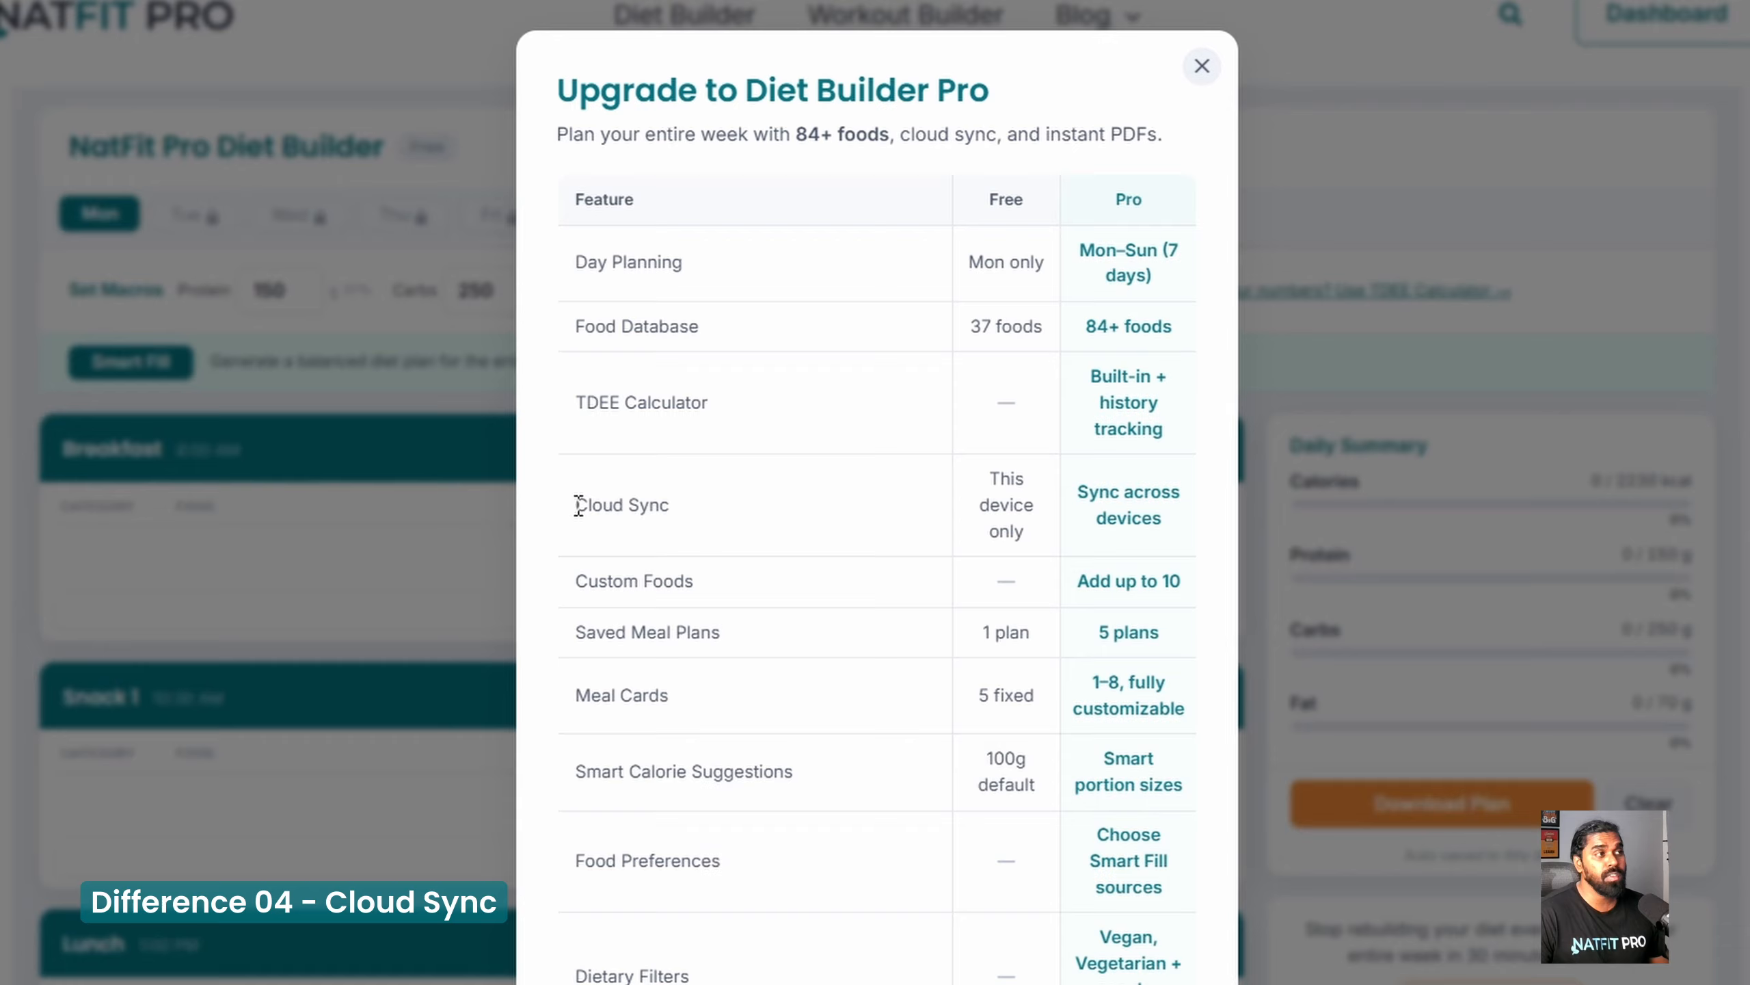
# Step: Review the Cloud Sync and Custom Foods rows in the free versus Pro comparison table
pyautogui.moveTo(578, 503); pyautogui.dragTo(695, 514)
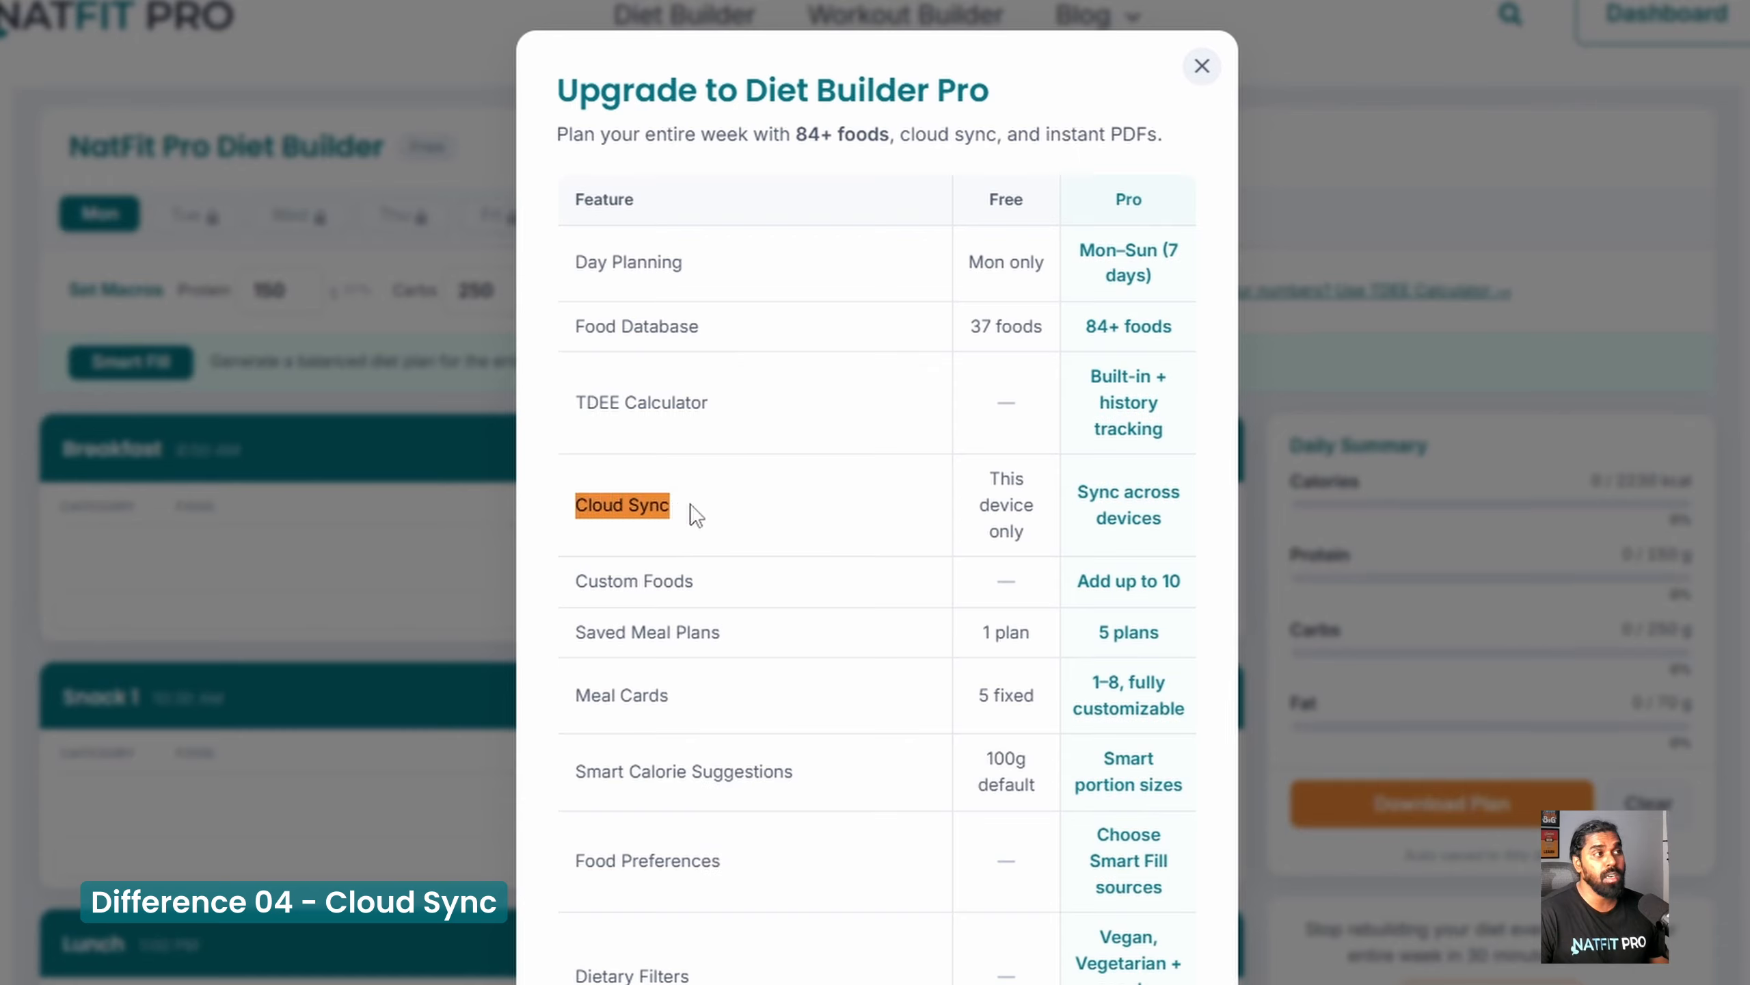
pyautogui.click(811, 499)
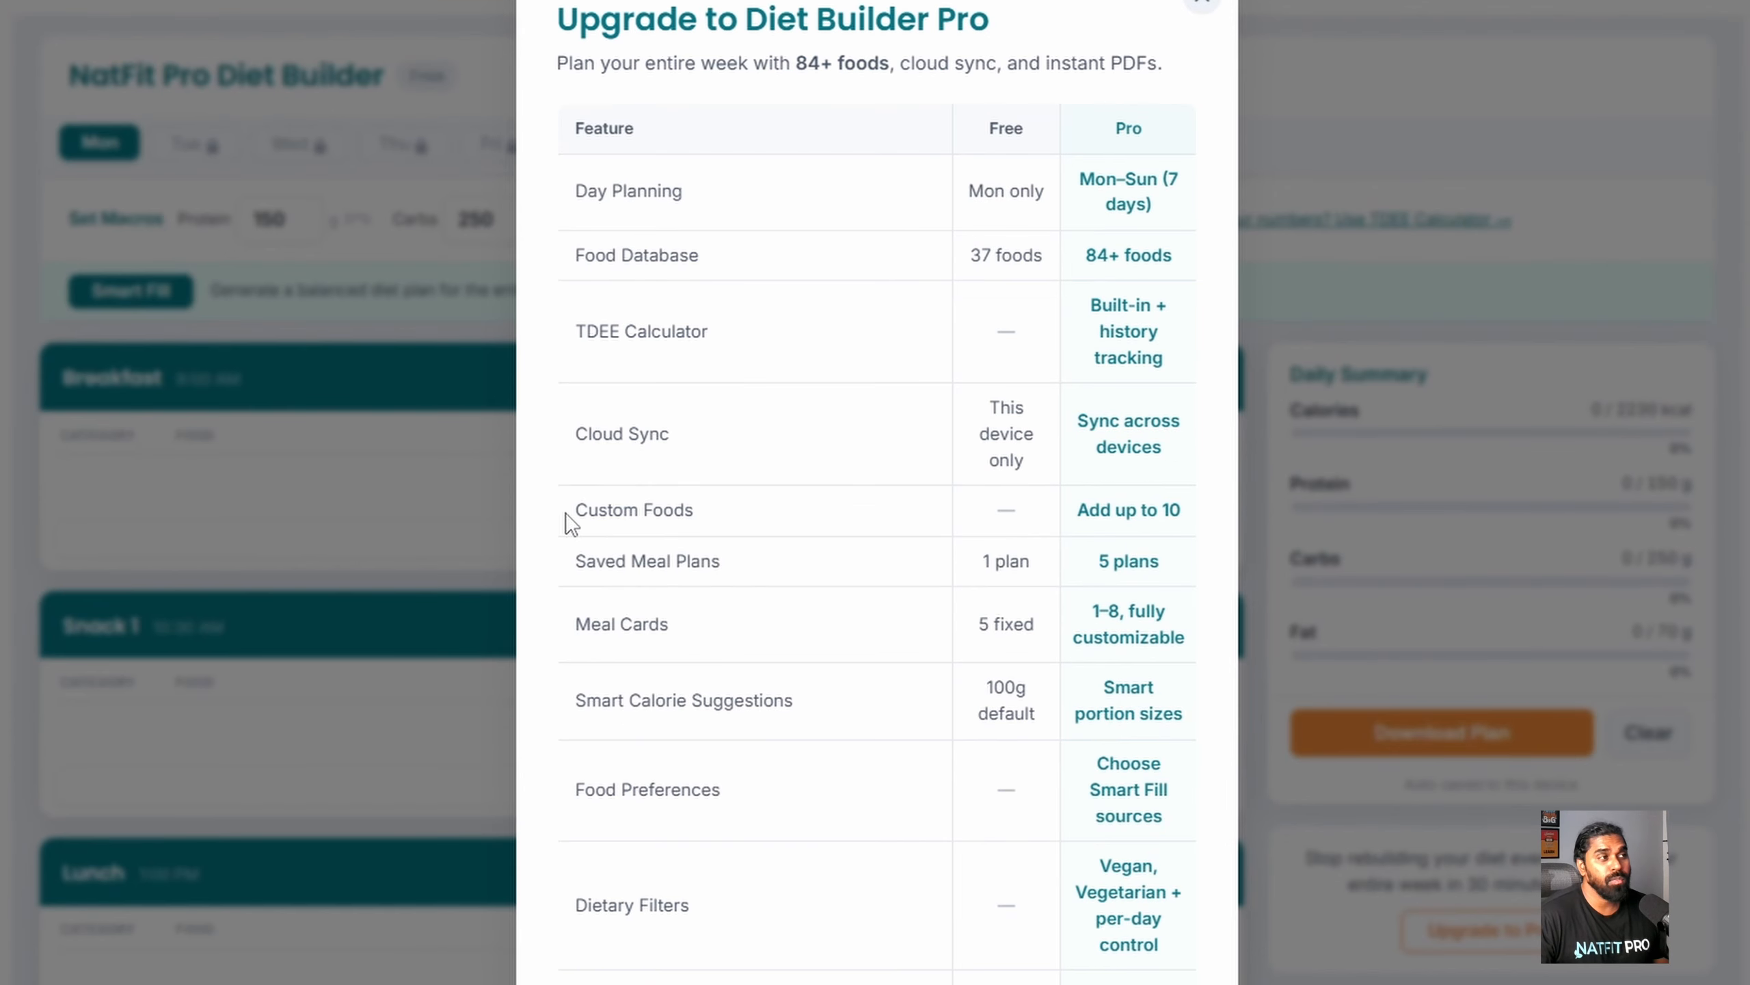
pyautogui.moveTo(566, 583); pyautogui.dragTo(705, 581)
pyautogui.click(748, 506)
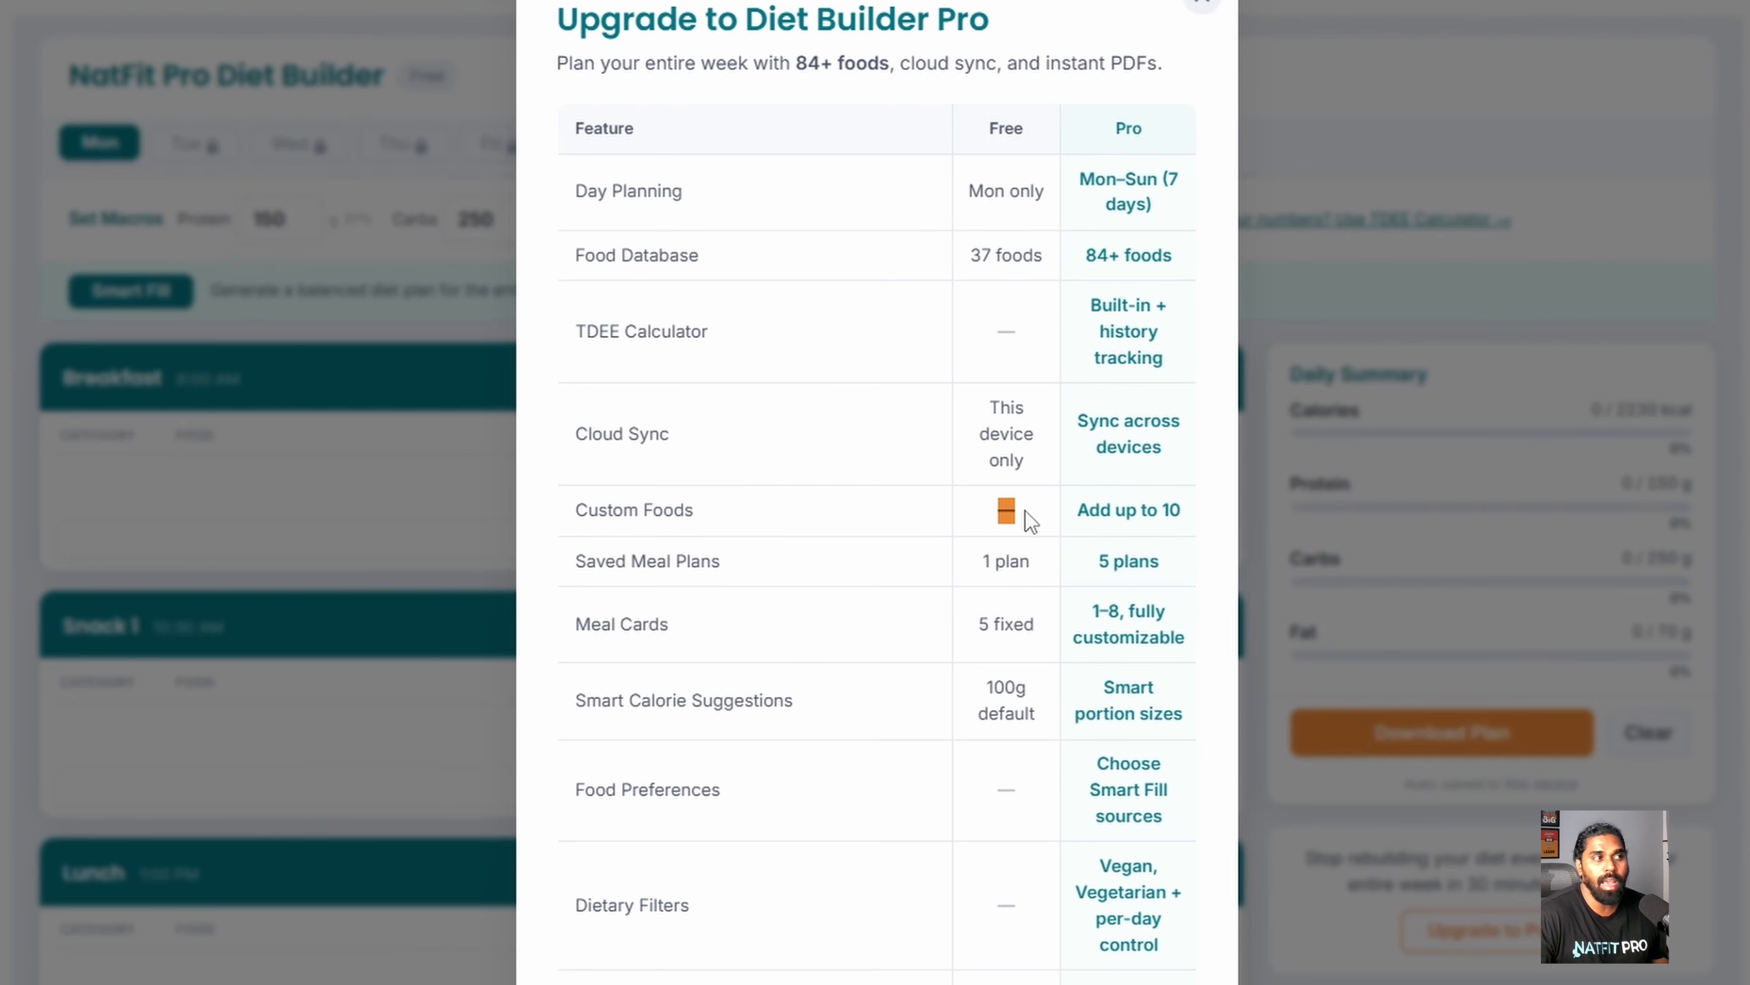
pyautogui.click(1091, 510)
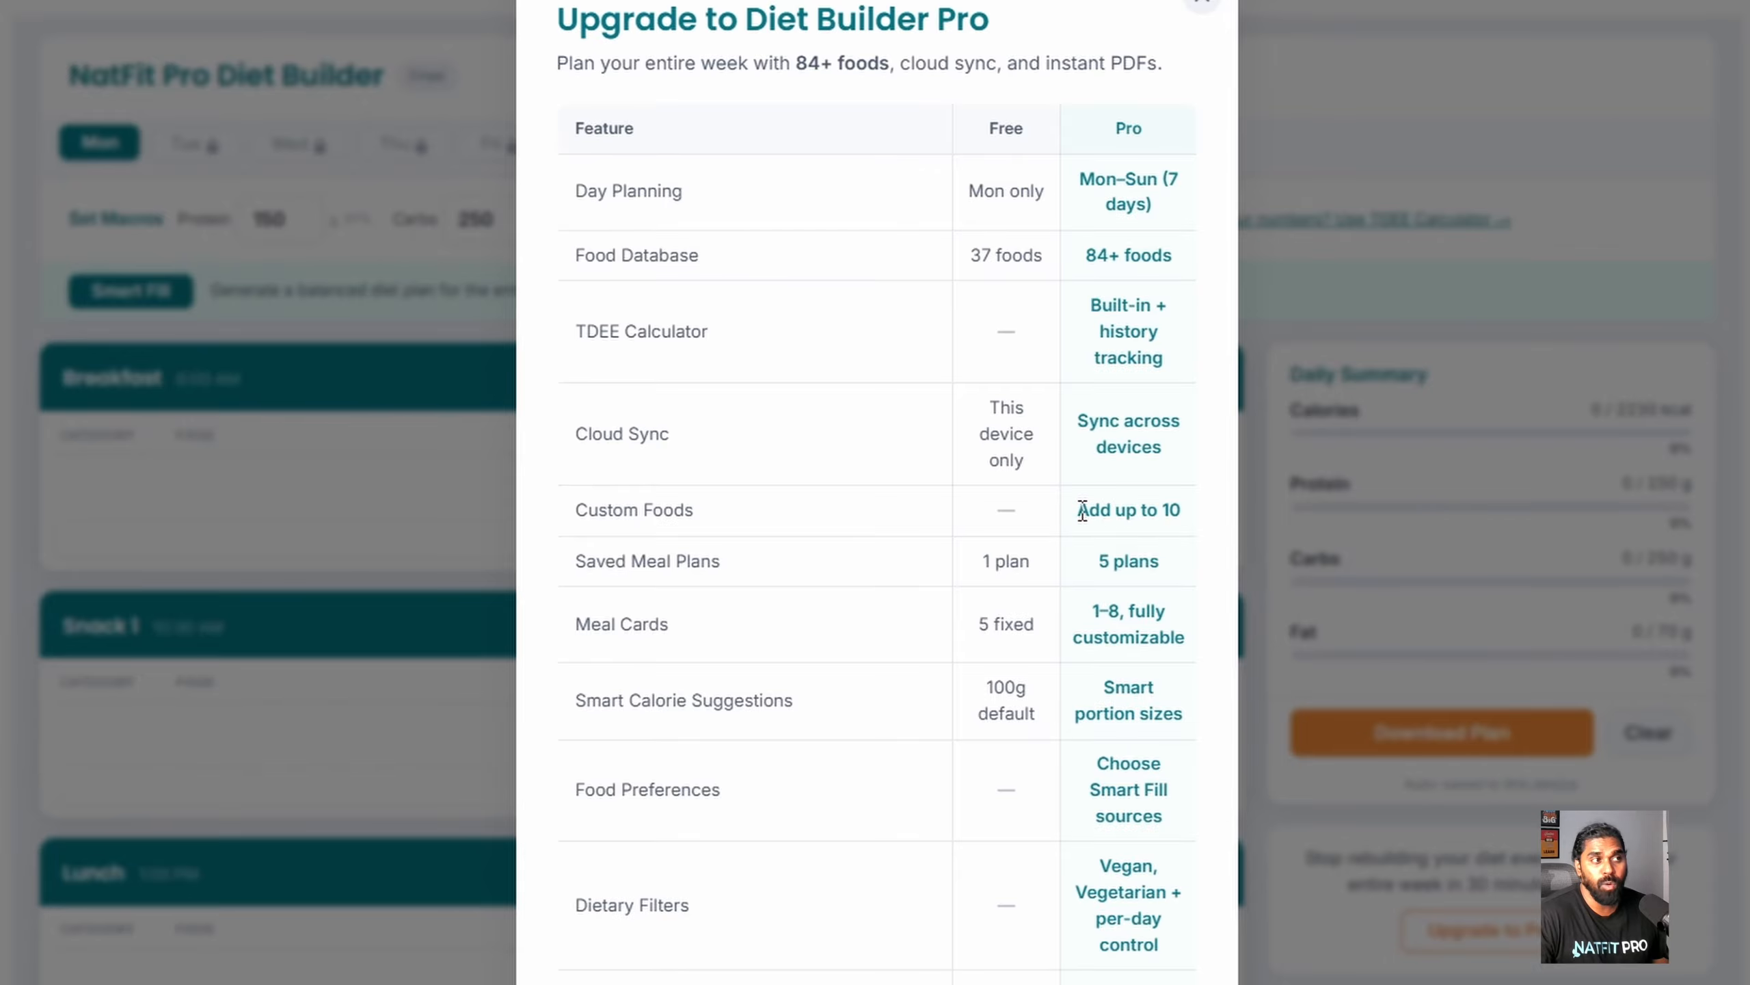
pyautogui.moveTo(1081, 510); pyautogui.dragTo(1182, 513)
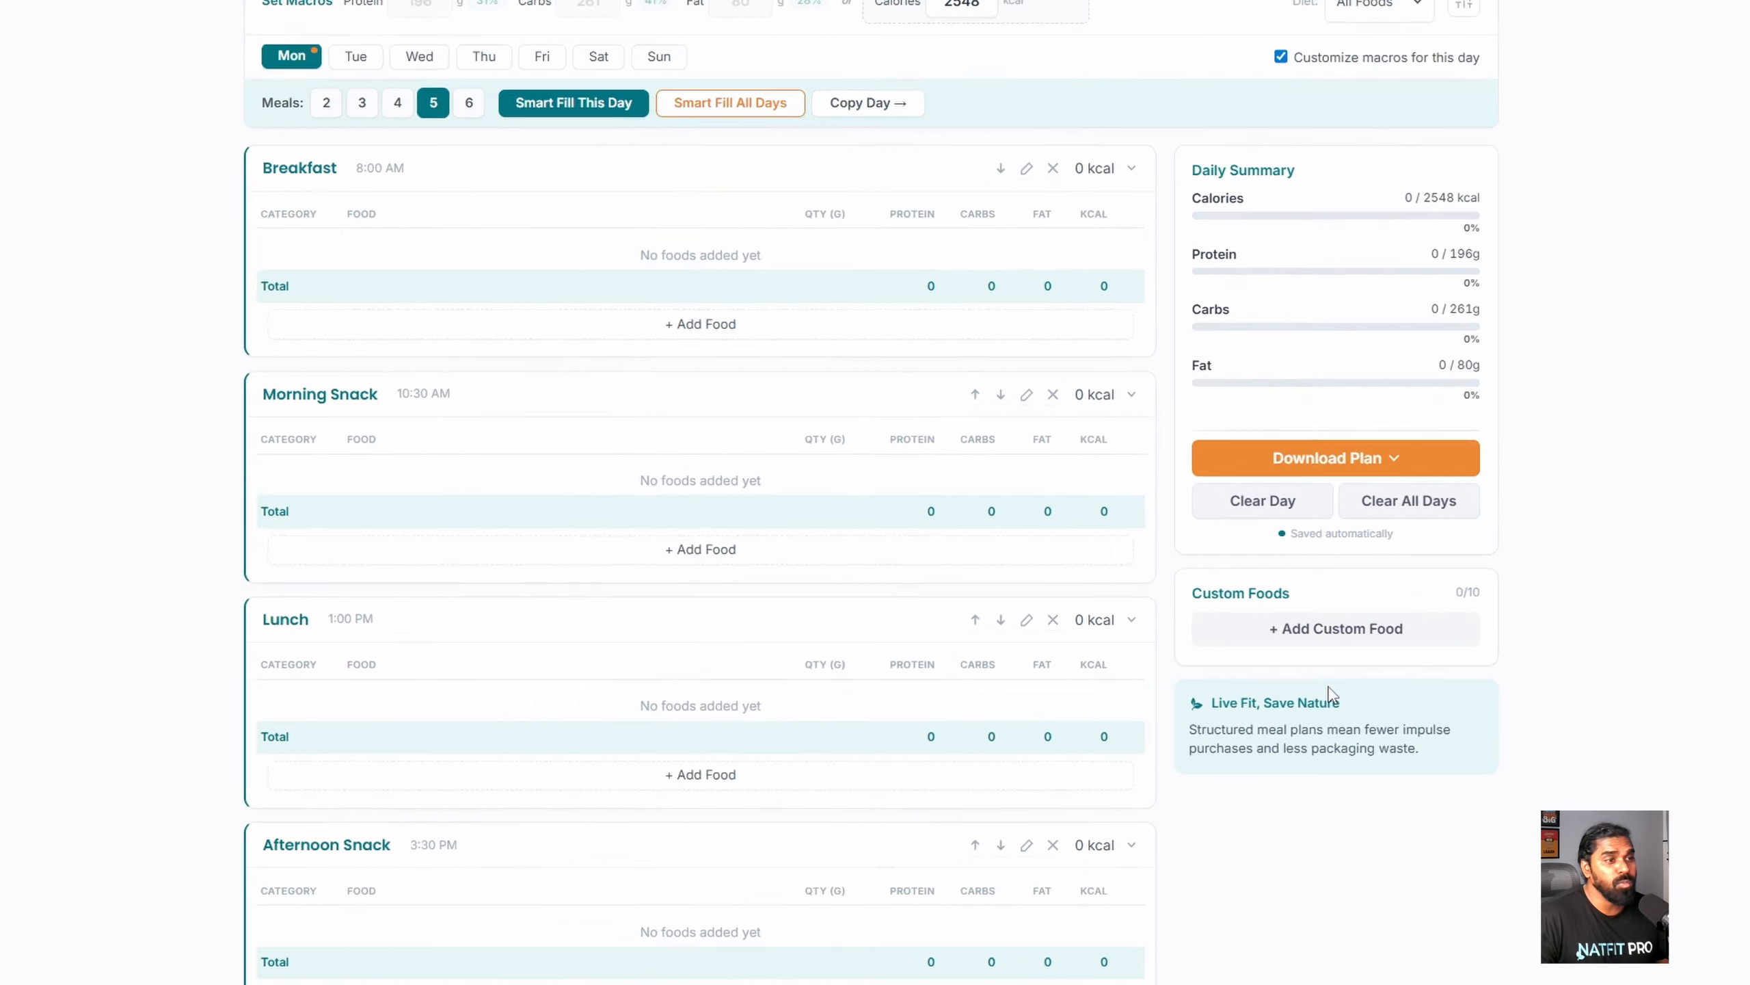
# Step: Start a custom food named Protein Bar with category Protein, diet type Non-Veg and measurement Per Pack
pyautogui.click(1338, 631)
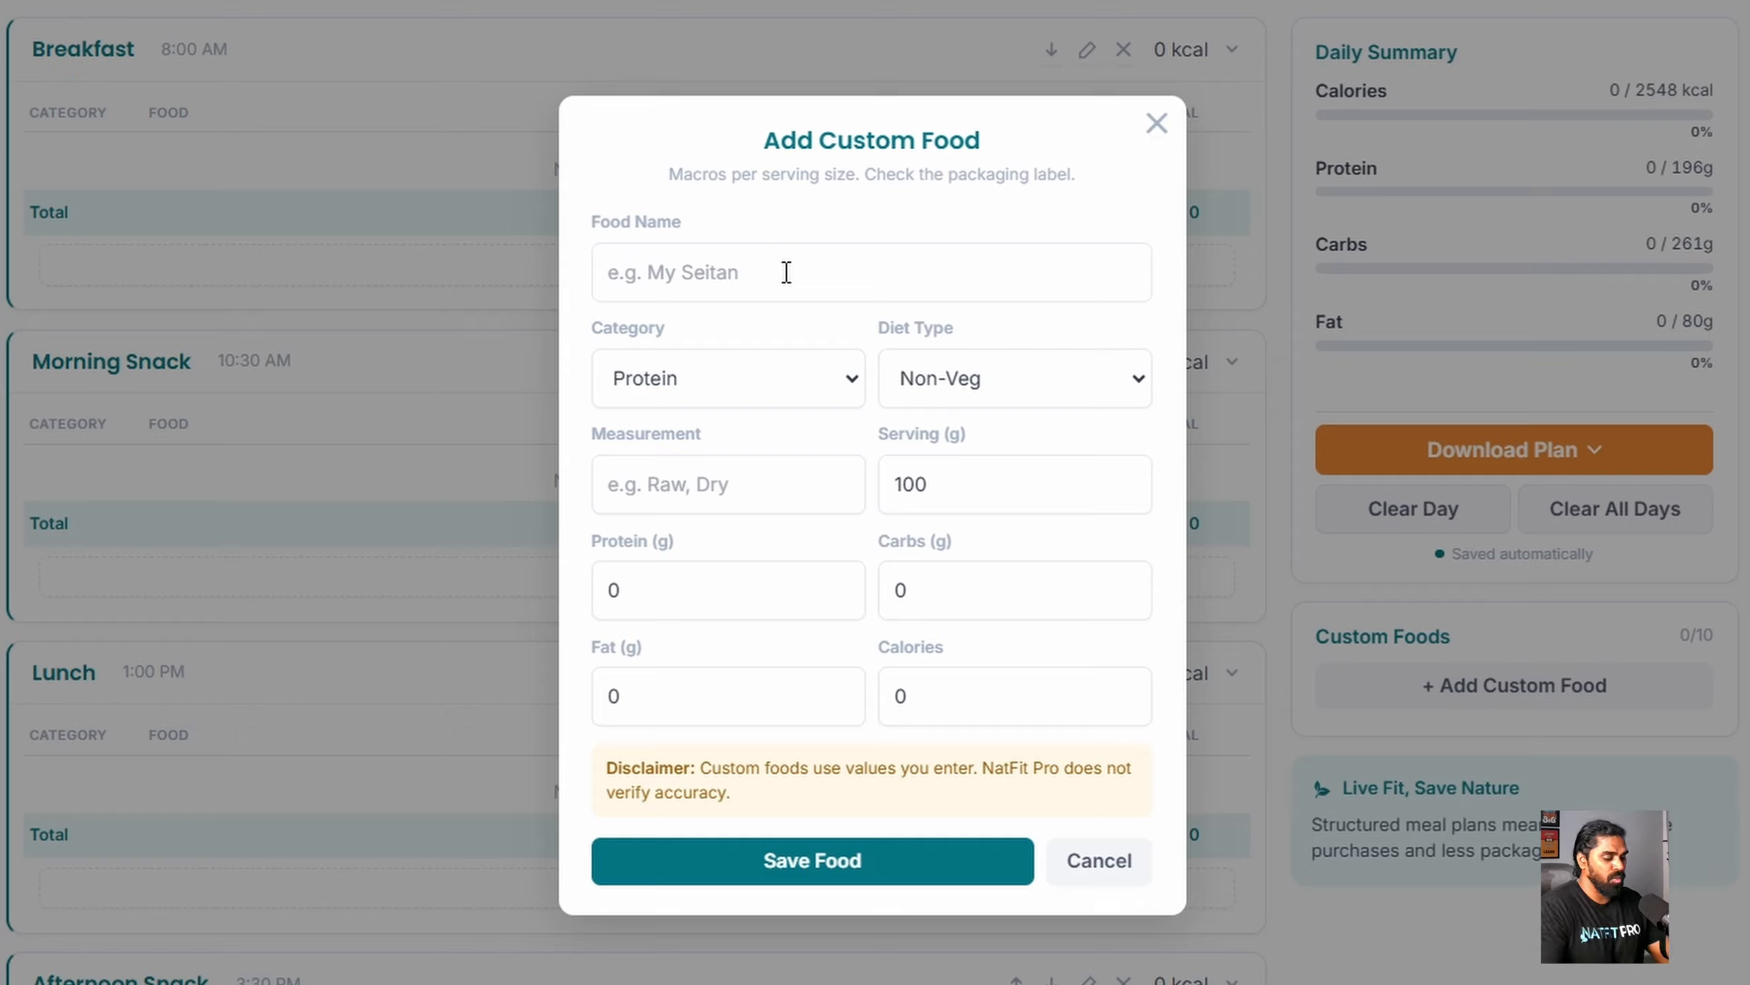
pyautogui.write('Protein Bar')
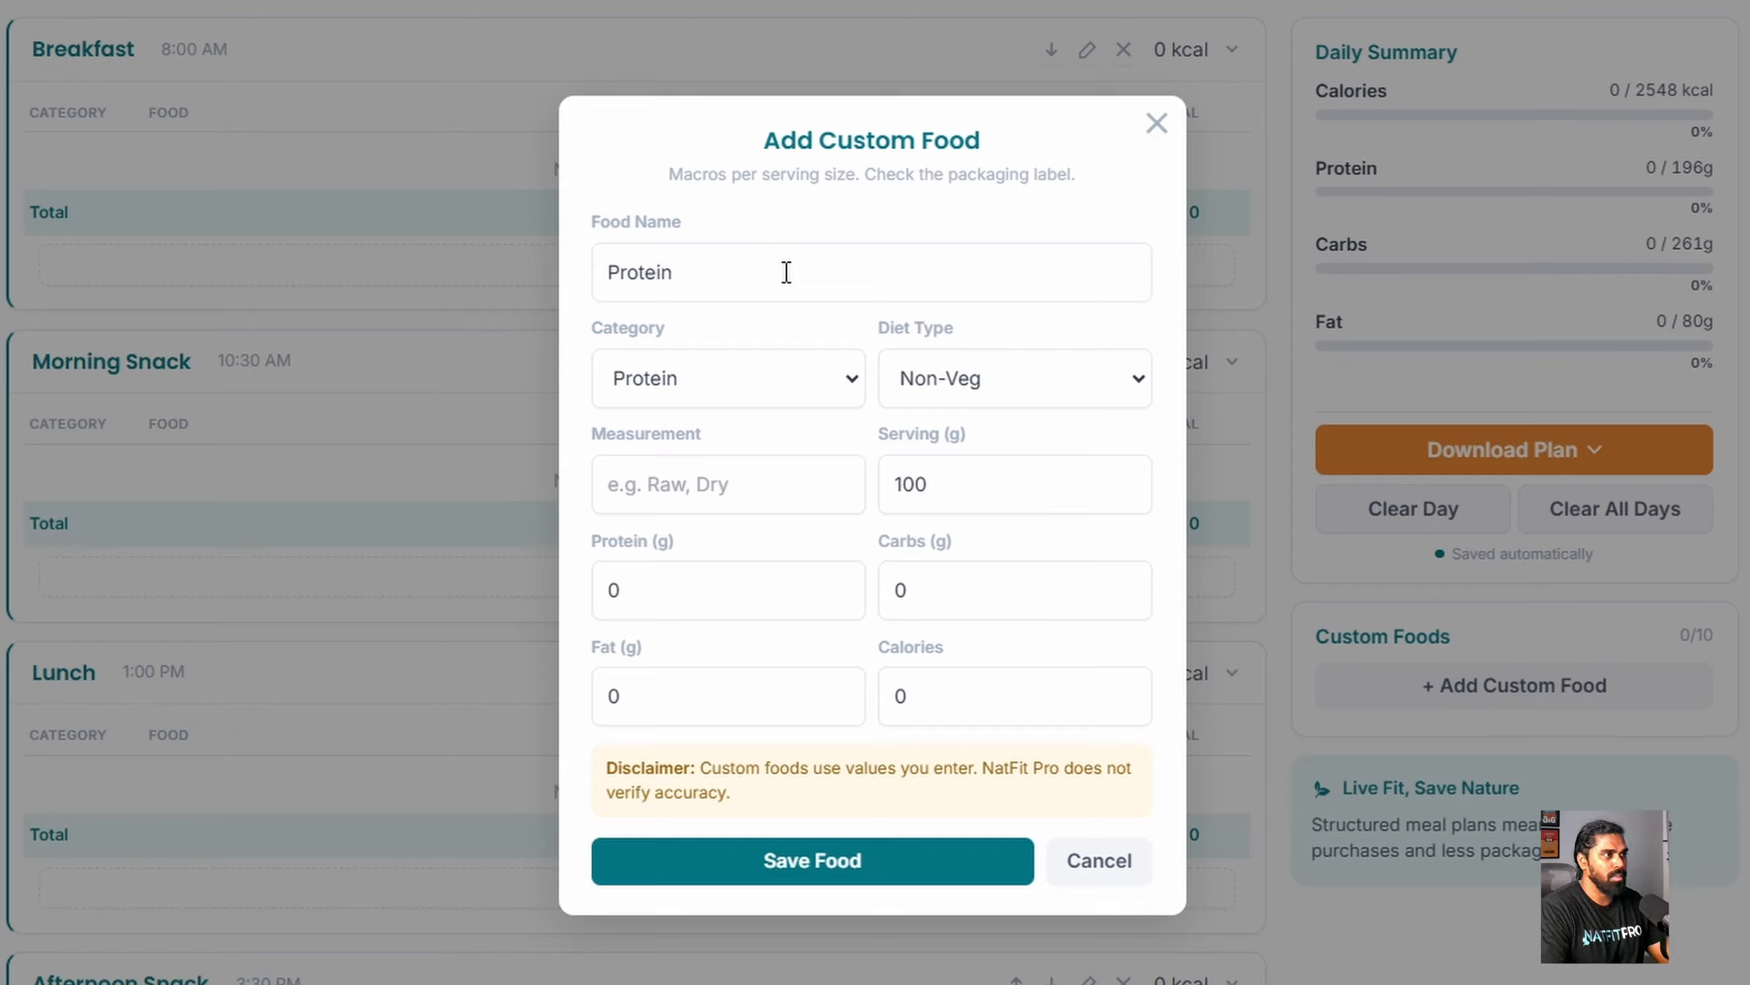
pyautogui.click(818, 373)
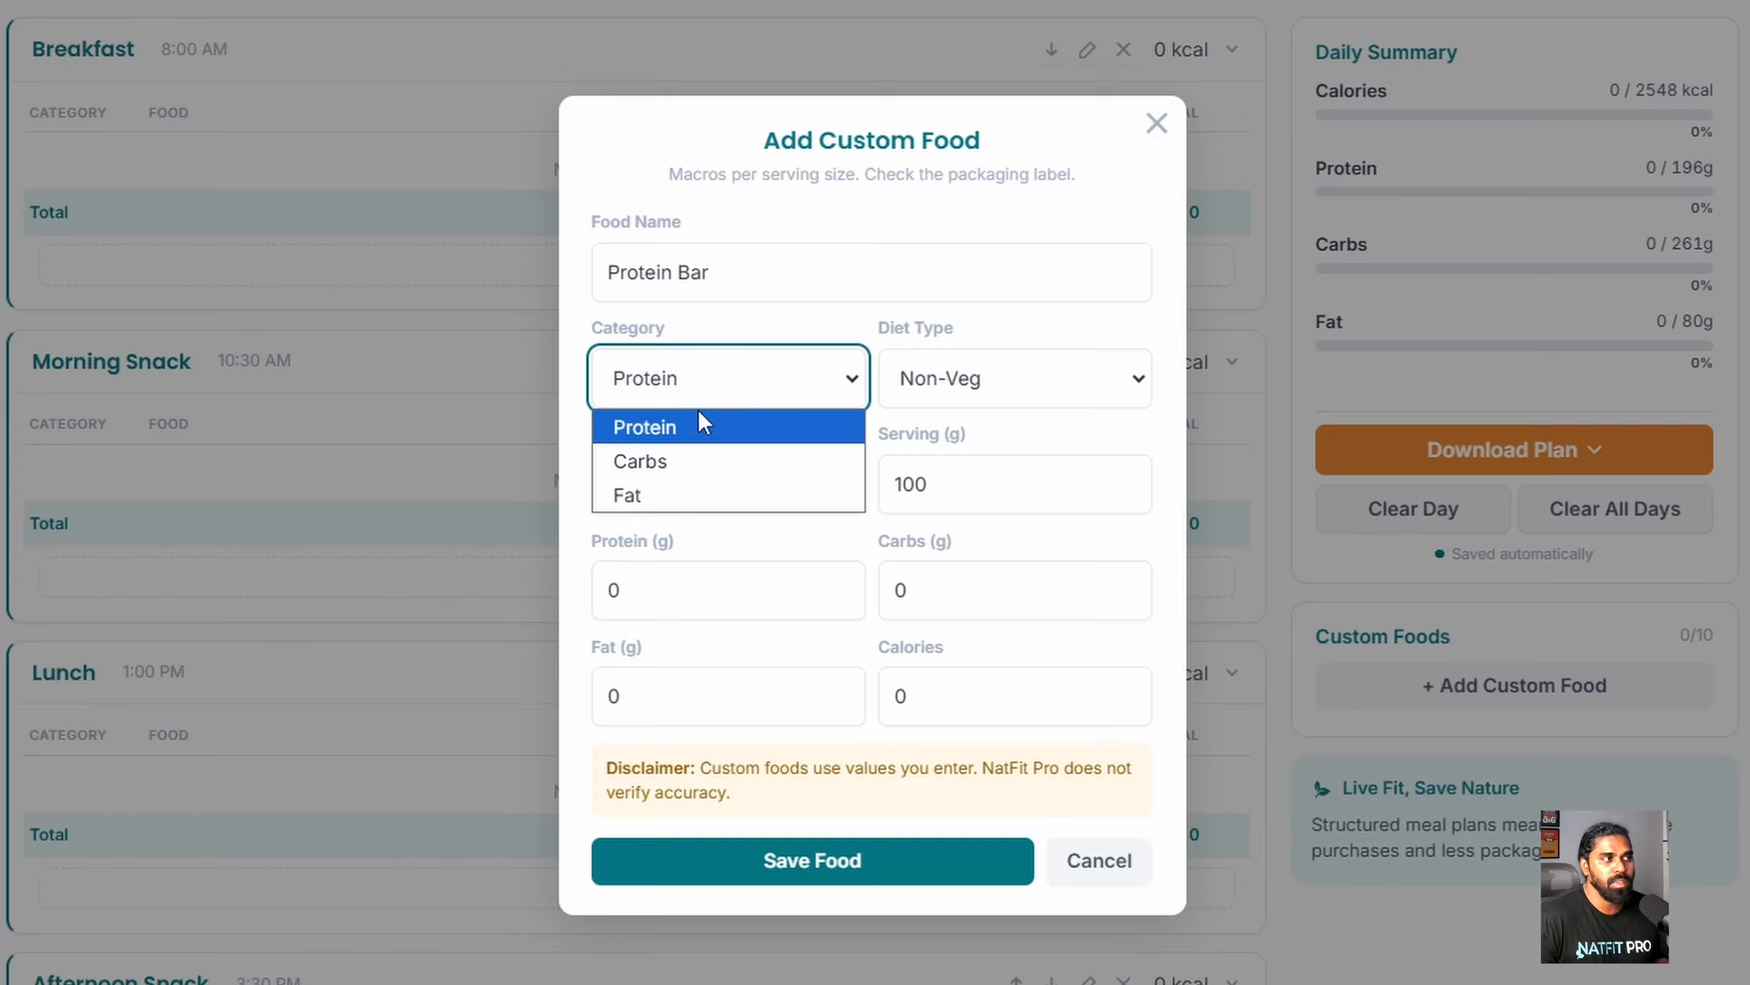
pyautogui.click(686, 424)
pyautogui.click(982, 376)
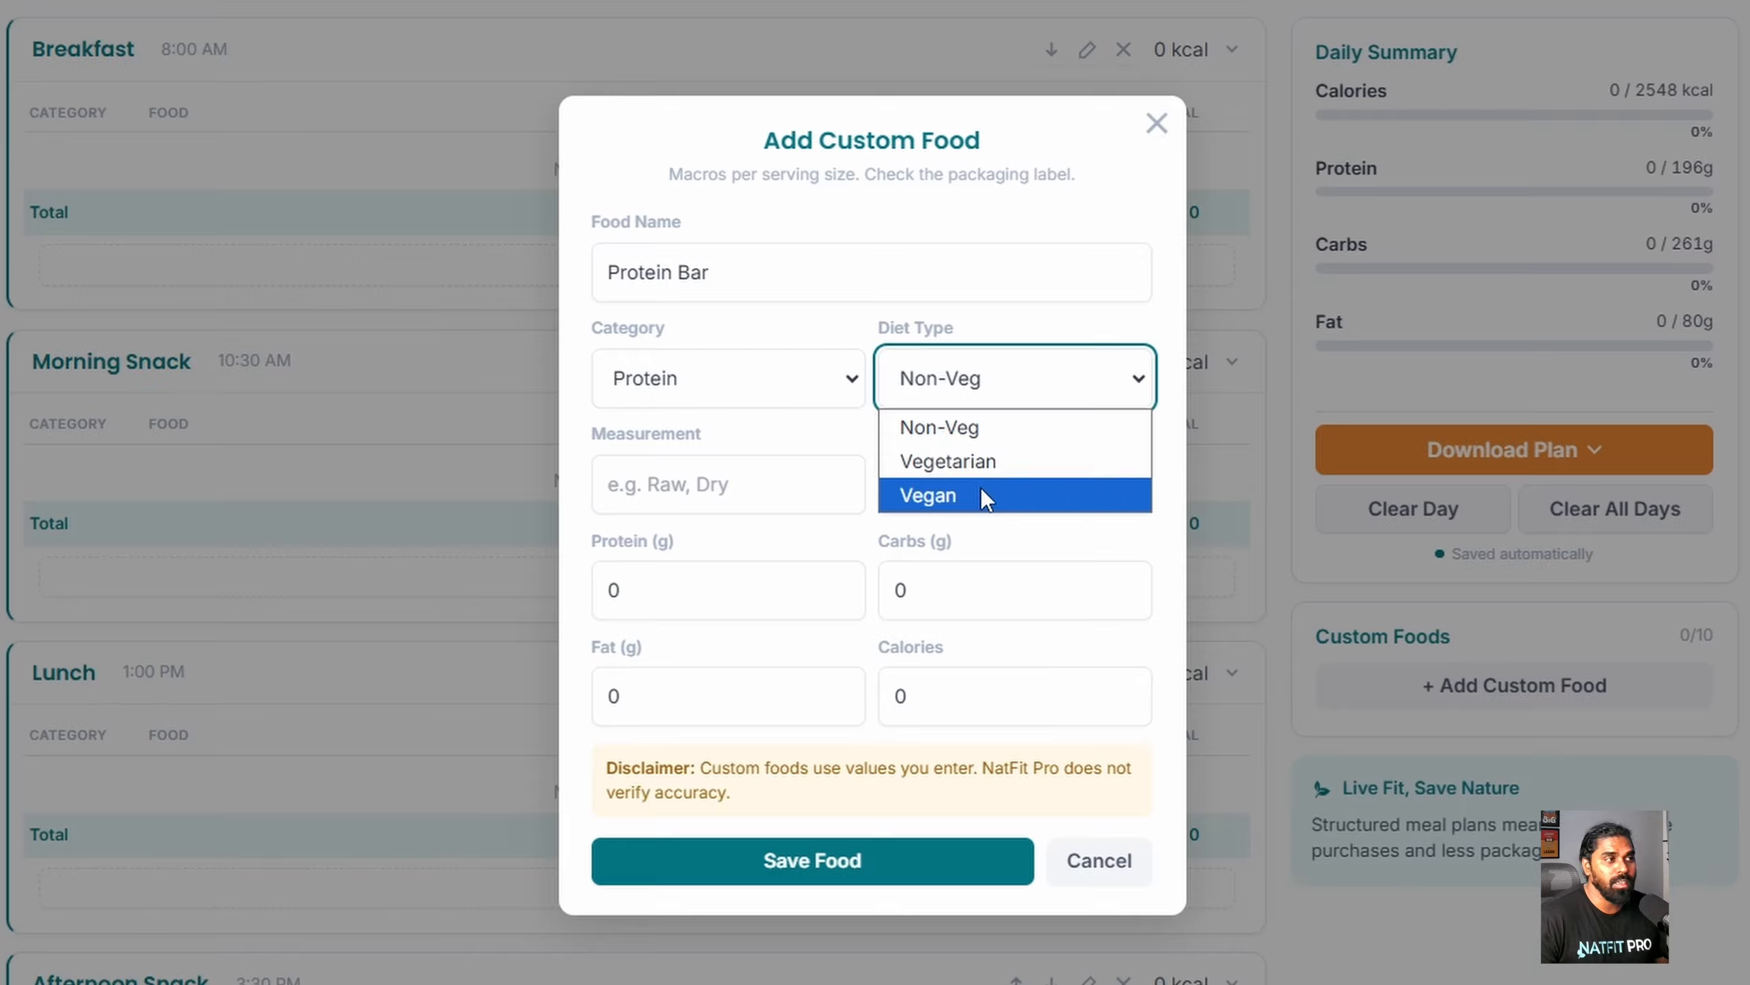
pyautogui.click(762, 473)
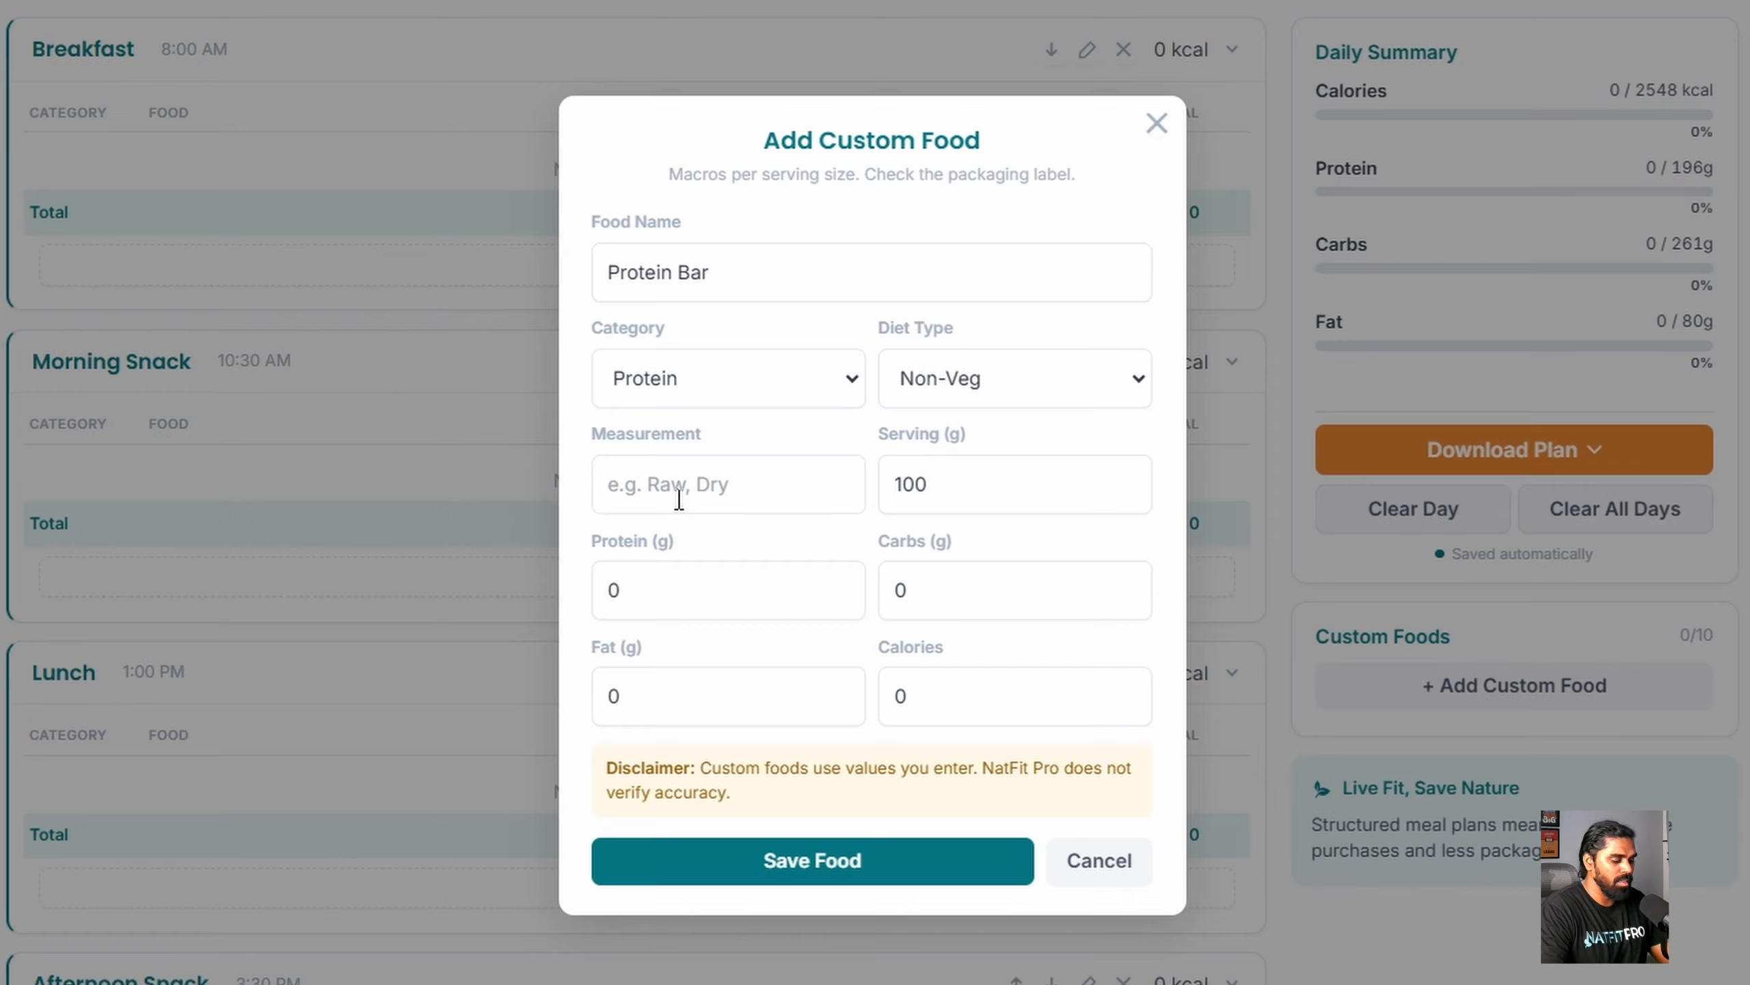
pyautogui.write('Per ')
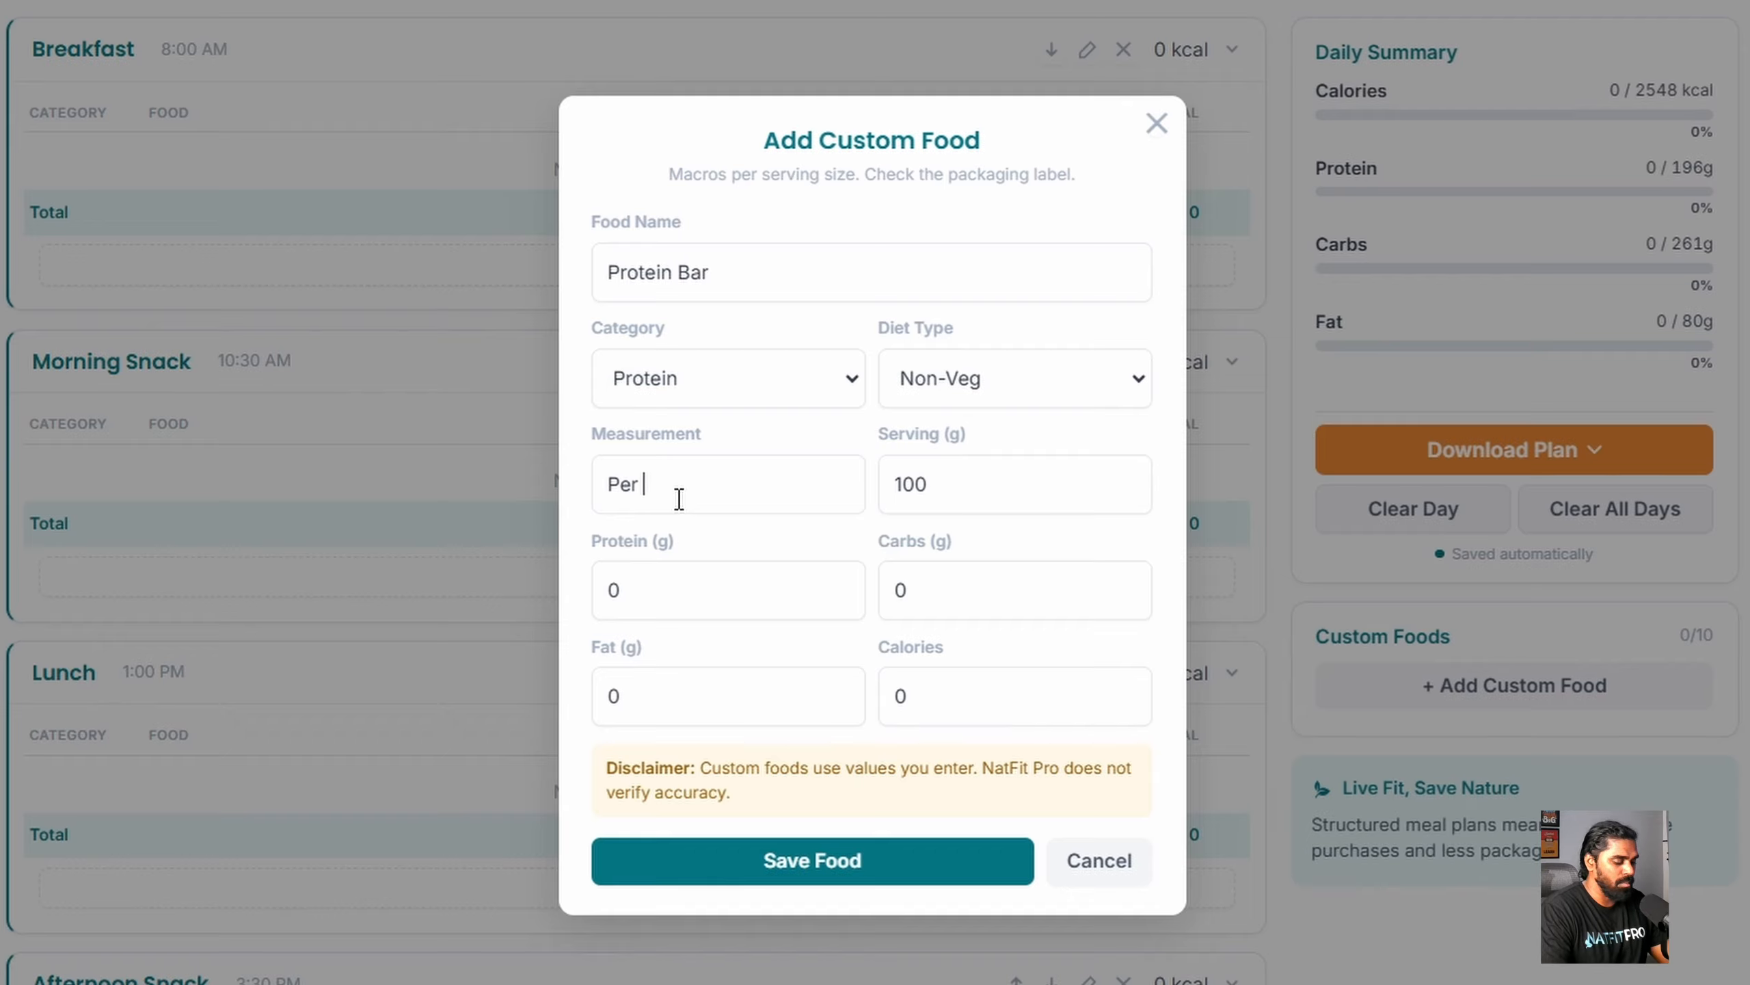
pyautogui.write('Pack')
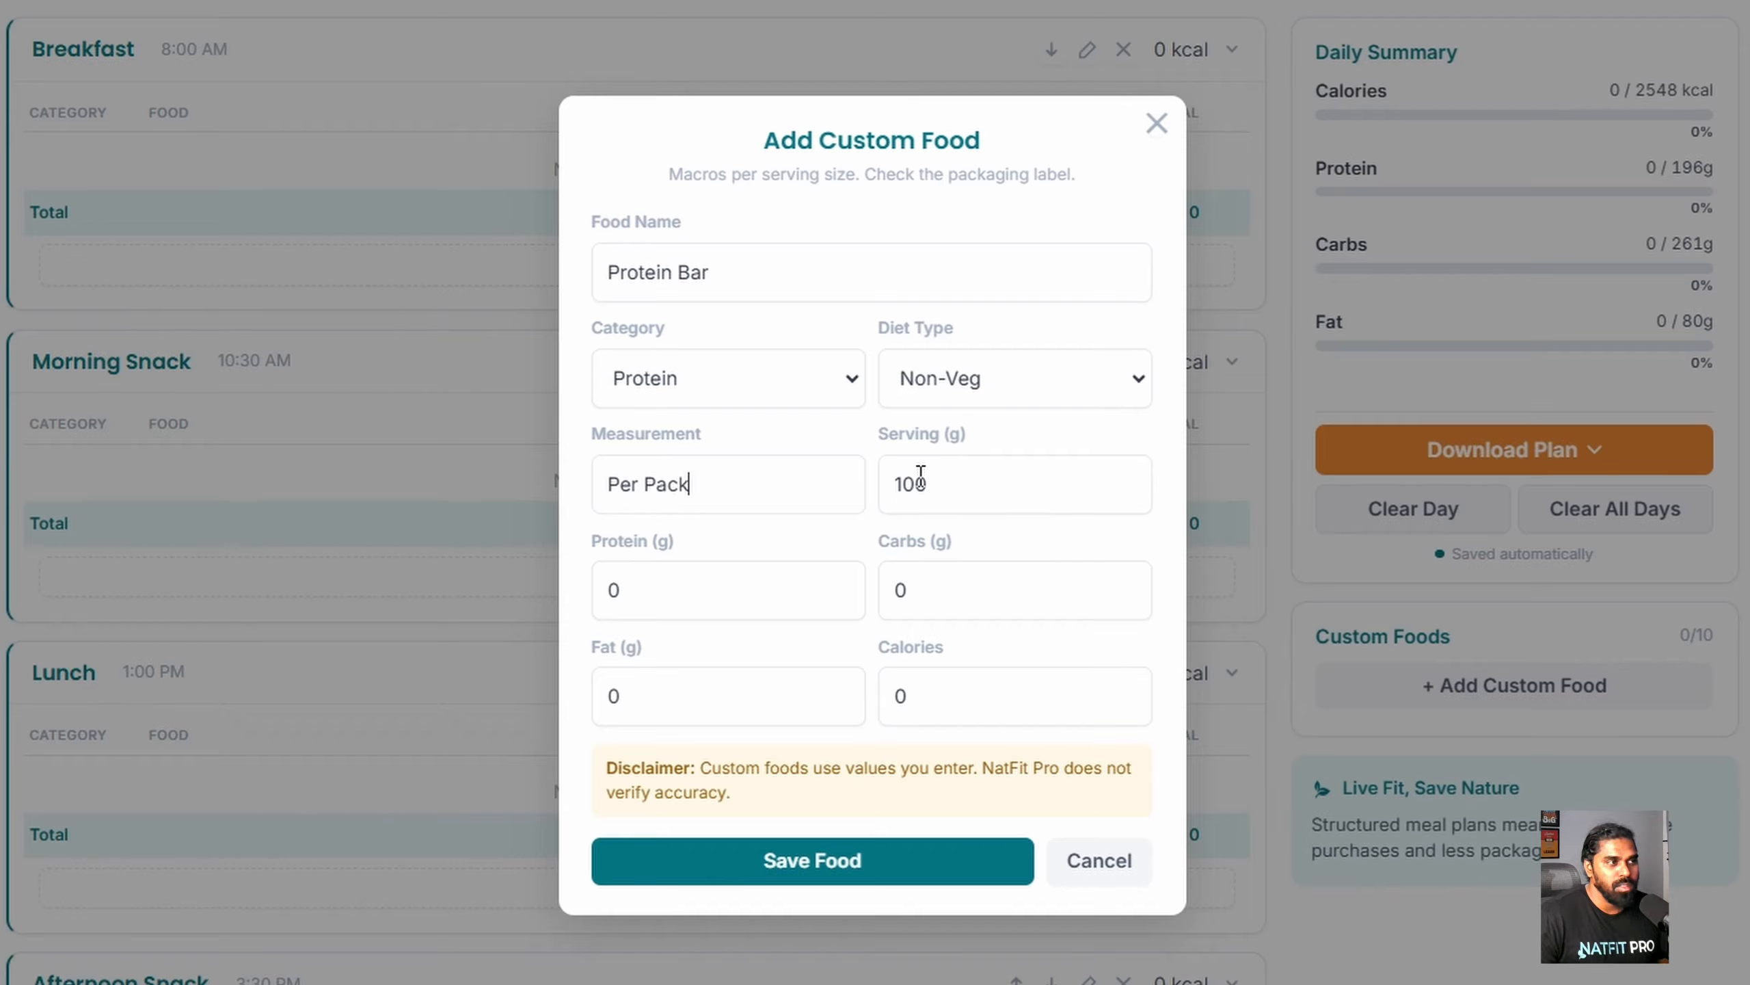
# Step: Set the custom food's serving to 30 g, protein 8 g, carbs 2 g, fat 0 g and calories 110, and save it
pyautogui.click(954, 480)
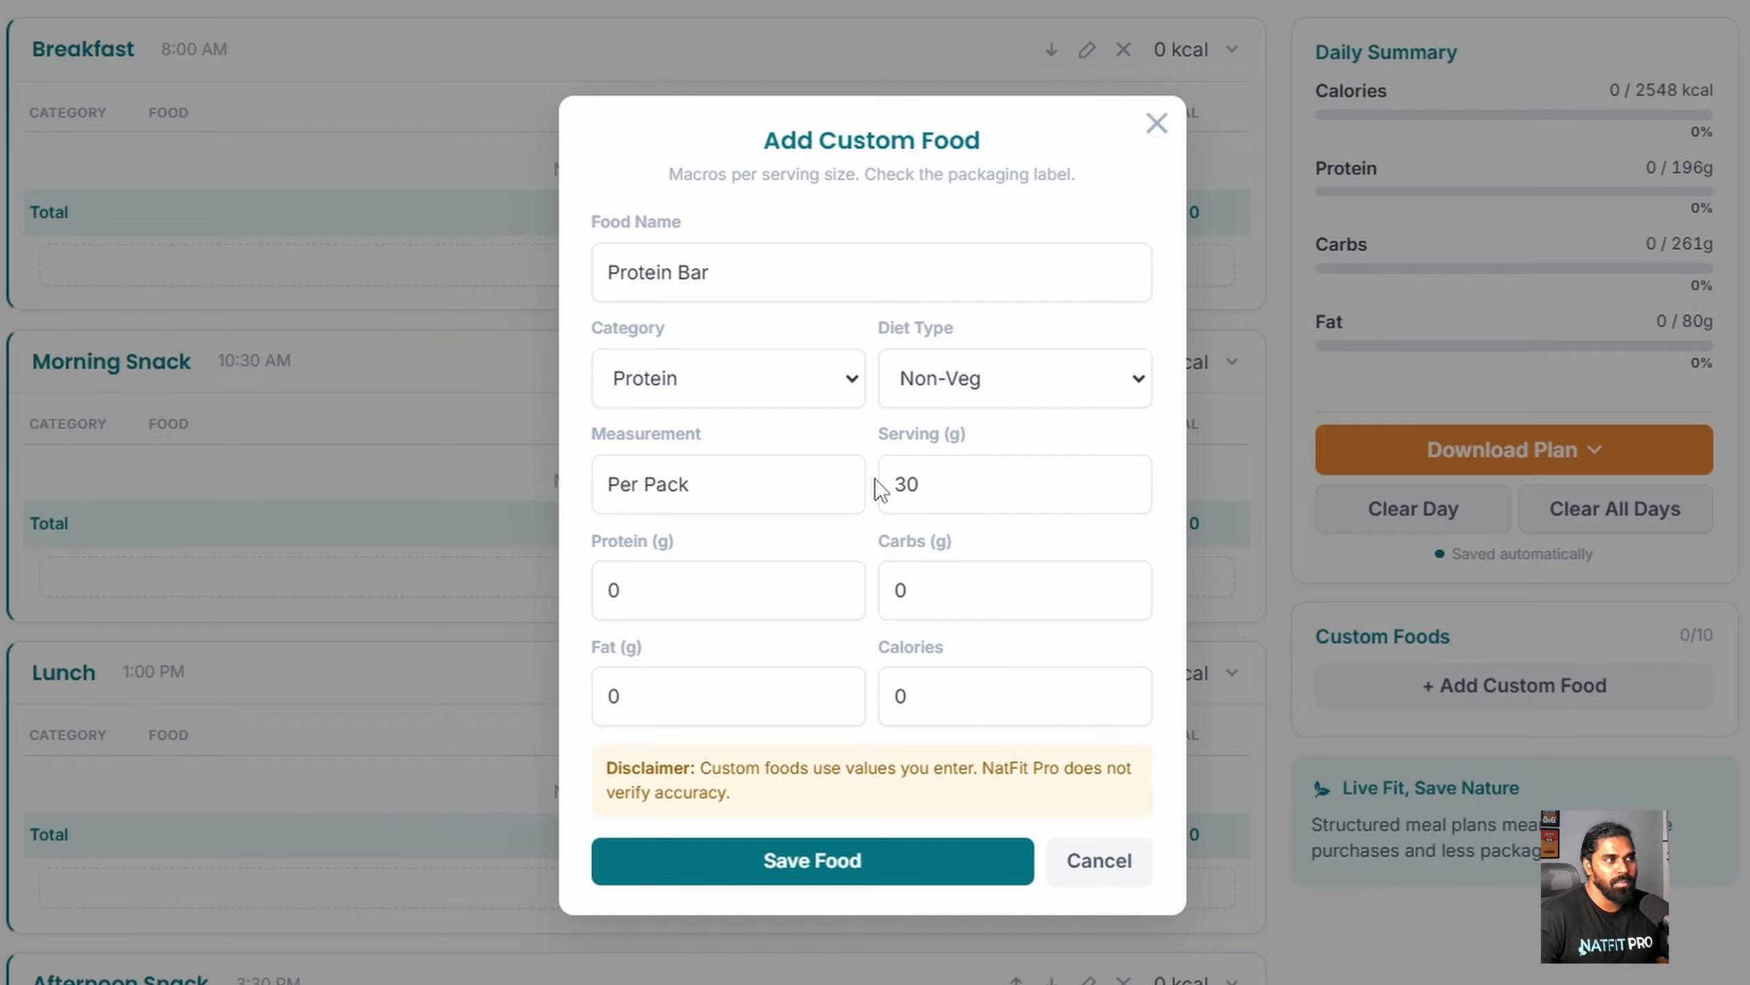
pyautogui.click(595, 591)
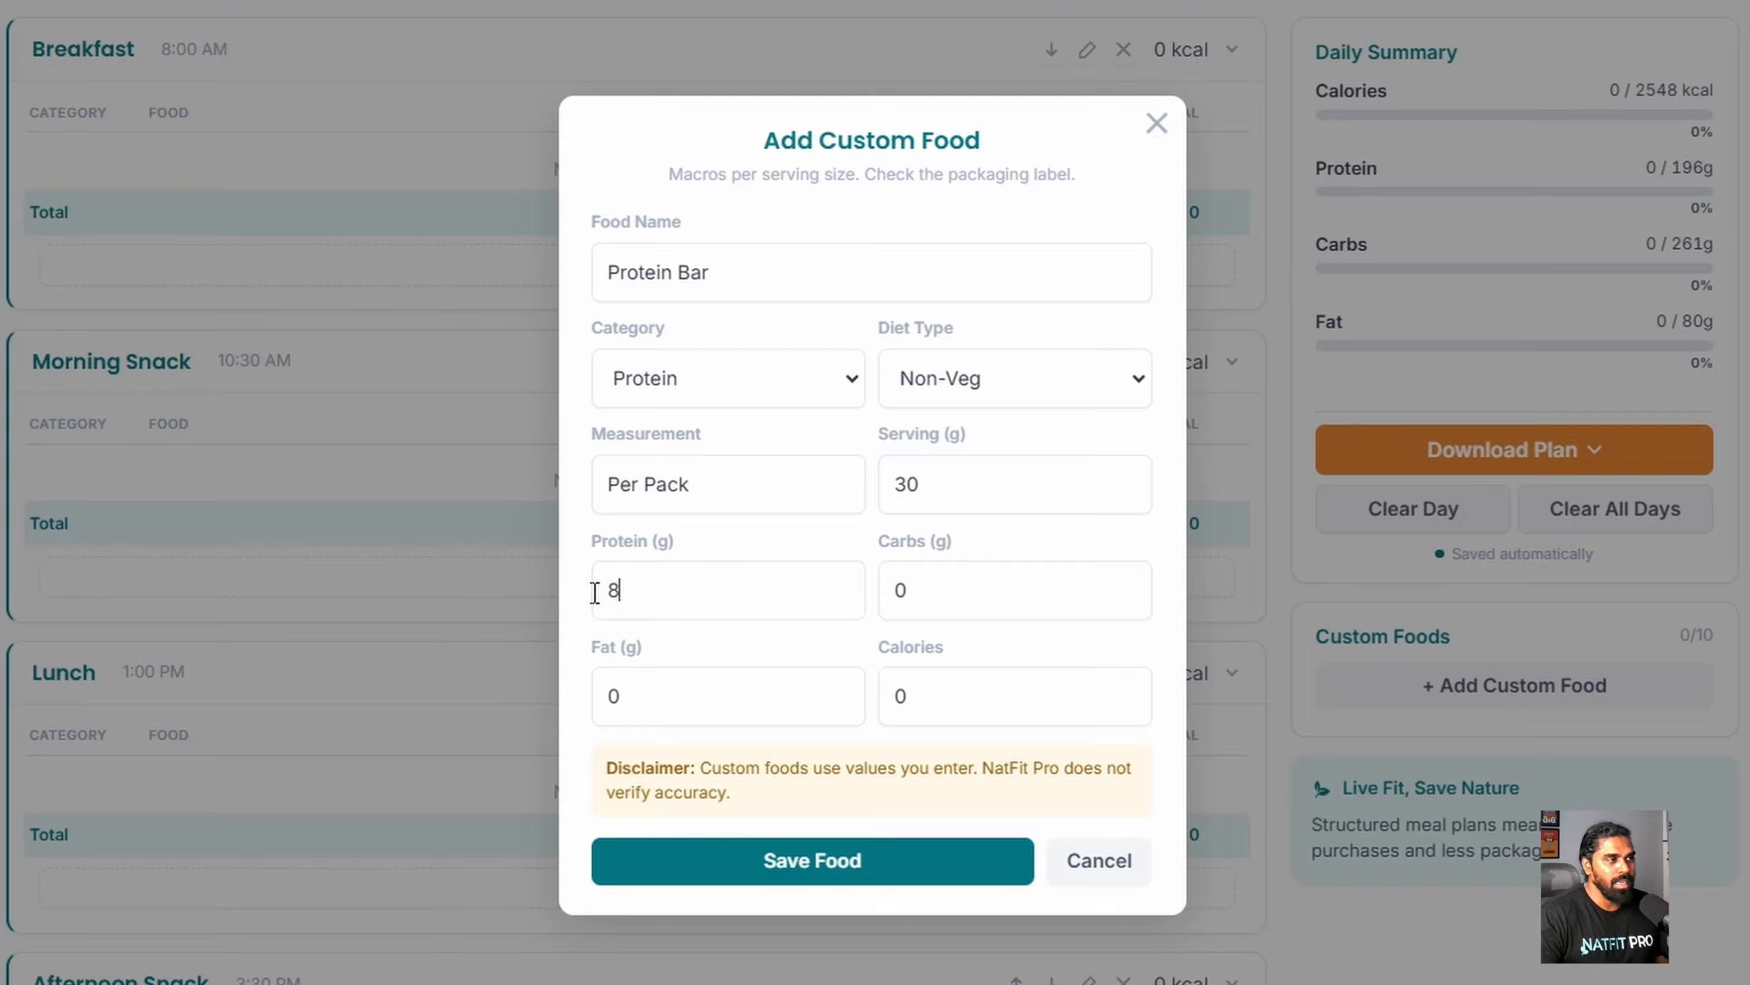
pyautogui.click(957, 586)
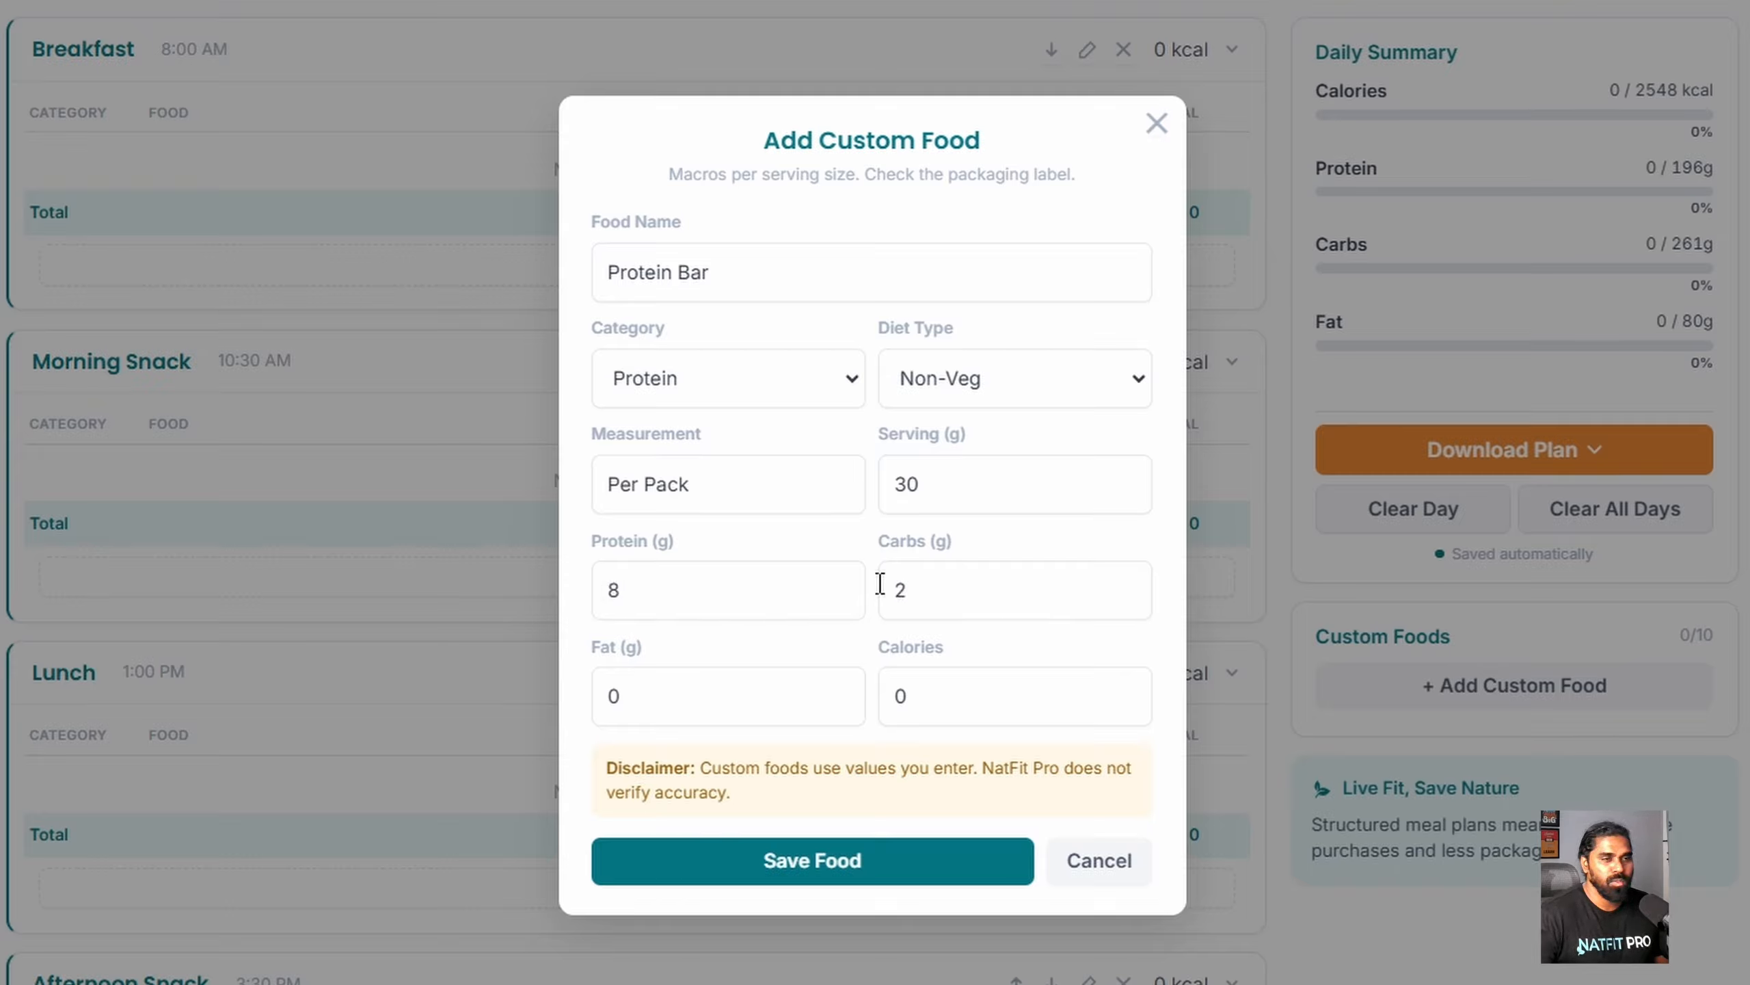
pyautogui.click(707, 704)
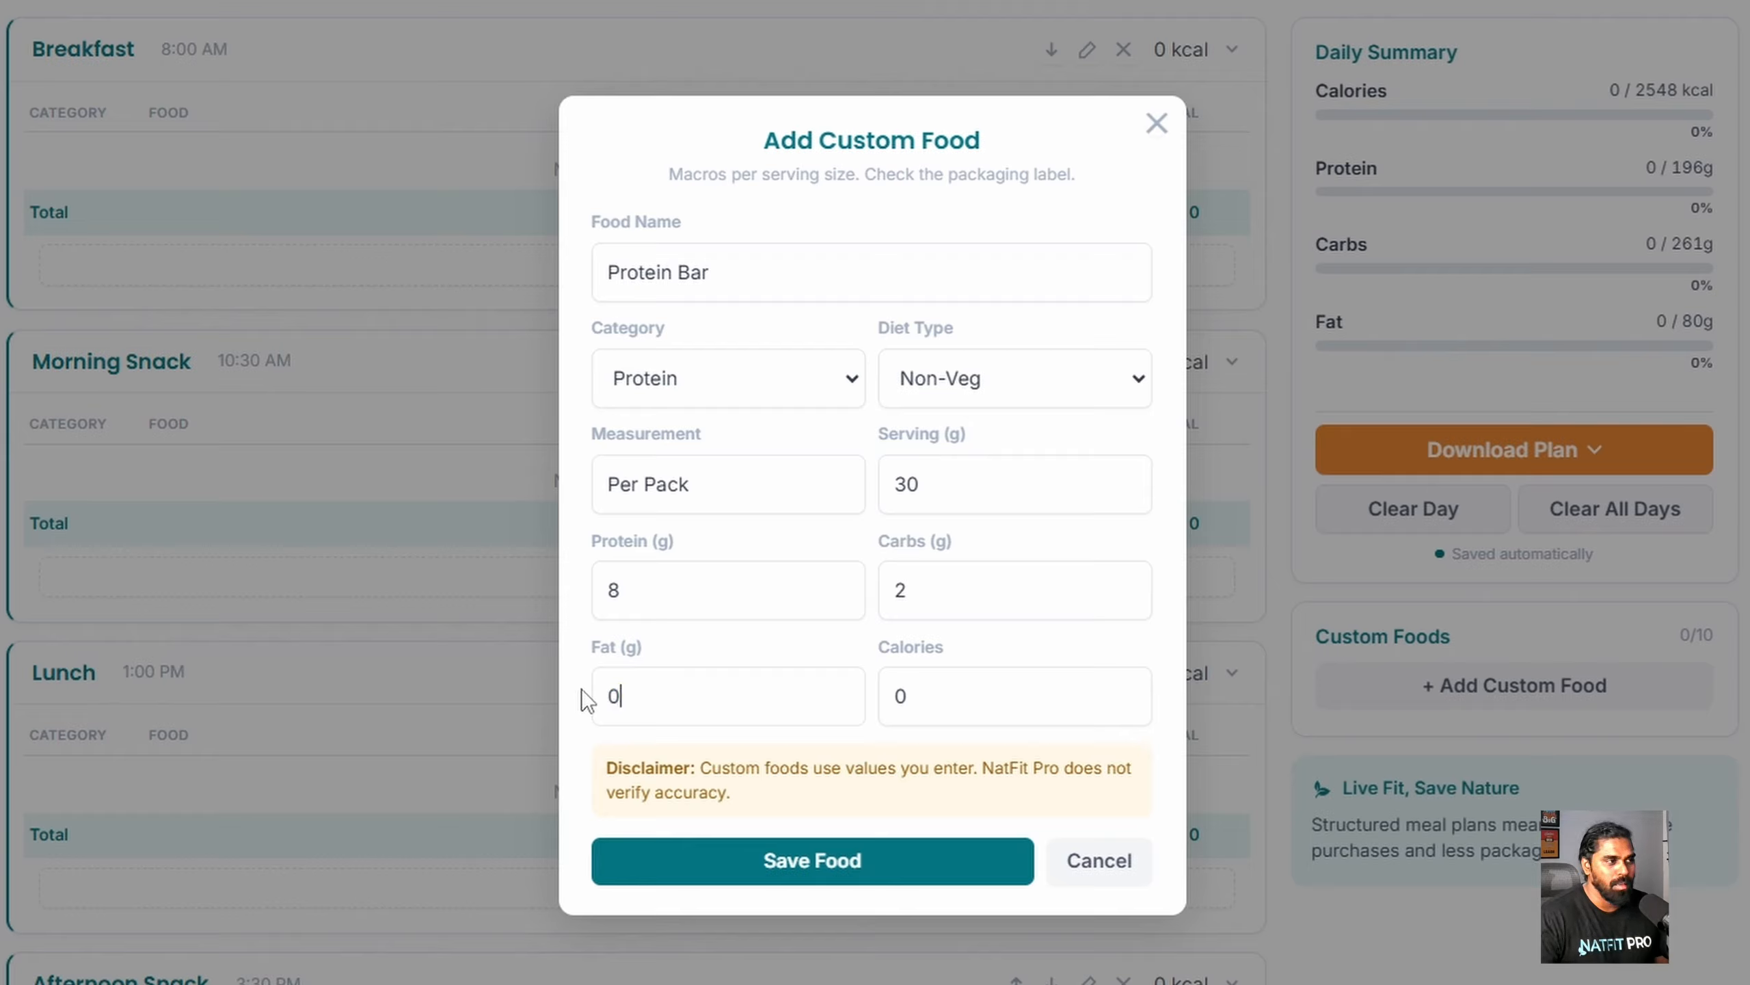
pyautogui.click(934, 707)
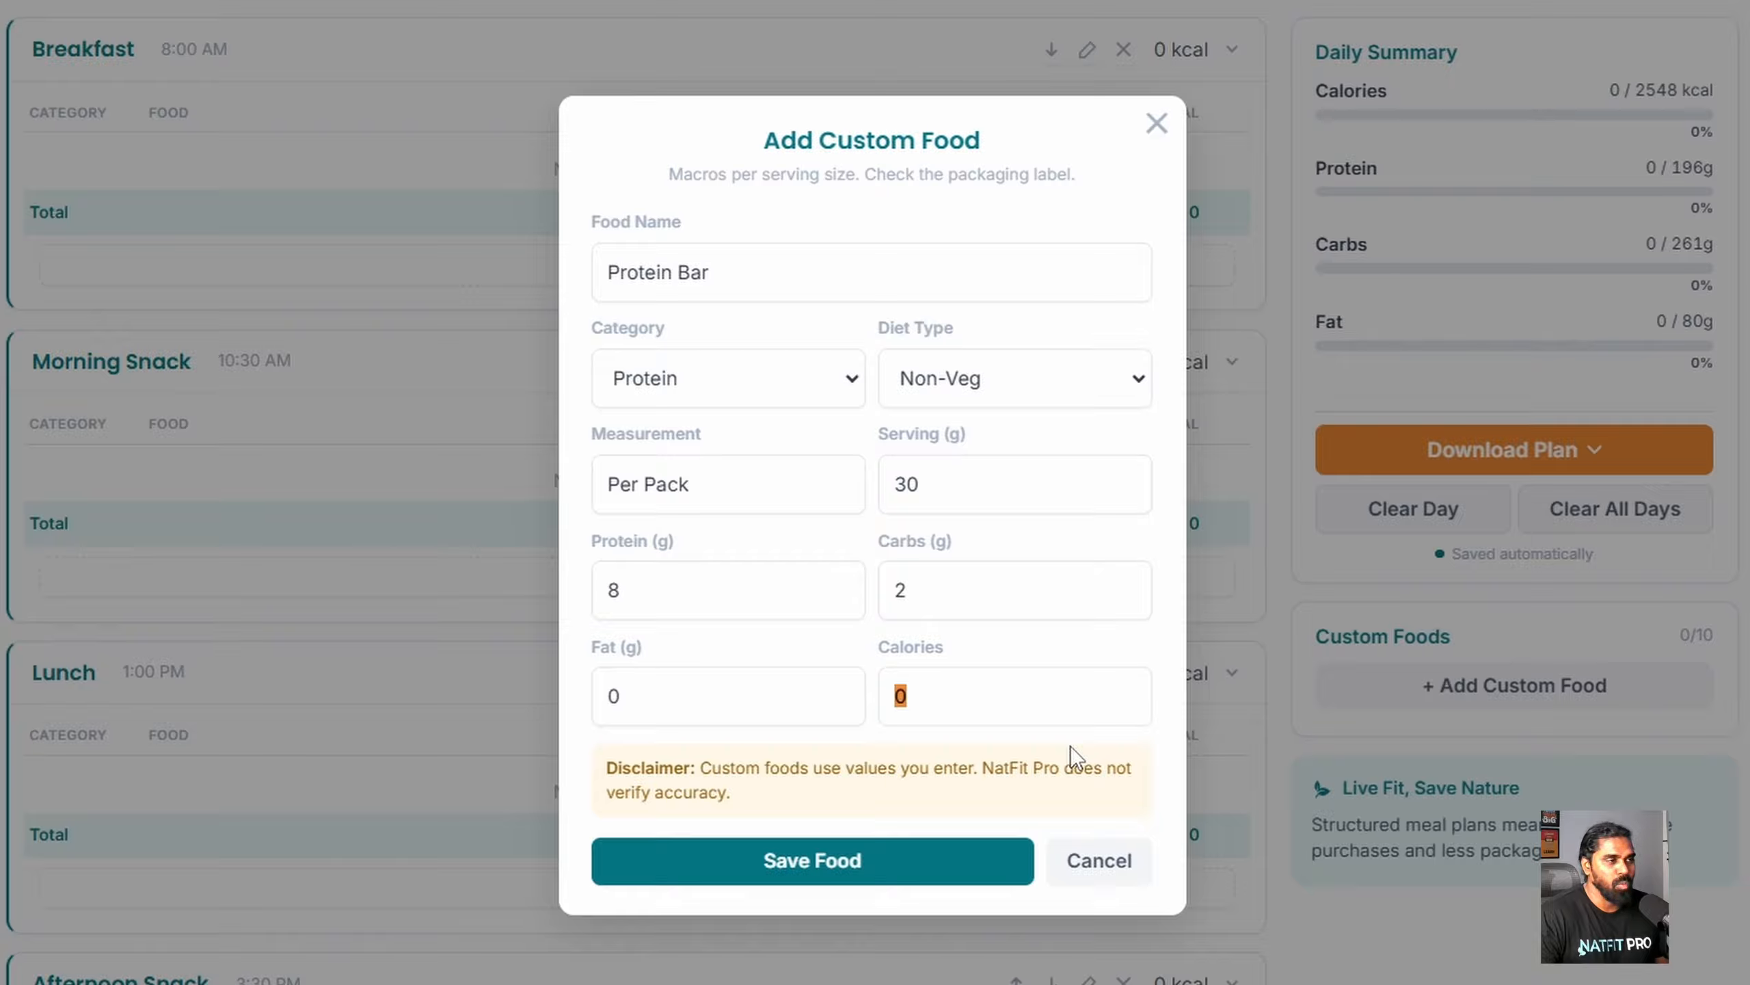
pyautogui.write('110')
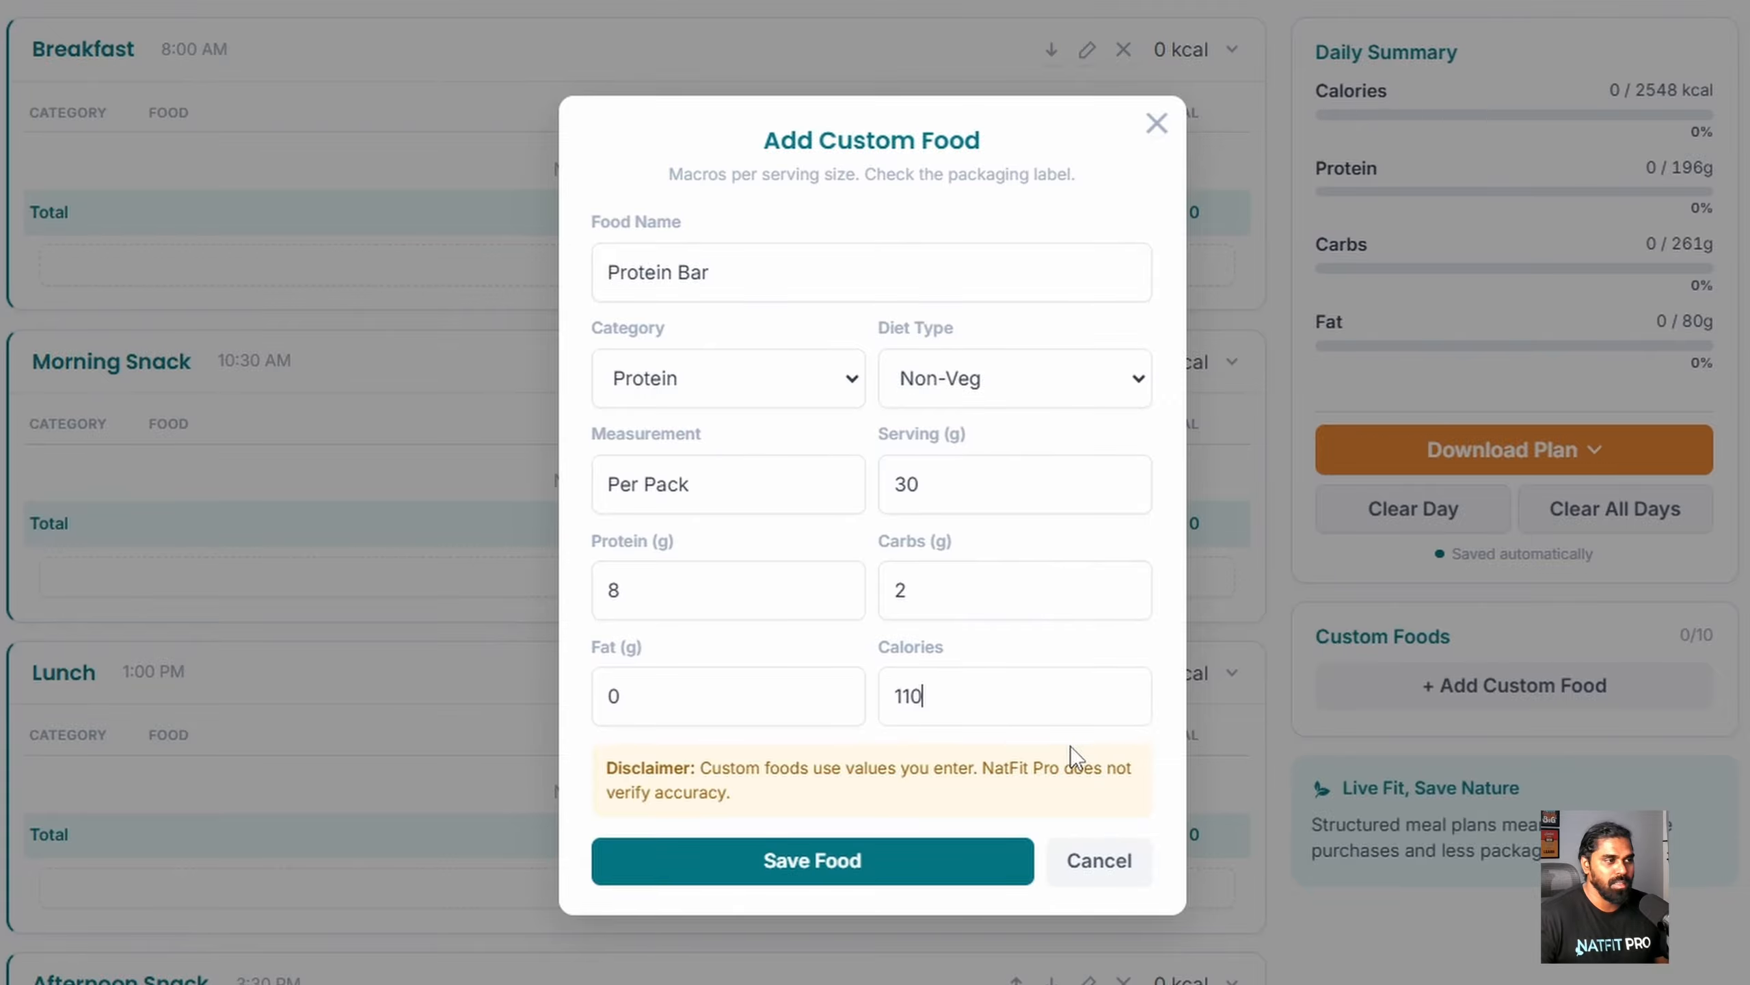
pyautogui.press('Return')
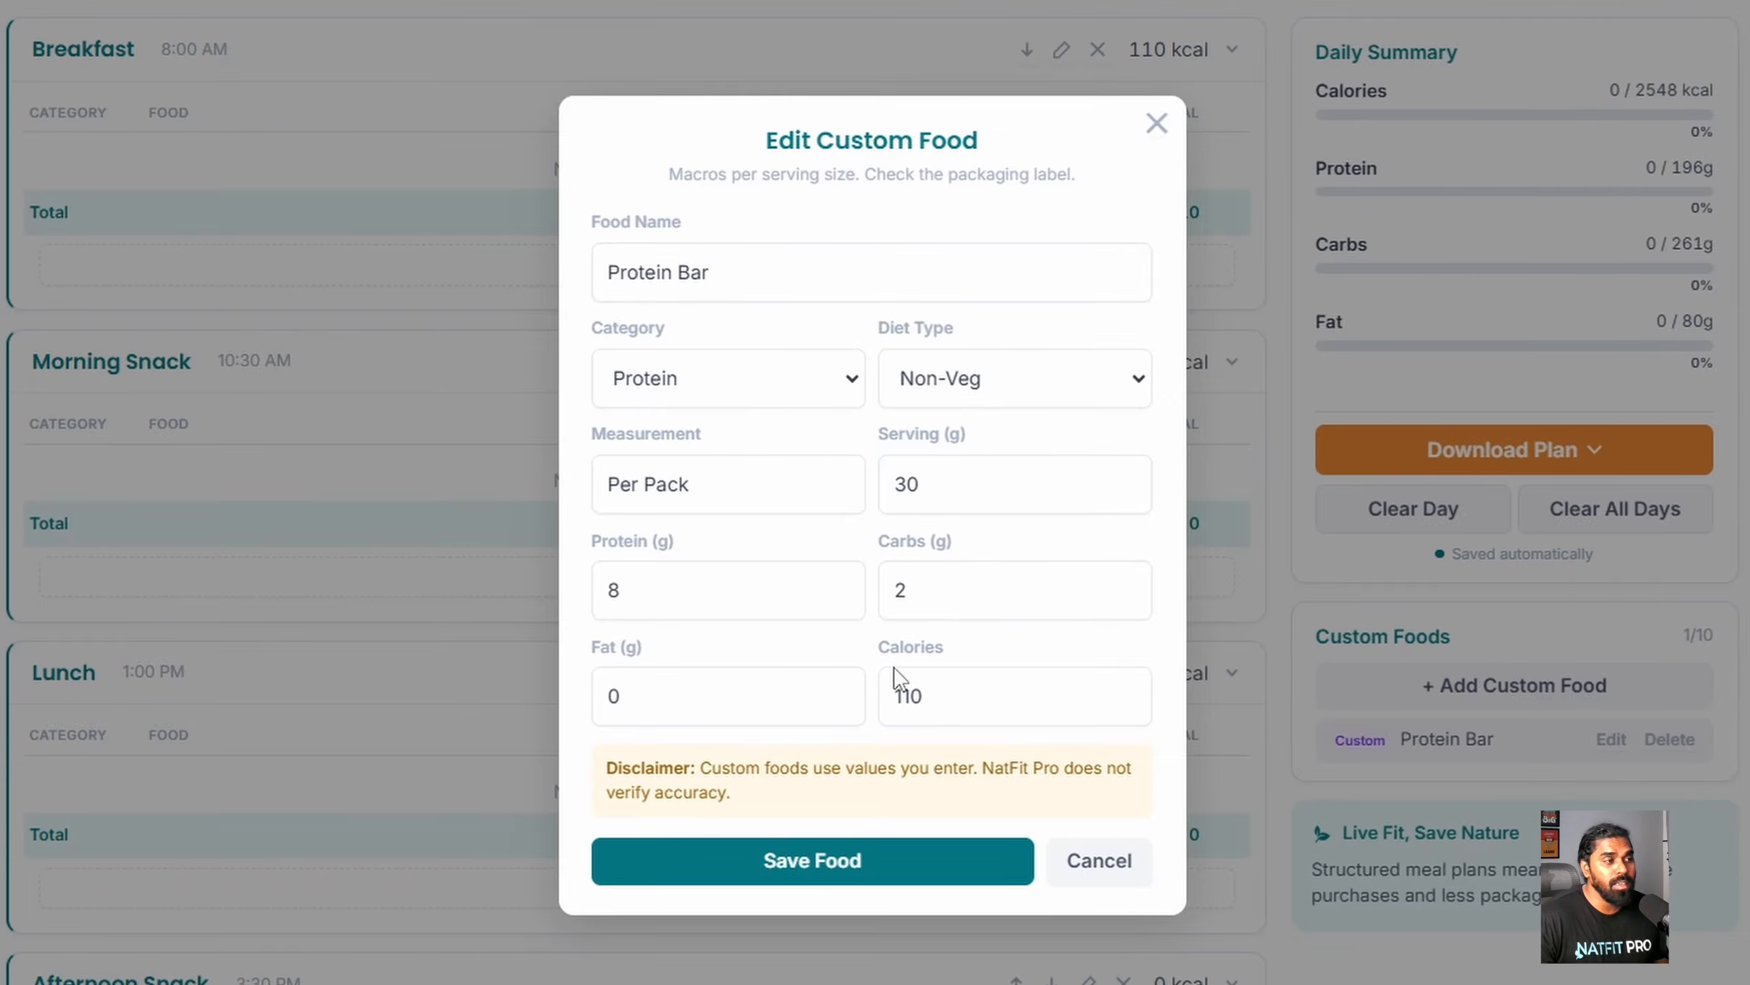
pyautogui.click(879, 875)
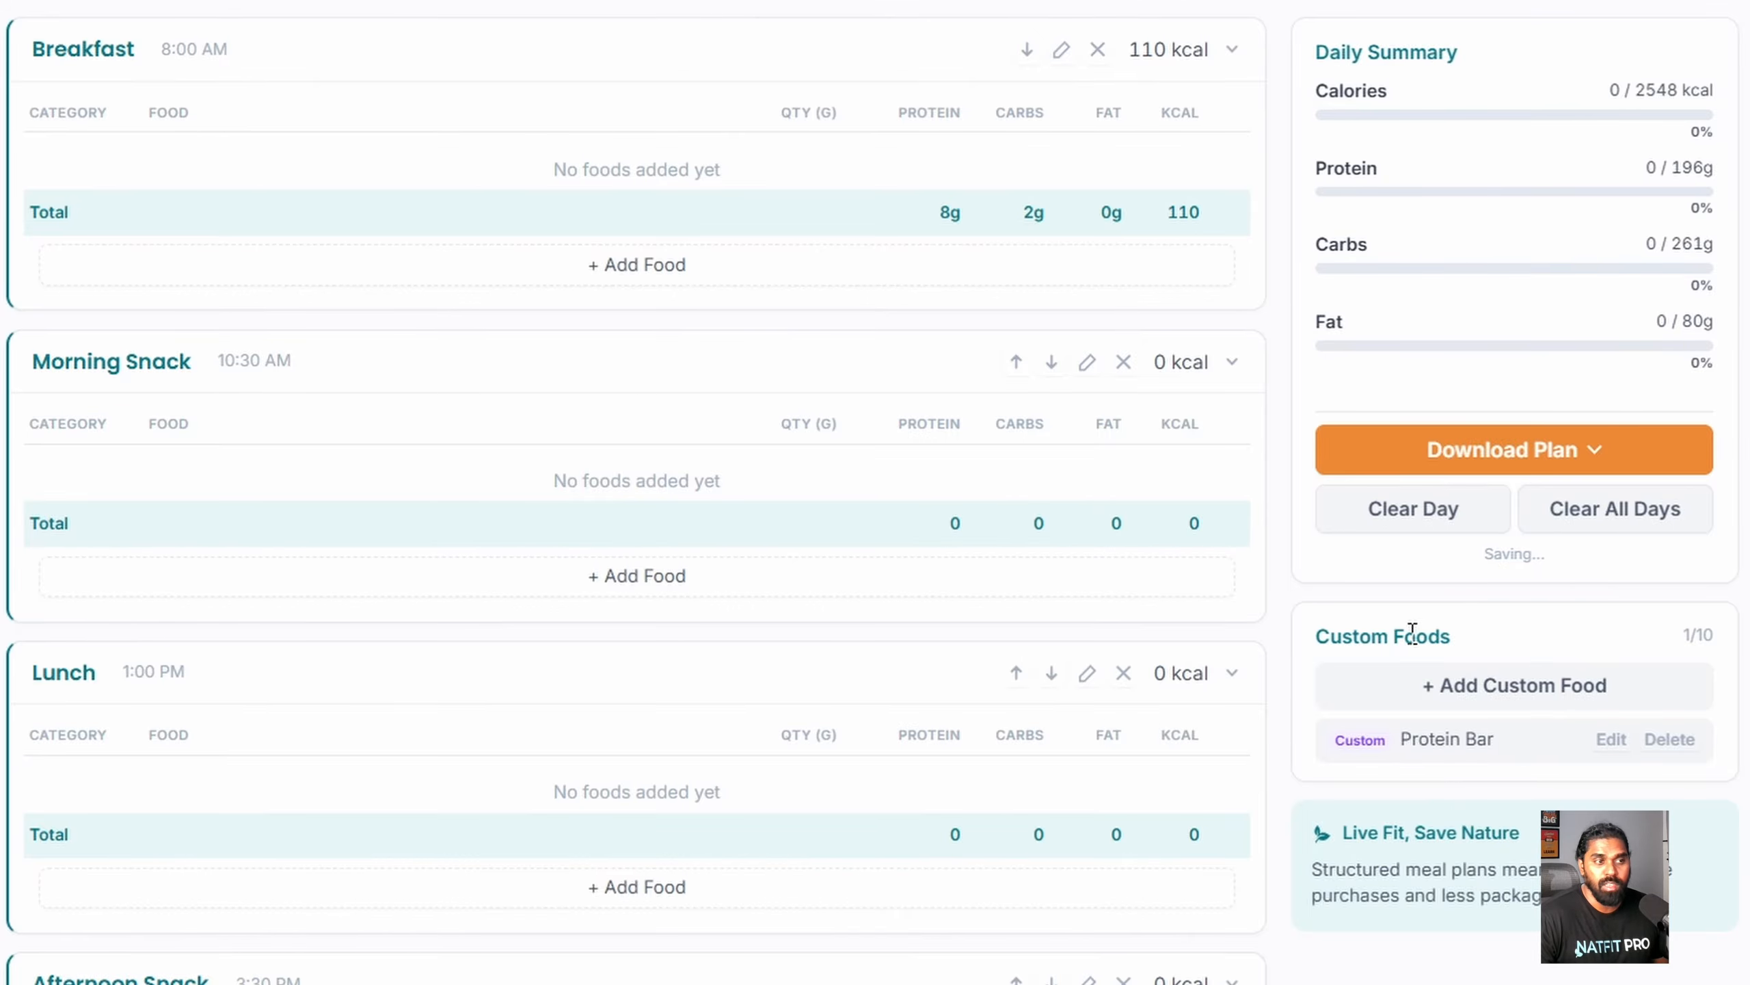
pyautogui.moveTo(1681, 634); pyautogui.dragTo(1714, 632)
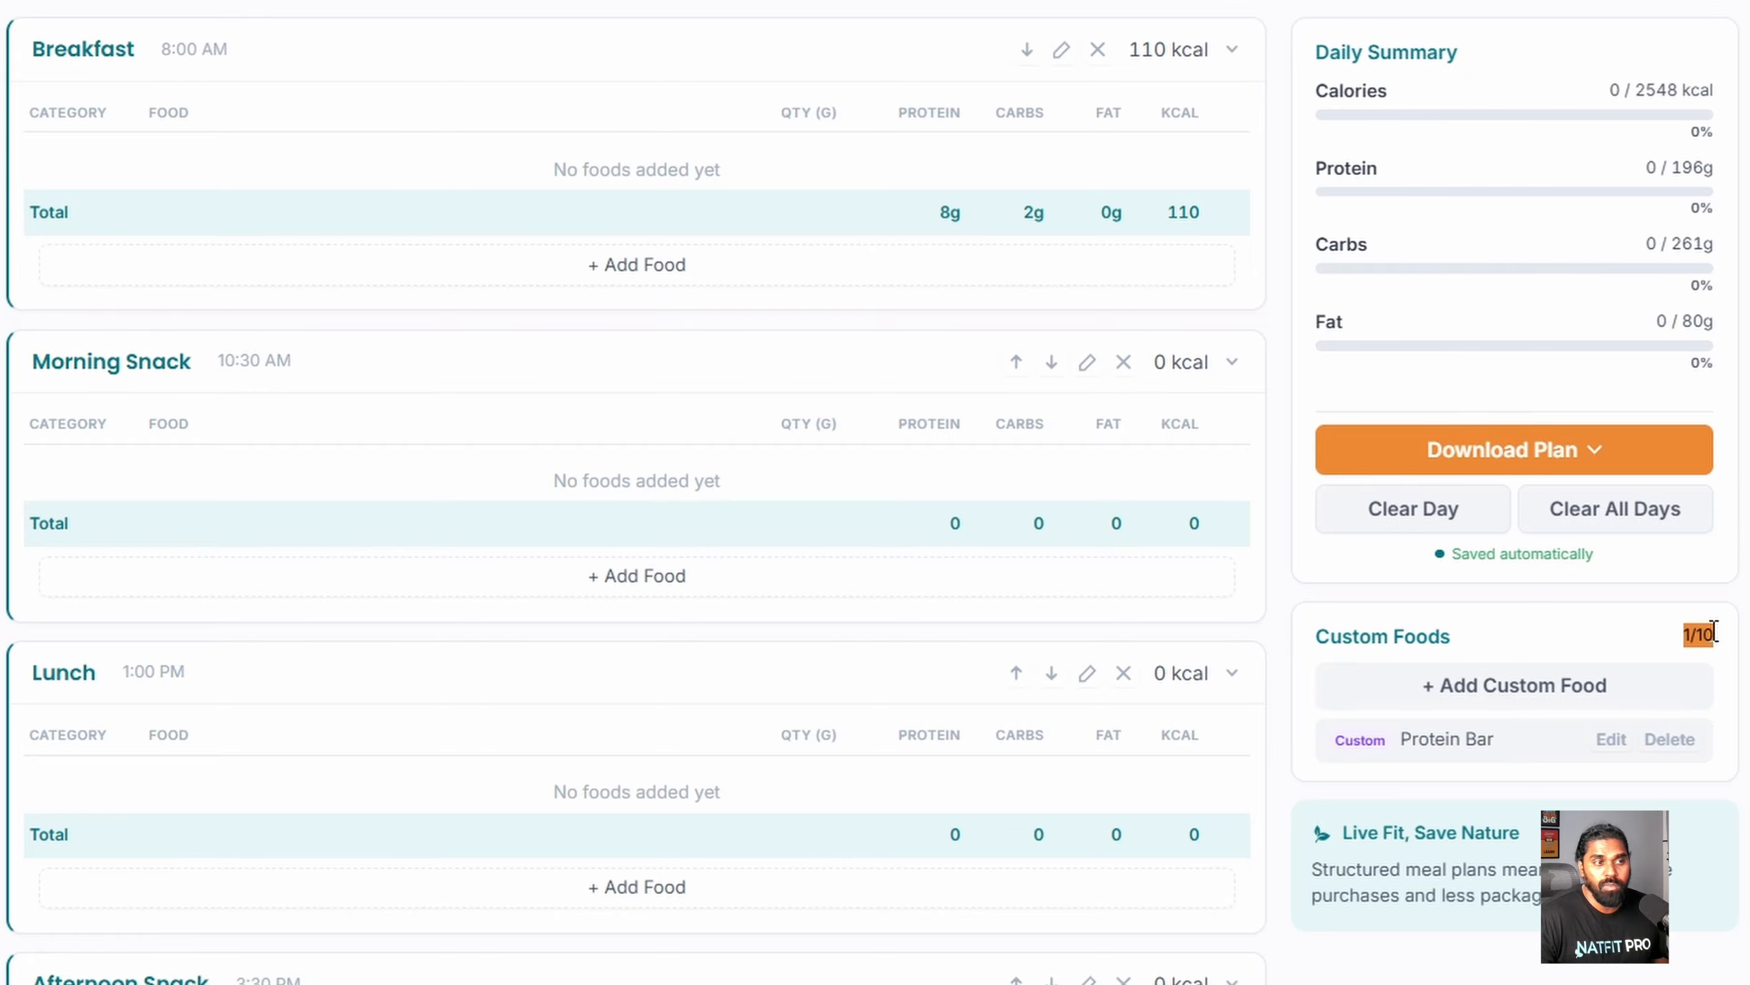
pyautogui.click(1626, 869)
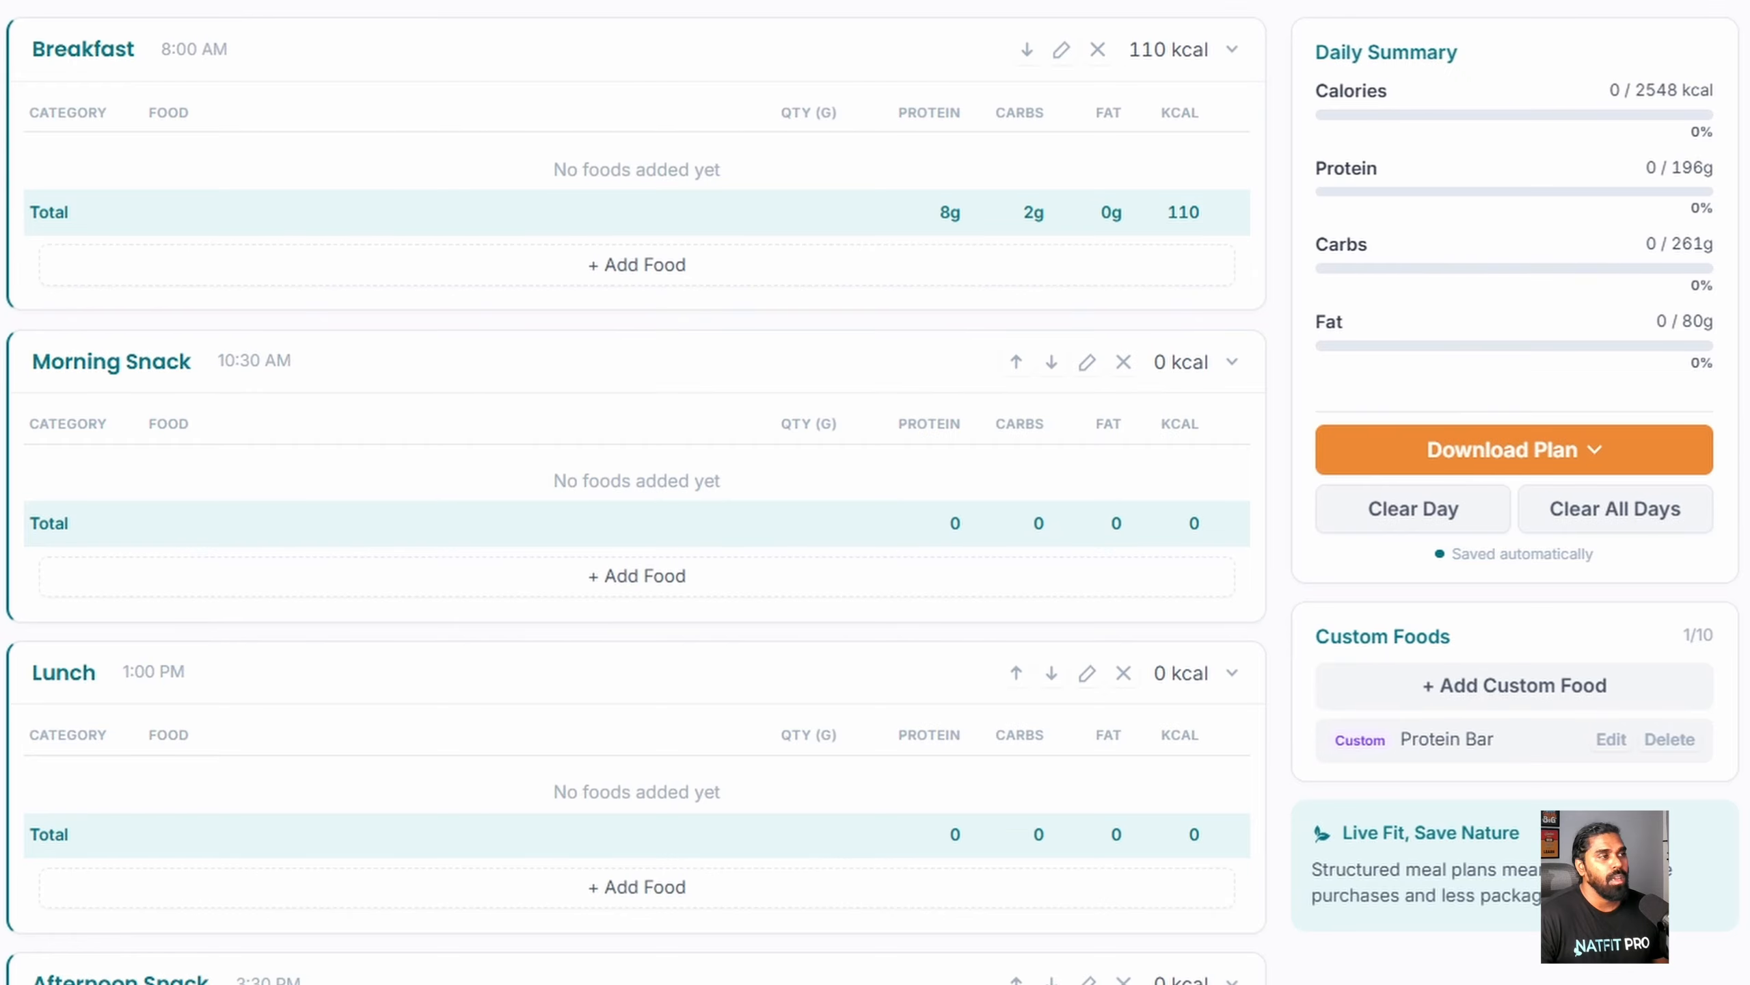
# Step: Add the custom Protein Bar (Per Pack) from the Protein category to Monday's Breakfast
pyautogui.click(634, 271)
pyautogui.click(101, 164)
pyautogui.click(95, 236)
pyautogui.click(211, 166)
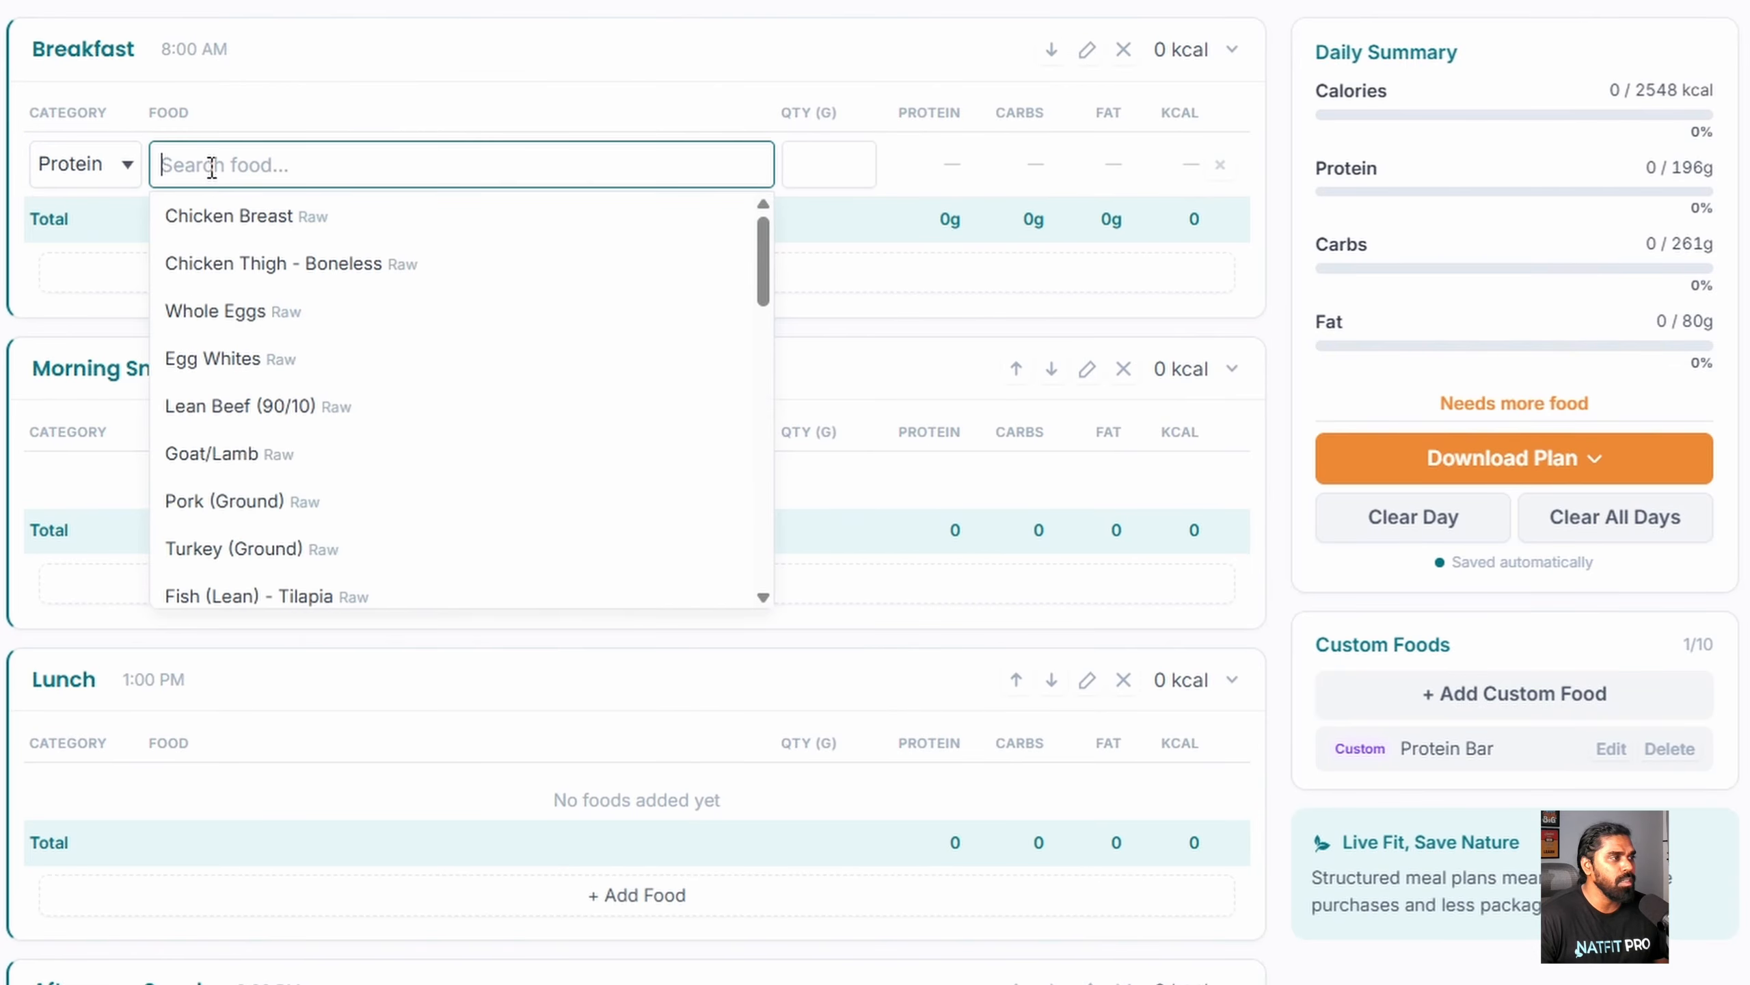
pyautogui.scroll(-10, 497, 339)
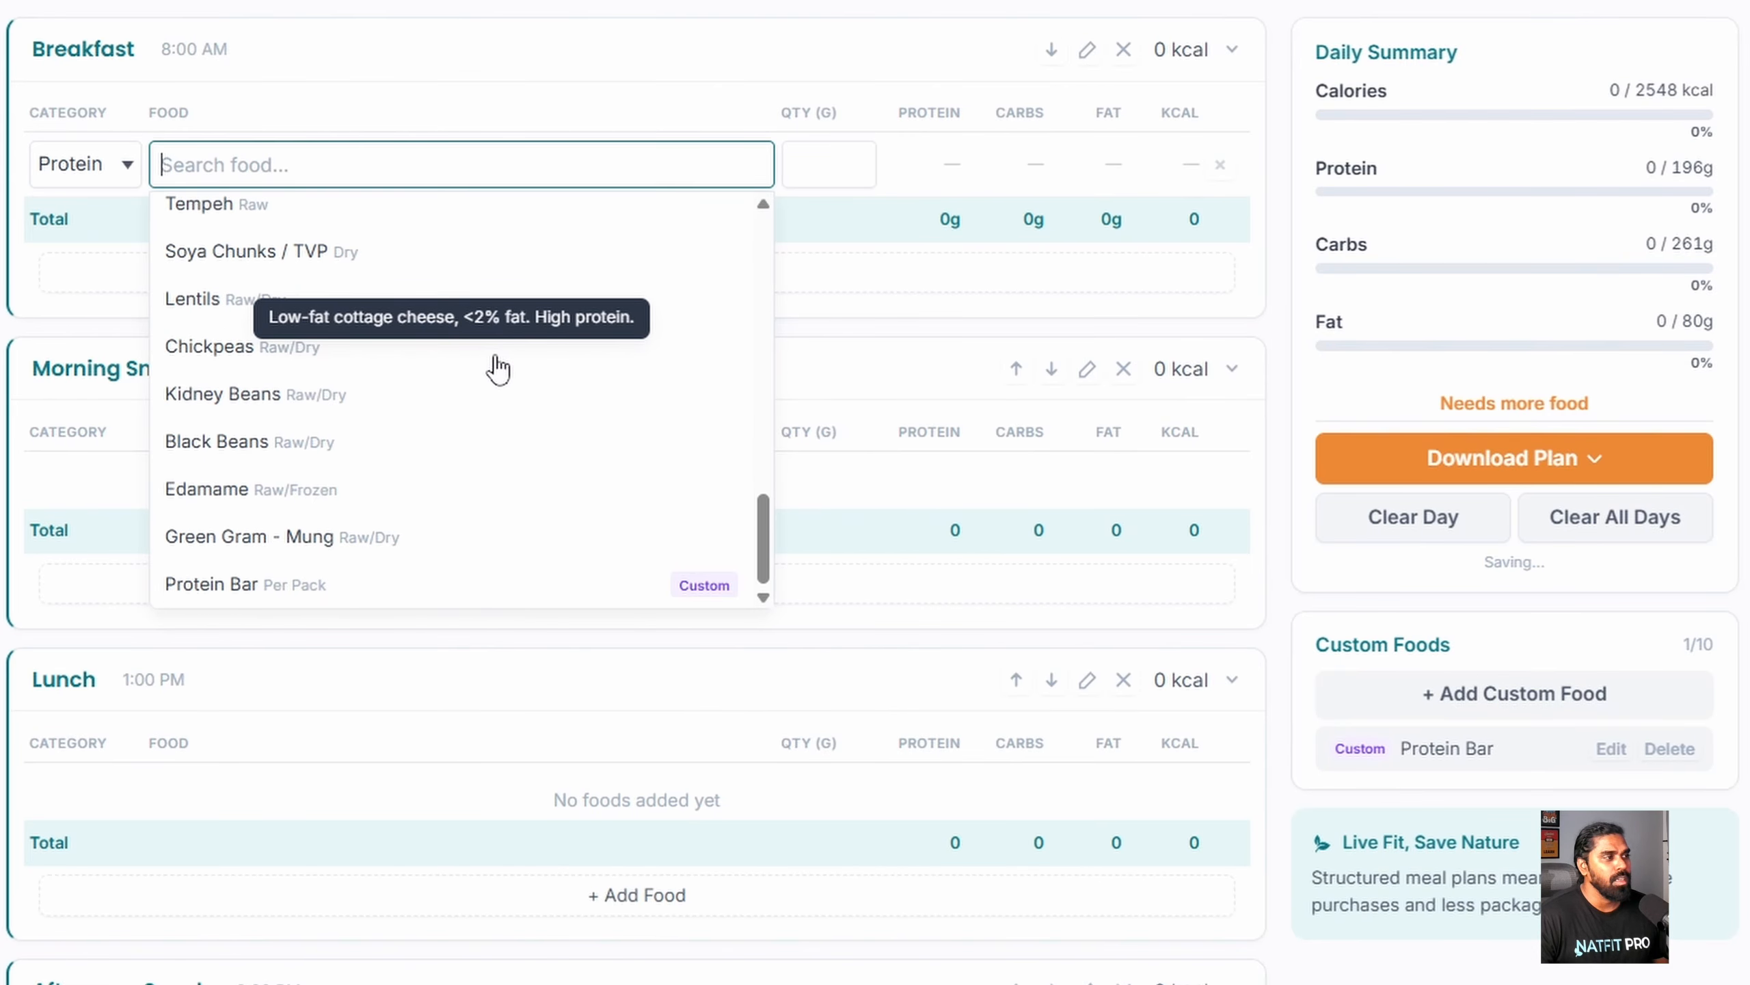
pyautogui.click(446, 593)
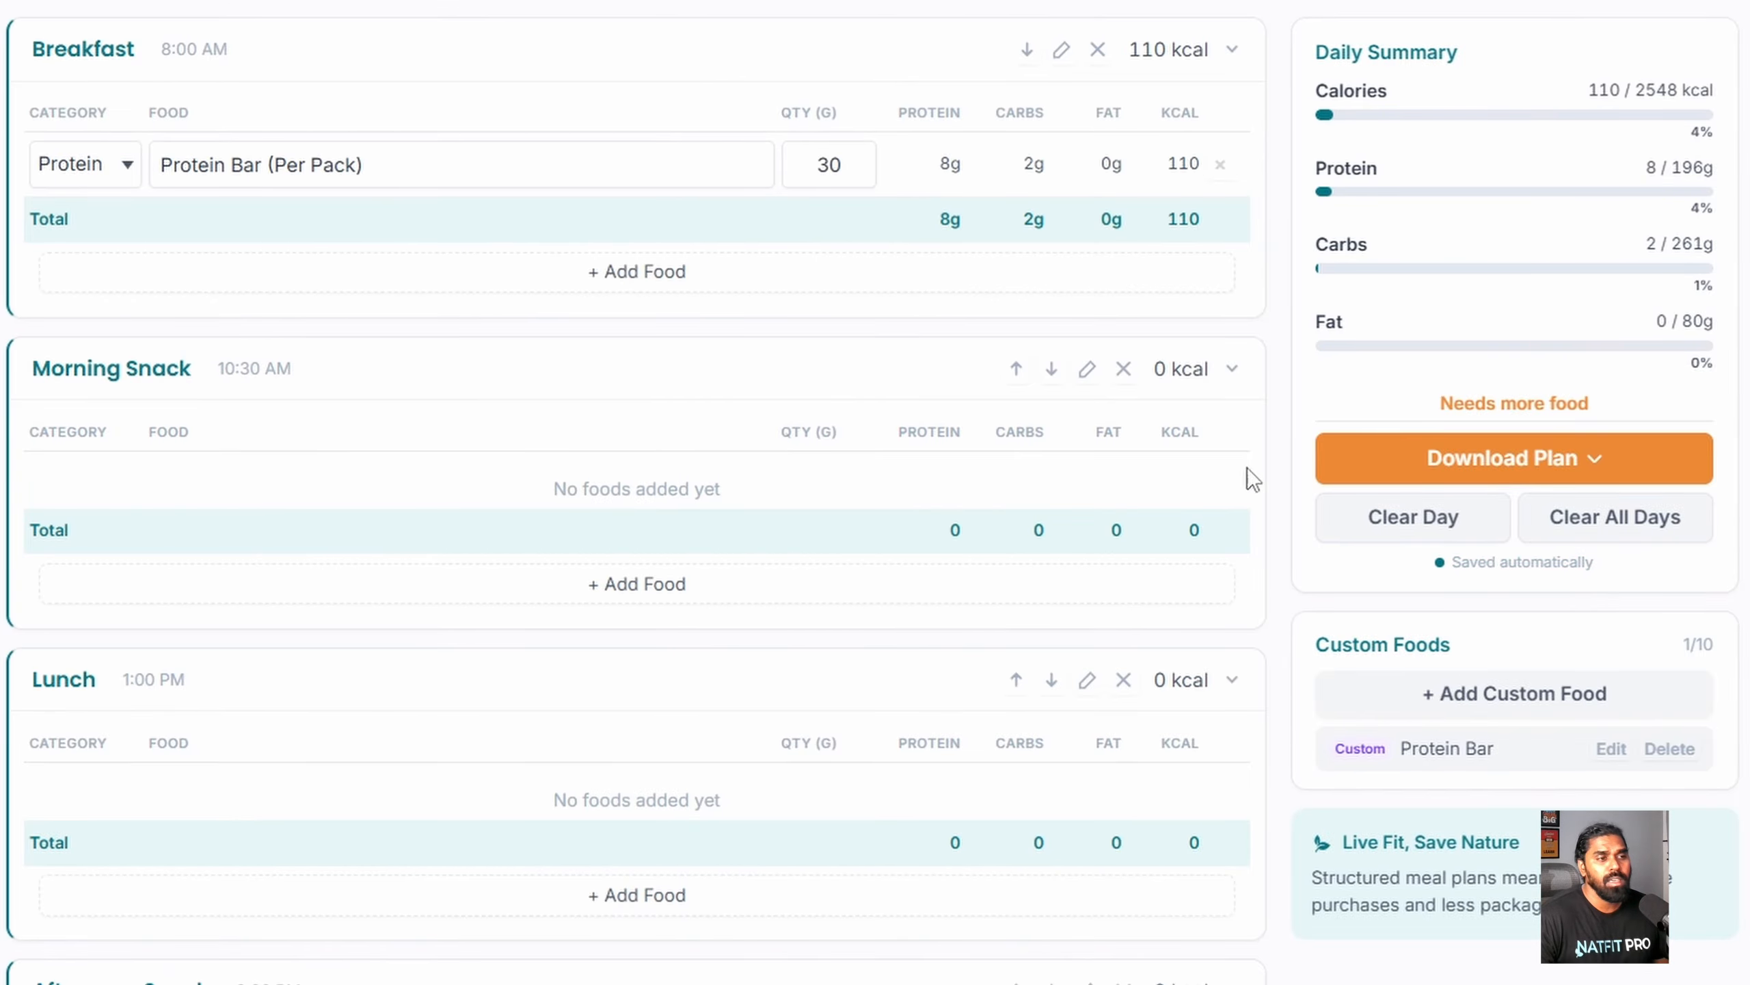
# Step: Set the Protein Bar quantity in Monday's Breakfast to 100 g
pyautogui.click(1608, 747)
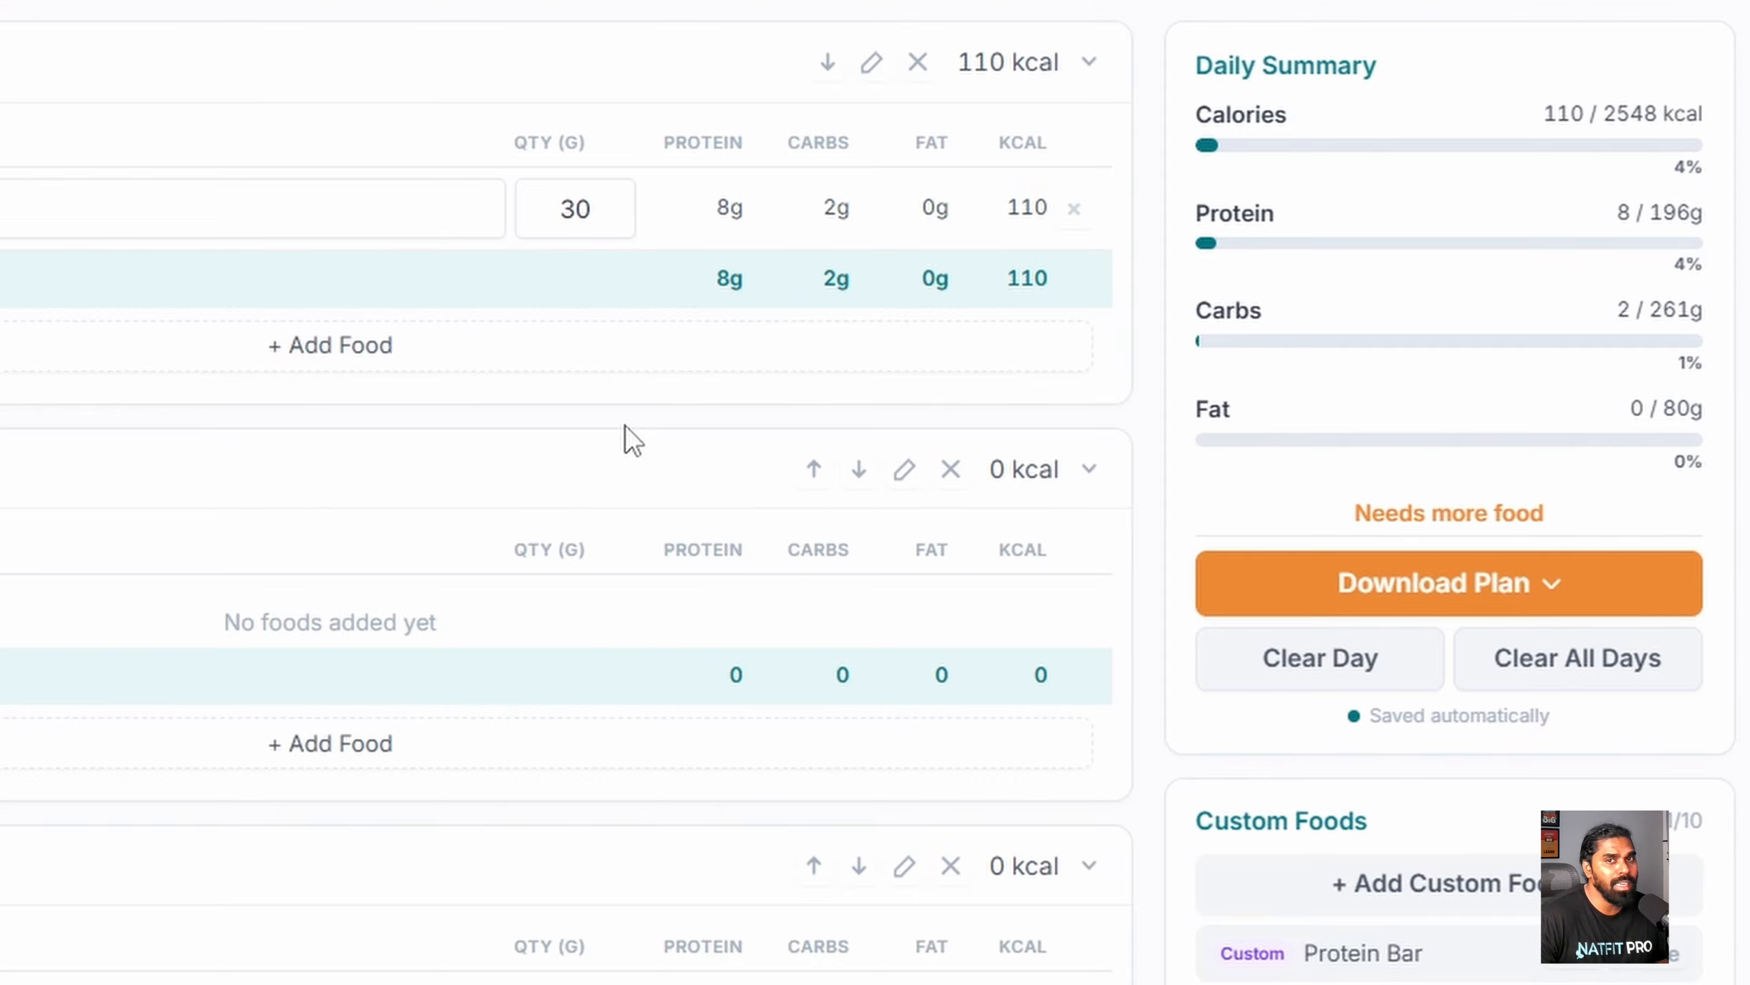
pyautogui.doubleClick(597, 216)
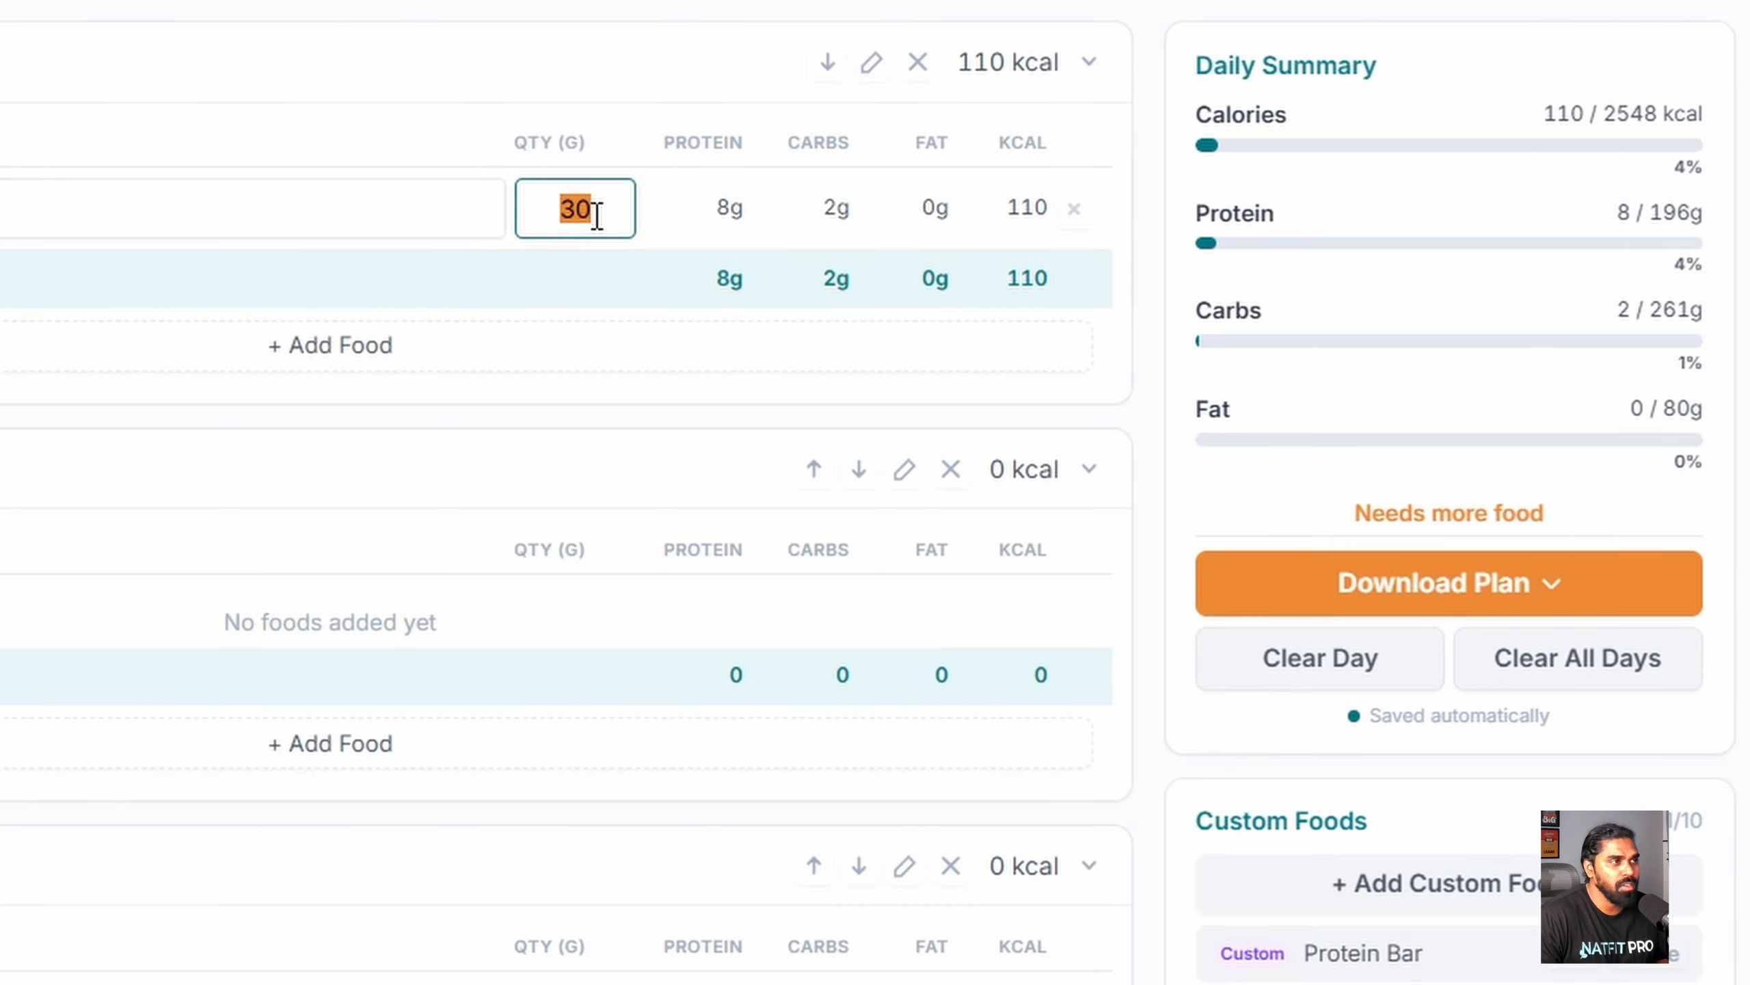
pyautogui.write('100')
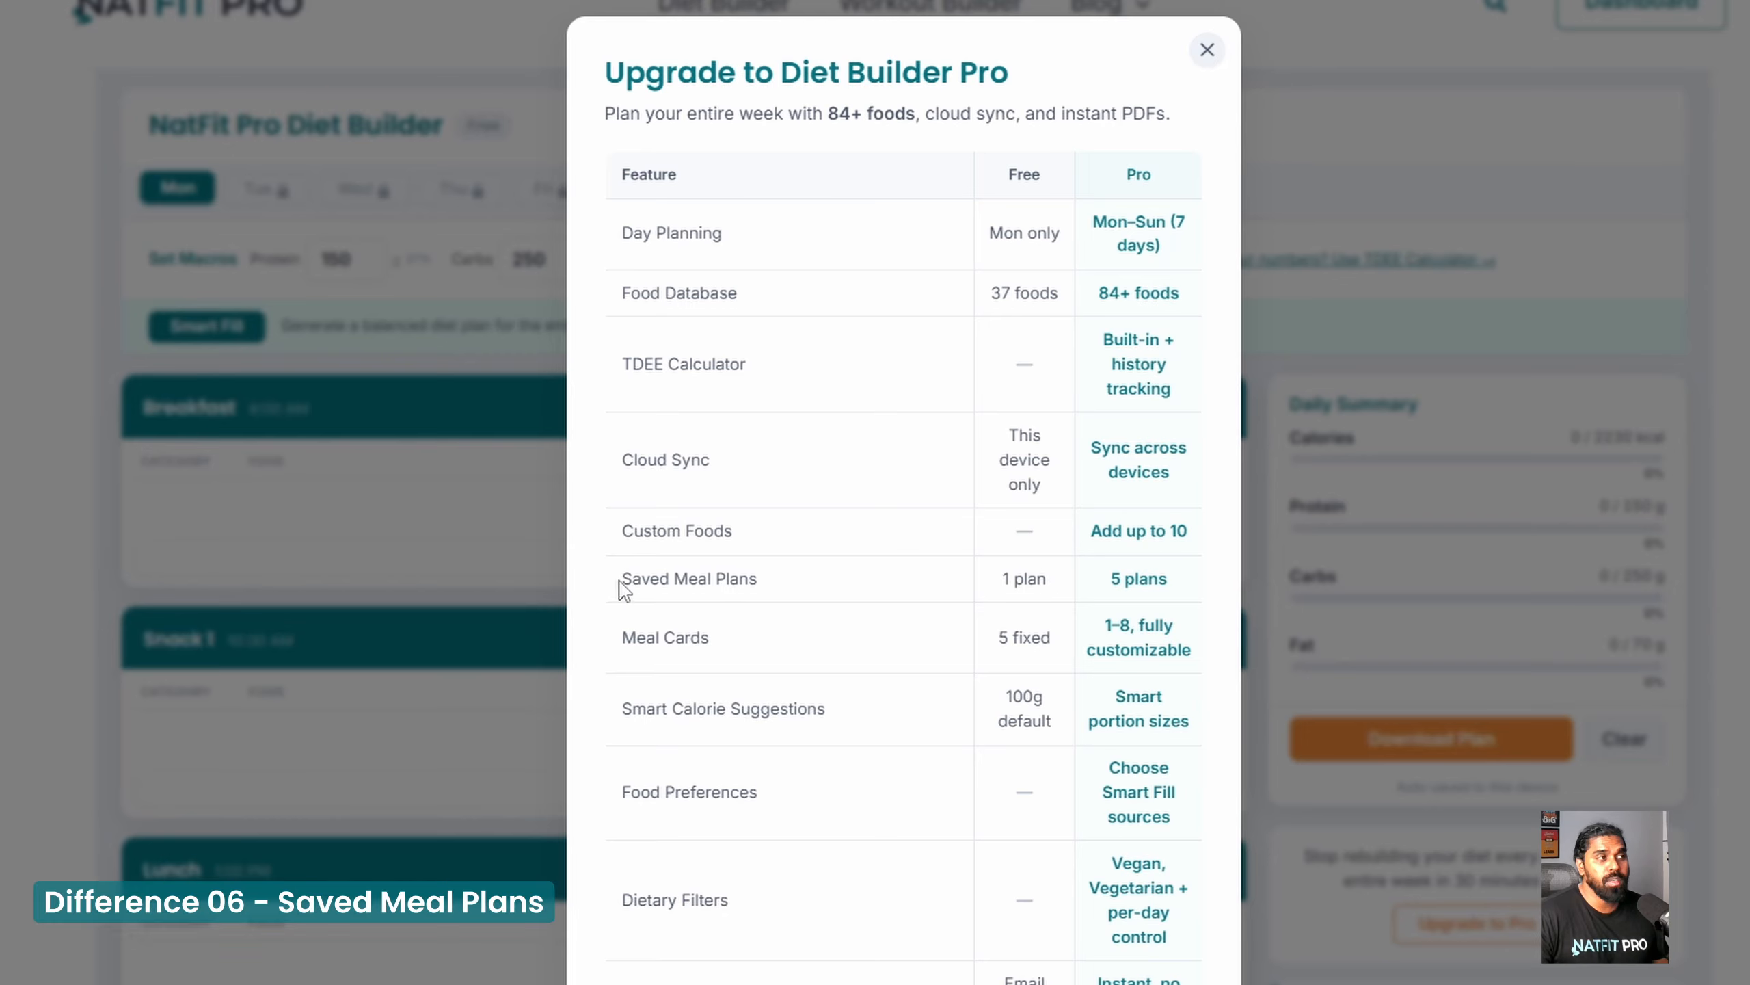
# Step: Compare the free and Pro allowances for Saved Meal Plans in the upgrade comparison table
pyautogui.moveTo(620, 578); pyautogui.dragTo(800, 562)
pyautogui.click(864, 586)
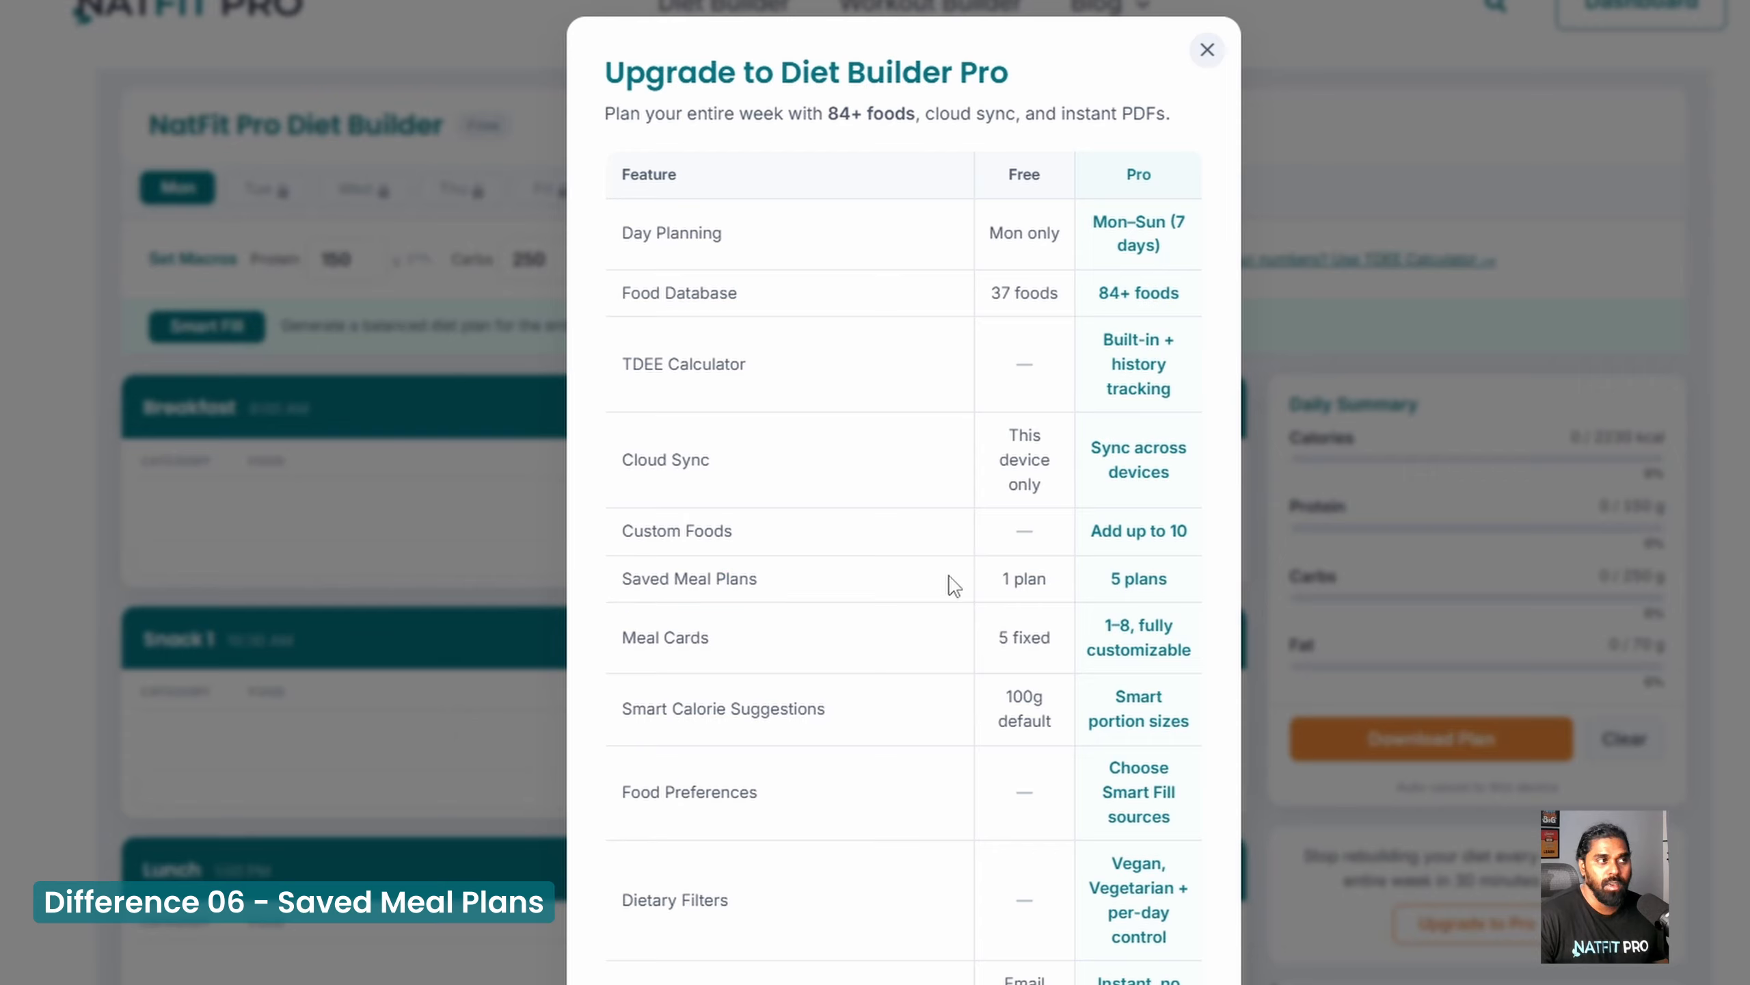
pyautogui.moveTo(1000, 587); pyautogui.dragTo(1180, 594)
pyautogui.click(1105, 590)
pyautogui.click(1187, 590)
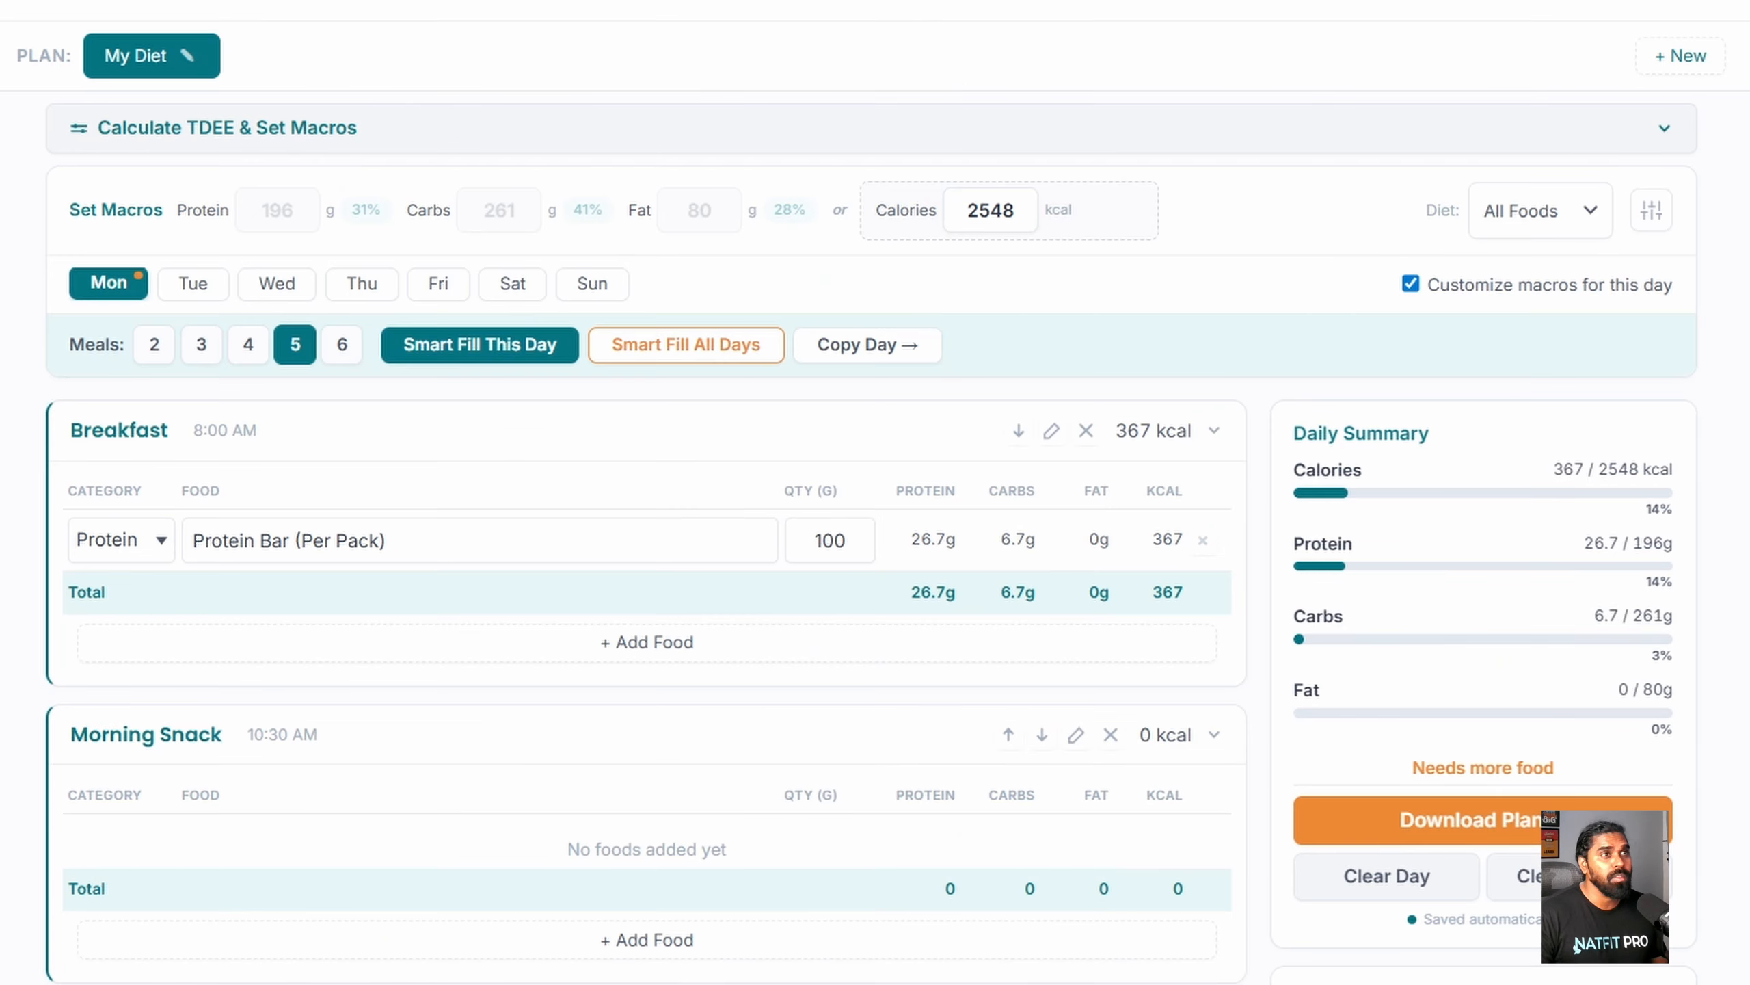
# Step: Create a second diet plan alongside My Diet
pyautogui.click(1677, 63)
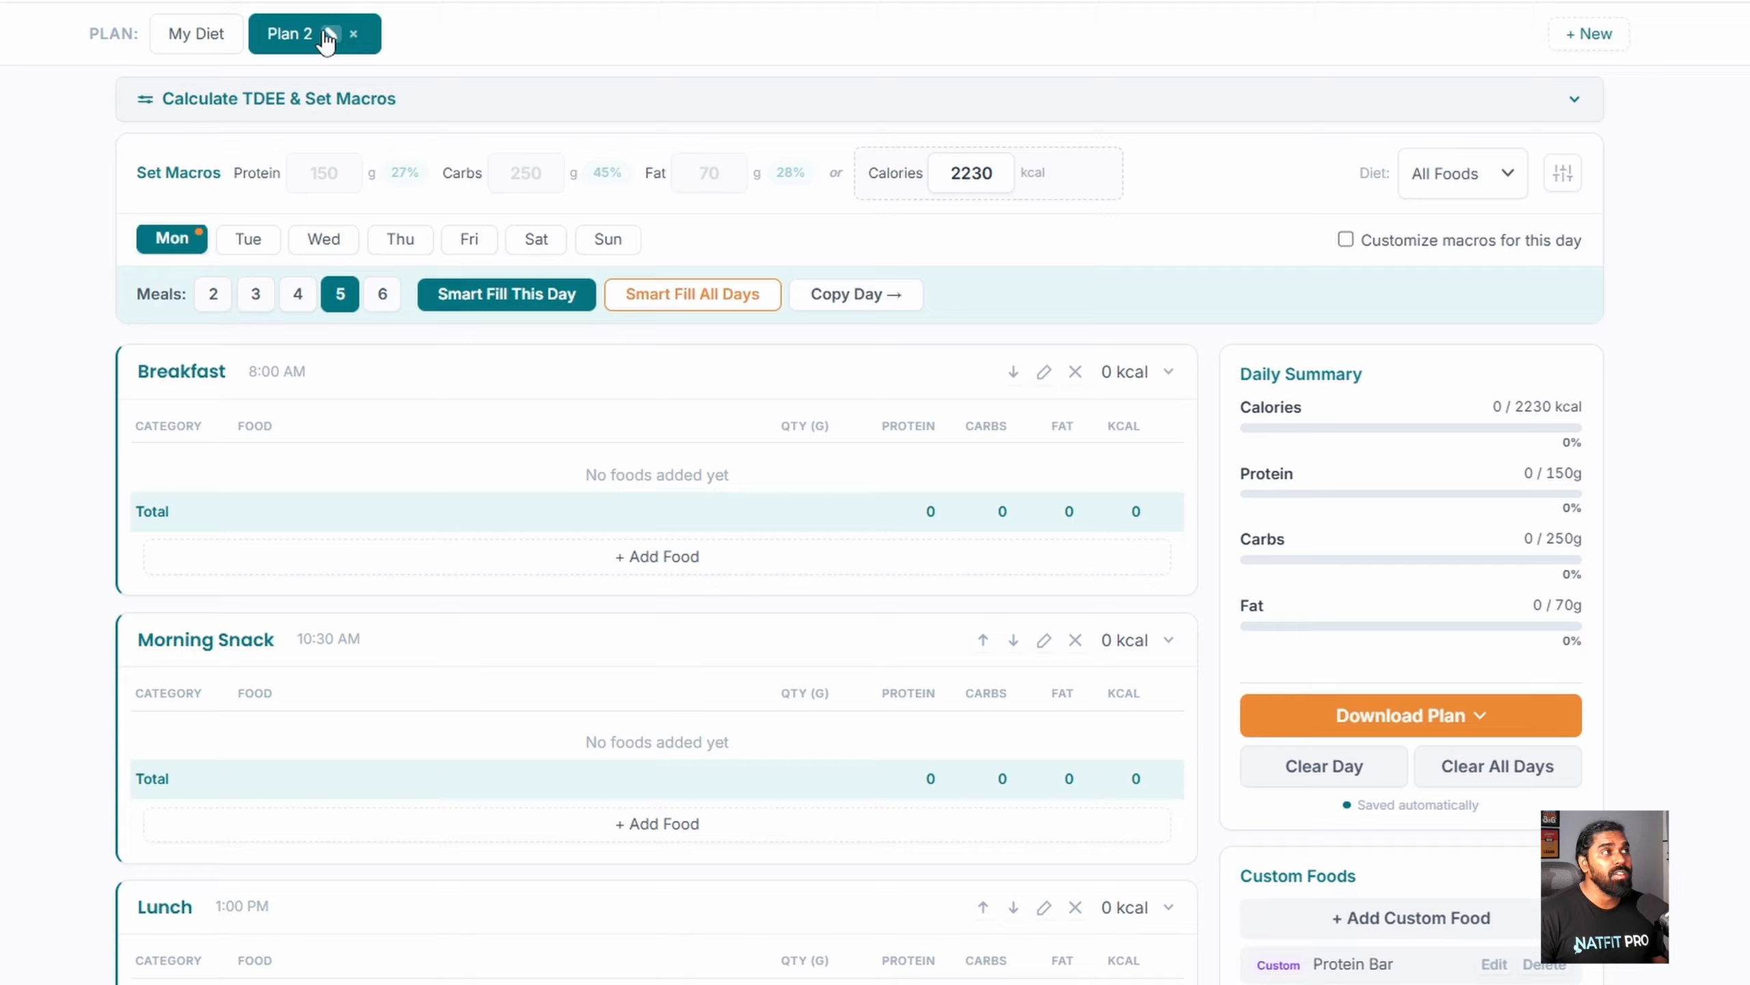
# Step: Rename the second diet plan as Fat Loss
pyautogui.click(285, 56)
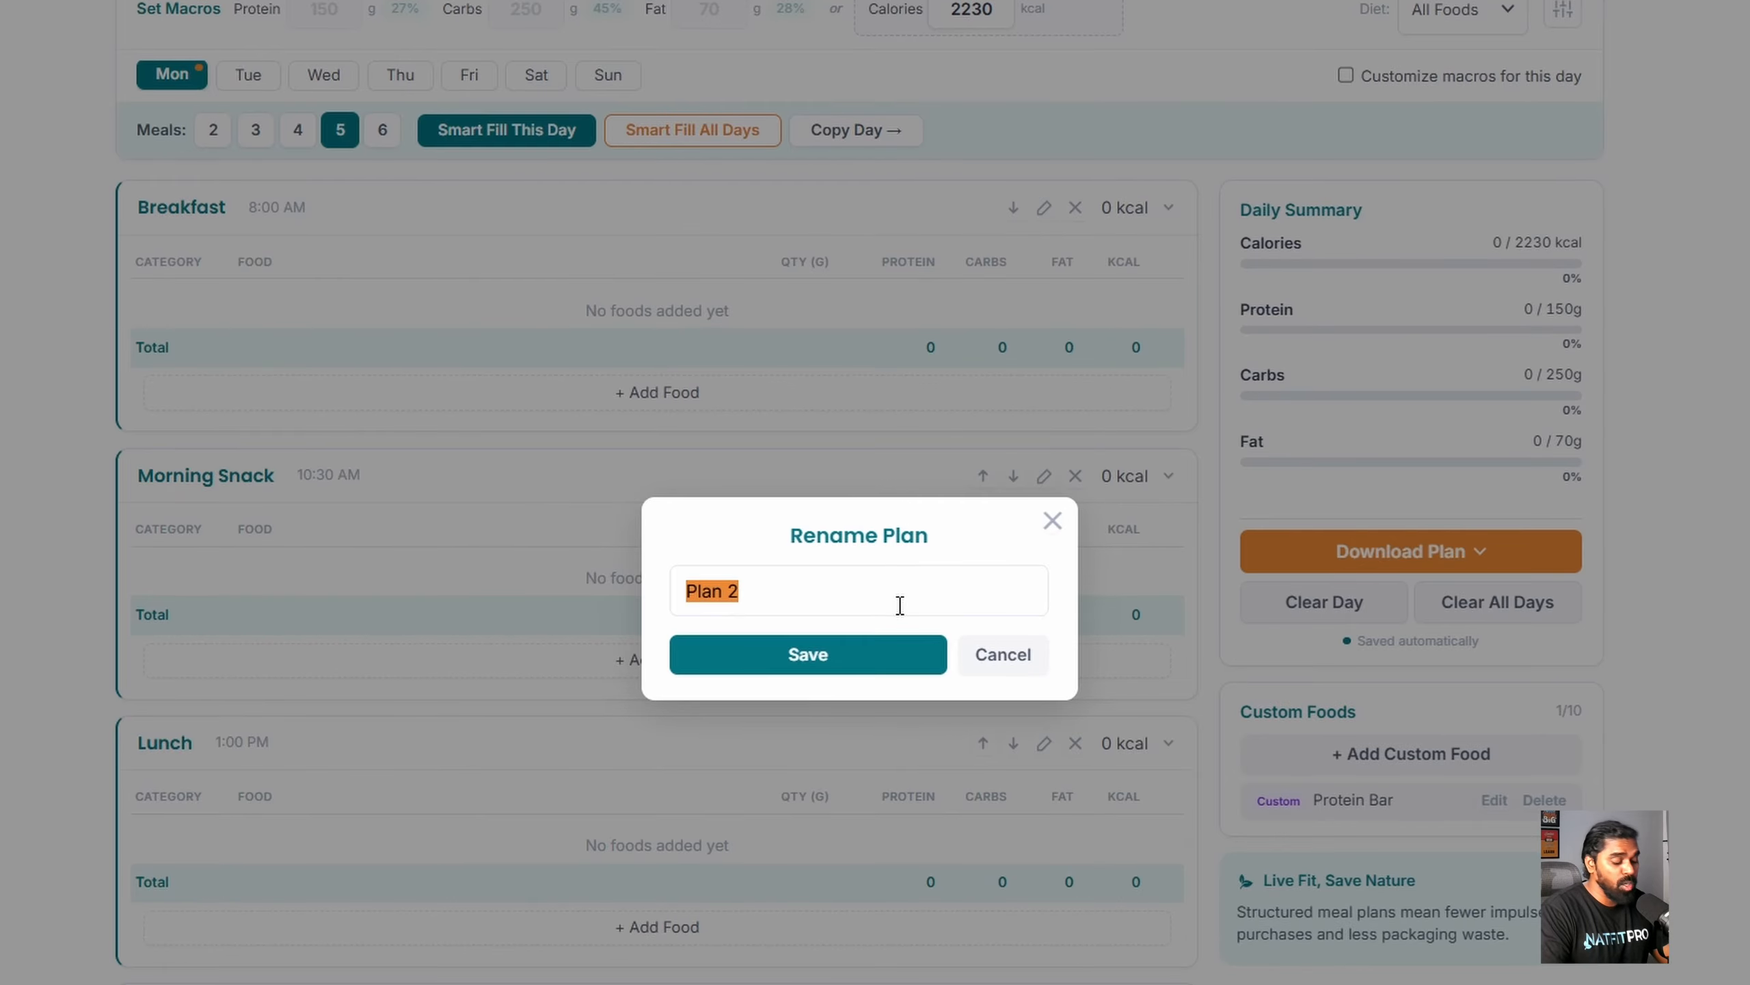
pyautogui.write('Fat Lo')
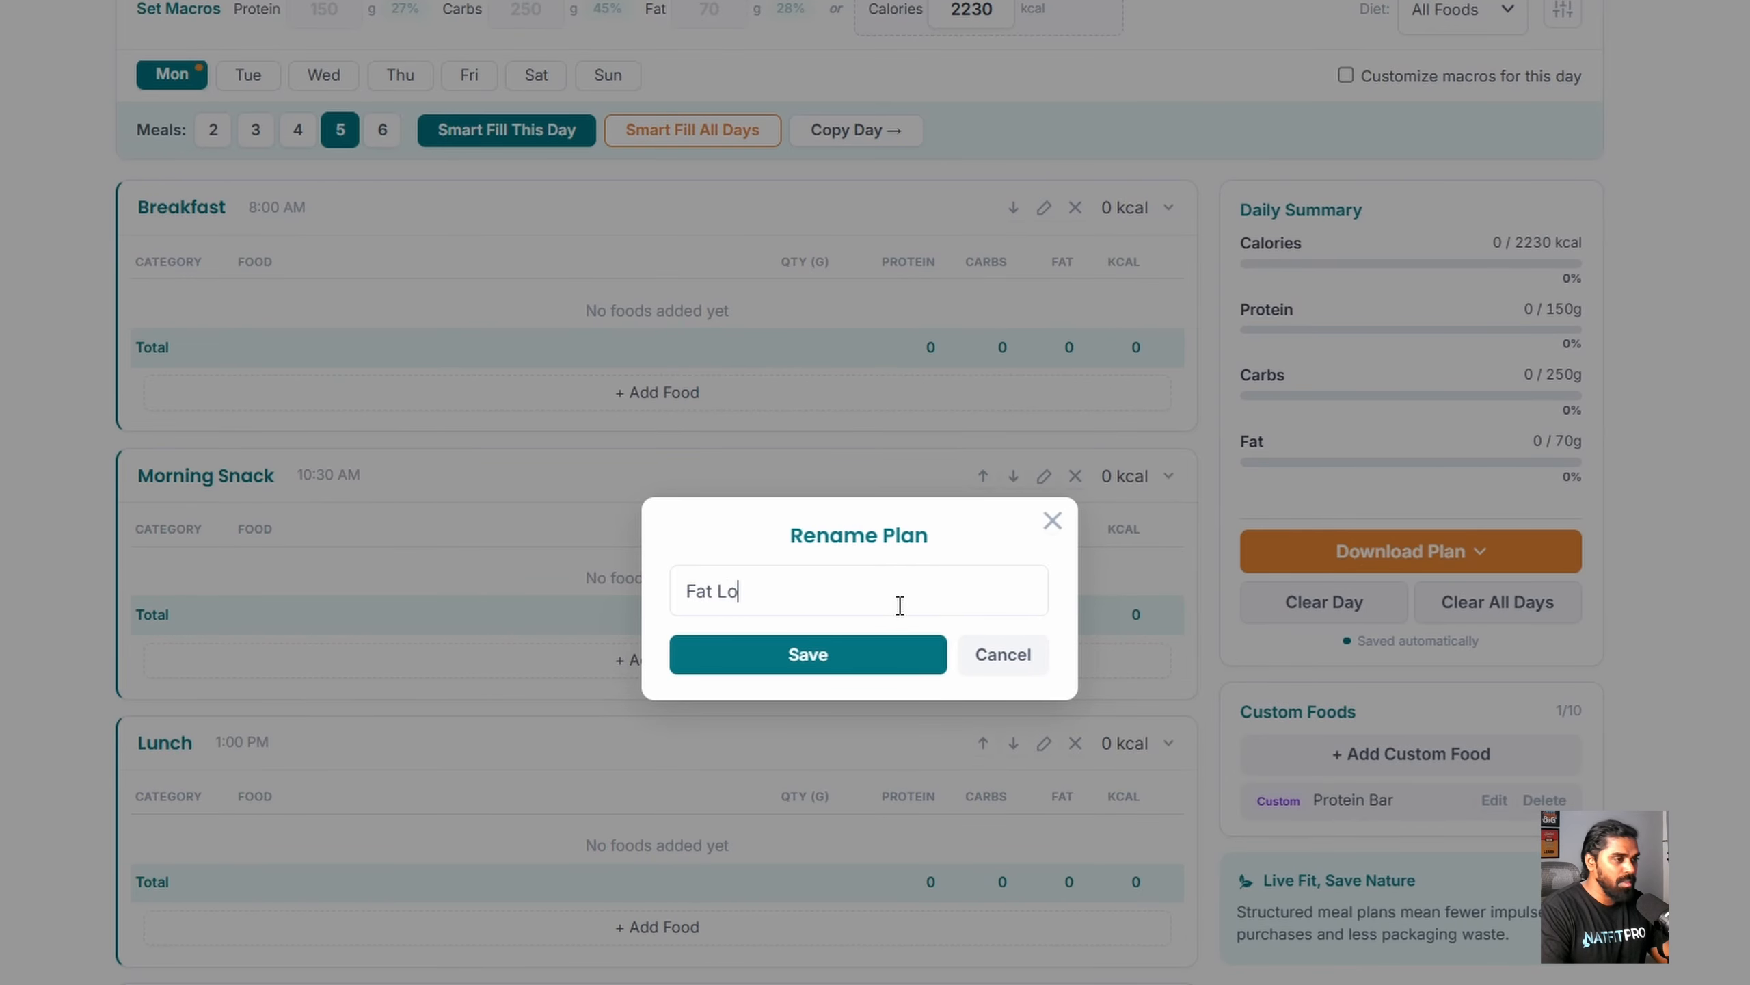
pyautogui.write('ss')
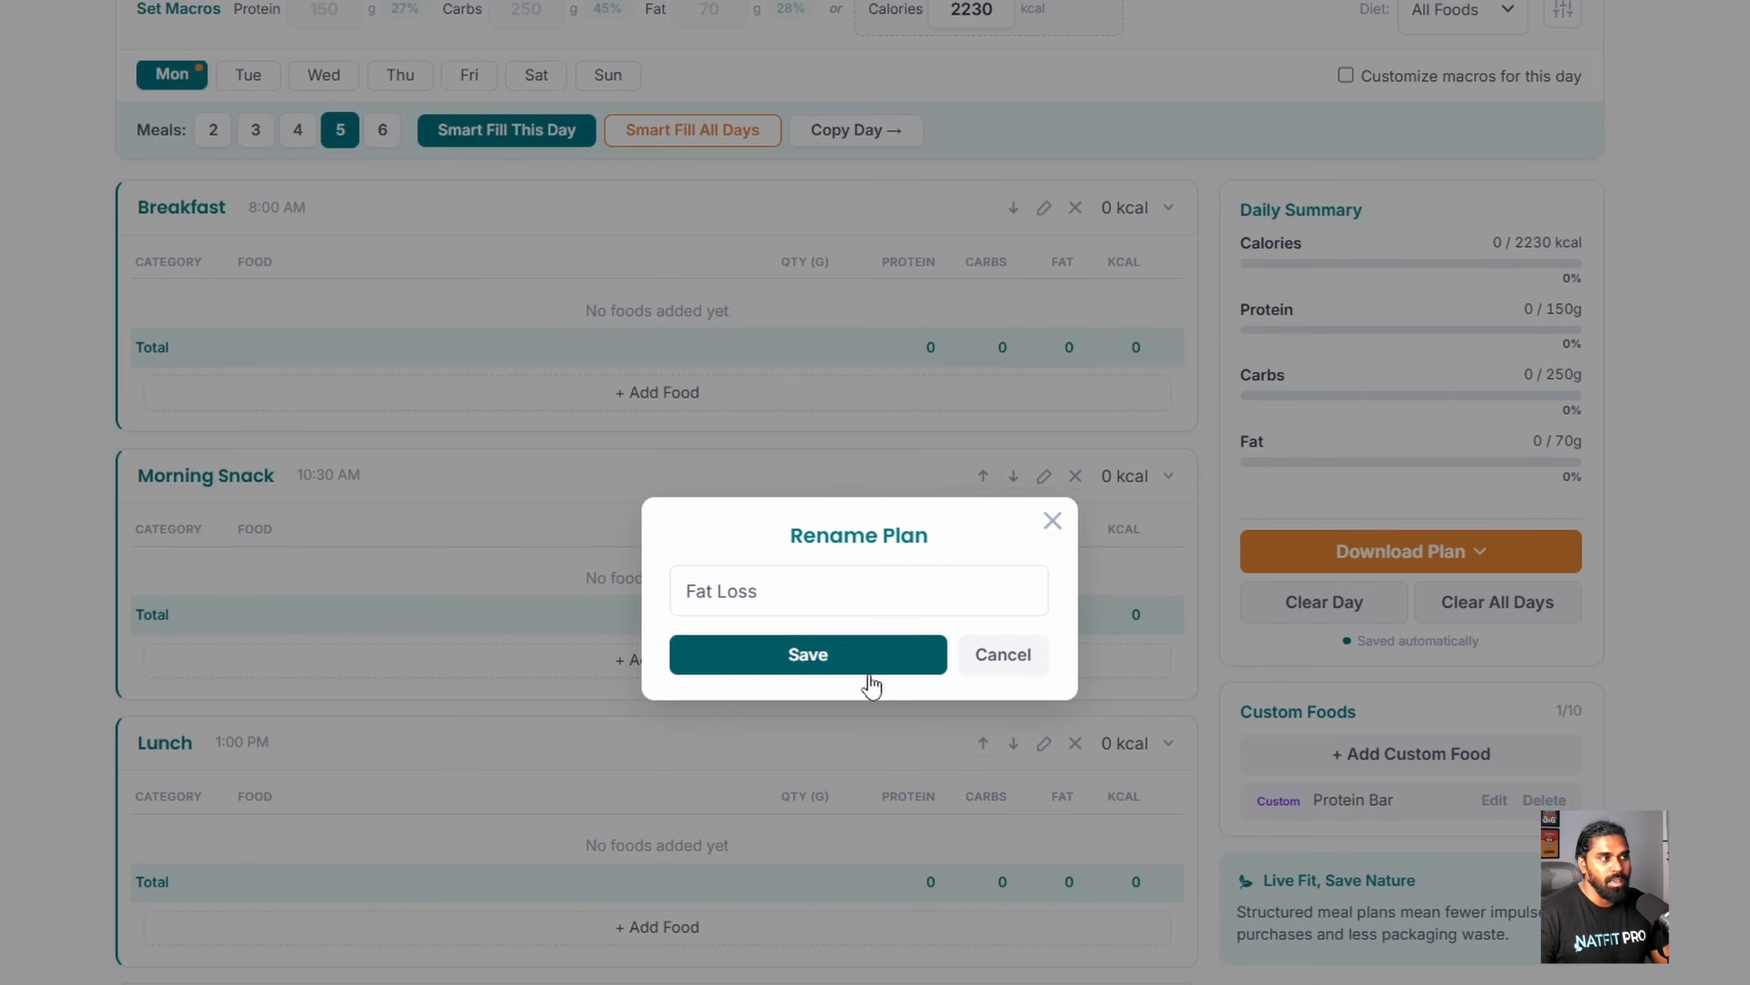
pyautogui.click(861, 662)
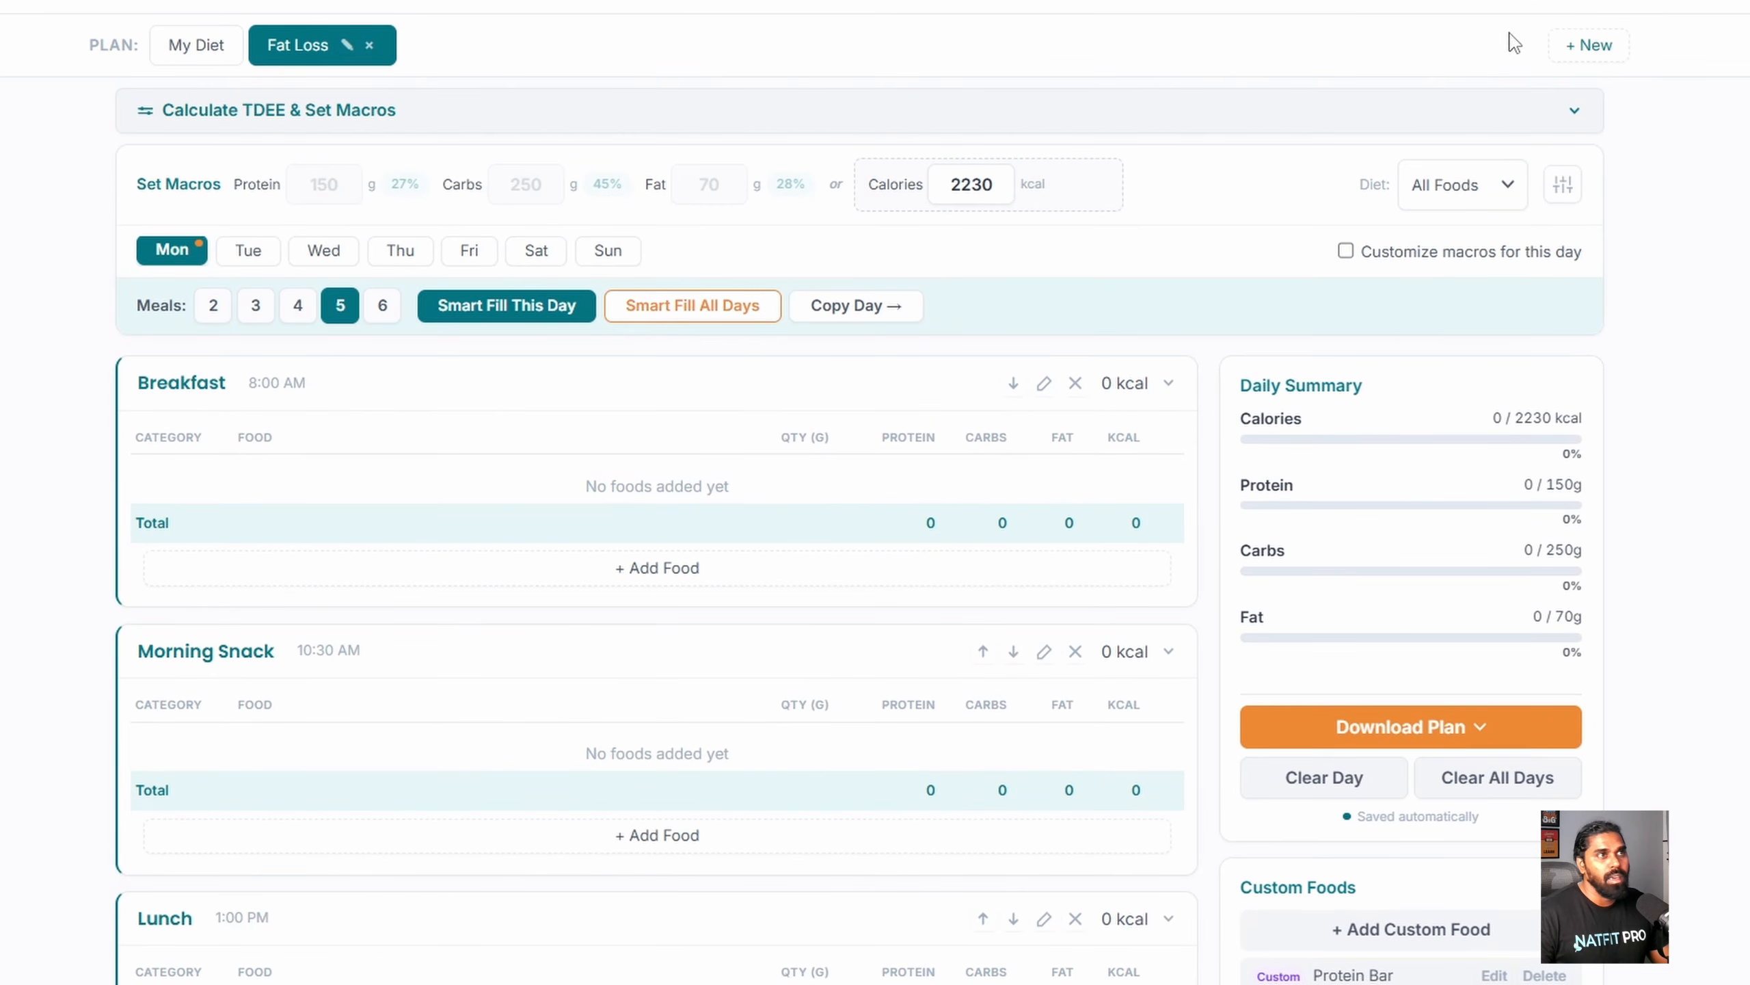
# Step: Create a third diet plan named Muscle Building and look at its TDEE calculator
pyautogui.click(1588, 45)
pyautogui.click(435, 45)
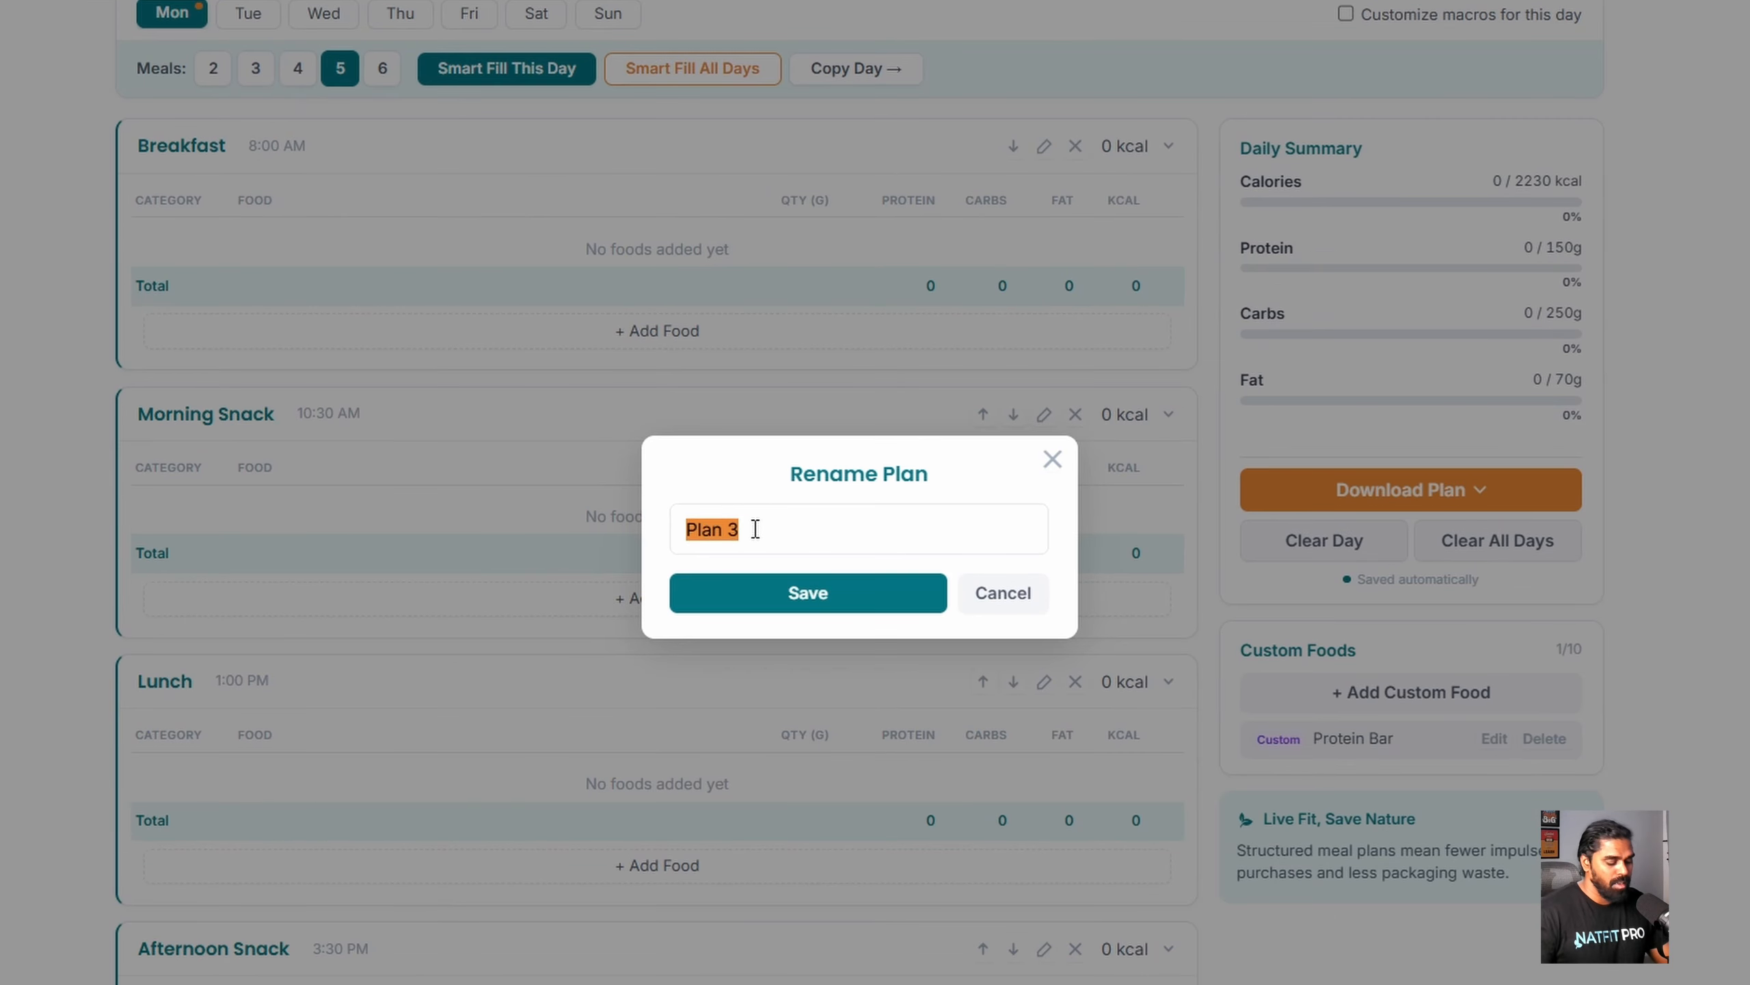
pyautogui.write('Muscle B')
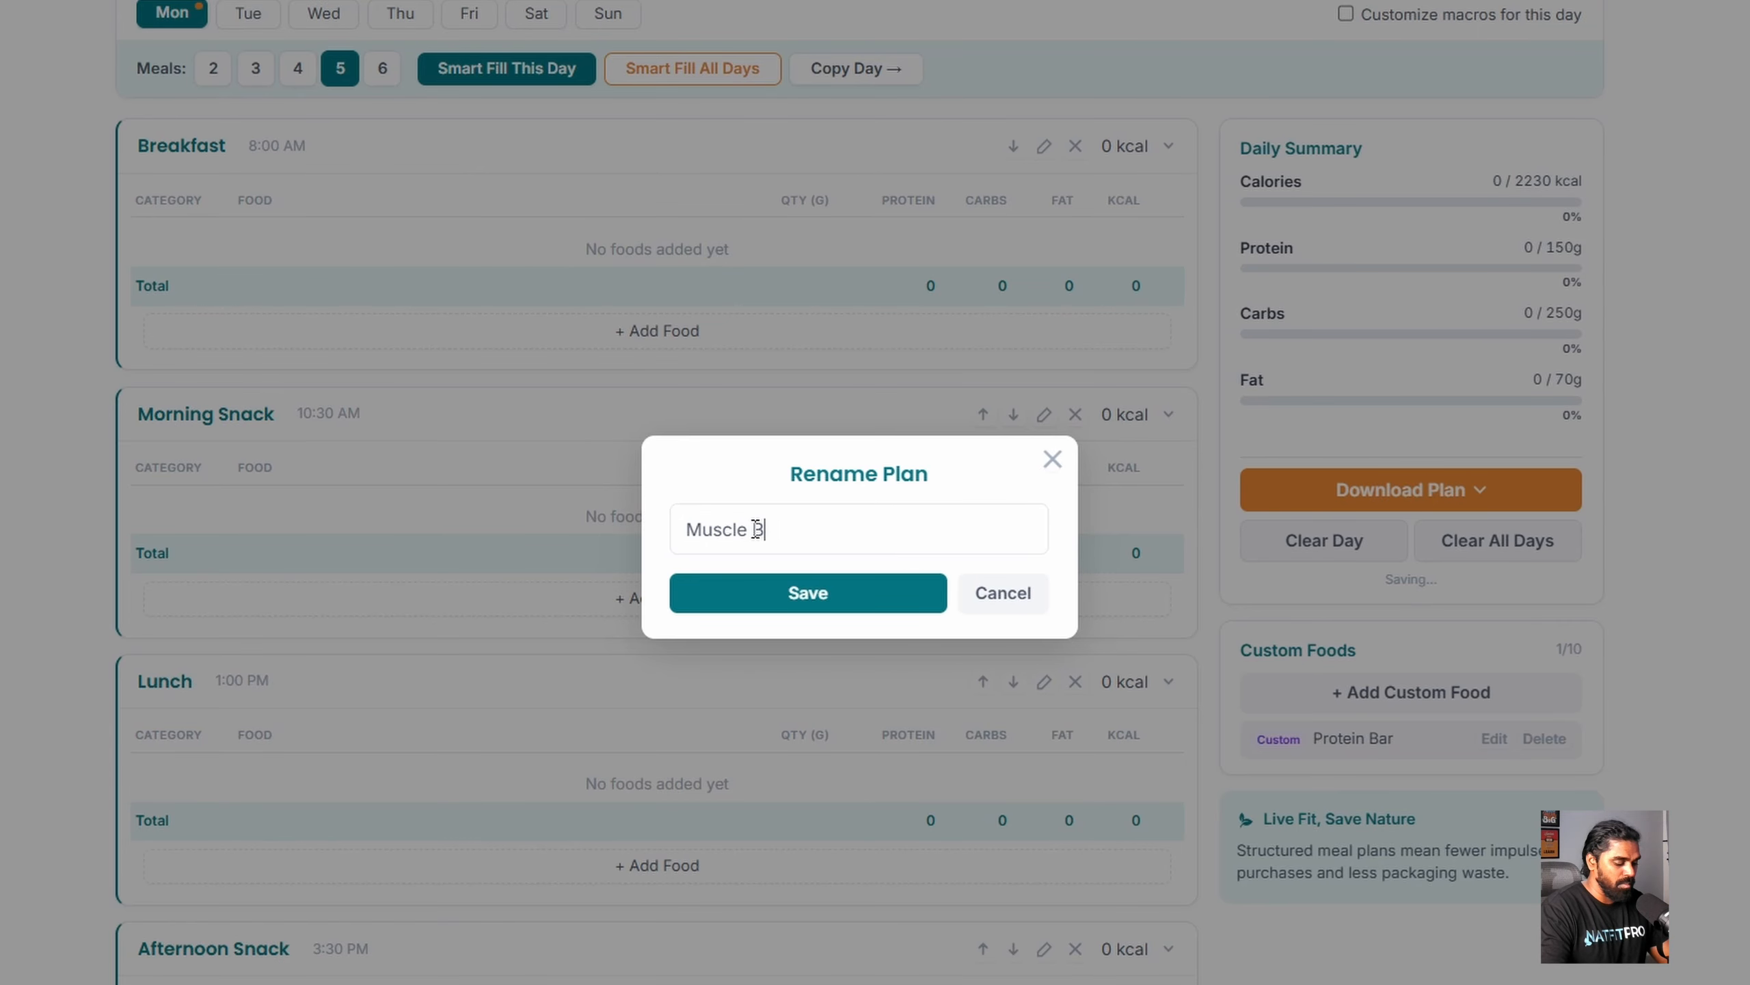
pyautogui.write('uilding')
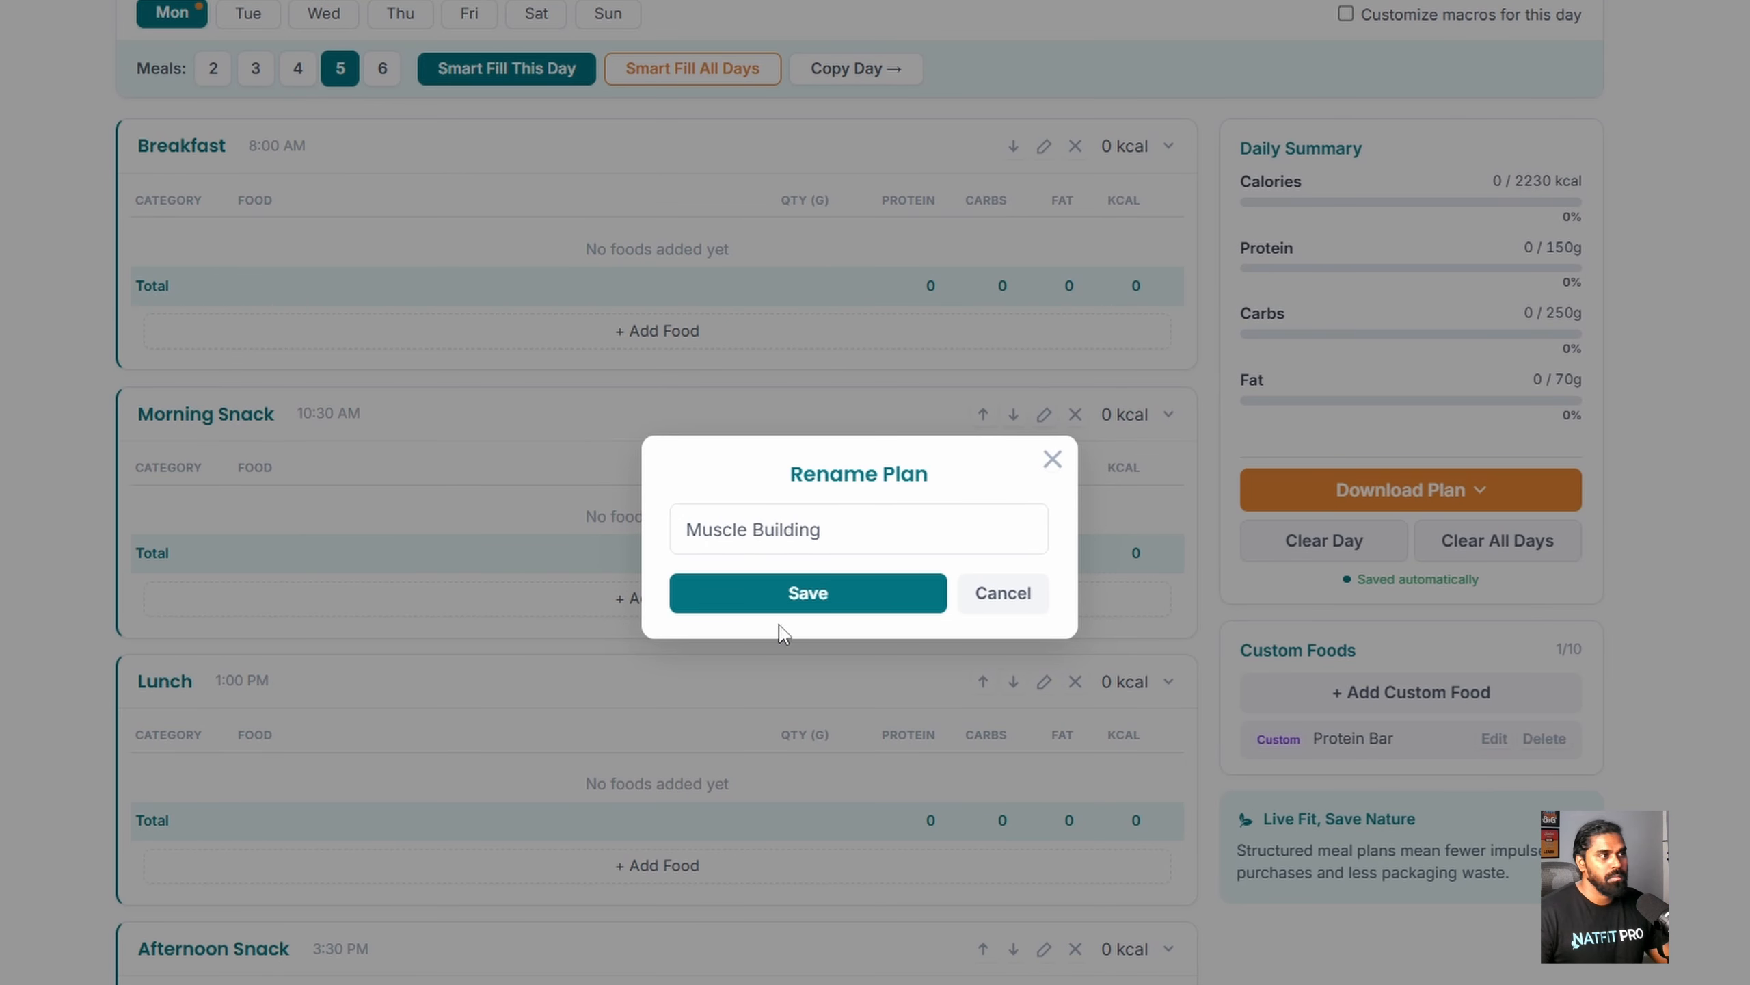
pyautogui.click(800, 594)
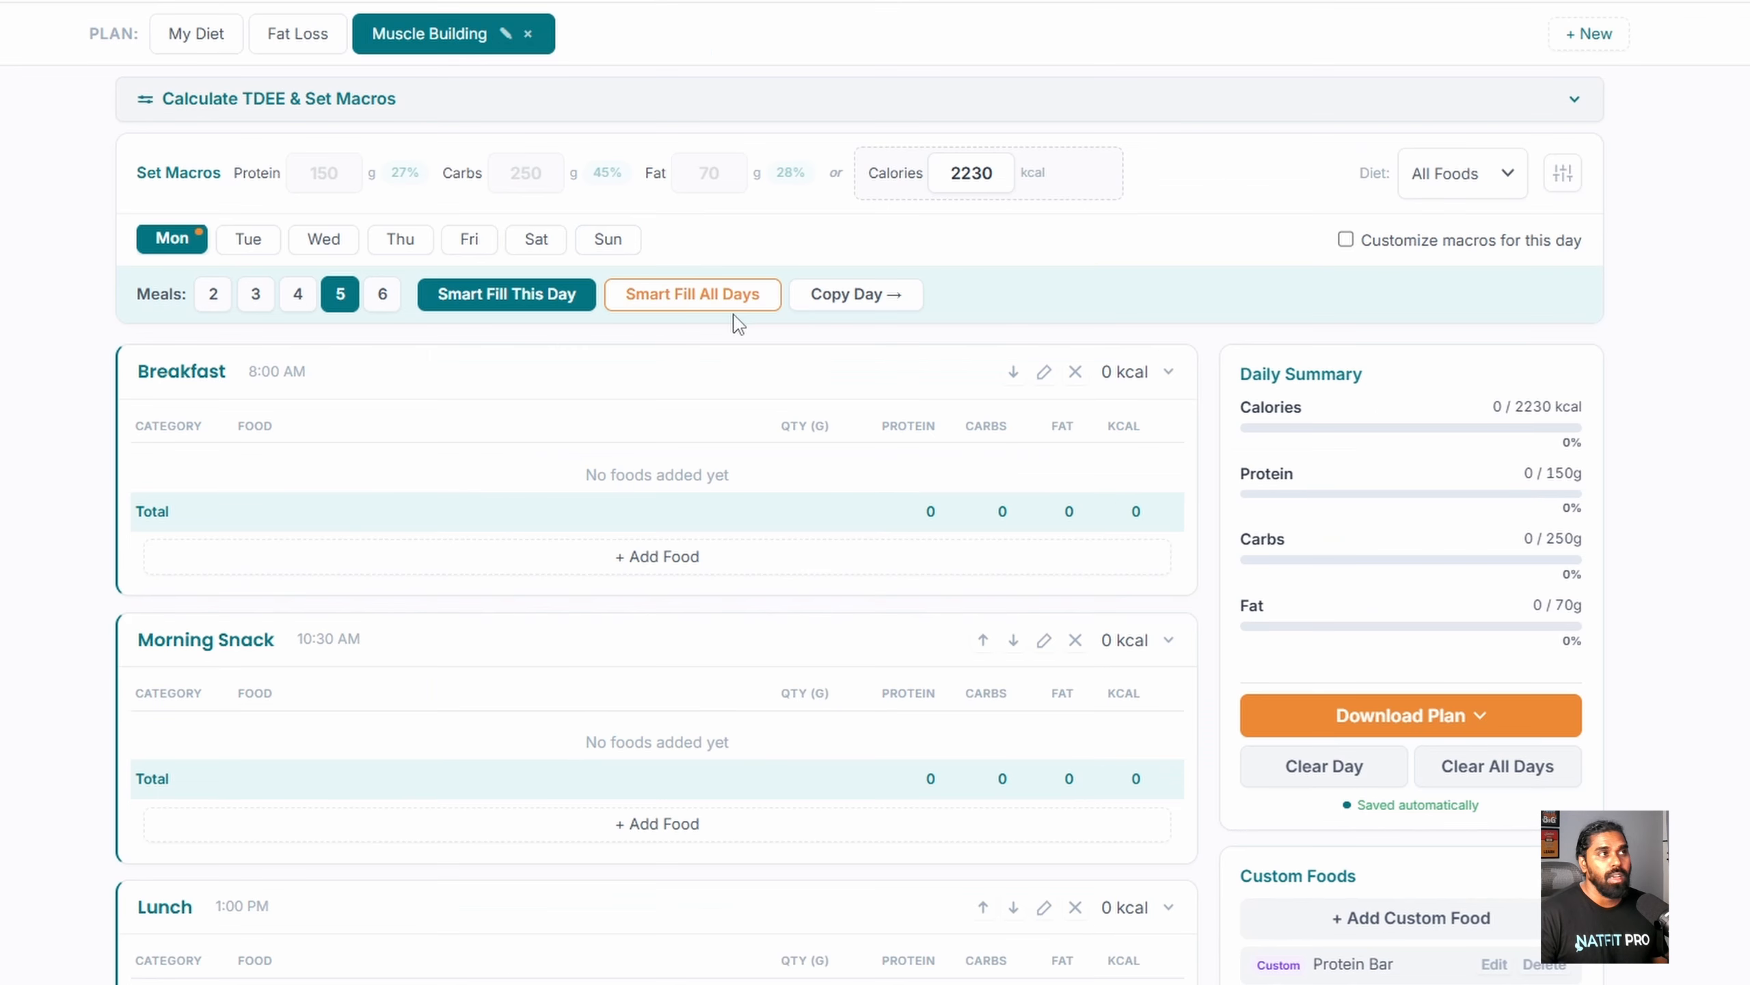
pyautogui.click(801, 115)
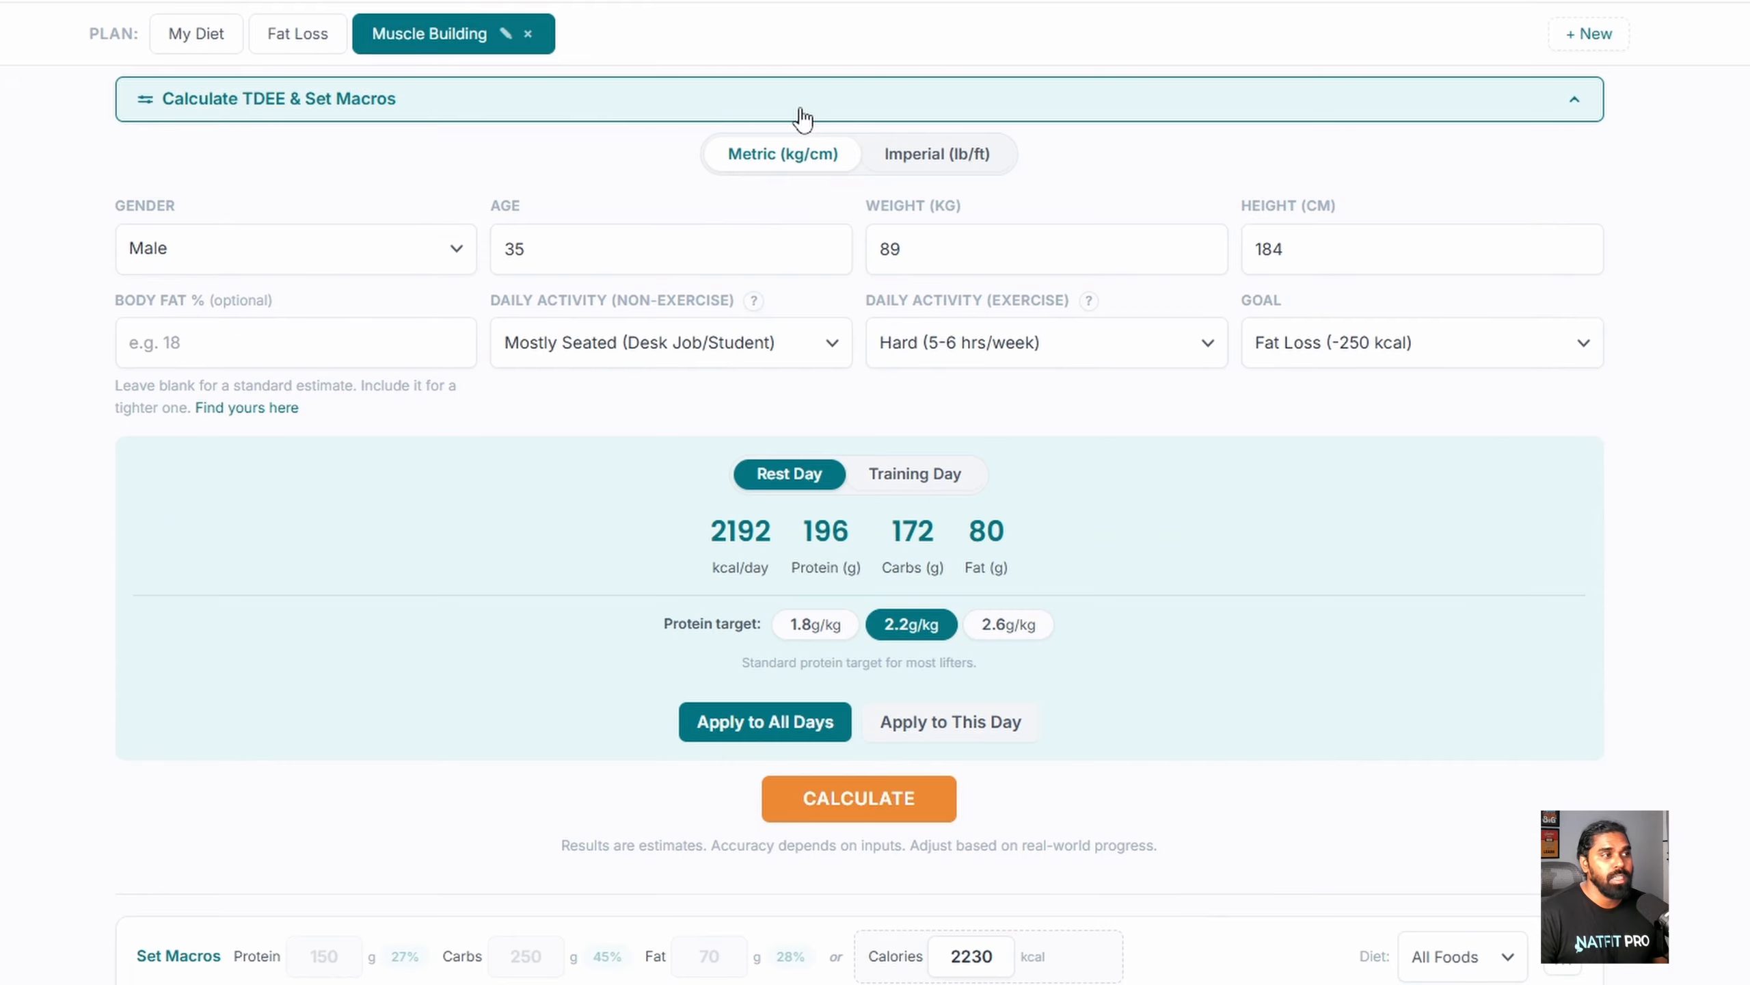
pyautogui.click(801, 115)
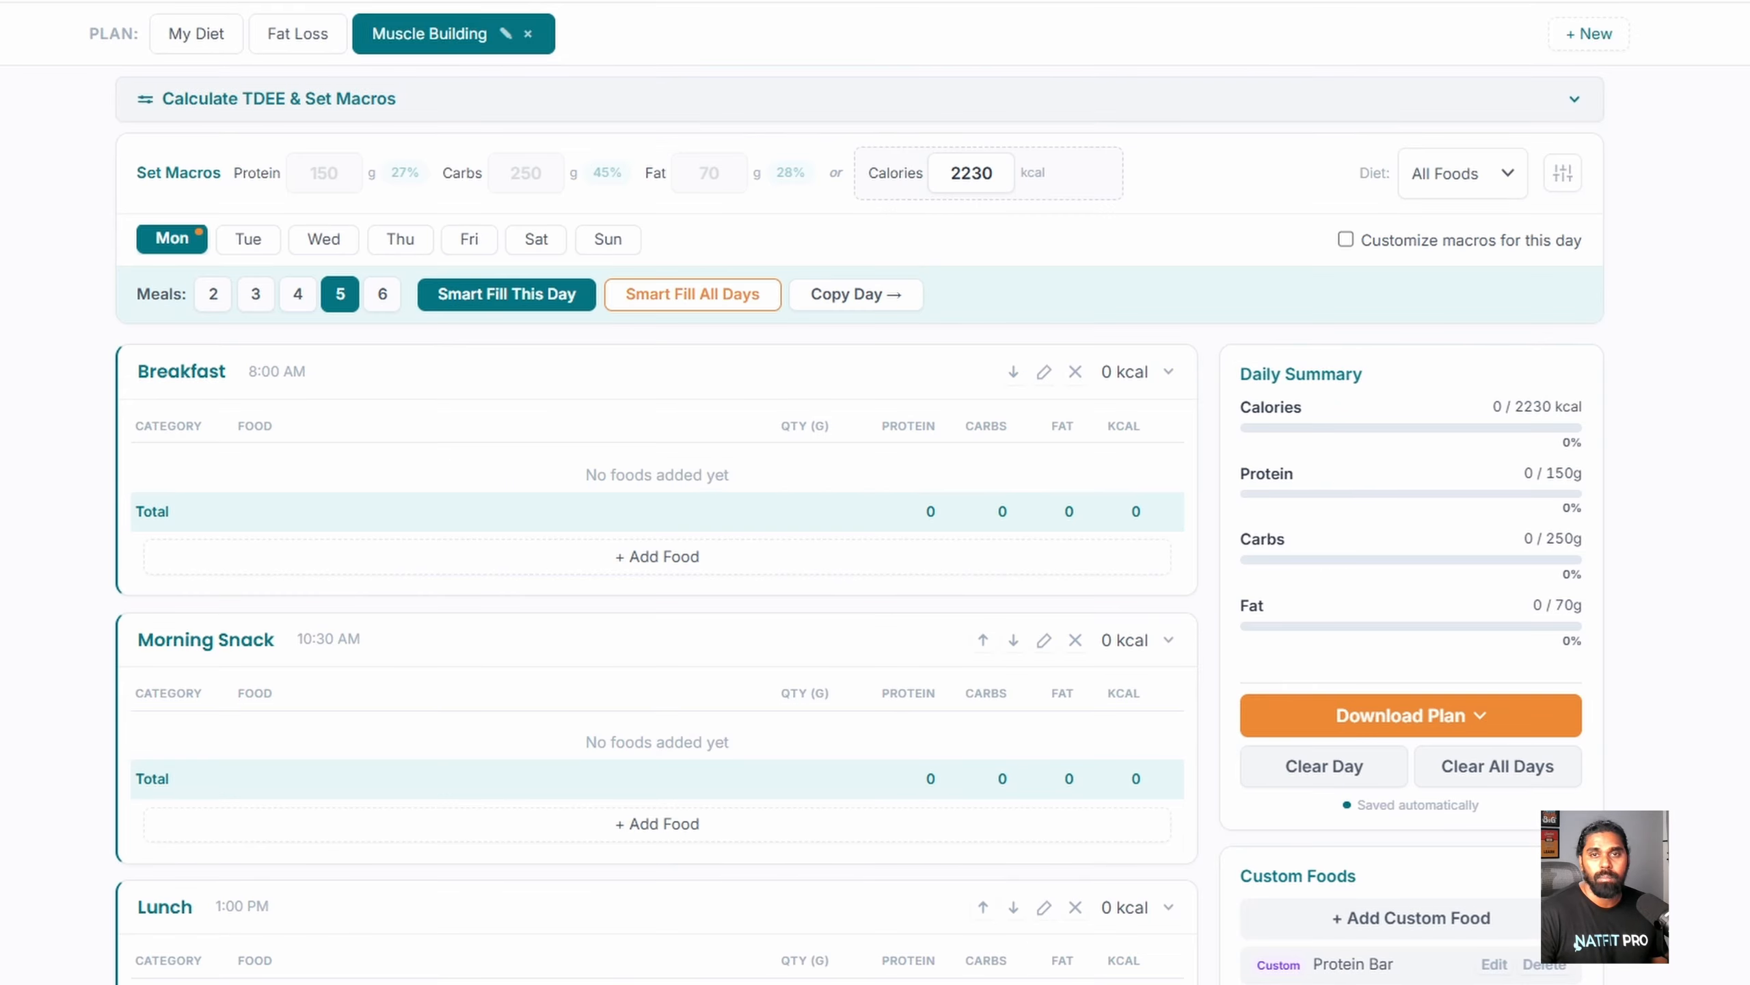
# Step: Rename the Muscle Building plan as Dad
pyautogui.click(506, 32)
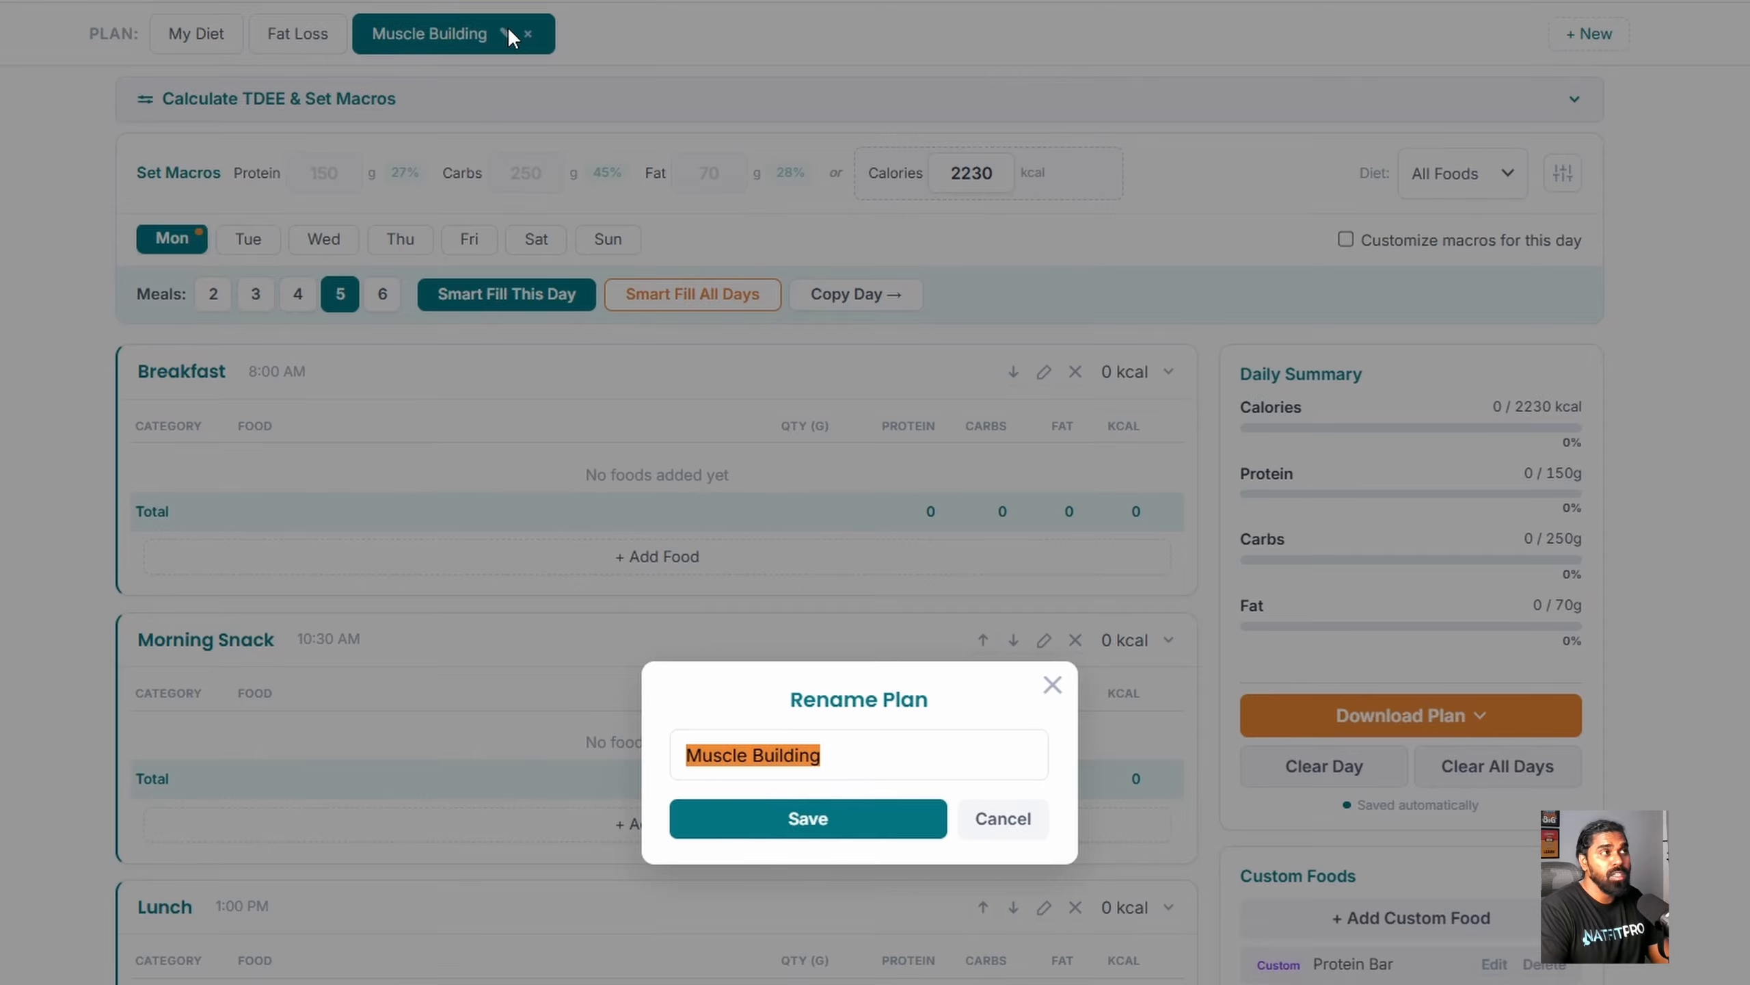
pyautogui.press('BackSpace')
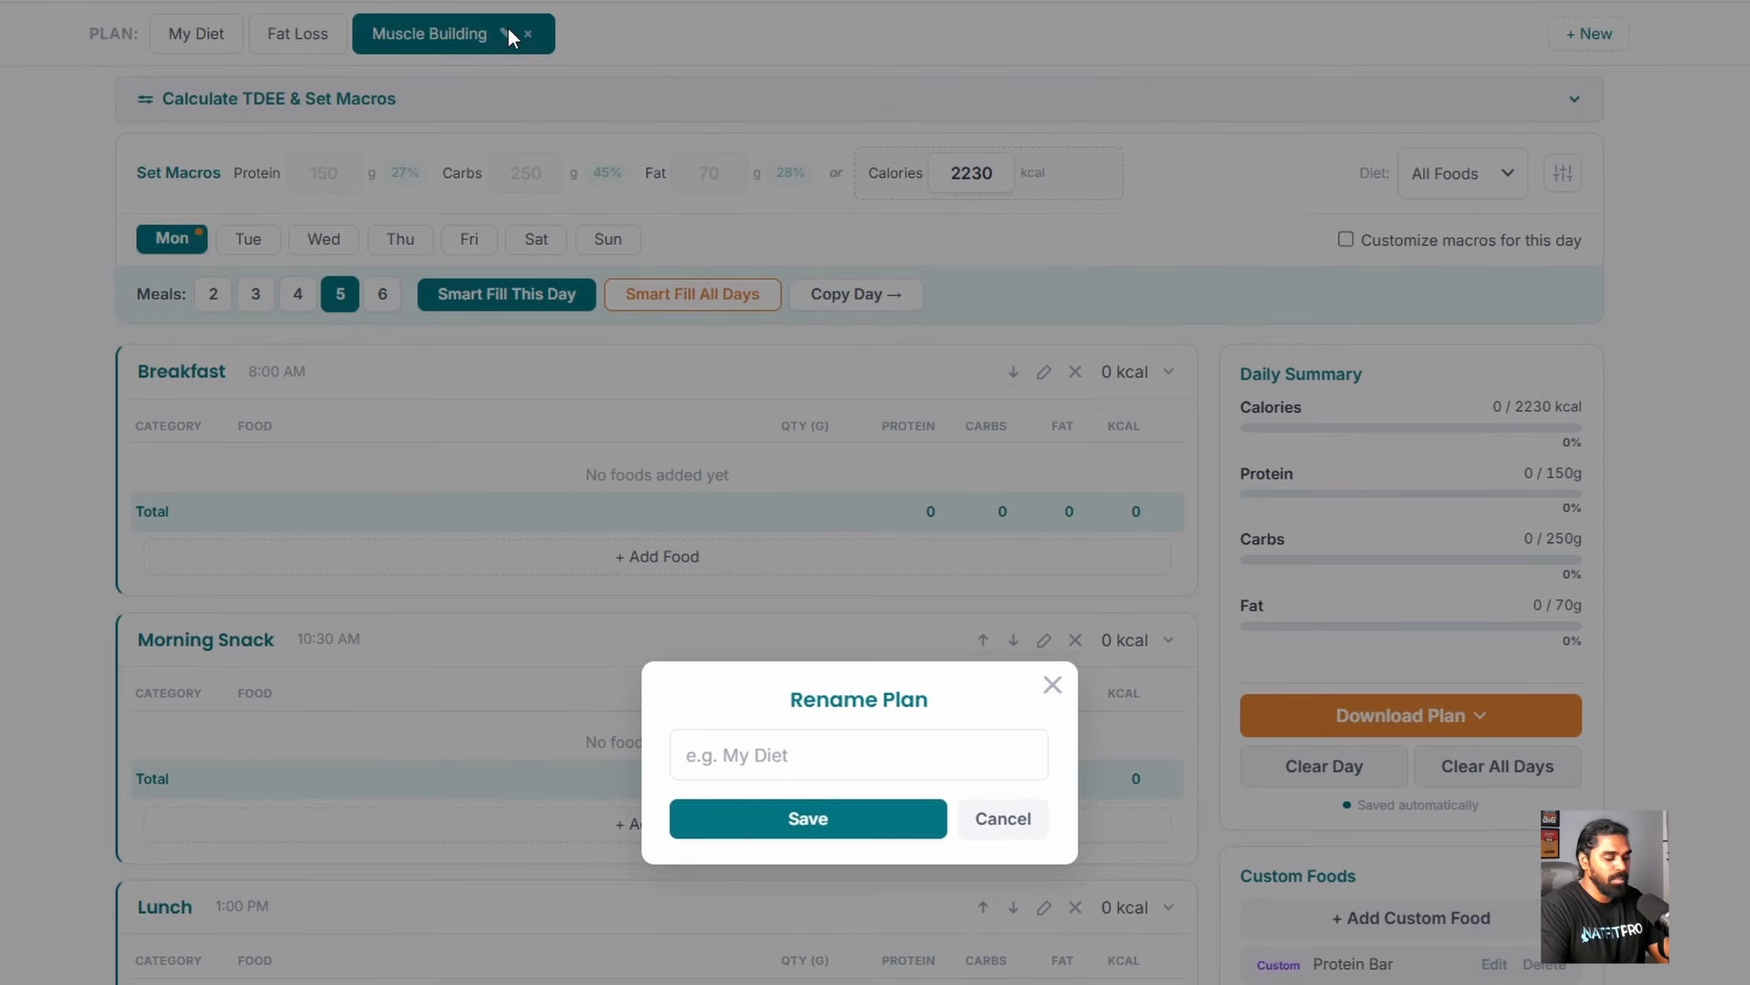
pyautogui.write('Dad')
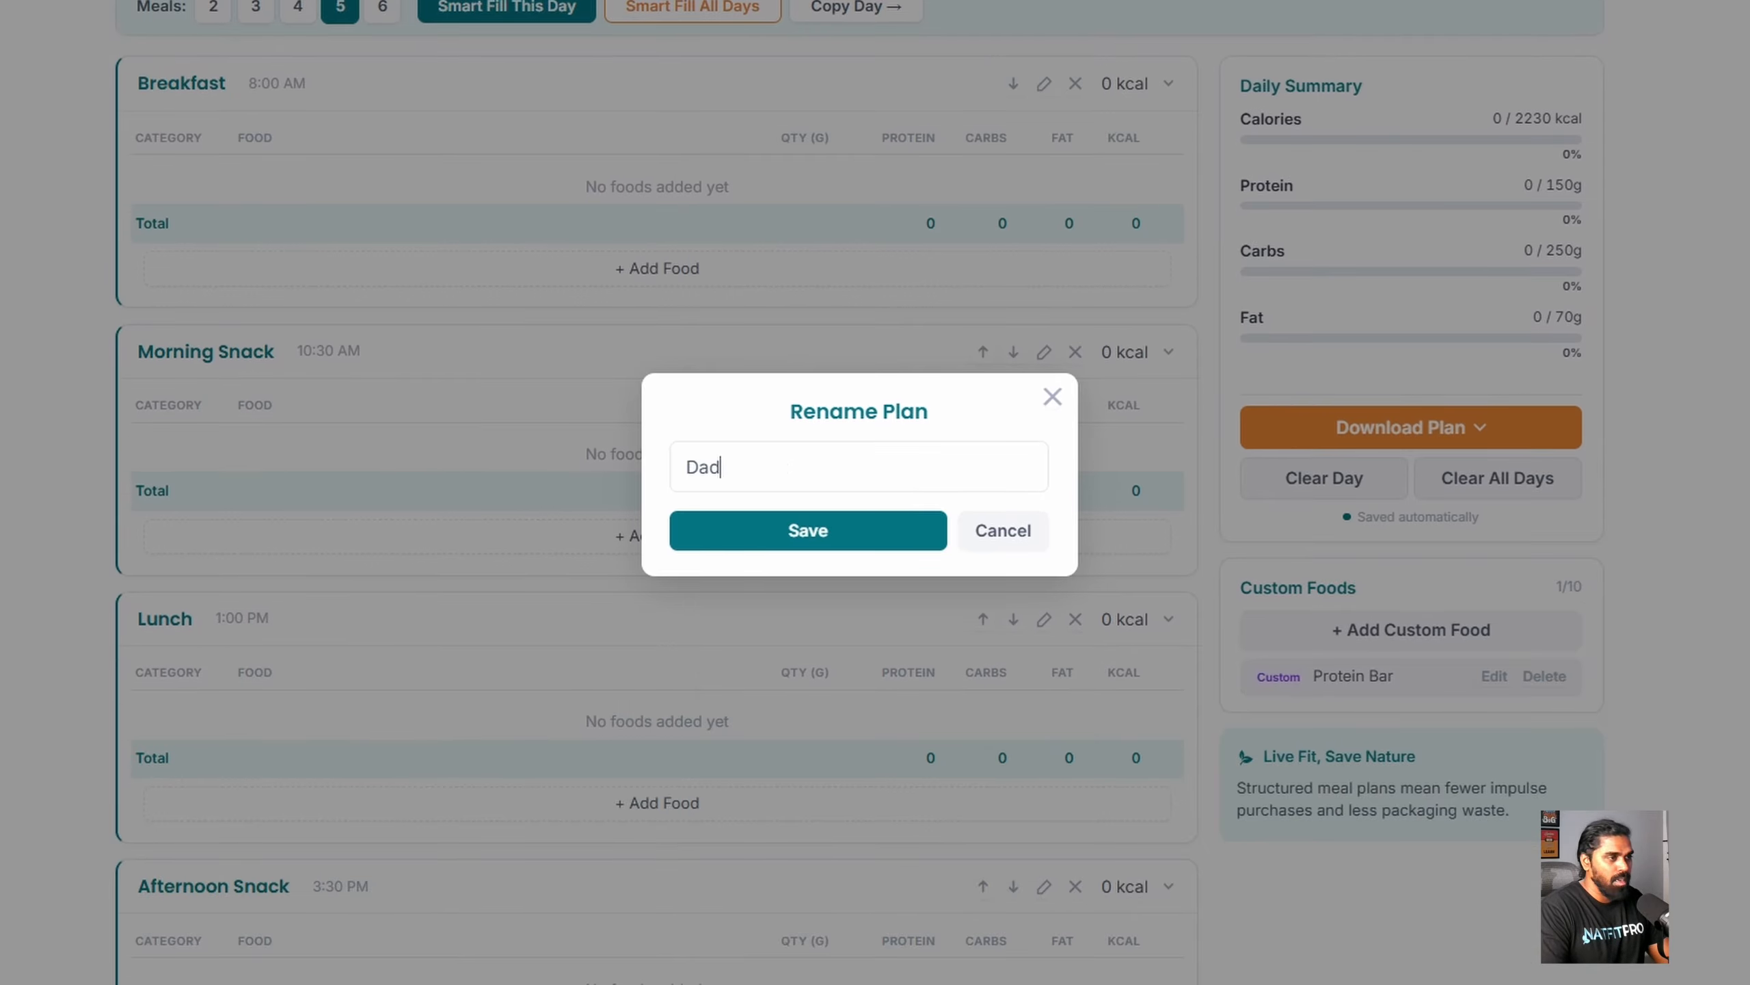
pyautogui.click(840, 538)
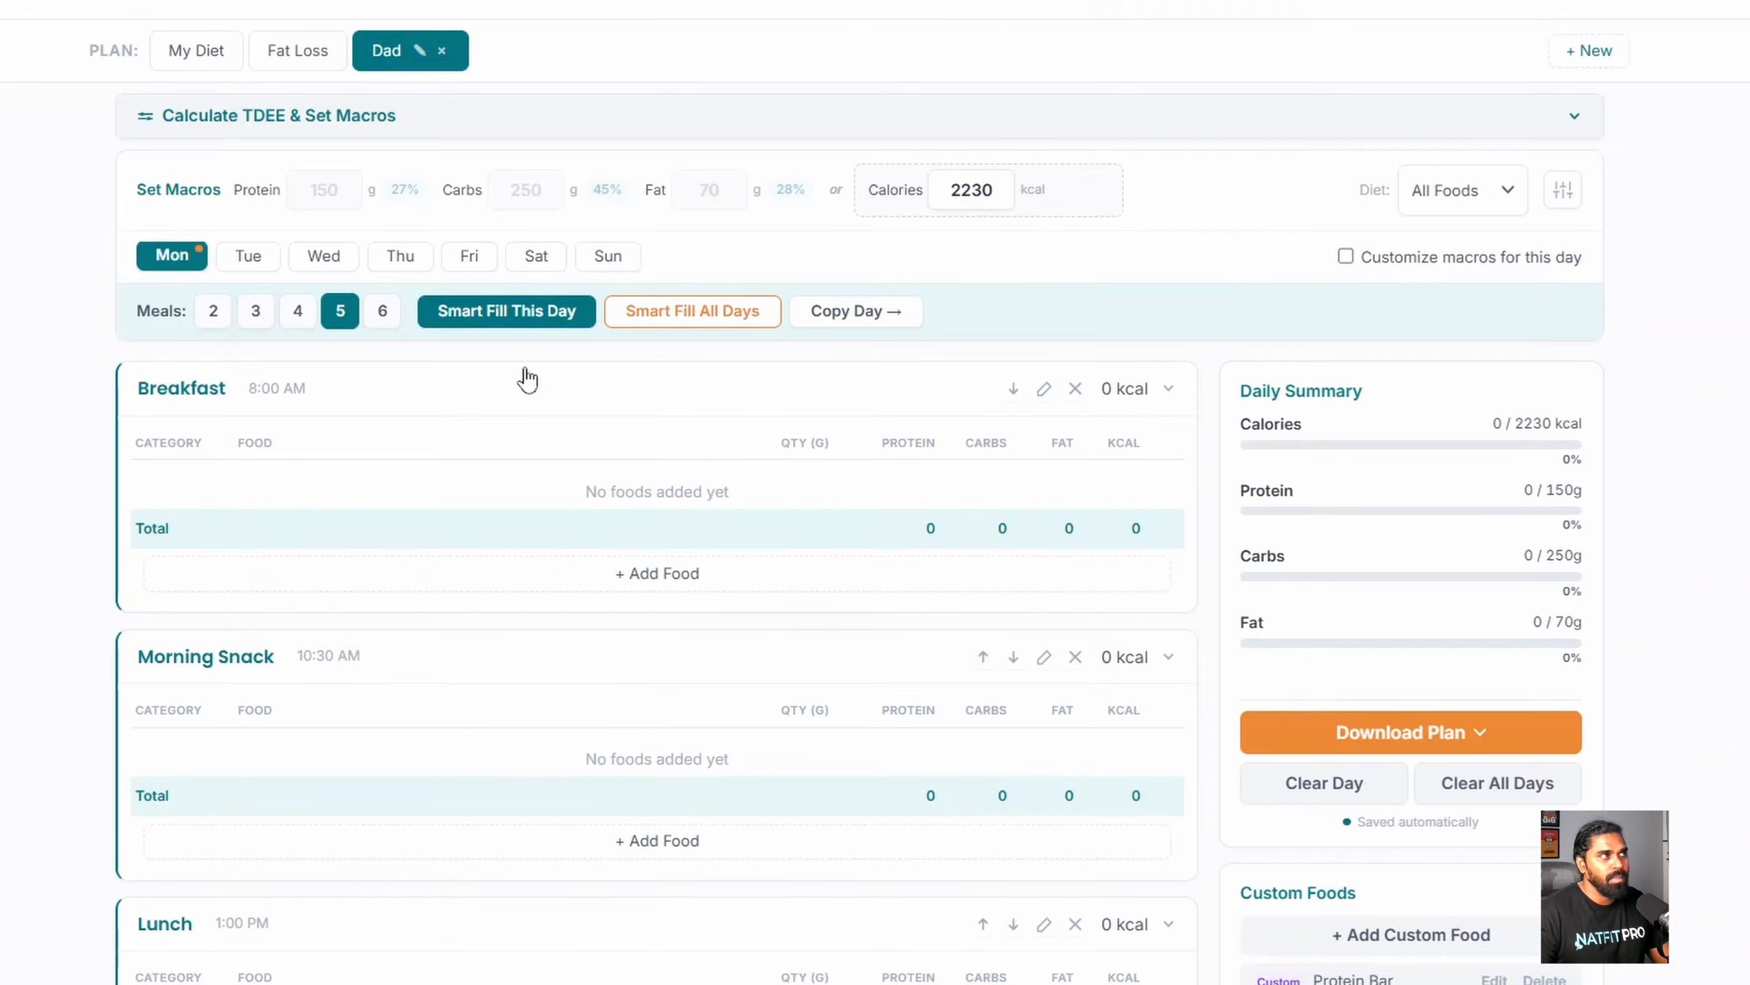
# Step: Rename the Fat Loss plan as Wife
pyautogui.click(310, 59)
pyautogui.click(346, 51)
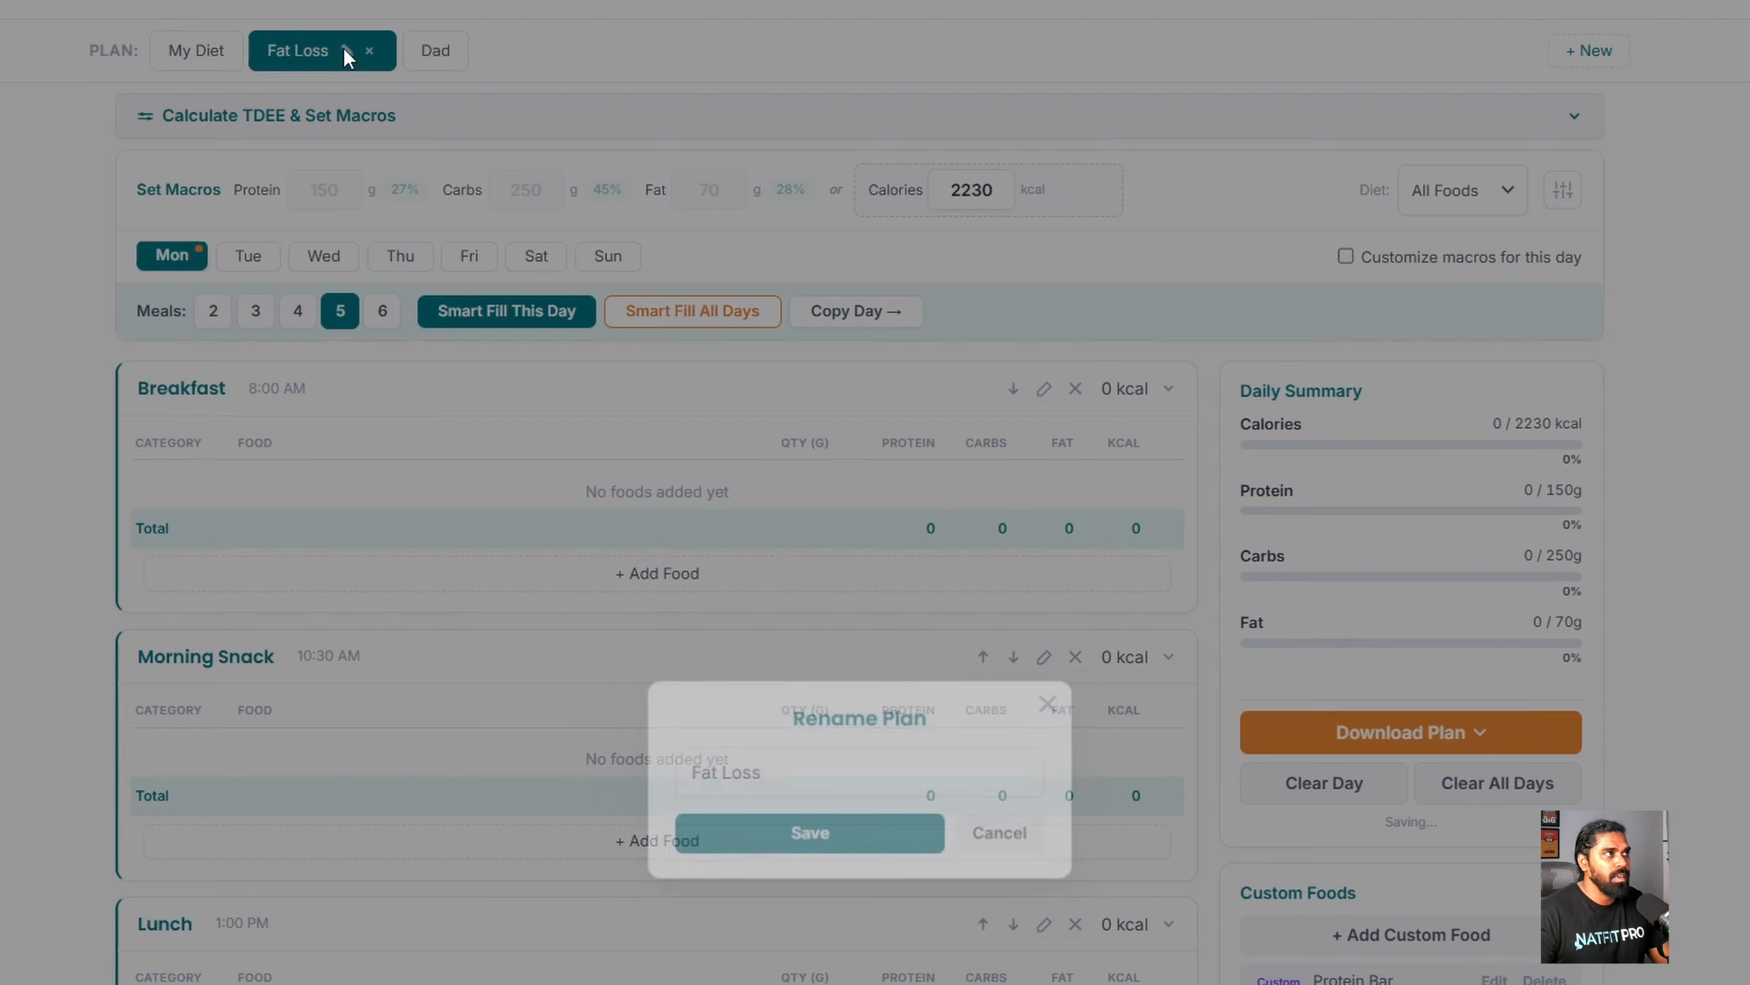
pyautogui.write('Wife')
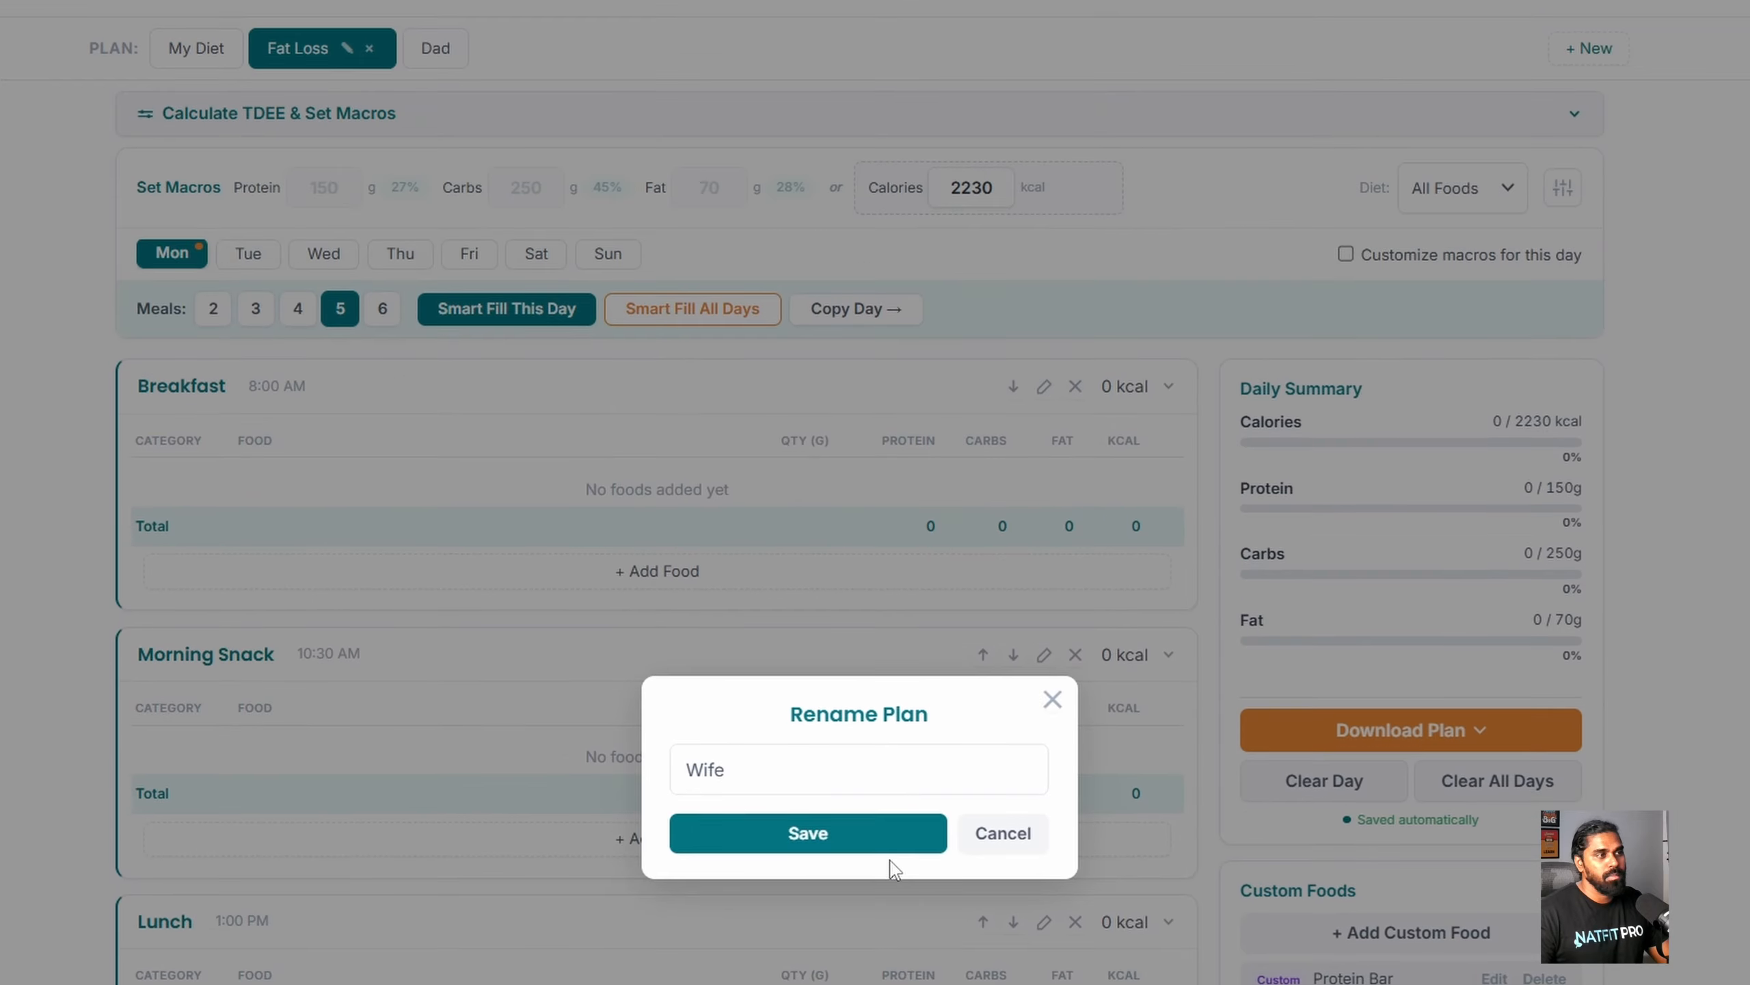
pyautogui.click(891, 505)
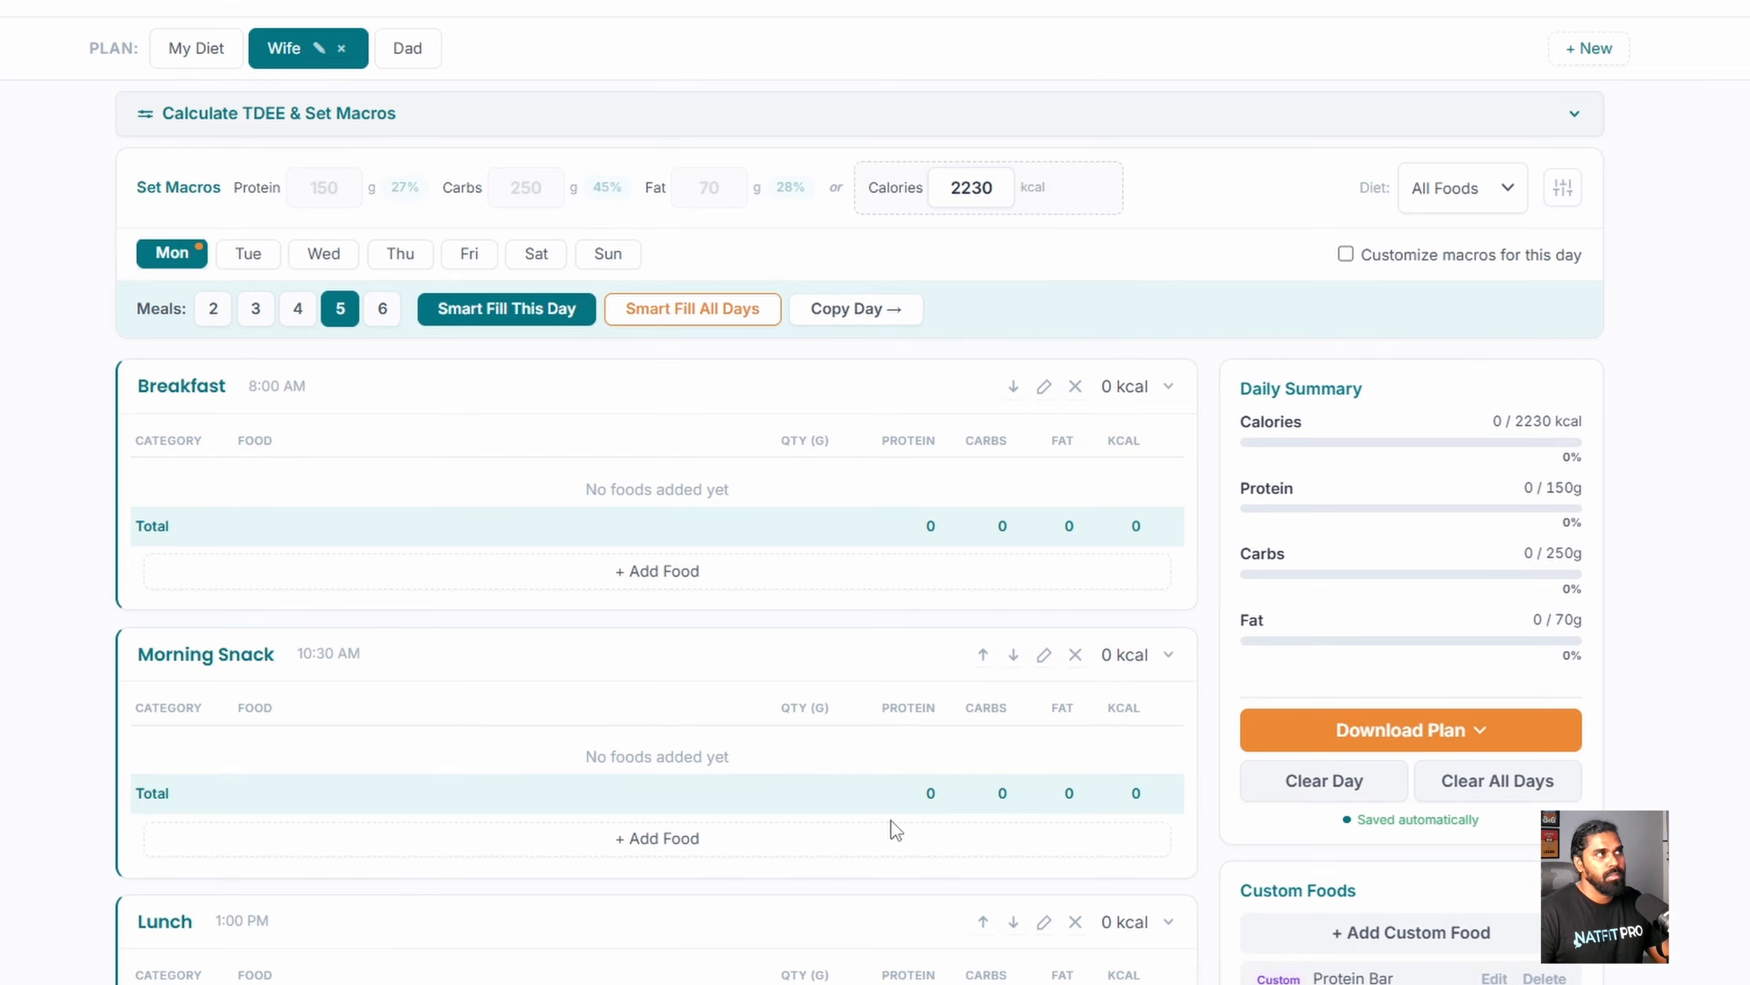
# Step: View the My Diet, Wife and Dad plans one after another
pyautogui.click(195, 62)
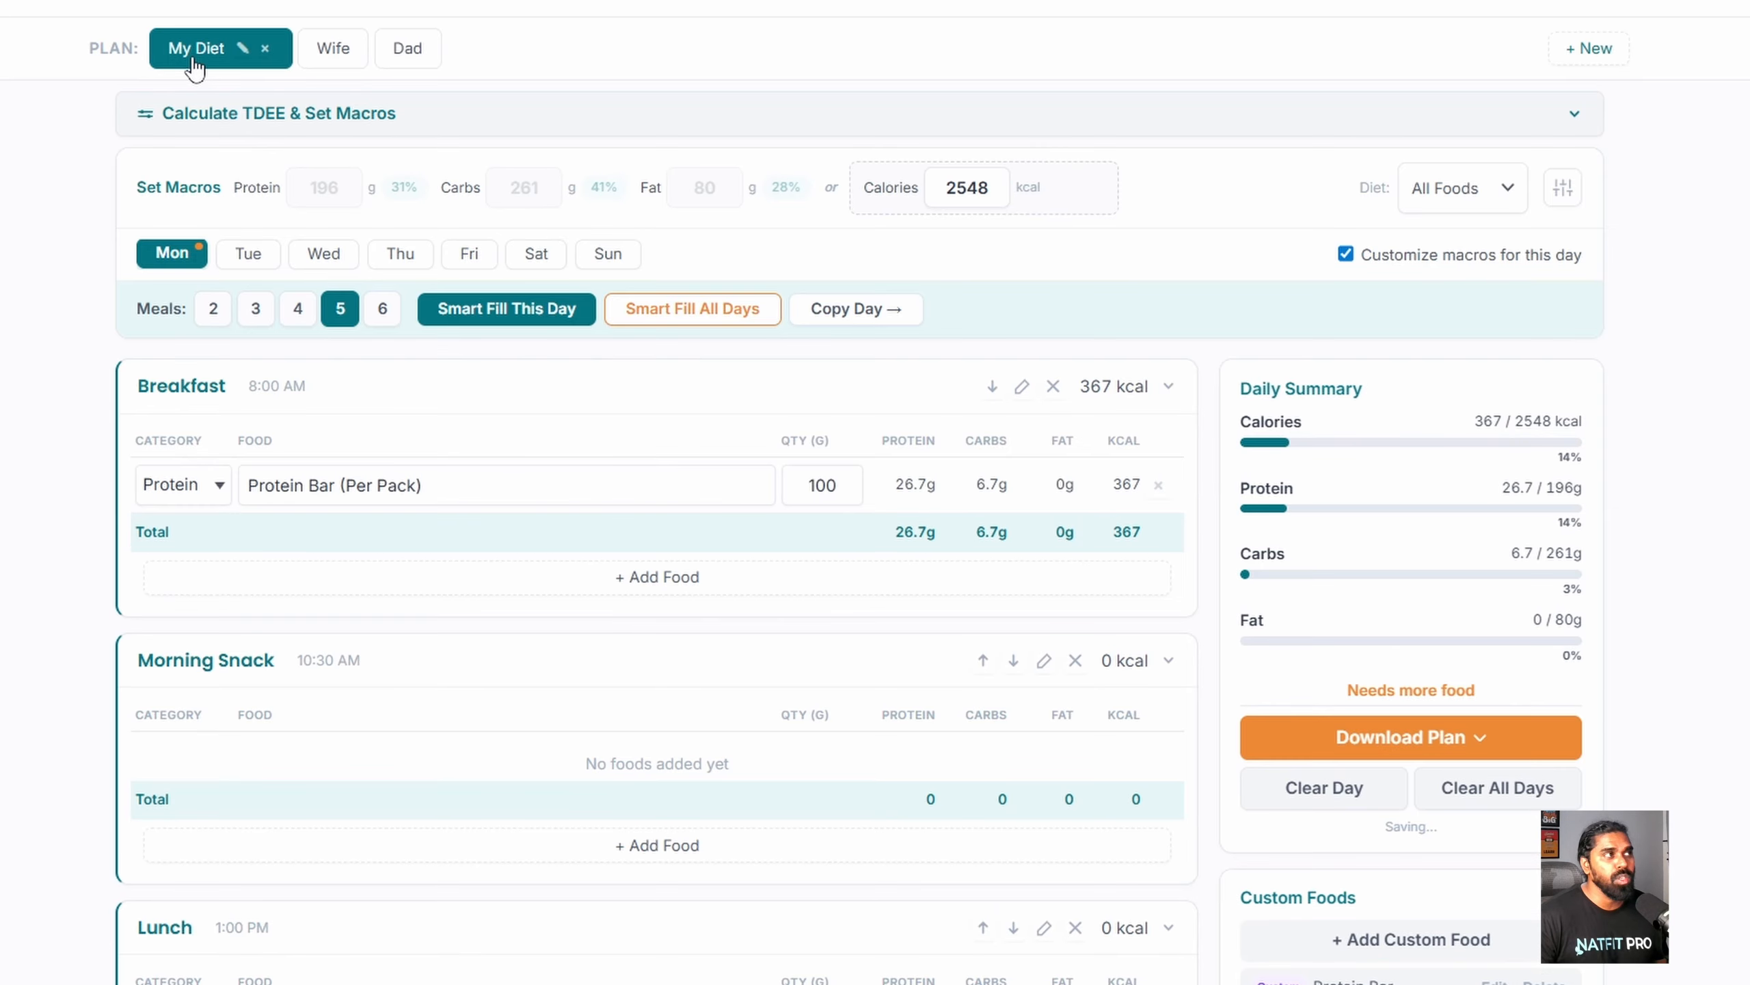
pyautogui.click(324, 64)
pyautogui.click(405, 57)
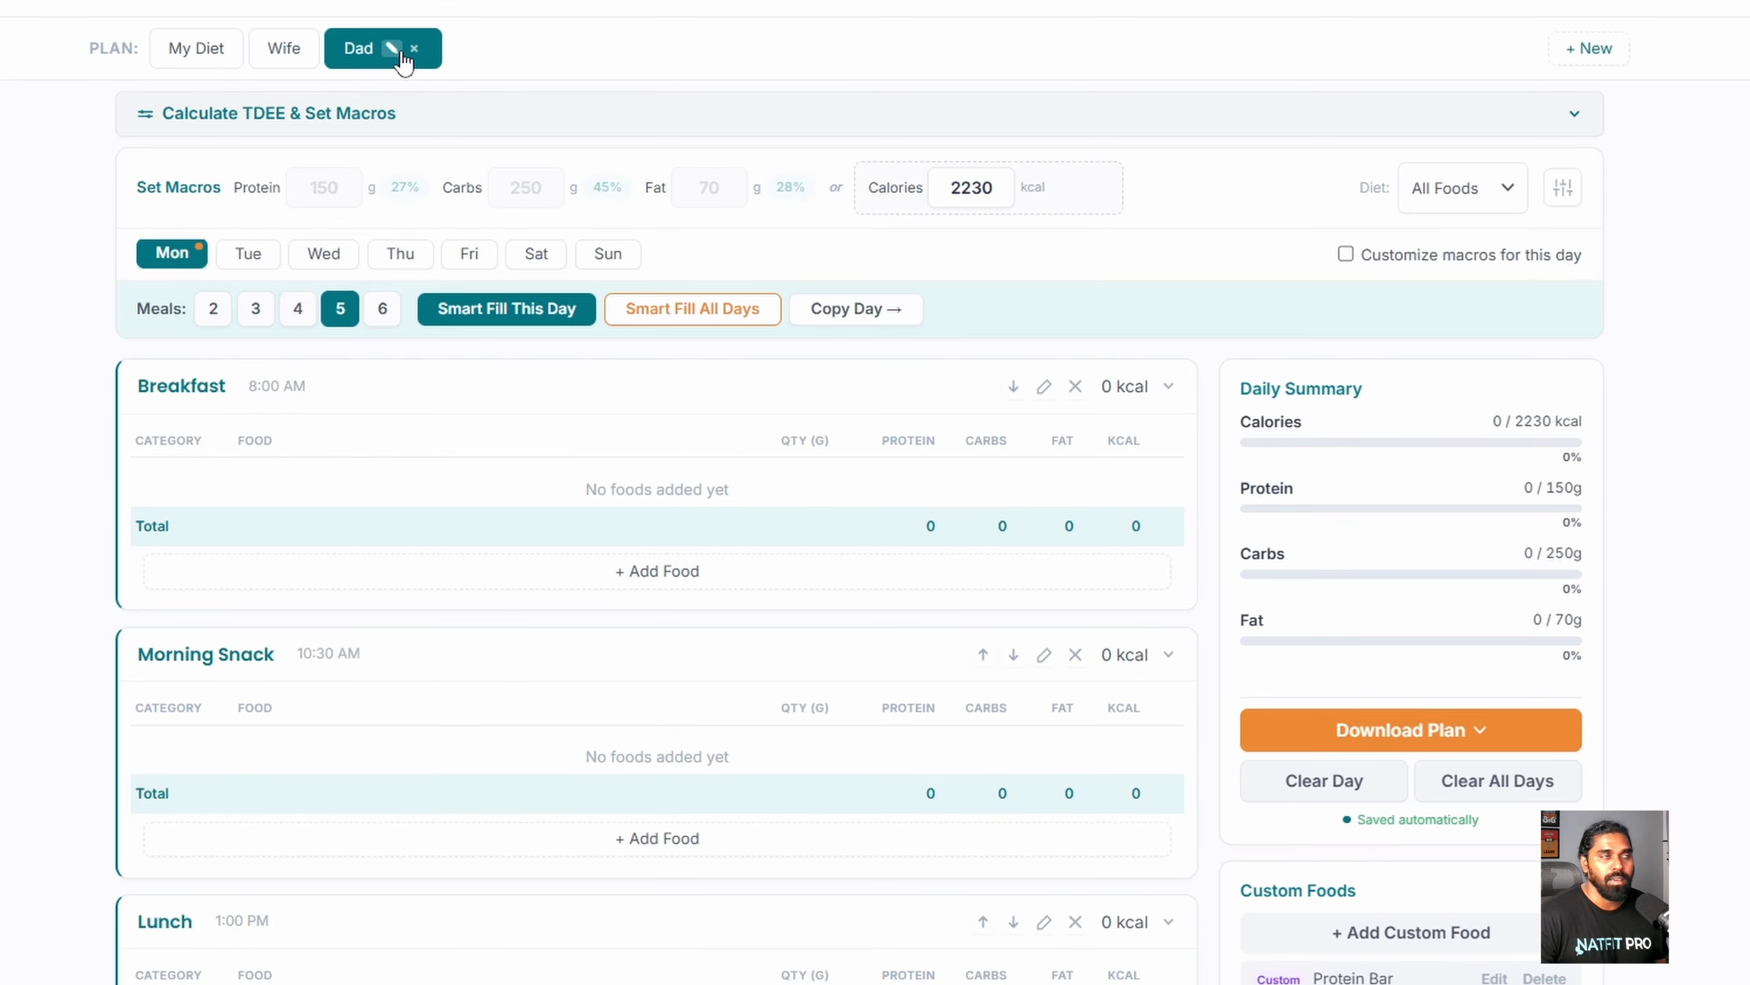
# Step: Delete the Dad and Wife plans, keeping only My Diet
pyautogui.click(414, 48)
pyautogui.click(984, 804)
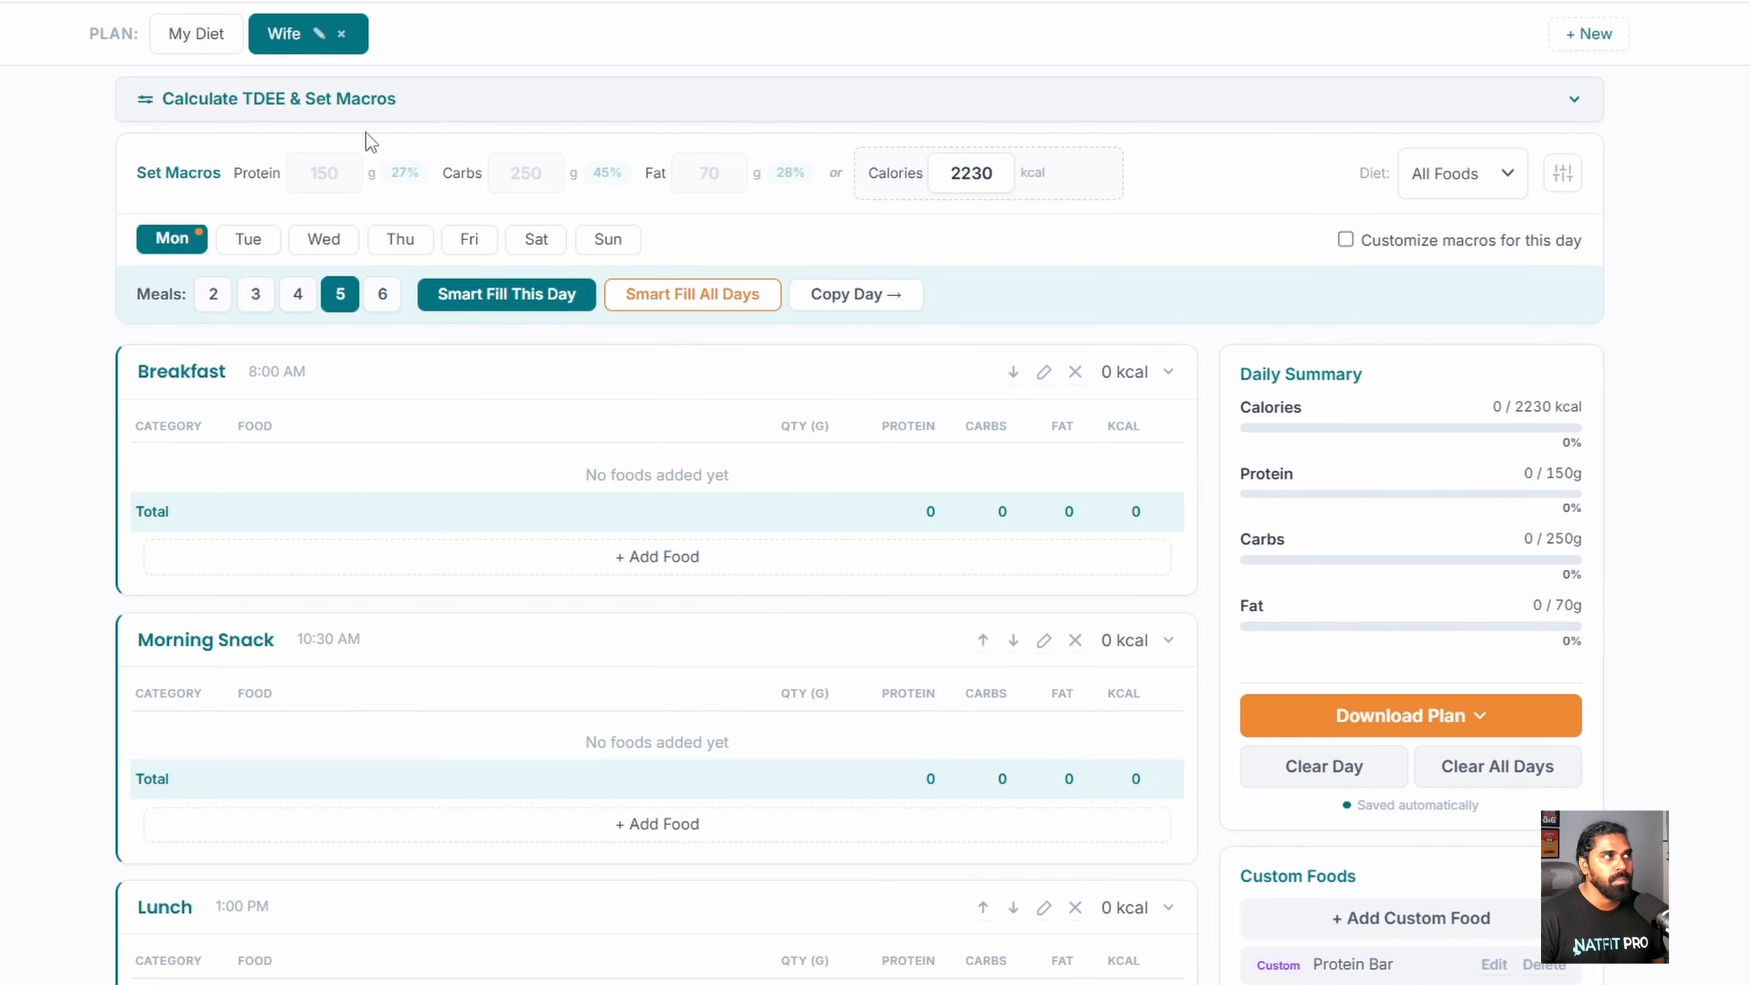
pyautogui.click(345, 33)
pyautogui.click(962, 805)
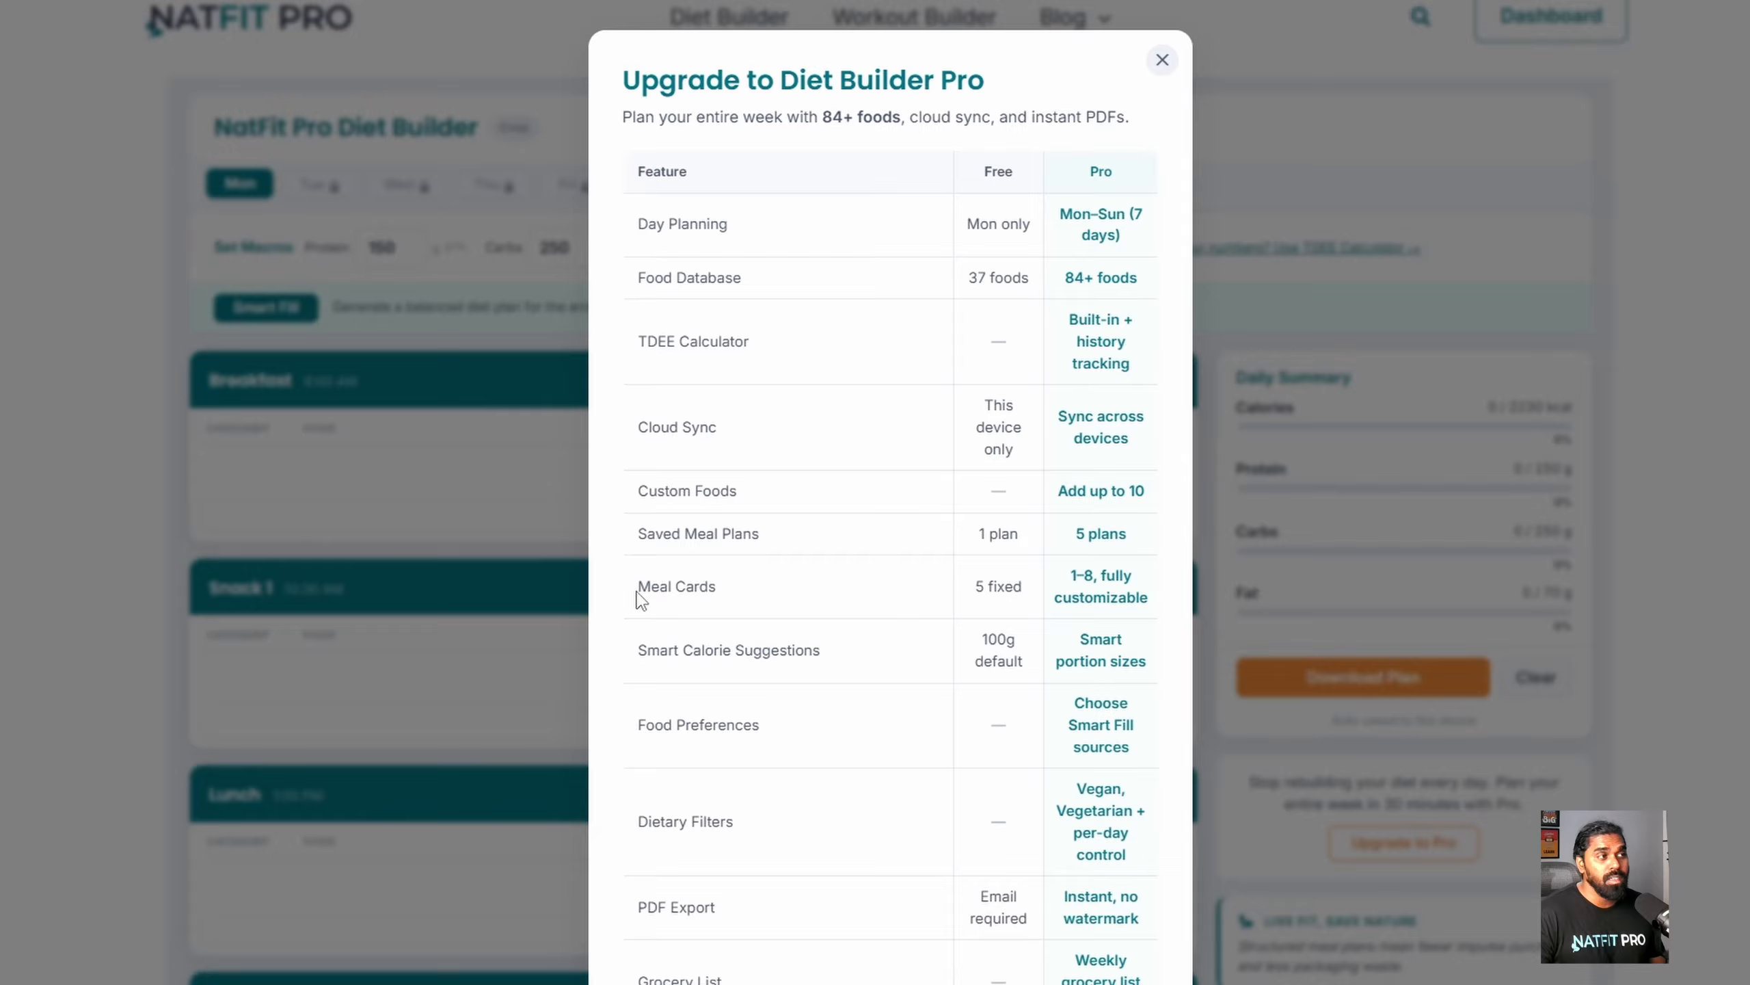
# Step: Compare the free and Pro allowances for Meal Cards in the upgrade comparison table
pyautogui.moveTo(638, 592); pyautogui.dragTo(719, 590)
pyautogui.click(854, 606)
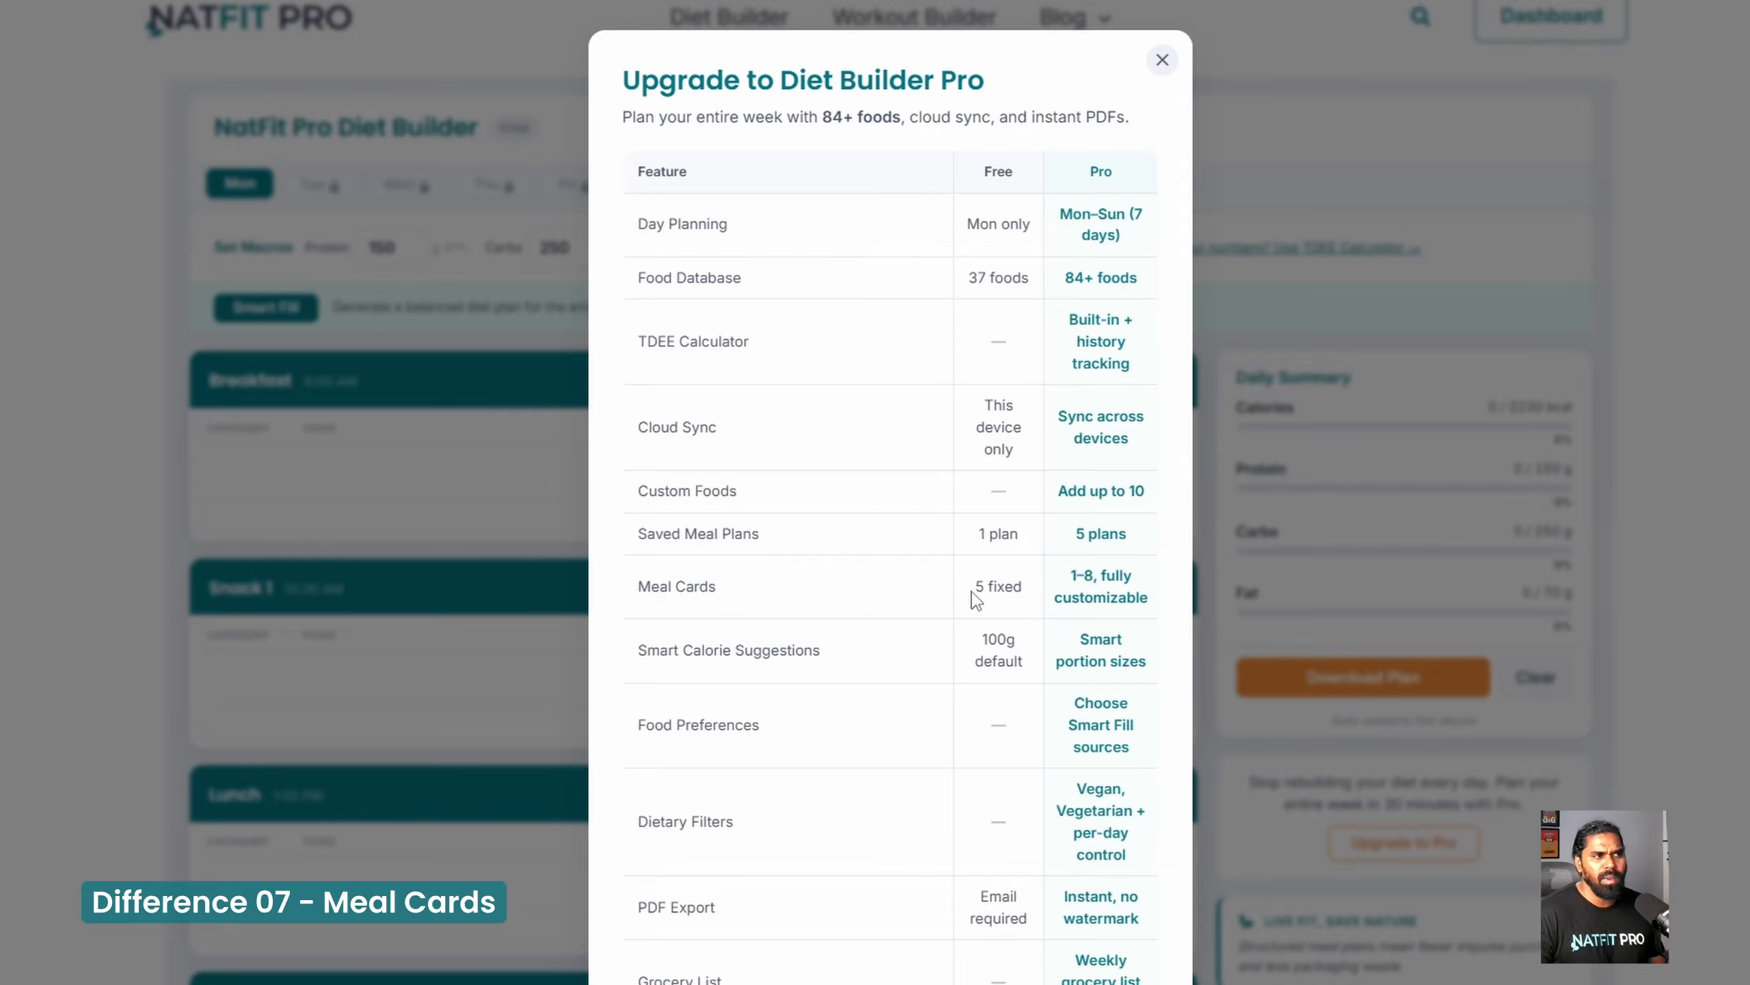
pyautogui.moveTo(976, 597); pyautogui.dragTo(1038, 599)
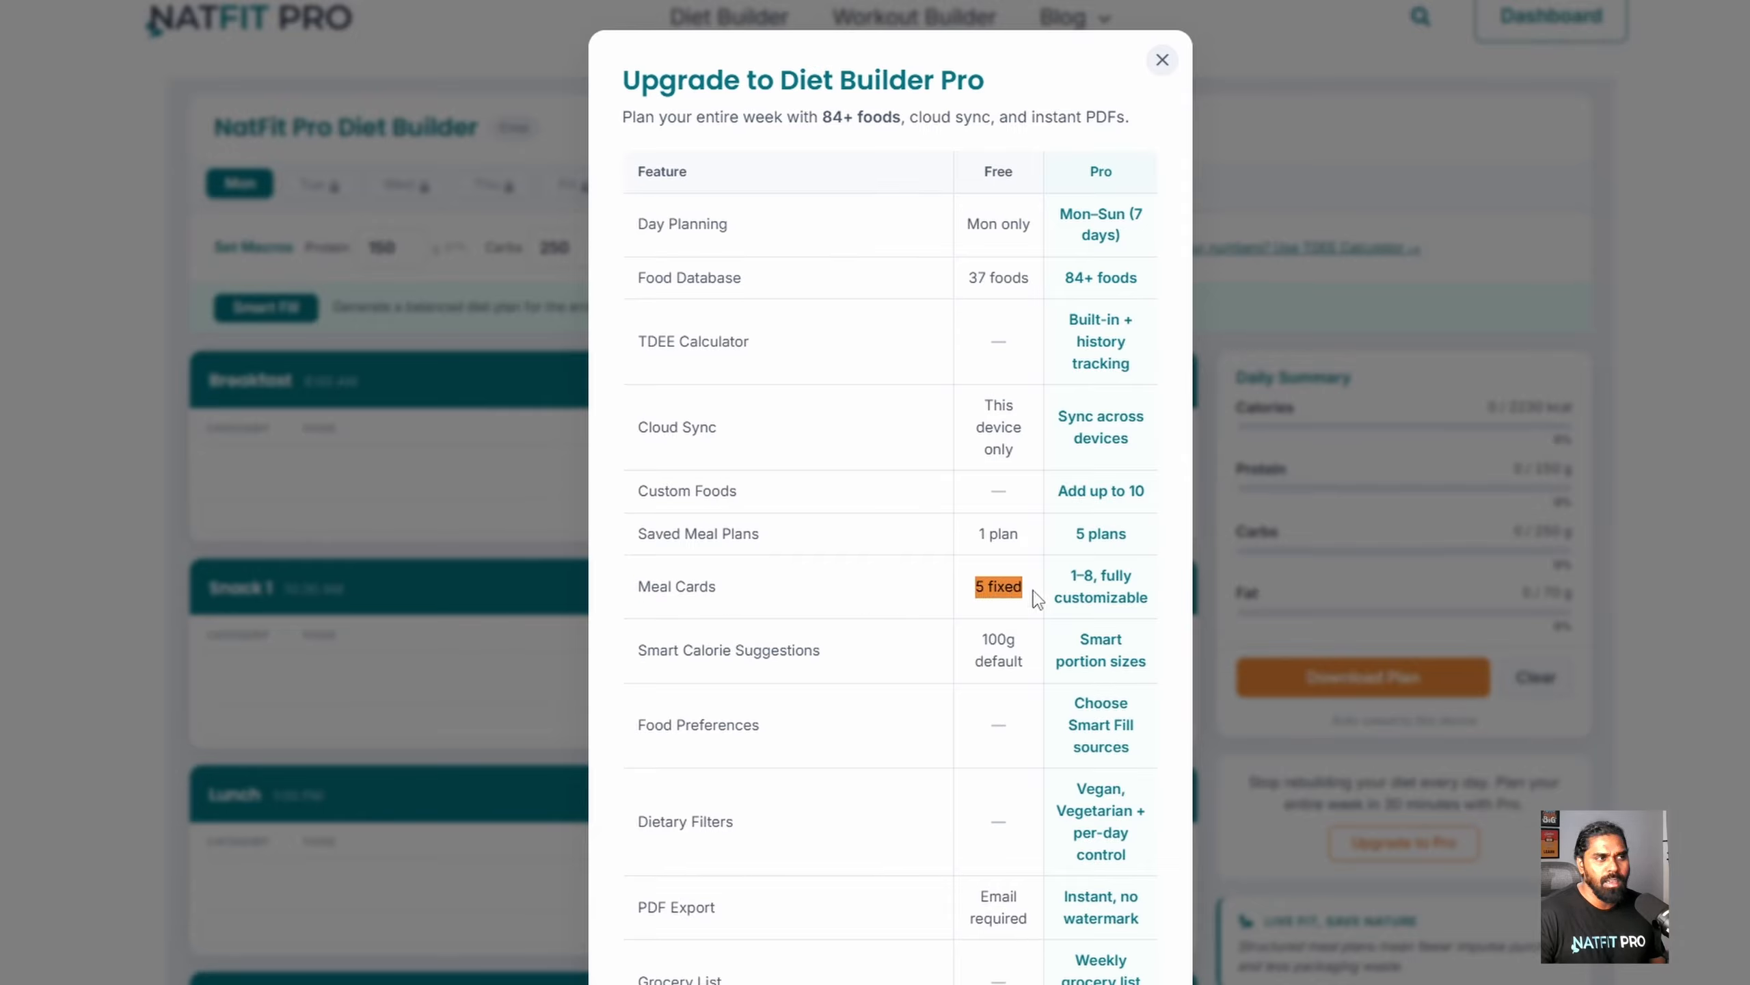
pyautogui.click(1050, 613)
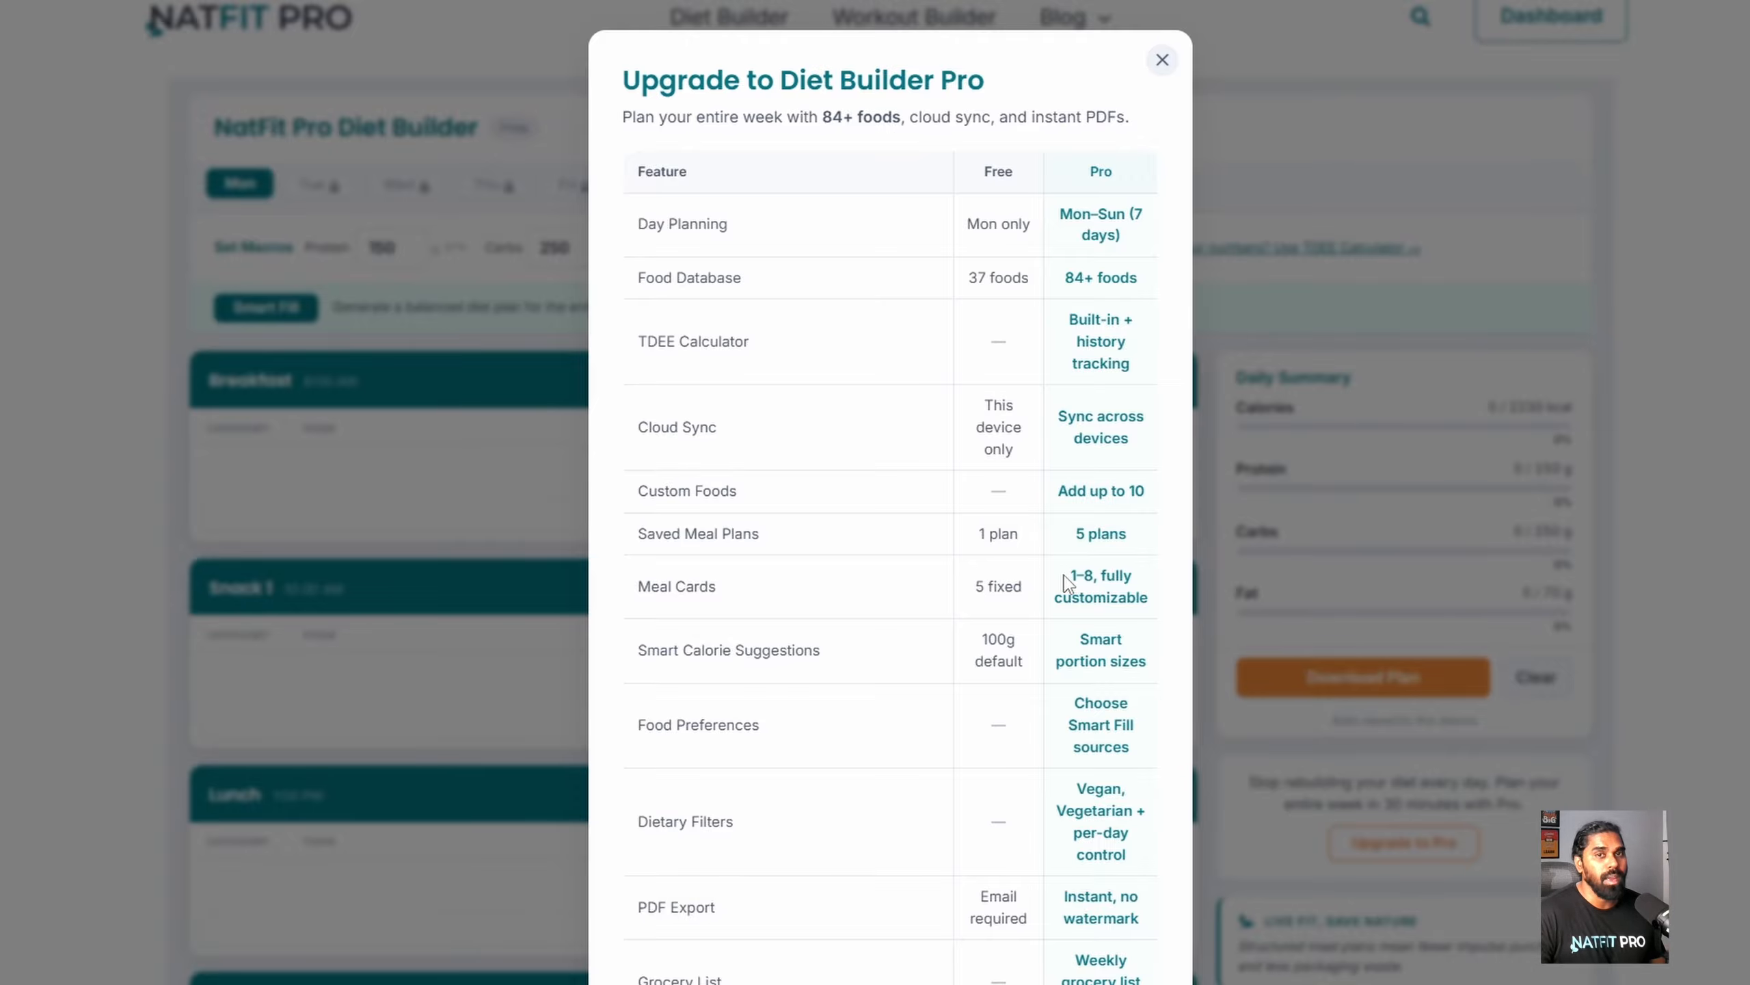
# Step: Close the upgrade comparison and look through the free builder's meal cards from Breakfast to Dinner
pyautogui.click(1161, 60)
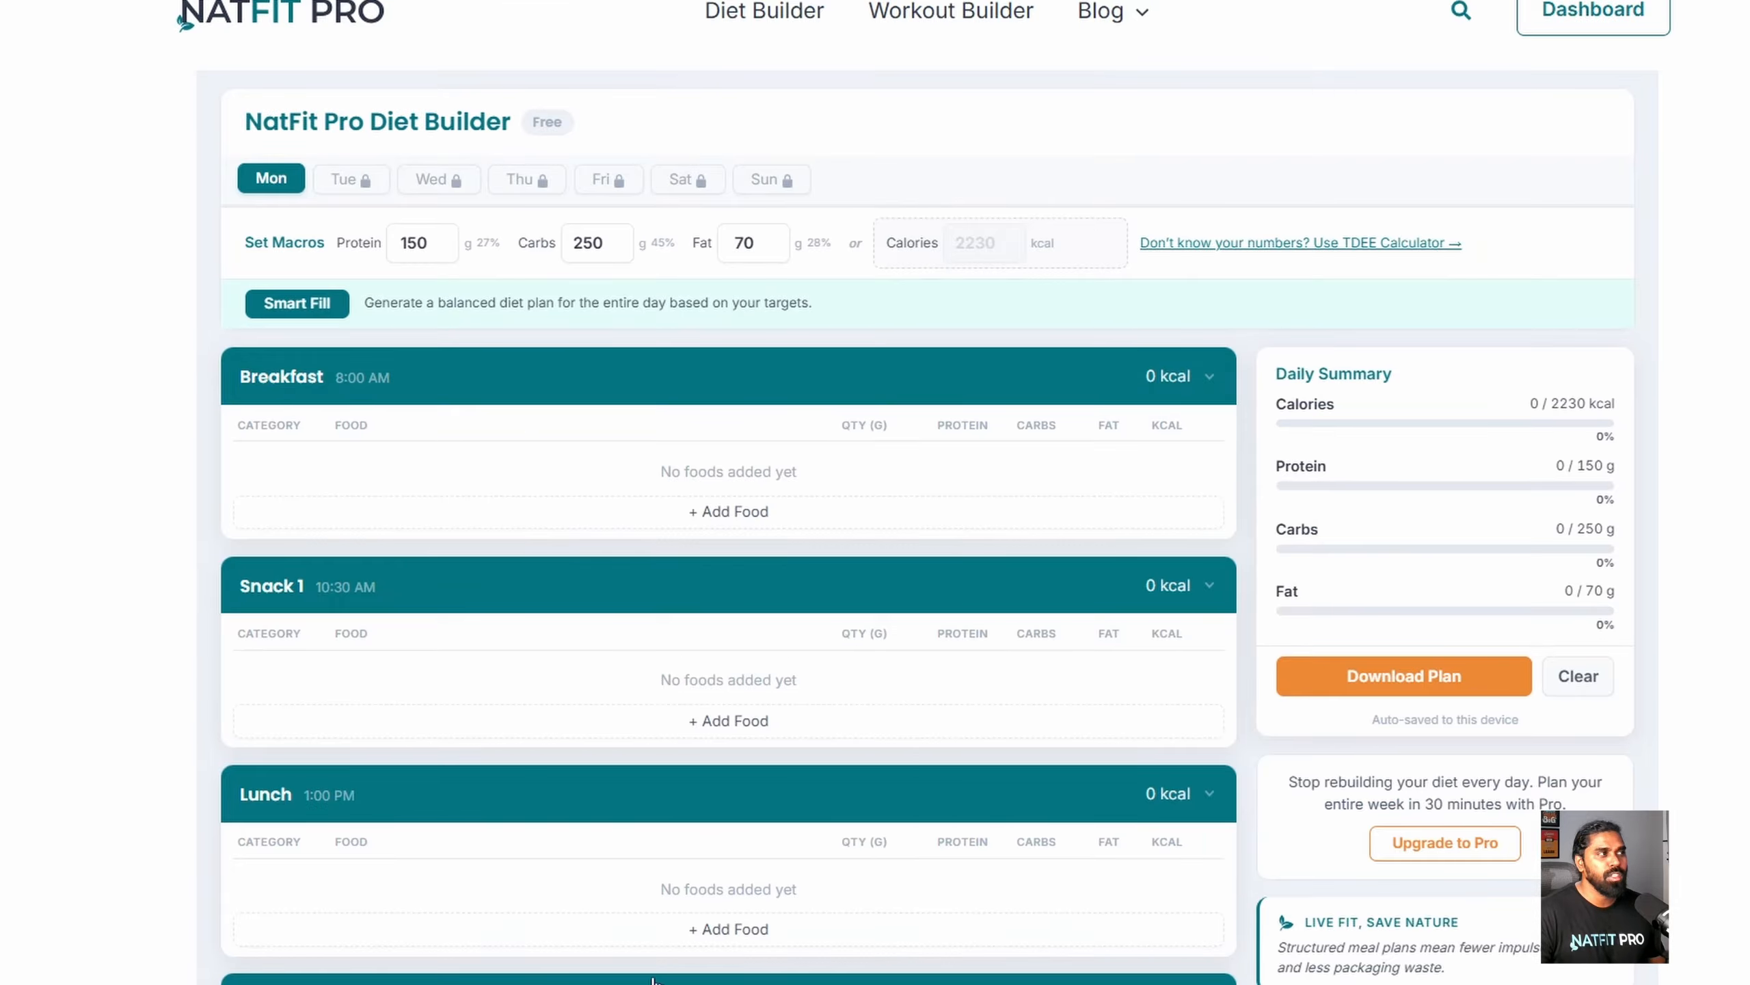
pyautogui.scroll(-5, 531, 362)
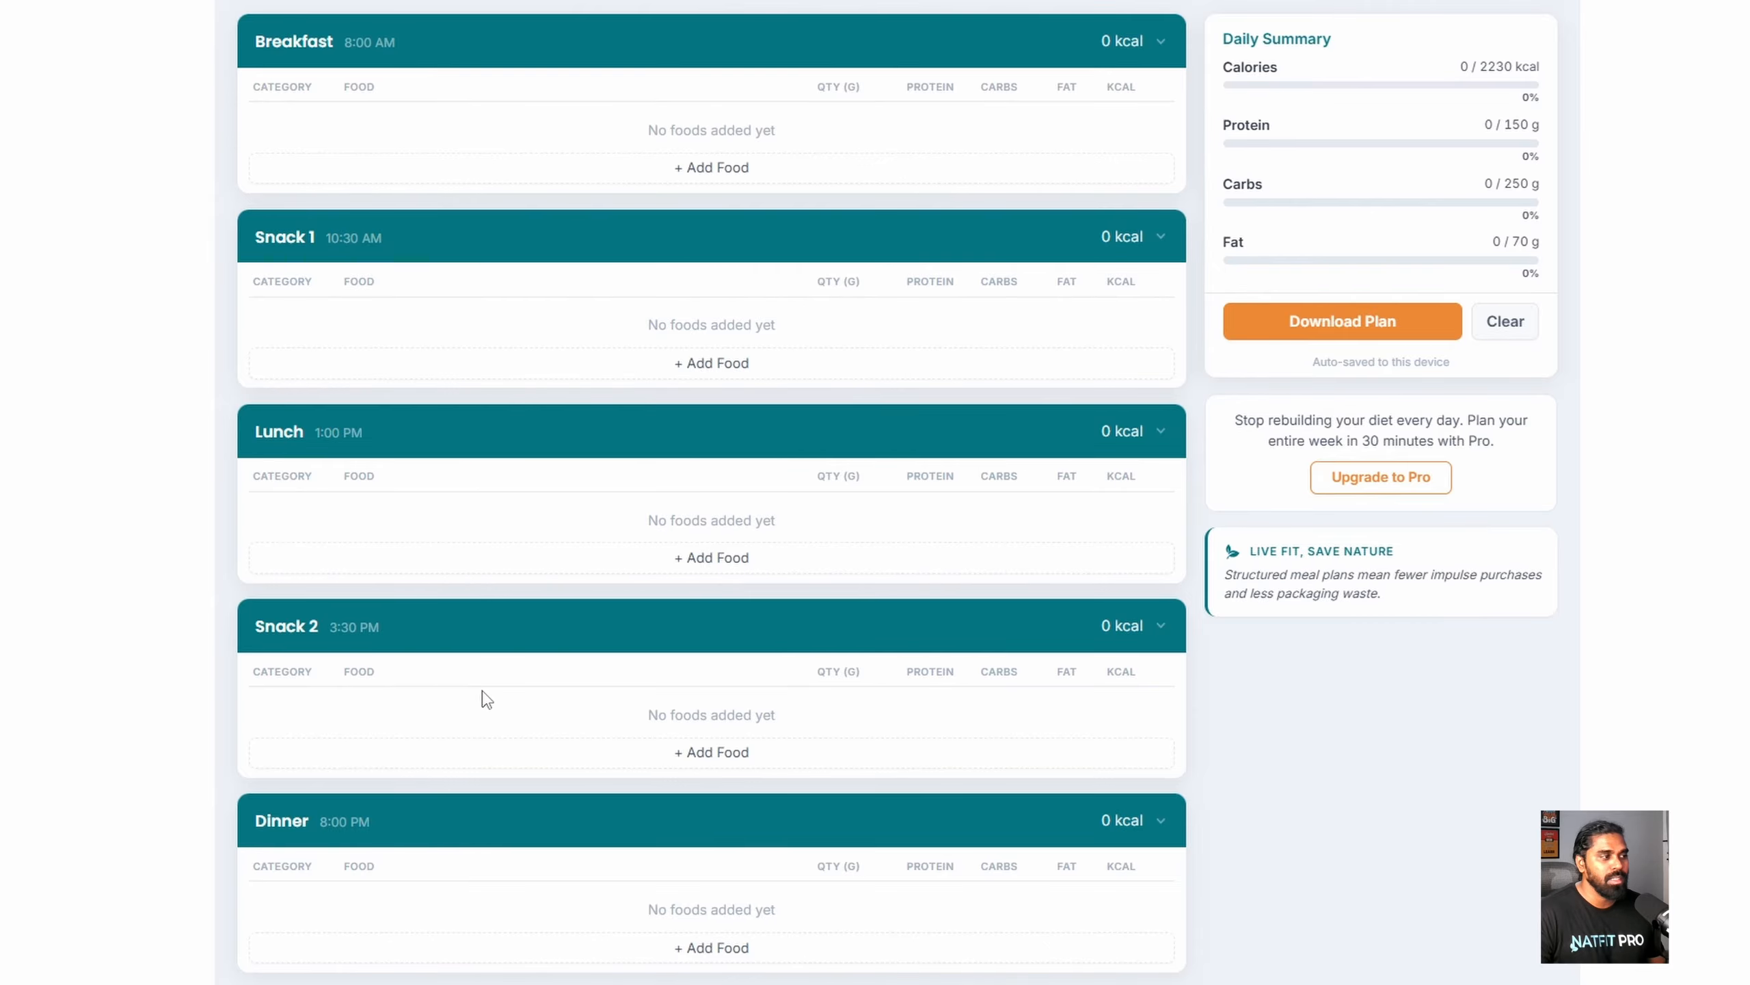
pyautogui.scroll(5, 461, 892)
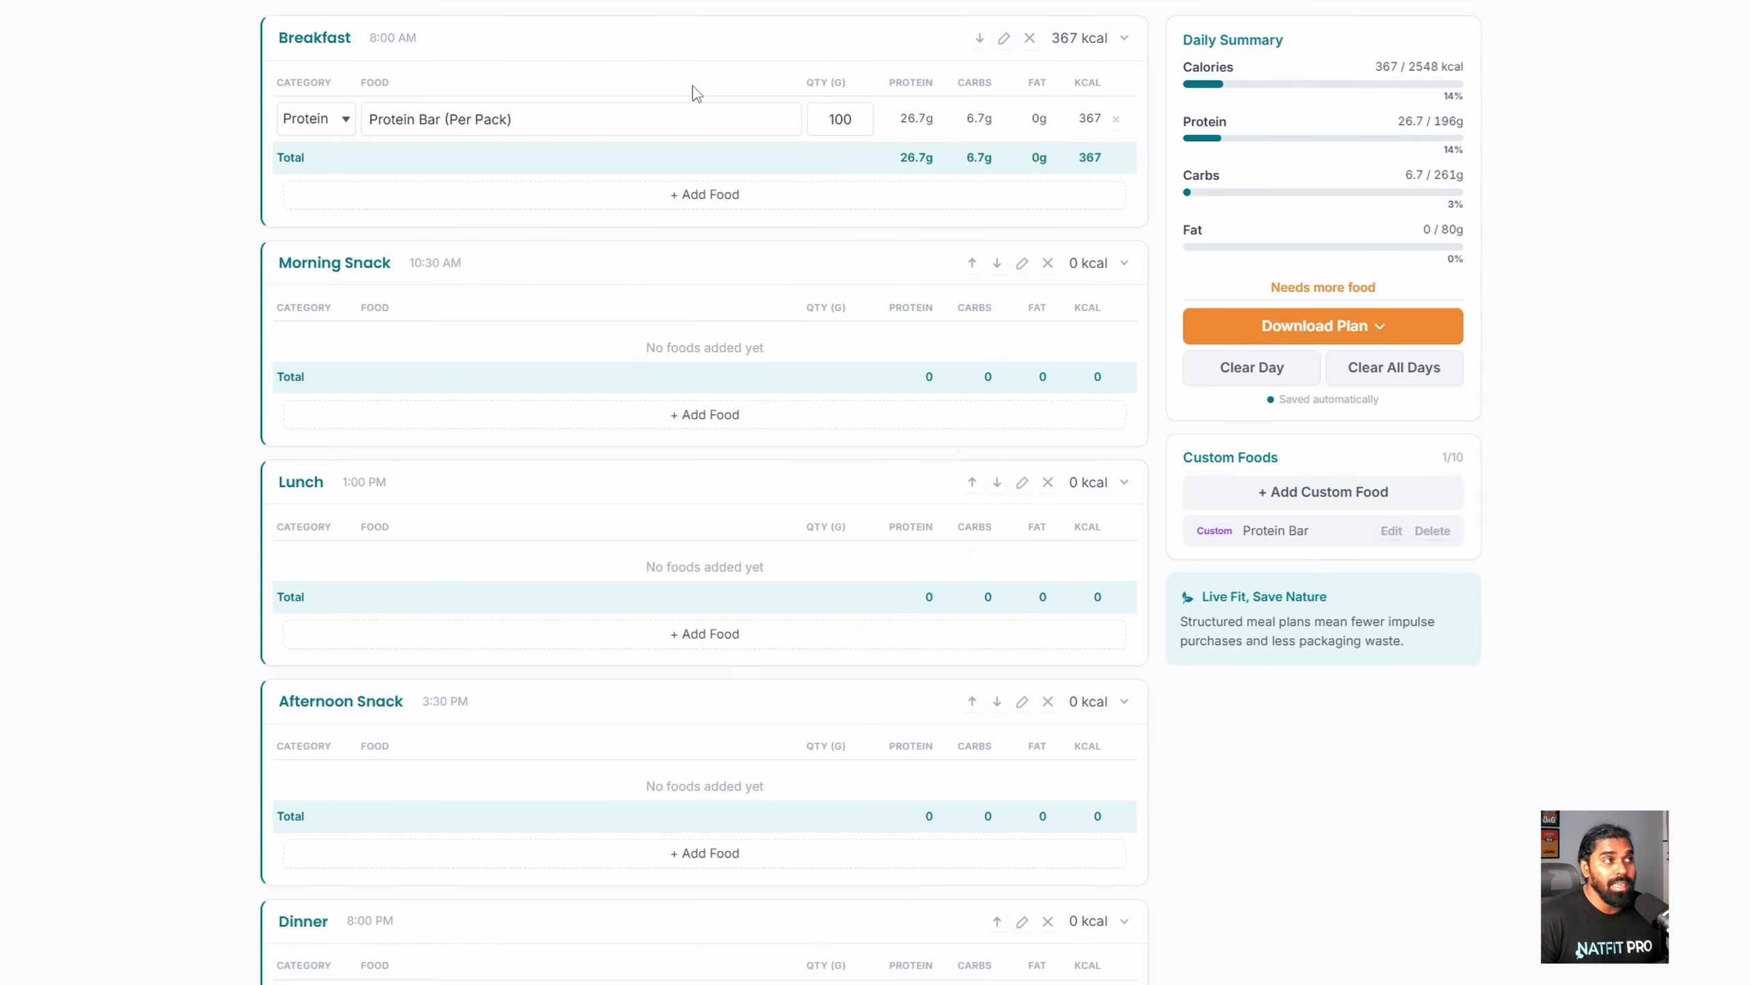
# Step: Switch Monday's layout in the Pro builder to 2, 3, 4 and 5 meals in turn, replacing the existing meals
pyautogui.scroll(3, 692, 103)
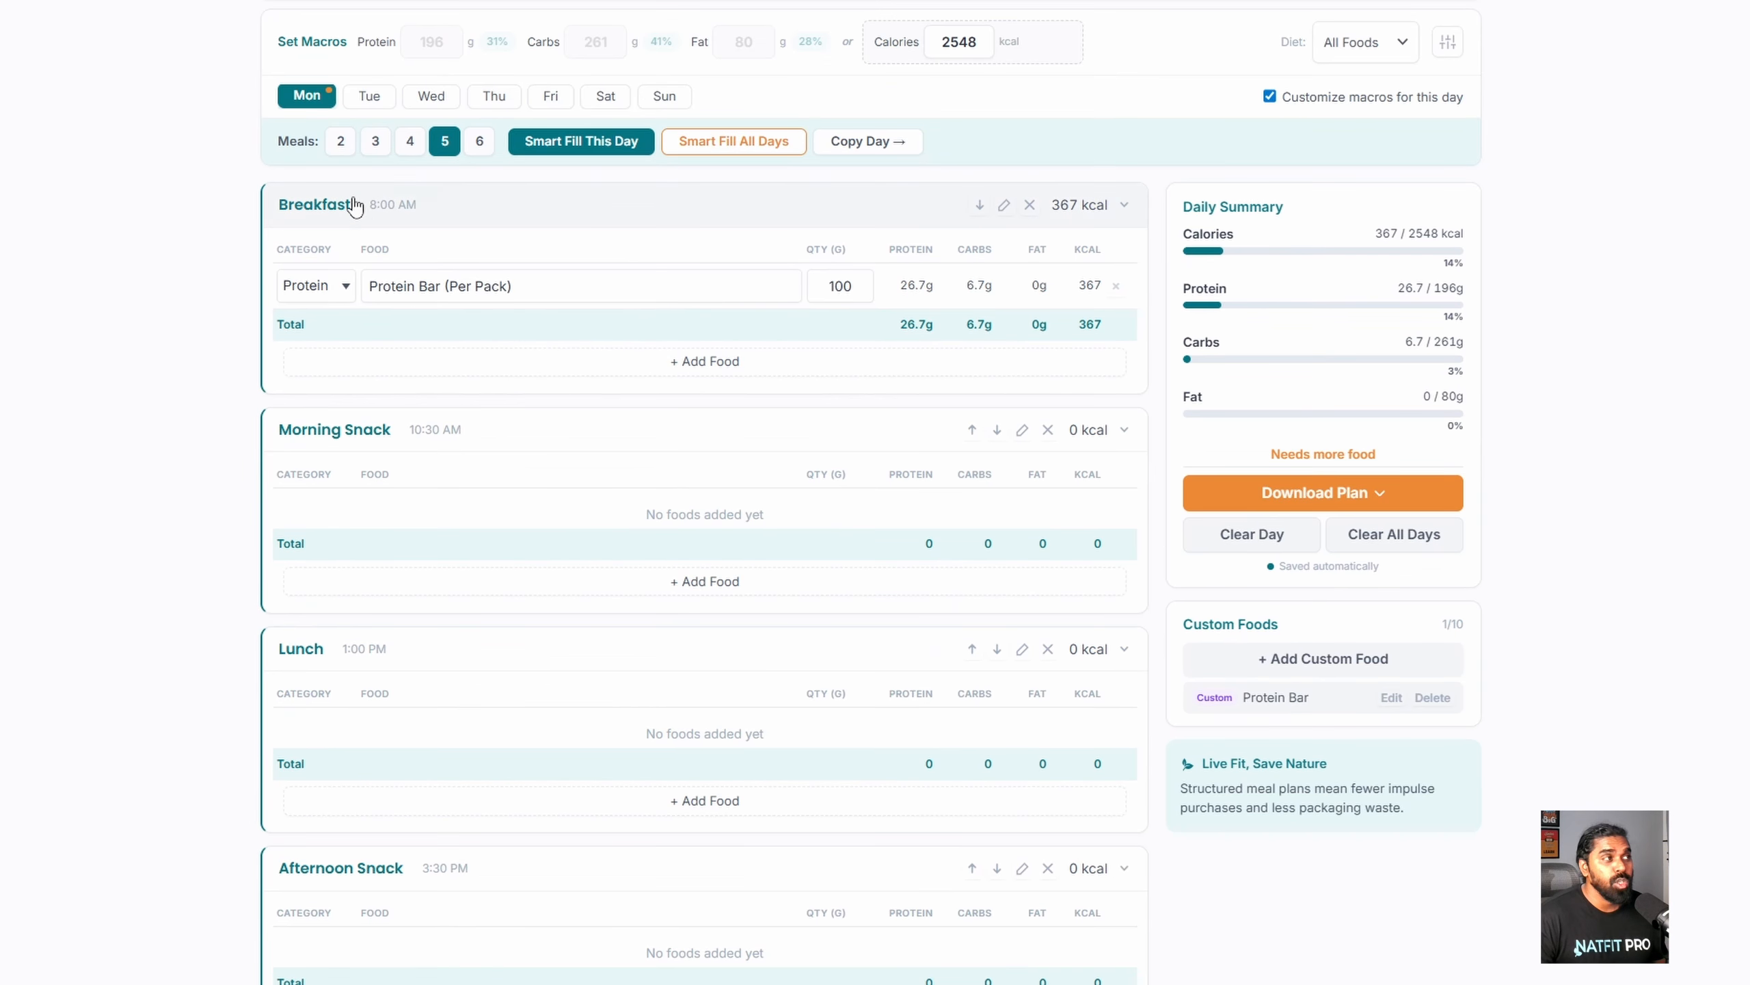
pyautogui.click(338, 140)
pyautogui.click(940, 567)
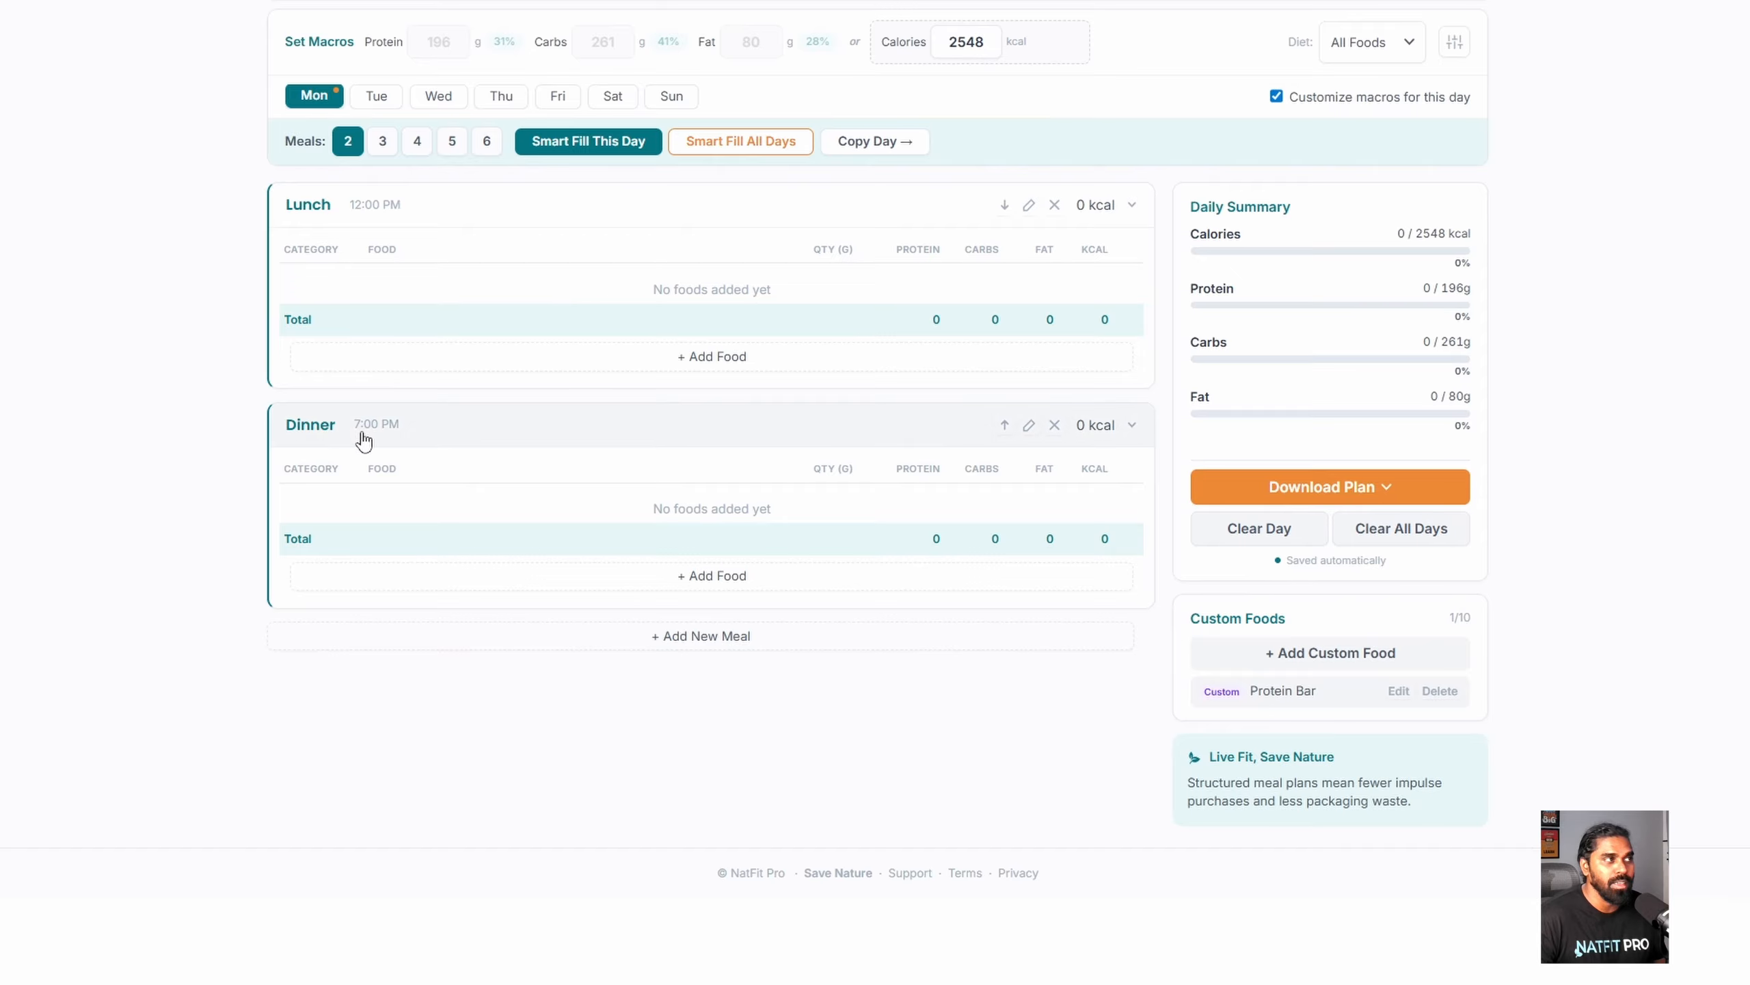
pyautogui.click(382, 142)
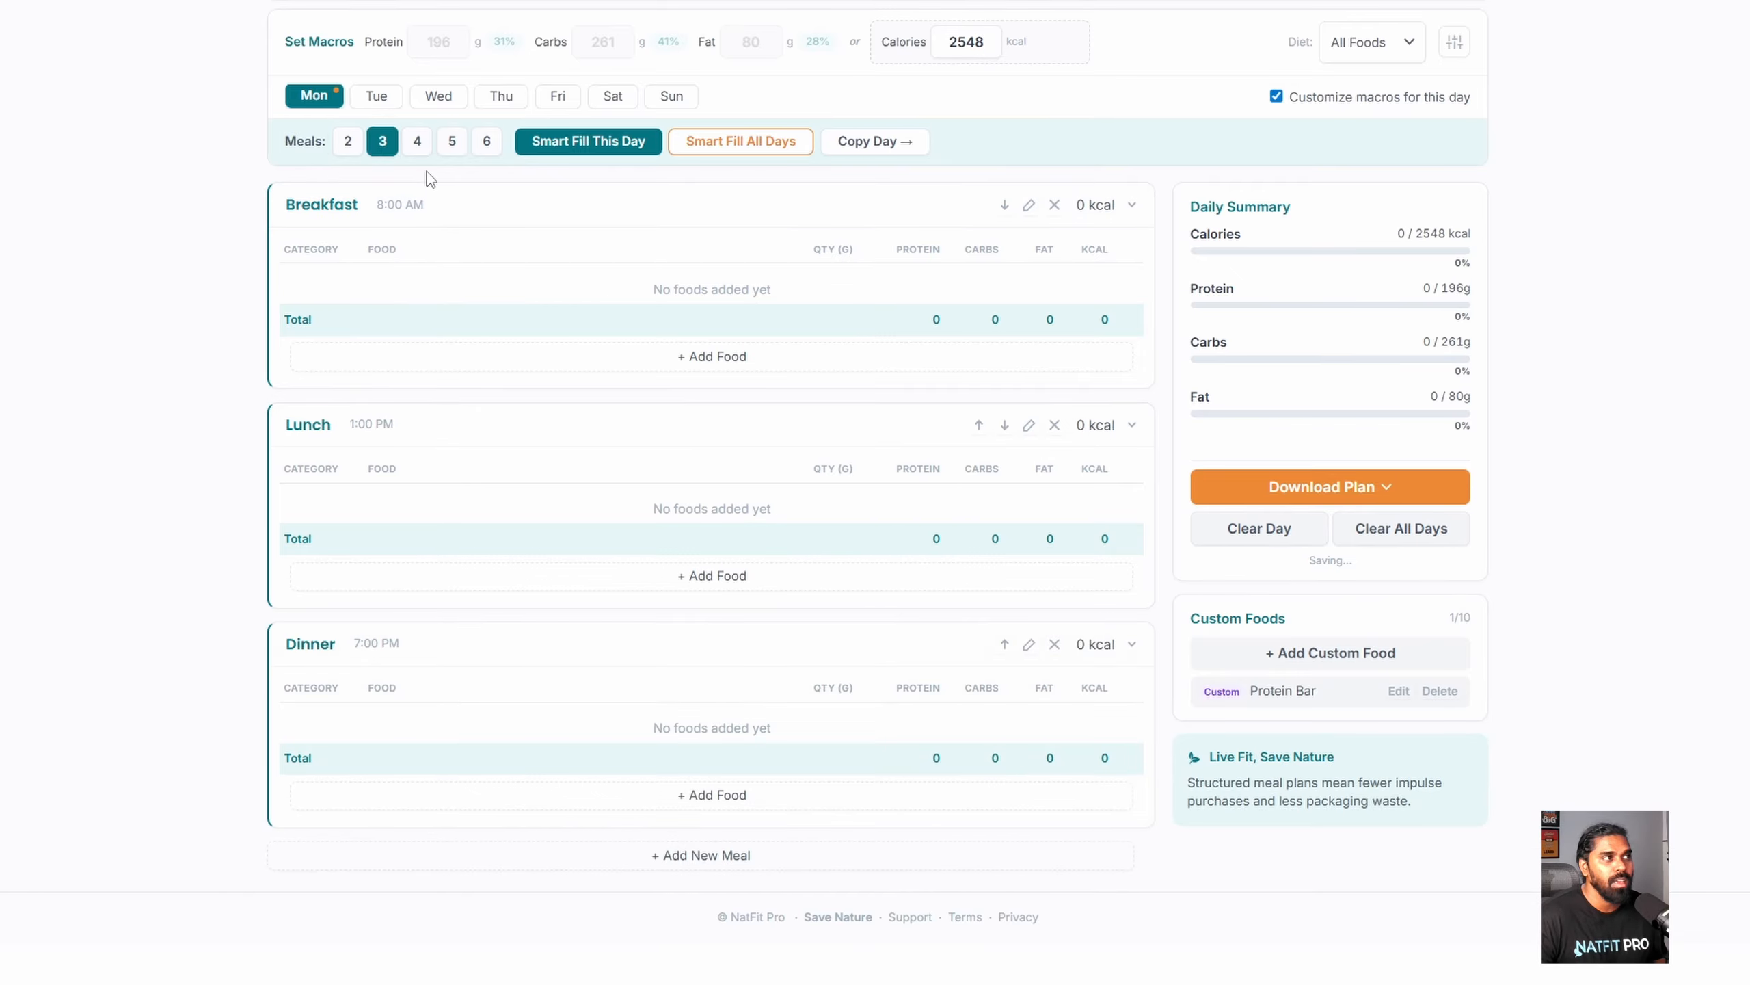
pyautogui.click(419, 144)
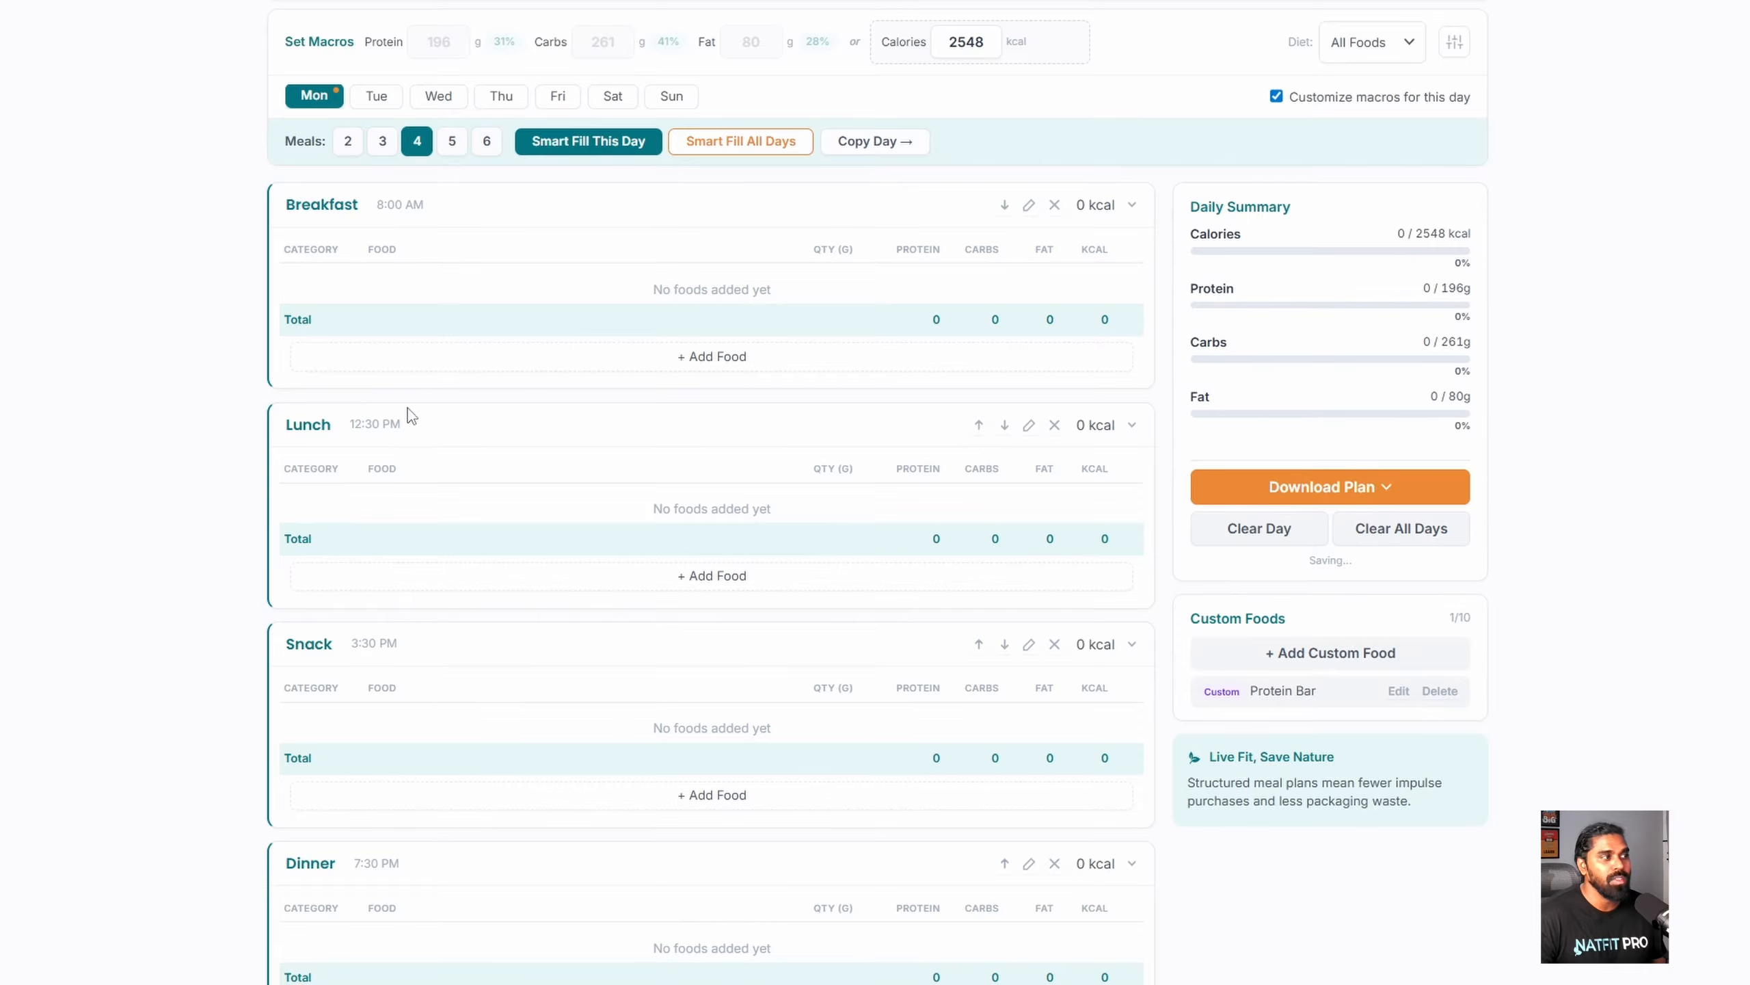
pyautogui.click(465, 158)
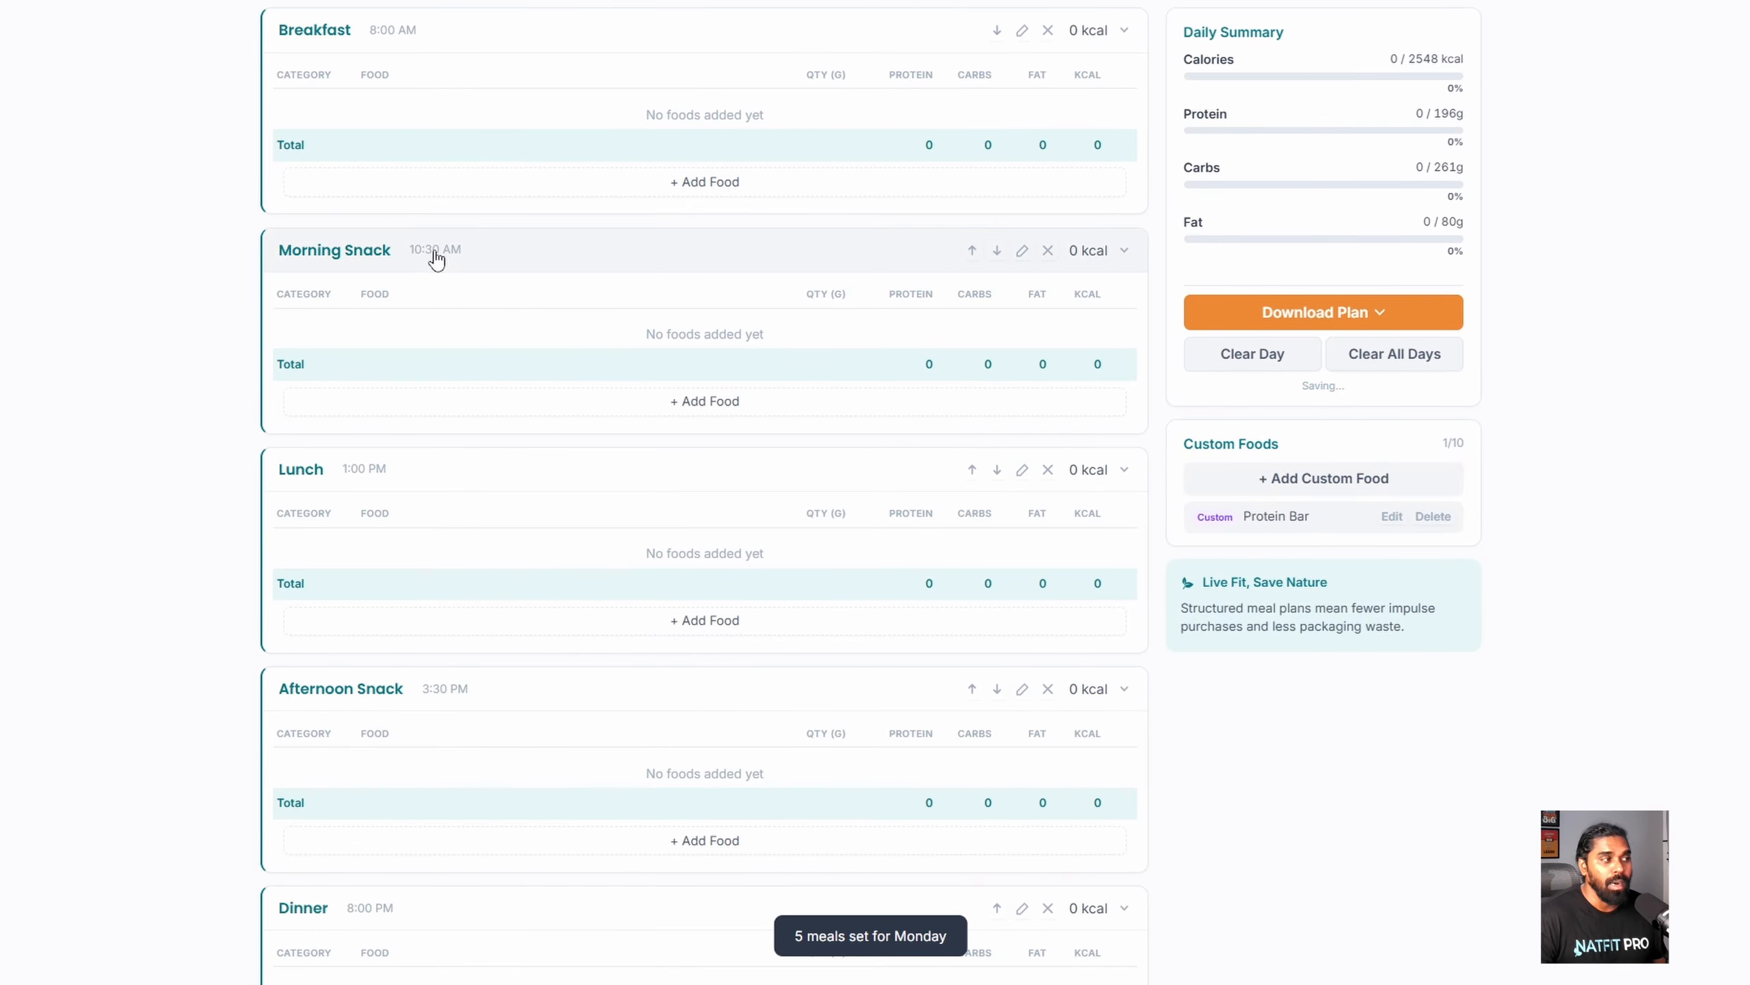
pyautogui.scroll(-3, 438, 269)
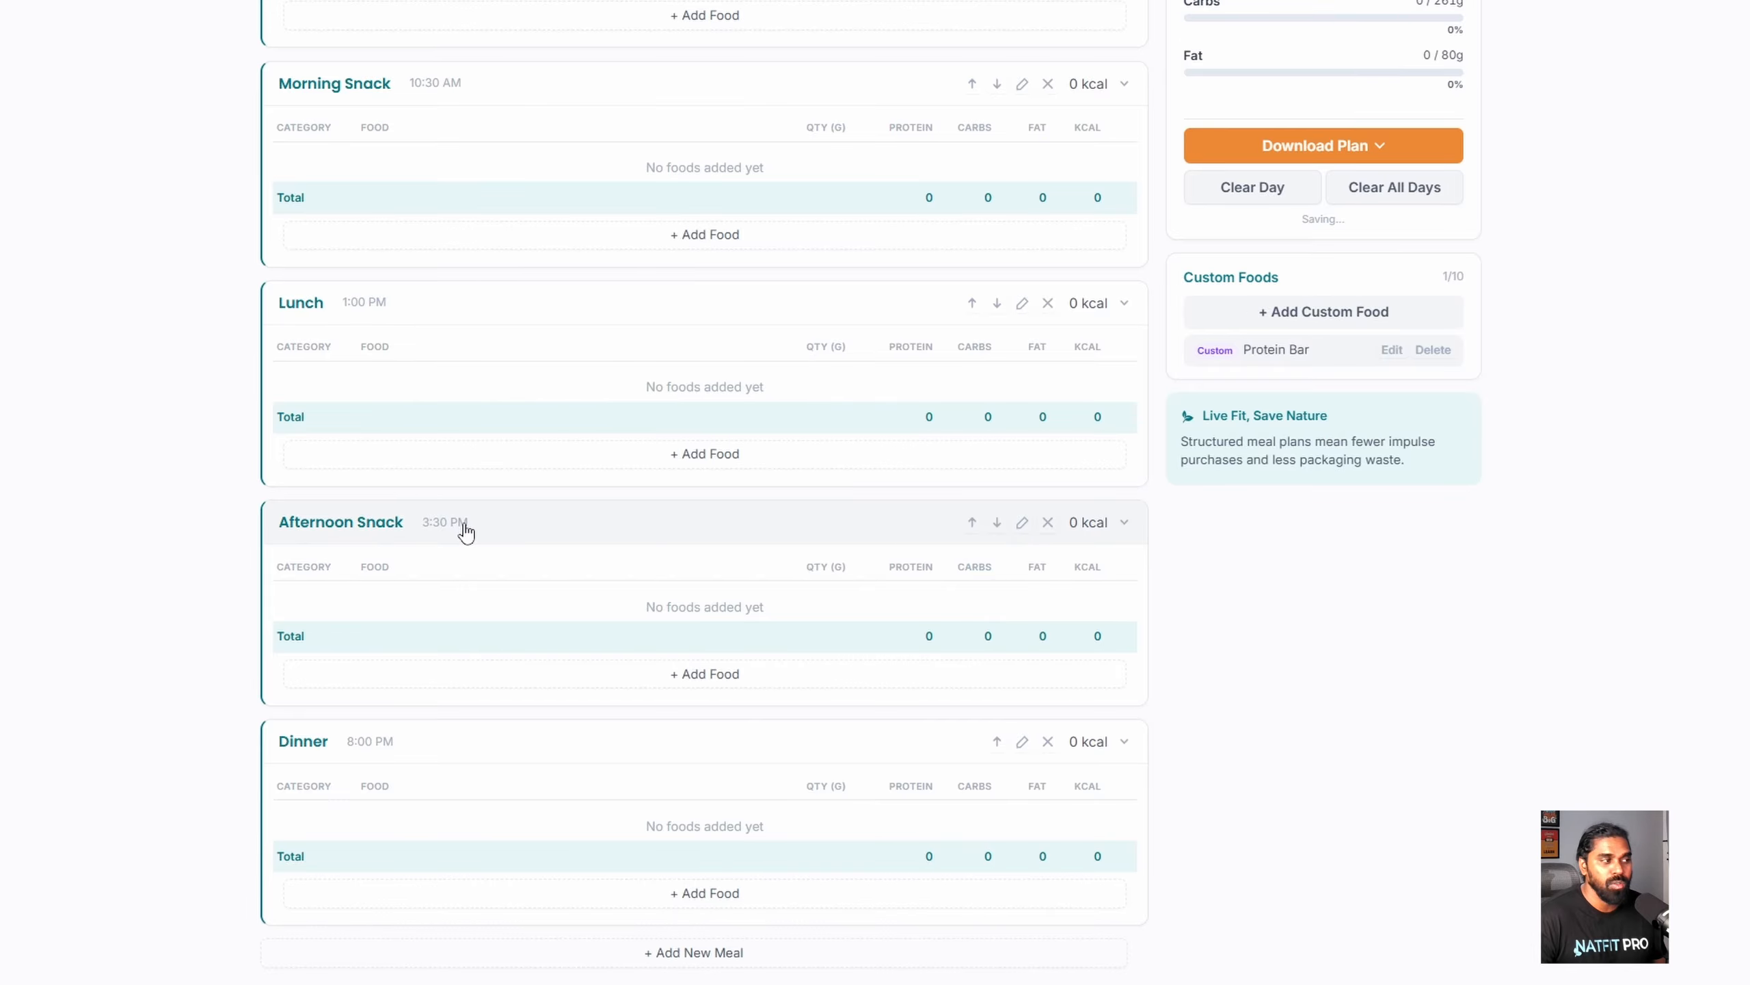
# Step: Set Monday to 6 meals and review the meal cards down to Late Night Snack
pyautogui.scroll(5, 461, 750)
pyautogui.click(480, 139)
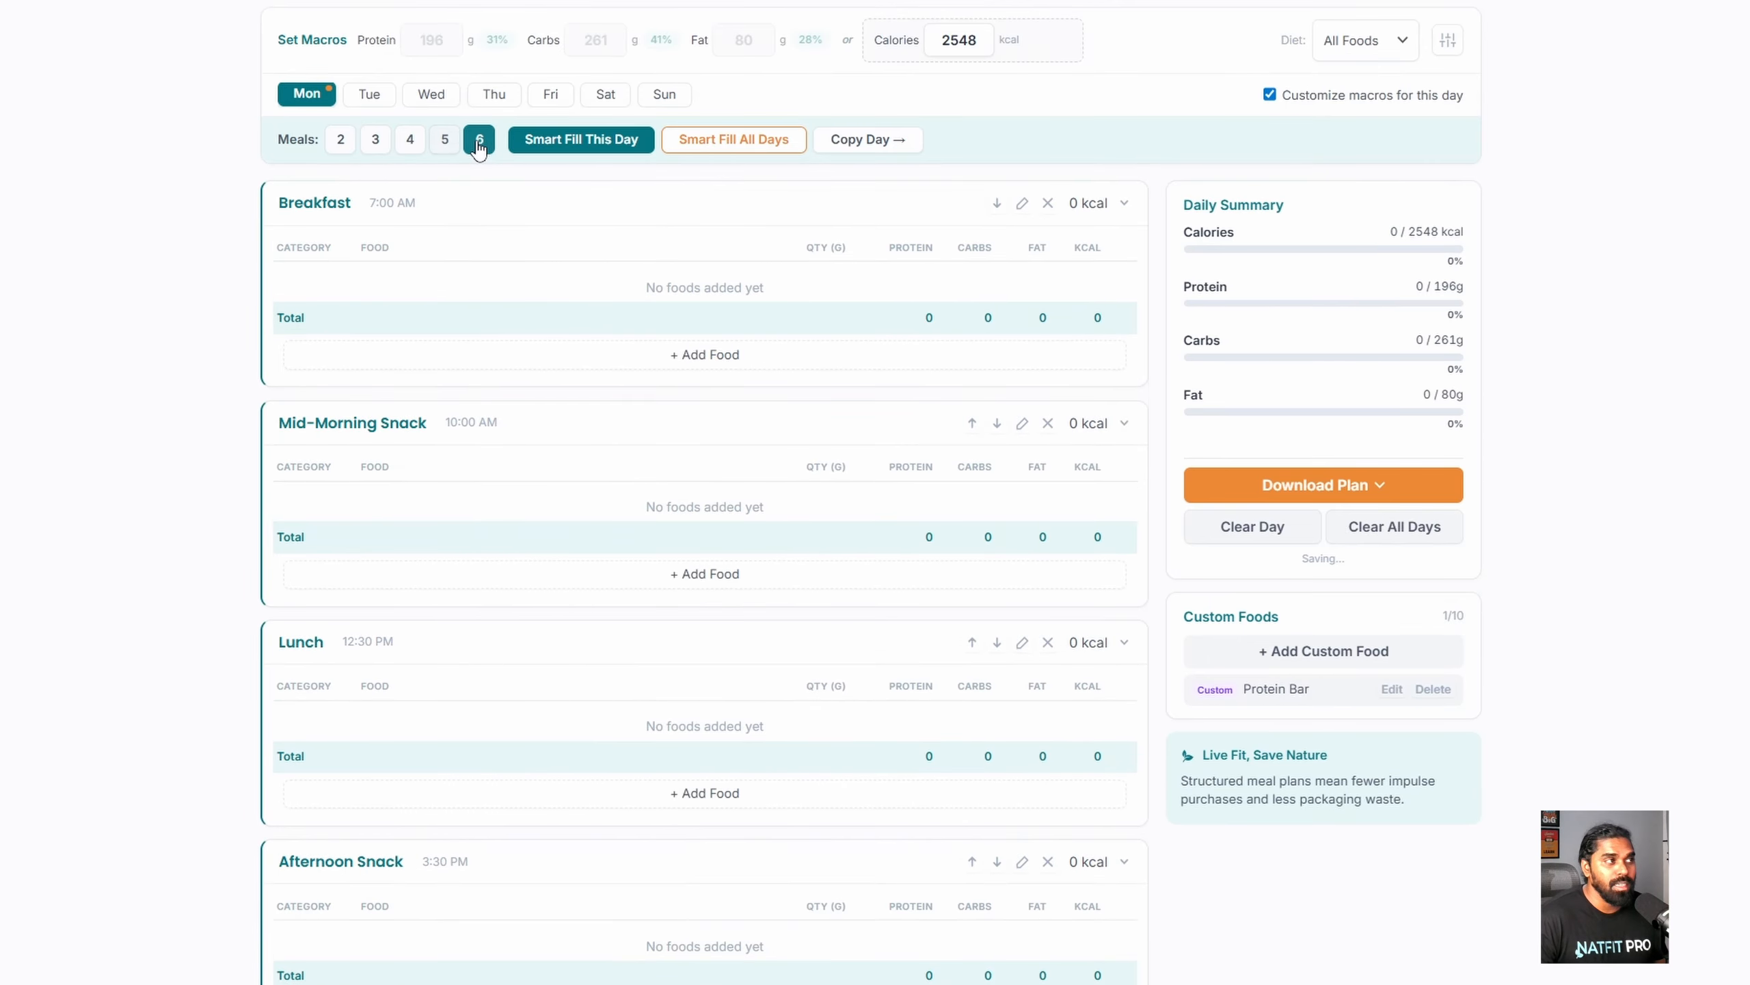
pyautogui.scroll(-3, 480, 203)
pyautogui.scroll(-3, 468, 170)
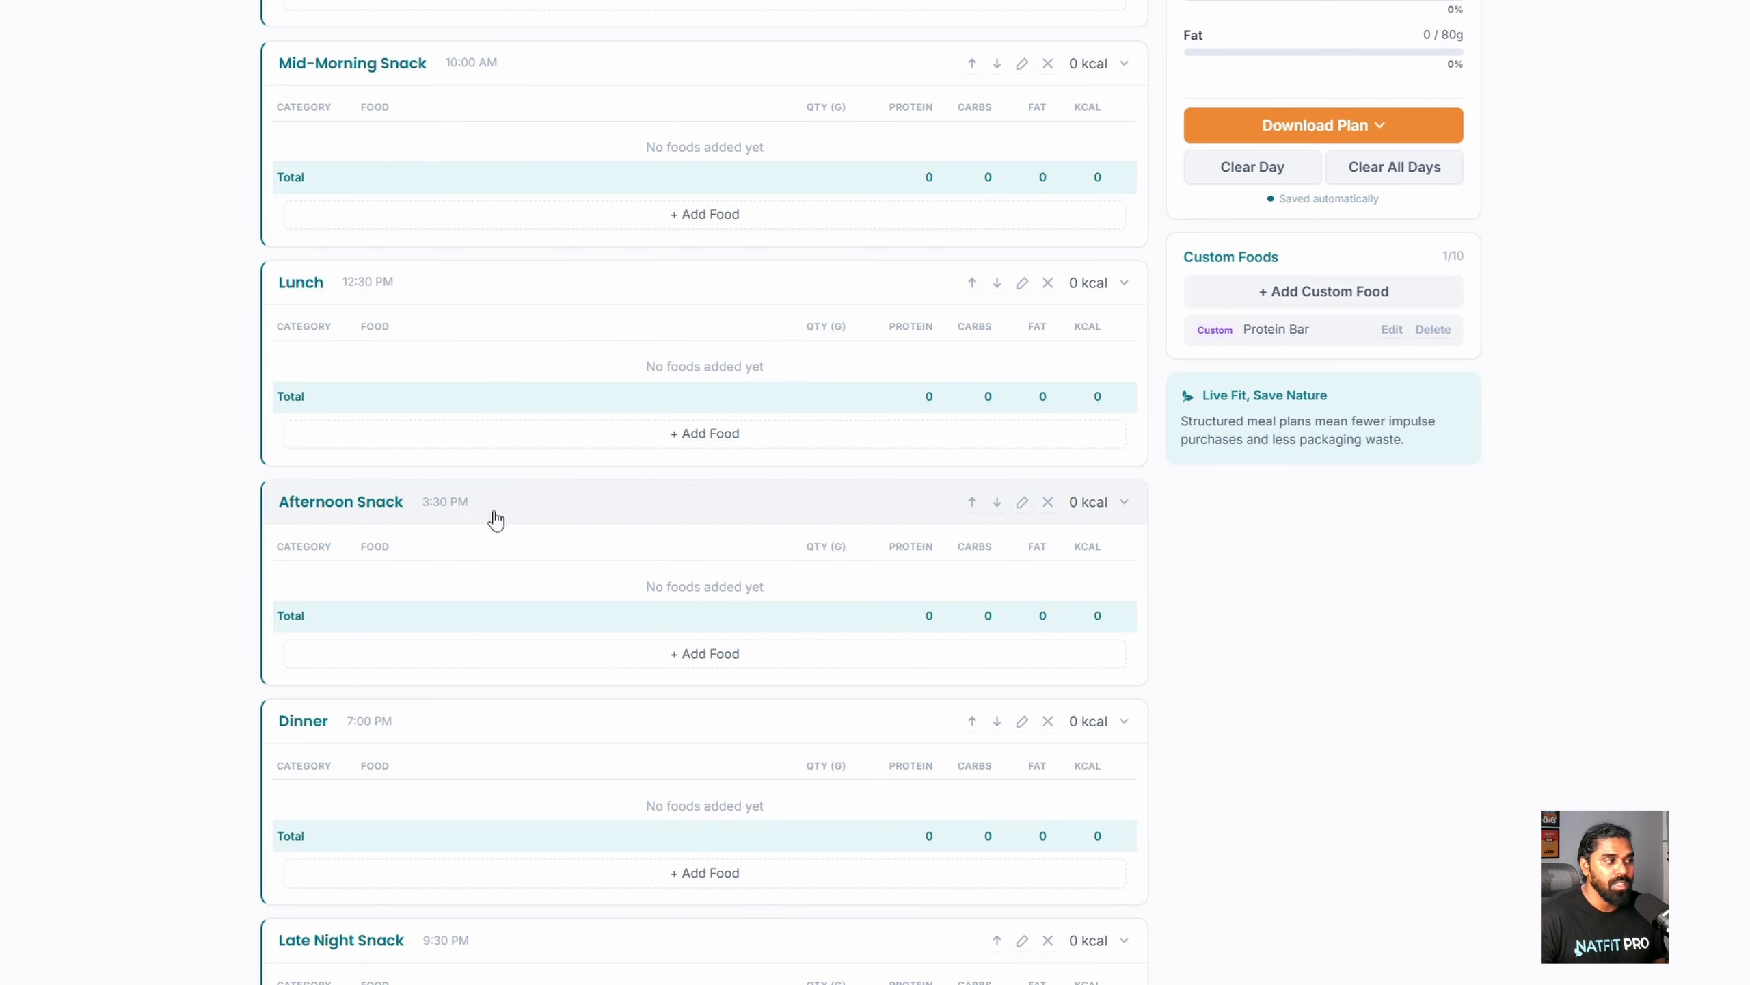
# Step: Set Tuesday's layout to 4 meals and switch to Wednesday
pyautogui.scroll(-3, 486, 558)
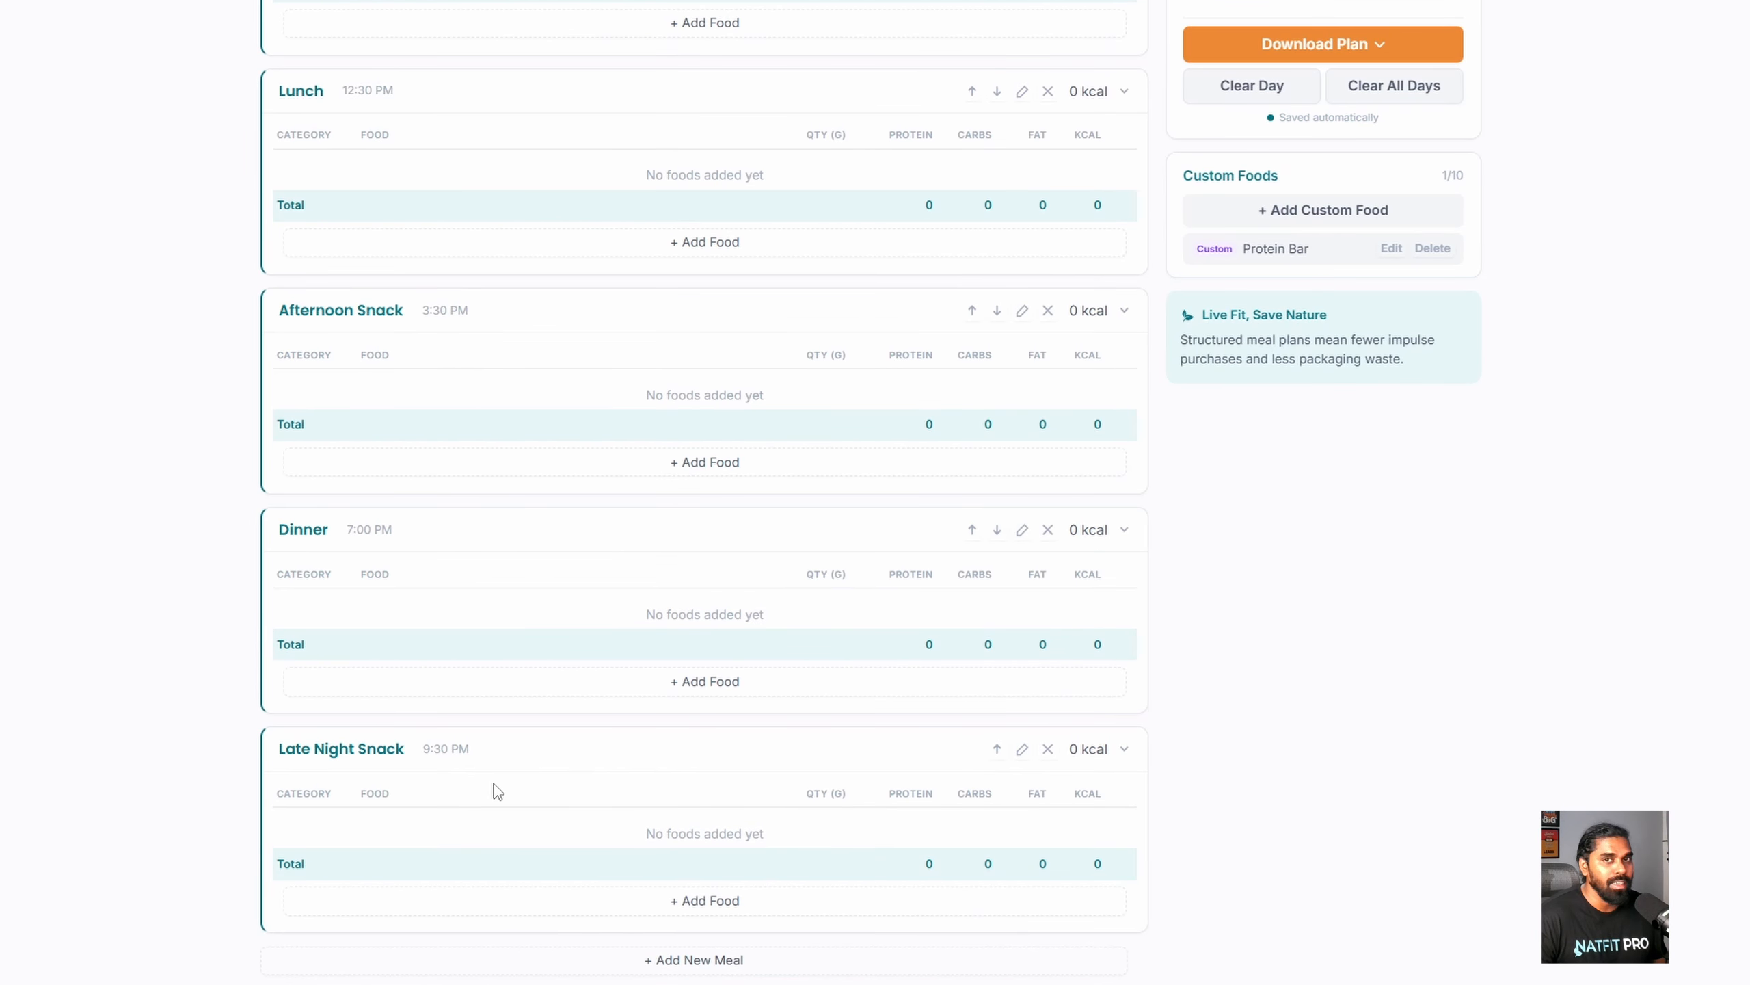
pyautogui.scroll(9, 498, 791)
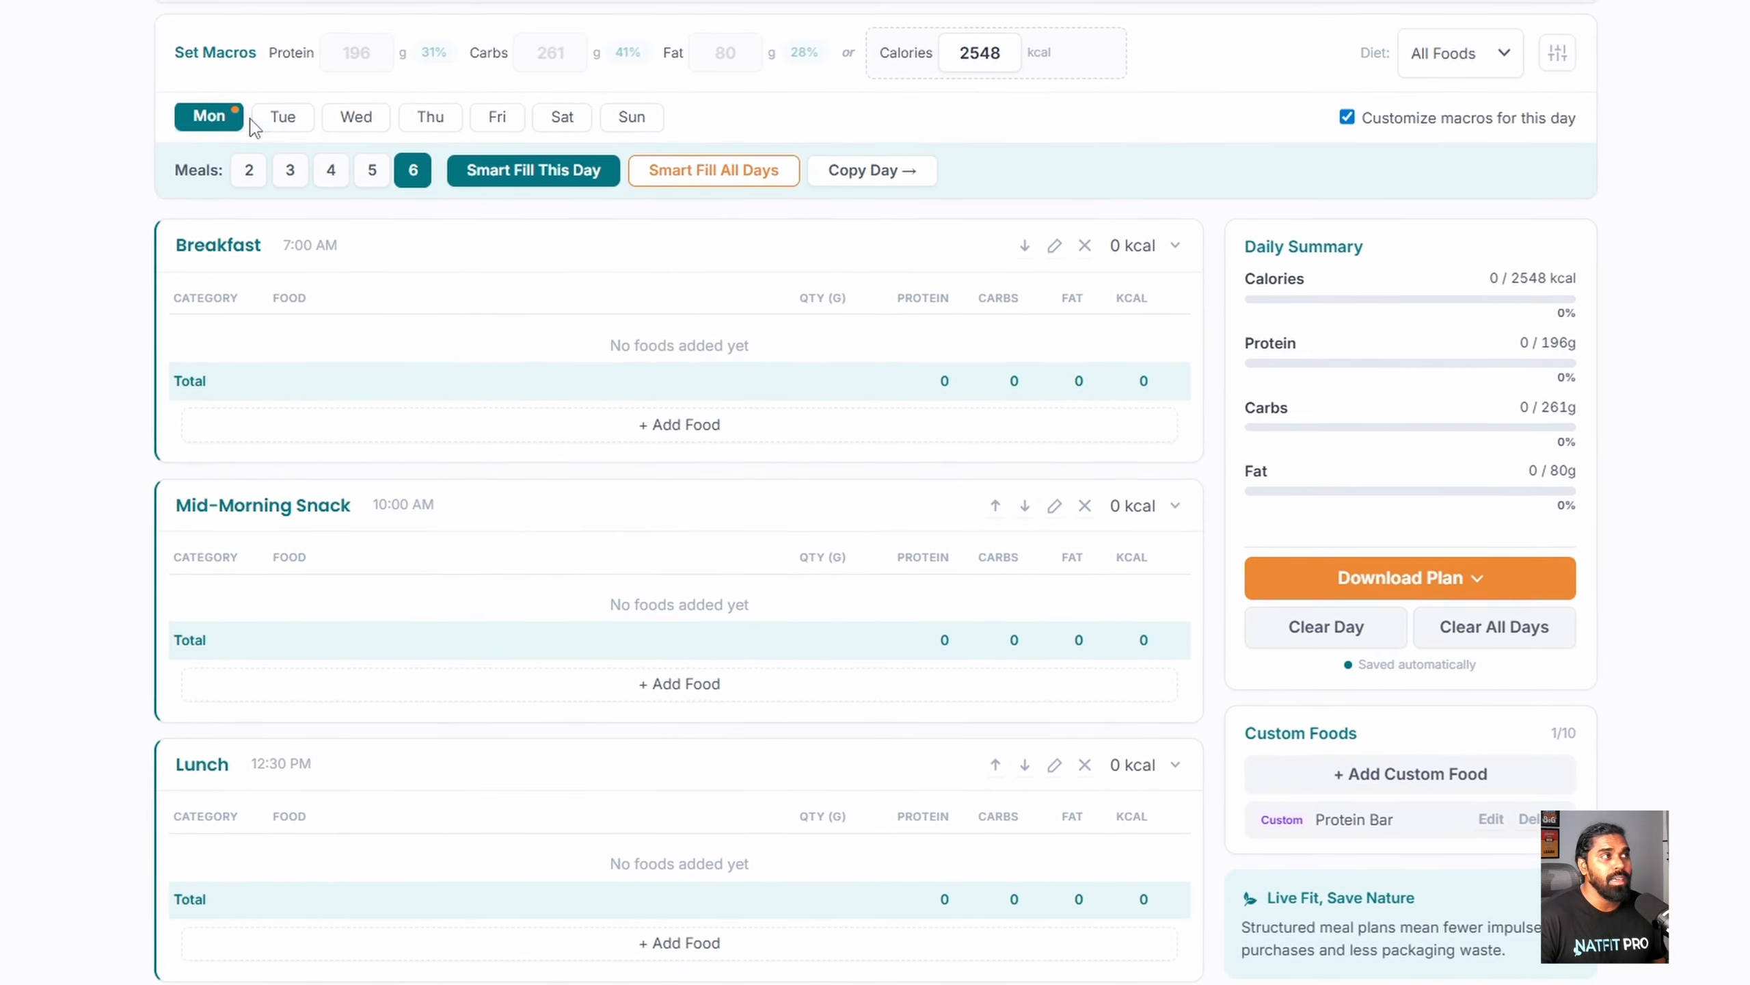
pyautogui.click(278, 117)
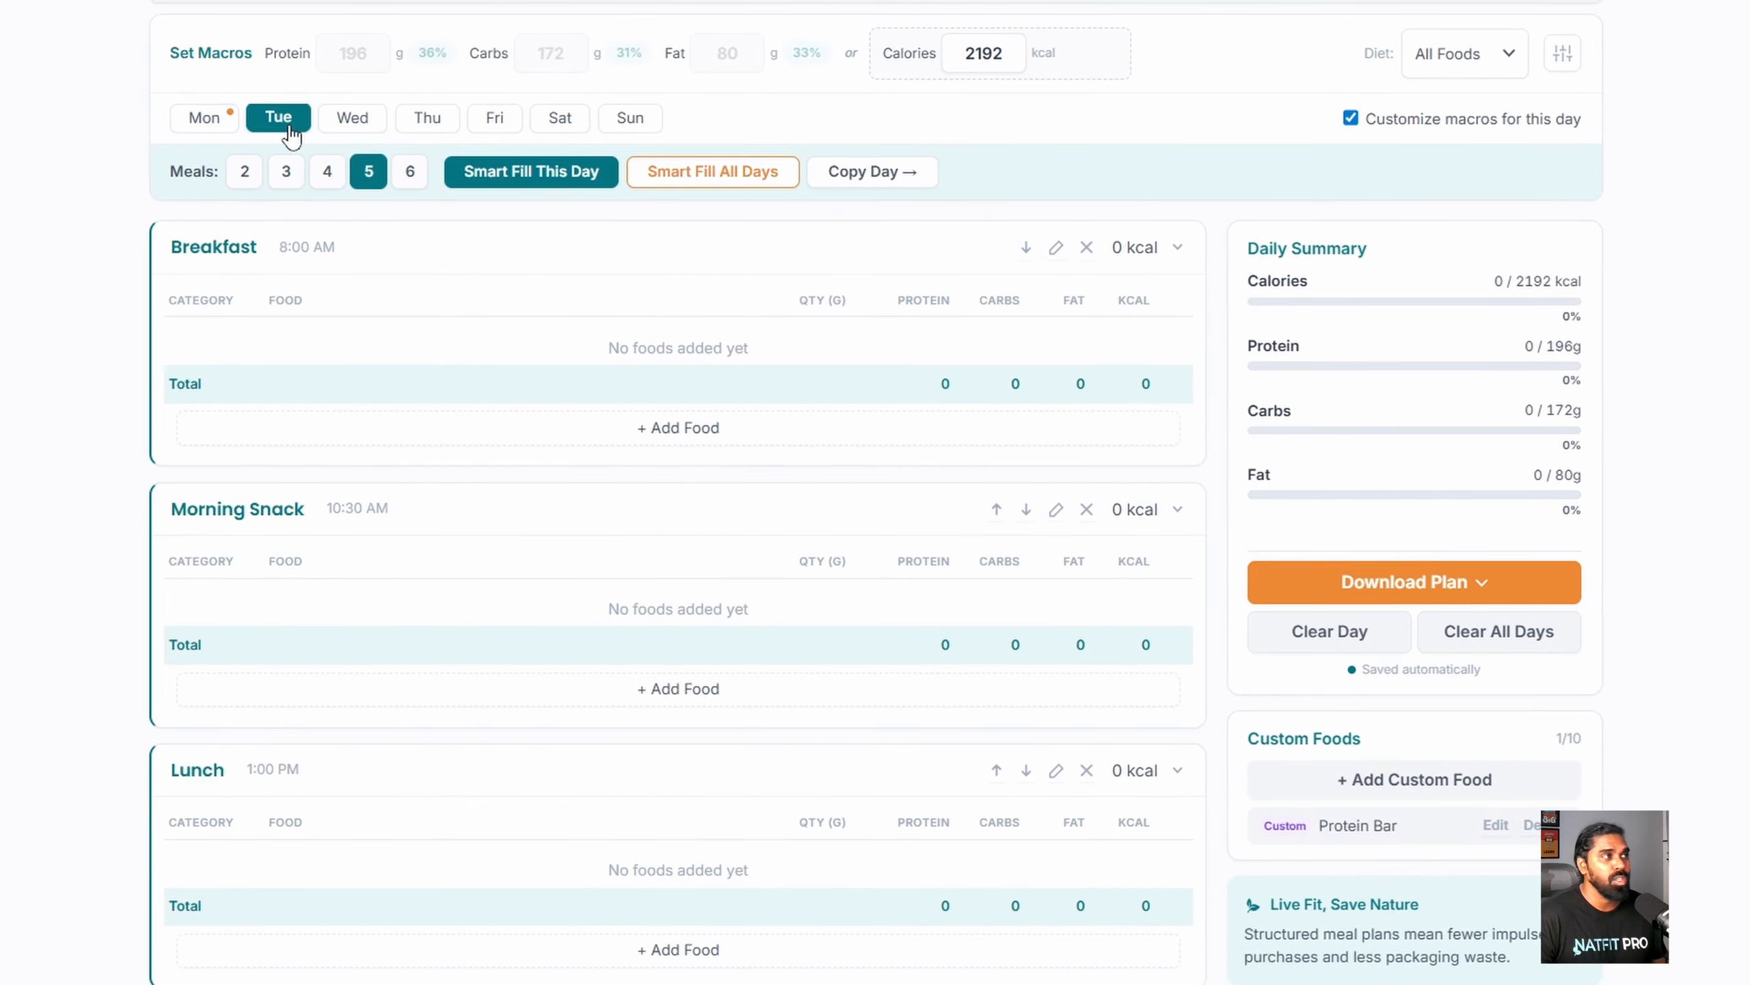
pyautogui.click(331, 174)
pyautogui.click(363, 122)
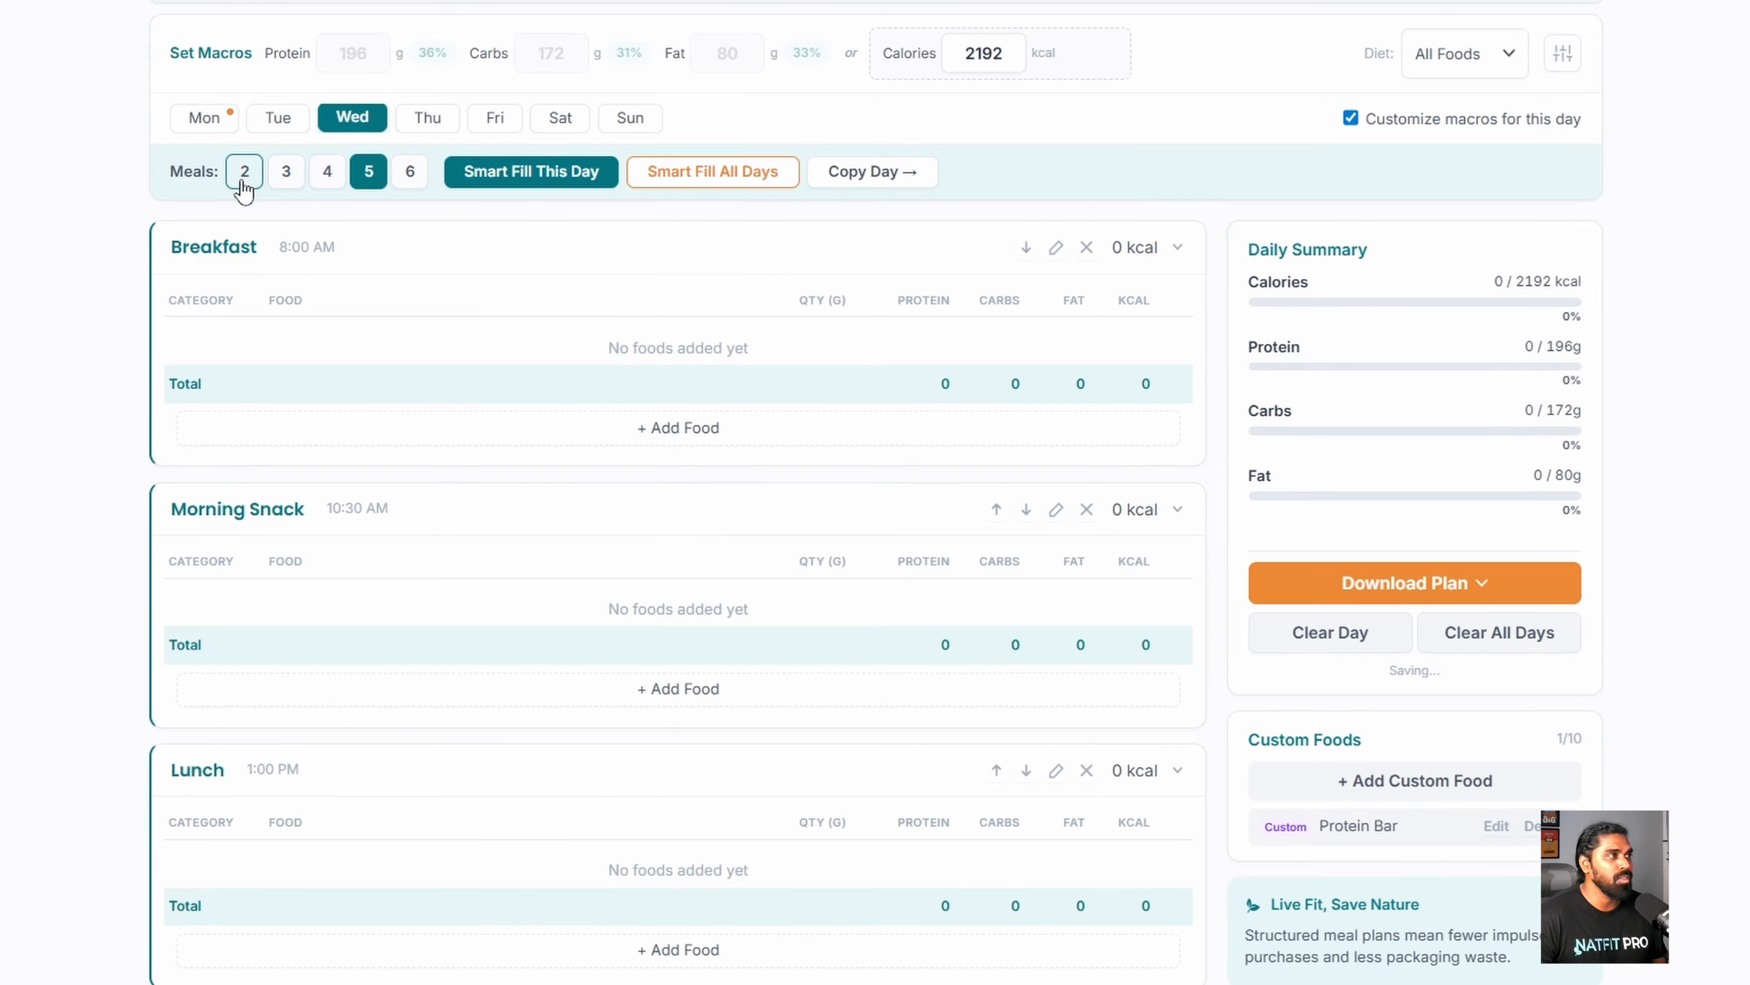
# Step: Set both Monday and Tuesday to 5 meals
pyautogui.click(209, 135)
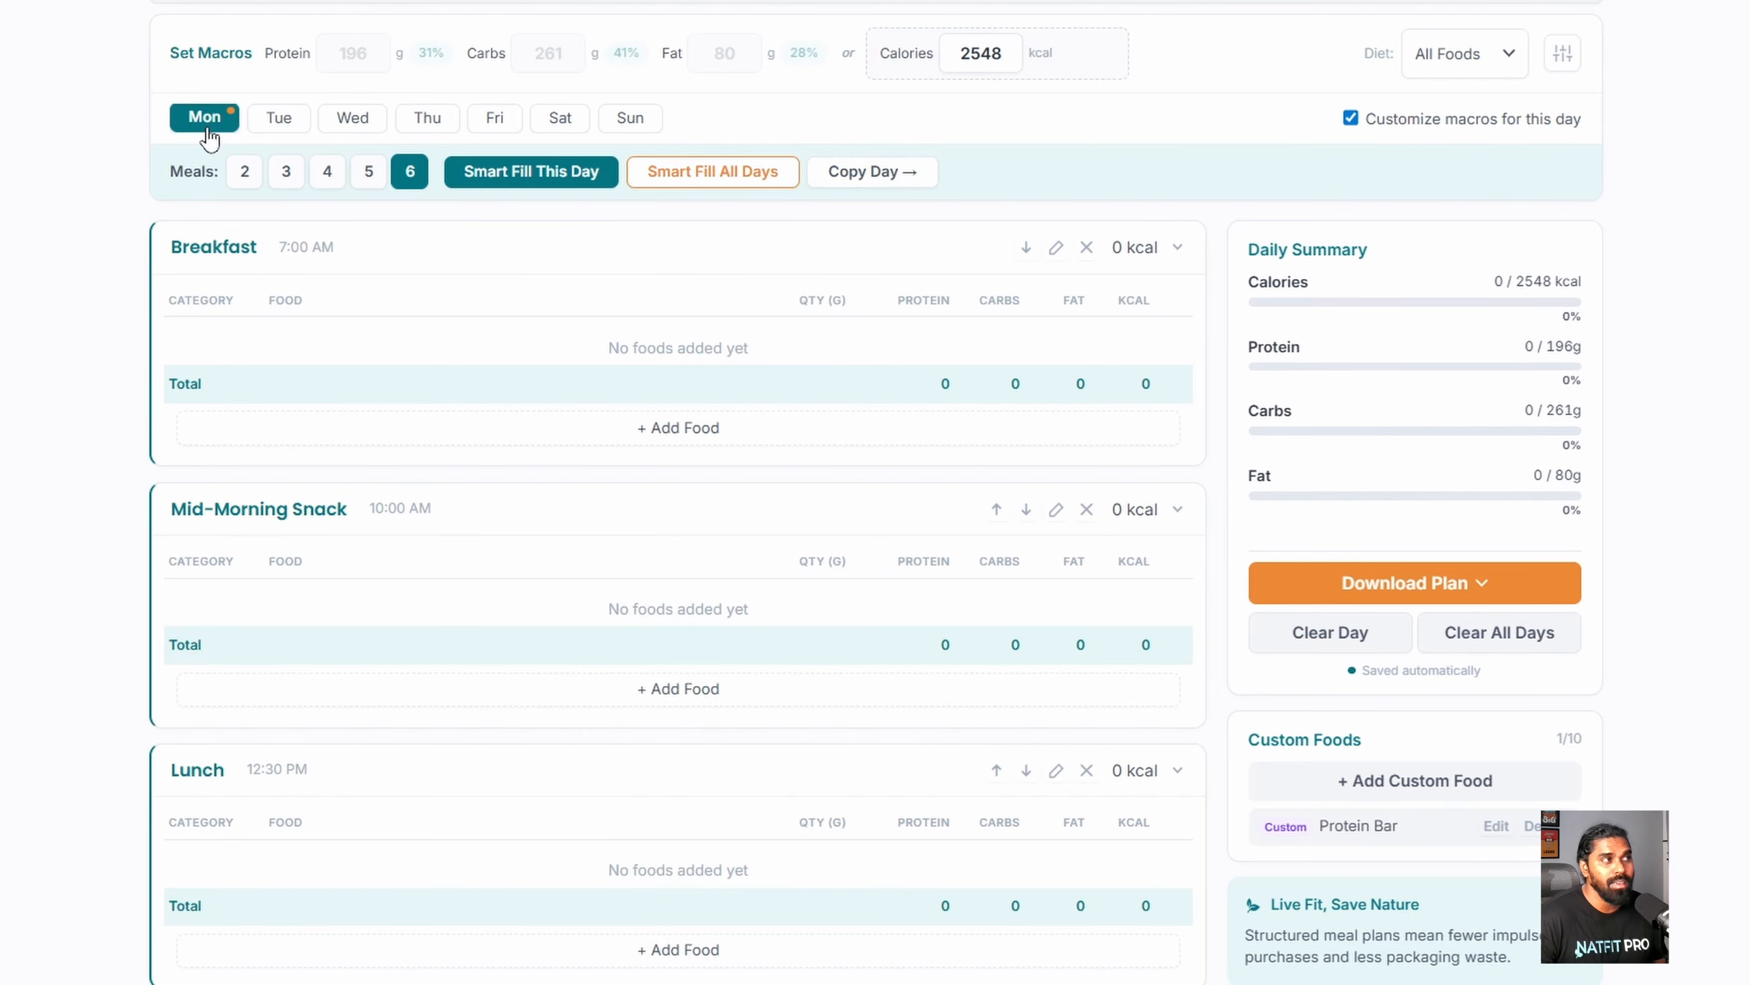
pyautogui.click(367, 175)
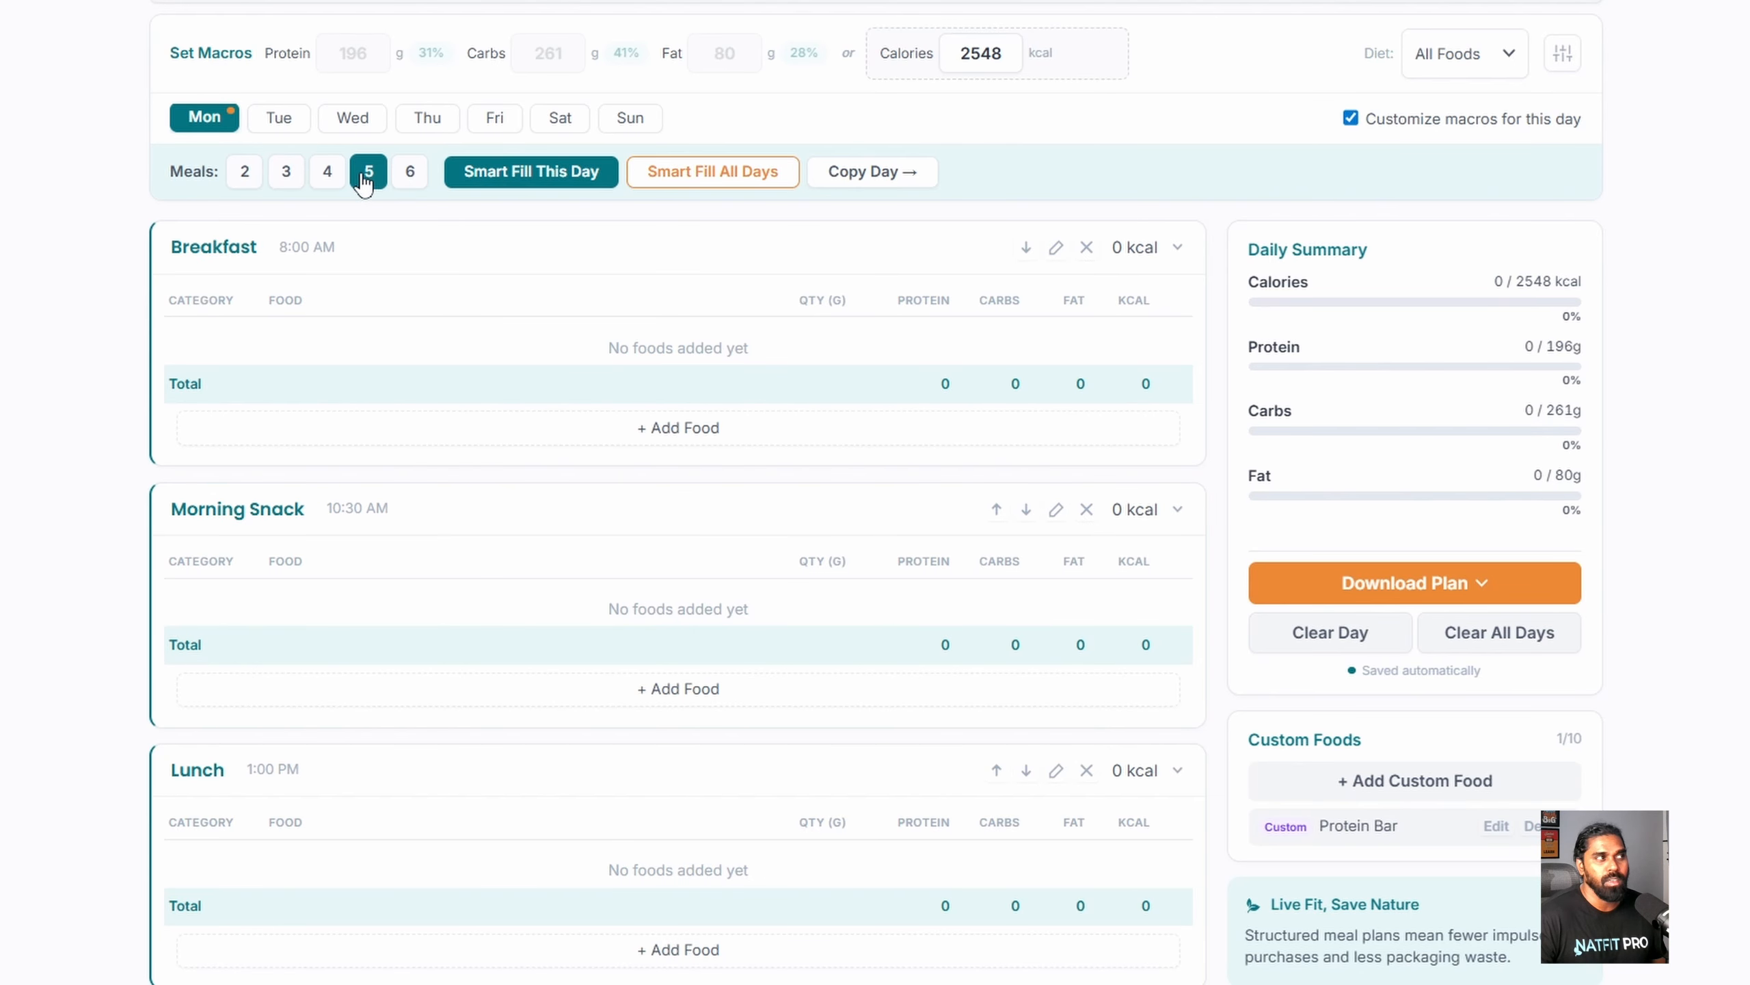
pyautogui.click(279, 118)
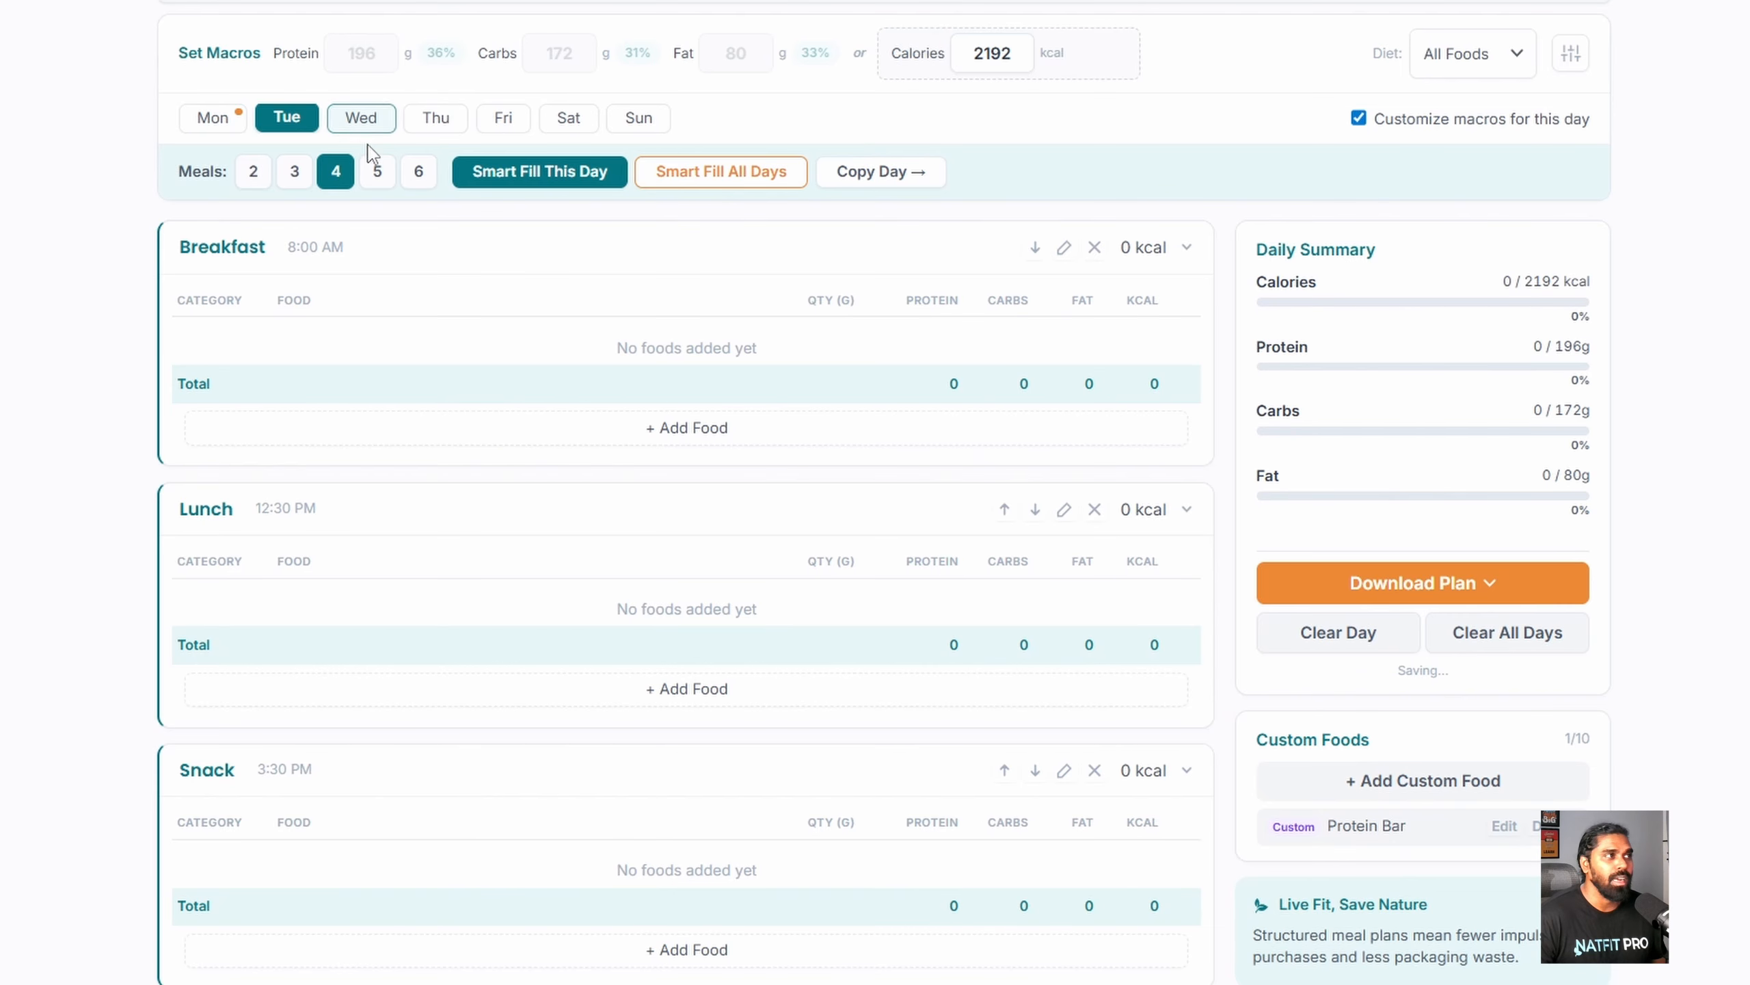
pyautogui.click(377, 178)
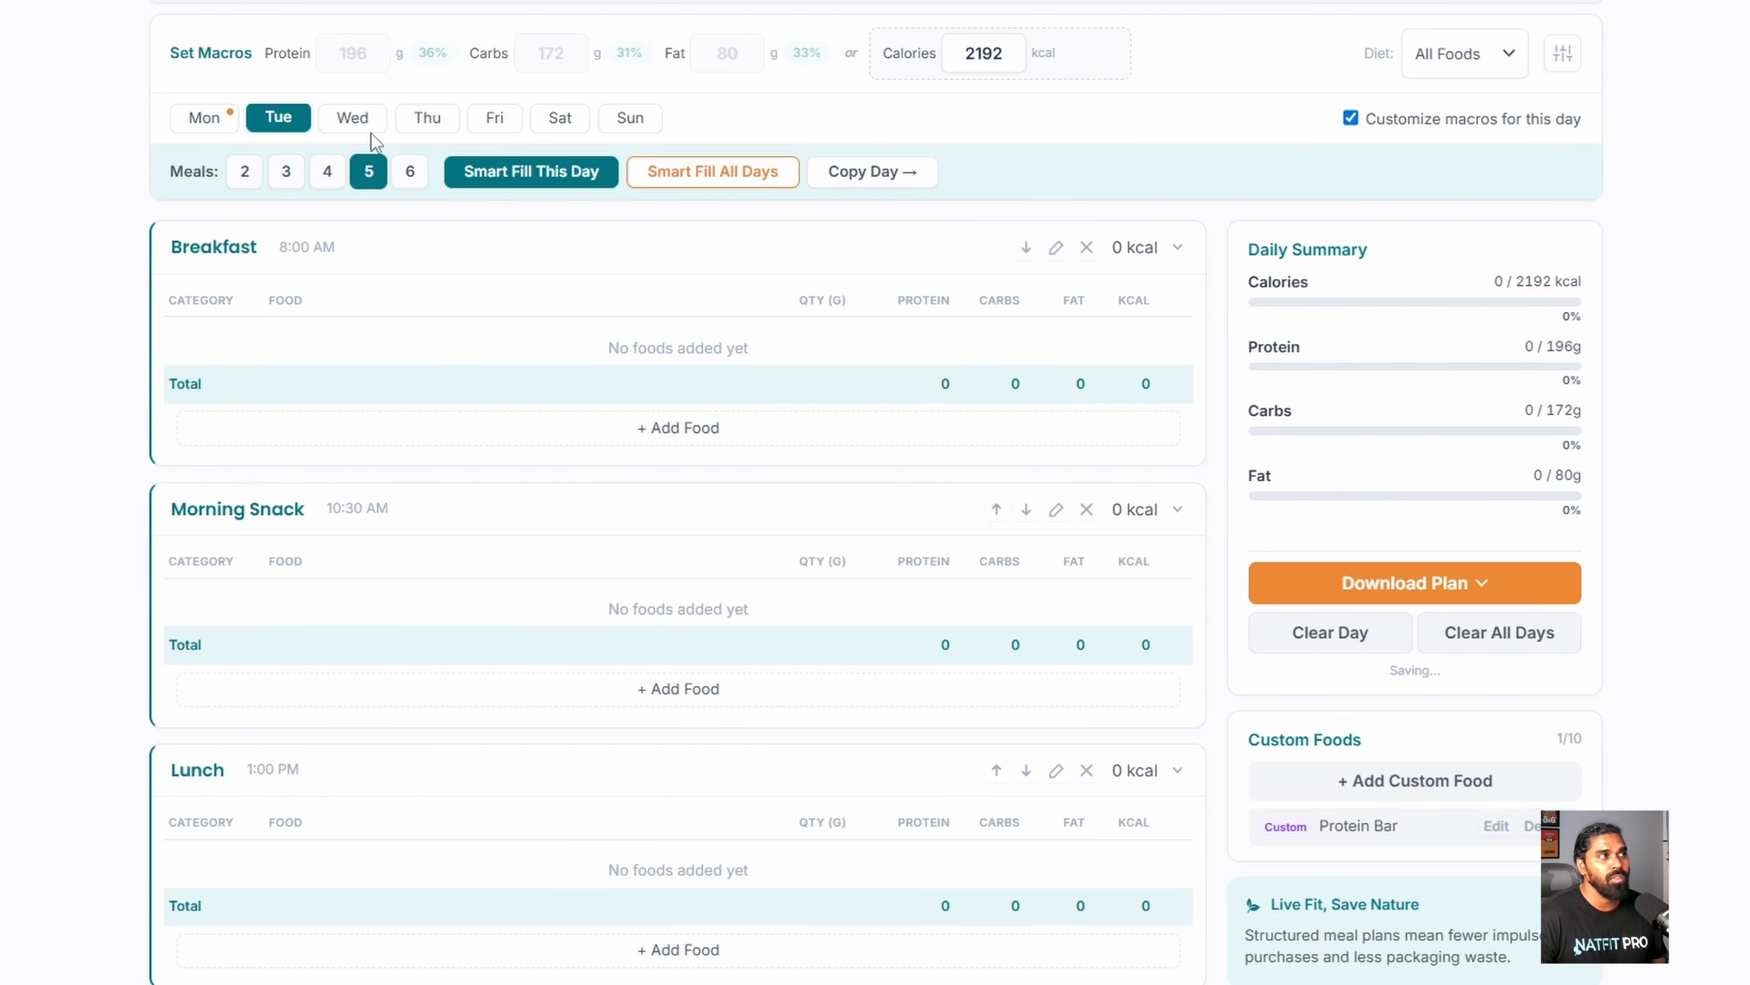
# Step: Set Wednesday to 3 meals and Thursday to 2 meals
pyautogui.click(372, 130)
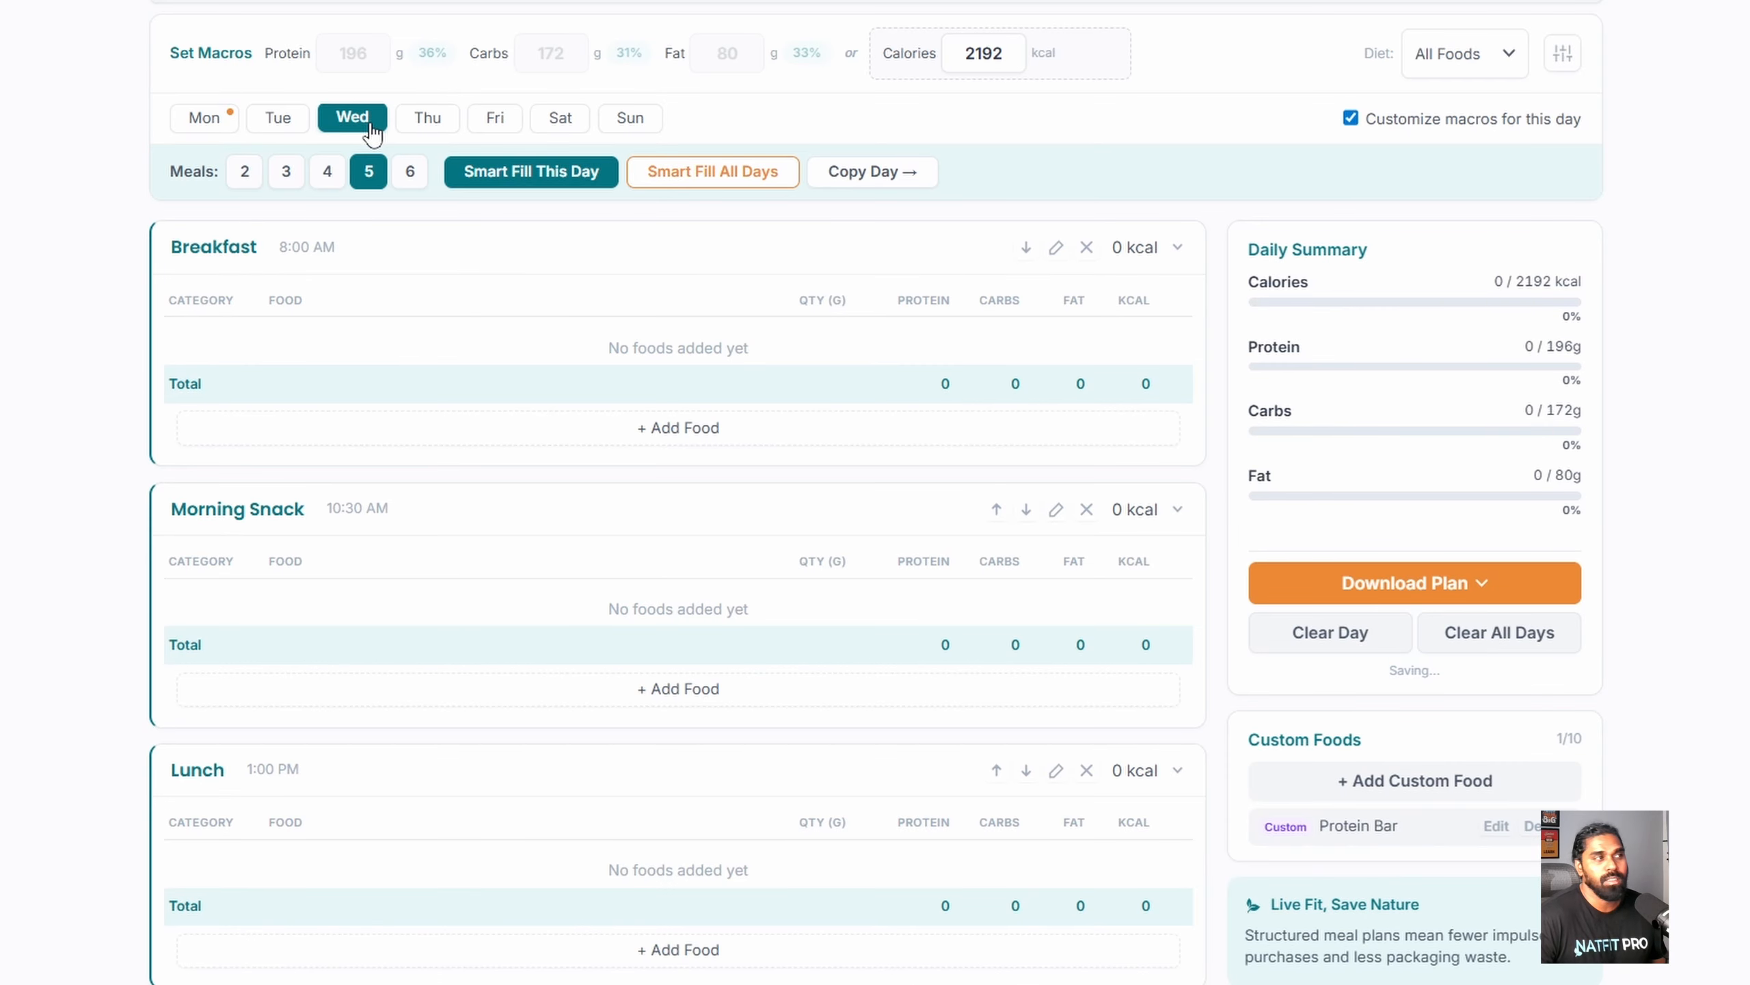
pyautogui.click(284, 179)
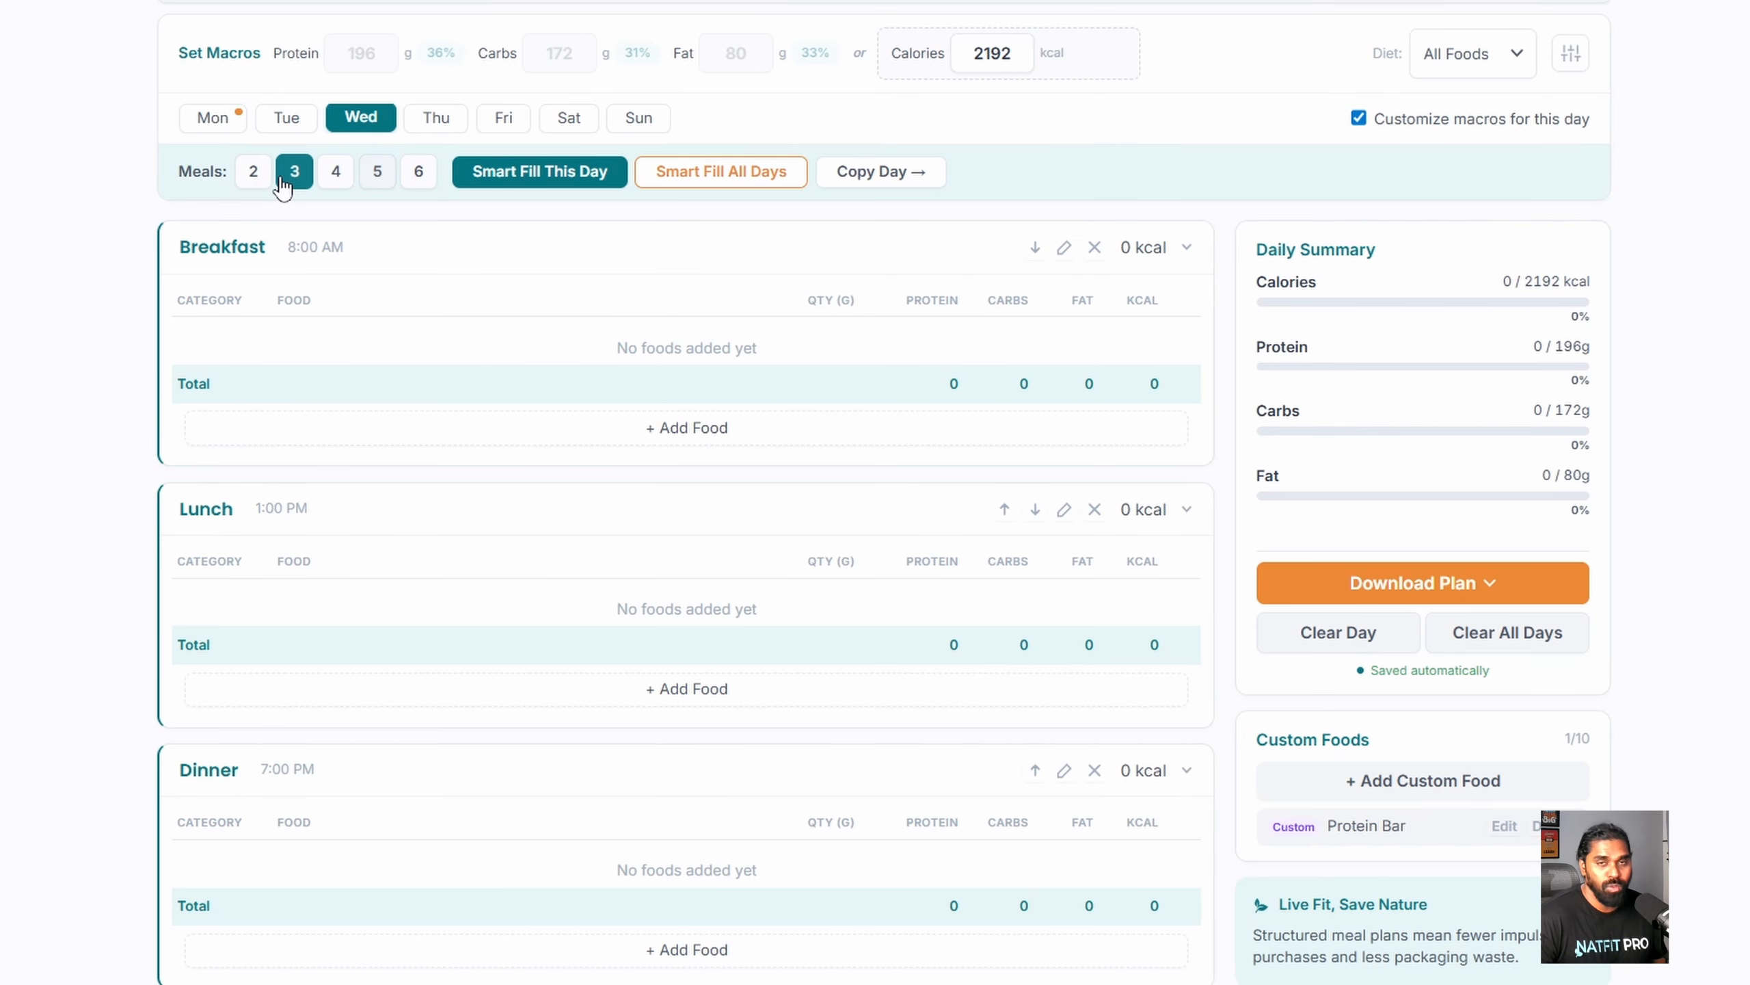
pyautogui.click(427, 122)
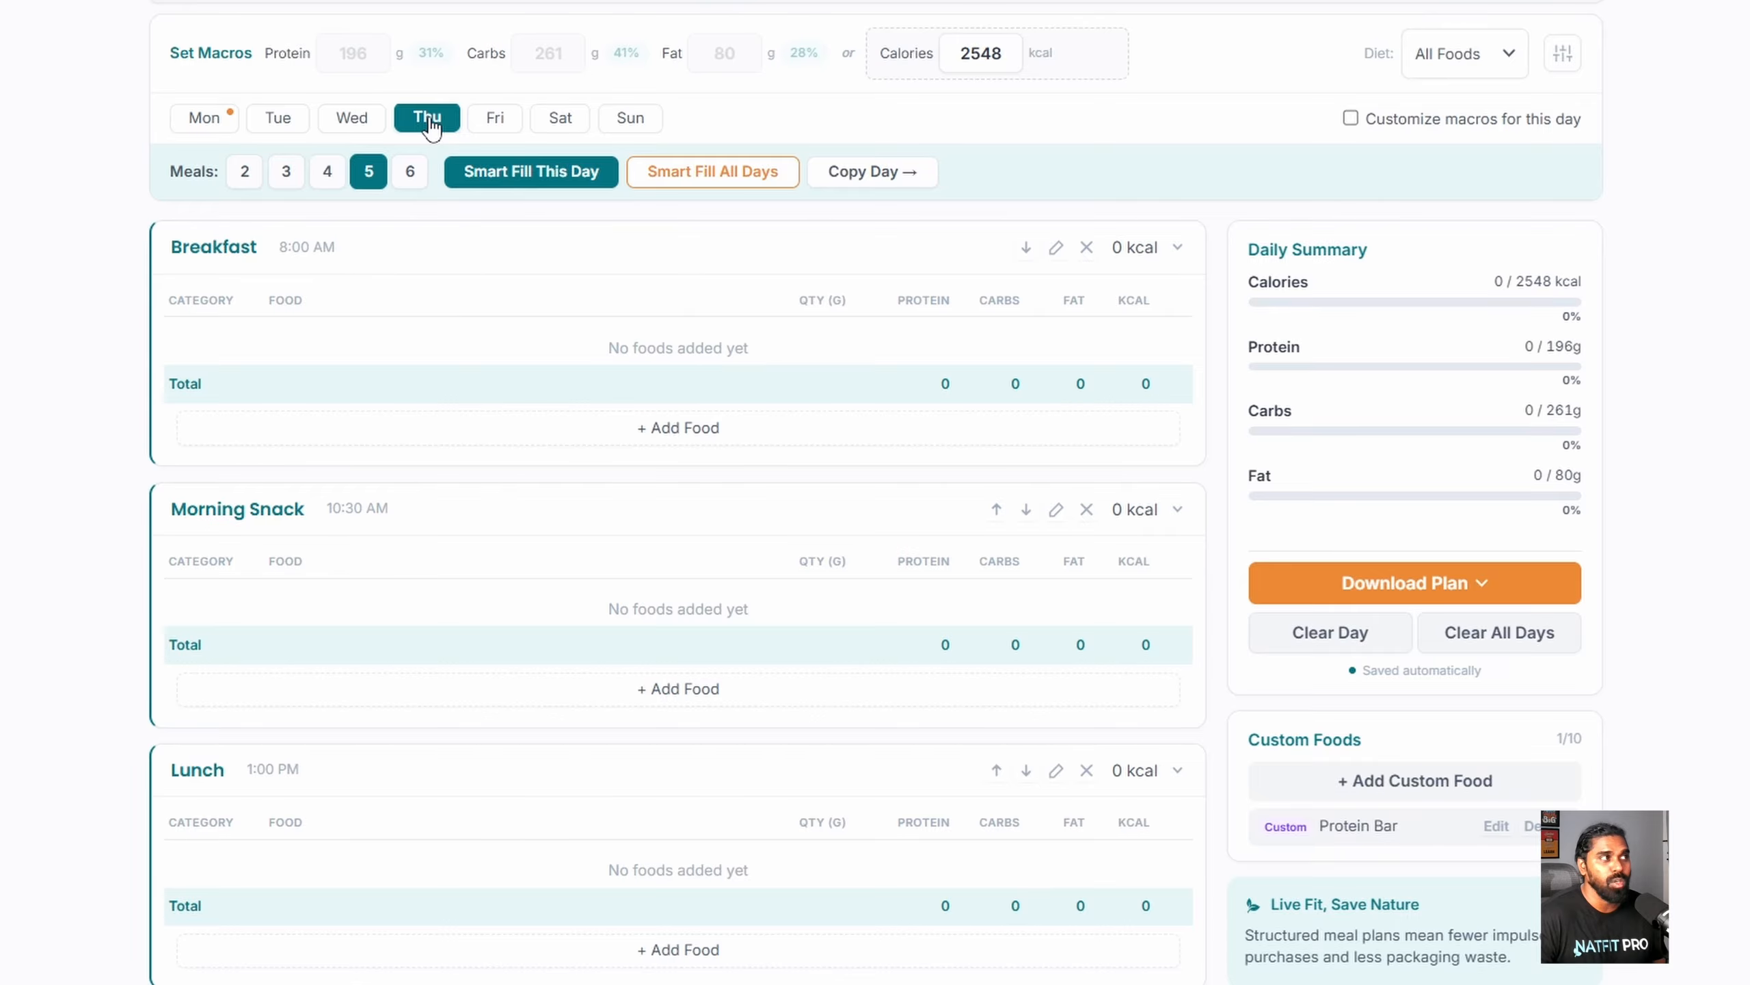
pyautogui.click(247, 172)
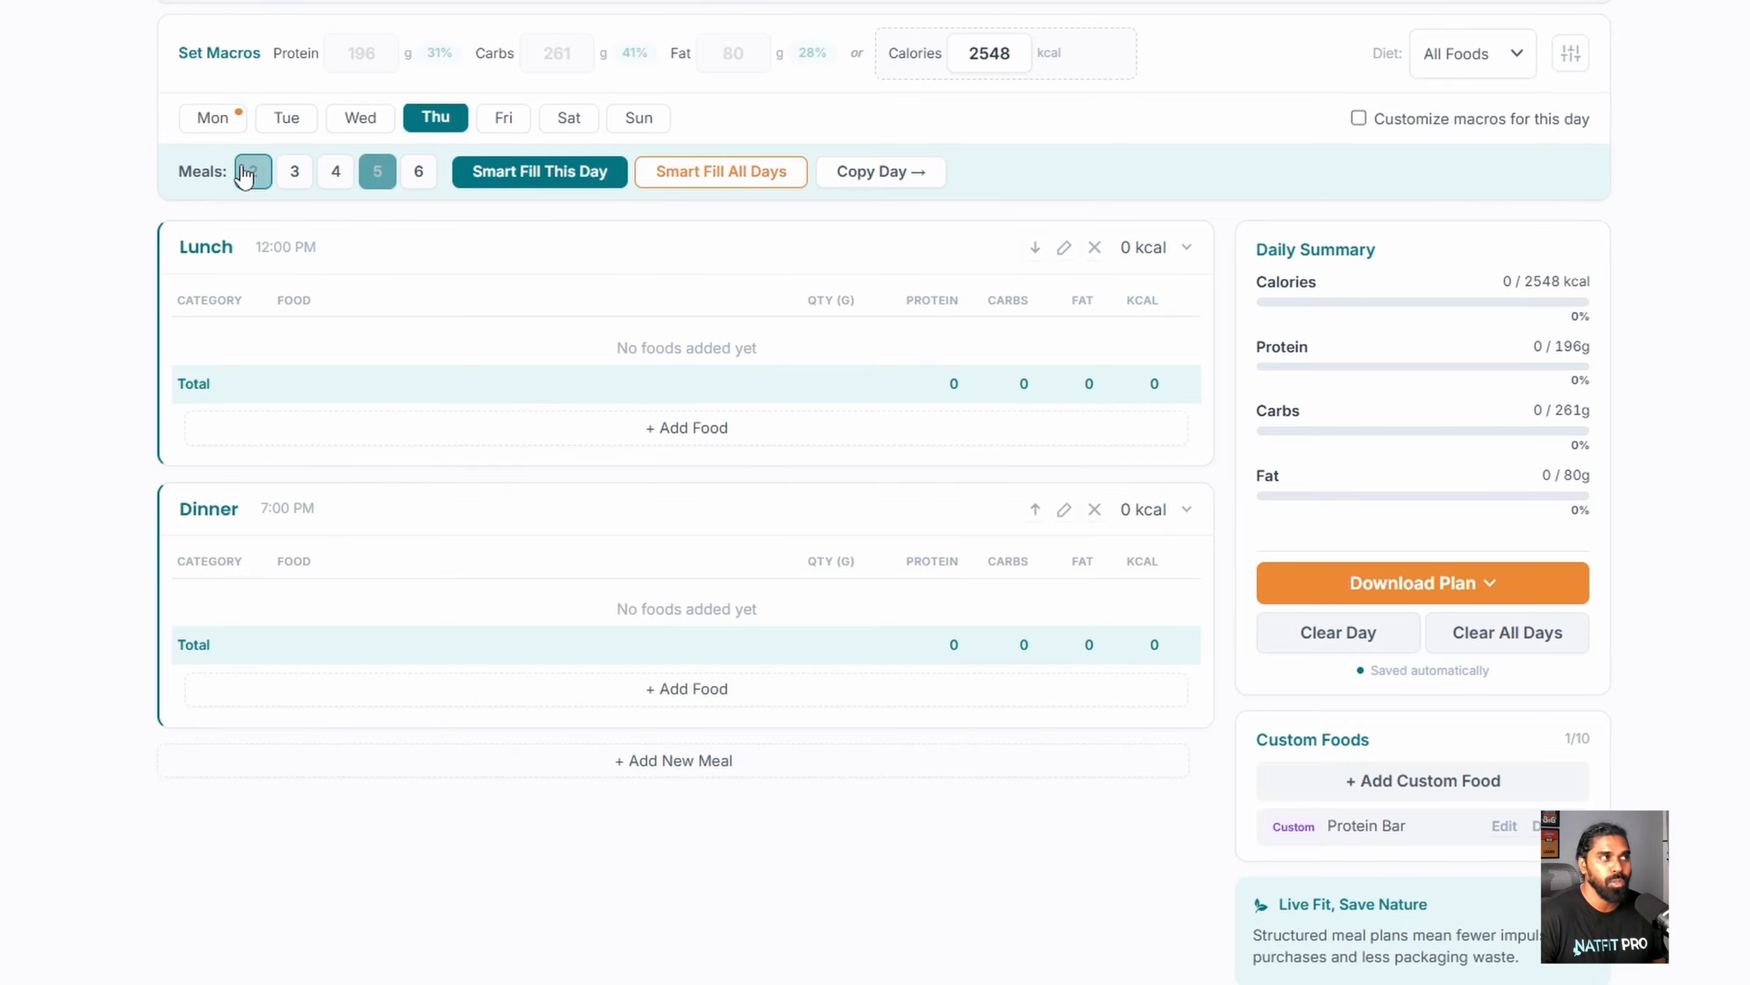
# Step: Set Friday to 4 meals and look at the Saturday and Sunday plans
pyautogui.click(510, 126)
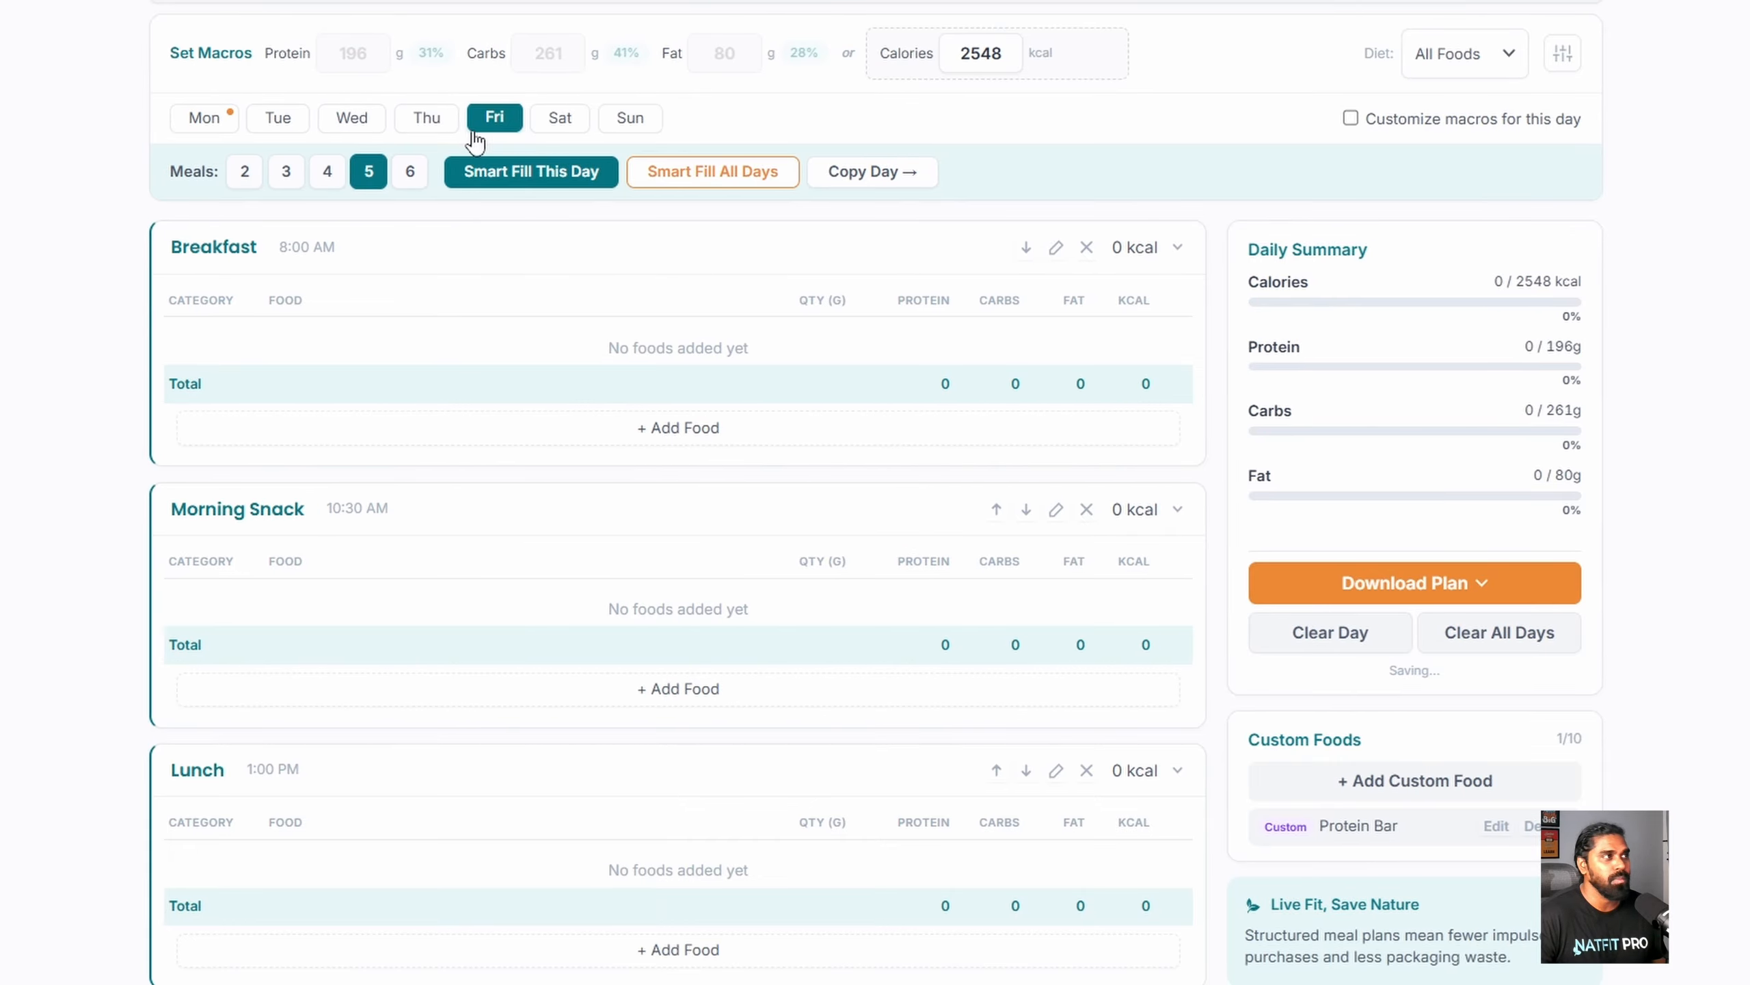
pyautogui.click(328, 171)
pyautogui.click(562, 120)
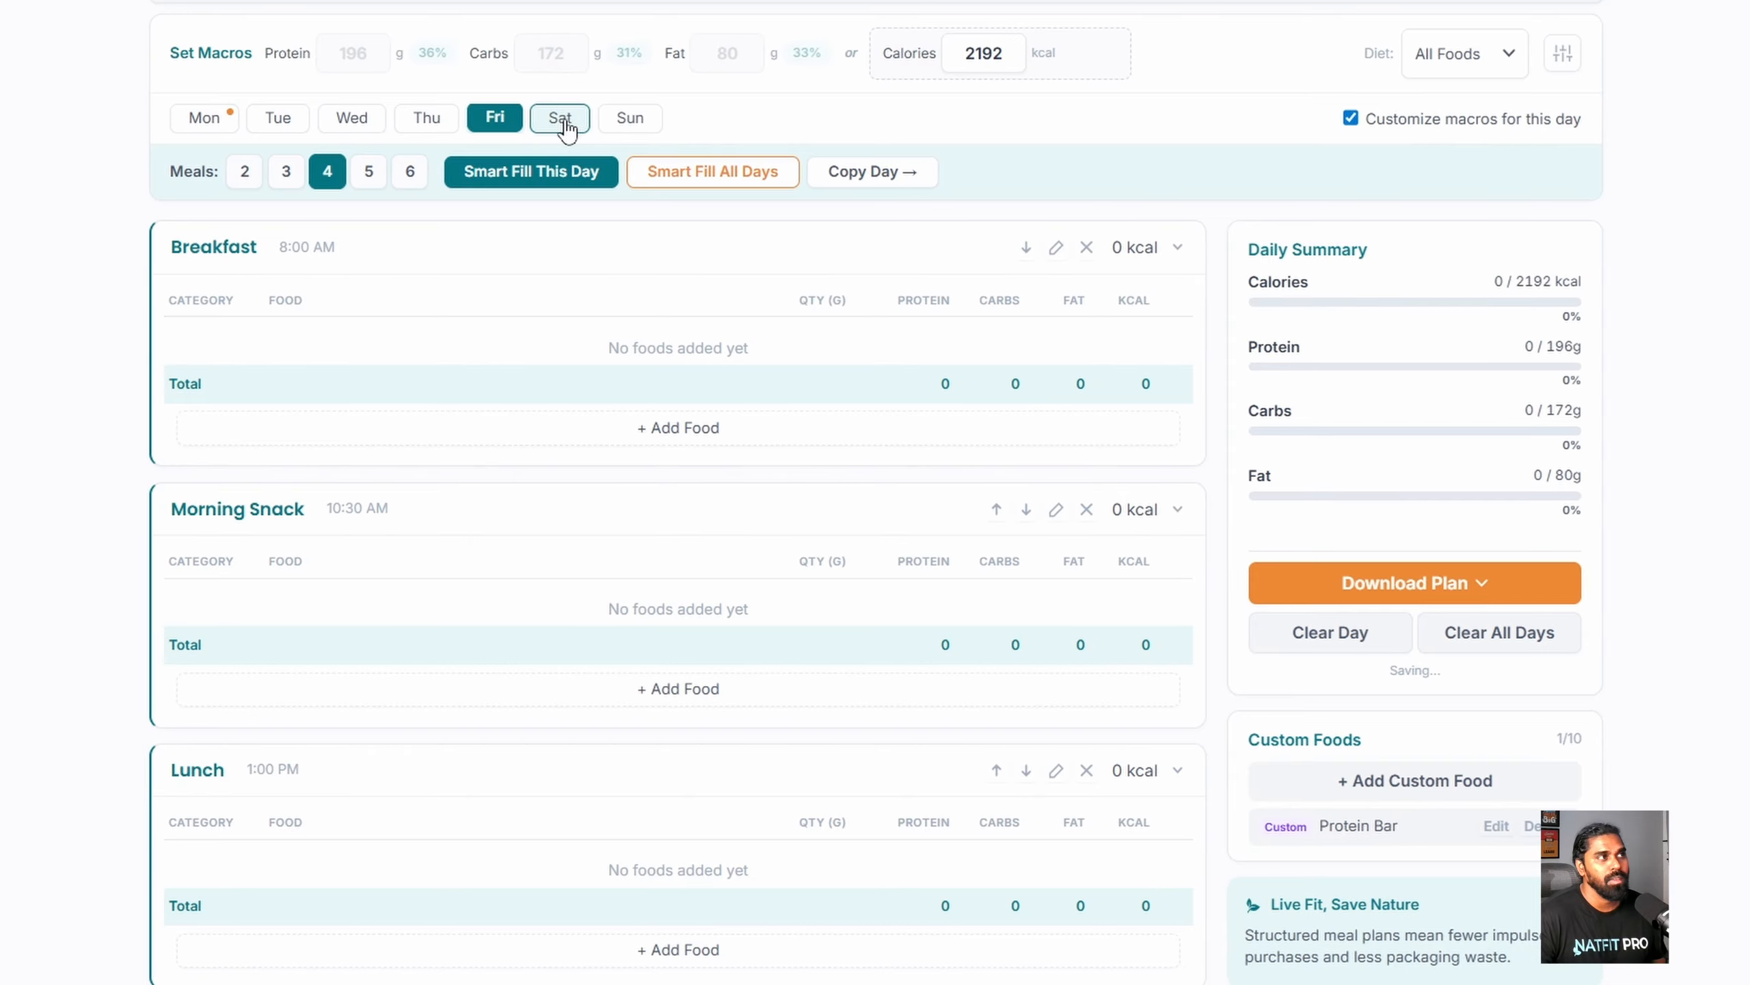
pyautogui.click(628, 118)
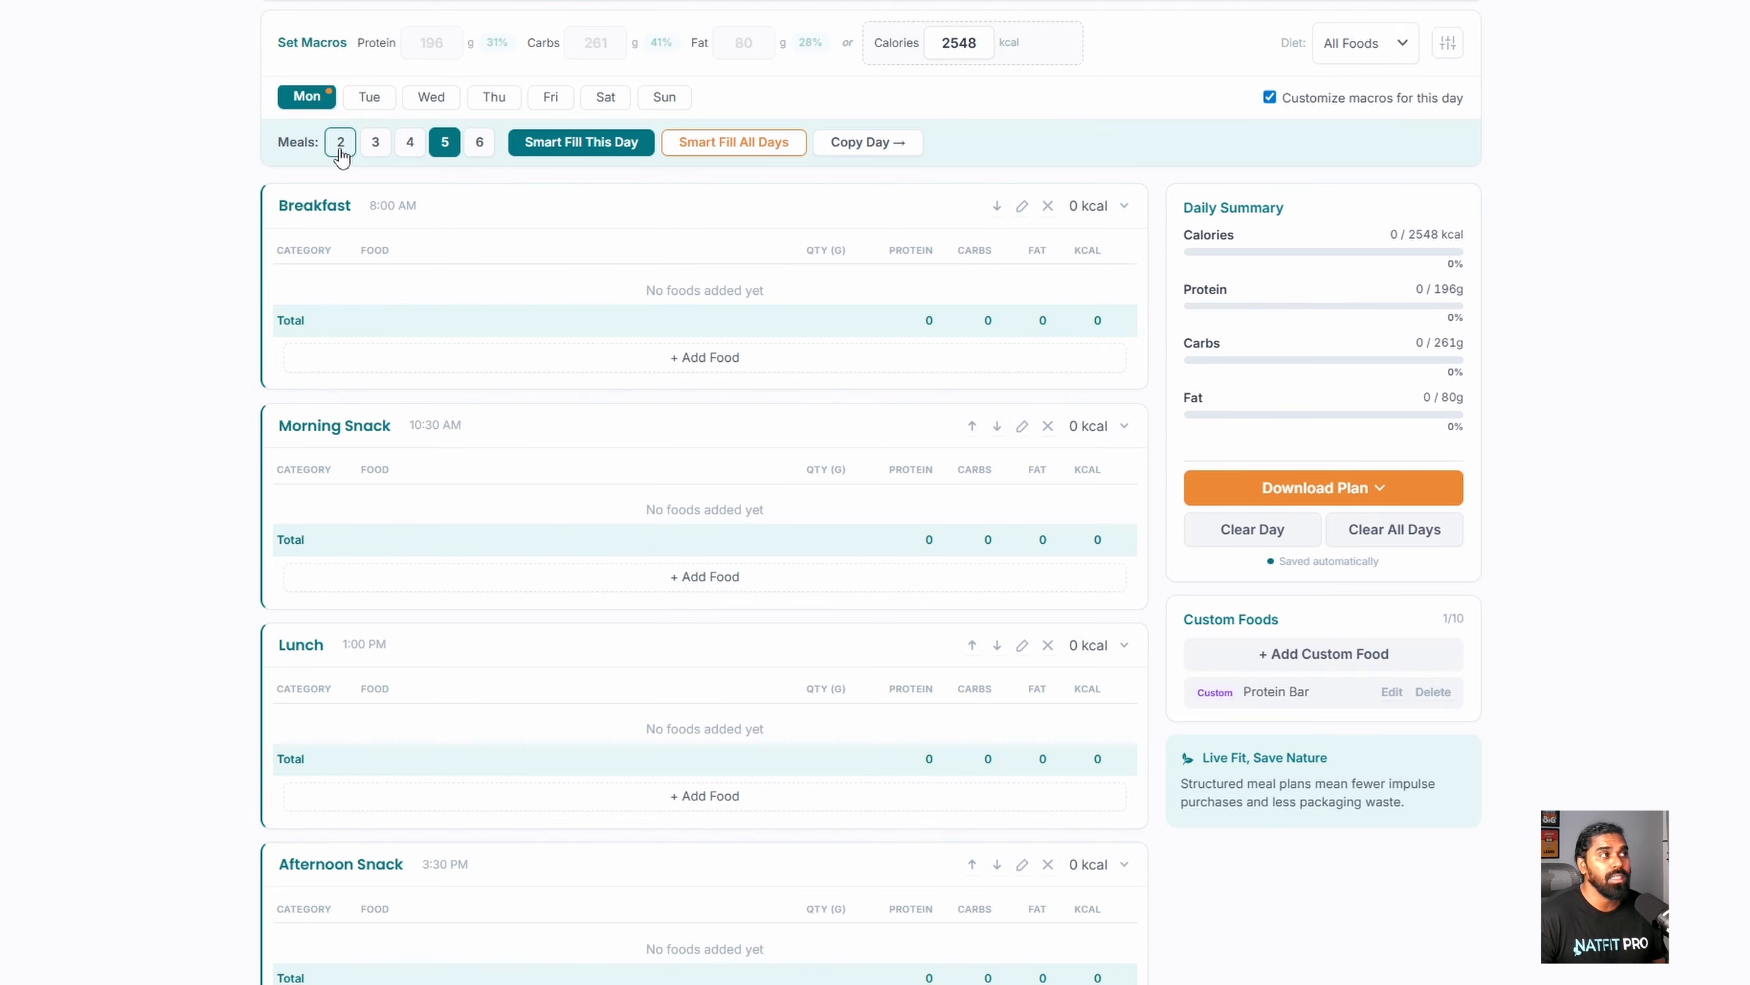
# Step: Delete Monday's Dinner, Afternoon Snack, Lunch and Morning Snack cards so only Breakfast remains
pyautogui.scroll(-5, 862, 538)
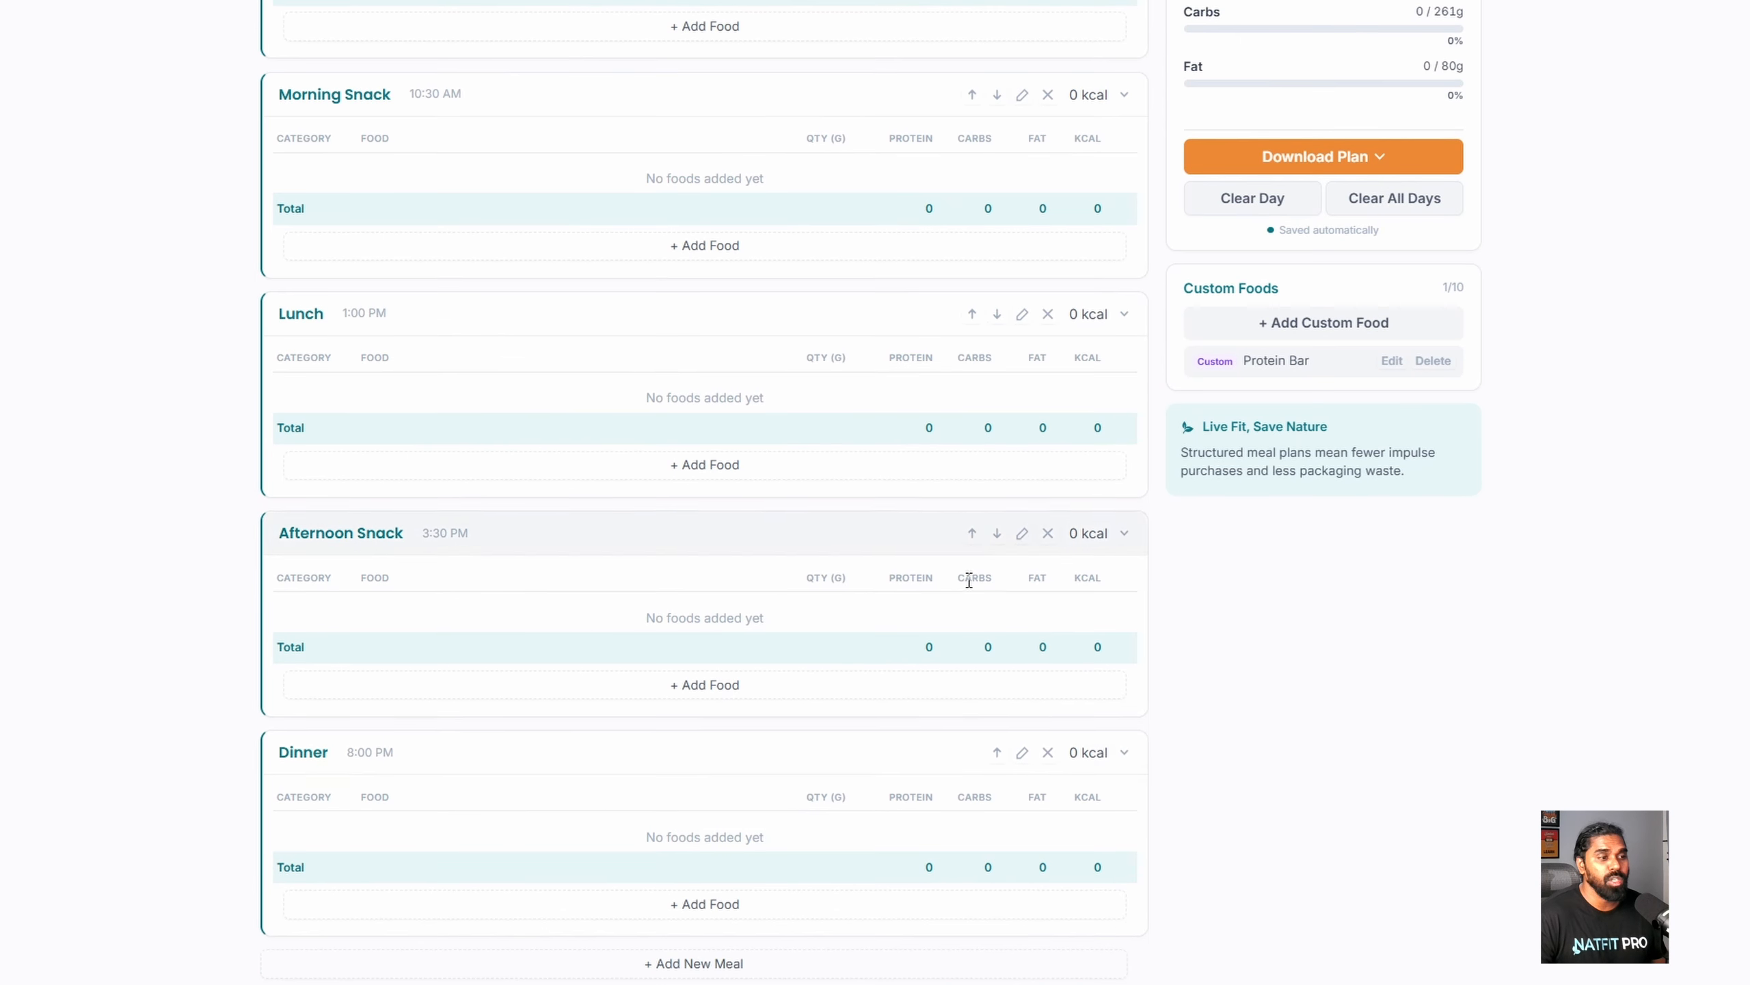
pyautogui.click(1047, 752)
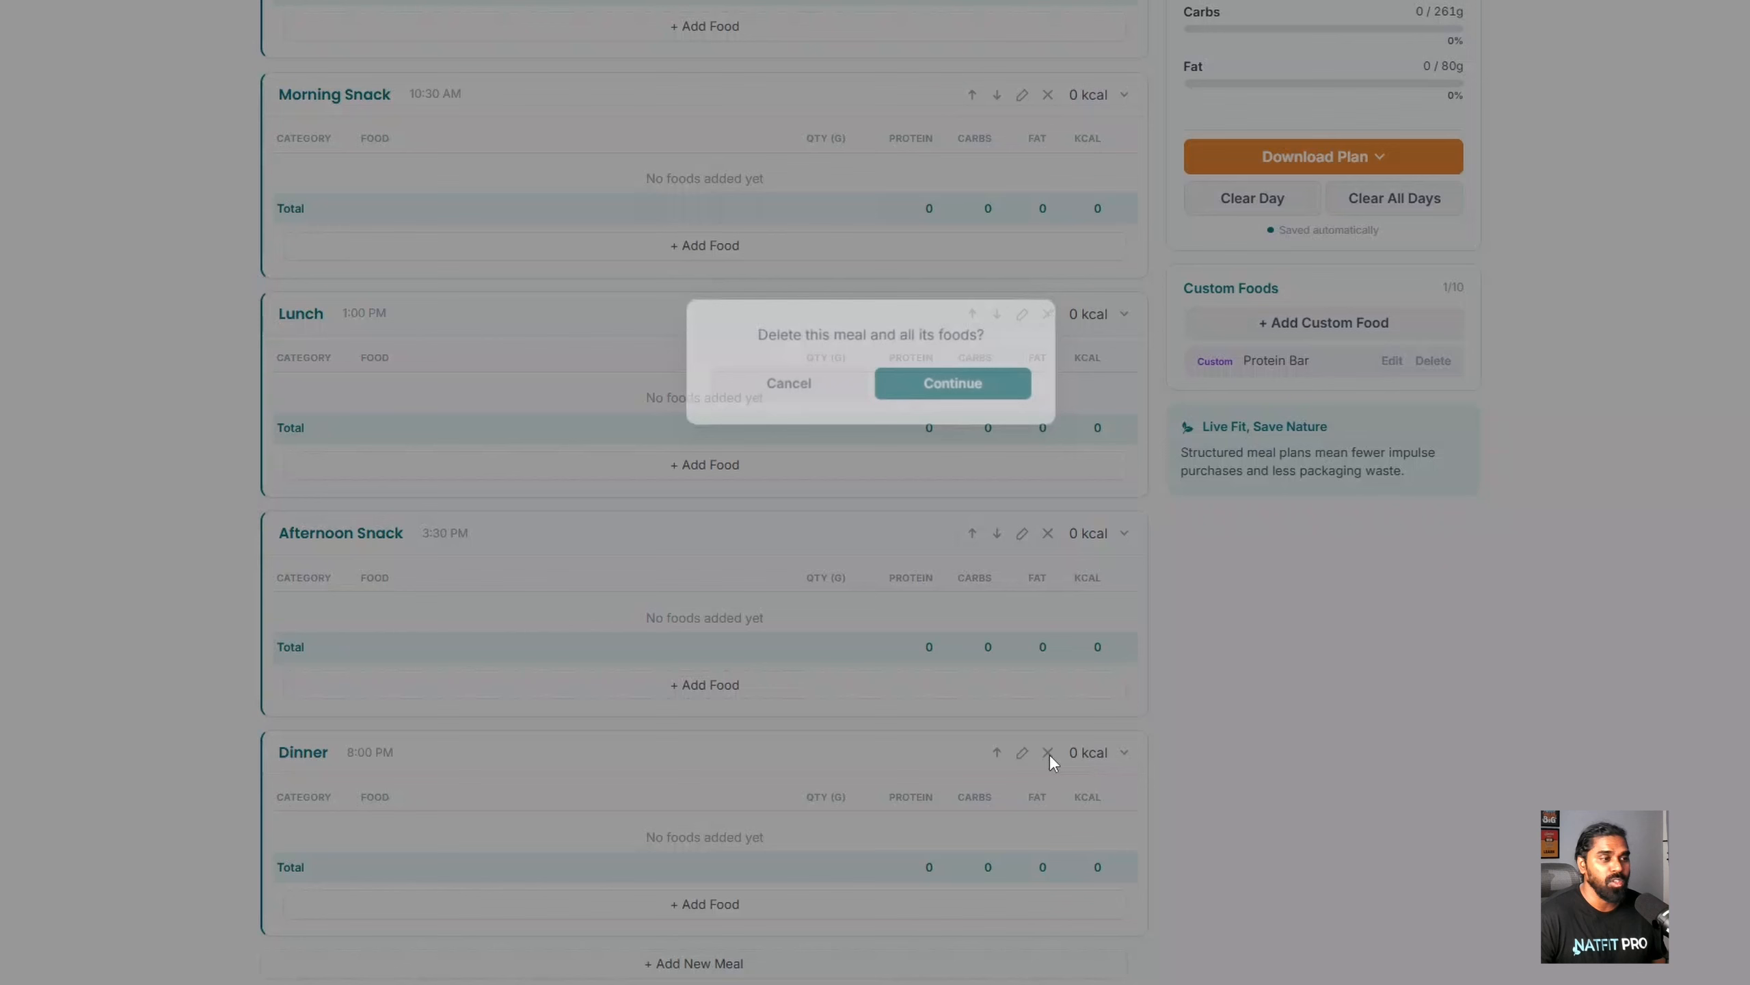
pyautogui.click(975, 391)
pyautogui.click(1054, 700)
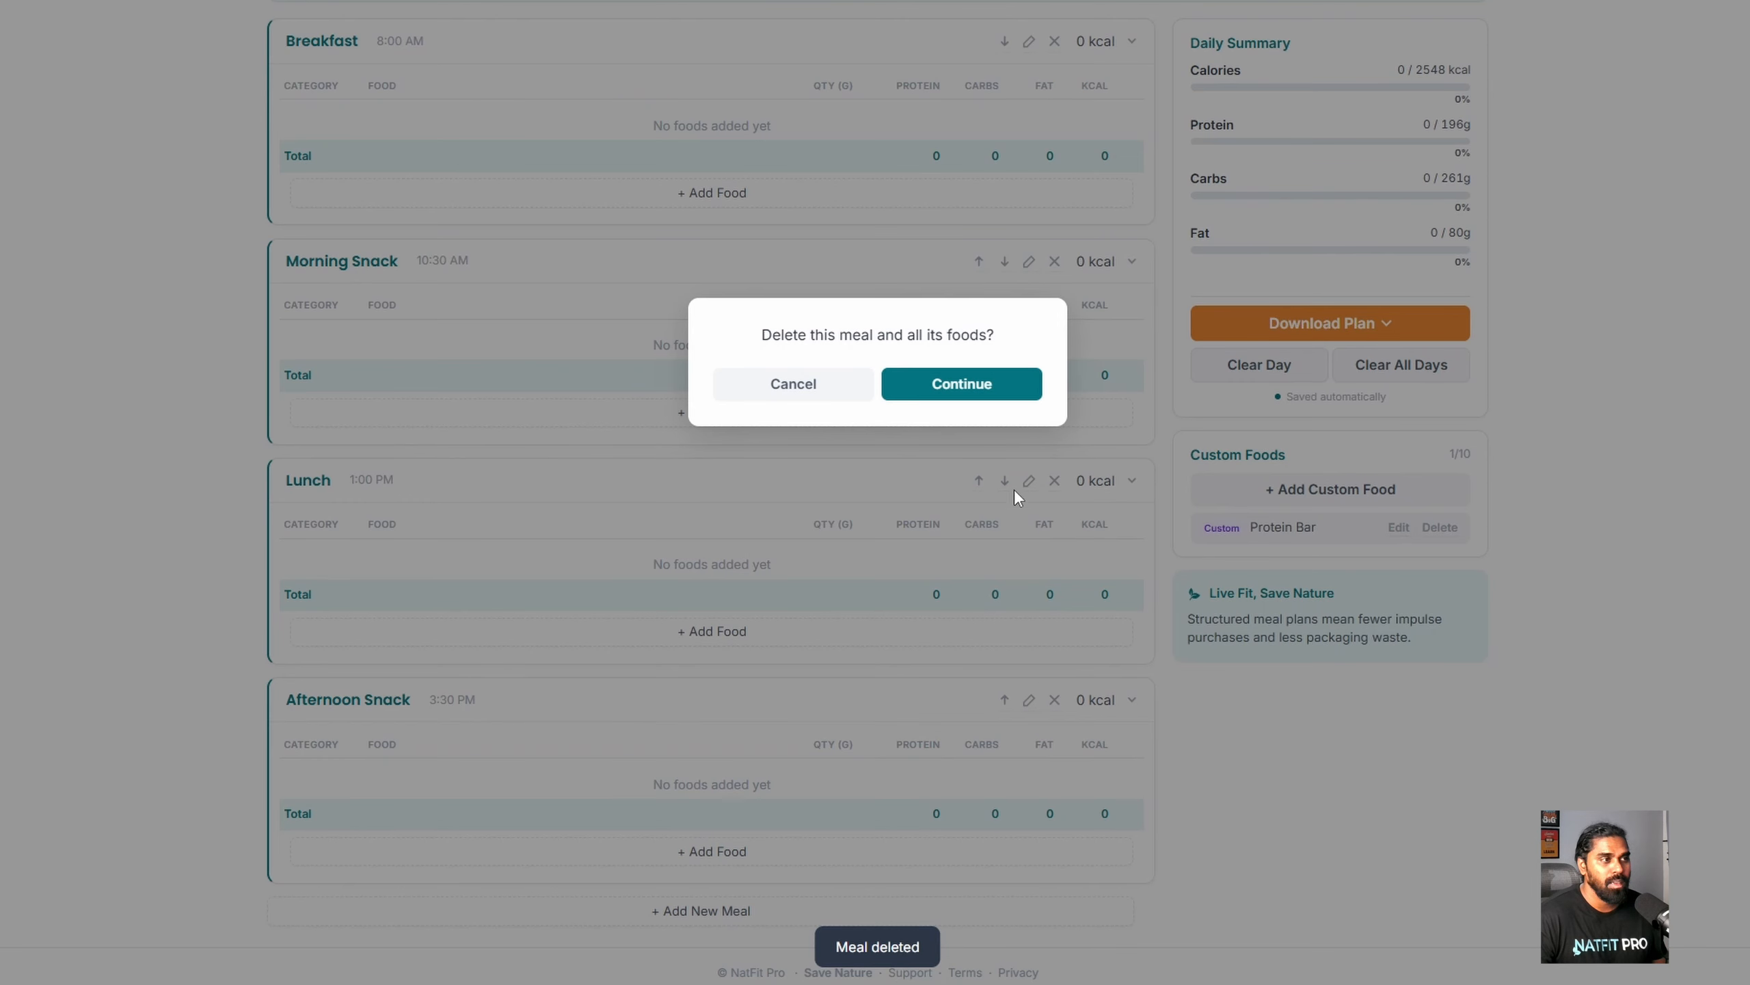
pyautogui.click(975, 391)
pyautogui.click(1055, 649)
pyautogui.click(963, 551)
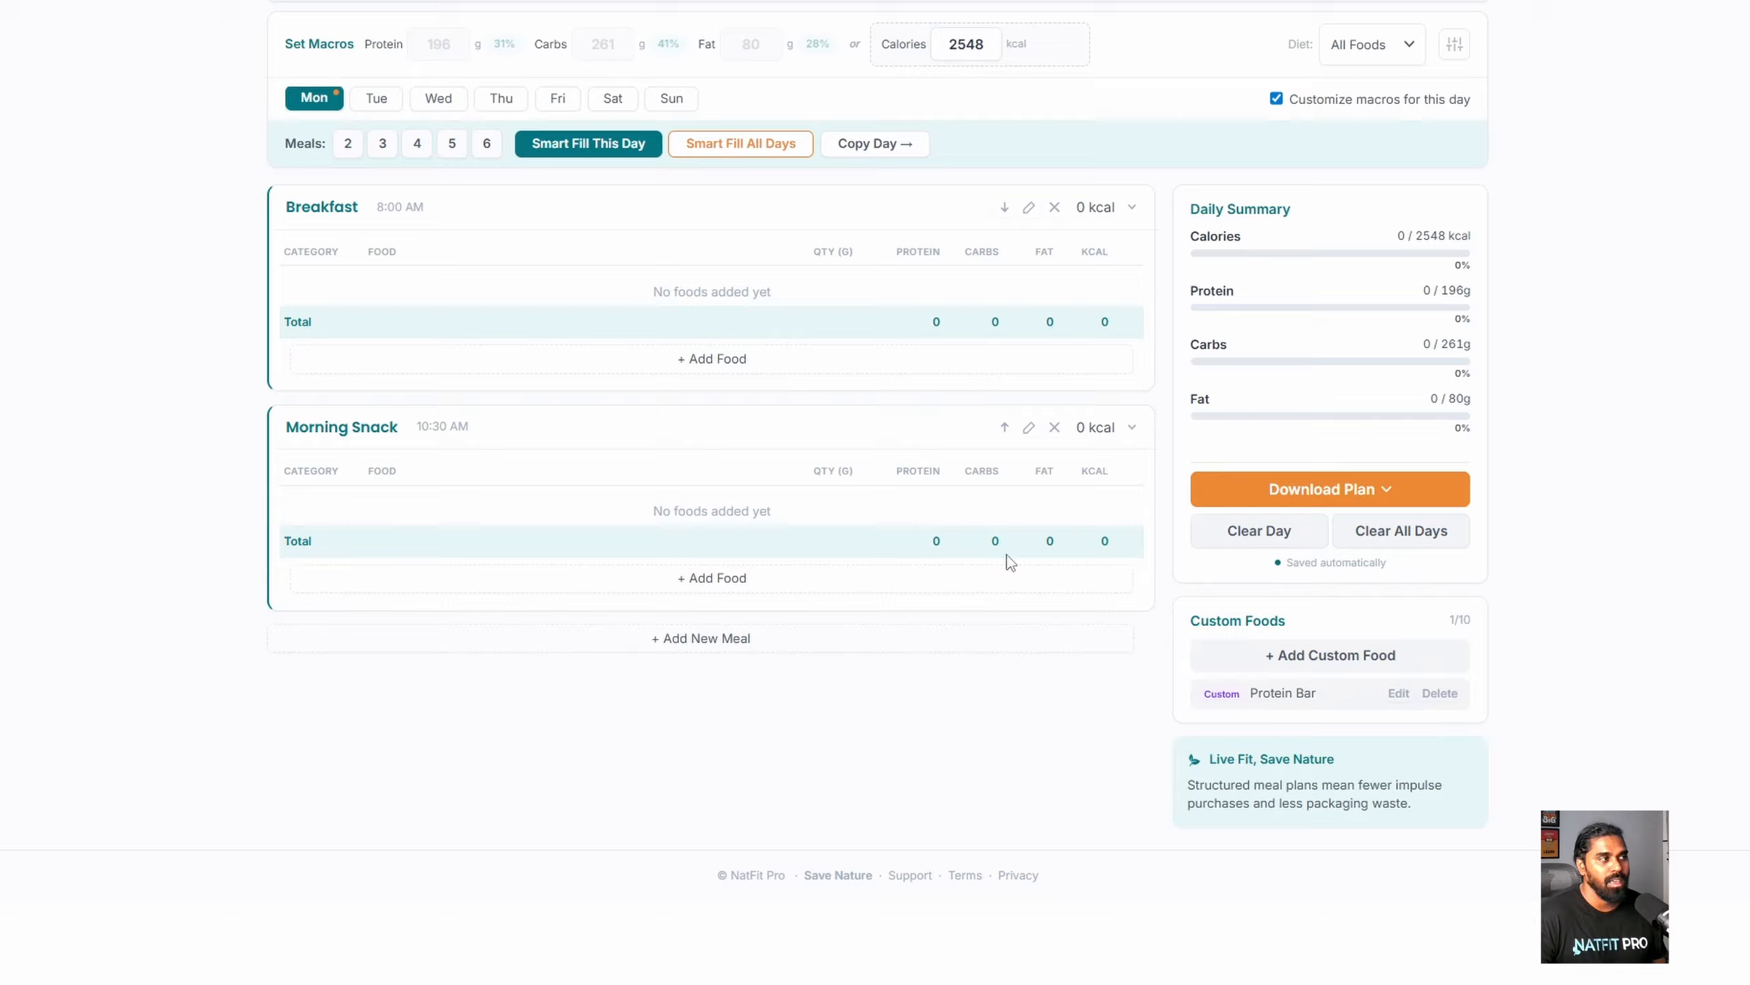
pyautogui.click(1052, 435)
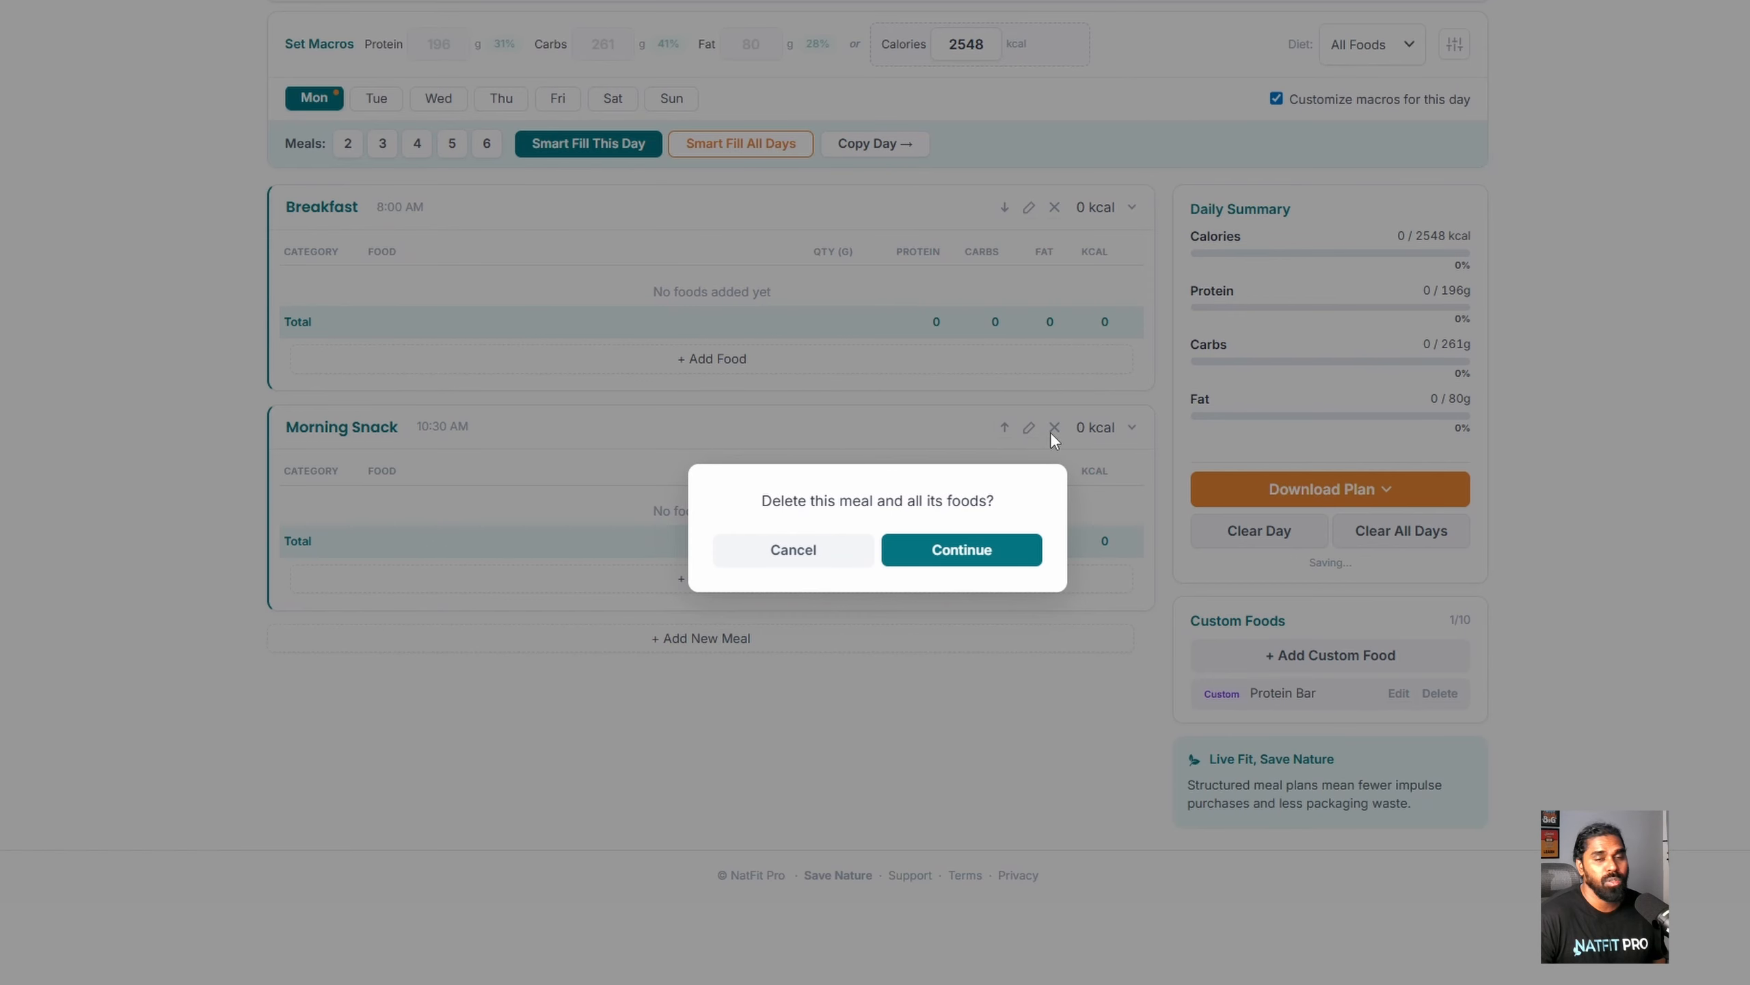
pyautogui.click(1017, 553)
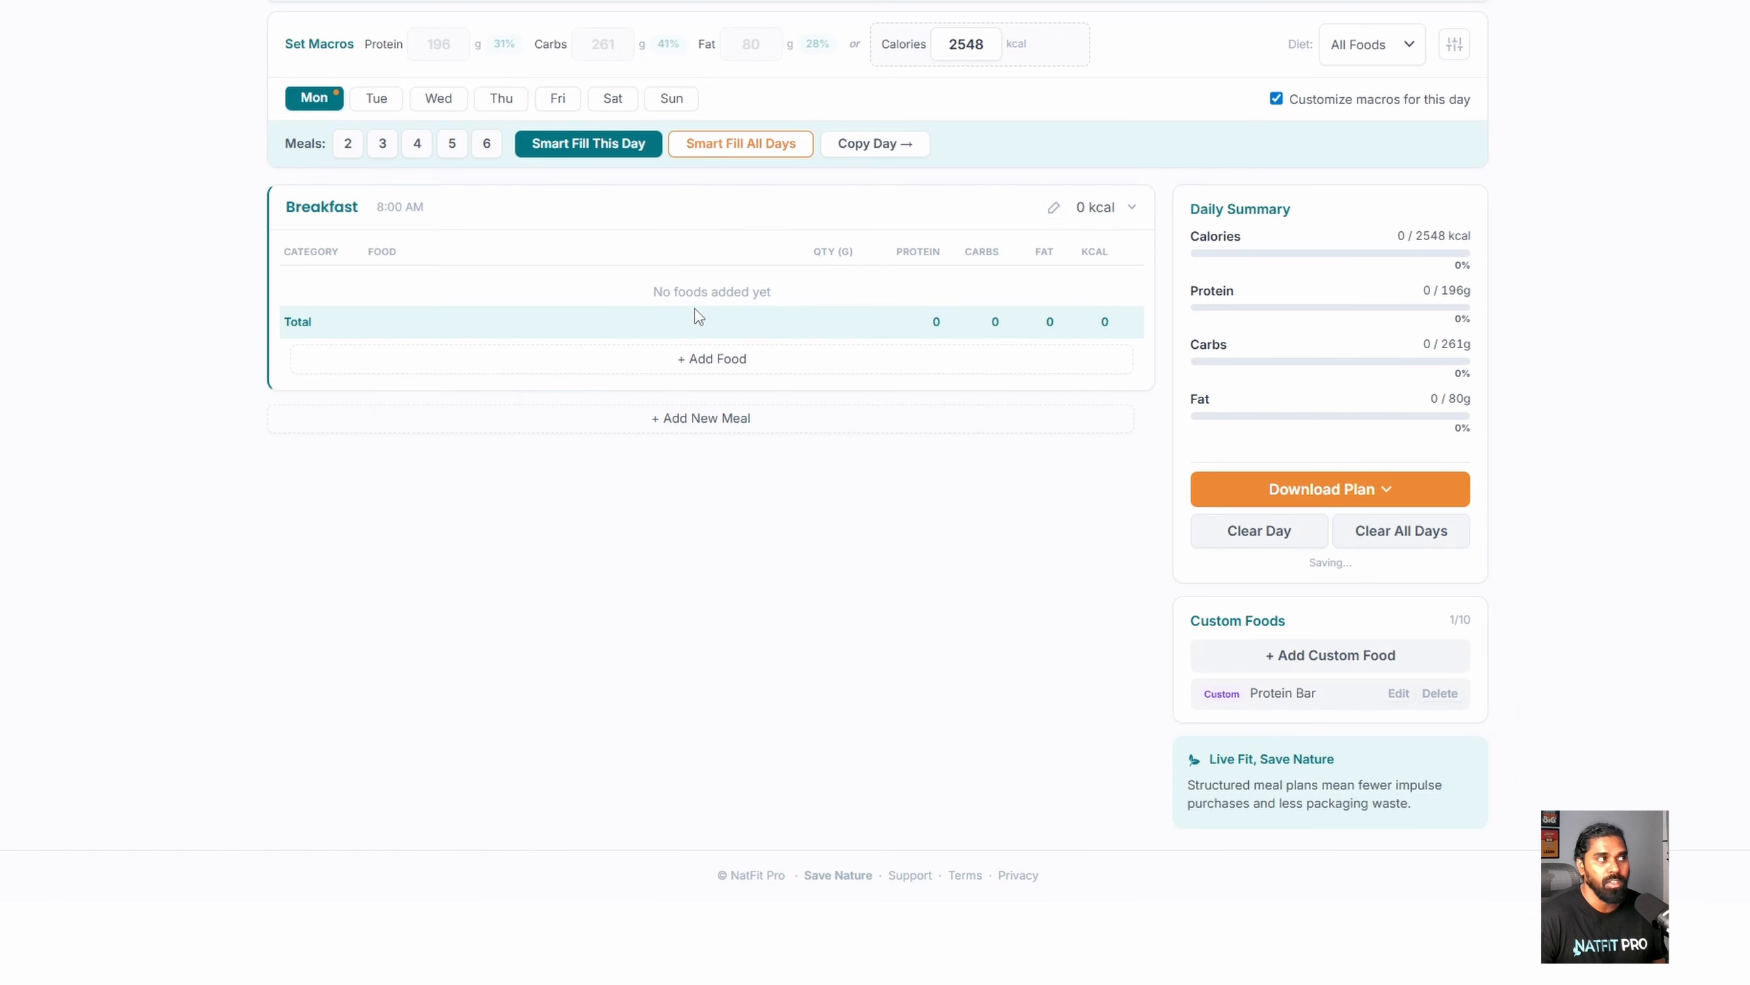
# Step: Rename Monday's Breakfast card as OMAD and set its time to 08:00 PM
pyautogui.click(1044, 223)
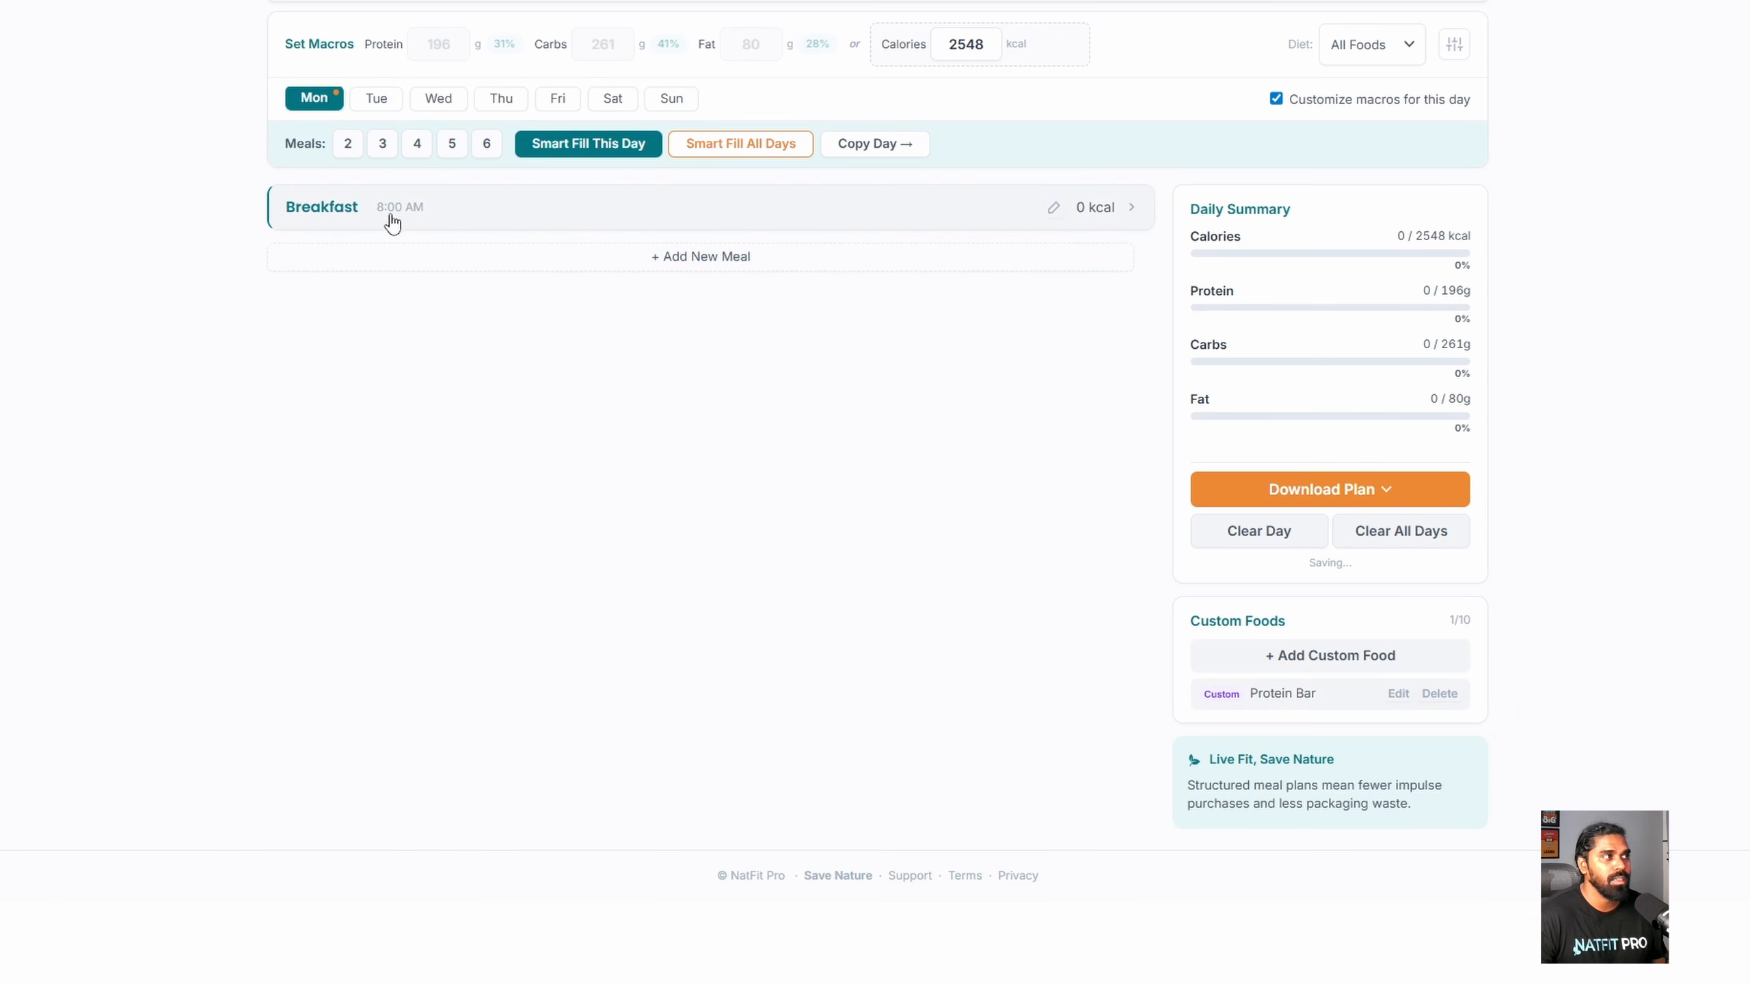
pyautogui.click(883, 203)
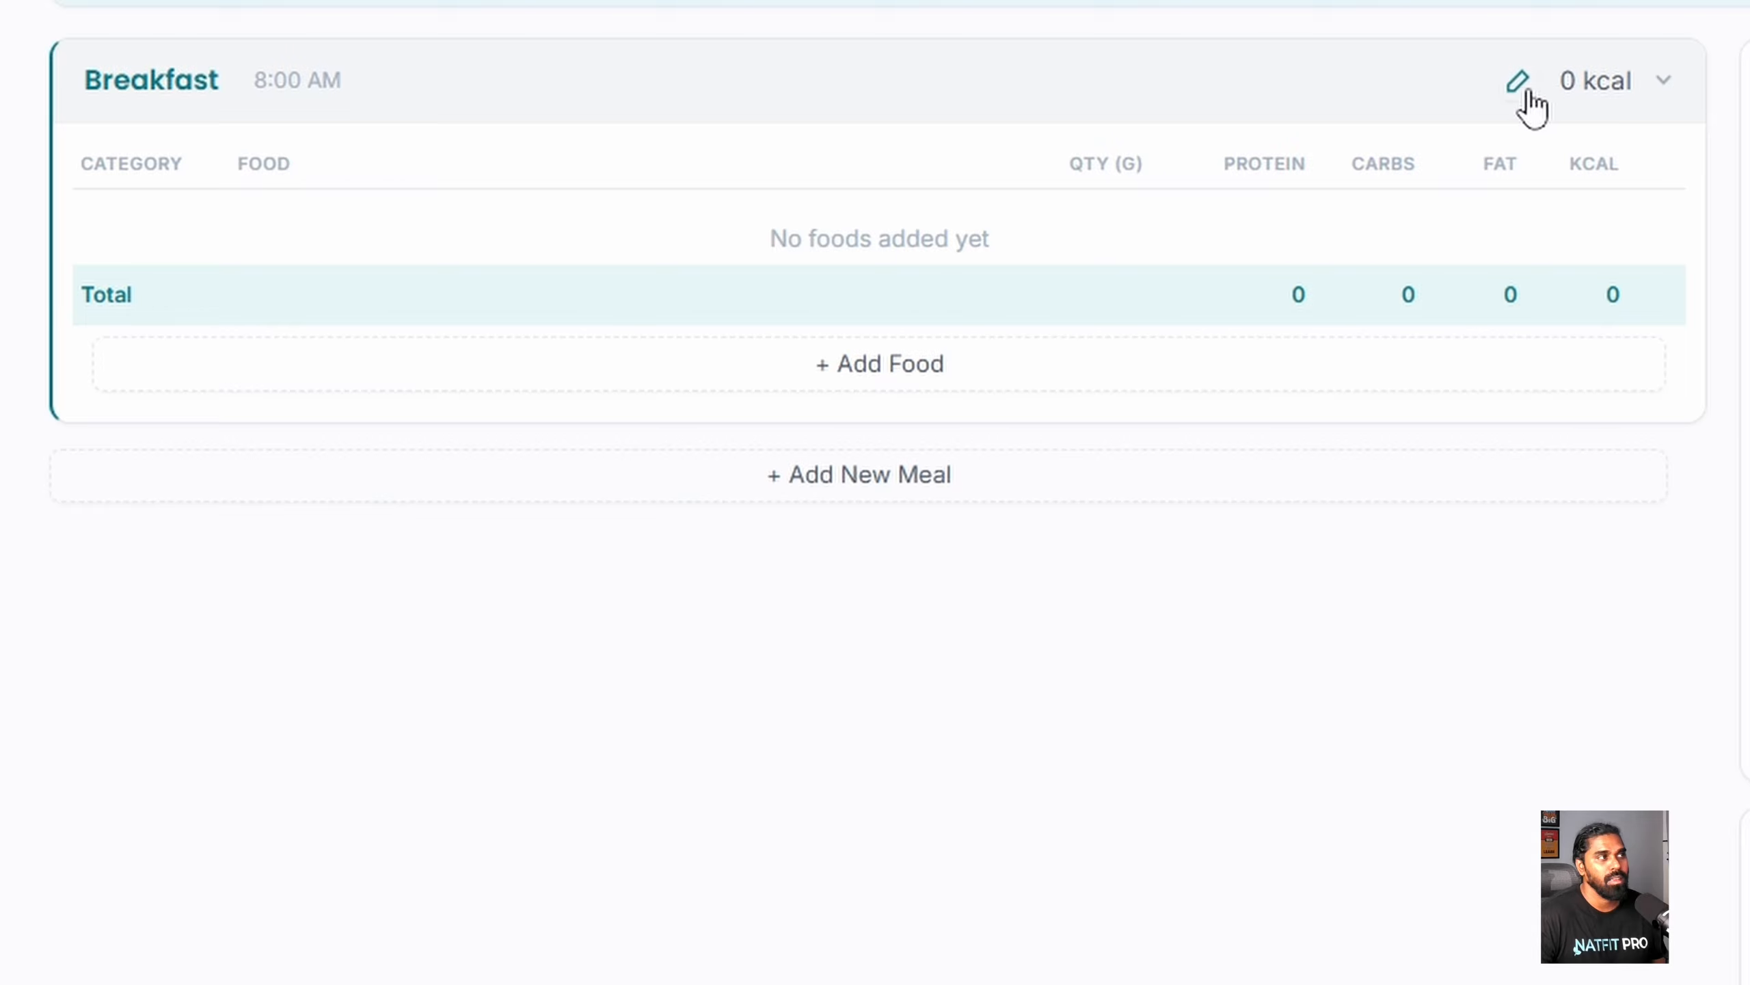
pyautogui.click(1053, 209)
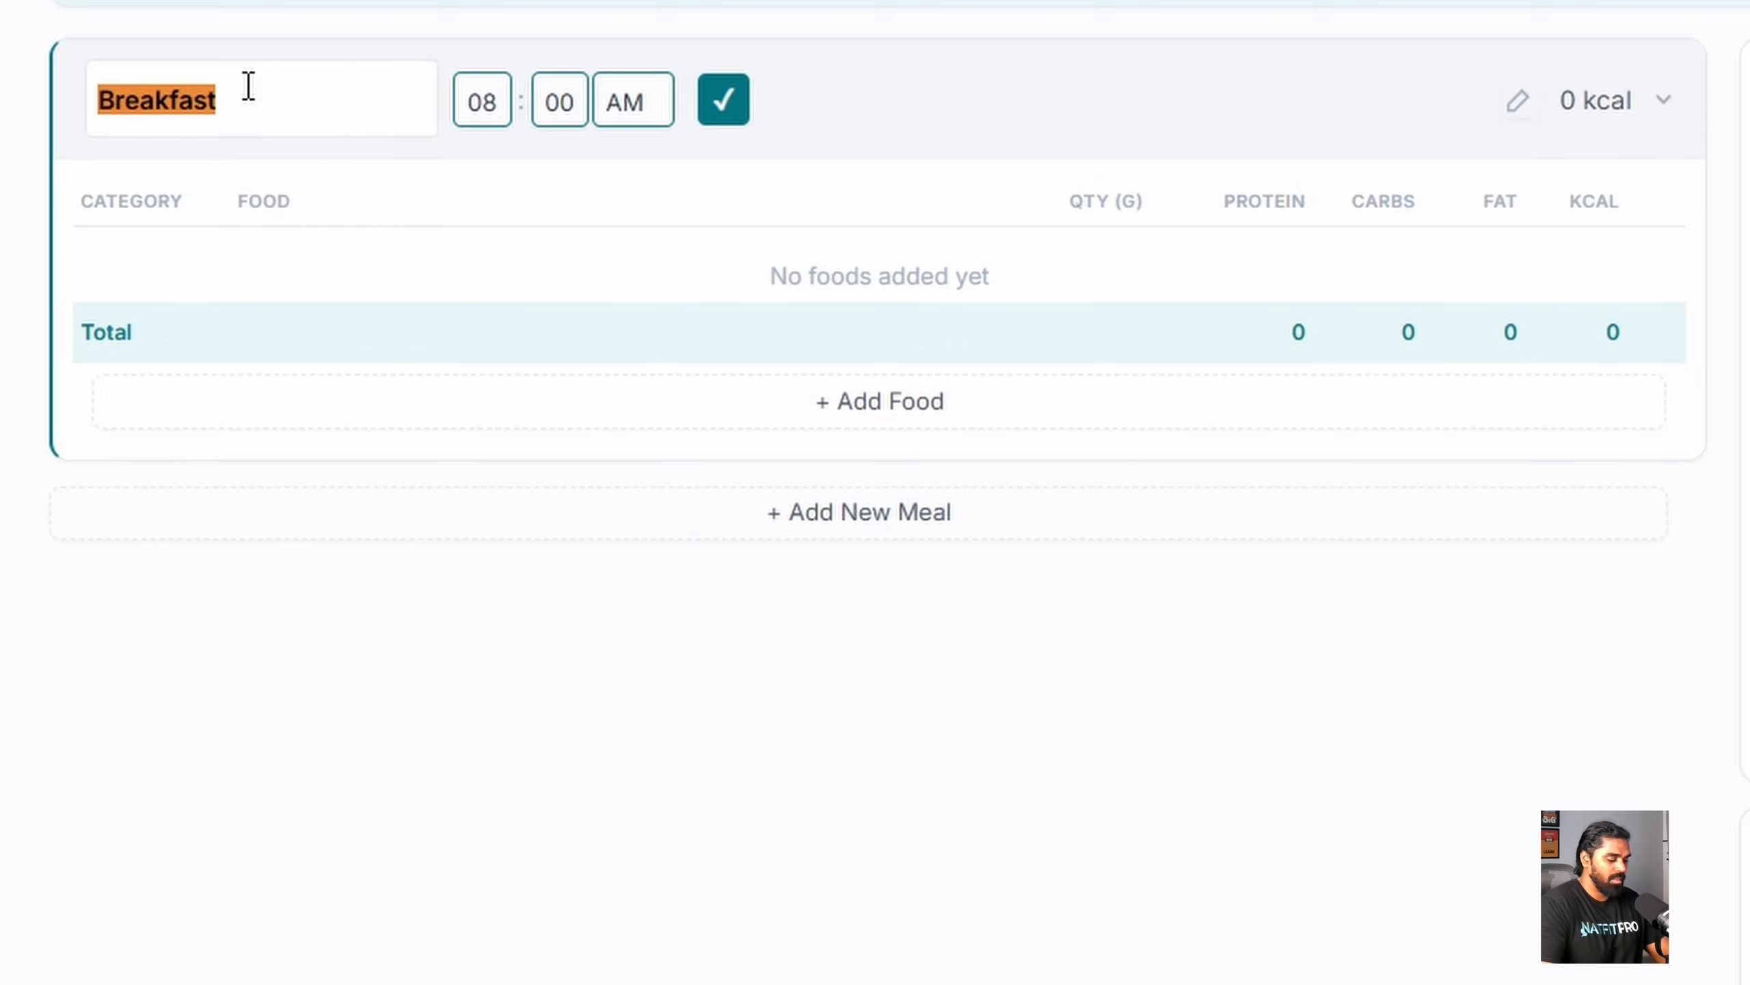
pyautogui.write('OMAD')
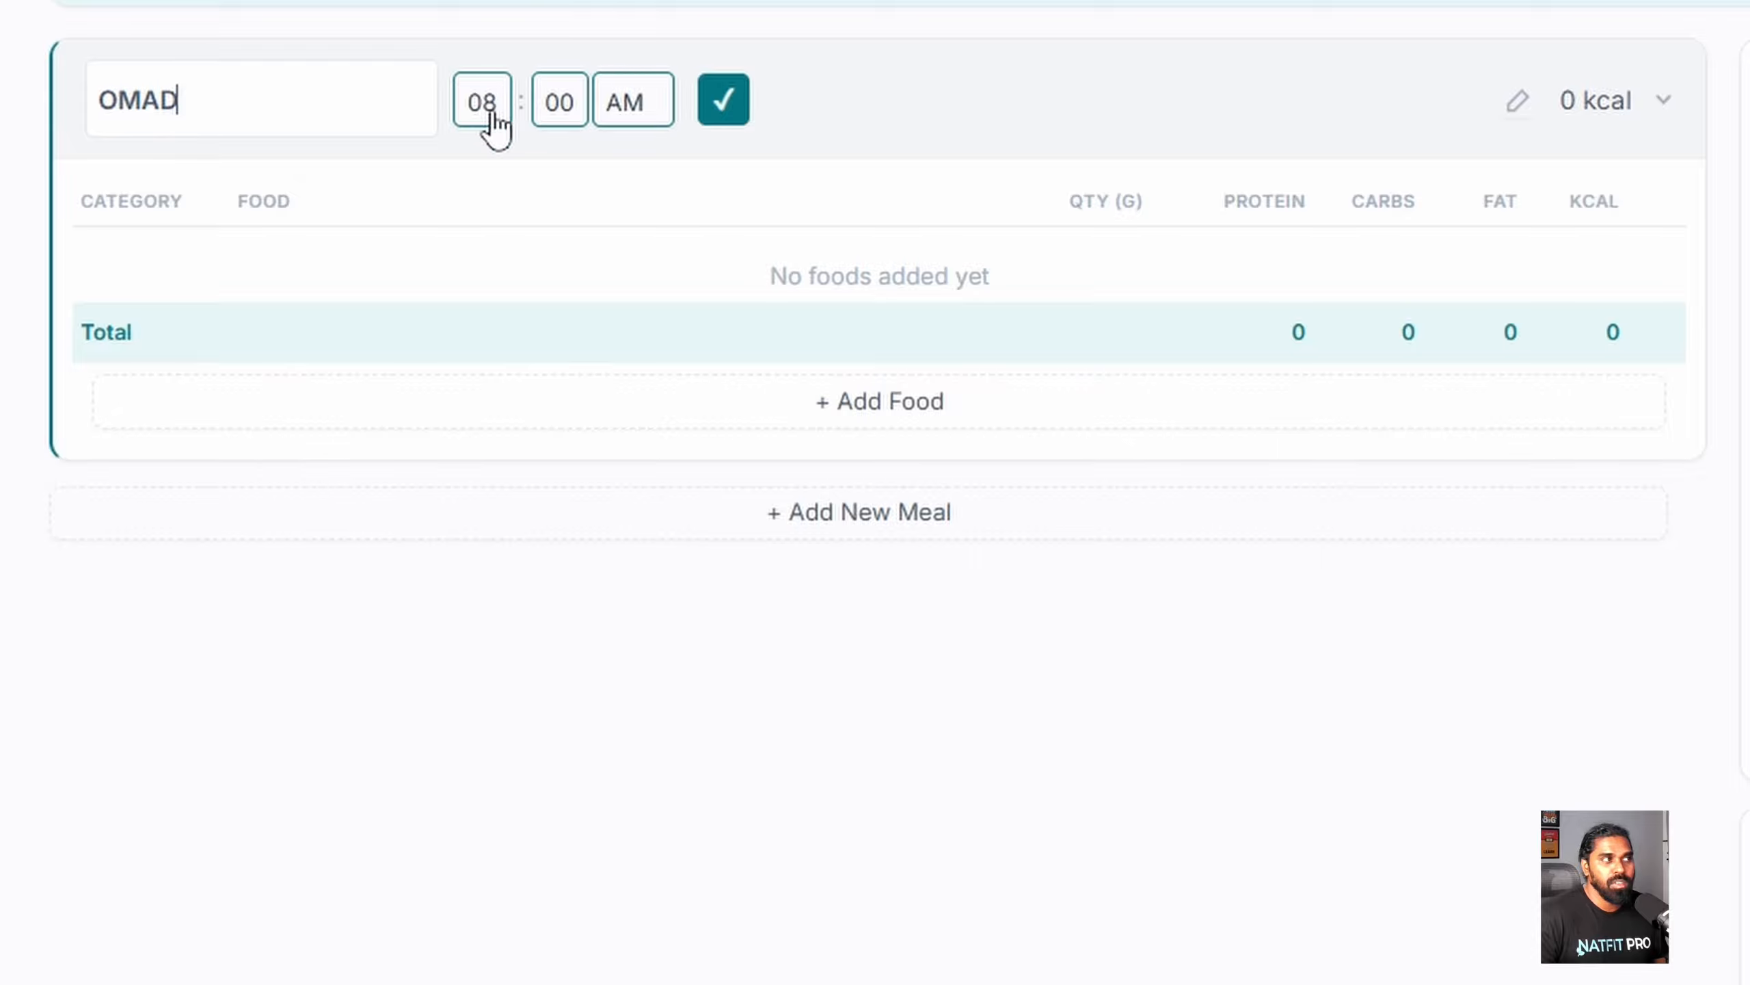
pyautogui.click(633, 110)
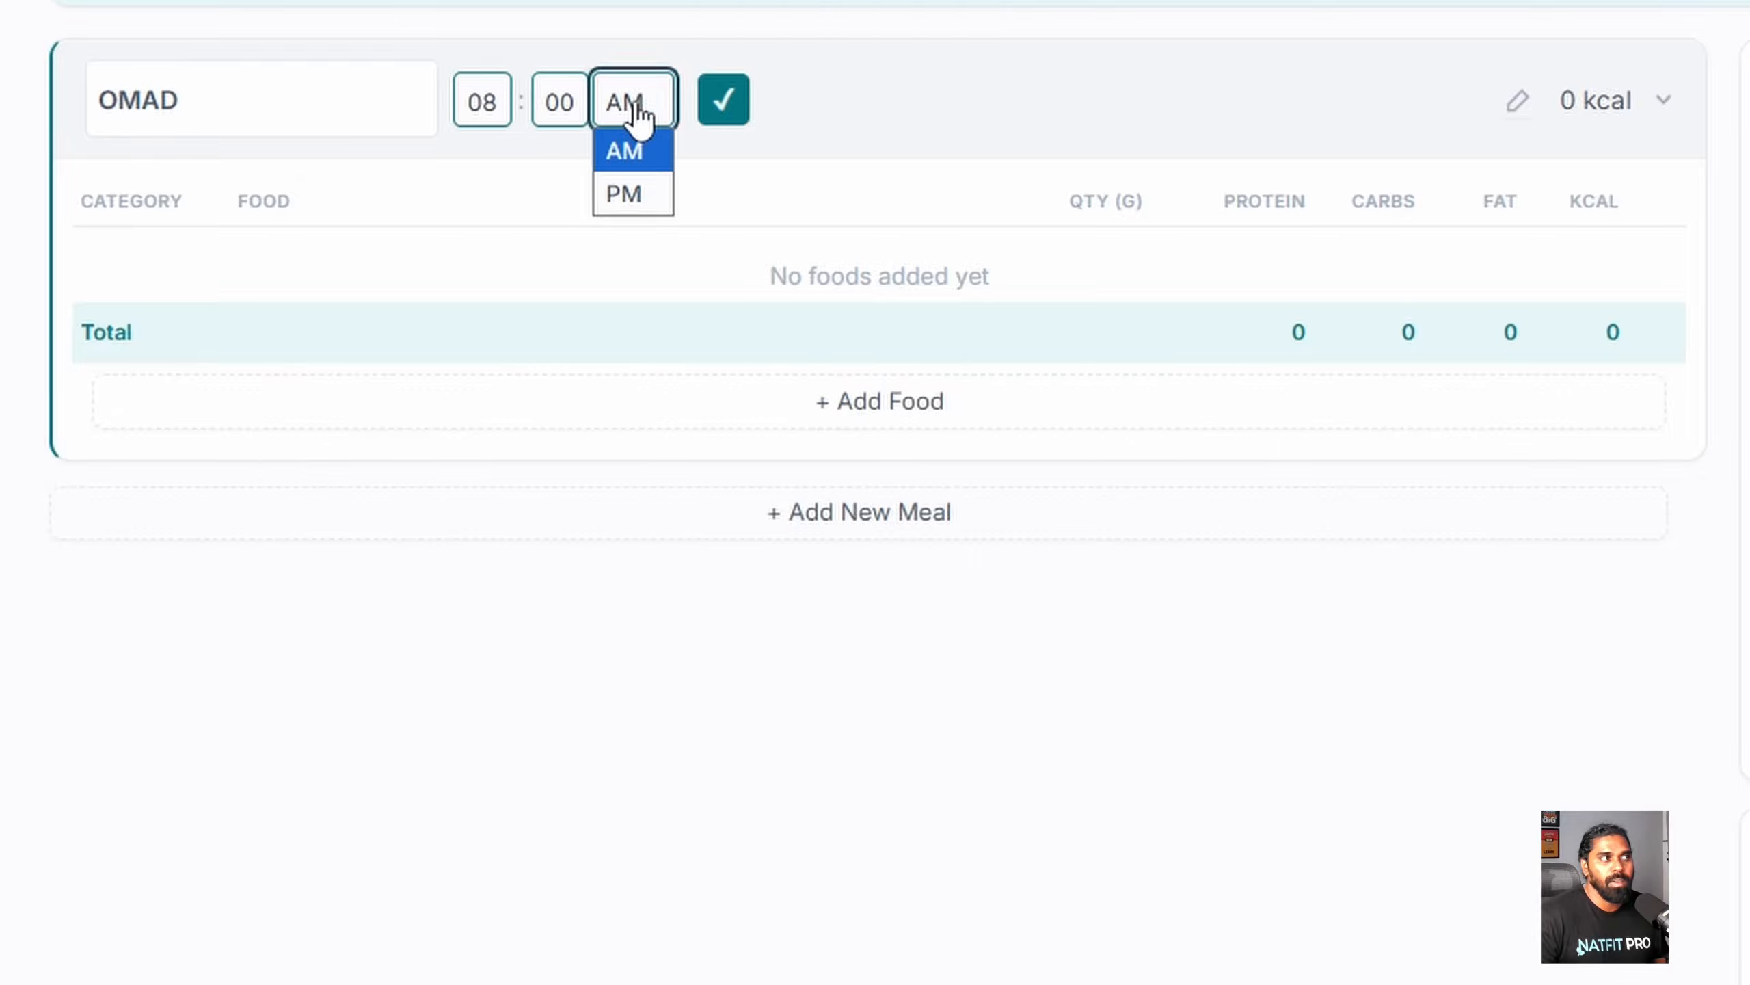
pyautogui.click(632, 195)
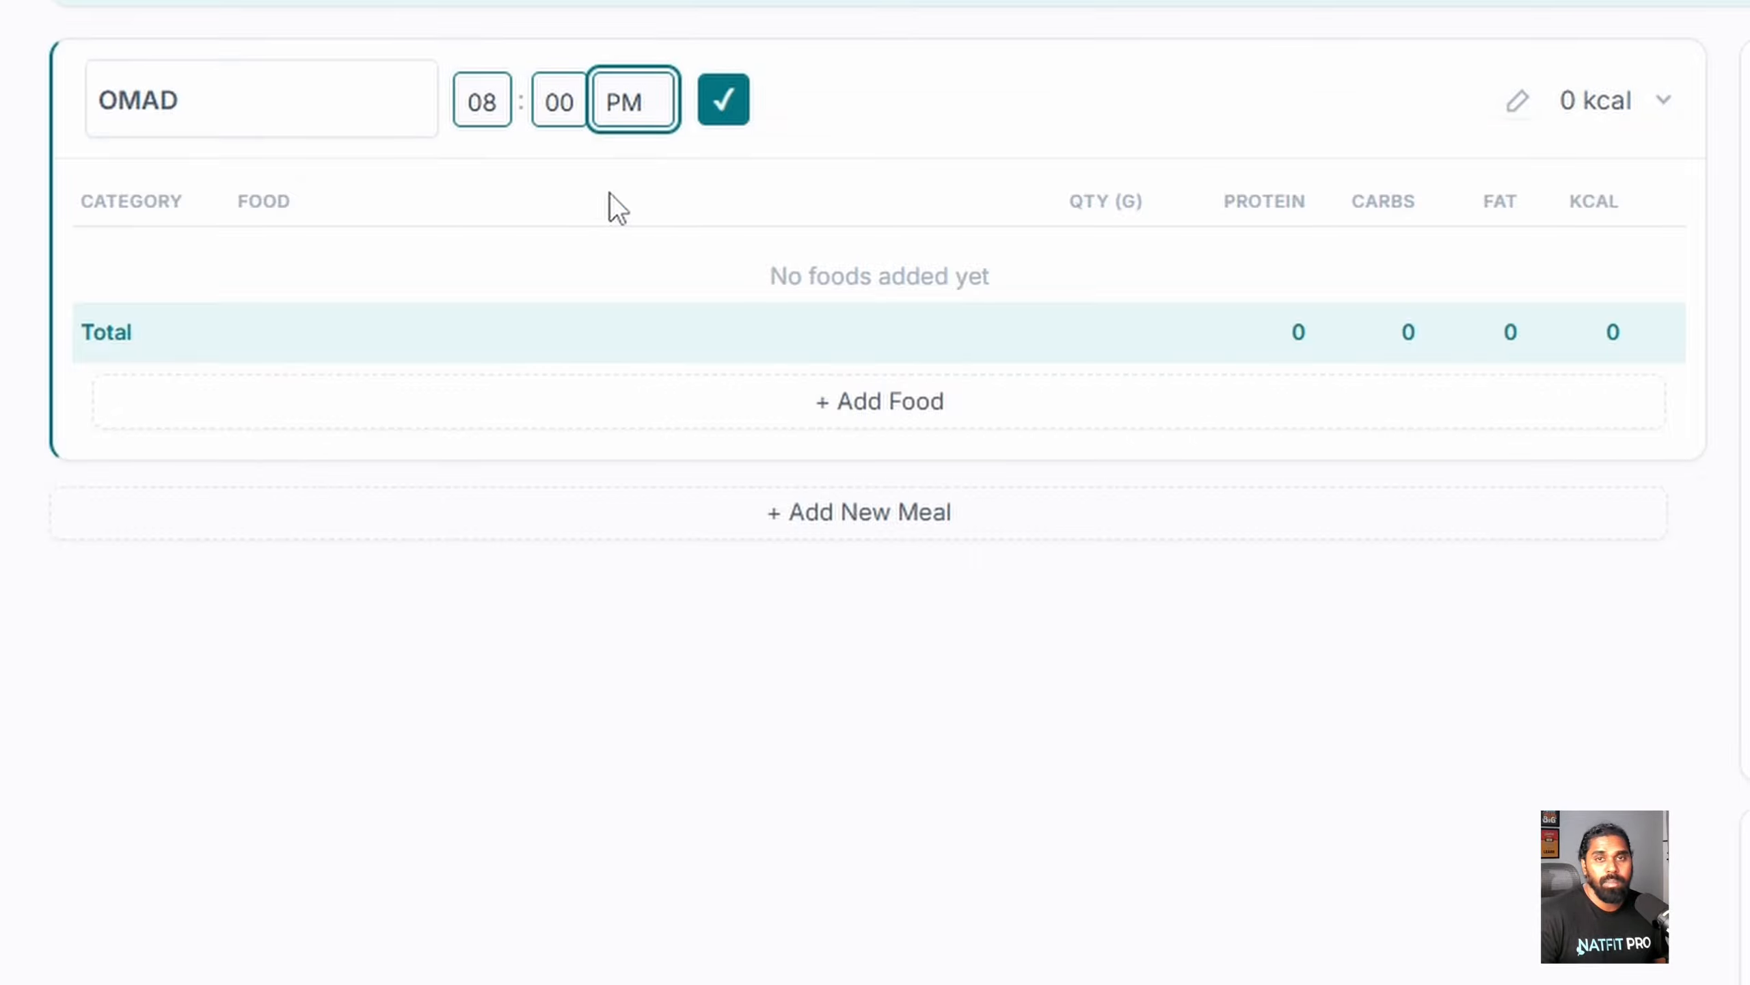
pyautogui.click(721, 107)
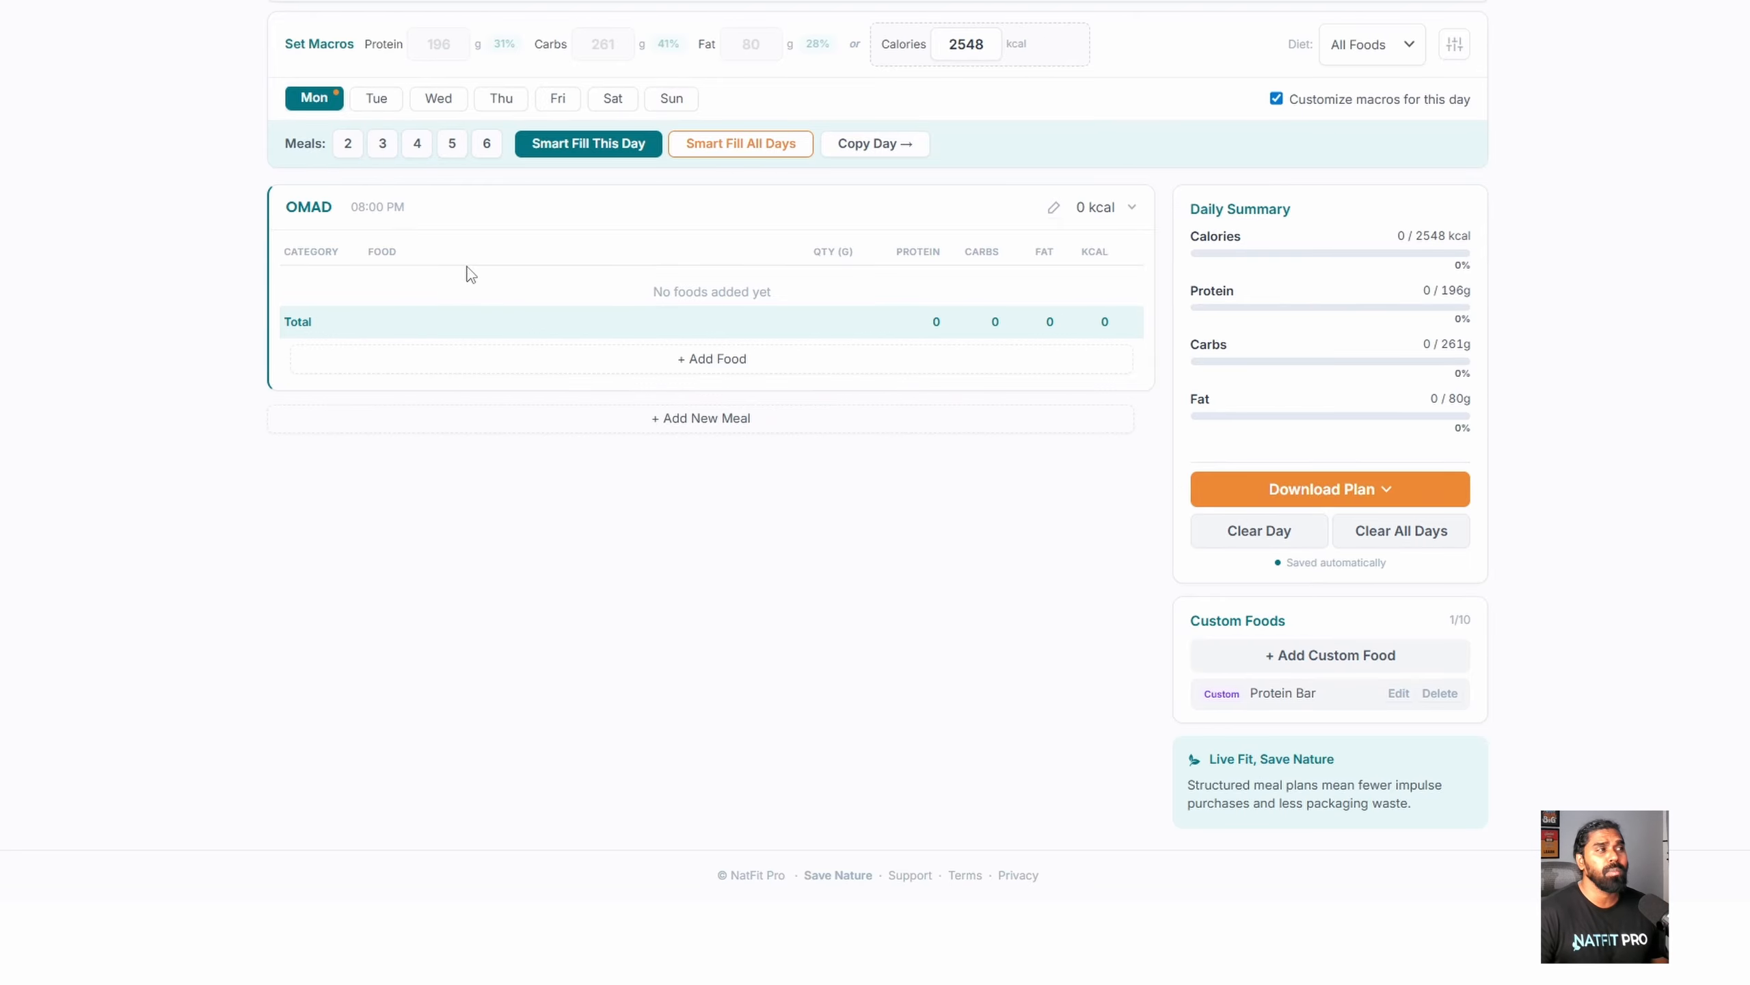
# Step: Clear the meals of all days in the plan
pyautogui.click(1383, 543)
pyautogui.click(981, 549)
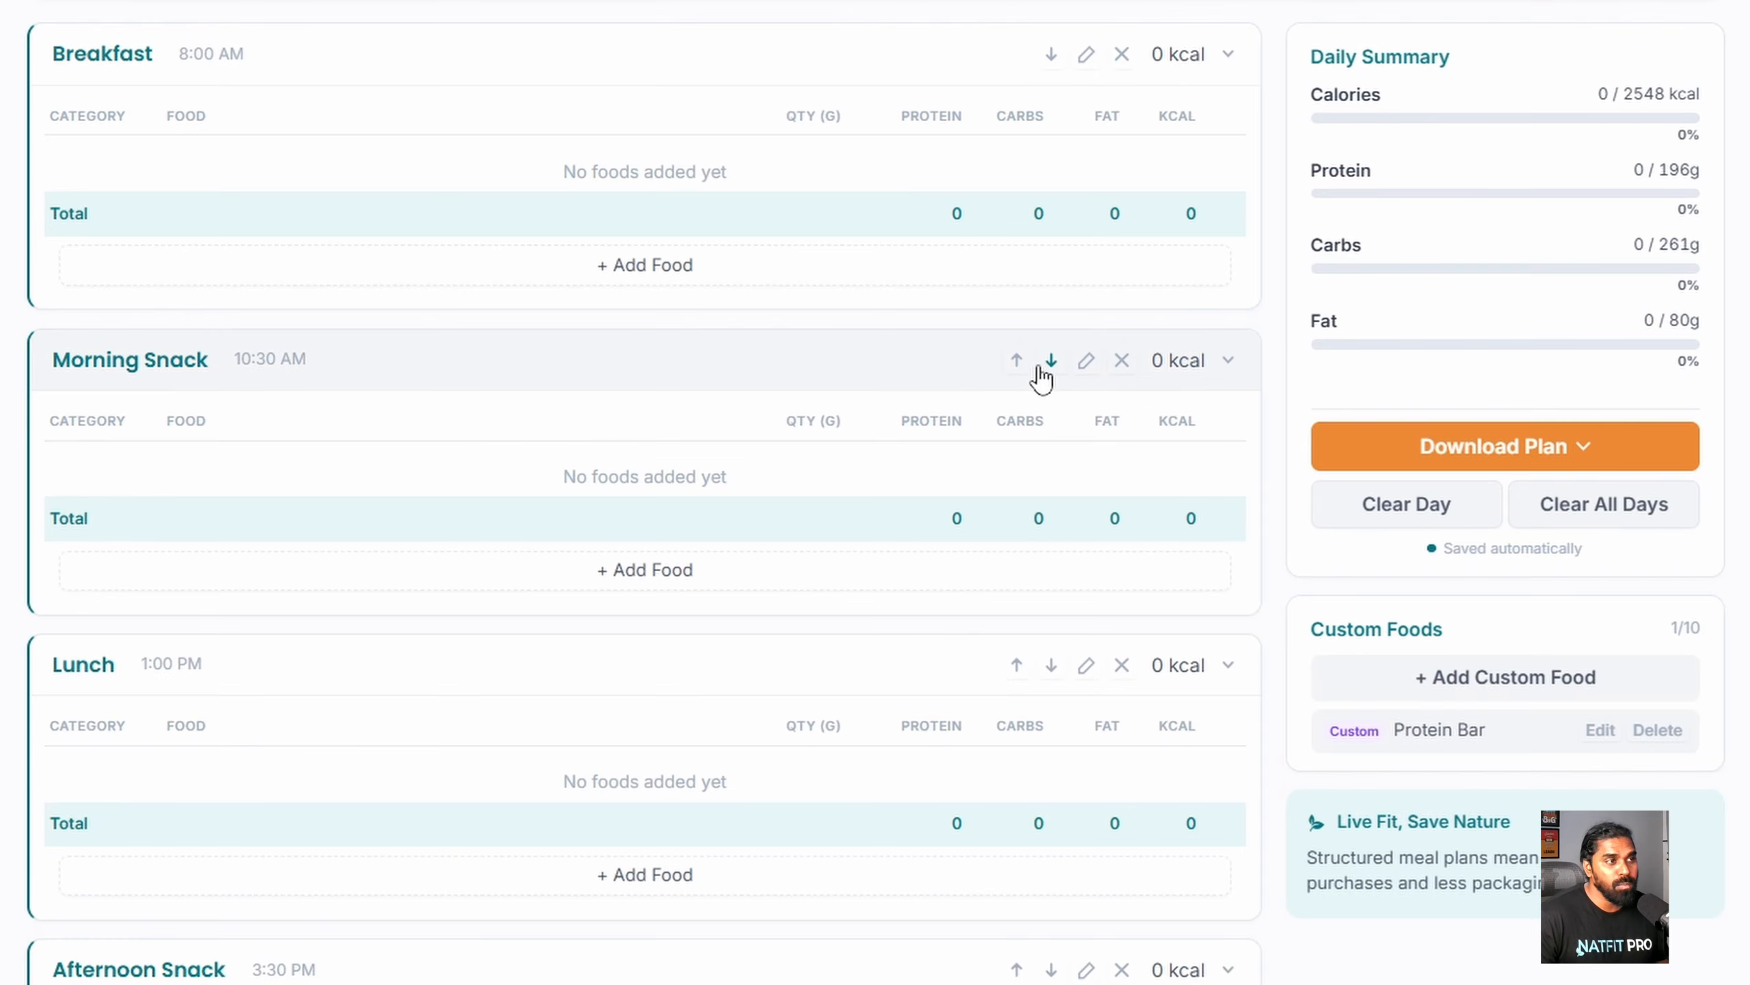
# Step: Move Monday's Morning Snack card below Lunch and open Lunch's name and time for editing
pyautogui.click(1042, 368)
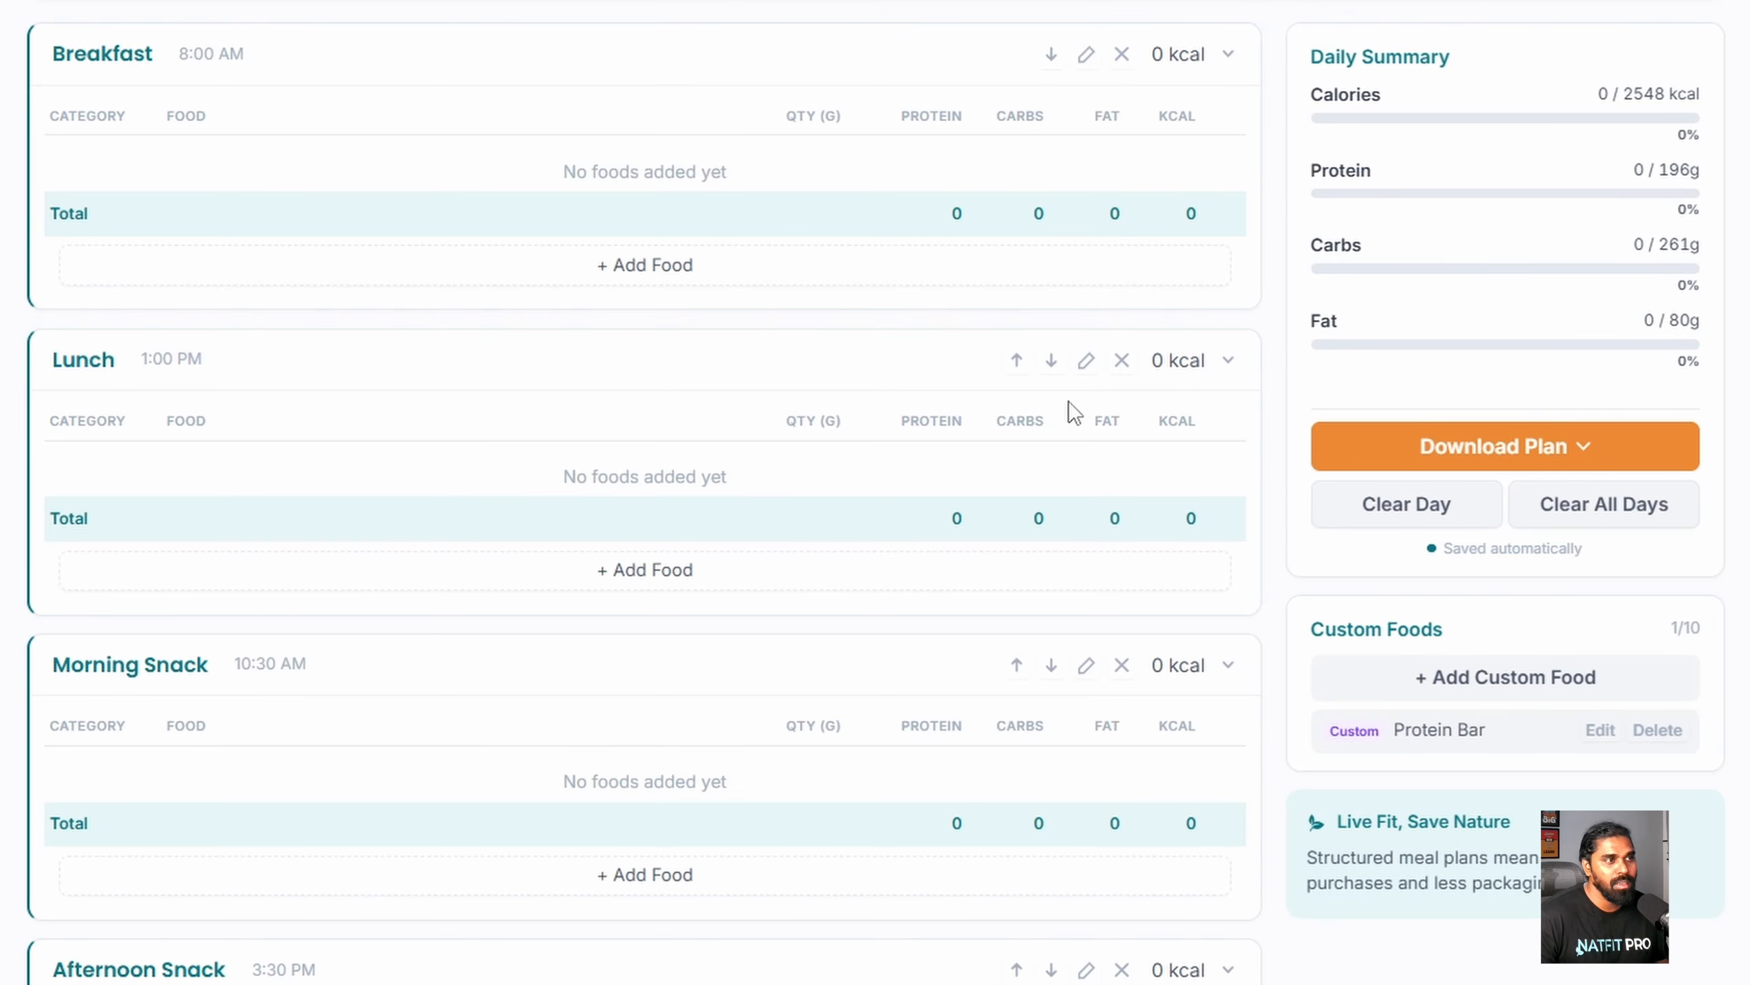
pyautogui.click(1085, 360)
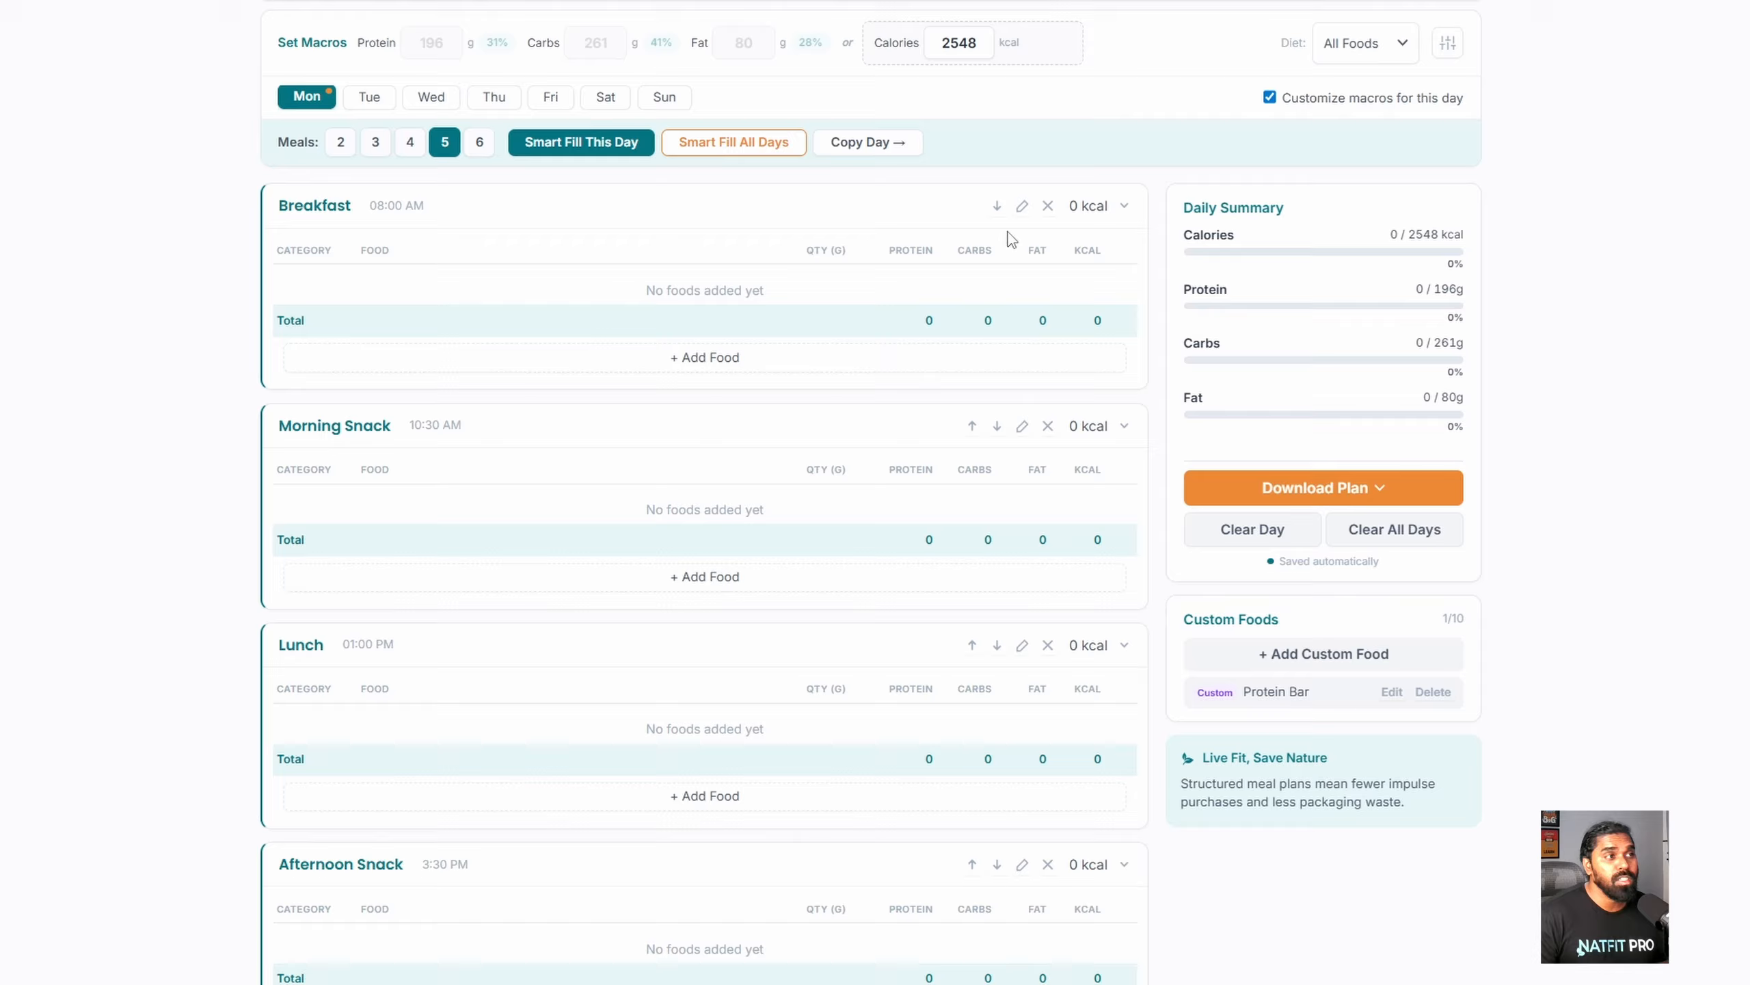
# Step: Set the time of Monday's Breakfast card to 07:00 AM
pyautogui.click(1023, 206)
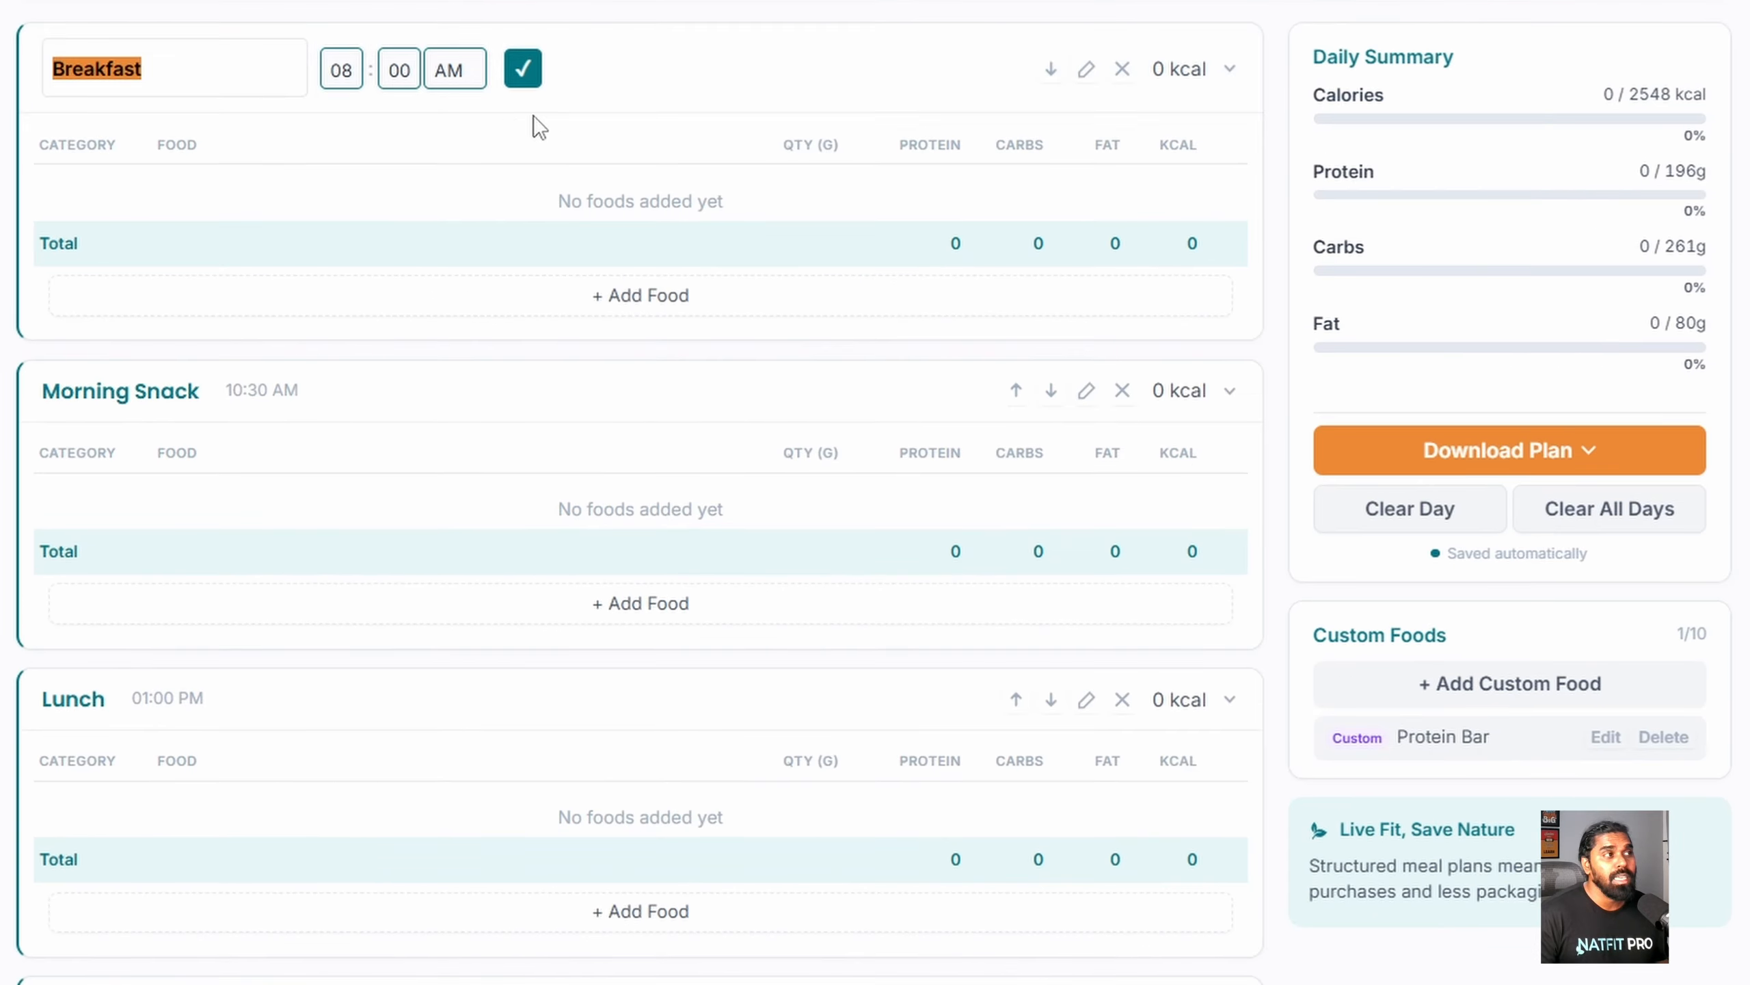
pyautogui.click(344, 72)
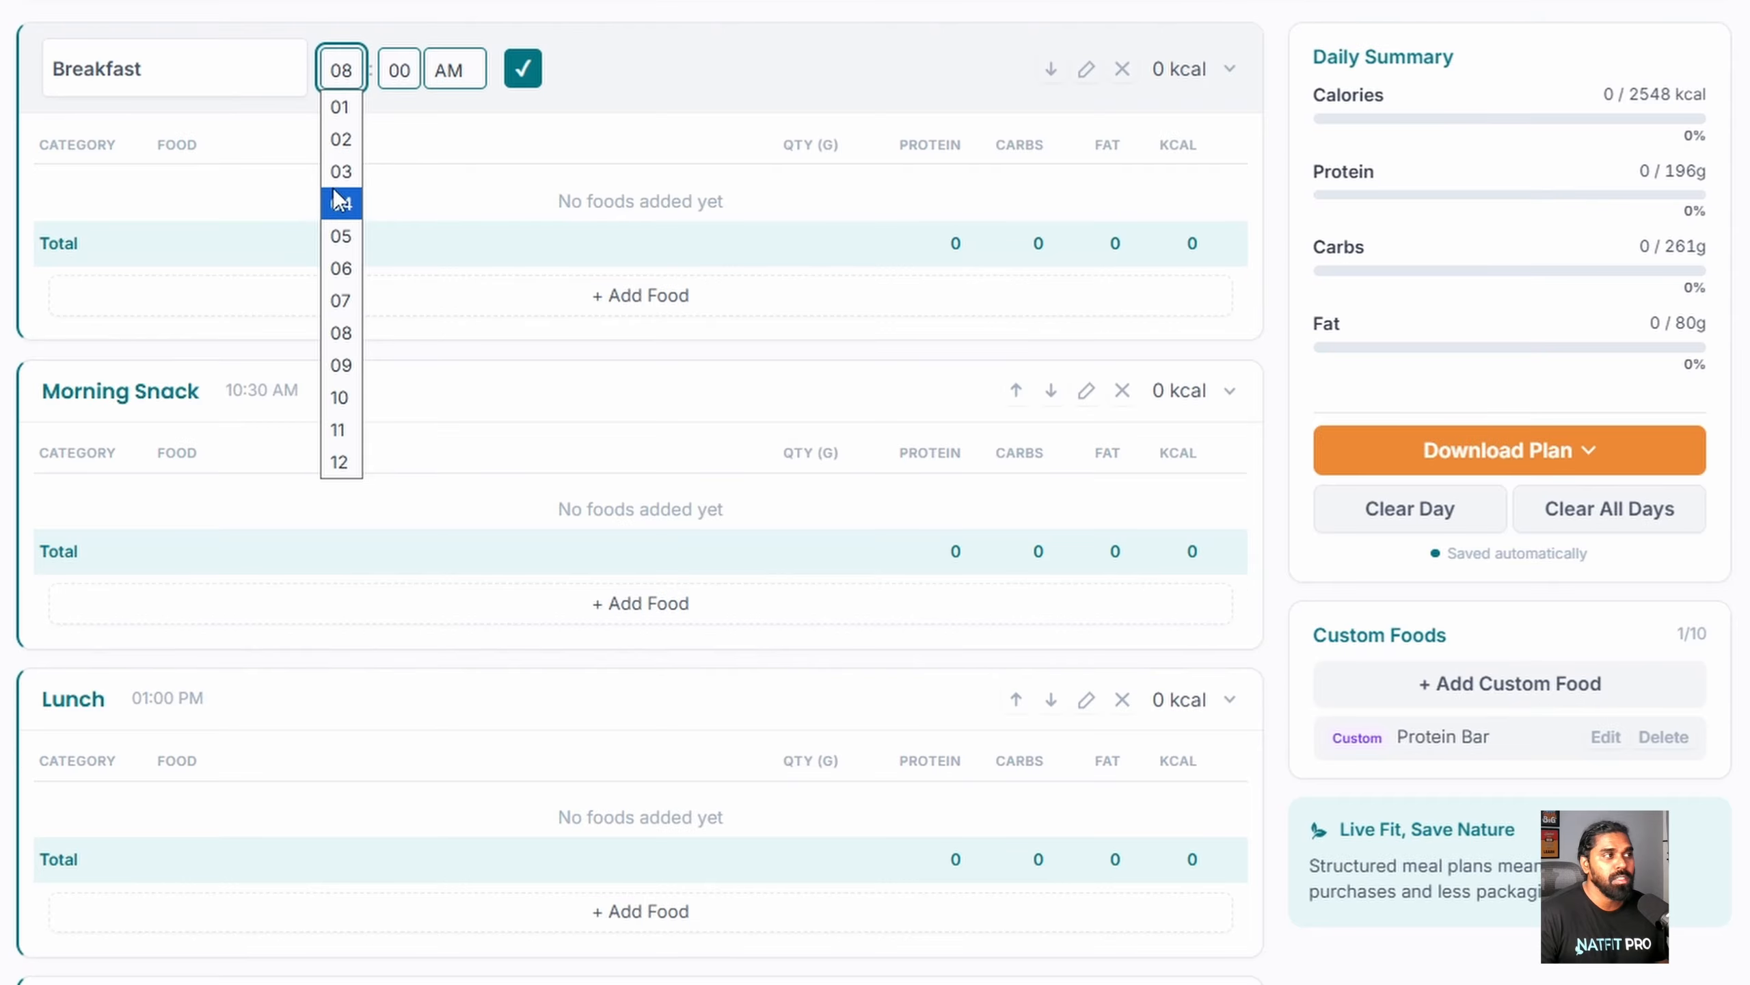
pyautogui.click(334, 297)
pyautogui.click(523, 69)
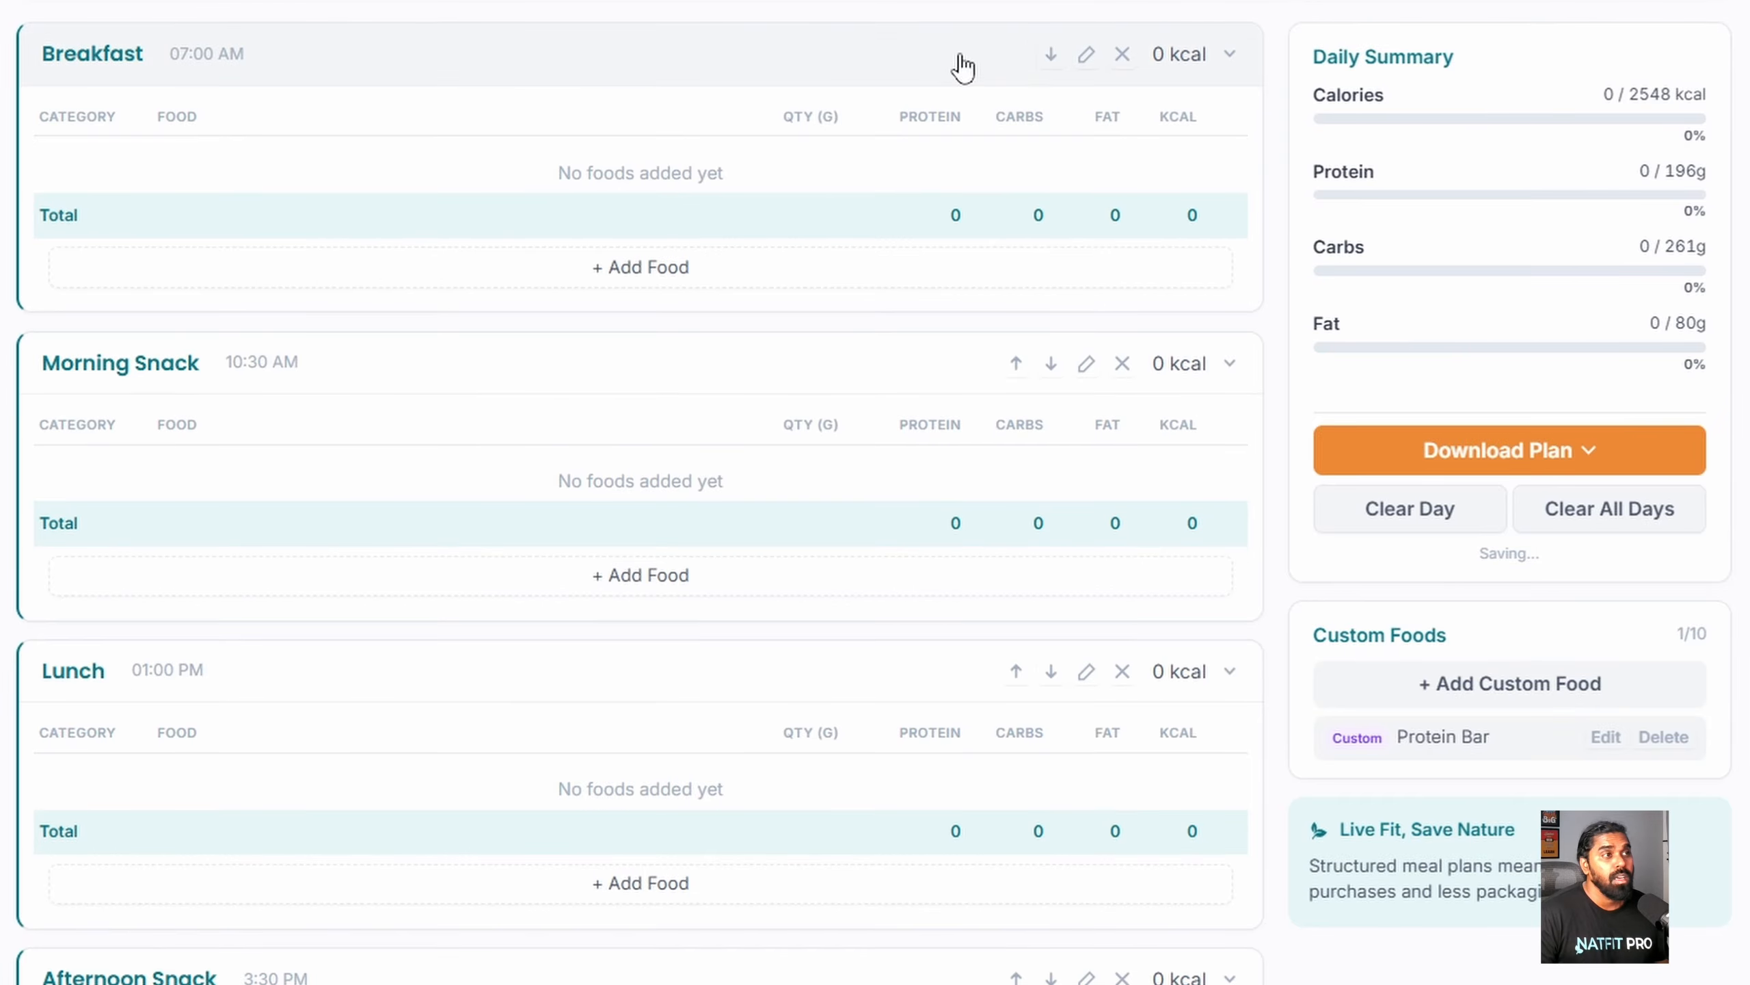
# Step: Set the time of Monday's Breakfast card to 10:00 AM
pyautogui.click(1084, 57)
pyautogui.click(344, 66)
pyautogui.click(339, 395)
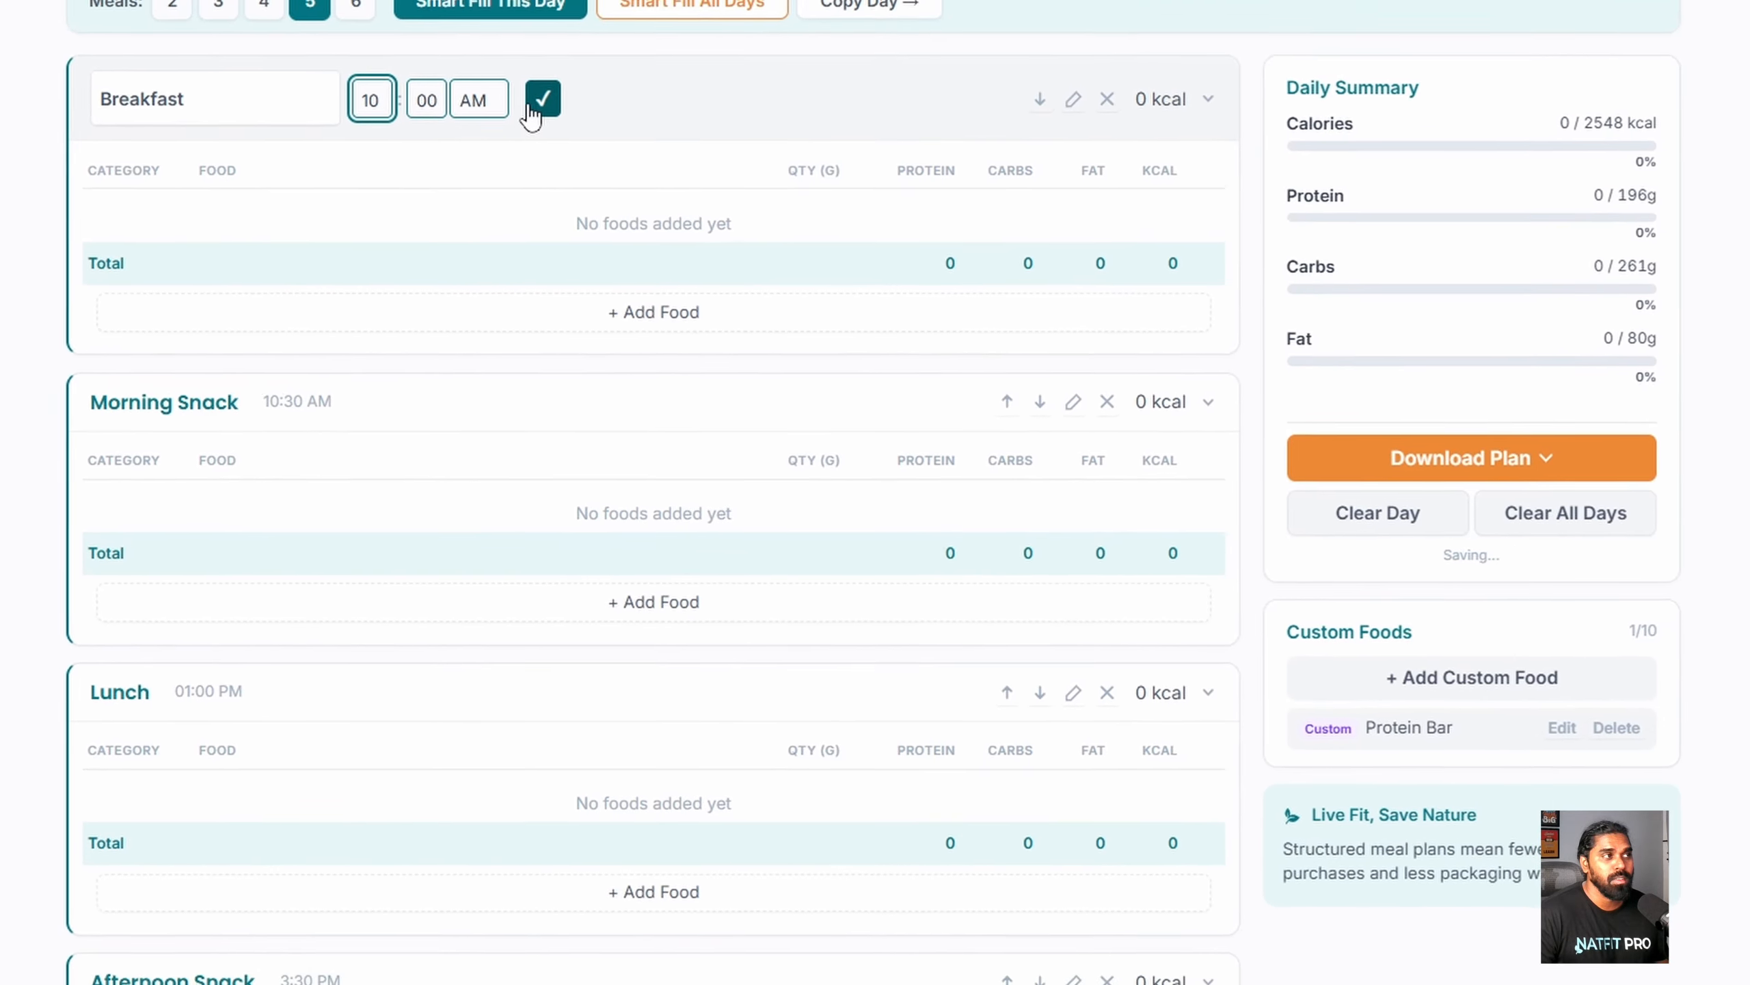
pyautogui.click(521, 68)
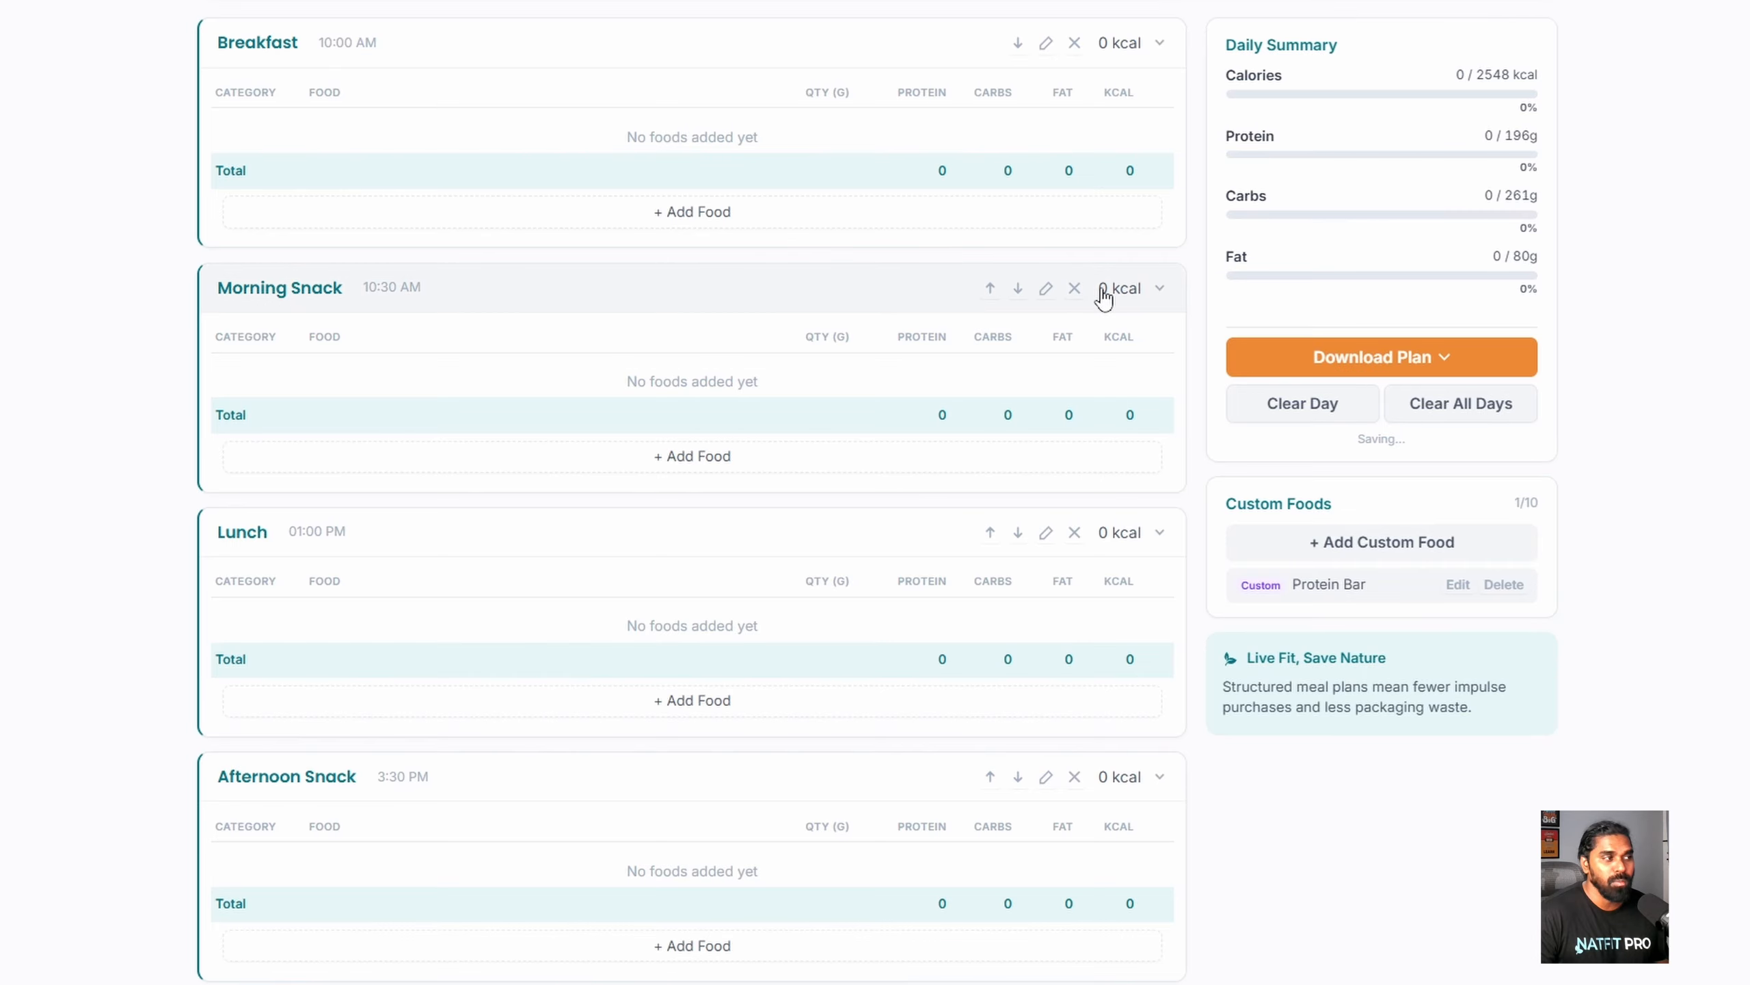
pyautogui.scroll(-1, 519, 384)
pyautogui.scroll(-2, 518, 384)
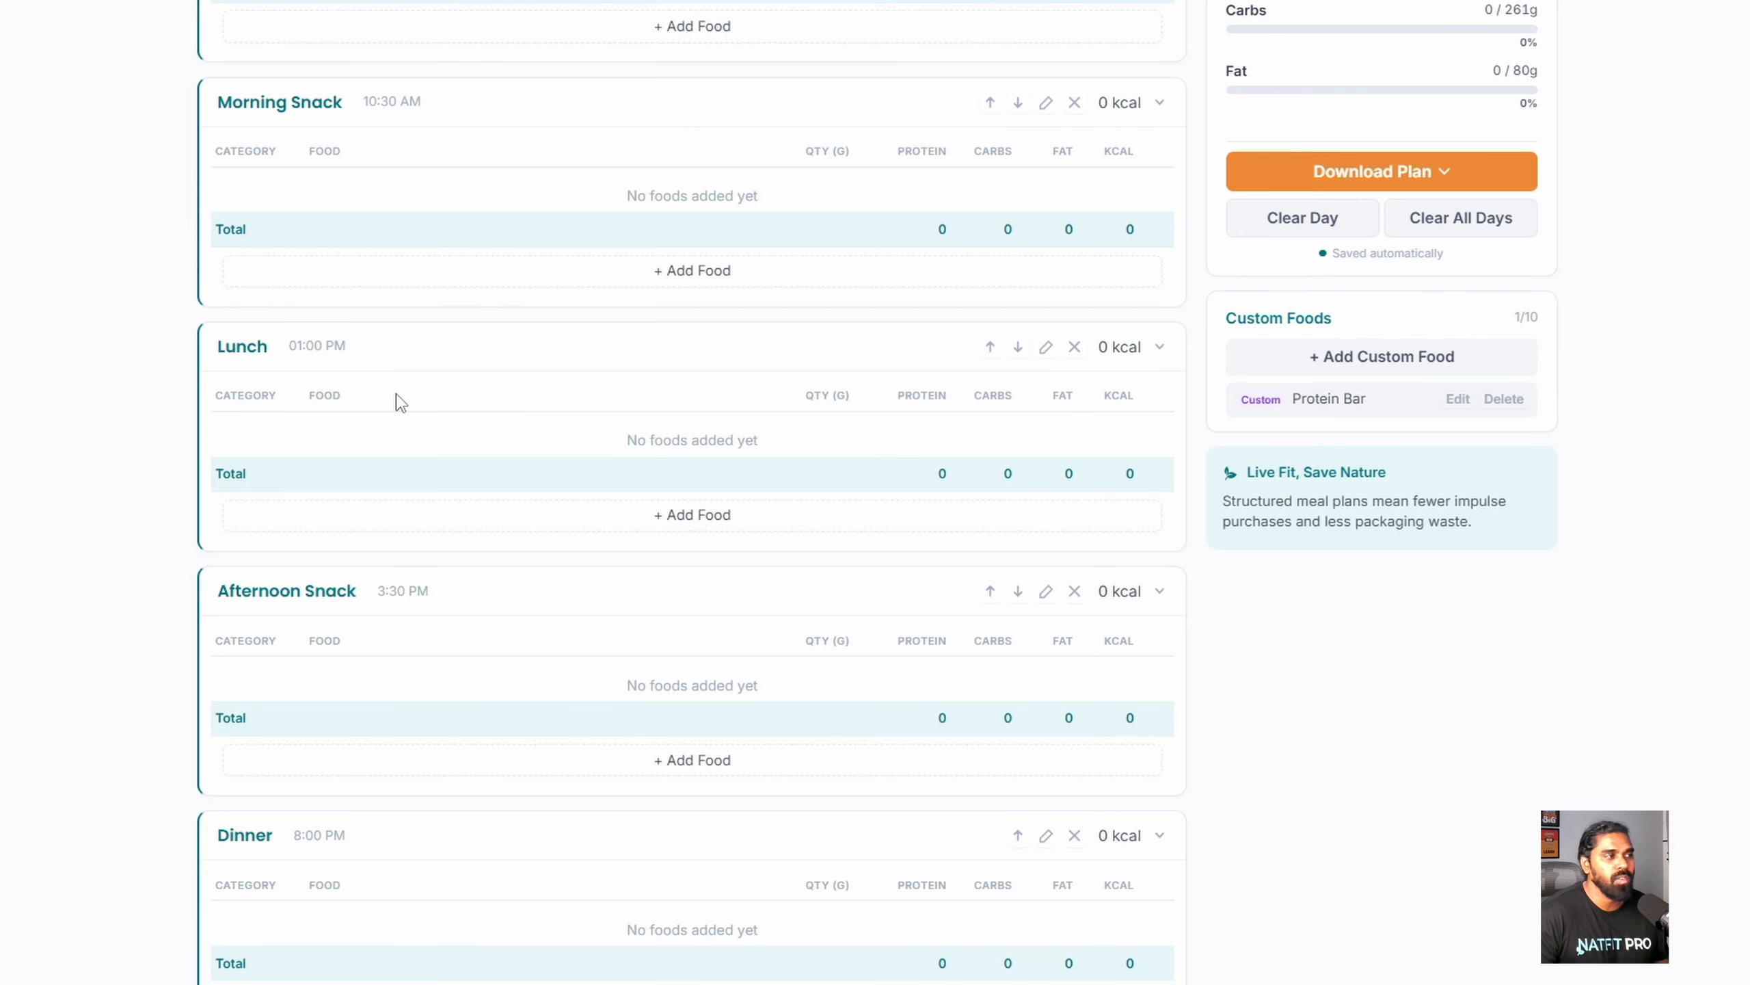
pyautogui.scroll(3, 402, 403)
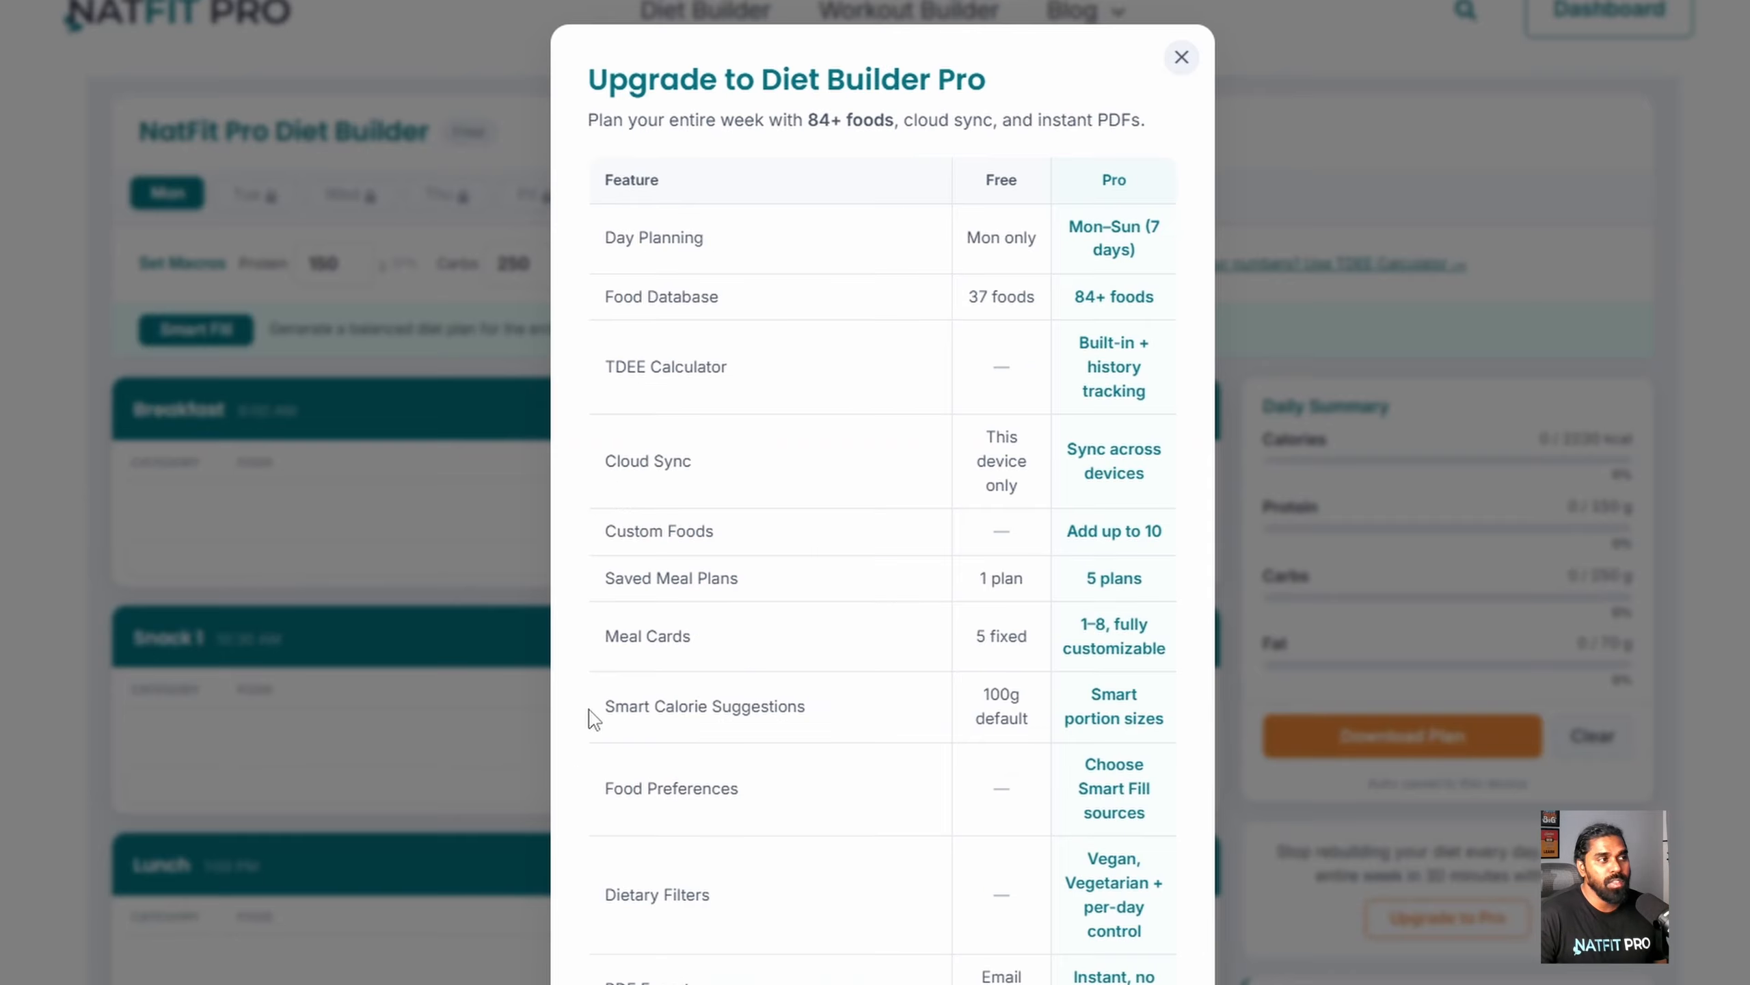
# Step: Highlight Smart Calorie Suggestions and its free-version portion entry in the Diet Builder Pro feature comparison
pyautogui.moveTo(593, 717); pyautogui.dragTo(865, 707)
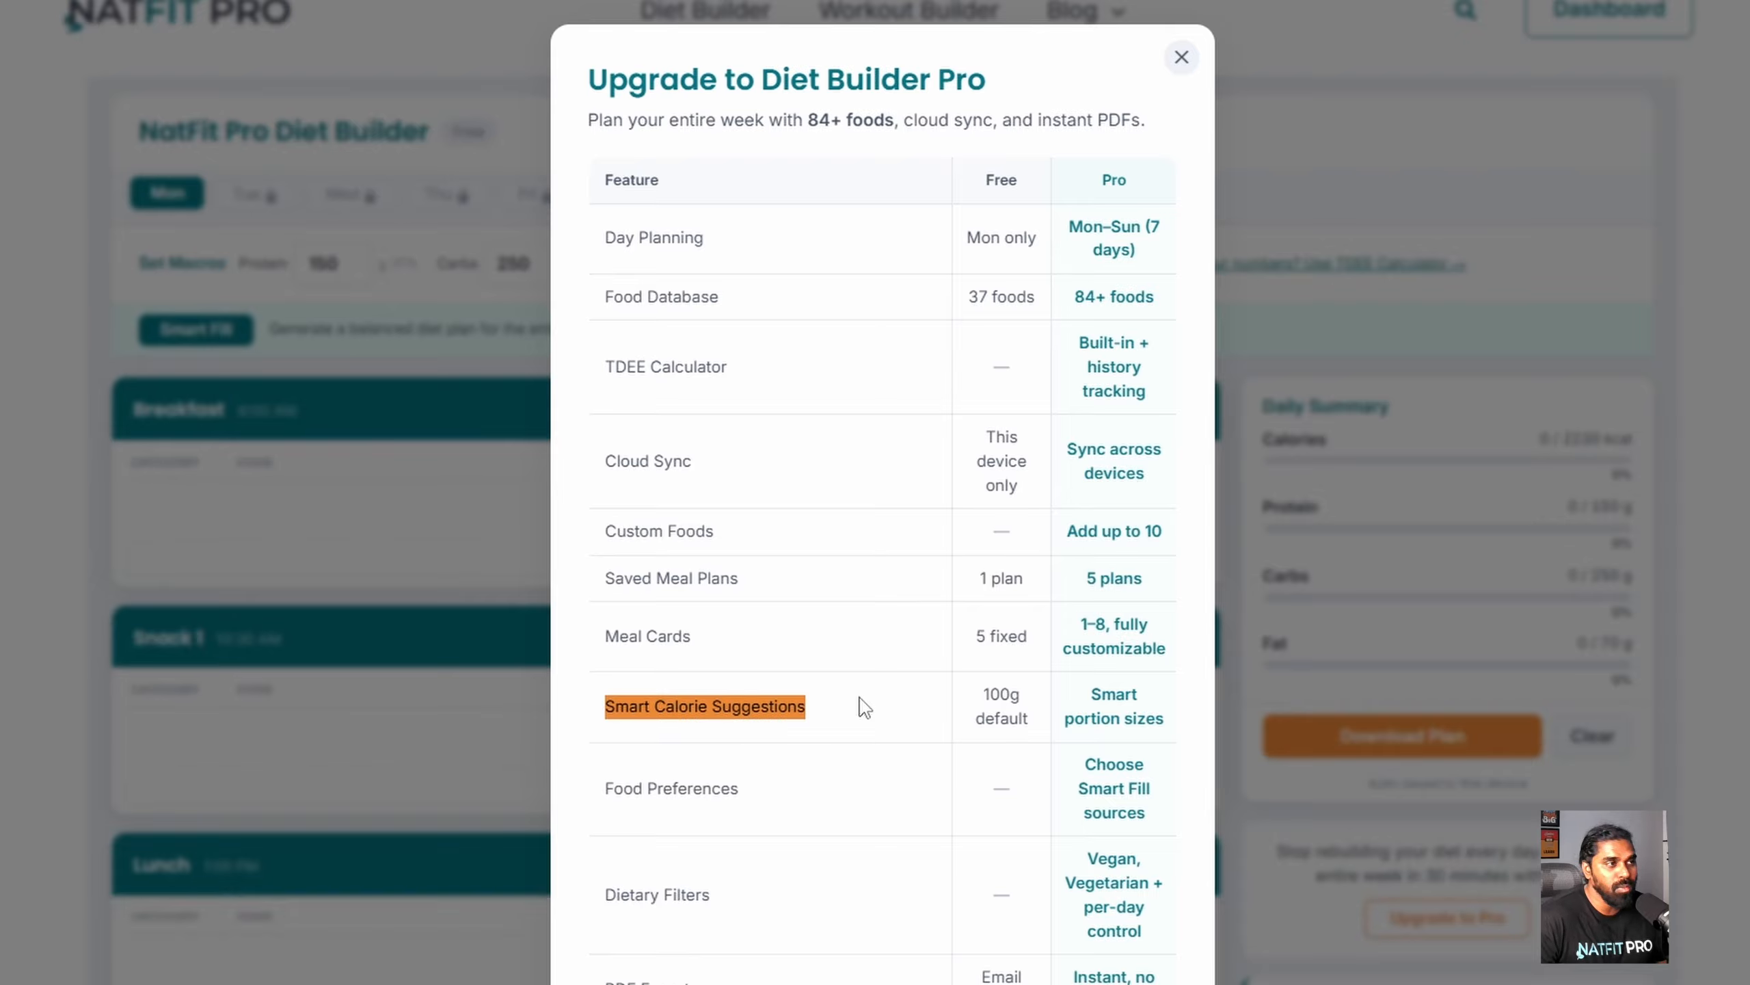
pyautogui.moveTo(982, 693); pyautogui.dragTo(1025, 702)
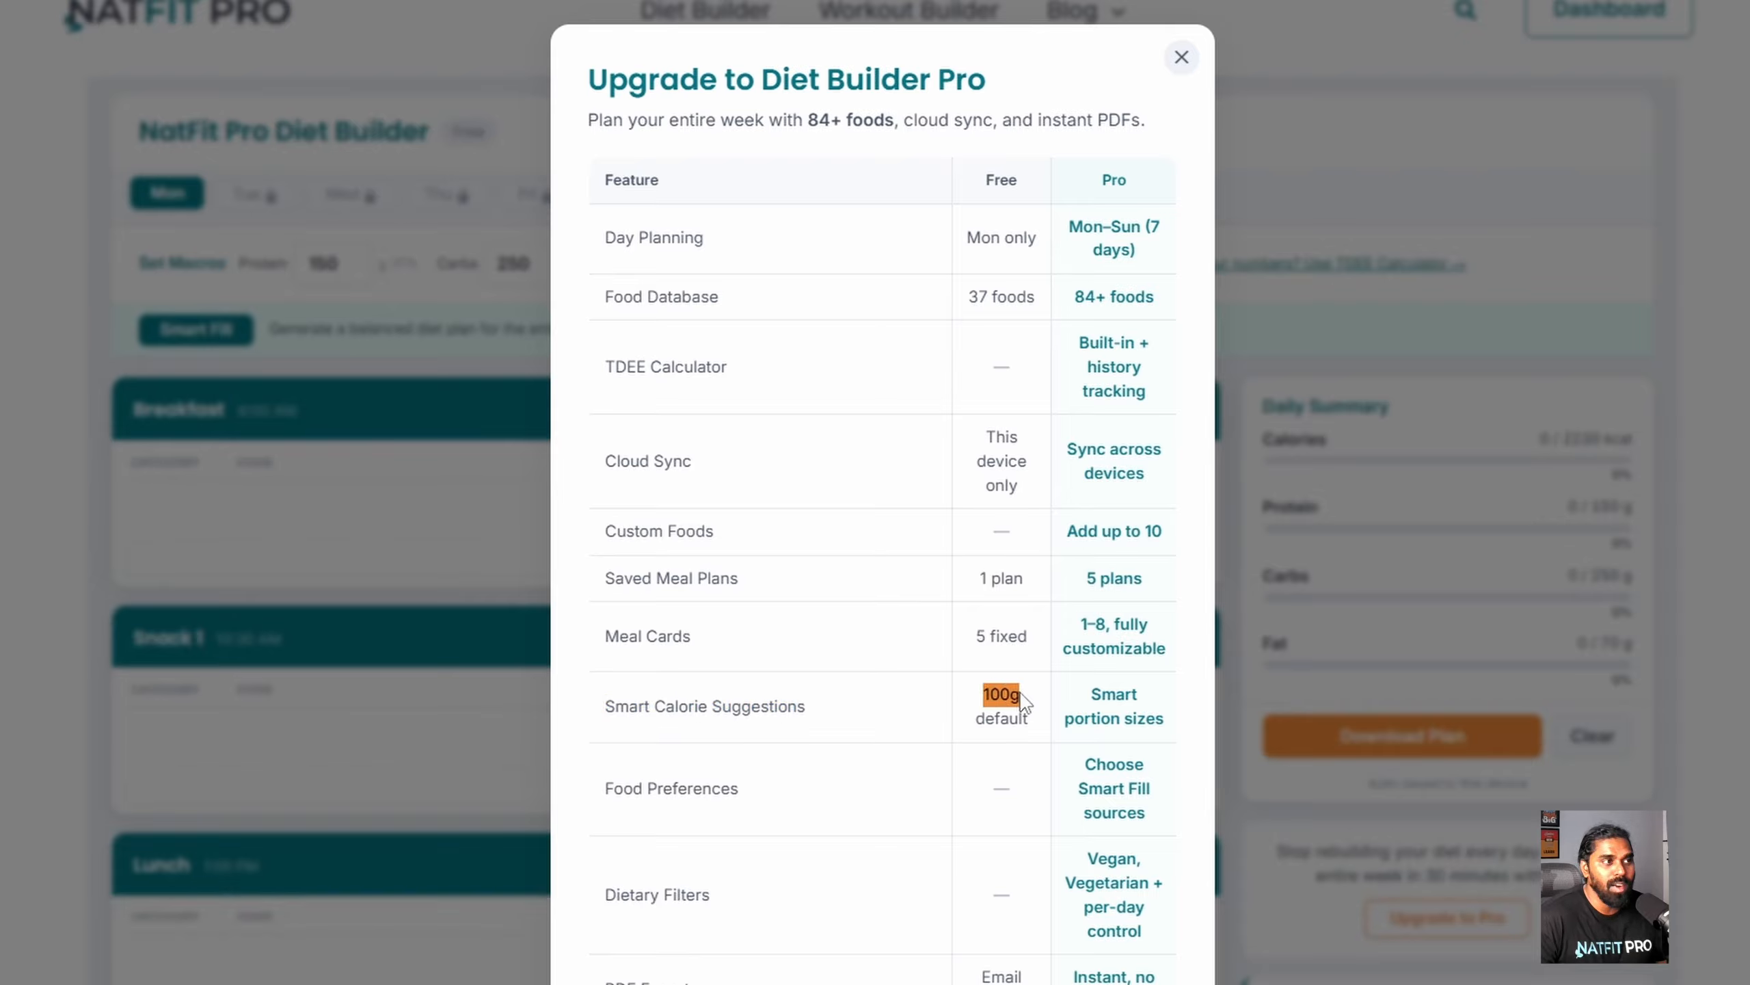
pyautogui.click(1072, 688)
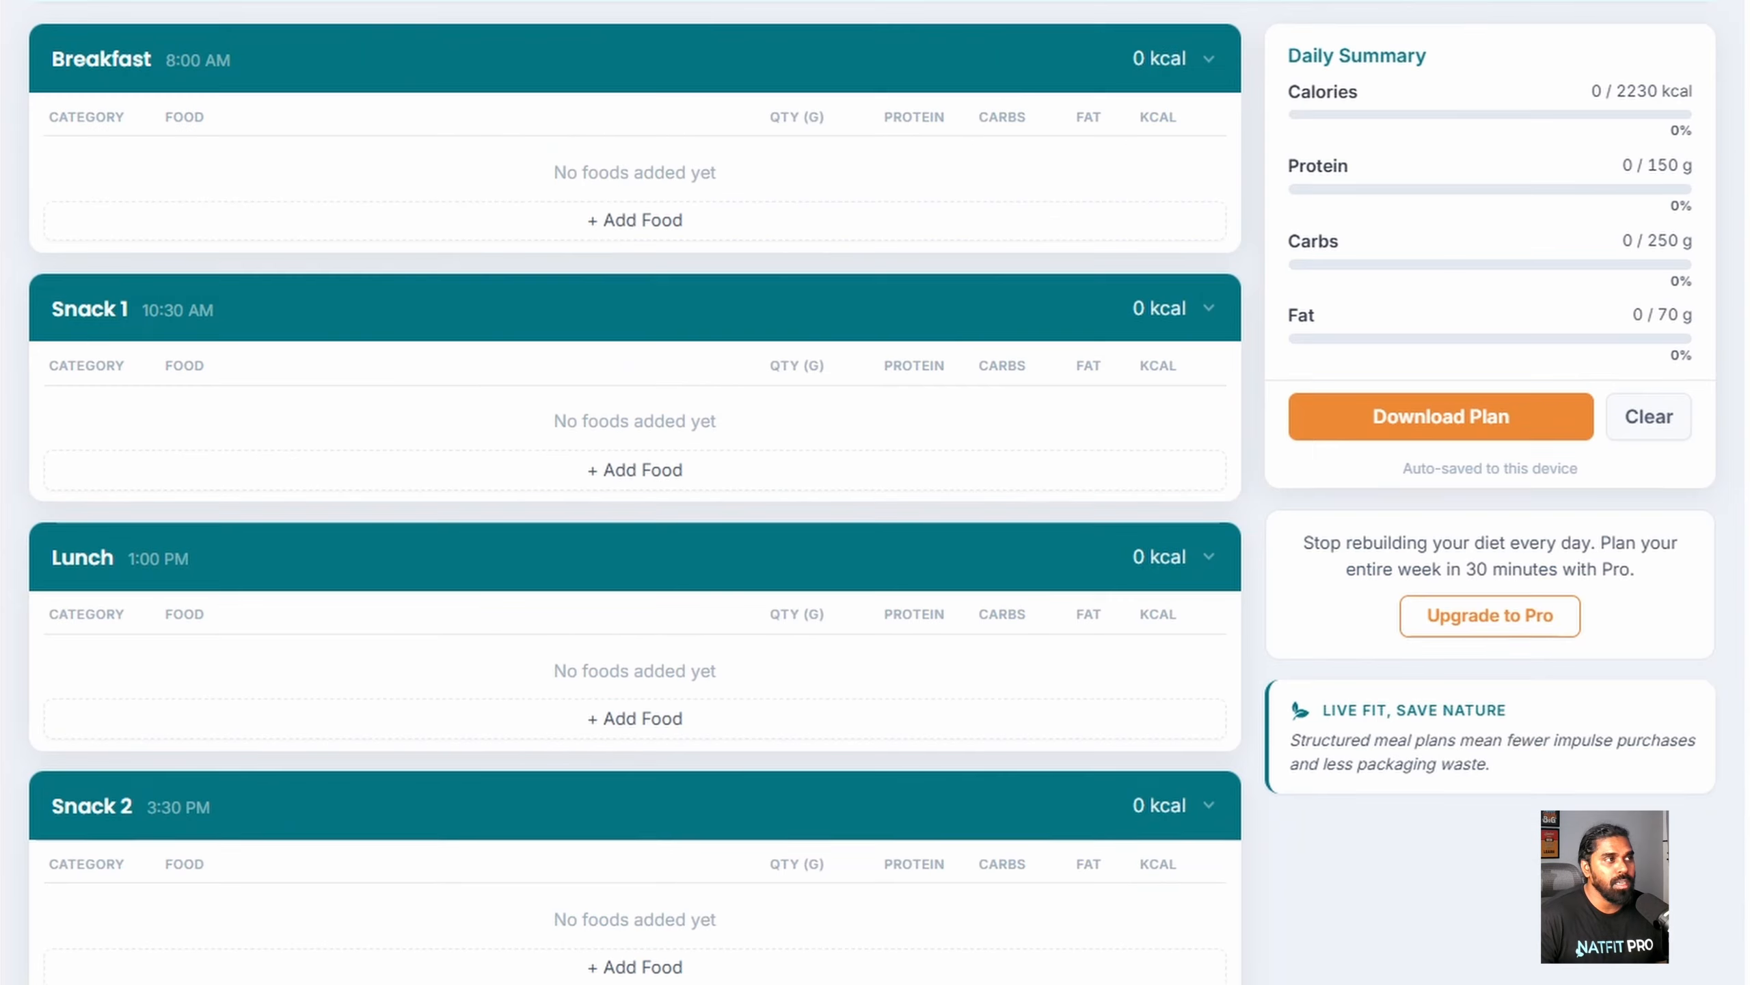
# Step: Add Chicken Breast (Raw) as a Protein food to Breakfast in the free Diet Builder
pyautogui.click(579, 232)
pyautogui.click(103, 167)
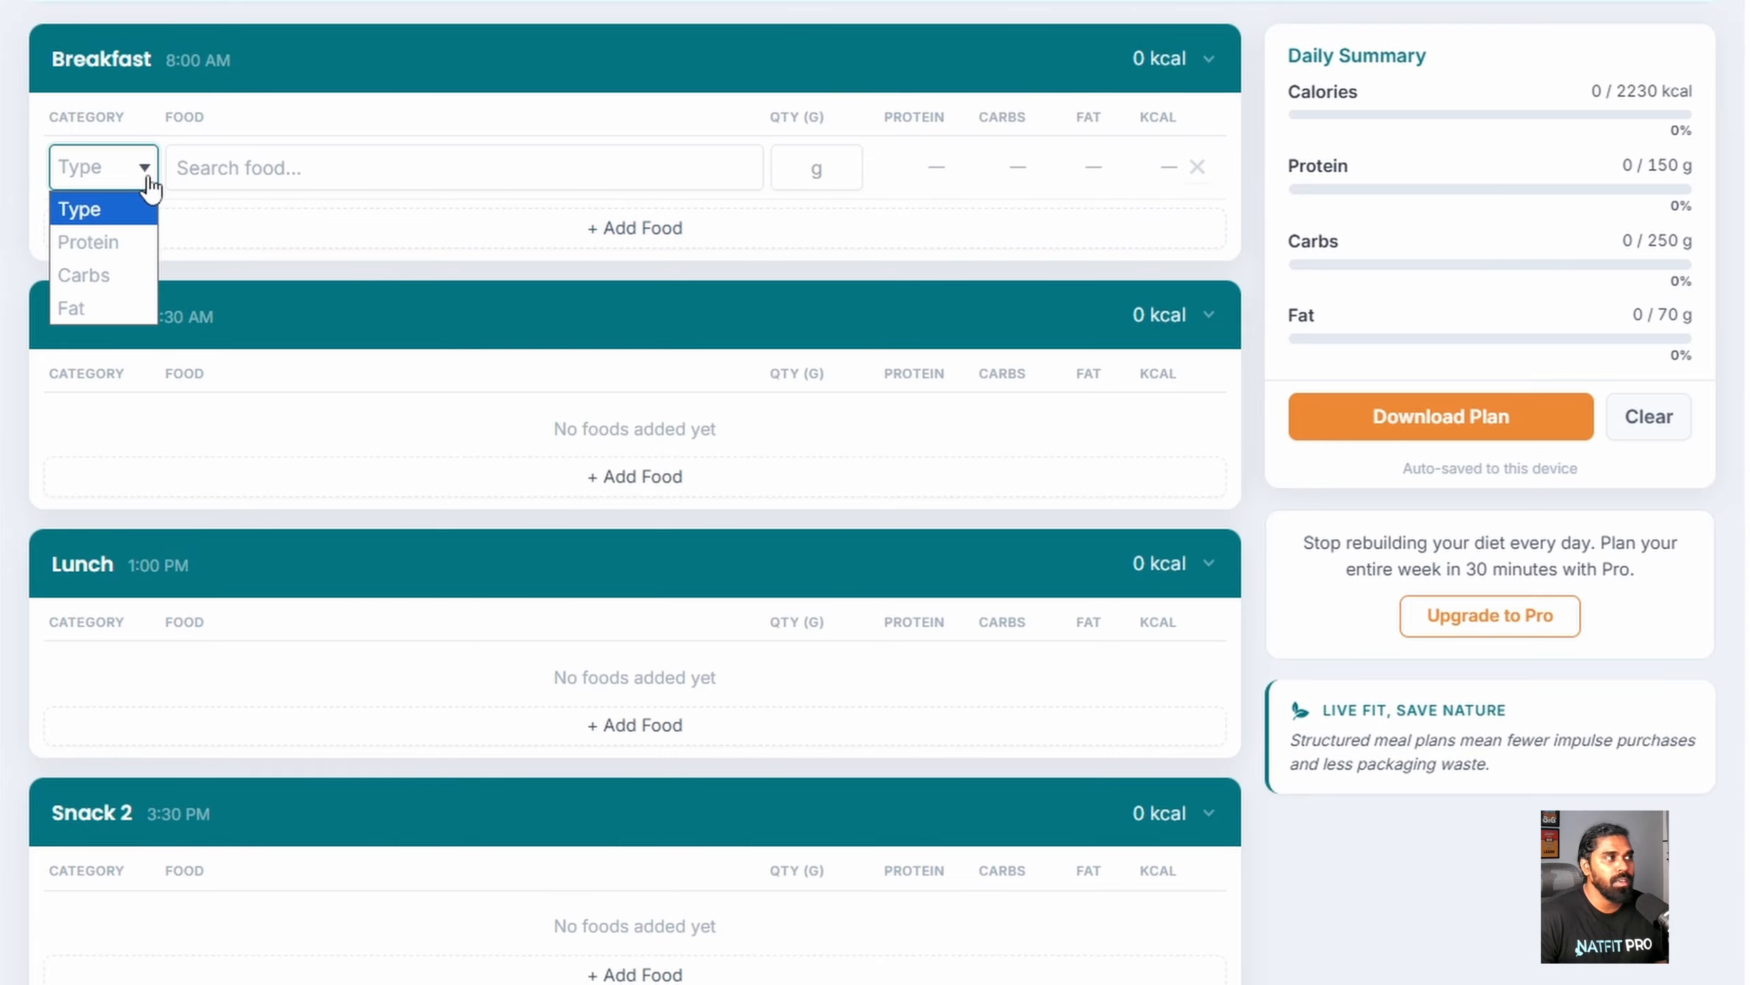
pyautogui.click(115, 238)
pyautogui.click(255, 169)
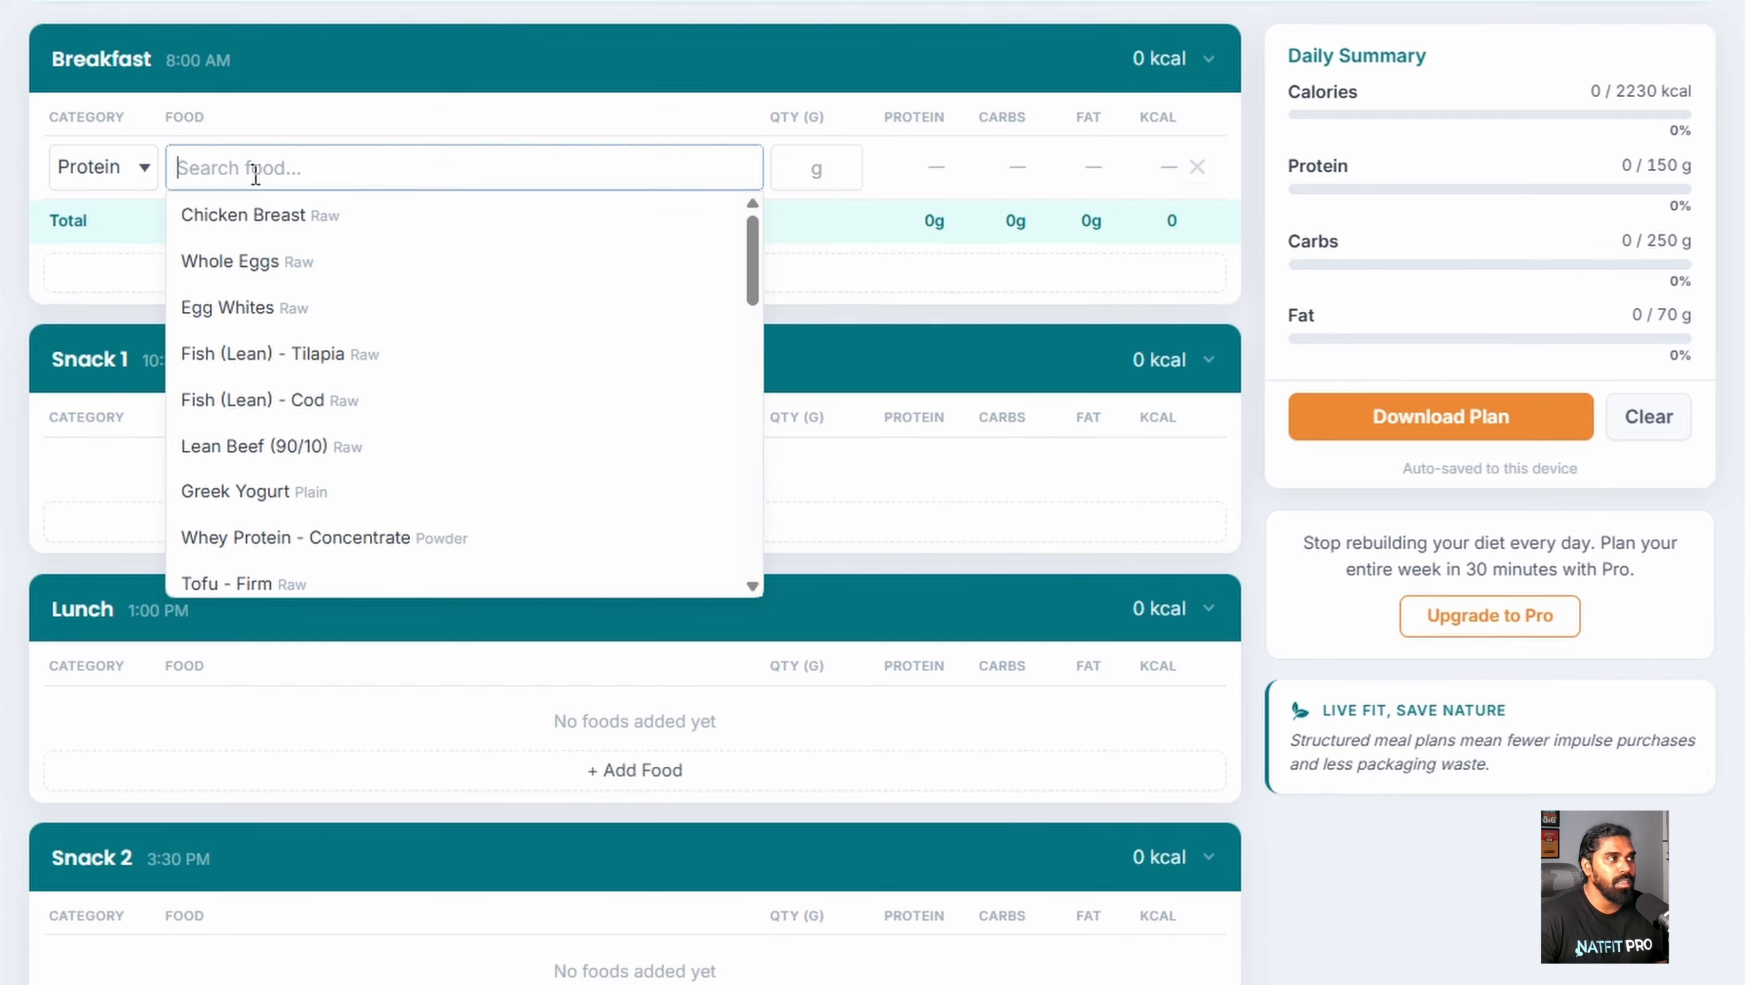
pyautogui.click(275, 216)
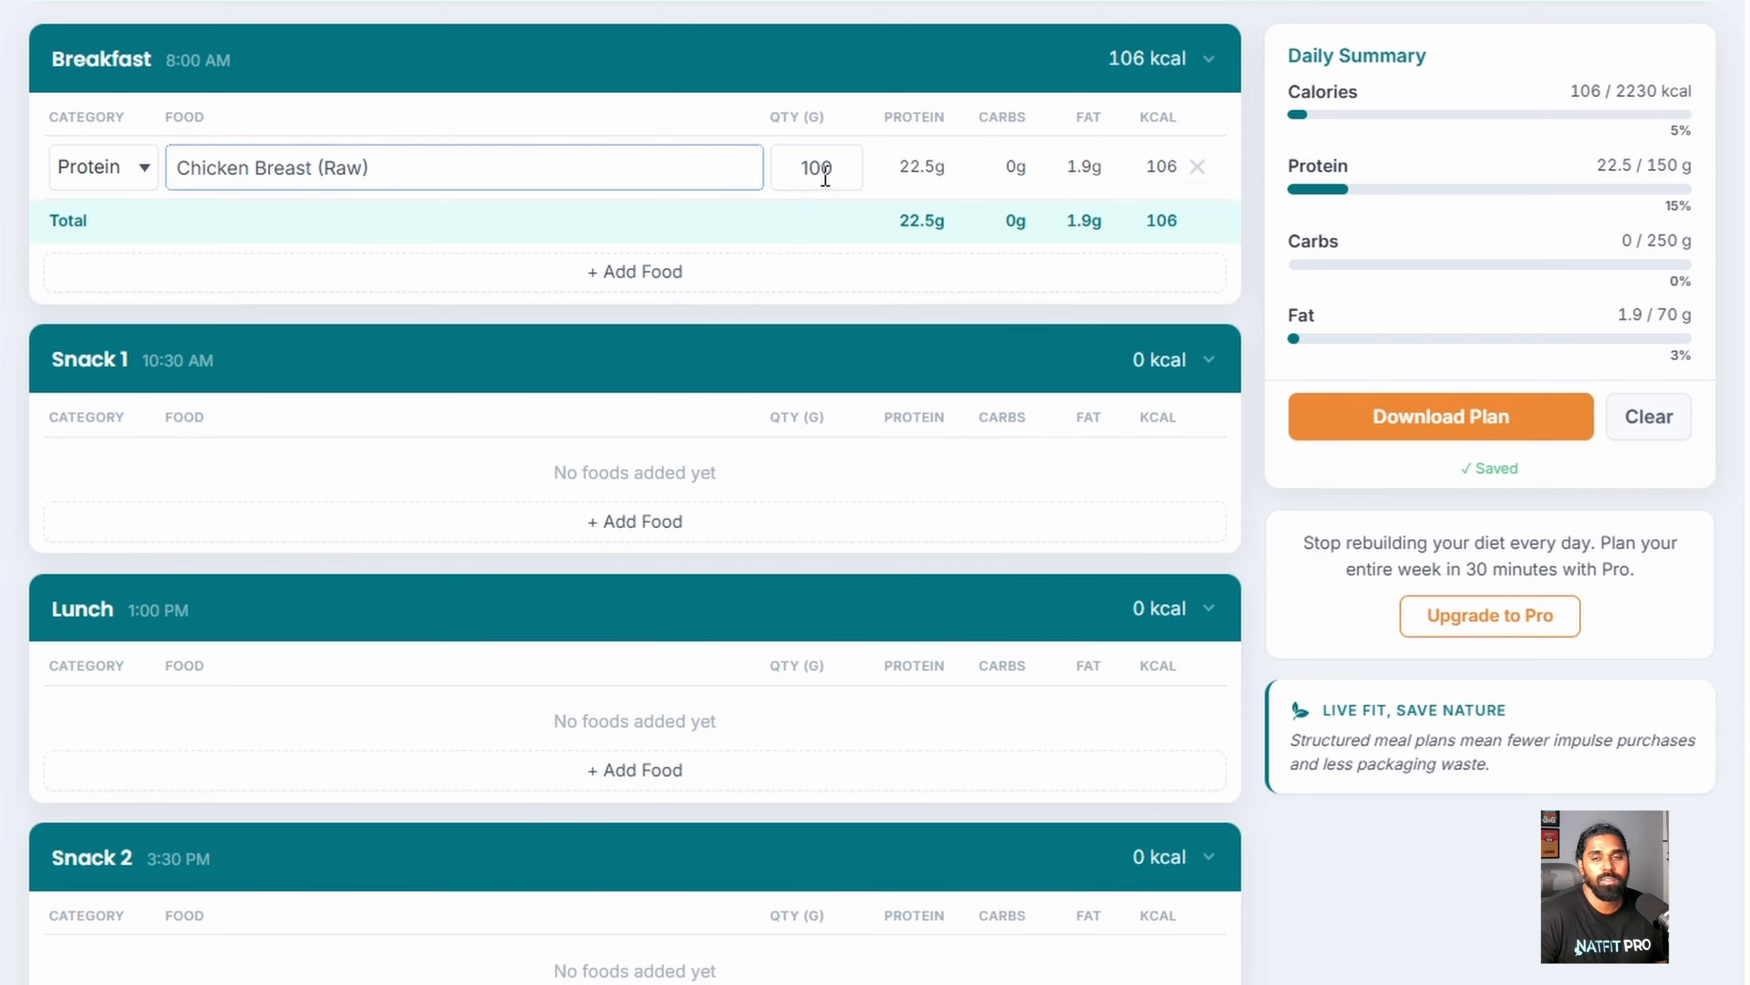
# Step: Add Olive Oil (Liquid) as a Fat food to Breakfast in the free Diet Builder
pyautogui.click(647, 272)
pyautogui.click(144, 231)
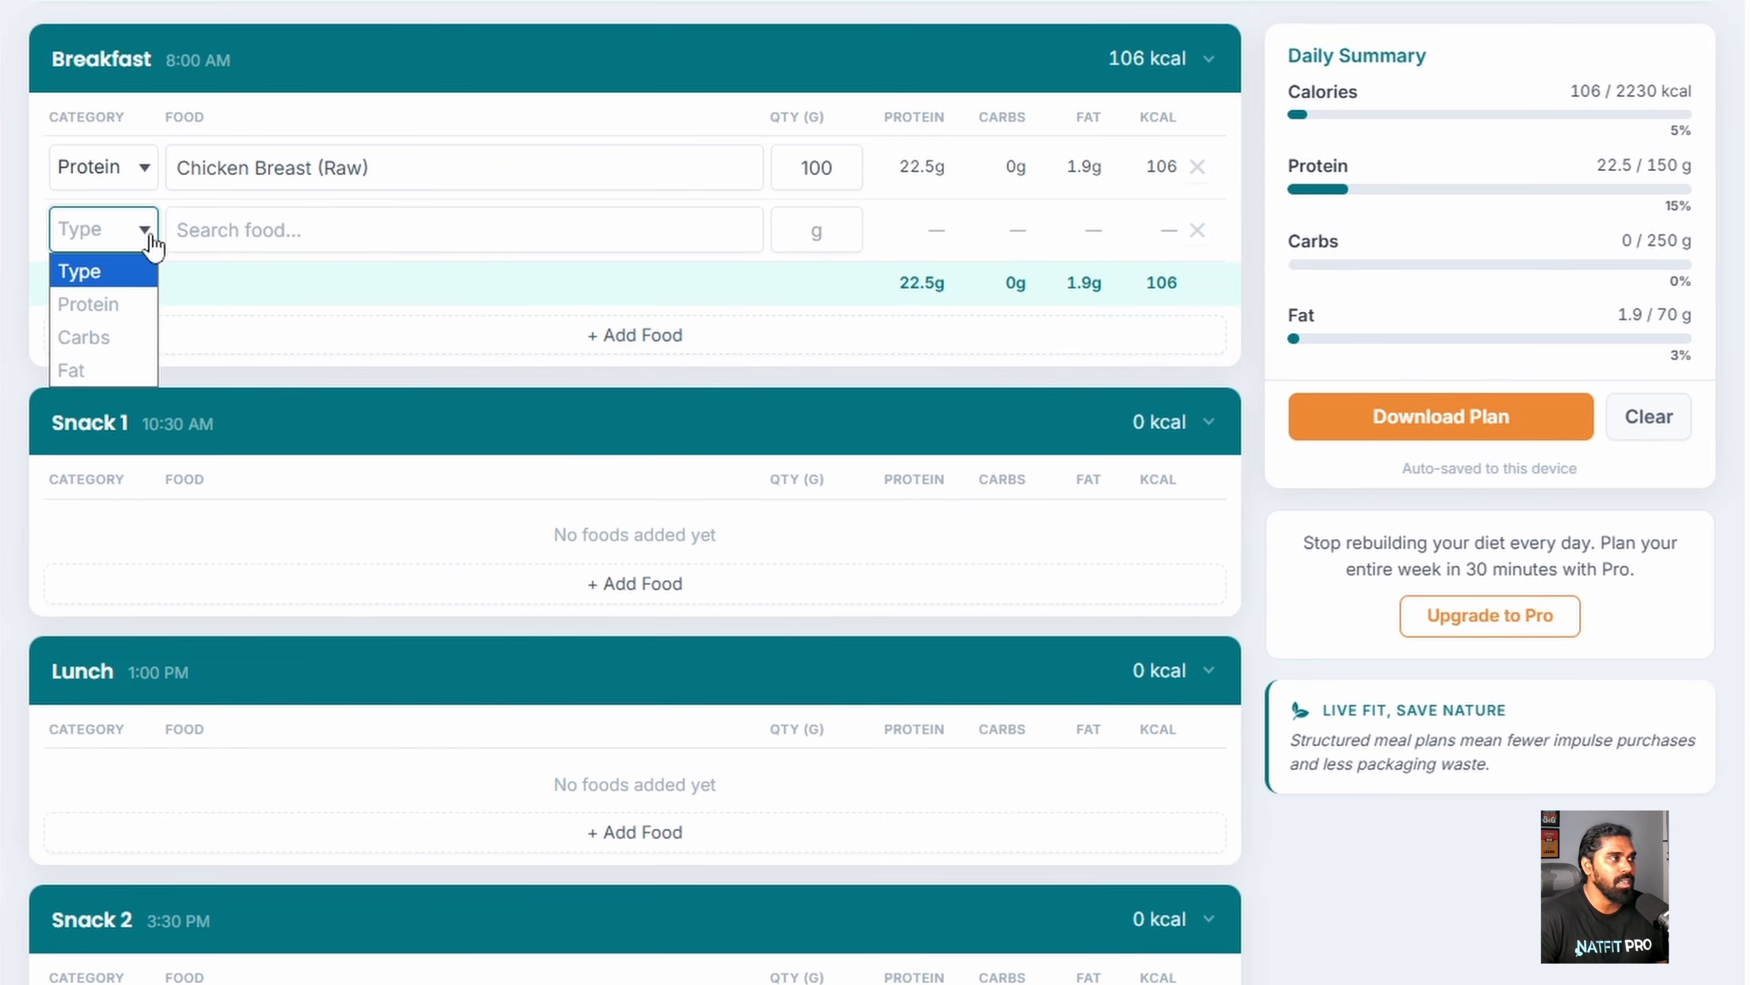
pyautogui.click(117, 370)
pyautogui.click(254, 229)
pyautogui.click(261, 274)
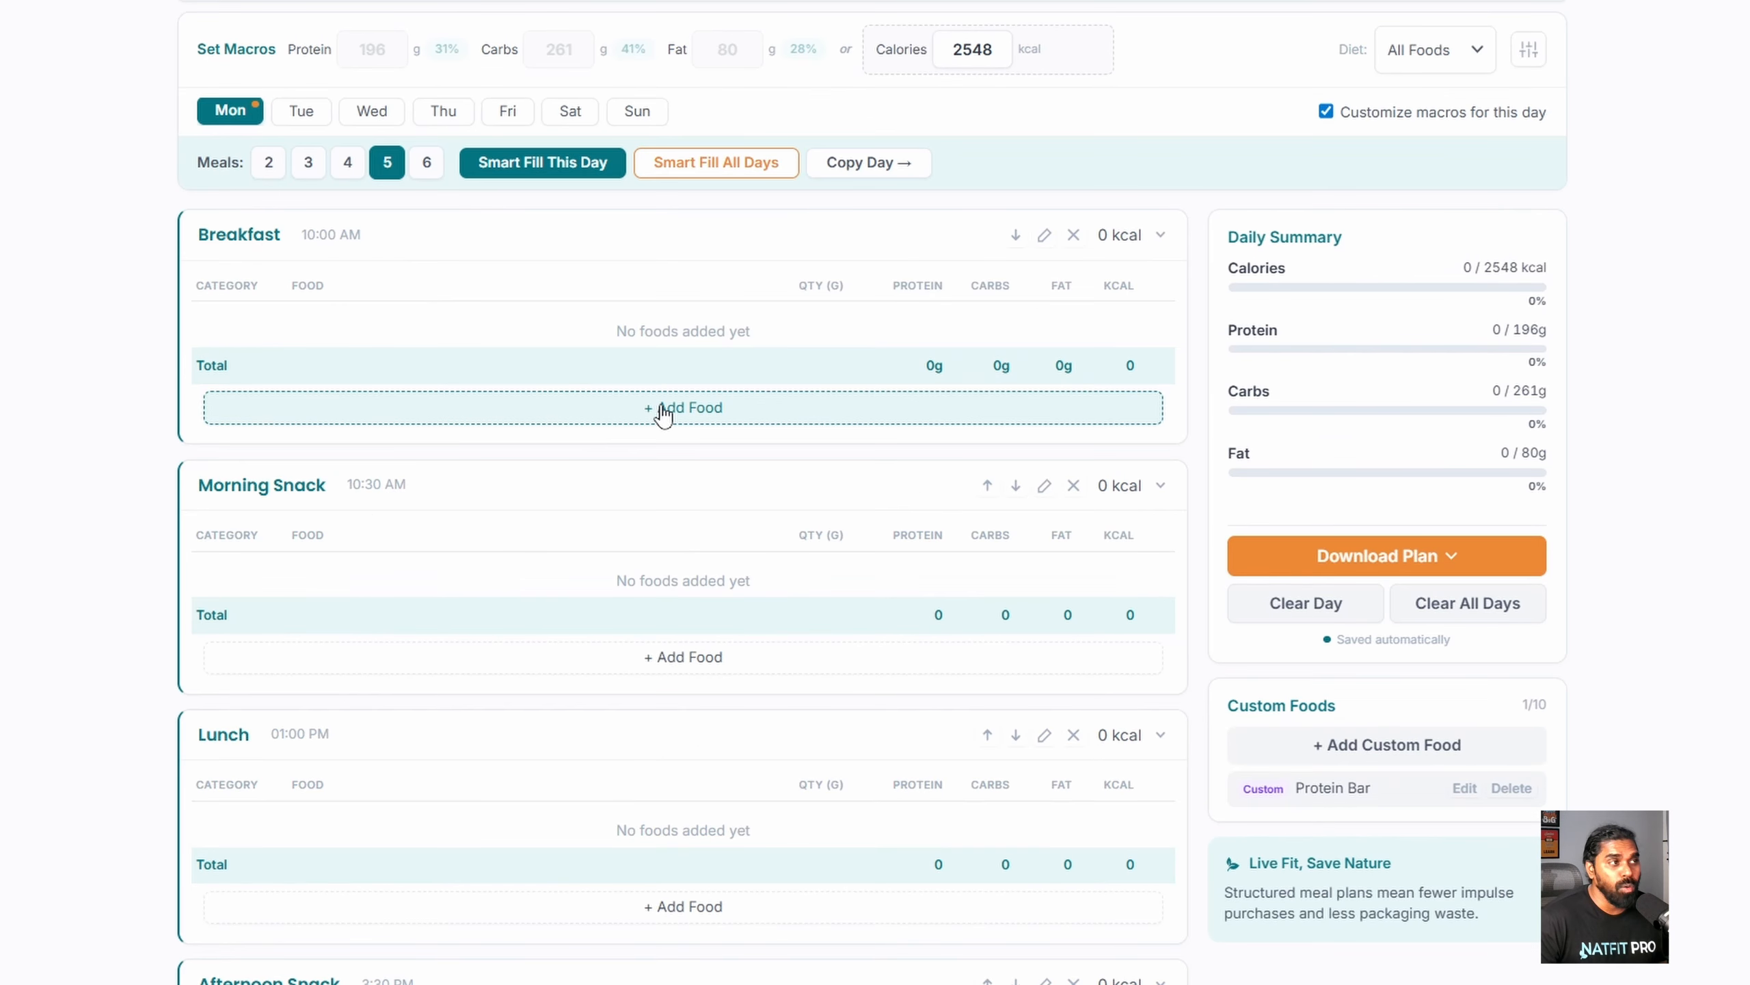
# Step: Add Chicken Breast (Raw) as a Protein food to Monday's Breakfast in the Pro Diet Builder
pyautogui.click(664, 413)
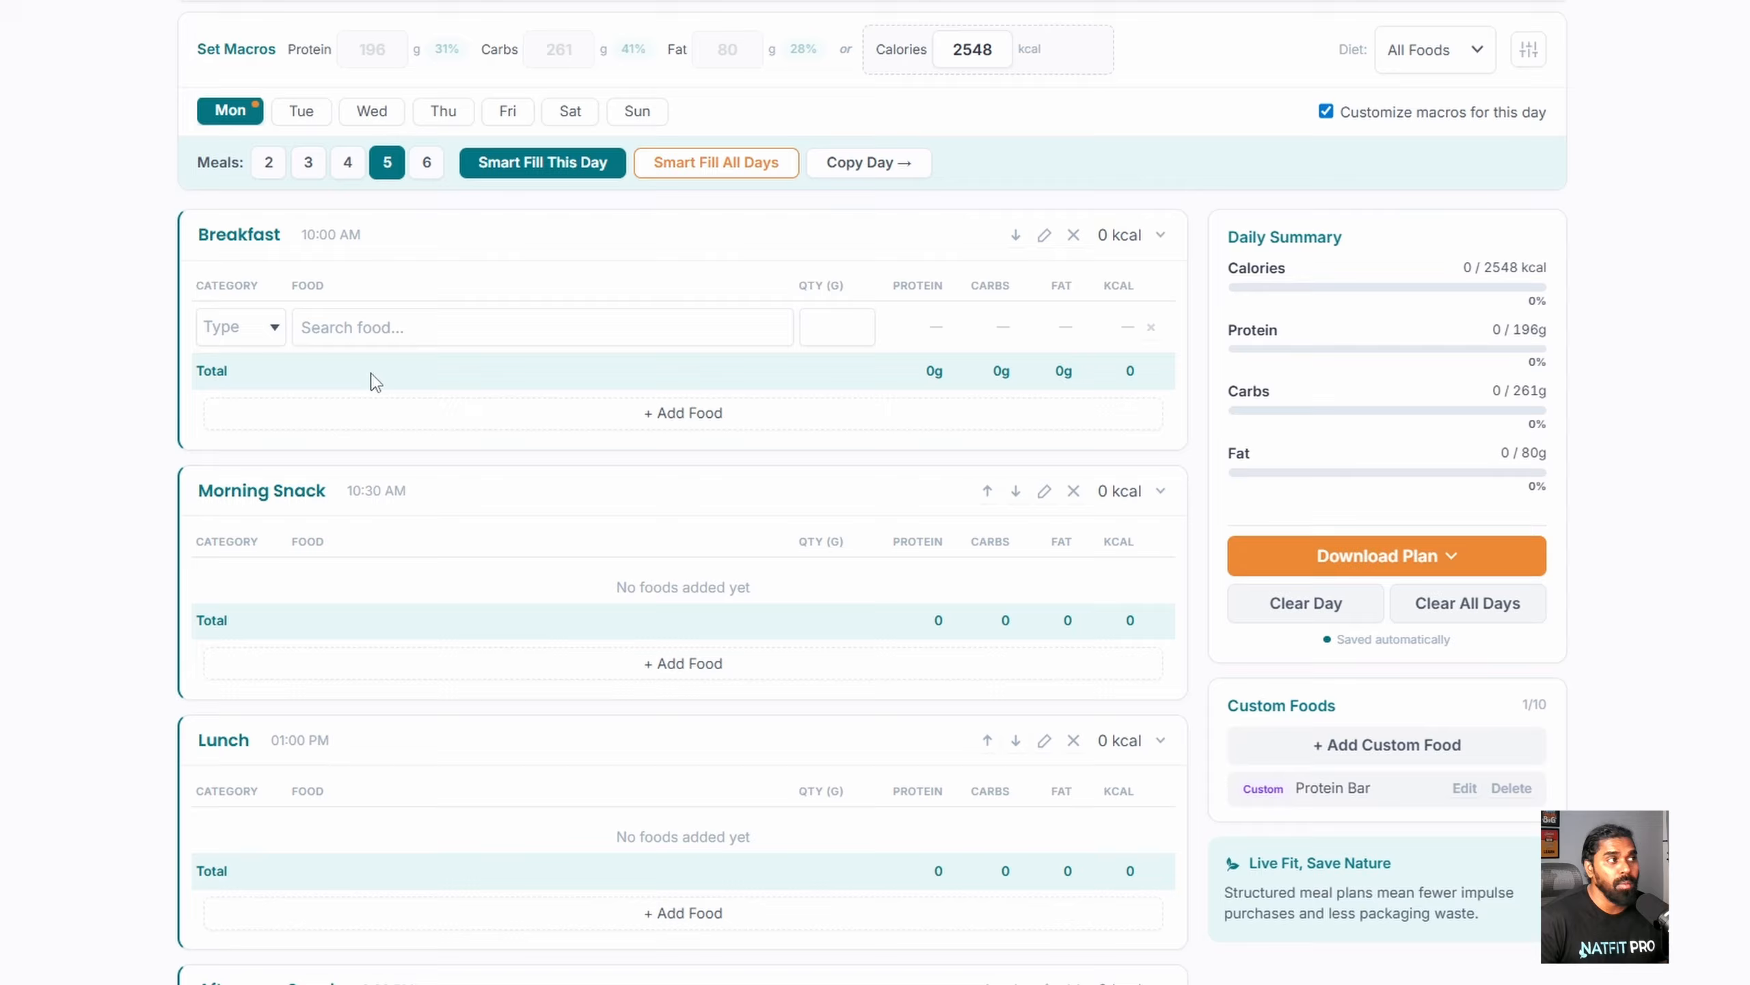
pyautogui.click(261, 341)
pyautogui.click(252, 386)
pyautogui.click(343, 332)
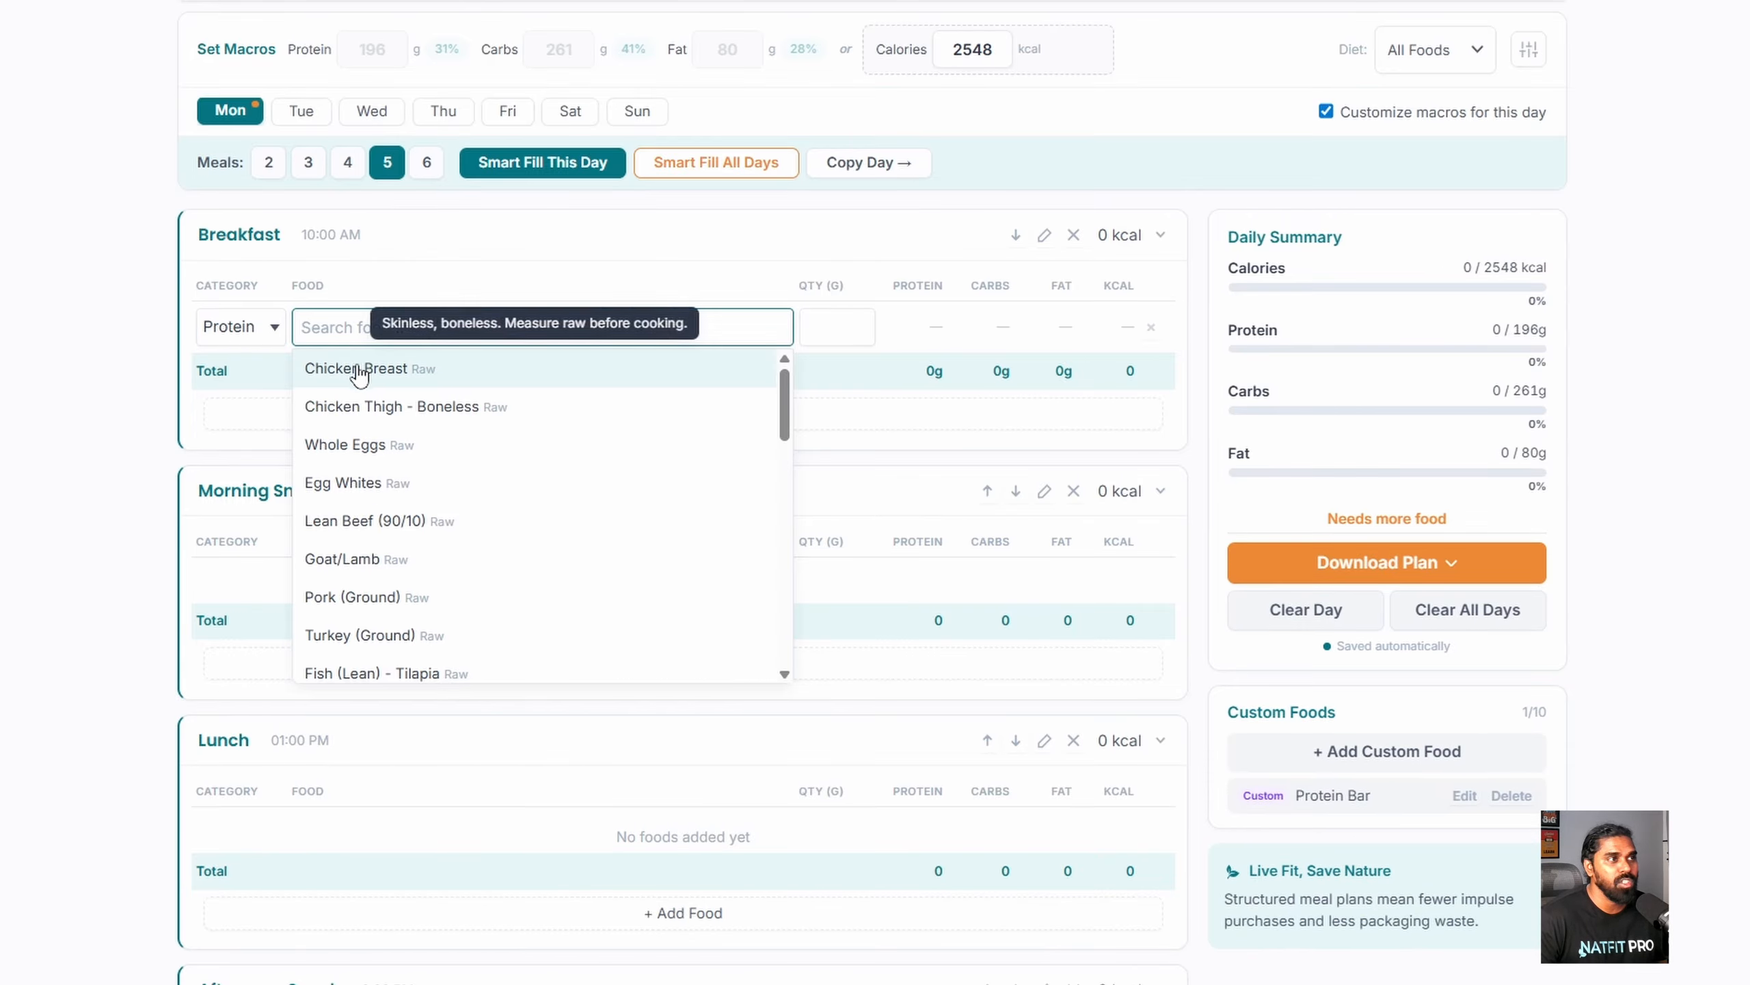
pyautogui.click(365, 365)
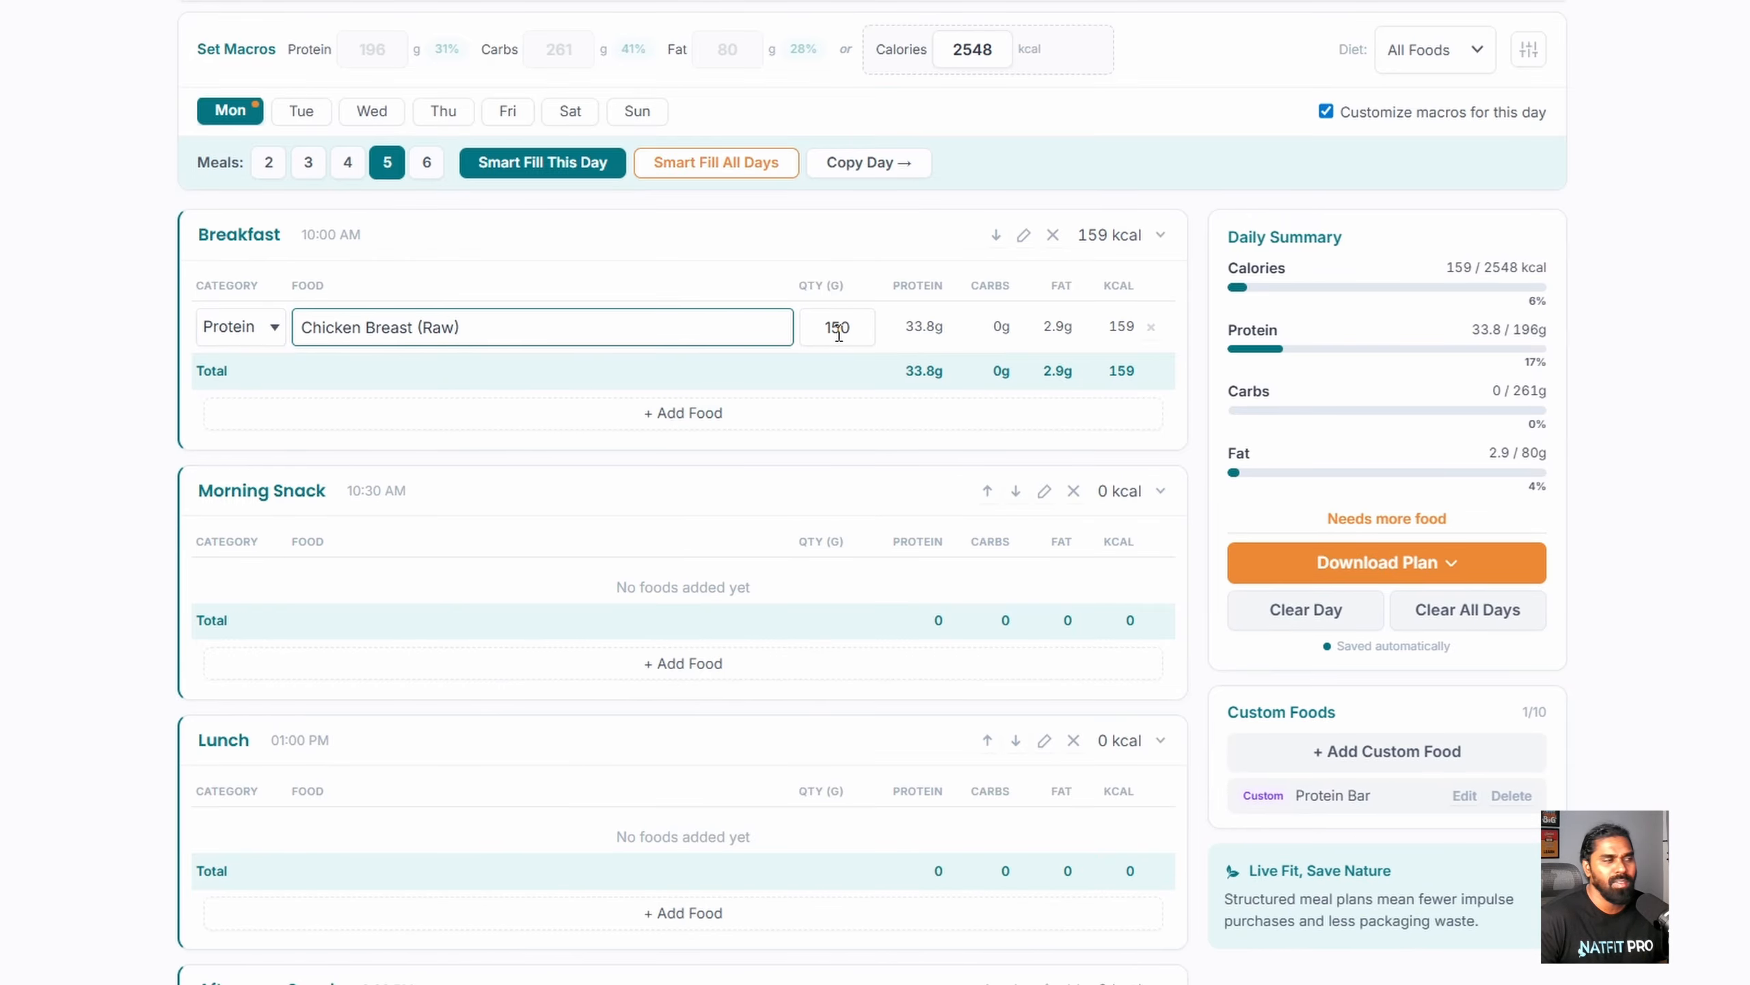
# Step: Add Olive Oil (Liquid) as a Fat food to Monday's Breakfast in the Pro Diet Builder
pyautogui.click(658, 416)
pyautogui.click(240, 379)
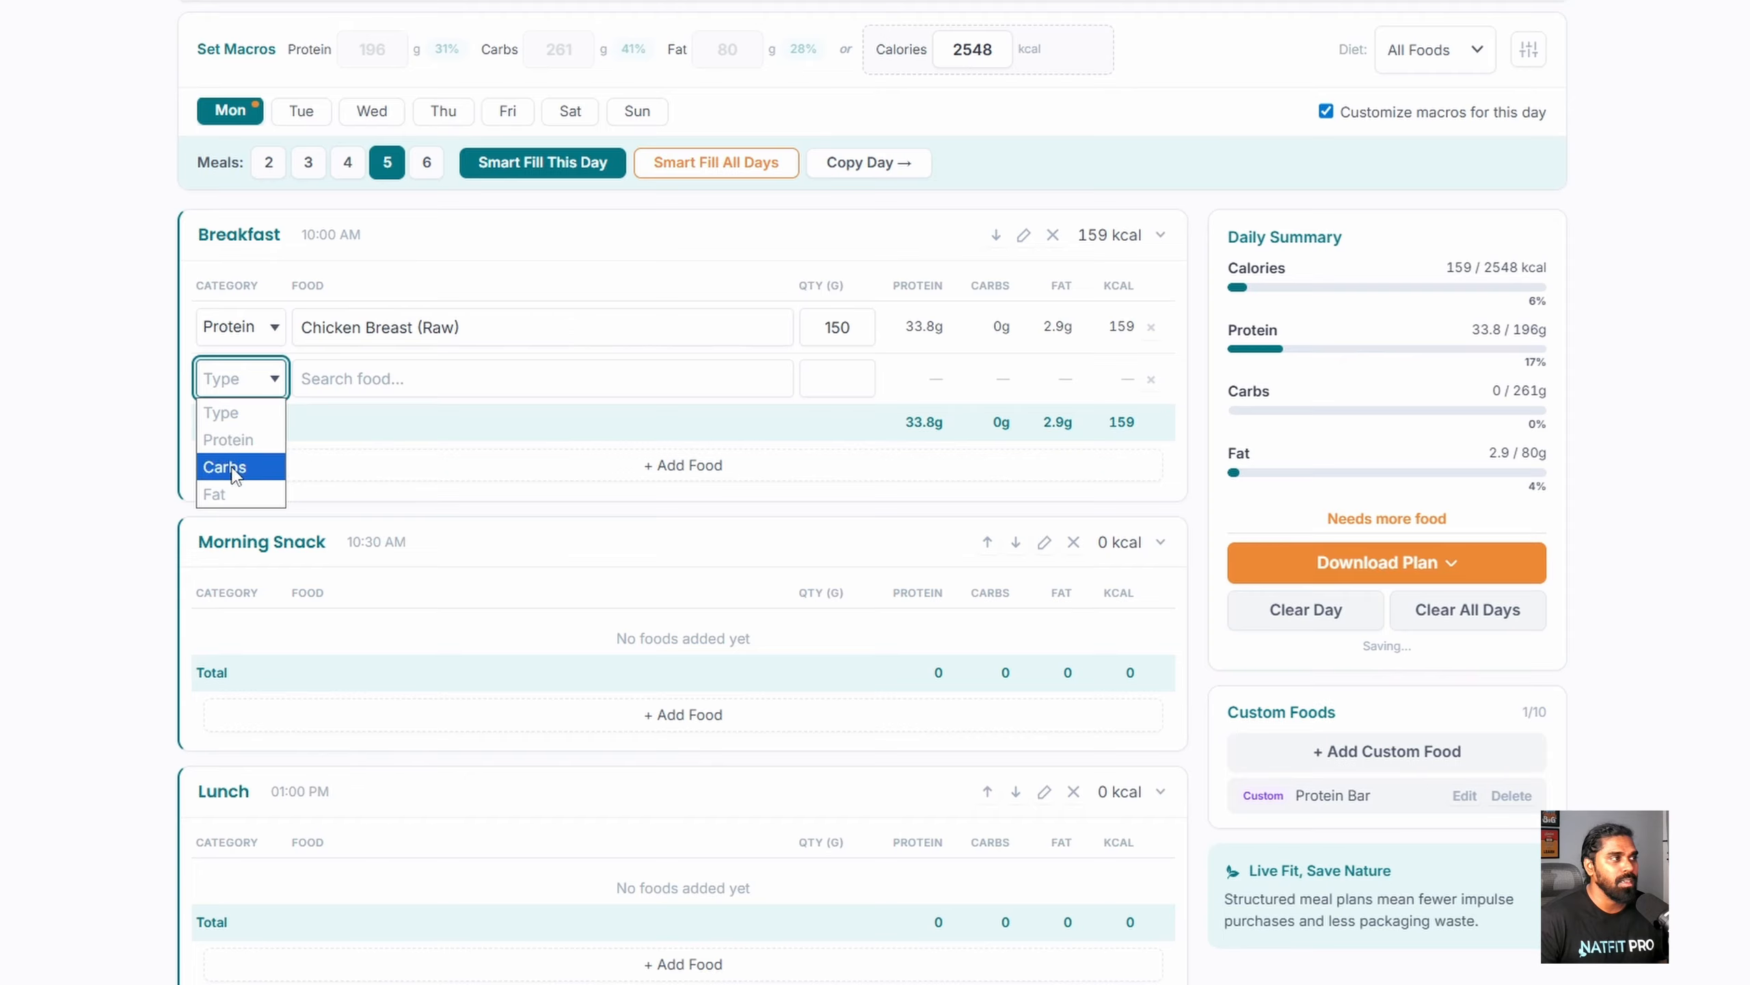
pyautogui.click(227, 494)
pyautogui.click(332, 378)
pyautogui.click(358, 458)
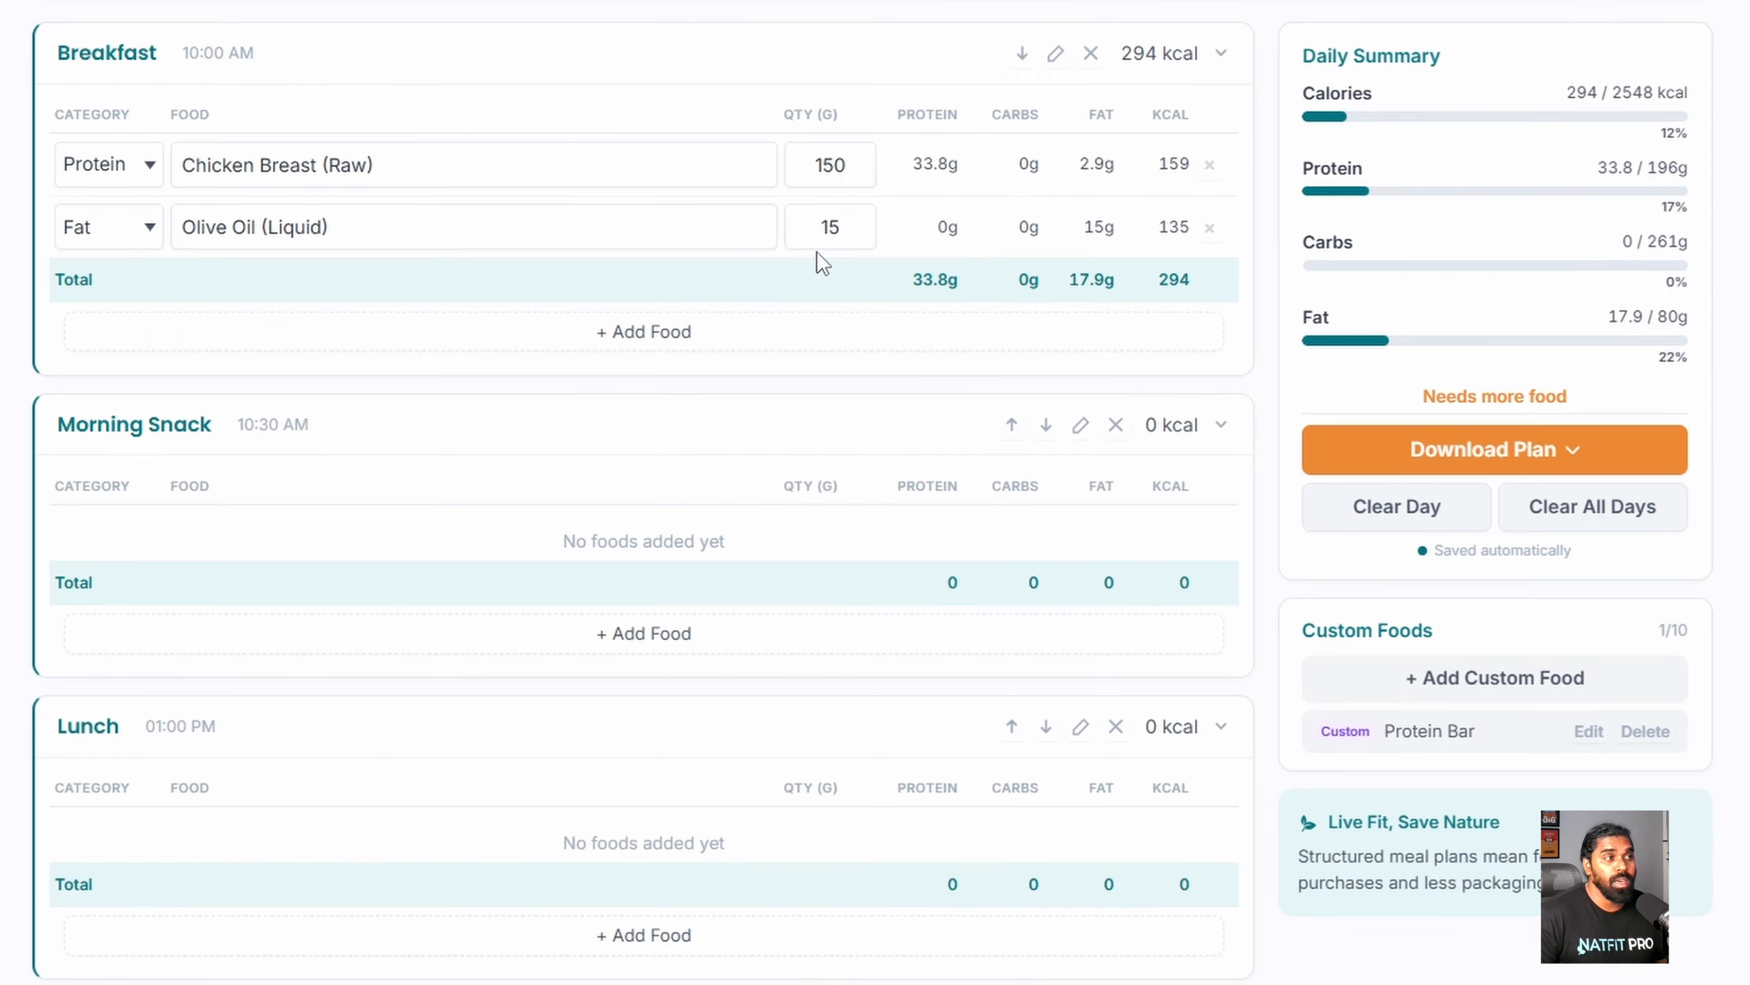
# Step: Try 10 g for Breakfast's Olive Oil (Liquid), and set its quantity to 20 g
pyautogui.doubleClick(831, 228)
pyautogui.write('10')
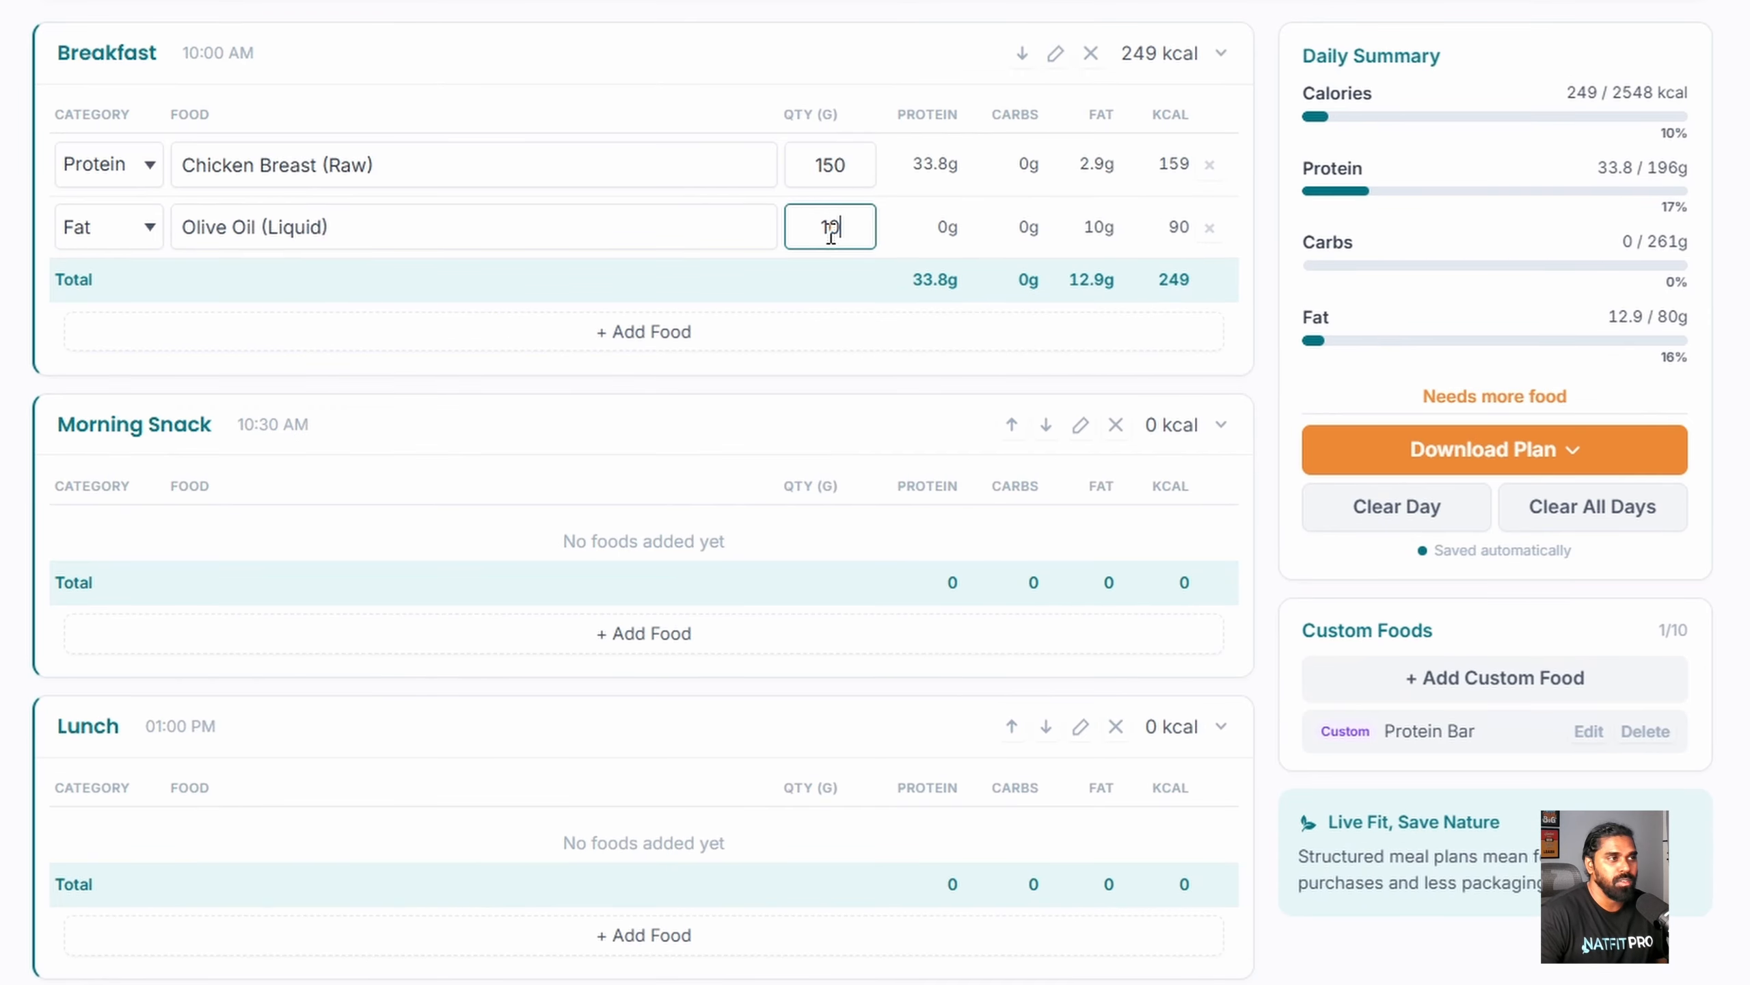
pyautogui.press('BackSpace')
pyautogui.press('BackSpace')
pyautogui.write('20')
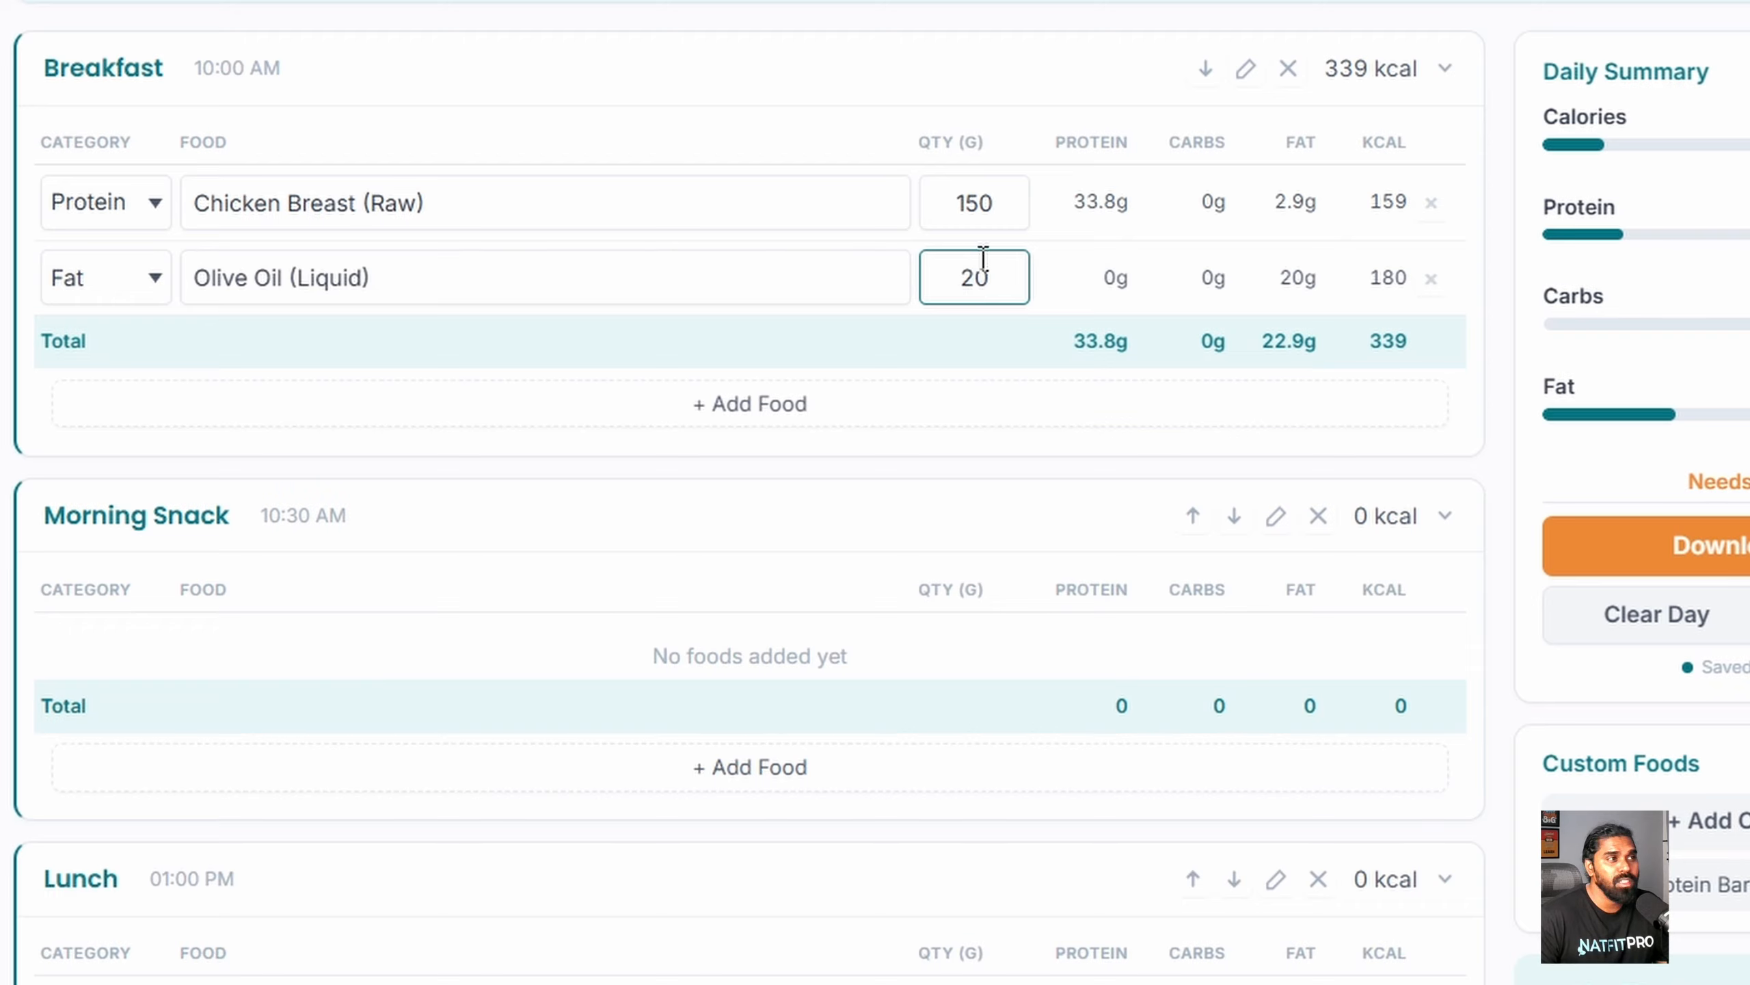
# Step: Set the quantity of Breakfast's Chicken Breast (Raw) to 250 g
pyautogui.doubleClick(977, 210)
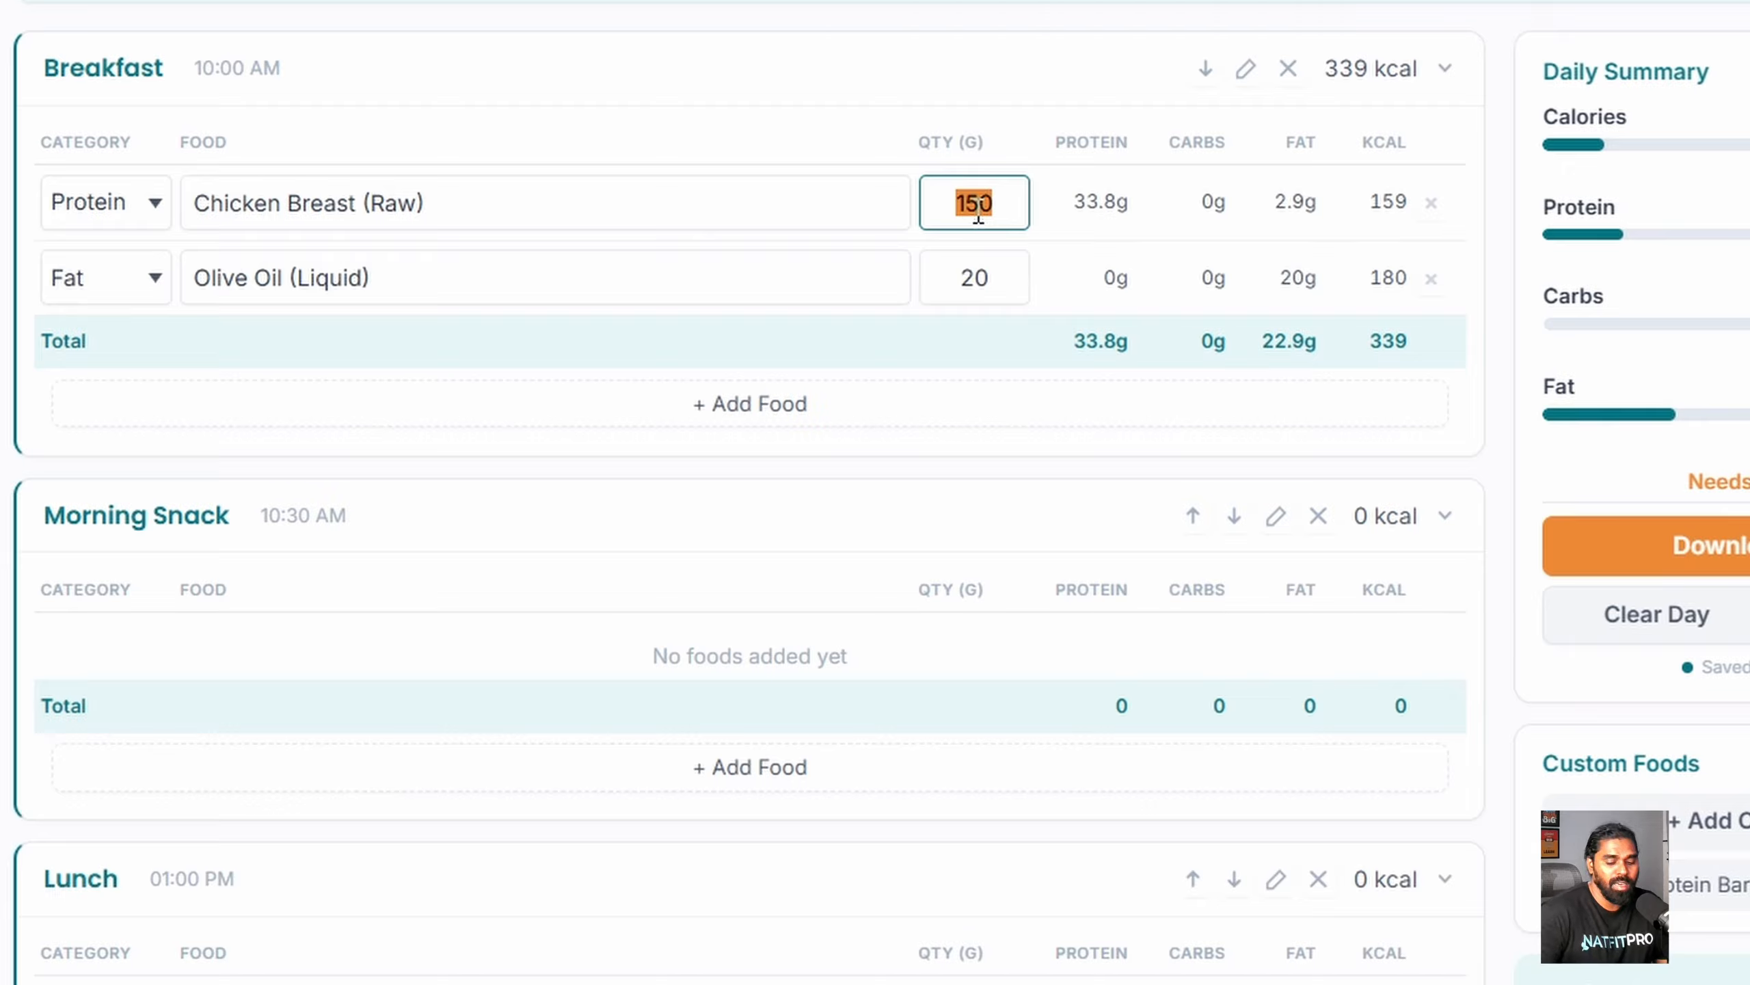
pyautogui.write('250')
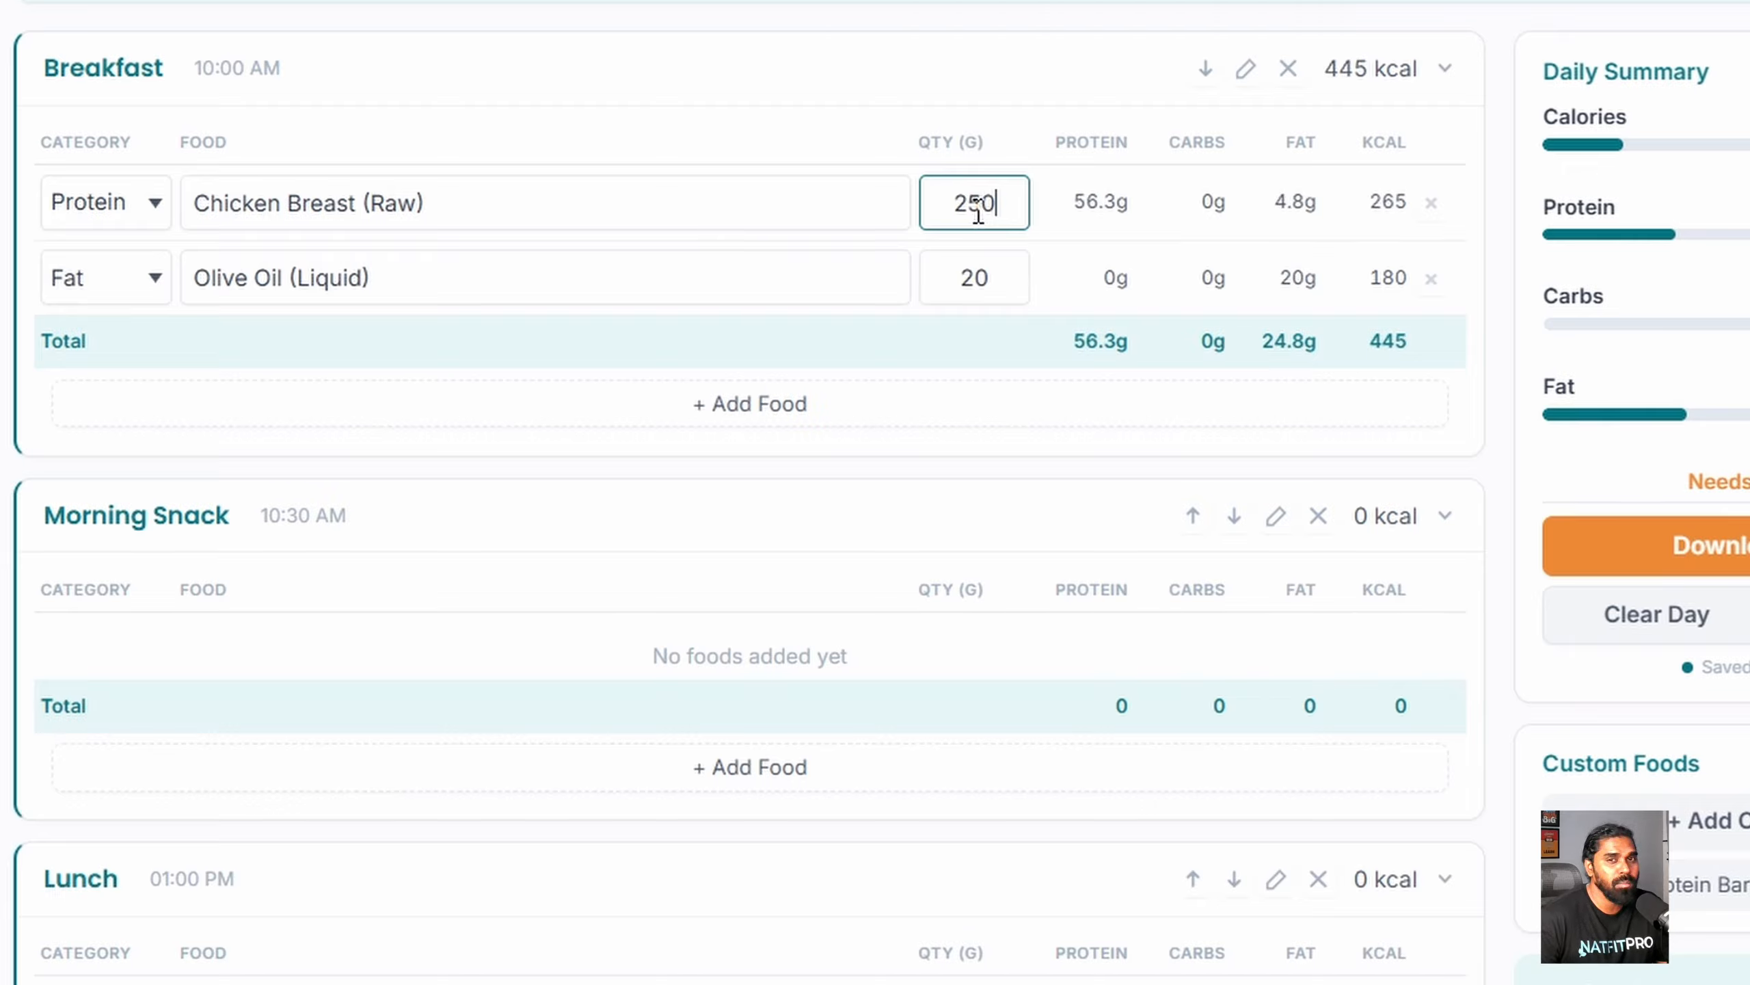
pyautogui.doubleClick(965, 302)
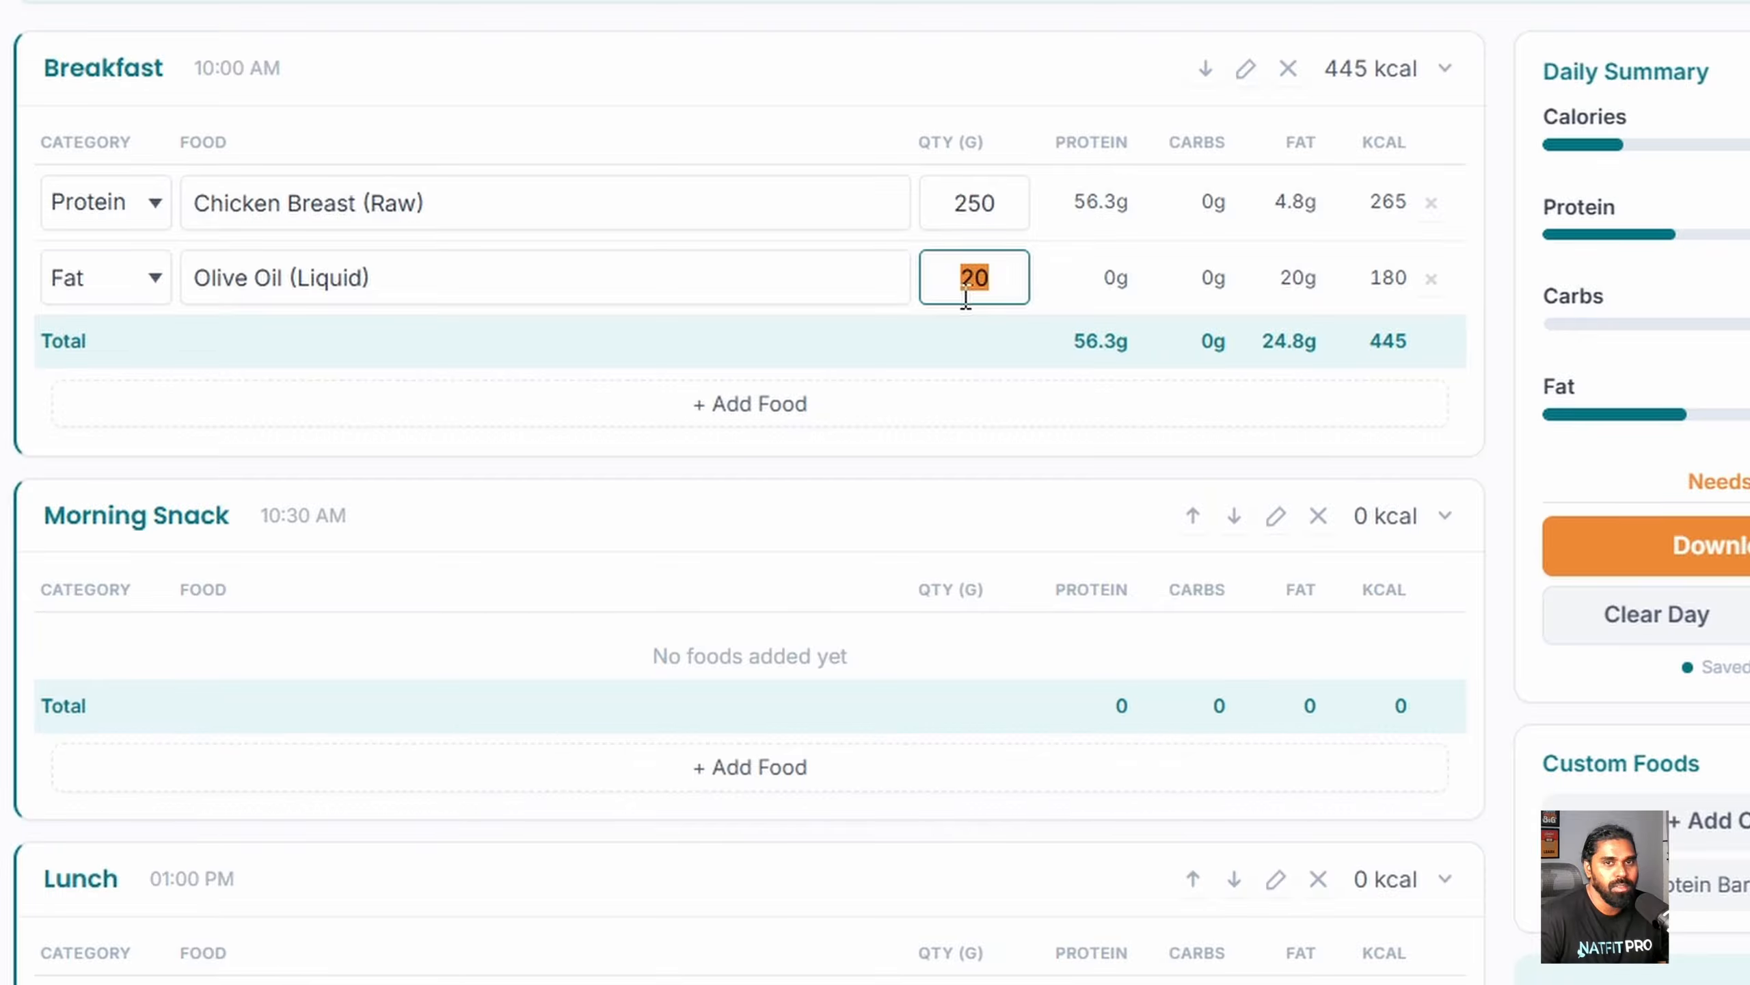
# Step: Add White Rice (Raw/Dry) as a Carbs food to Monday's Breakfast and select its quantity for editing
pyautogui.click(772, 414)
pyautogui.click(157, 355)
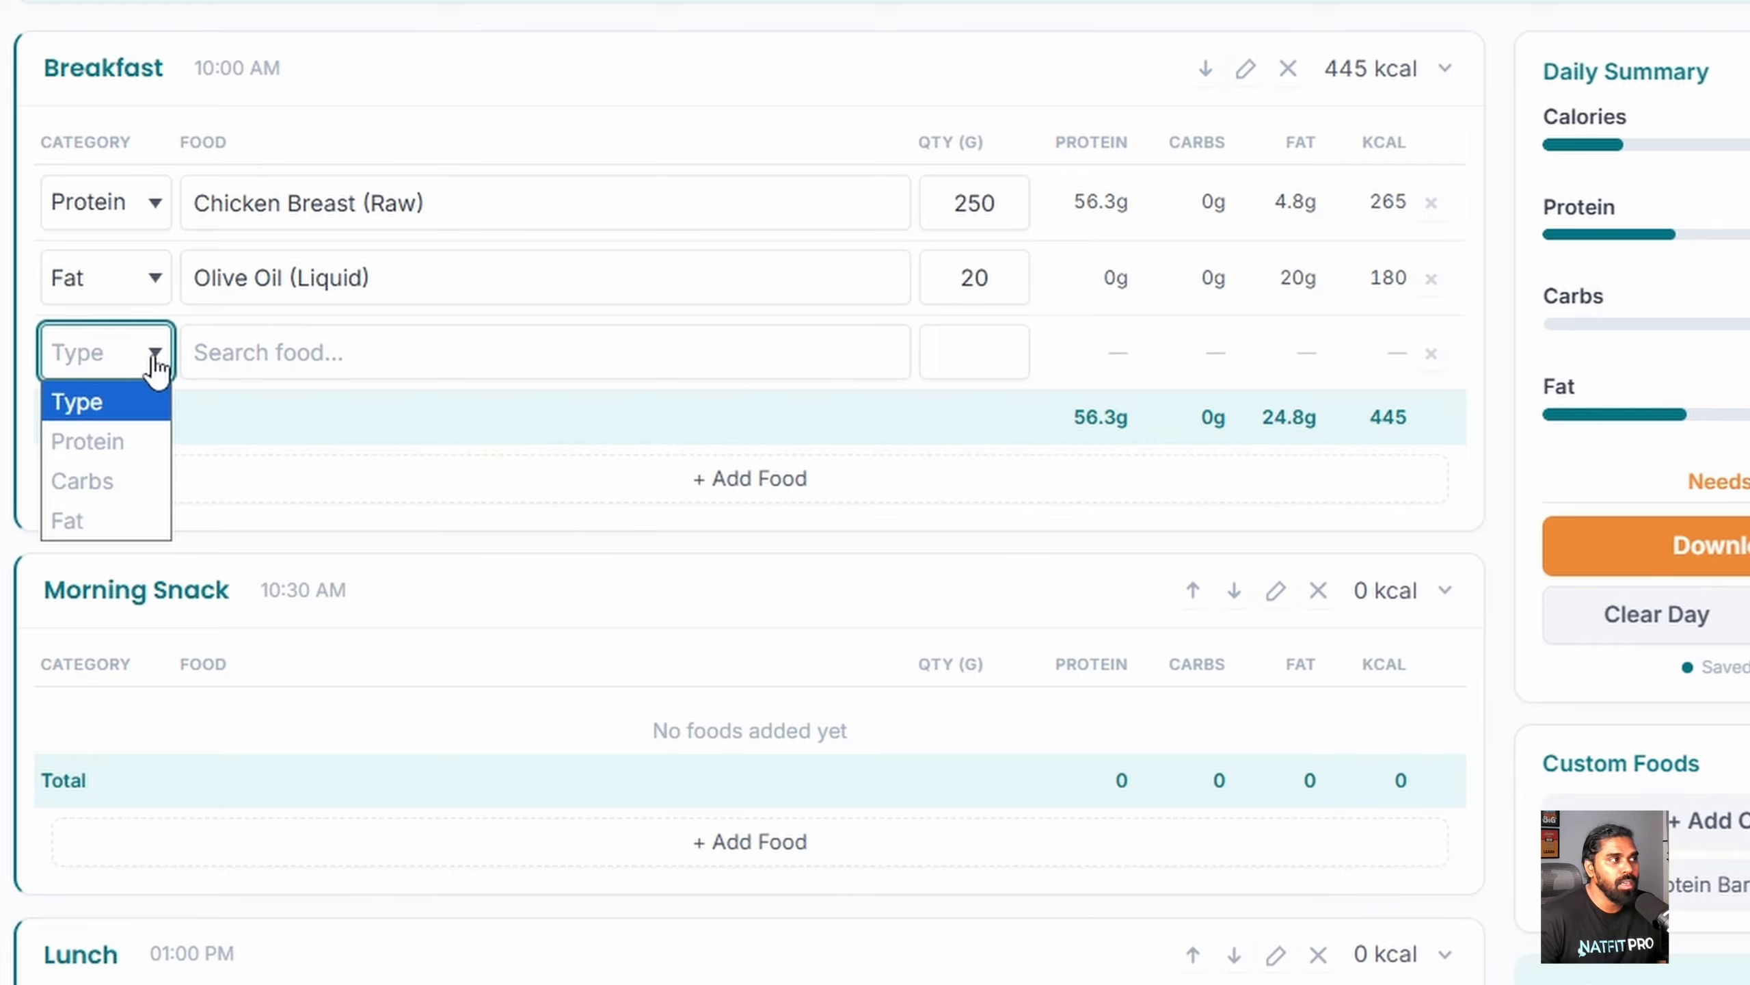
pyautogui.click(109, 480)
pyautogui.click(265, 348)
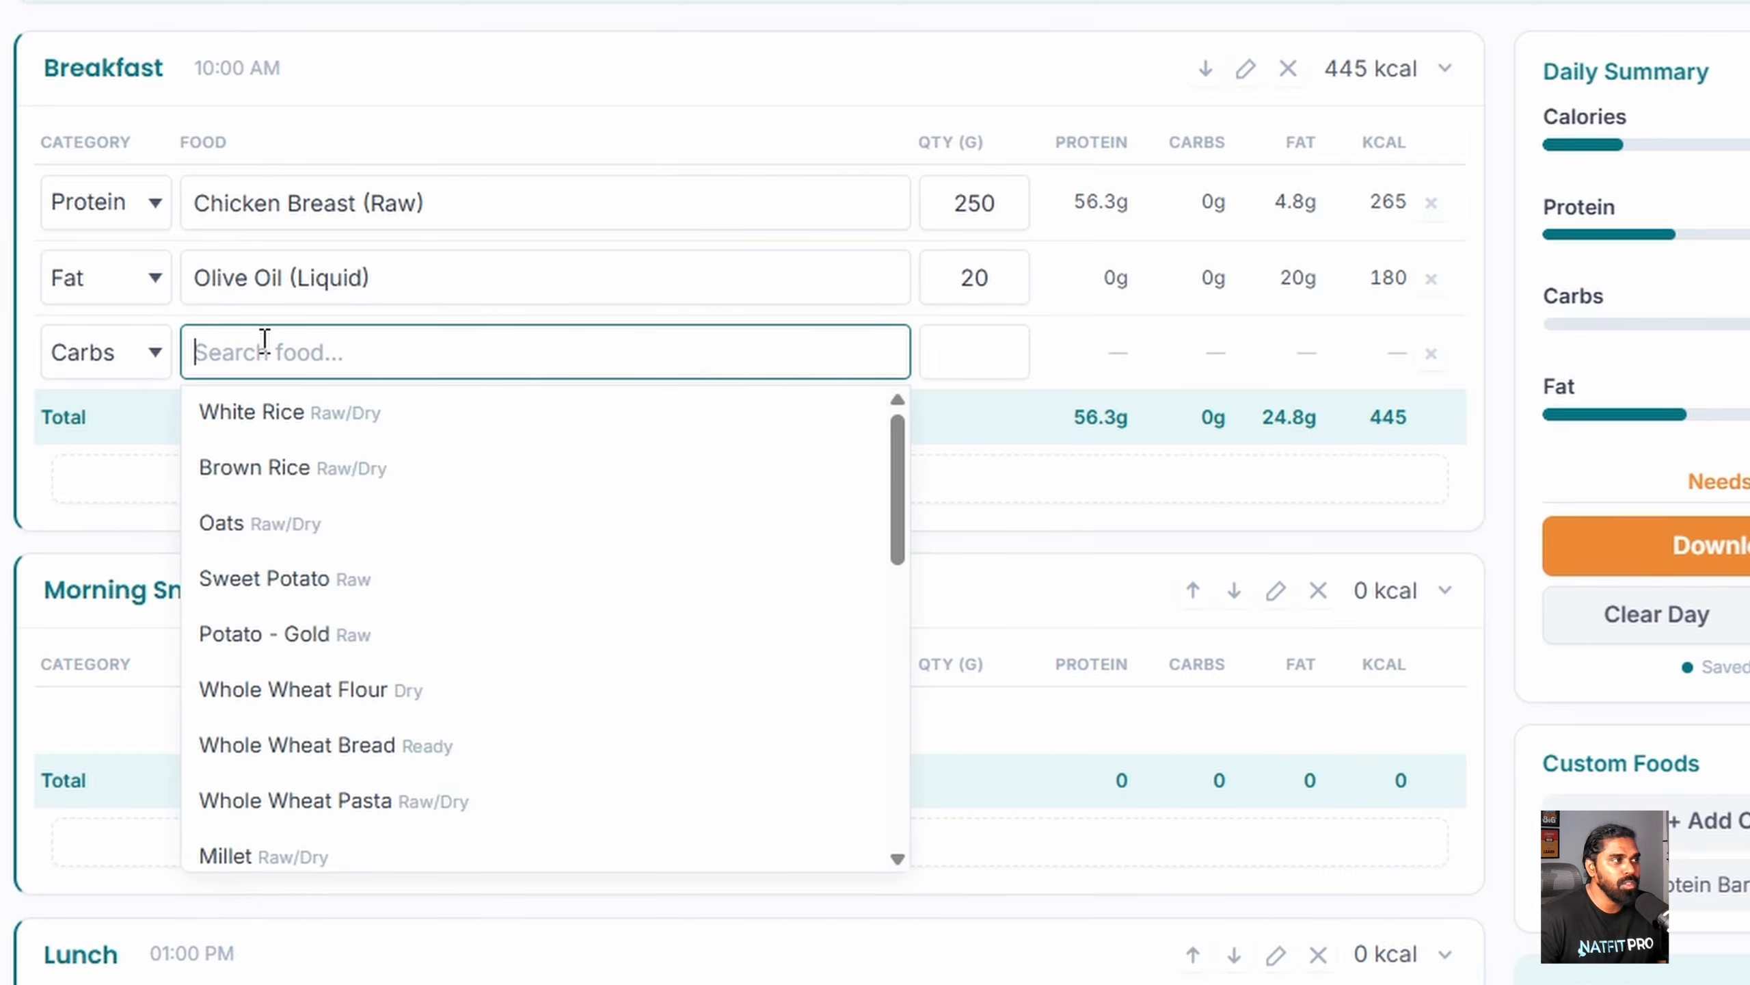
pyautogui.click(292, 412)
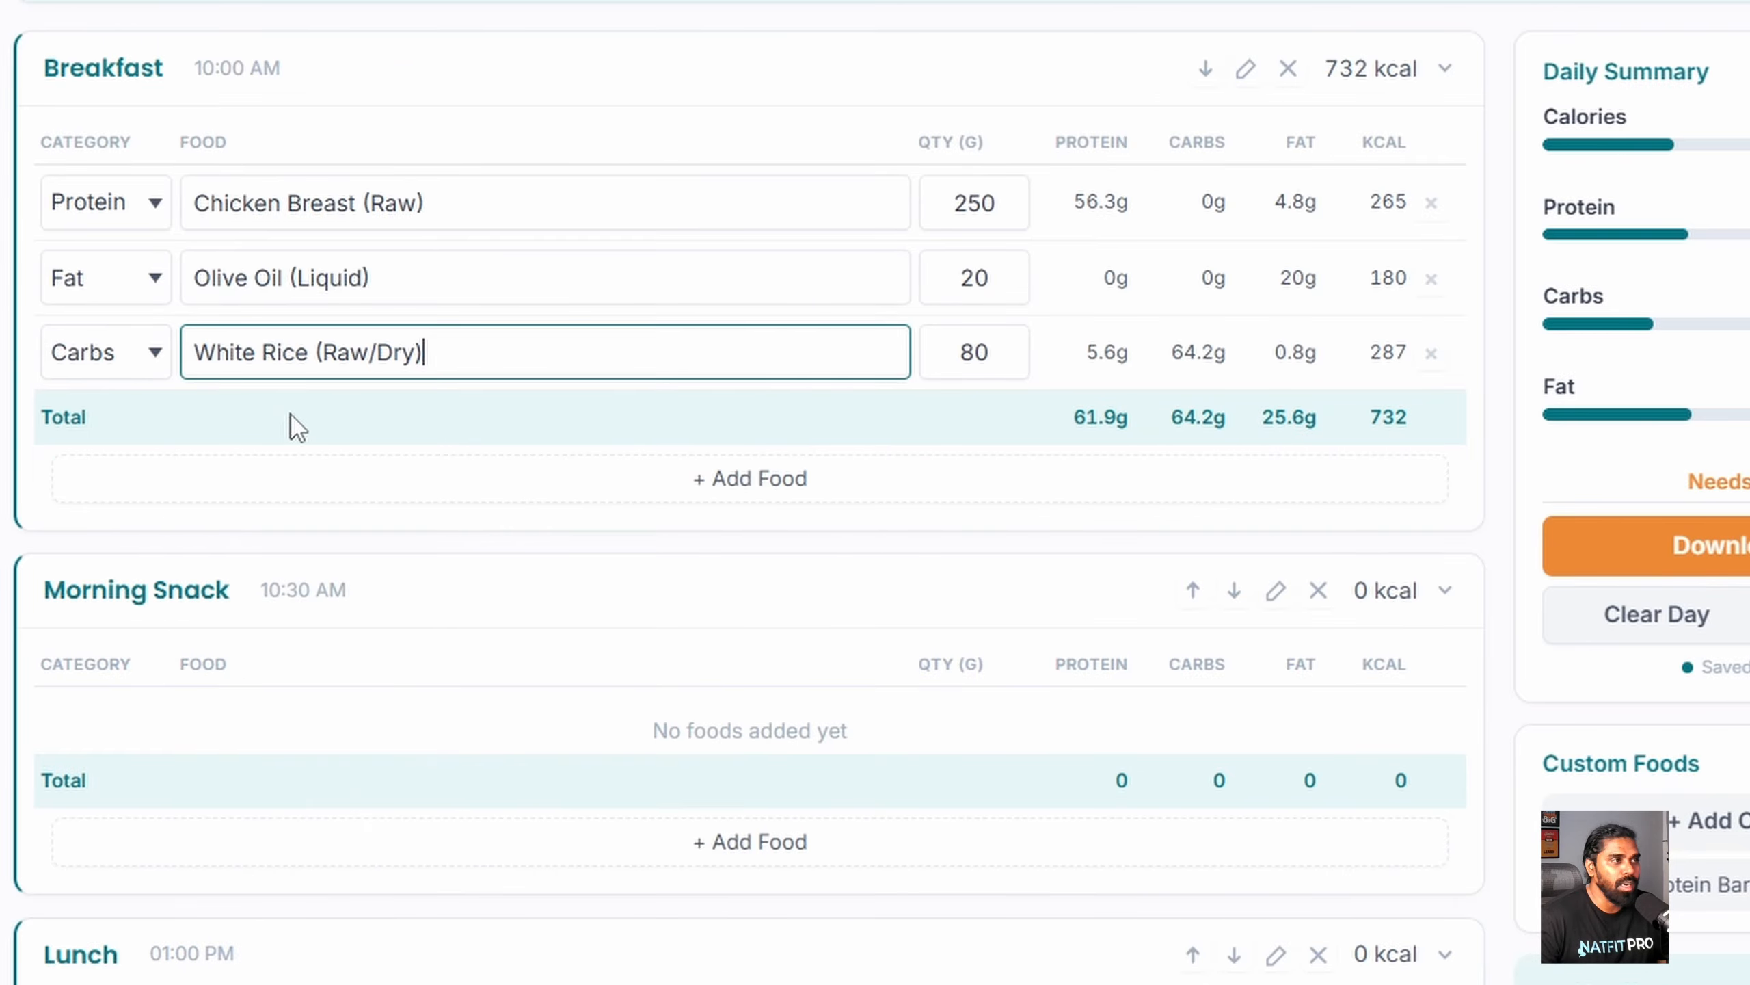
pyautogui.click(971, 364)
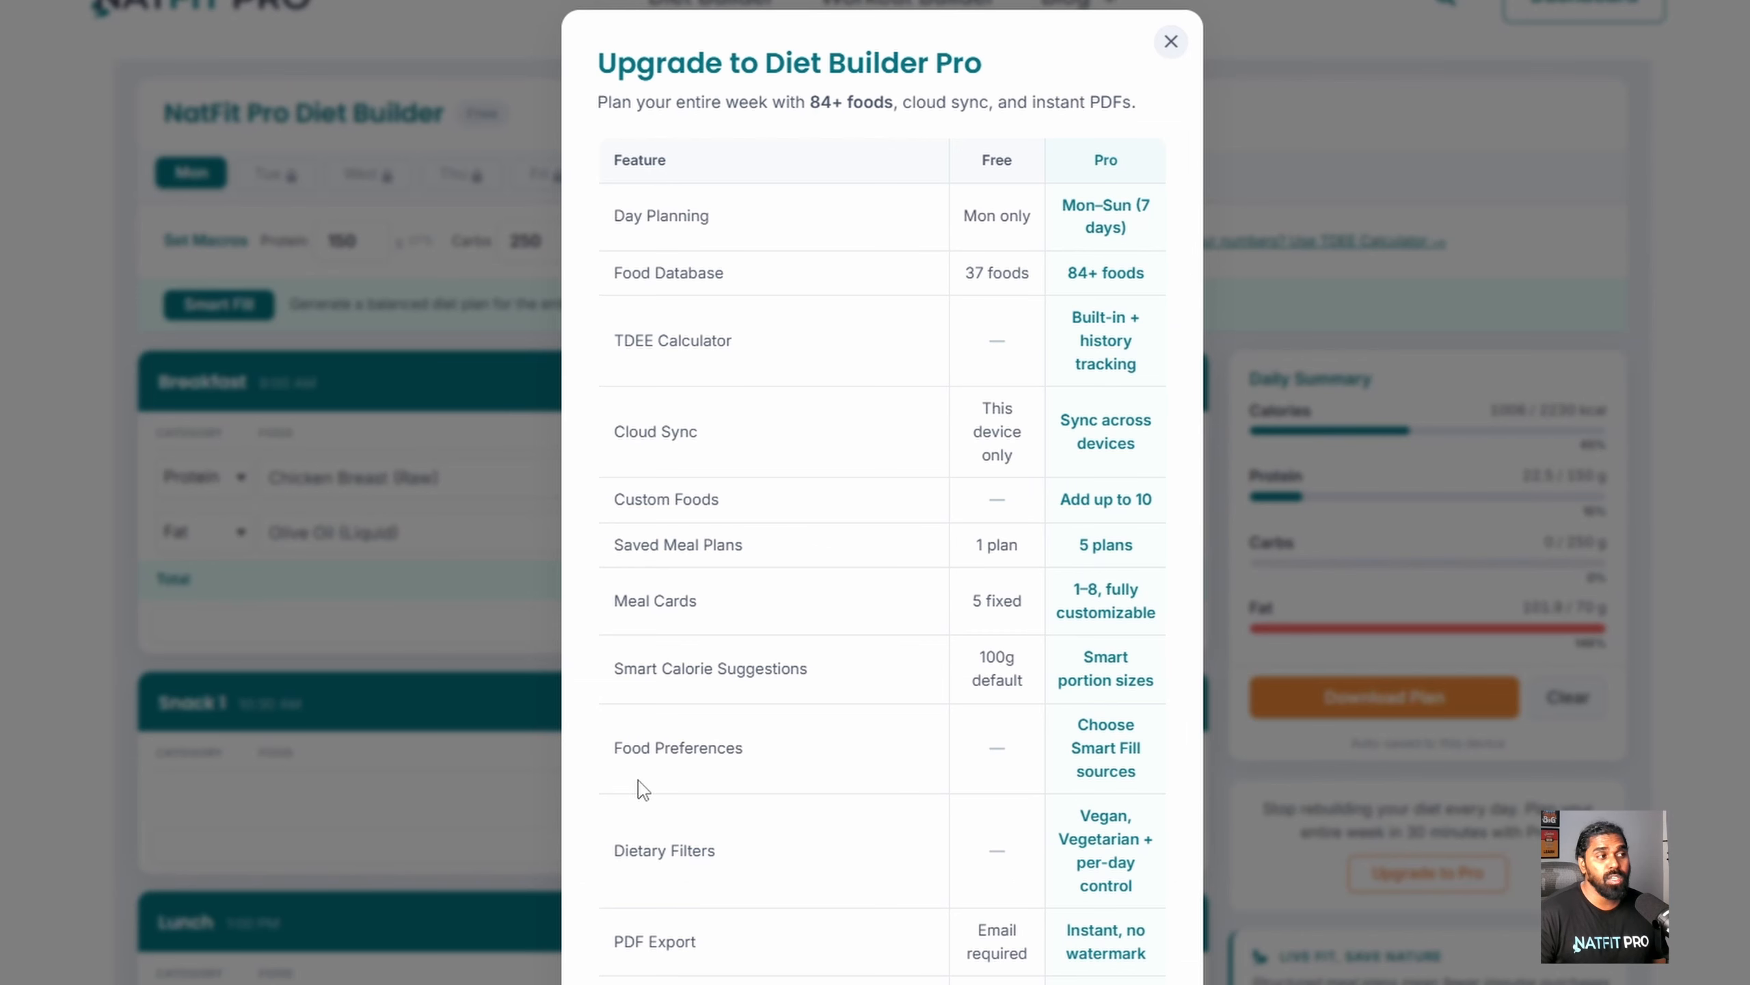
# Step: Review the Food Preferences and Dietary Filters rows in the free-versus-Pro comparison, highlighting their entries
pyautogui.moveTo(614, 748); pyautogui.dragTo(770, 764)
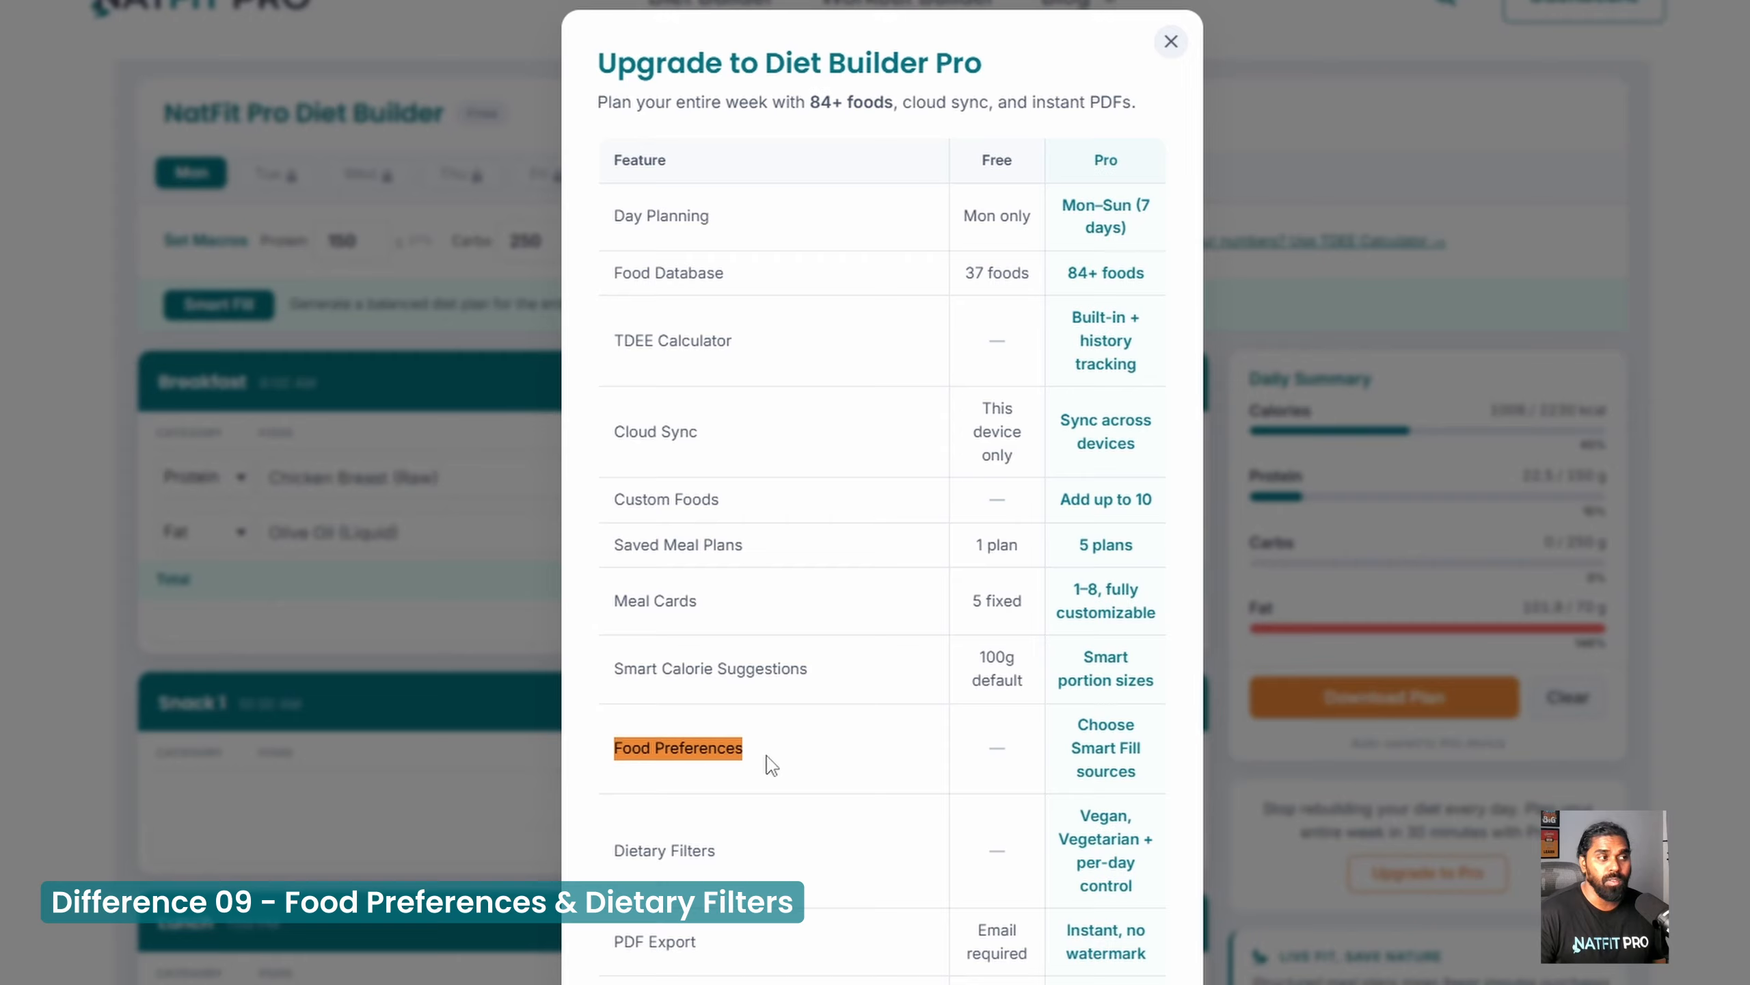
pyautogui.click(859, 766)
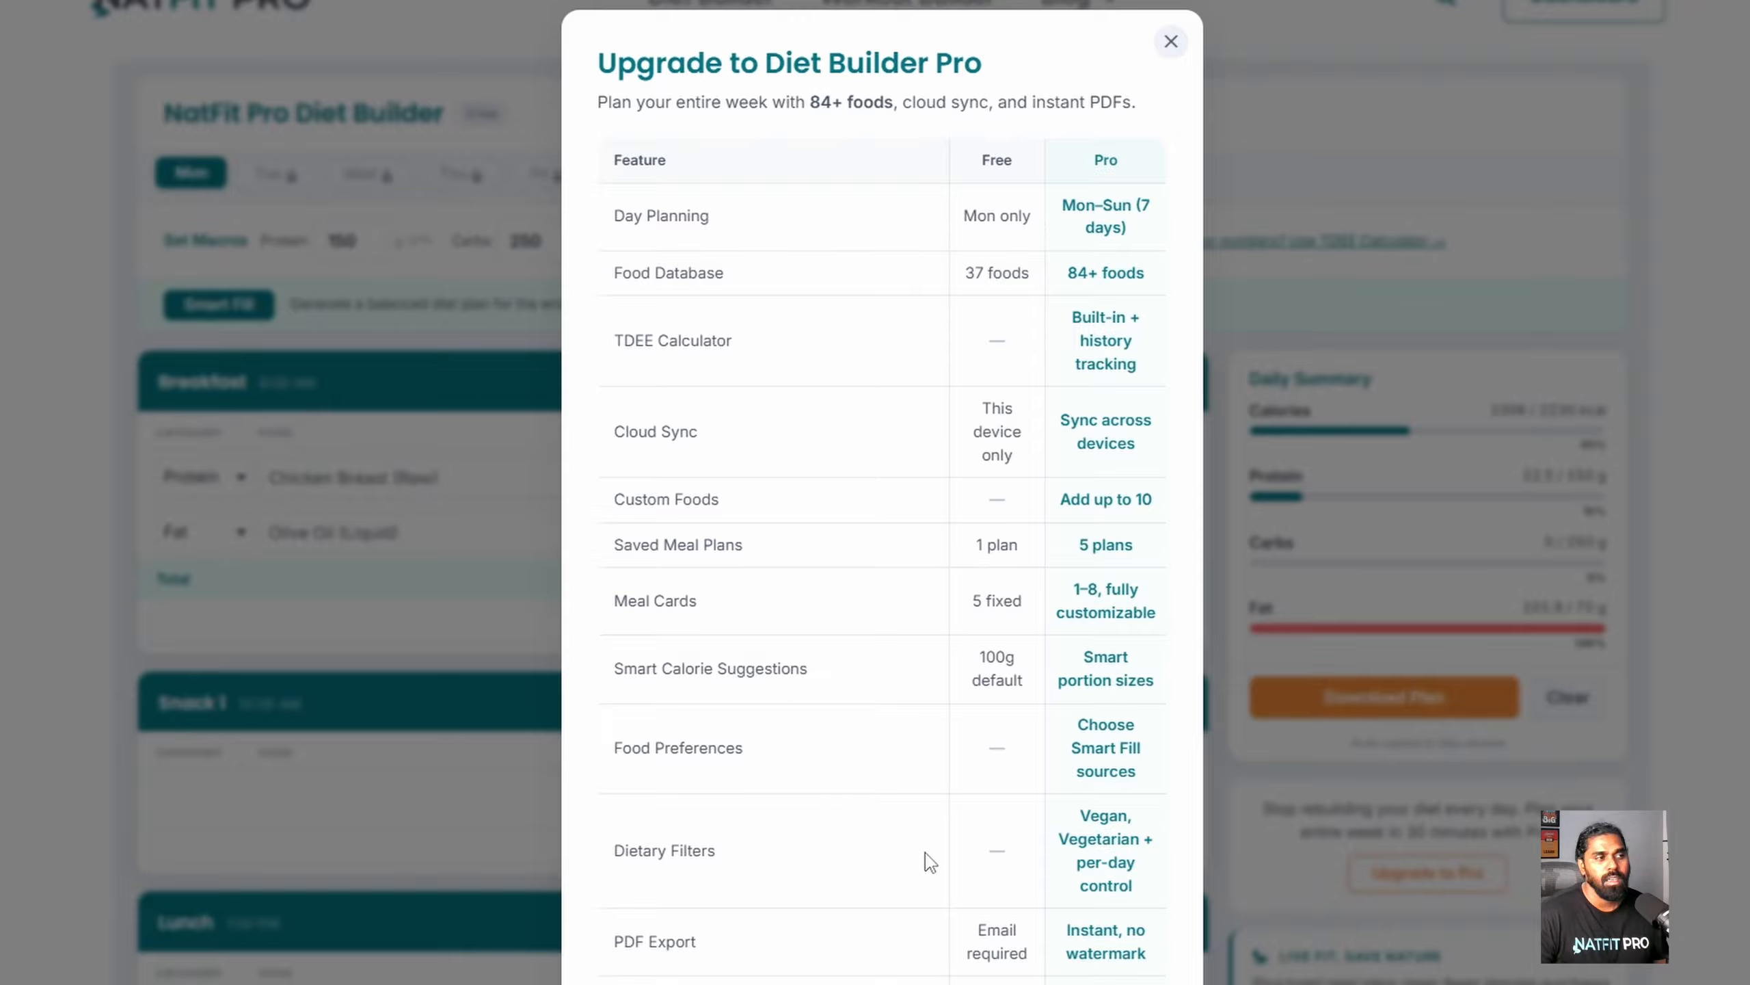
pyautogui.moveTo(983, 862); pyautogui.dragTo(1149, 834)
pyautogui.click(1068, 816)
pyautogui.click(1019, 894)
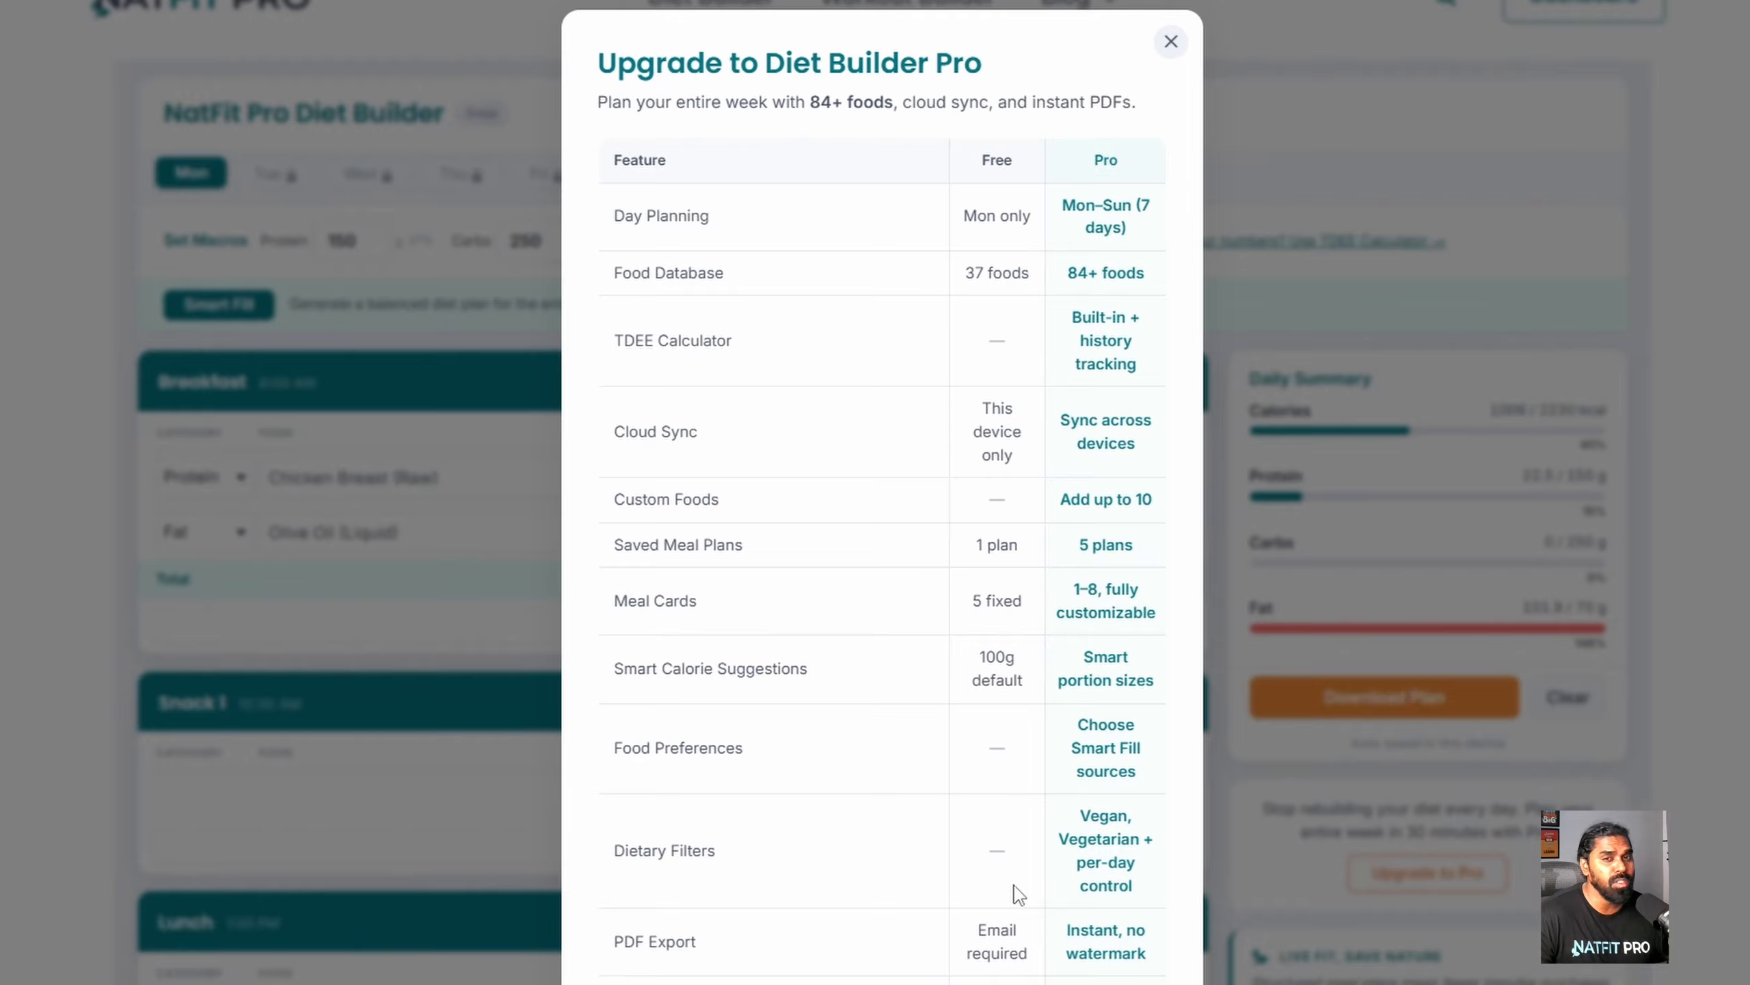
pyautogui.moveTo(1079, 822); pyautogui.dragTo(1135, 844)
pyautogui.click(787, 911)
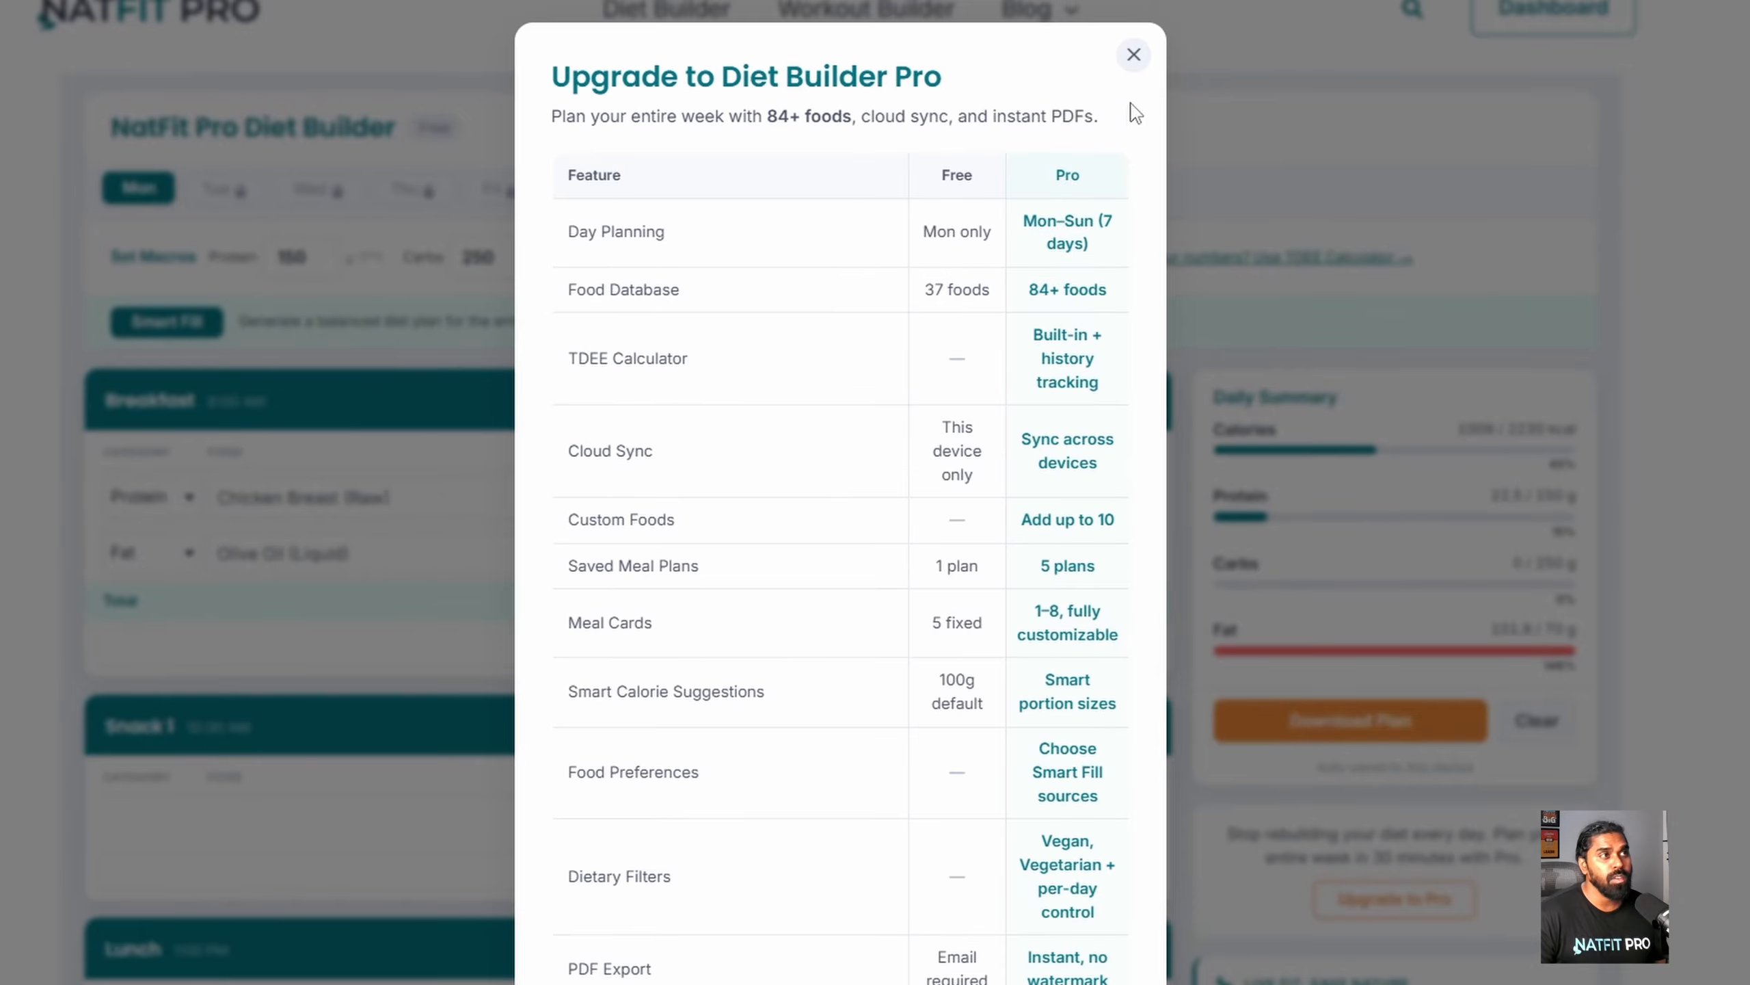
# Step: Close the feature comparison and add Brown Rice (Raw/Dry) as a Carbs food to the free version's Breakfast
pyautogui.click(1171, 42)
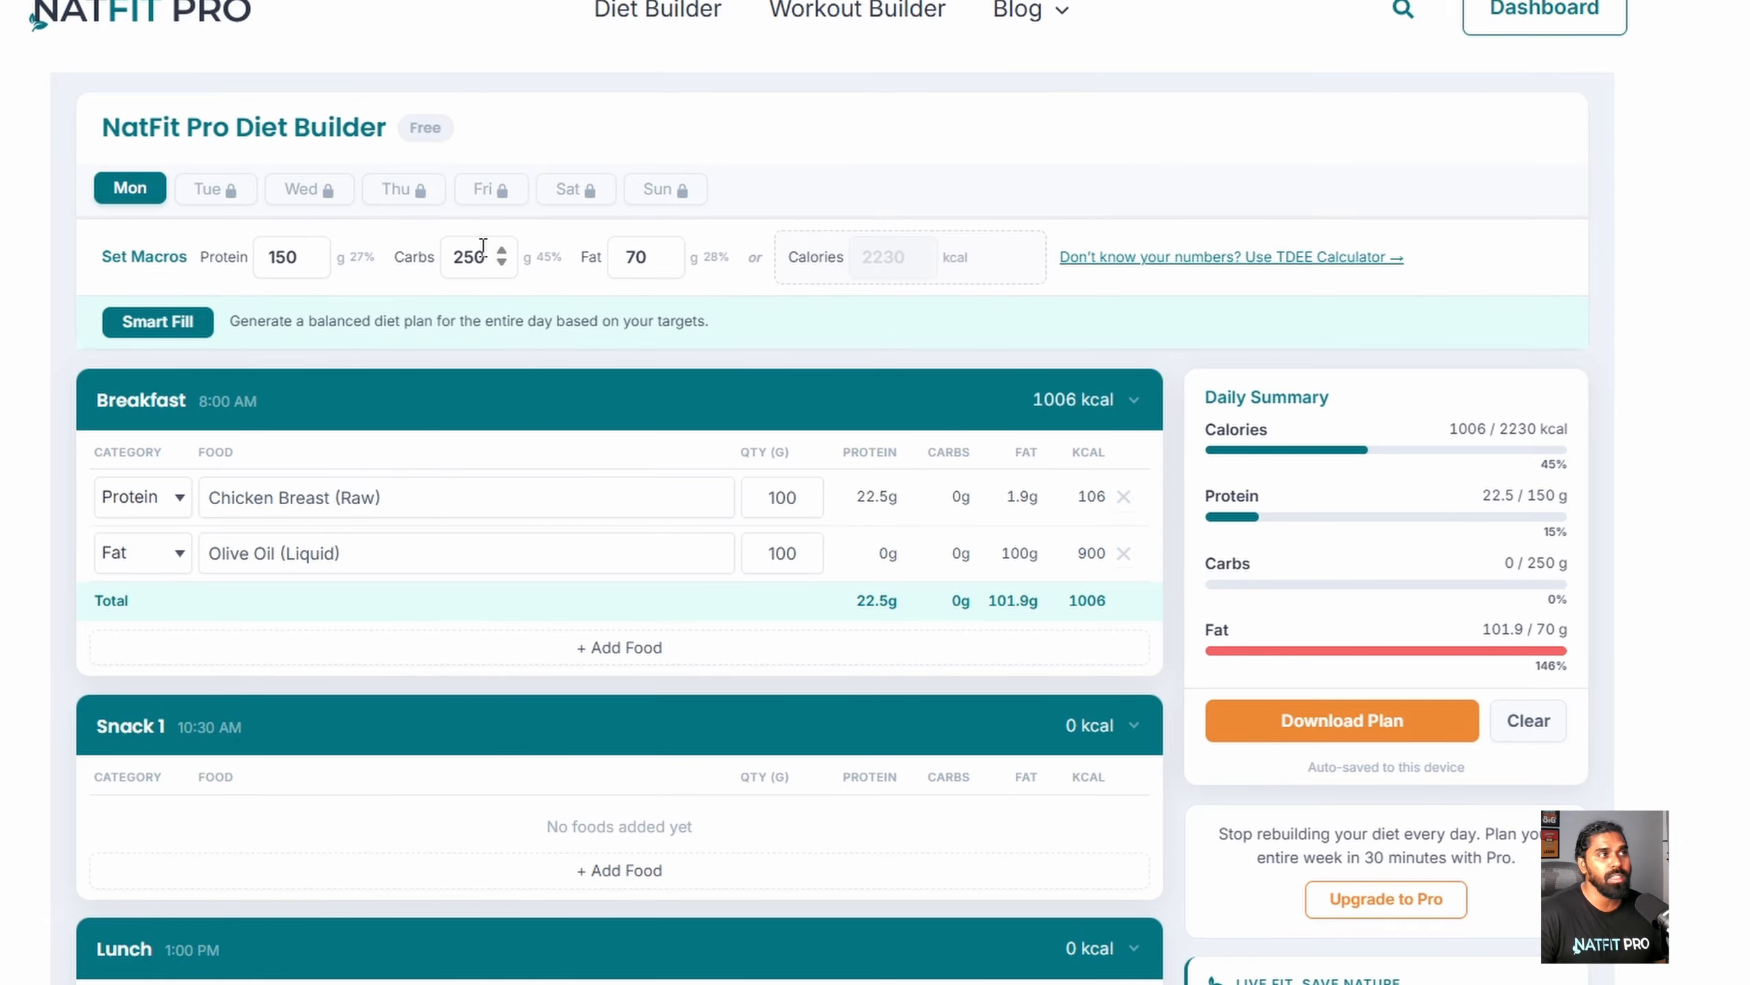
pyautogui.click(619, 646)
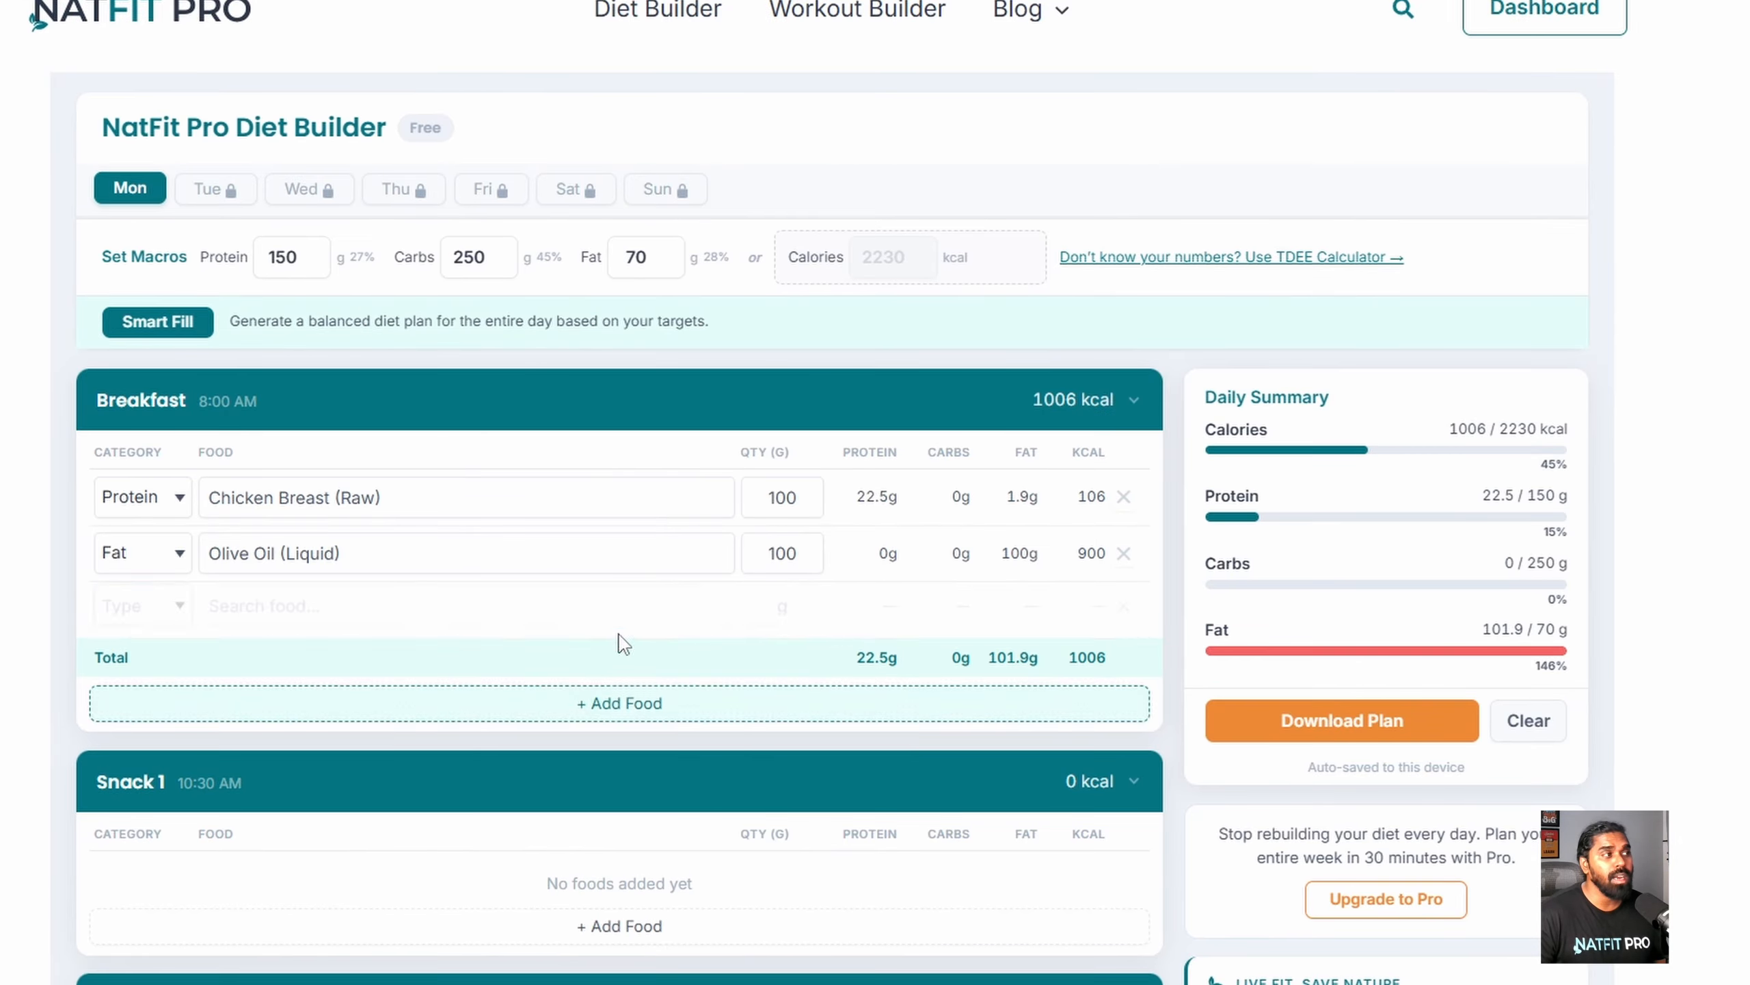
pyautogui.click(148, 608)
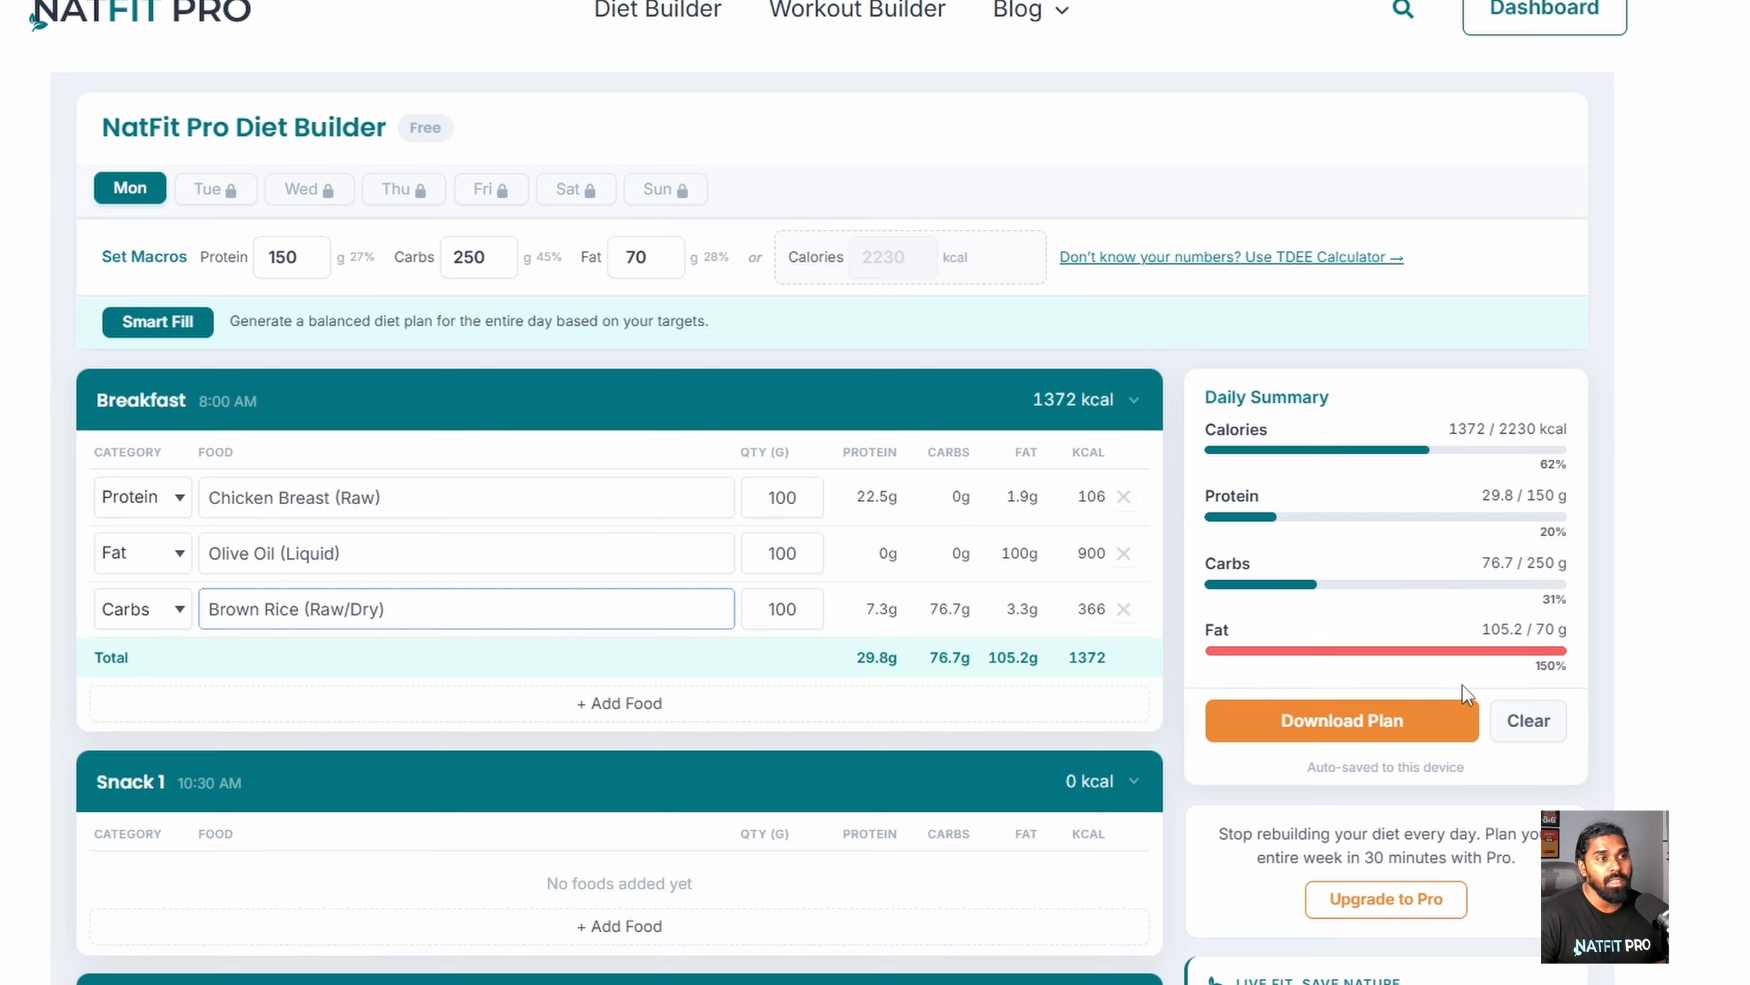
# Step: Clear all foods from the free version's Monday plan and generate its meals with Smart Fill
pyautogui.click(1528, 720)
pyautogui.click(1012, 844)
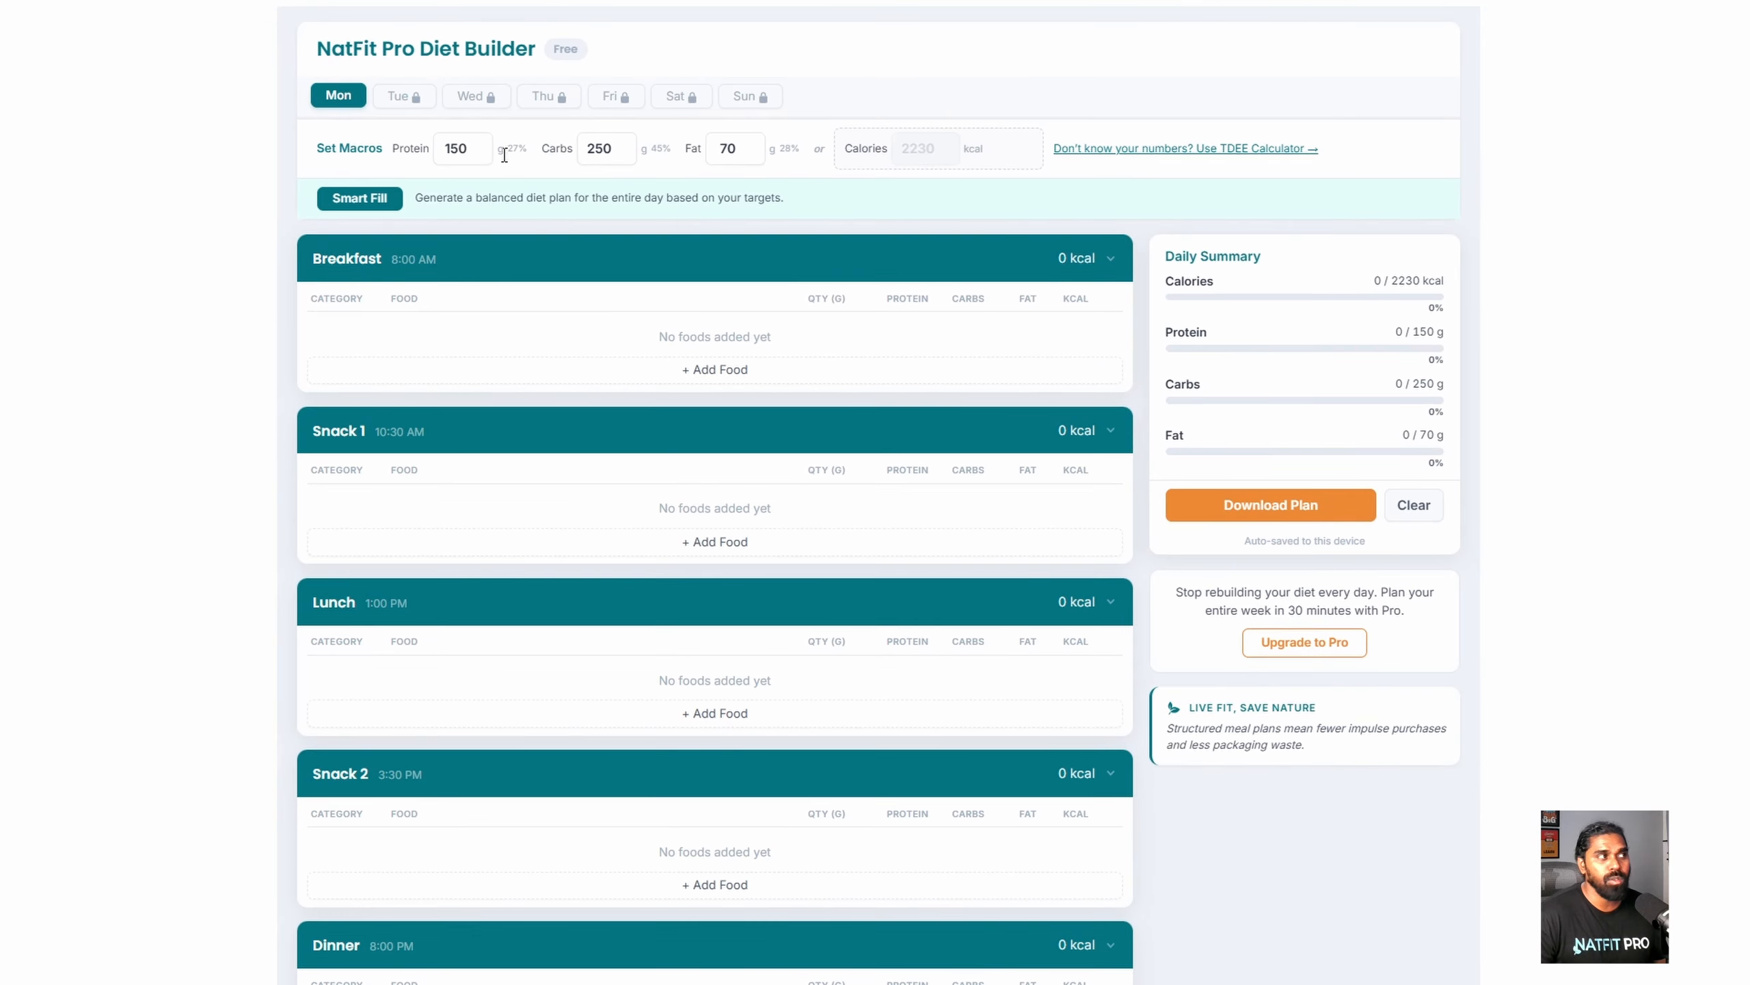
pyautogui.click(360, 198)
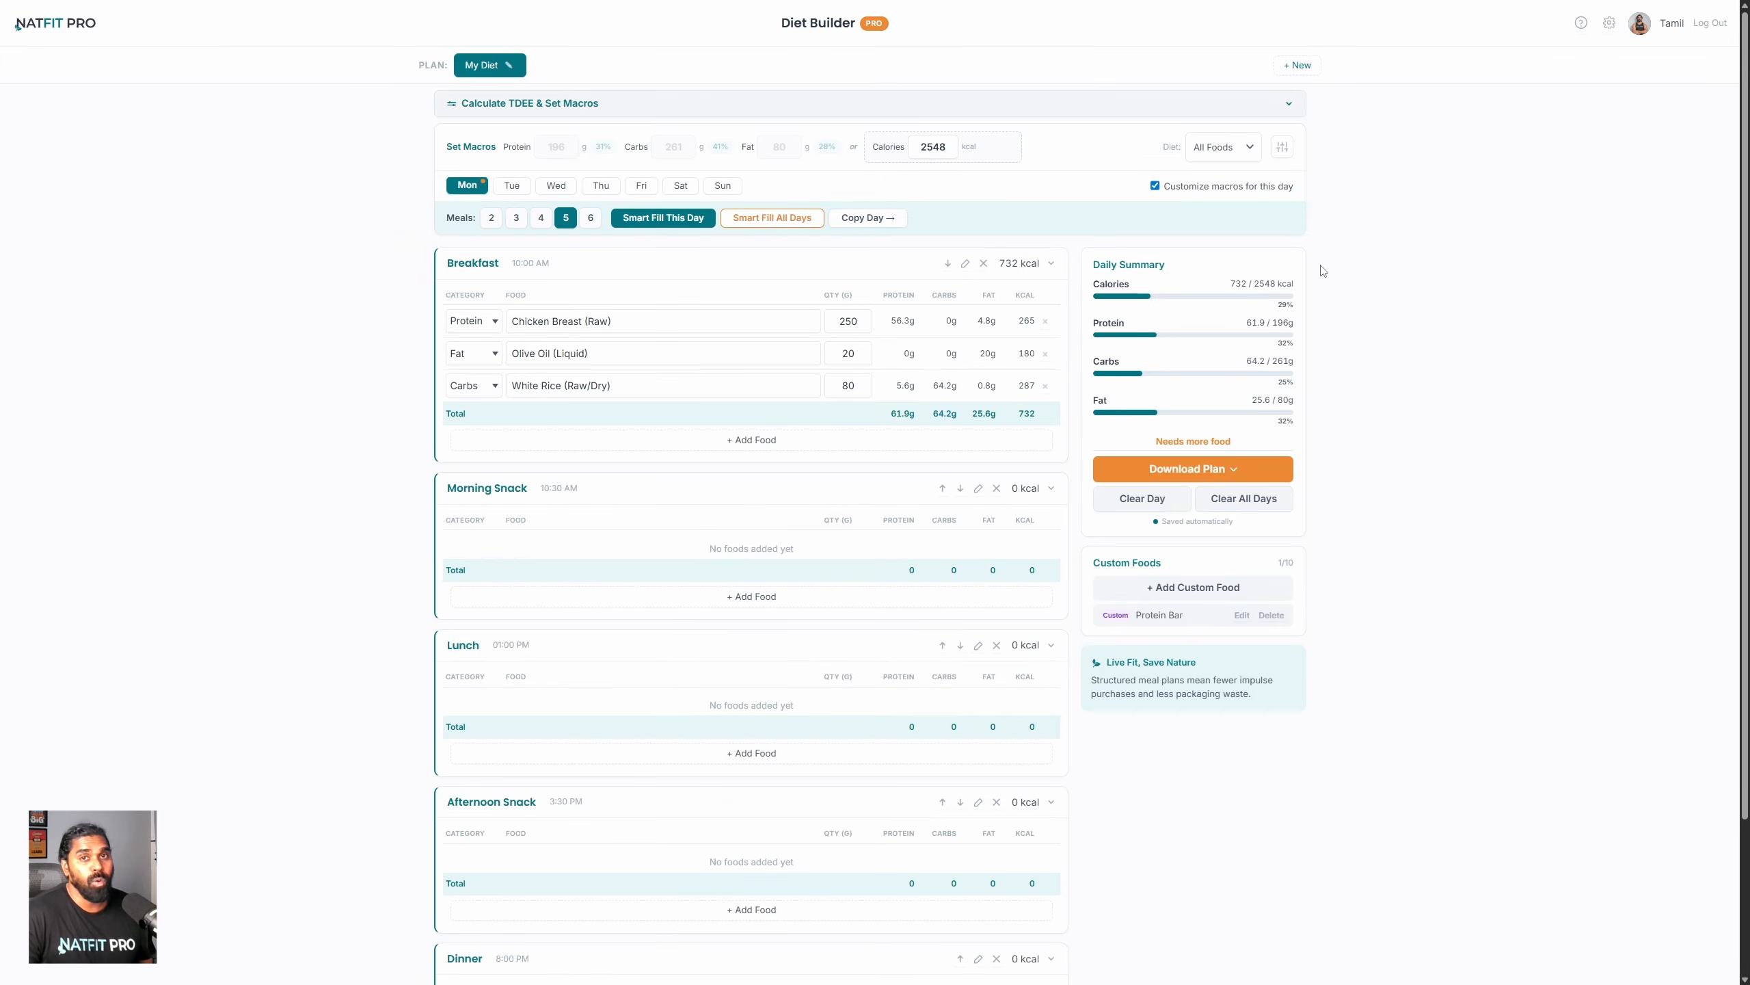
# Step: In the Food Preferences, replace Cottage Cheese (Low-Fat) with Egg Whites among the selected protein sources
pyautogui.click(1282, 149)
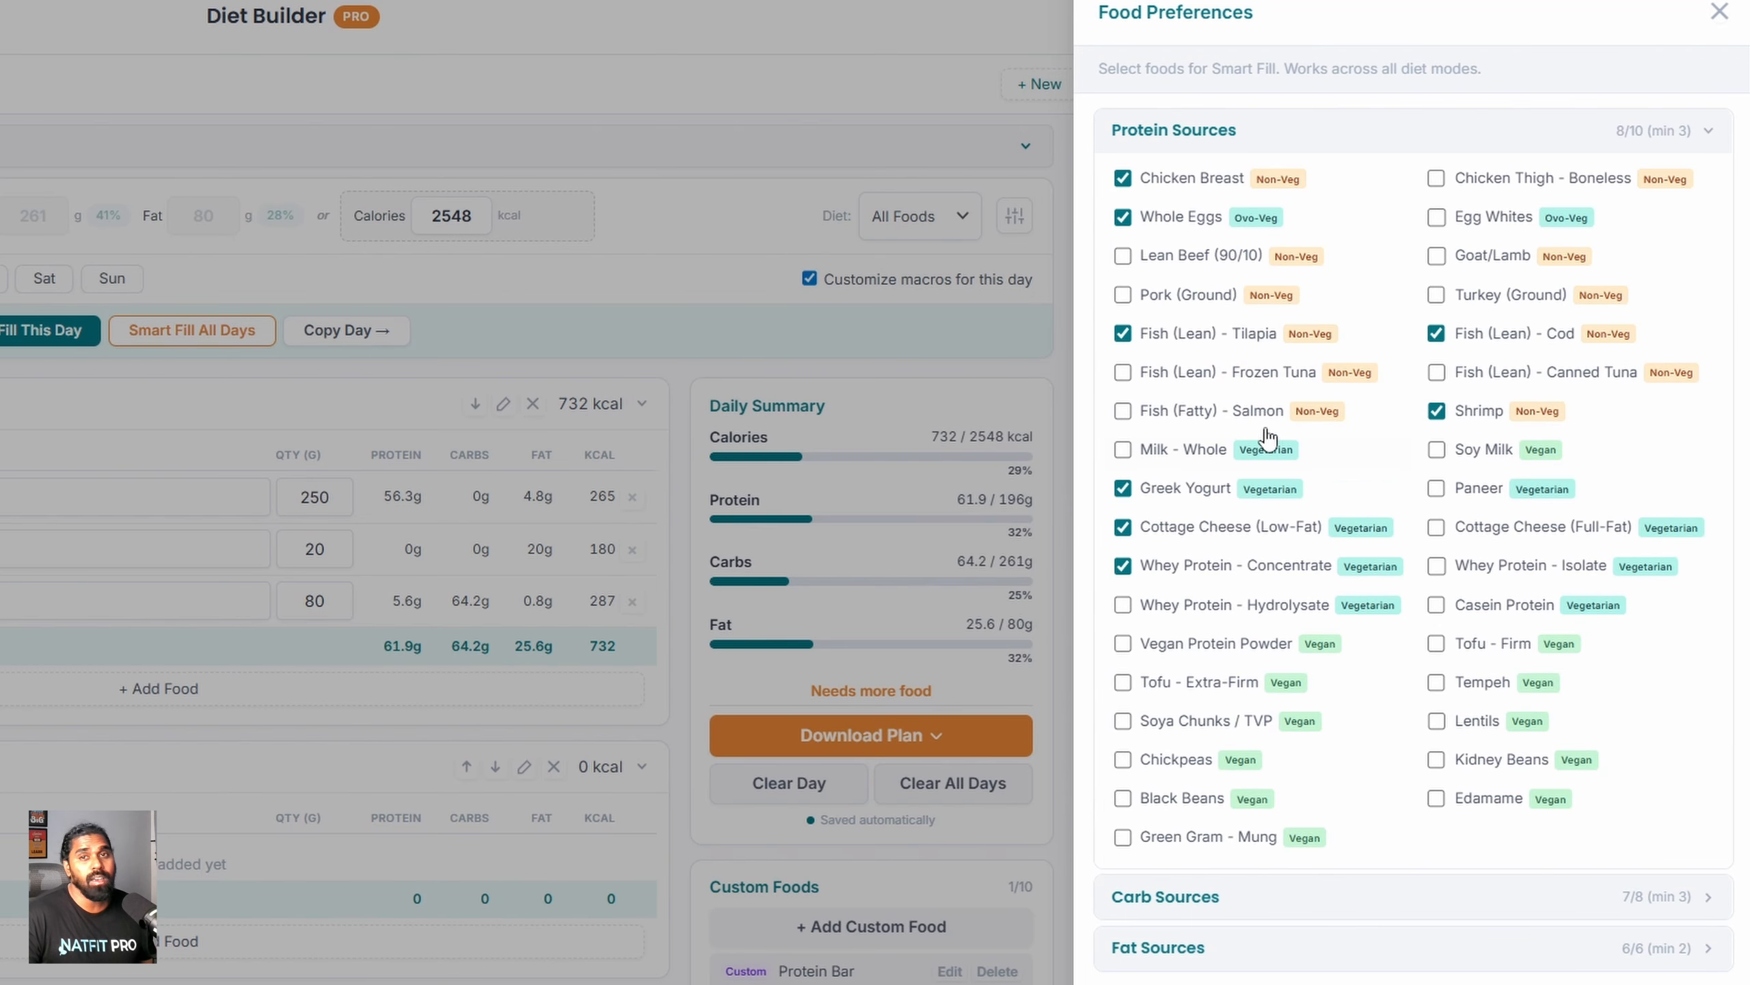
pyautogui.click(1398, 895)
pyautogui.scroll(-8, 1399, 355)
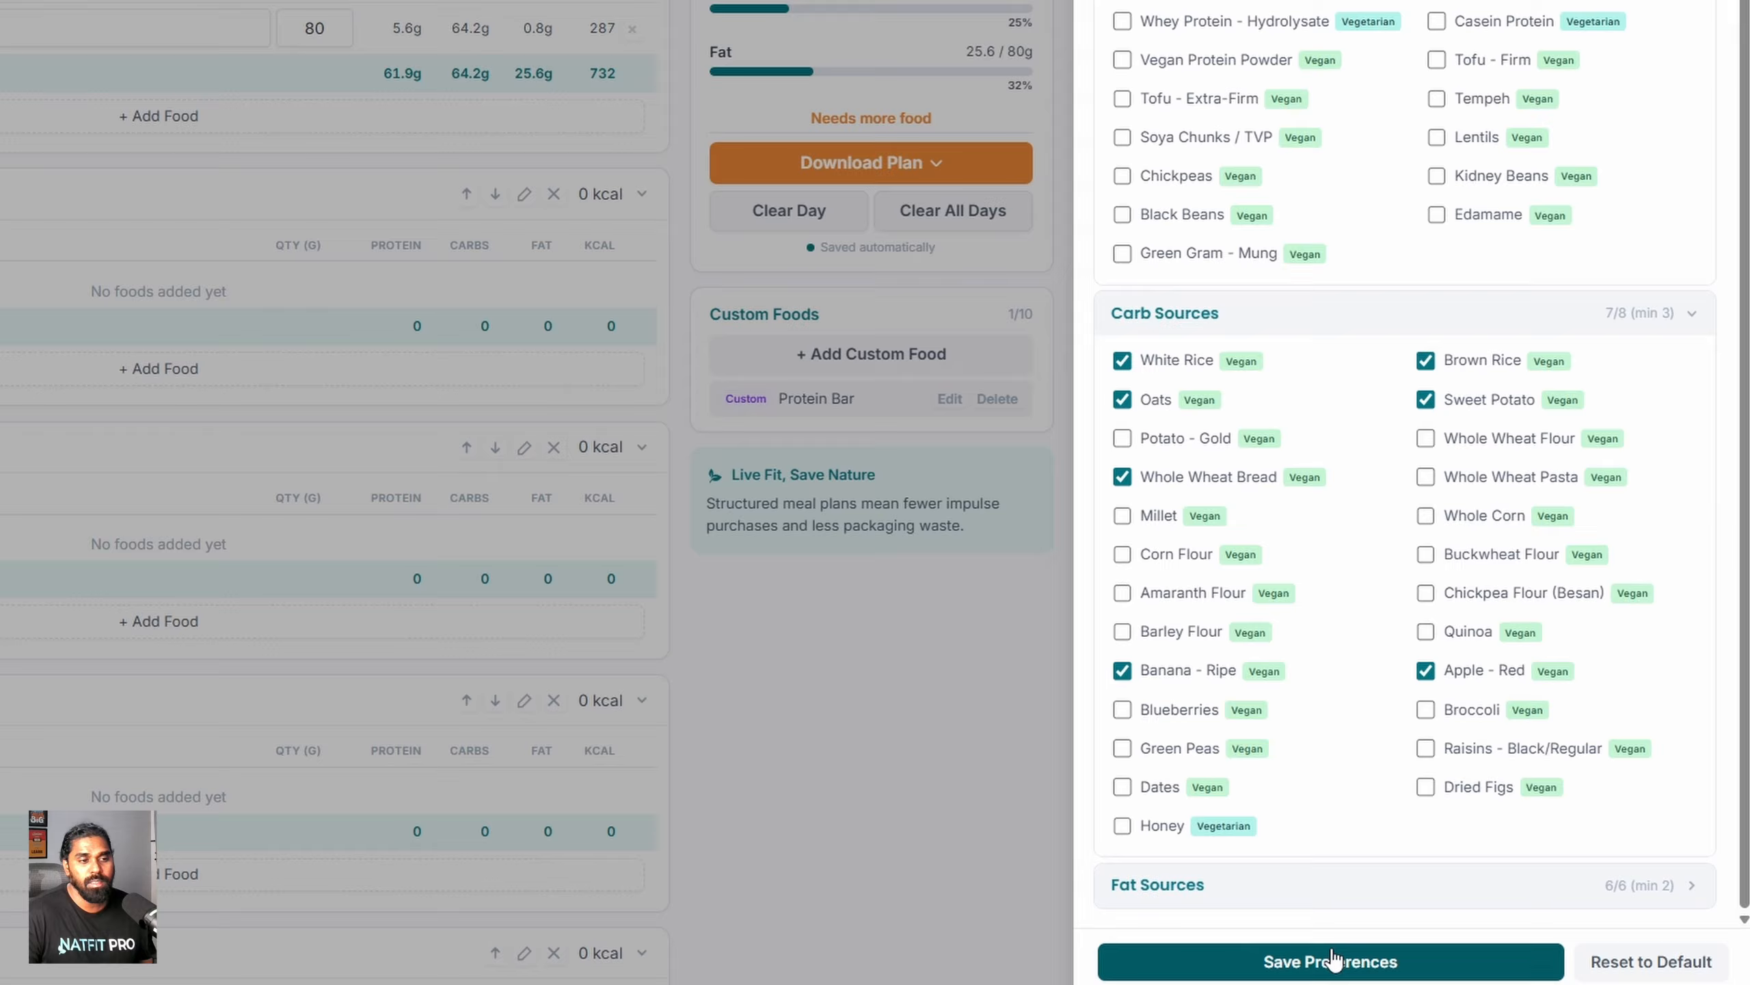
pyautogui.click(1322, 890)
pyautogui.scroll(-5, 1367, 471)
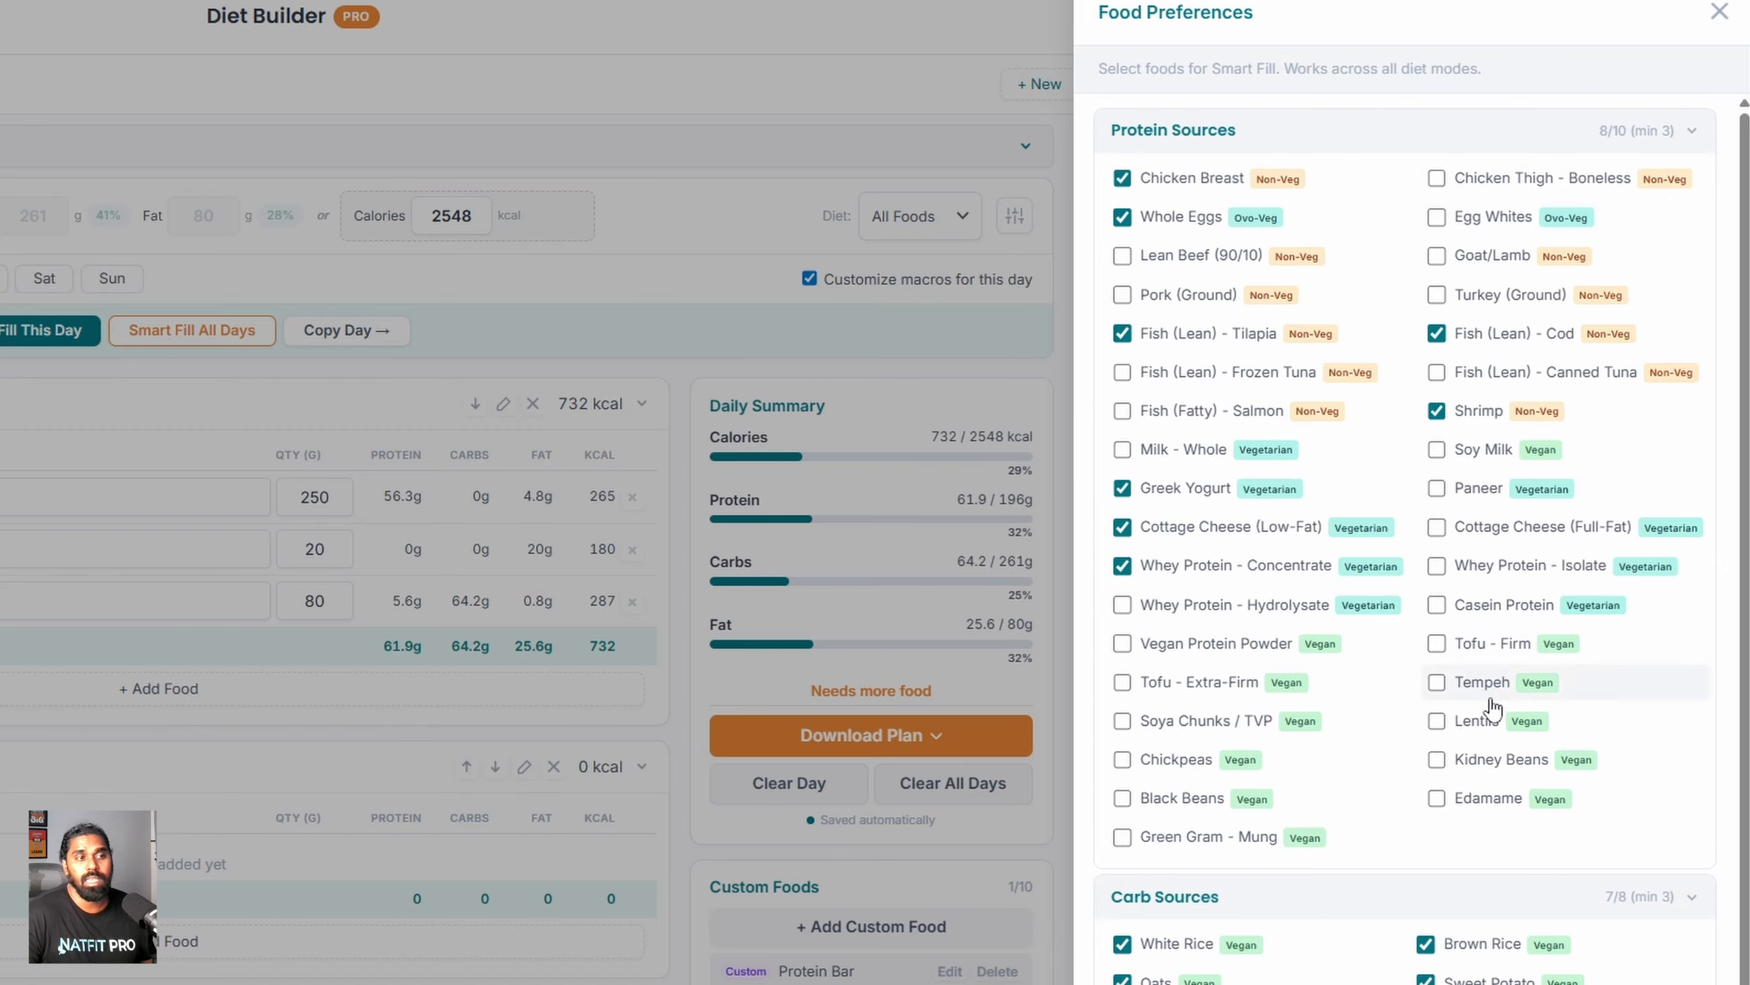
pyautogui.scroll(-2, 1440, 724)
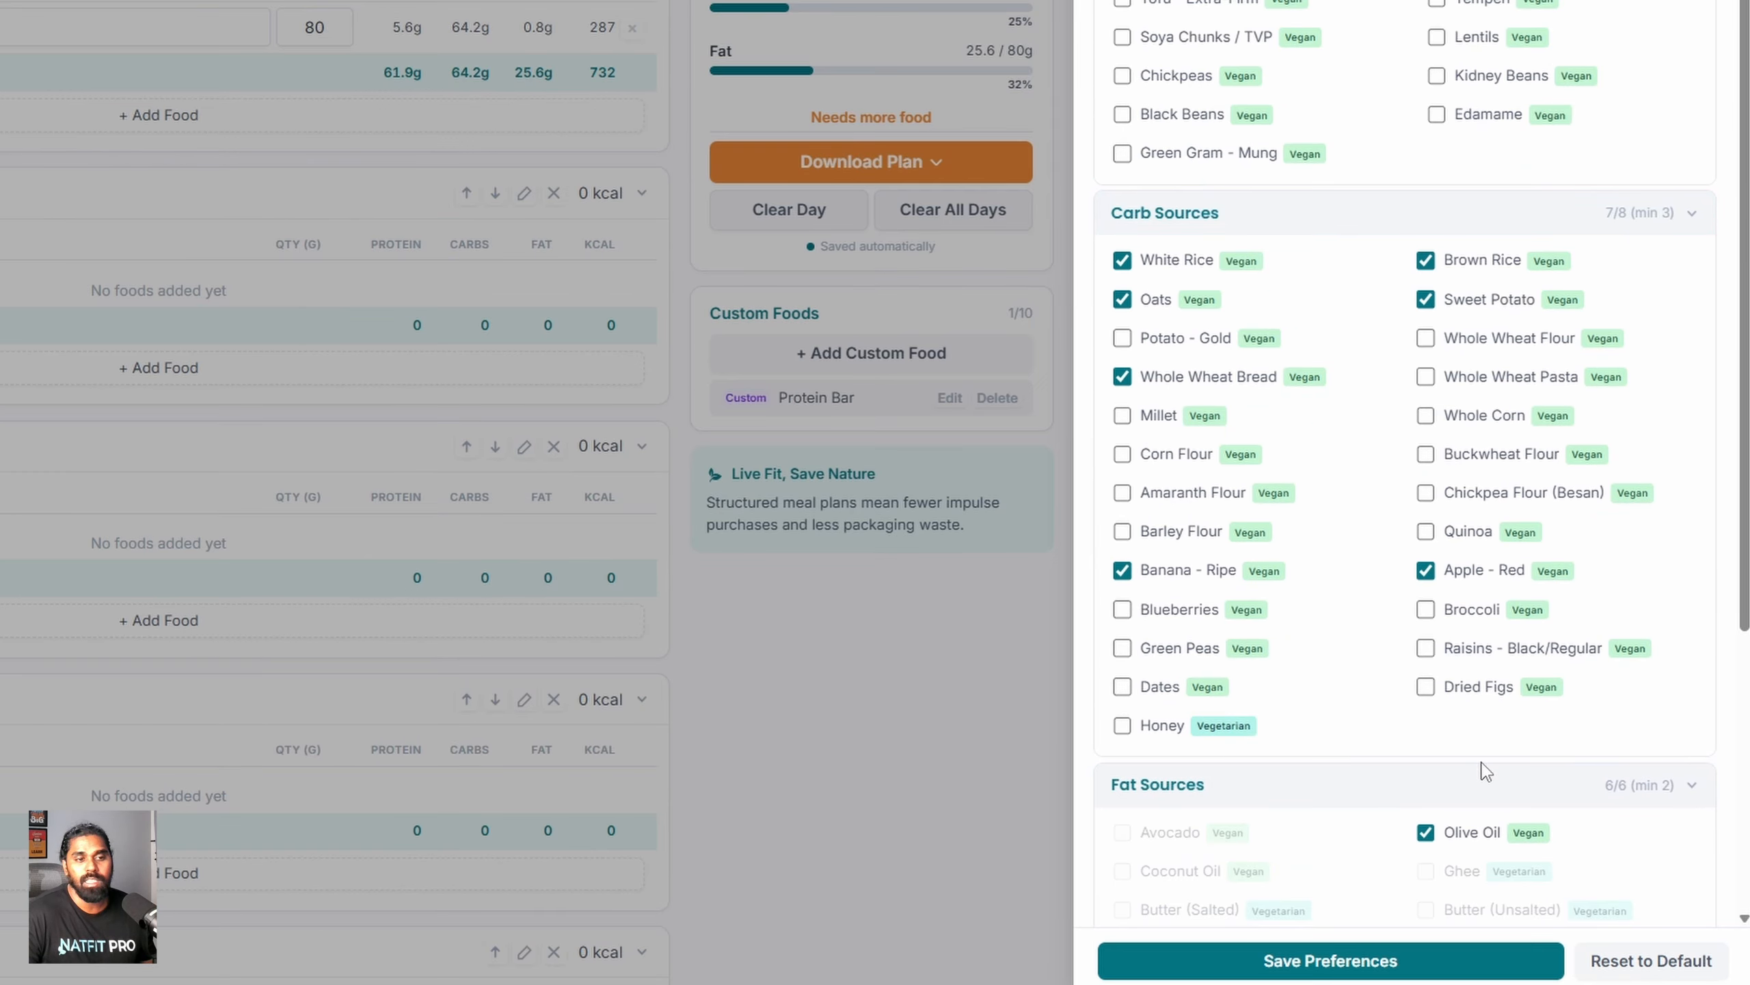
pyautogui.scroll(2, 1481, 403)
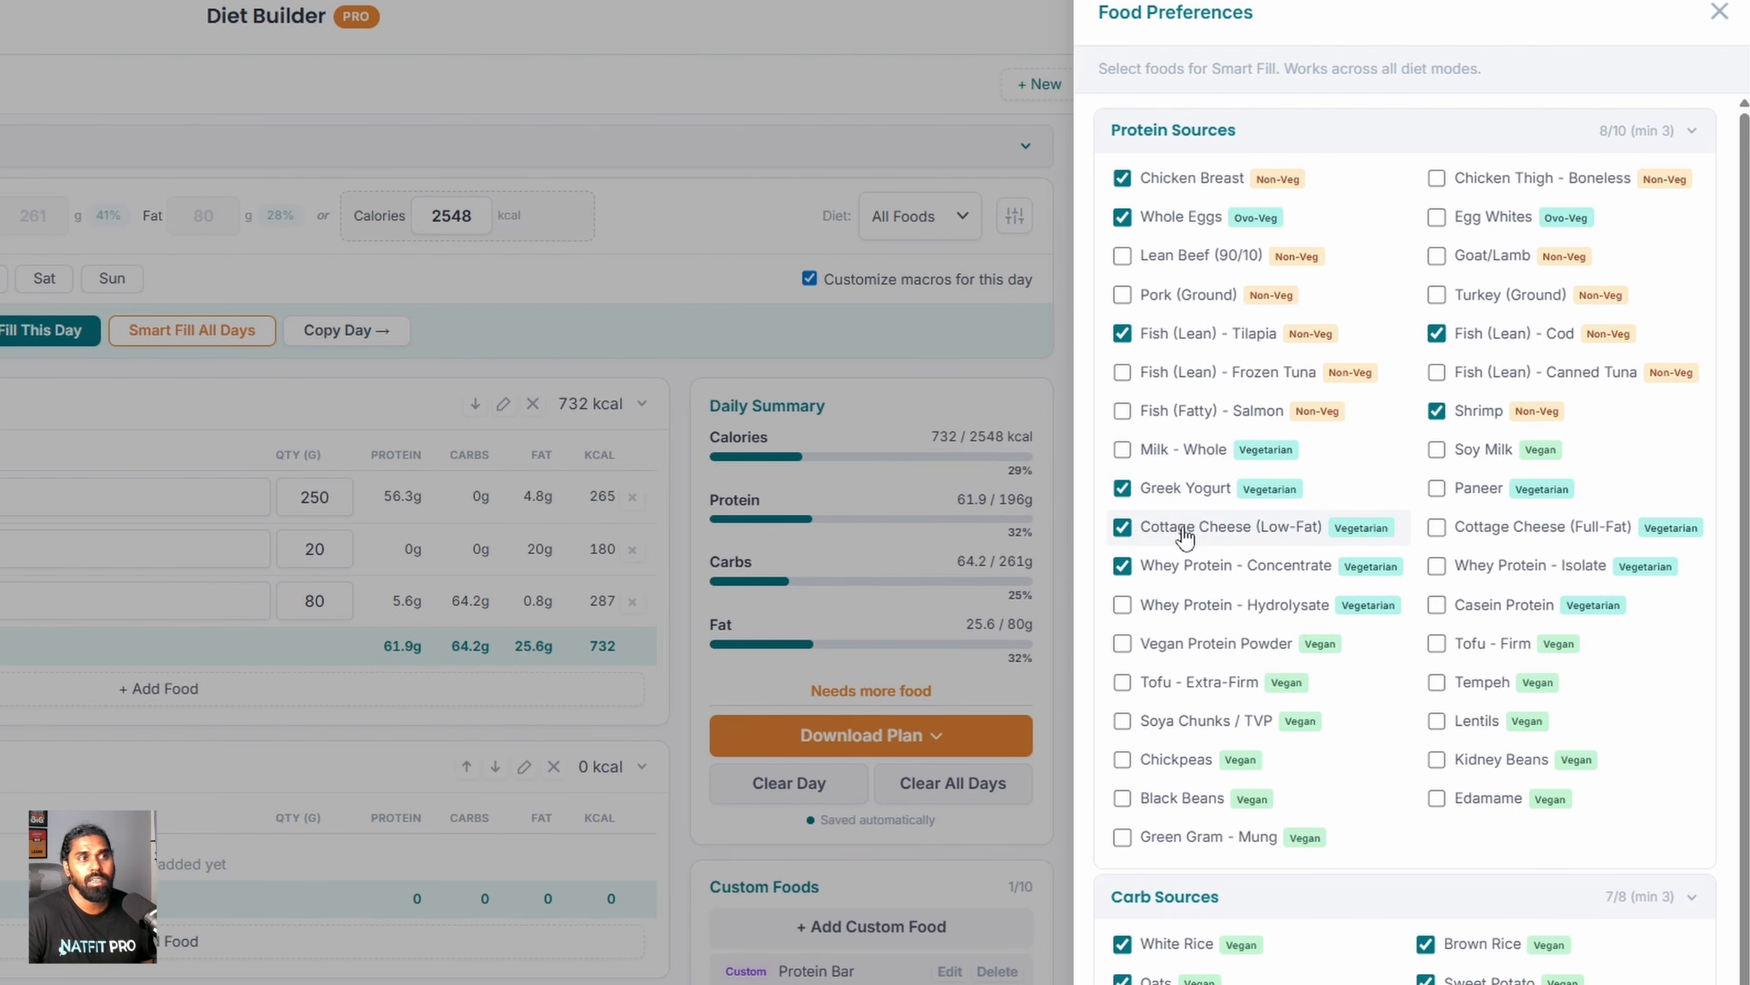
pyautogui.click(1122, 528)
pyautogui.click(1438, 219)
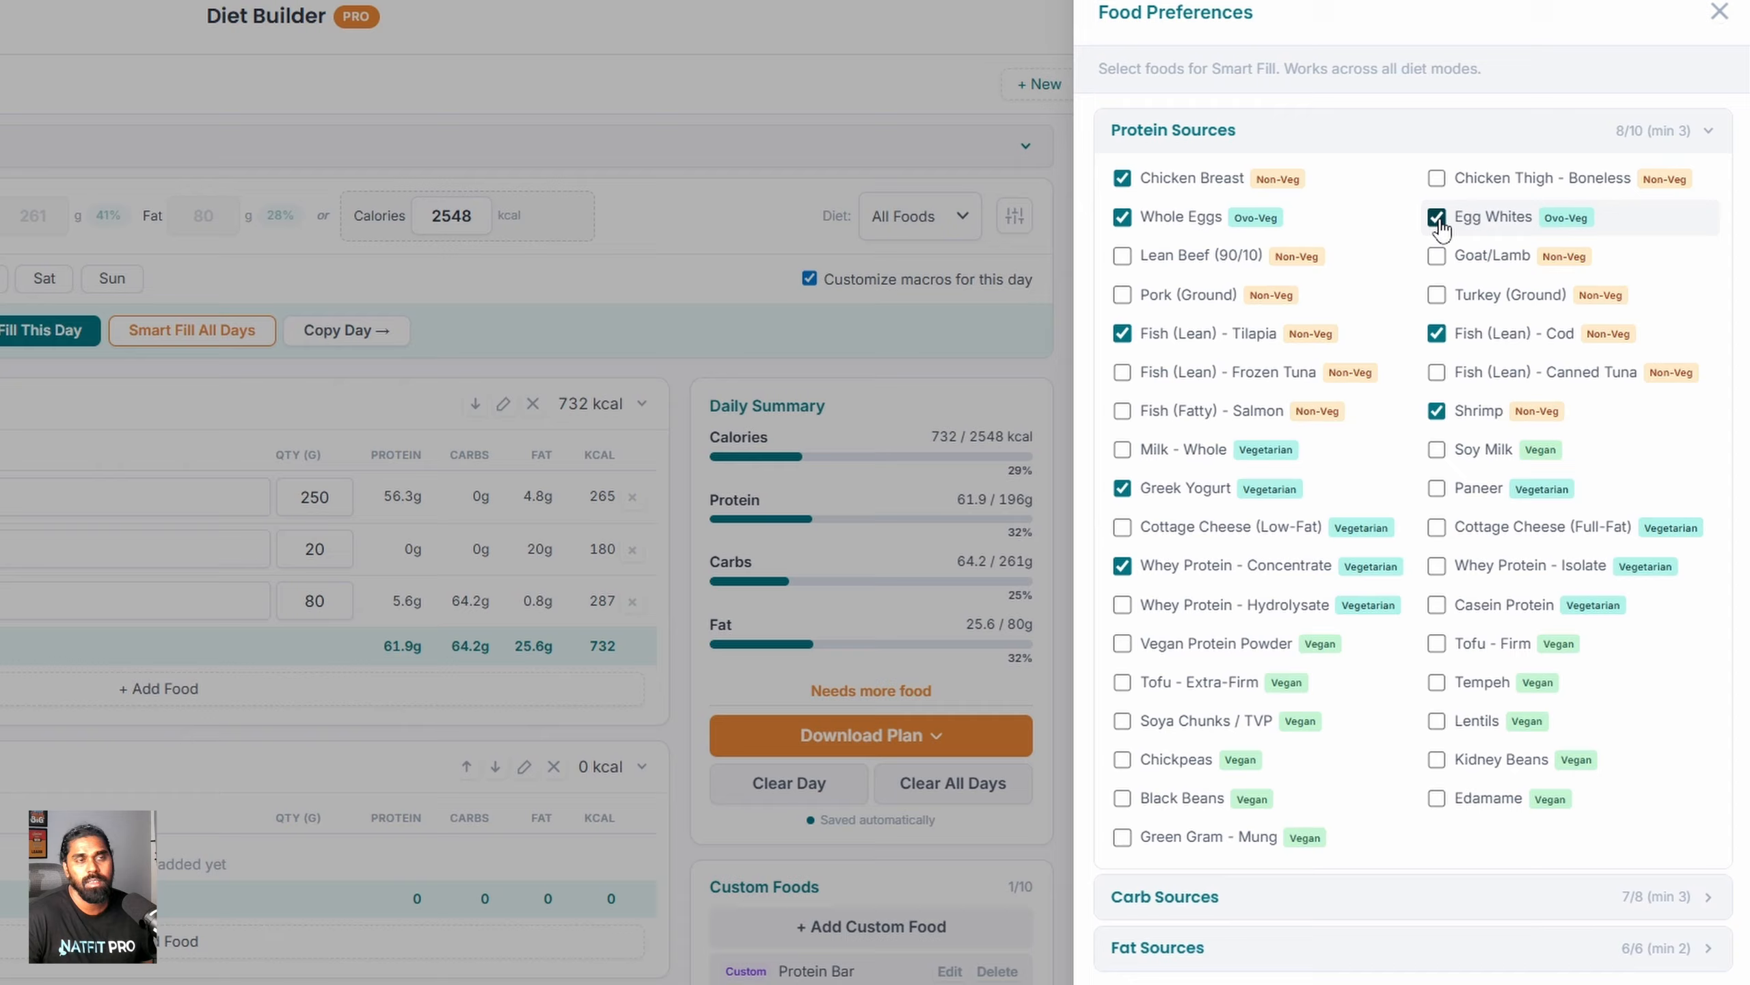
# Step: Remove Dark Chocolate (70-85%) from the preferred fat sources and save the food preferences
pyautogui.click(1470, 904)
pyautogui.scroll(-8, 1470, 907)
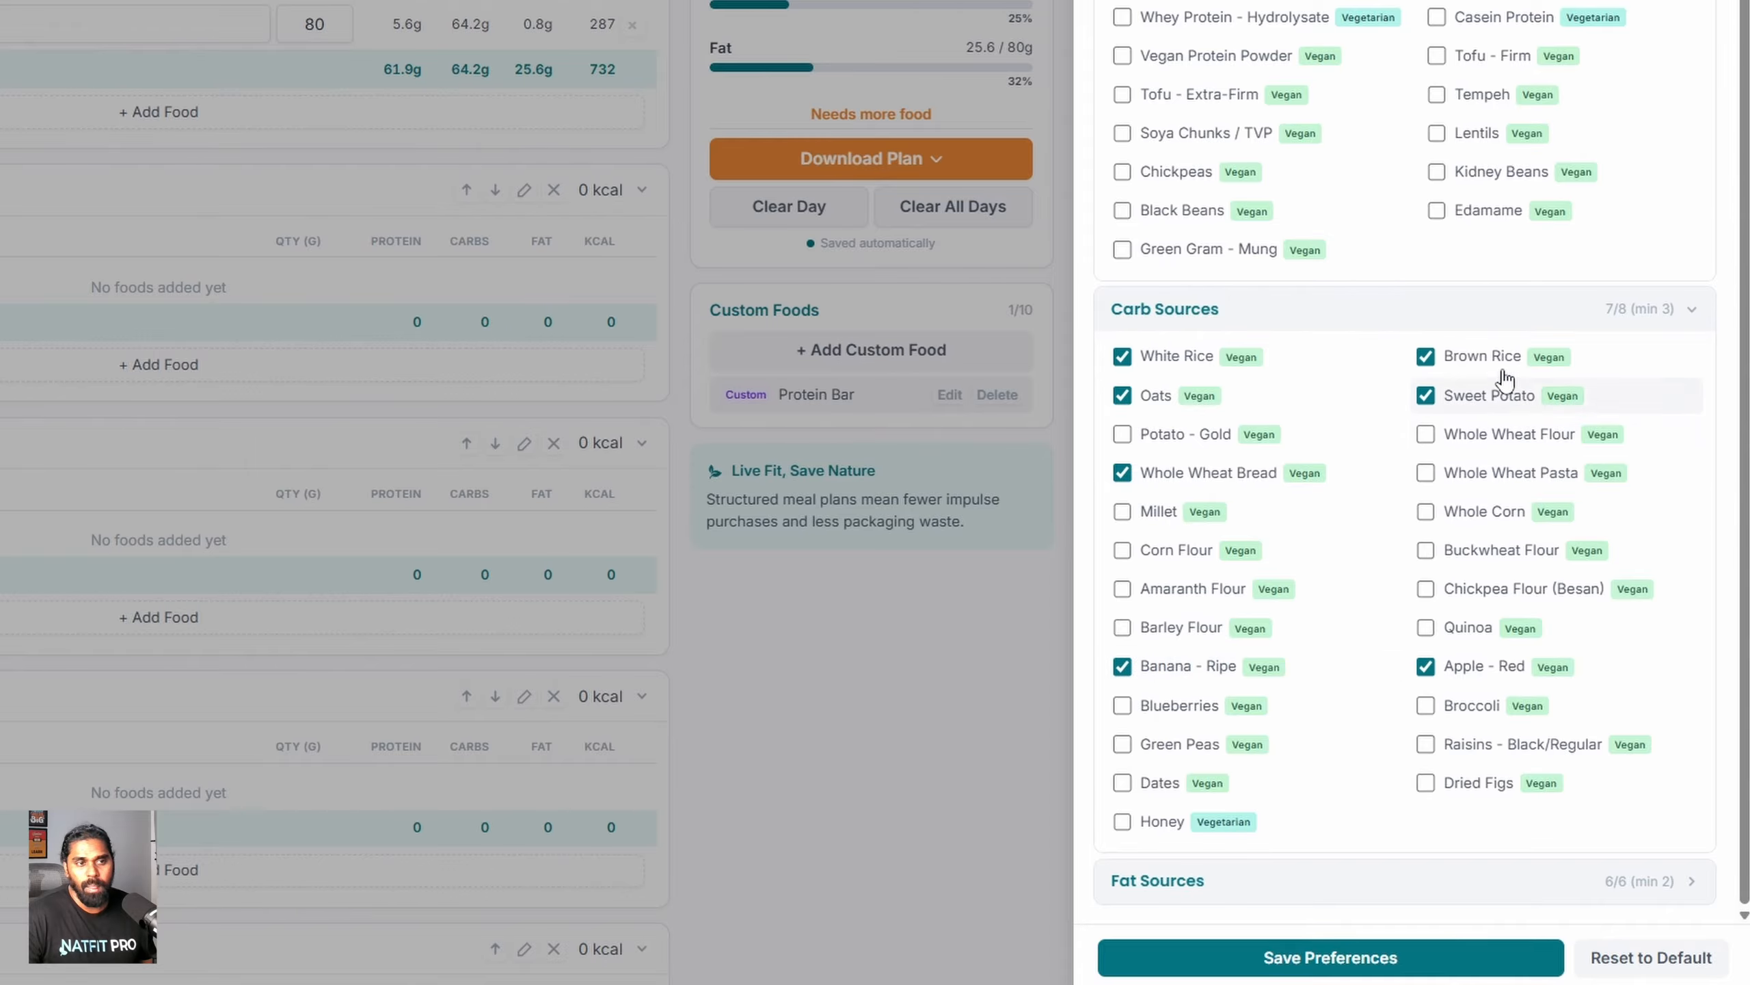
pyautogui.click(1298, 883)
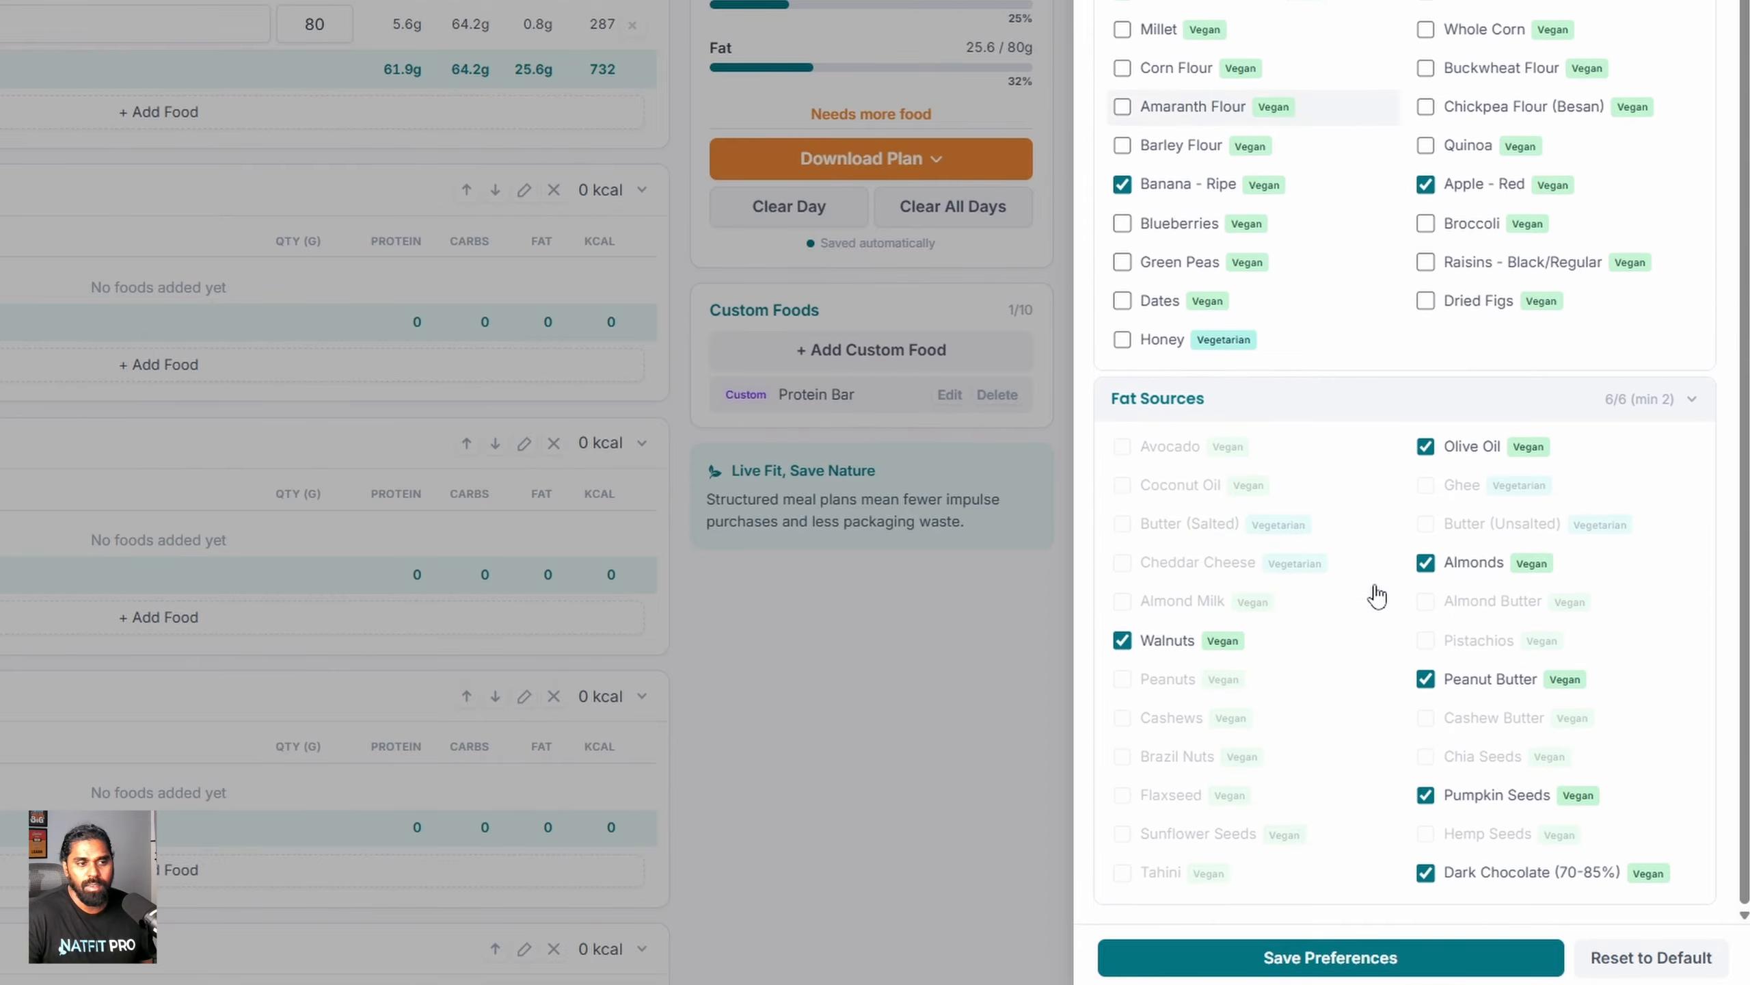
pyautogui.scroll(-2, 1367, 572)
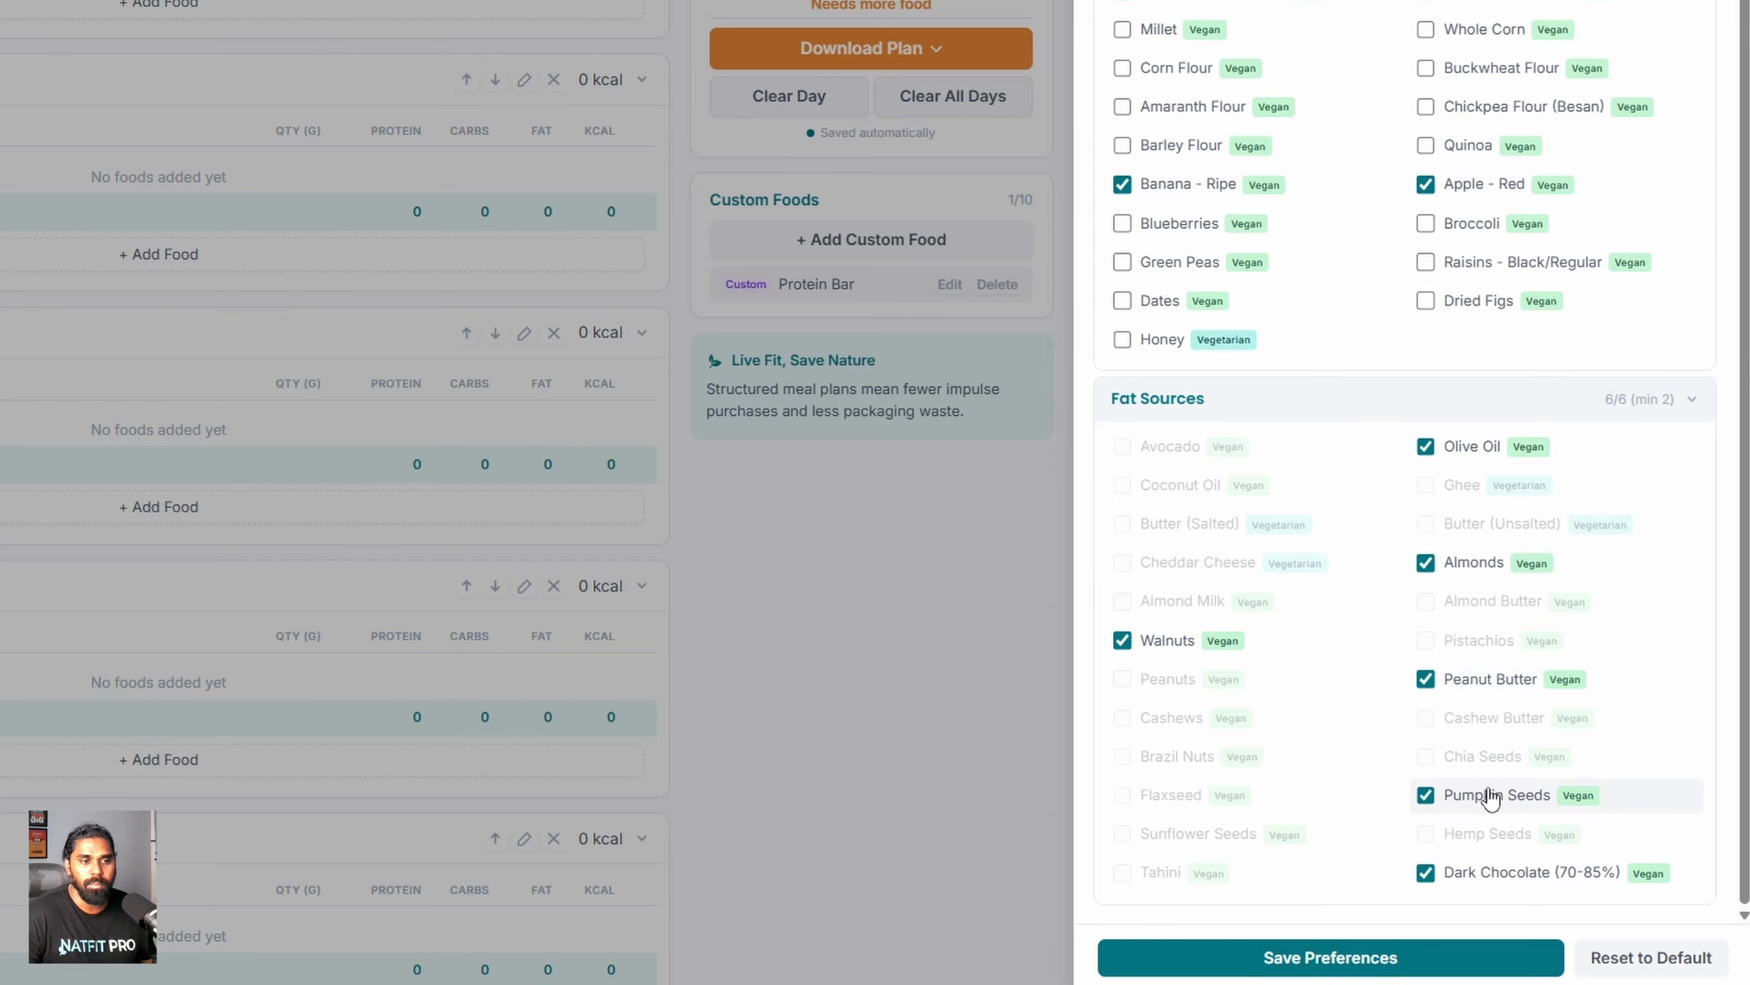
pyautogui.click(1426, 877)
pyautogui.click(1475, 387)
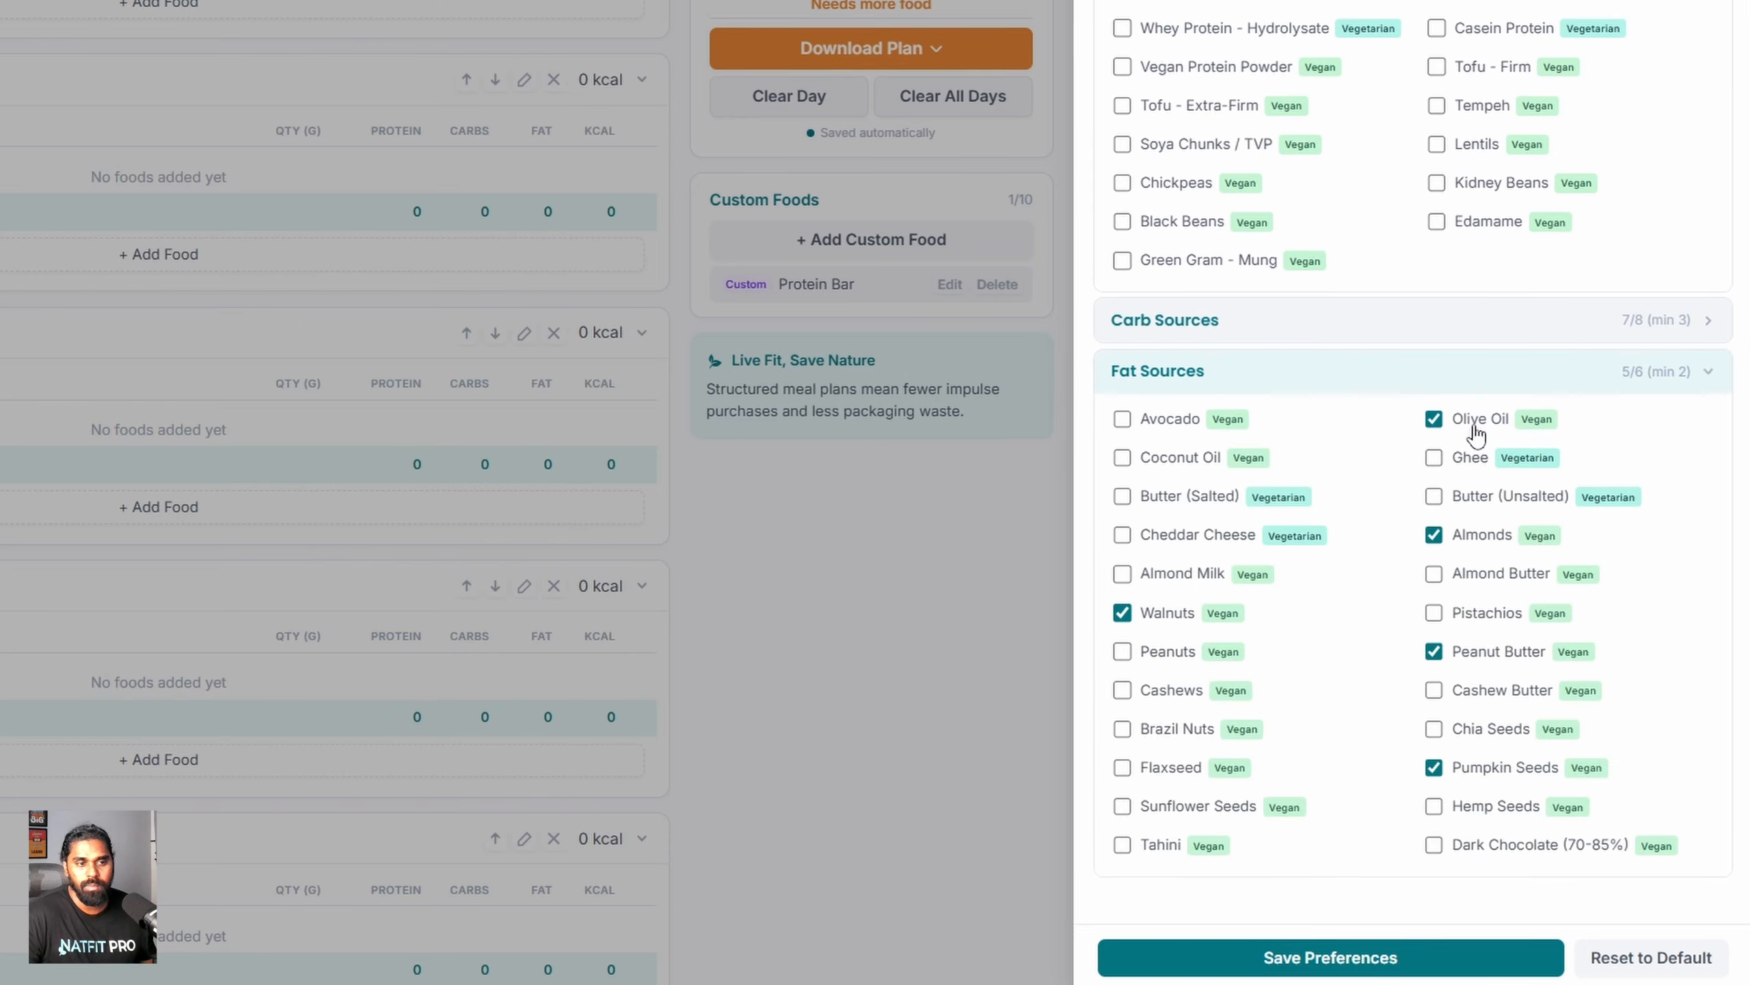
pyautogui.scroll(2, 1379, 407)
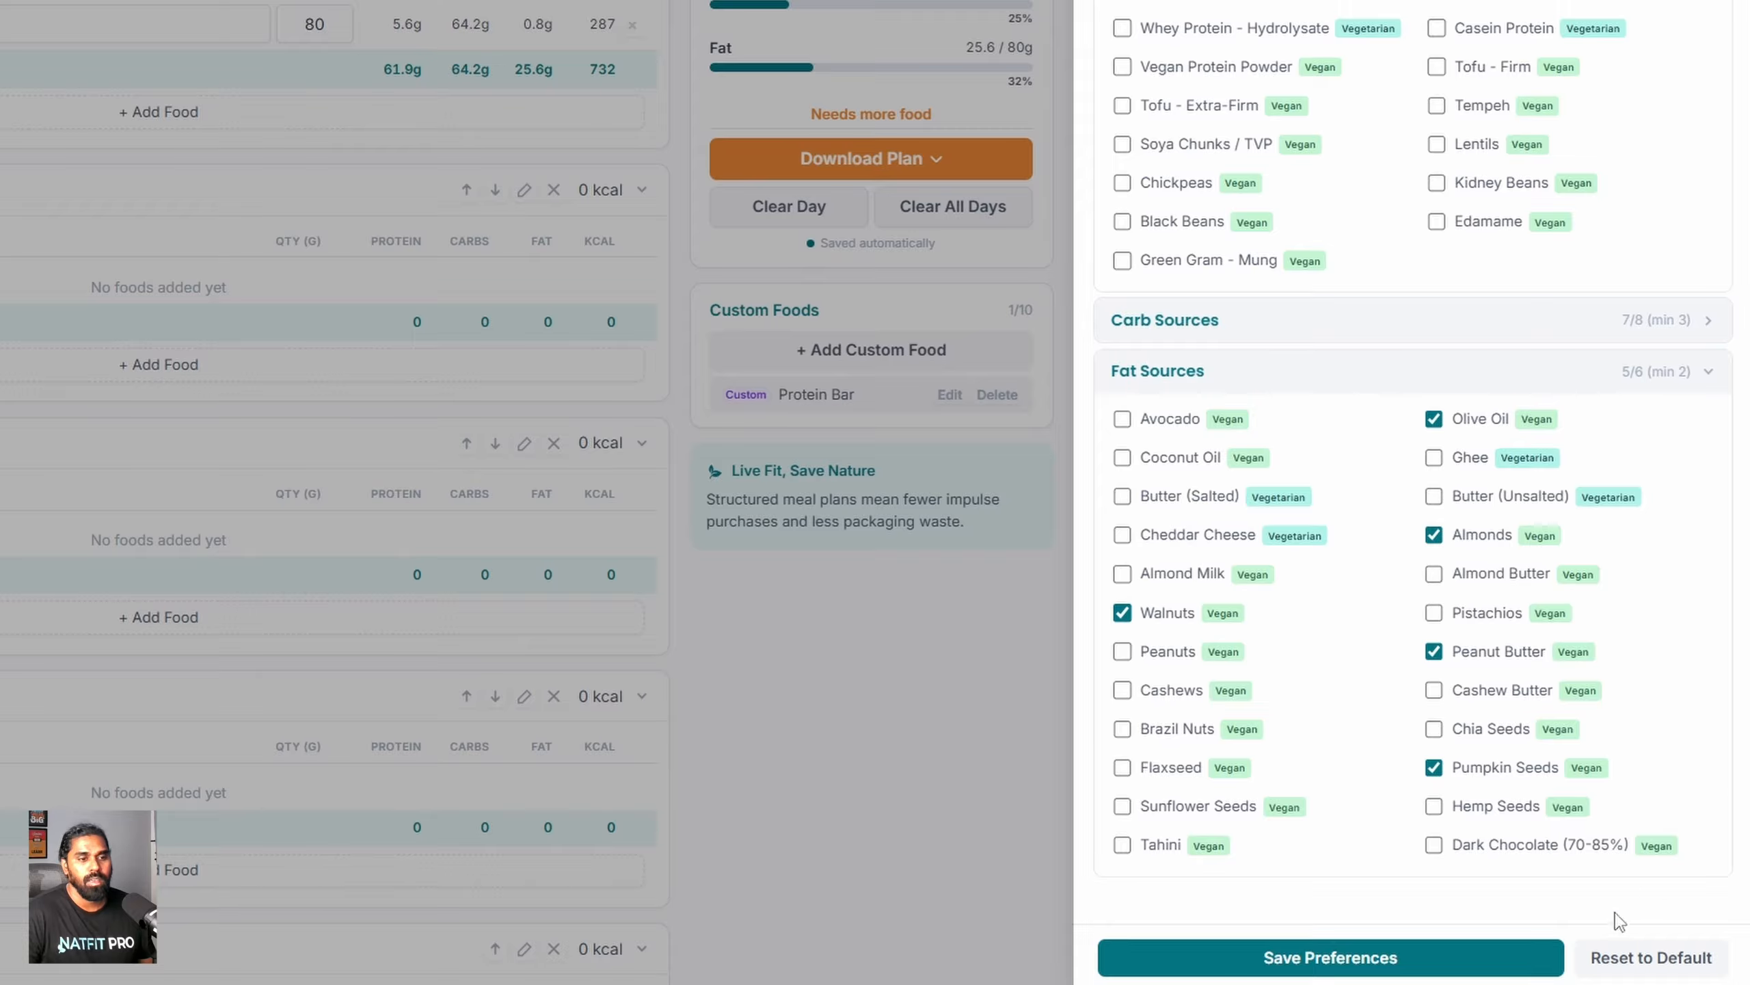
pyautogui.click(1279, 959)
pyautogui.scroll(5, 786, 825)
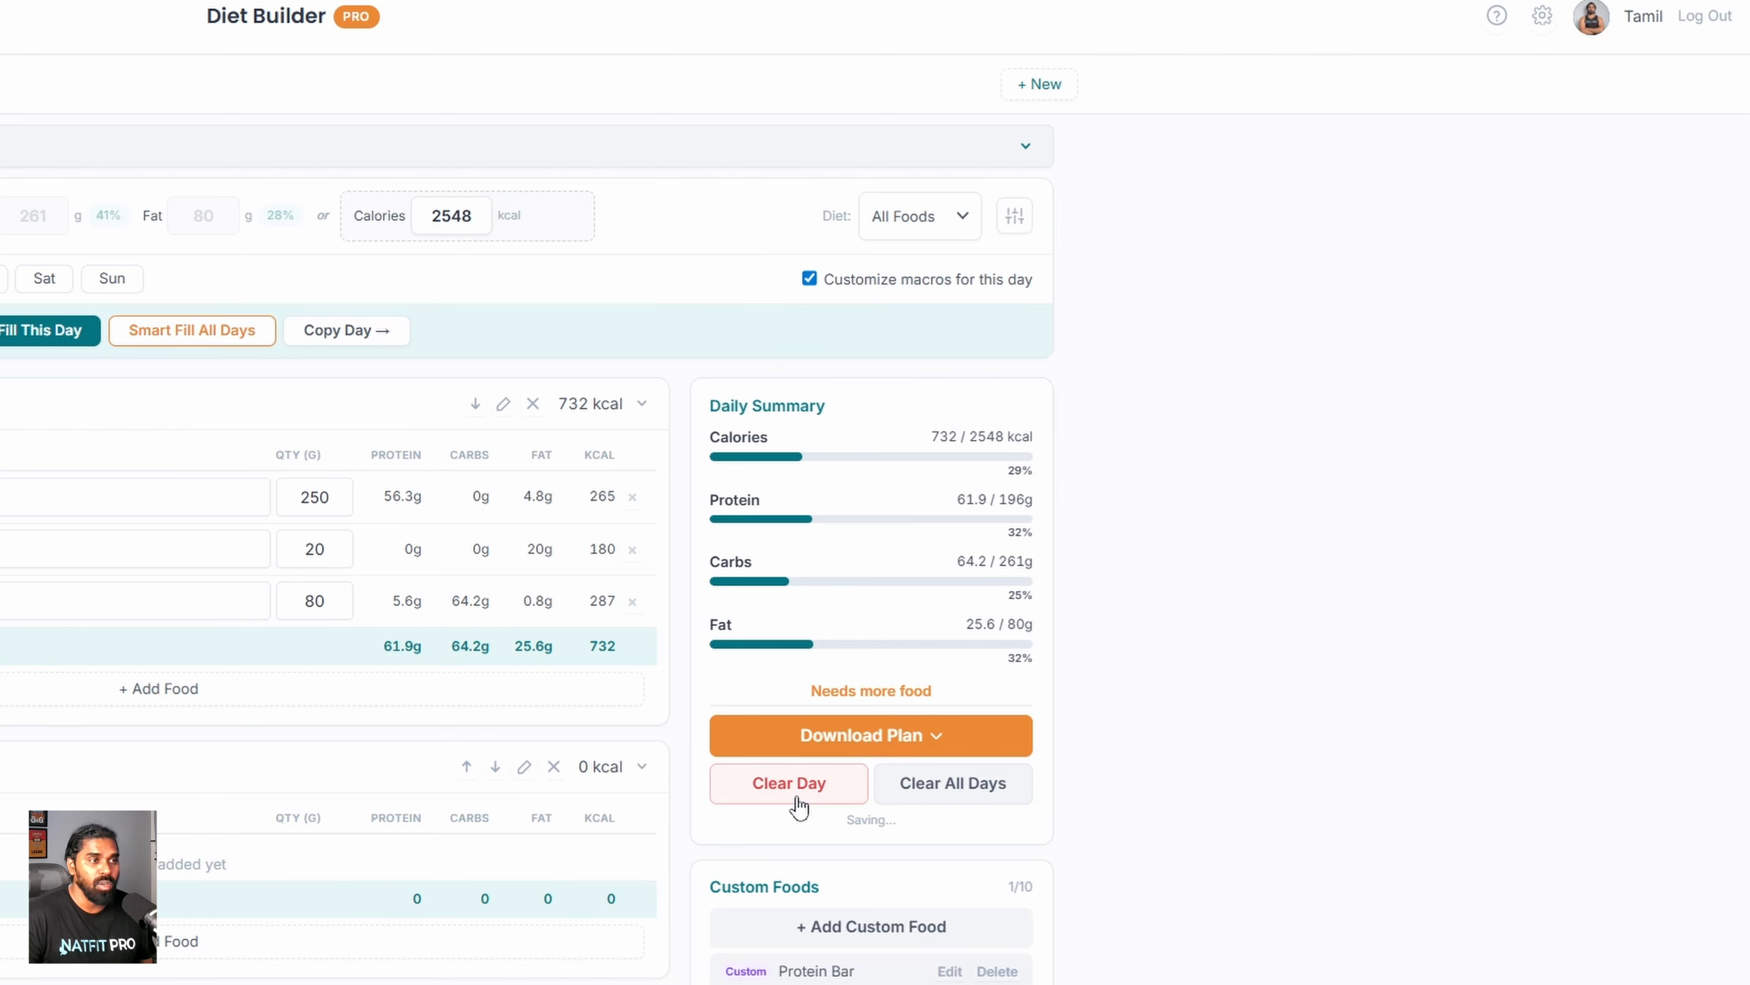
# Step: Clear all of Monday's foods and regenerate the day's five meals with Smart Fill
pyautogui.click(791, 803)
pyautogui.click(961, 518)
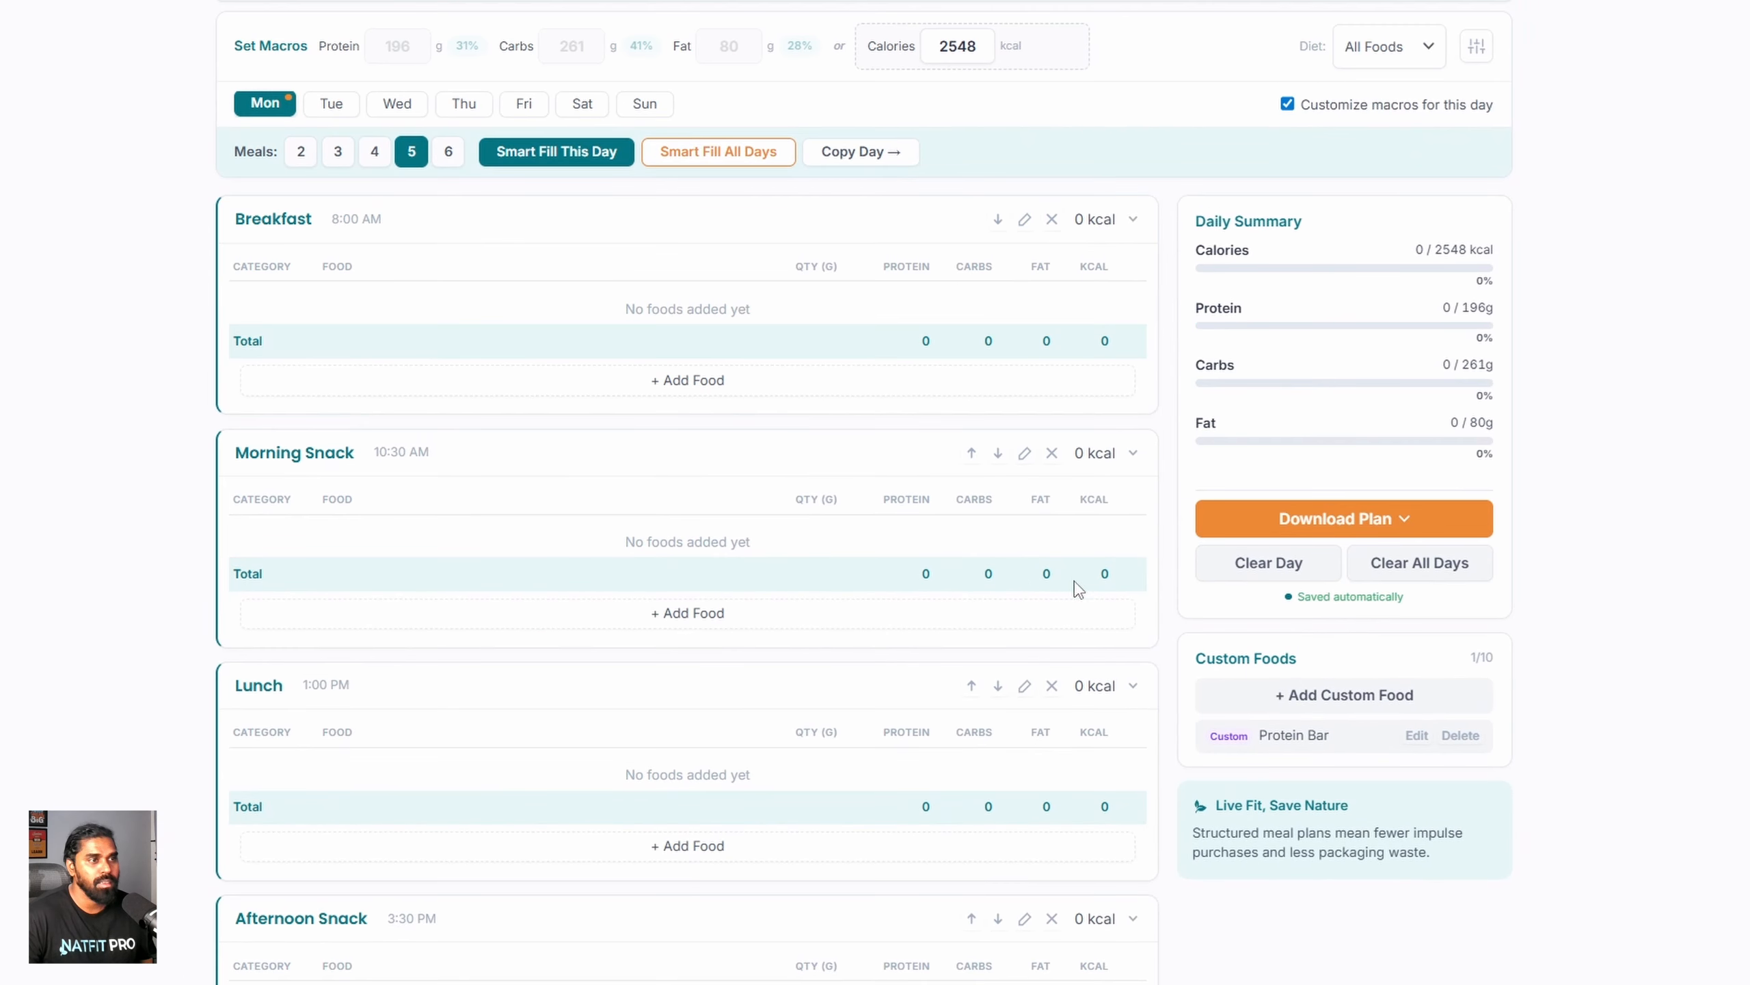
pyautogui.click(562, 153)
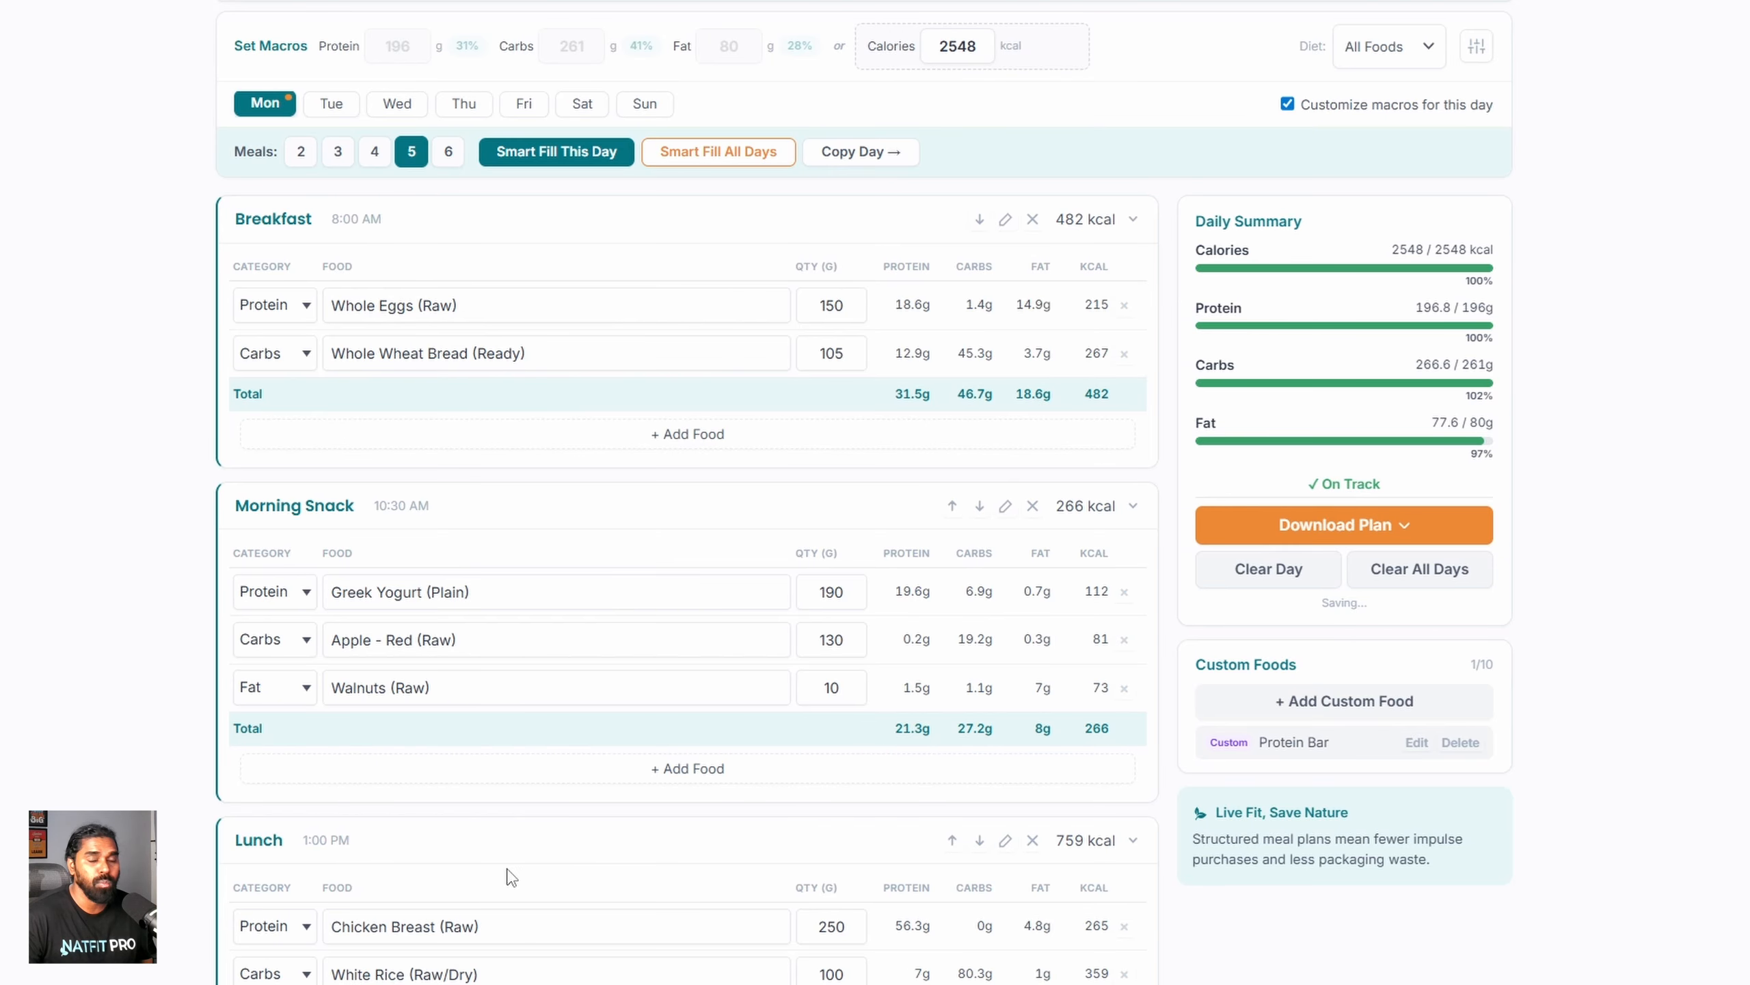
# Step: Compare Monday's generated meals with the foods selected in the Food Preferences, then close the preferences
pyautogui.click(1482, 47)
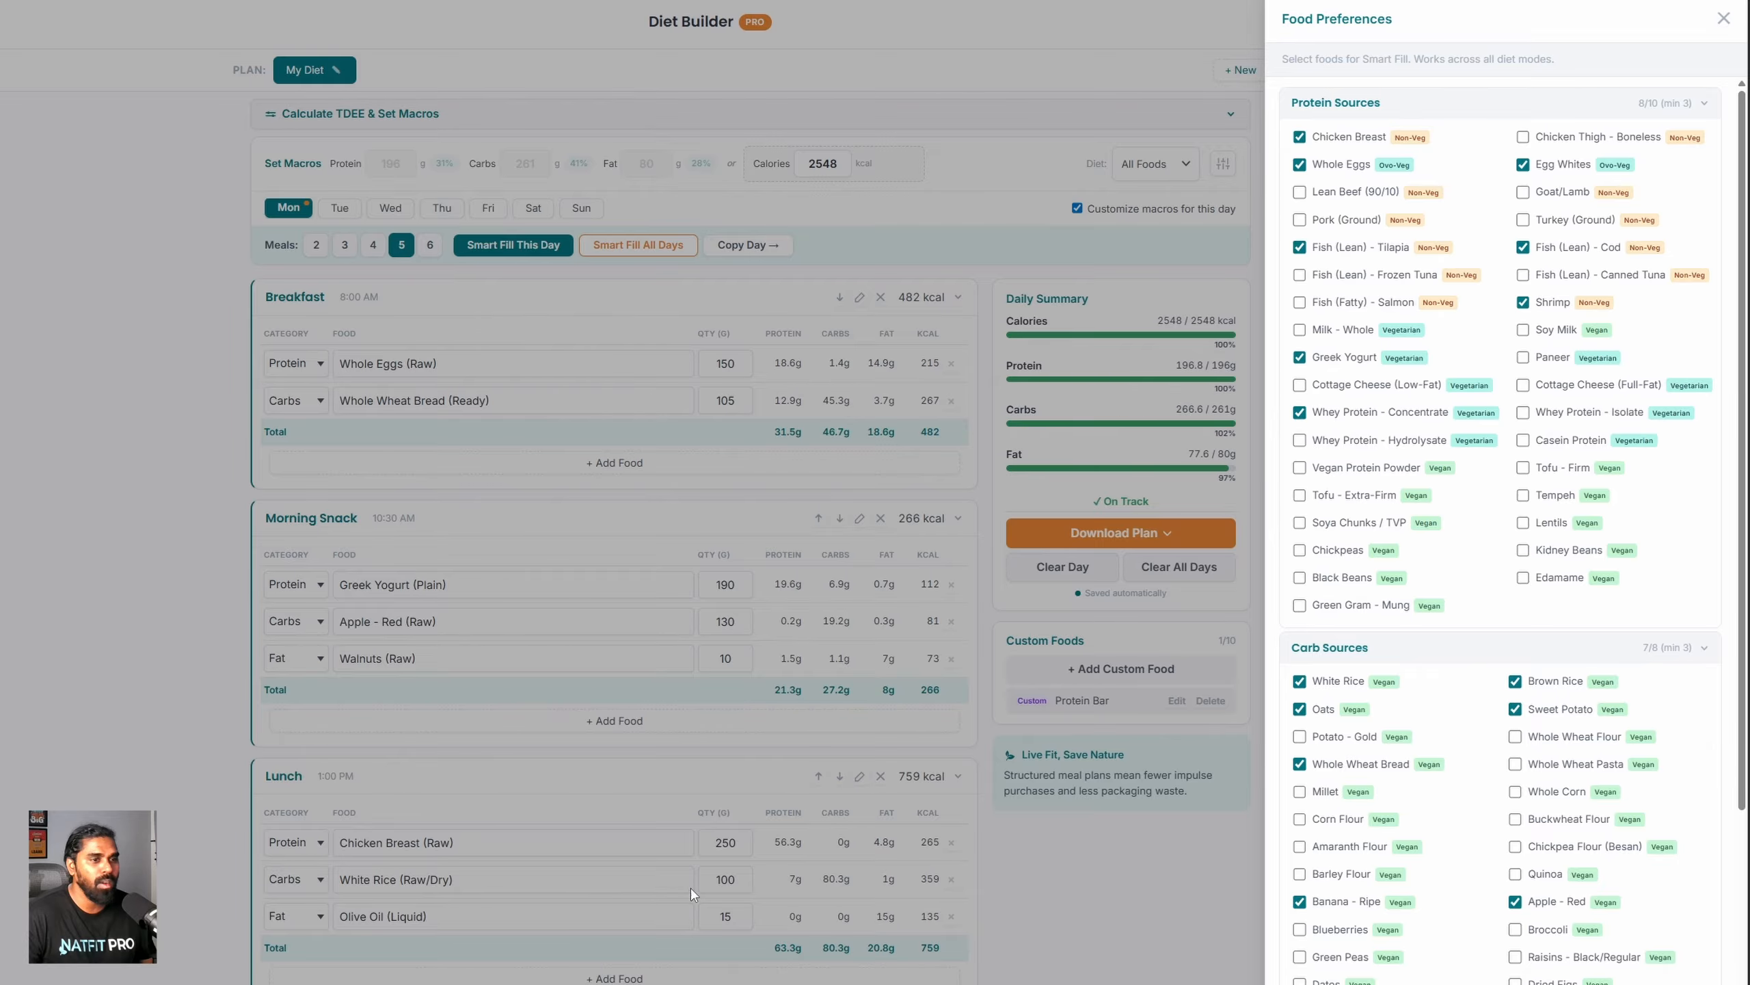
pyautogui.scroll(-5, 1585, 765)
pyautogui.scroll(-3, 618, 859)
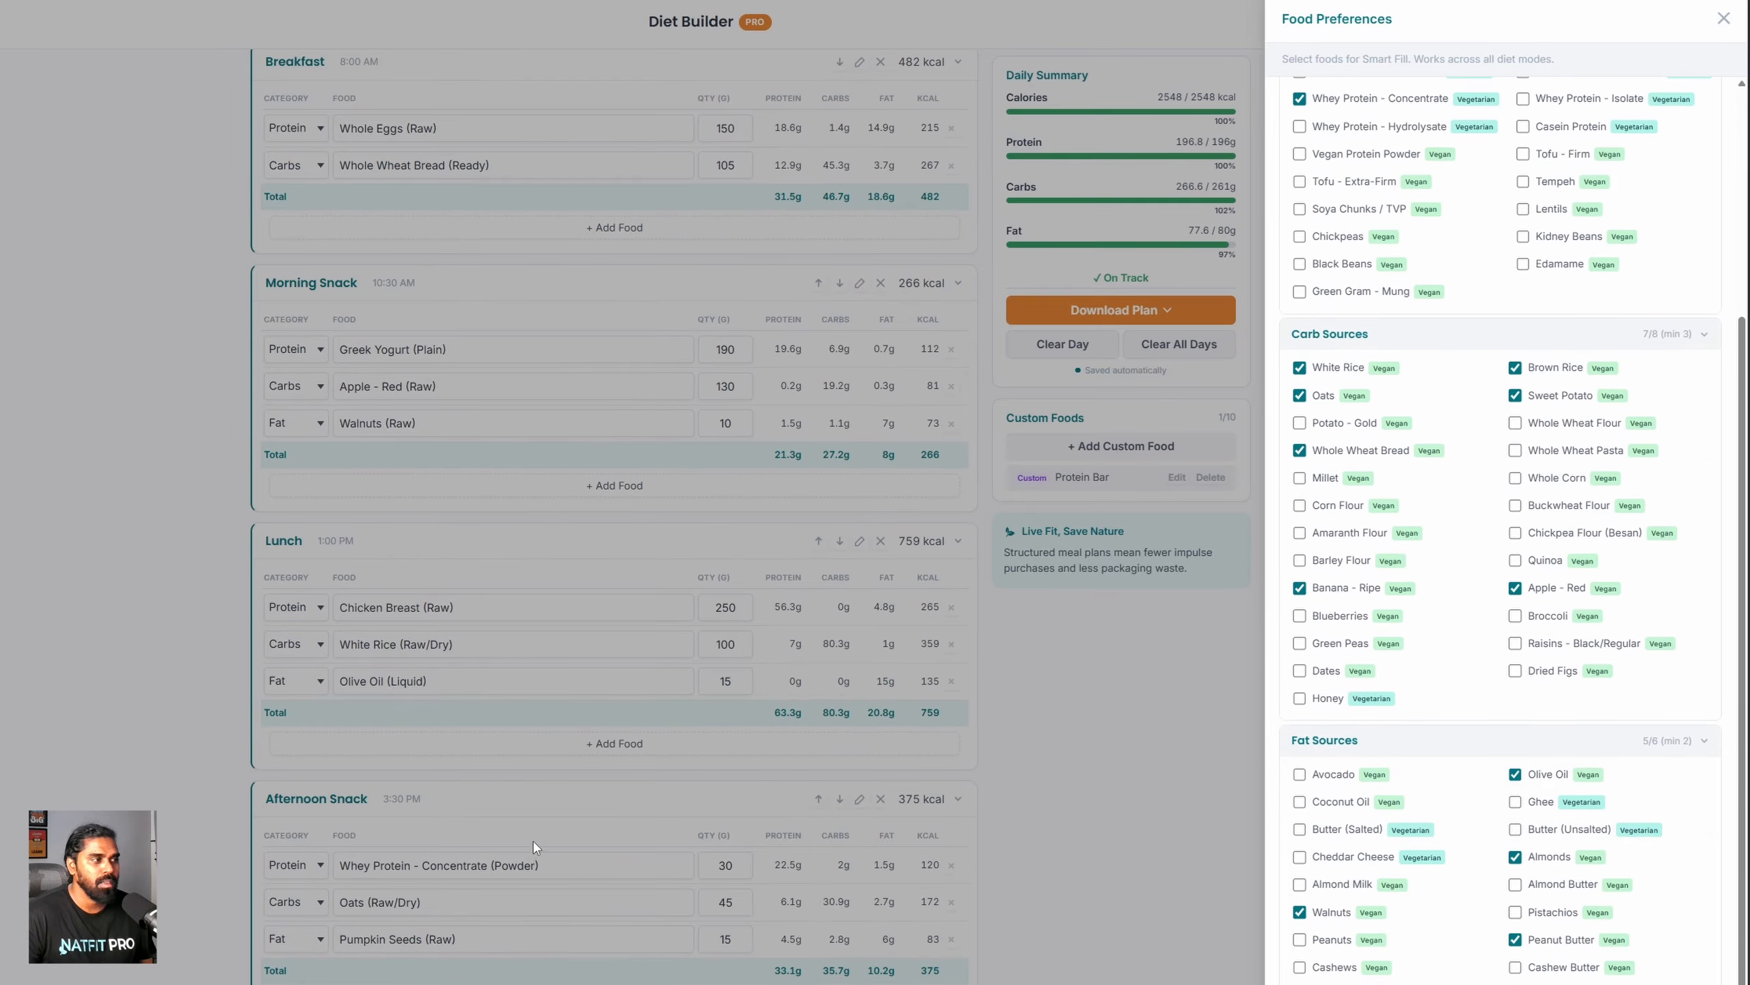
pyautogui.scroll(3, 1514, 541)
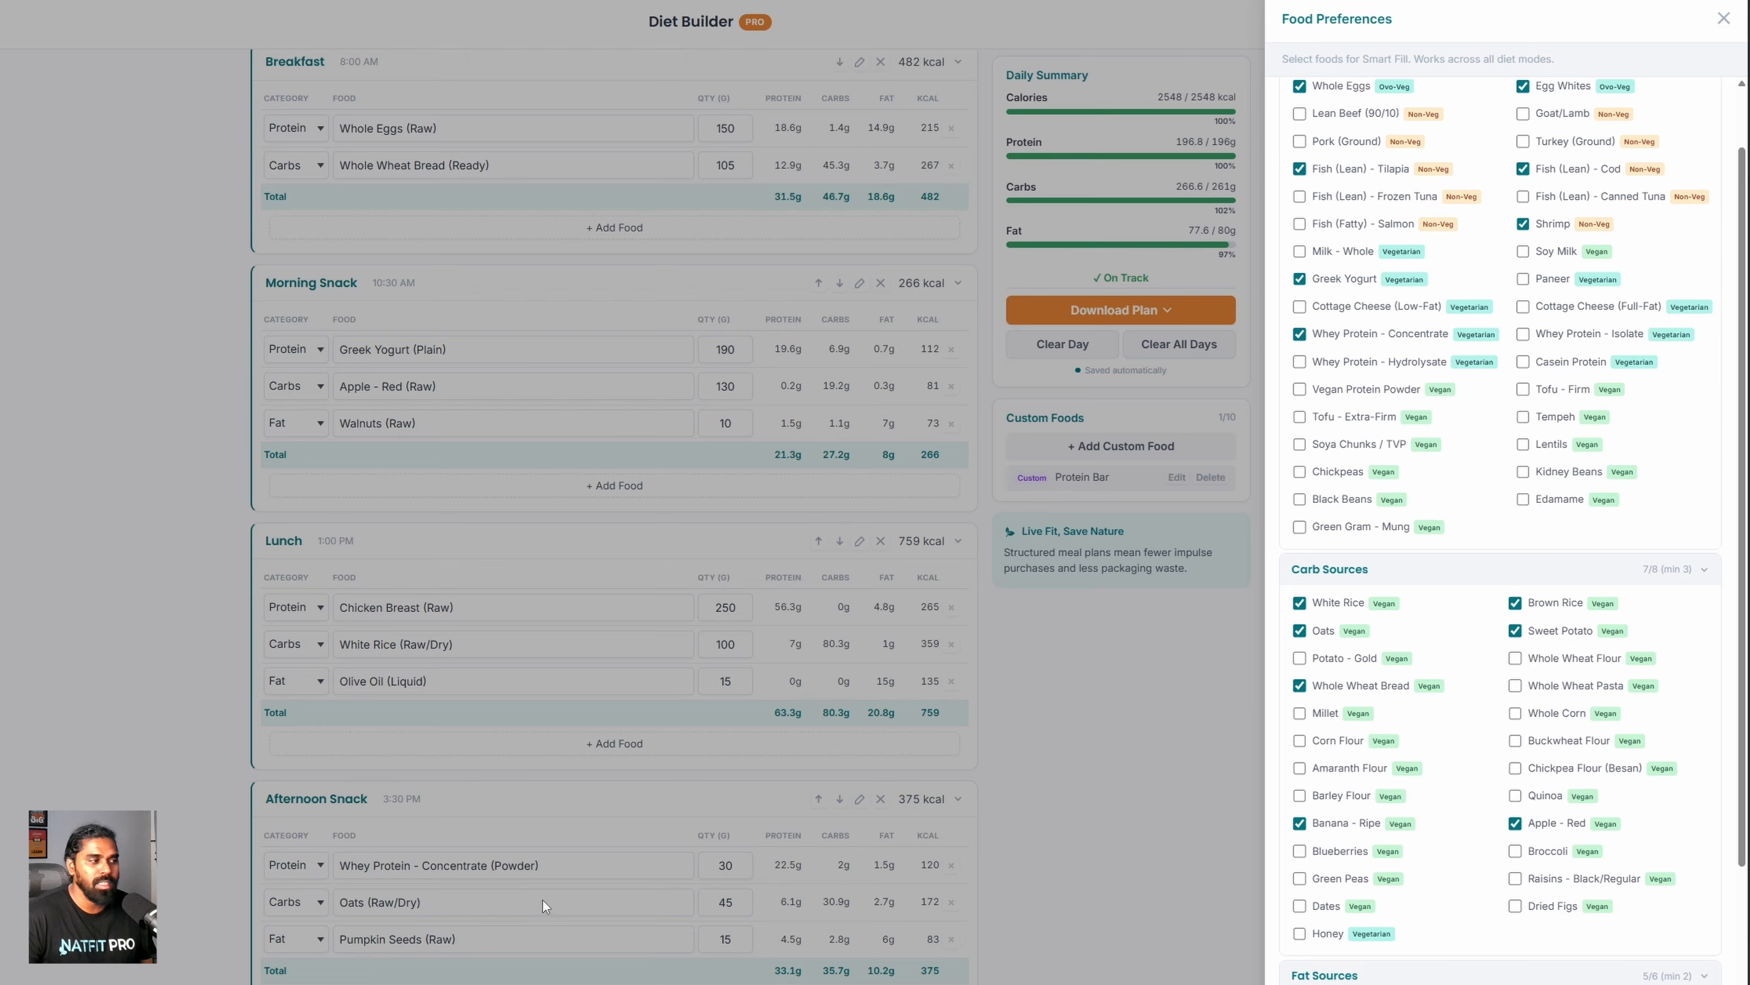
pyautogui.scroll(-3, 542, 899)
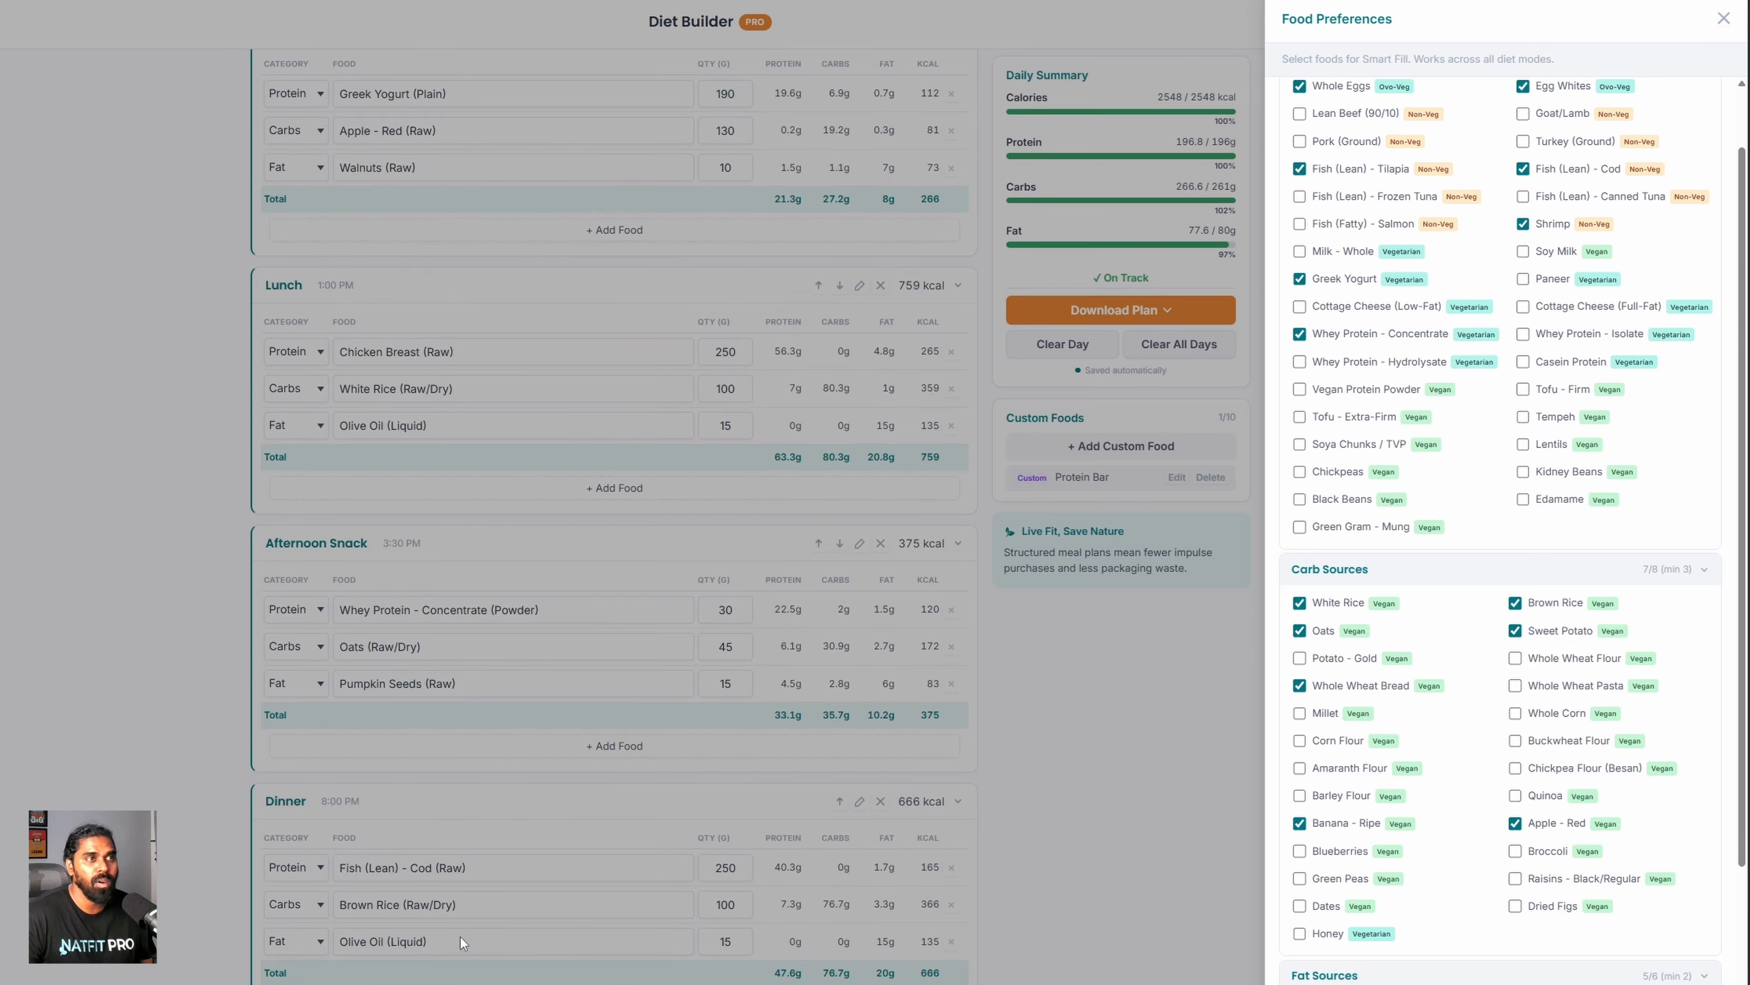
pyautogui.scroll(6, 517, 684)
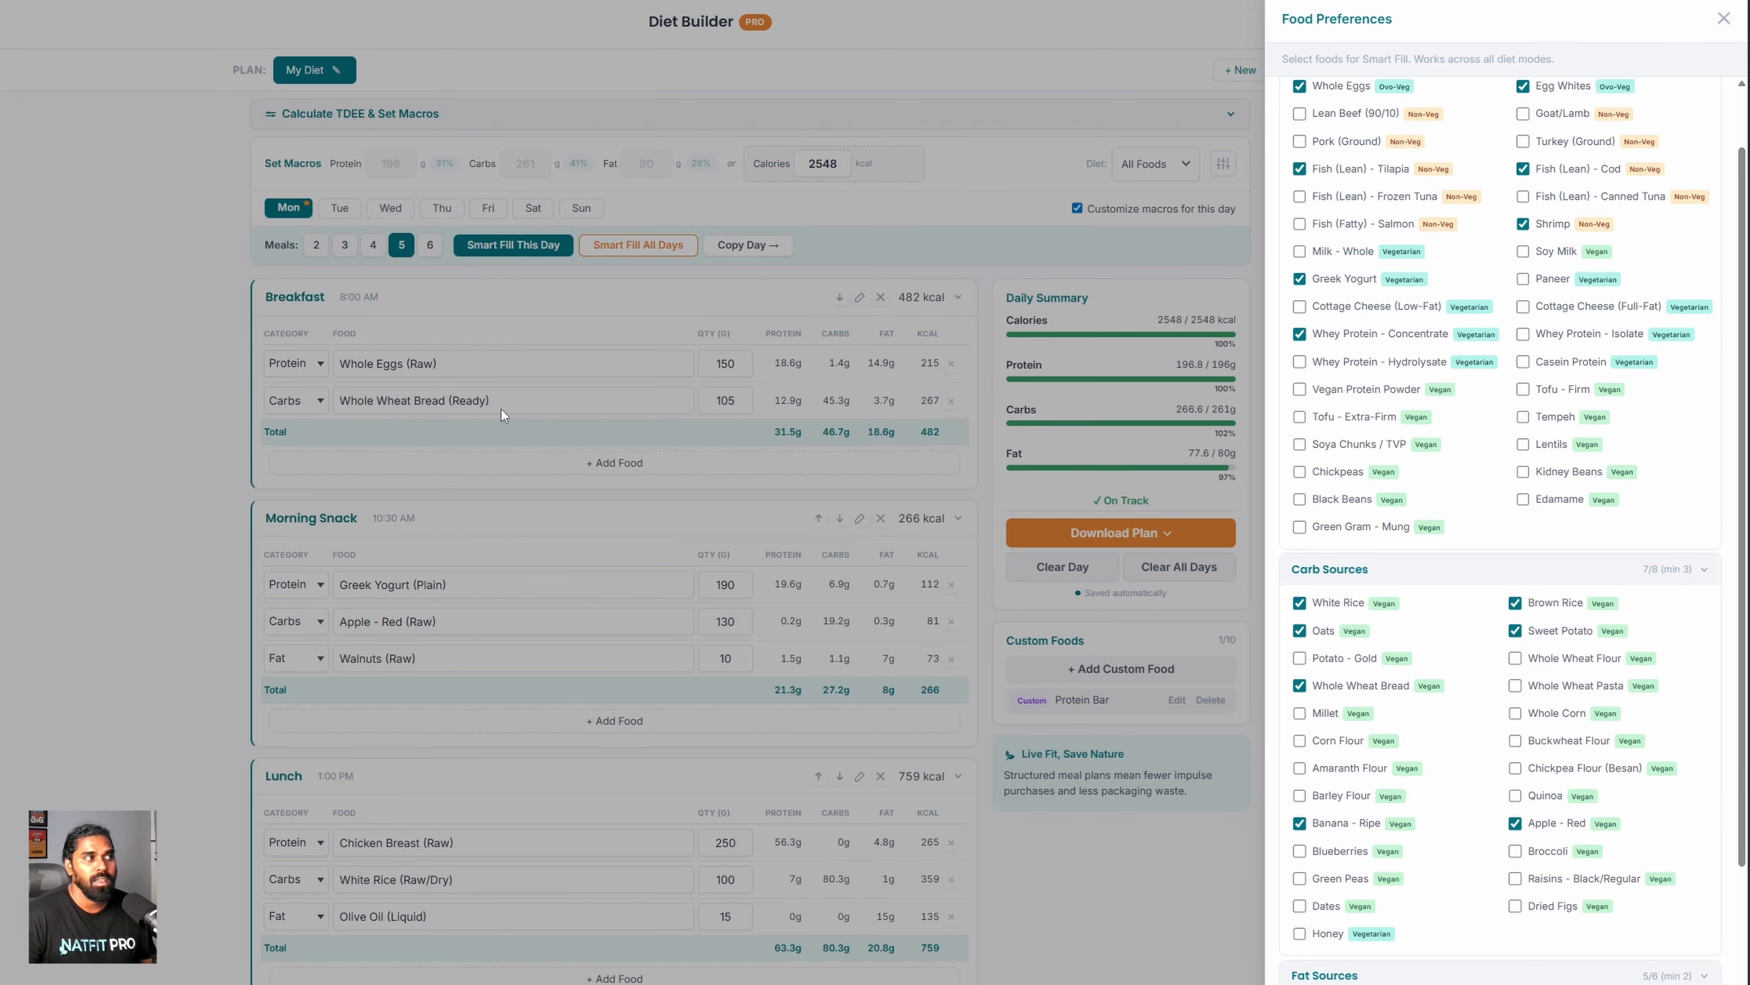
pyautogui.scroll(2, 1355, 448)
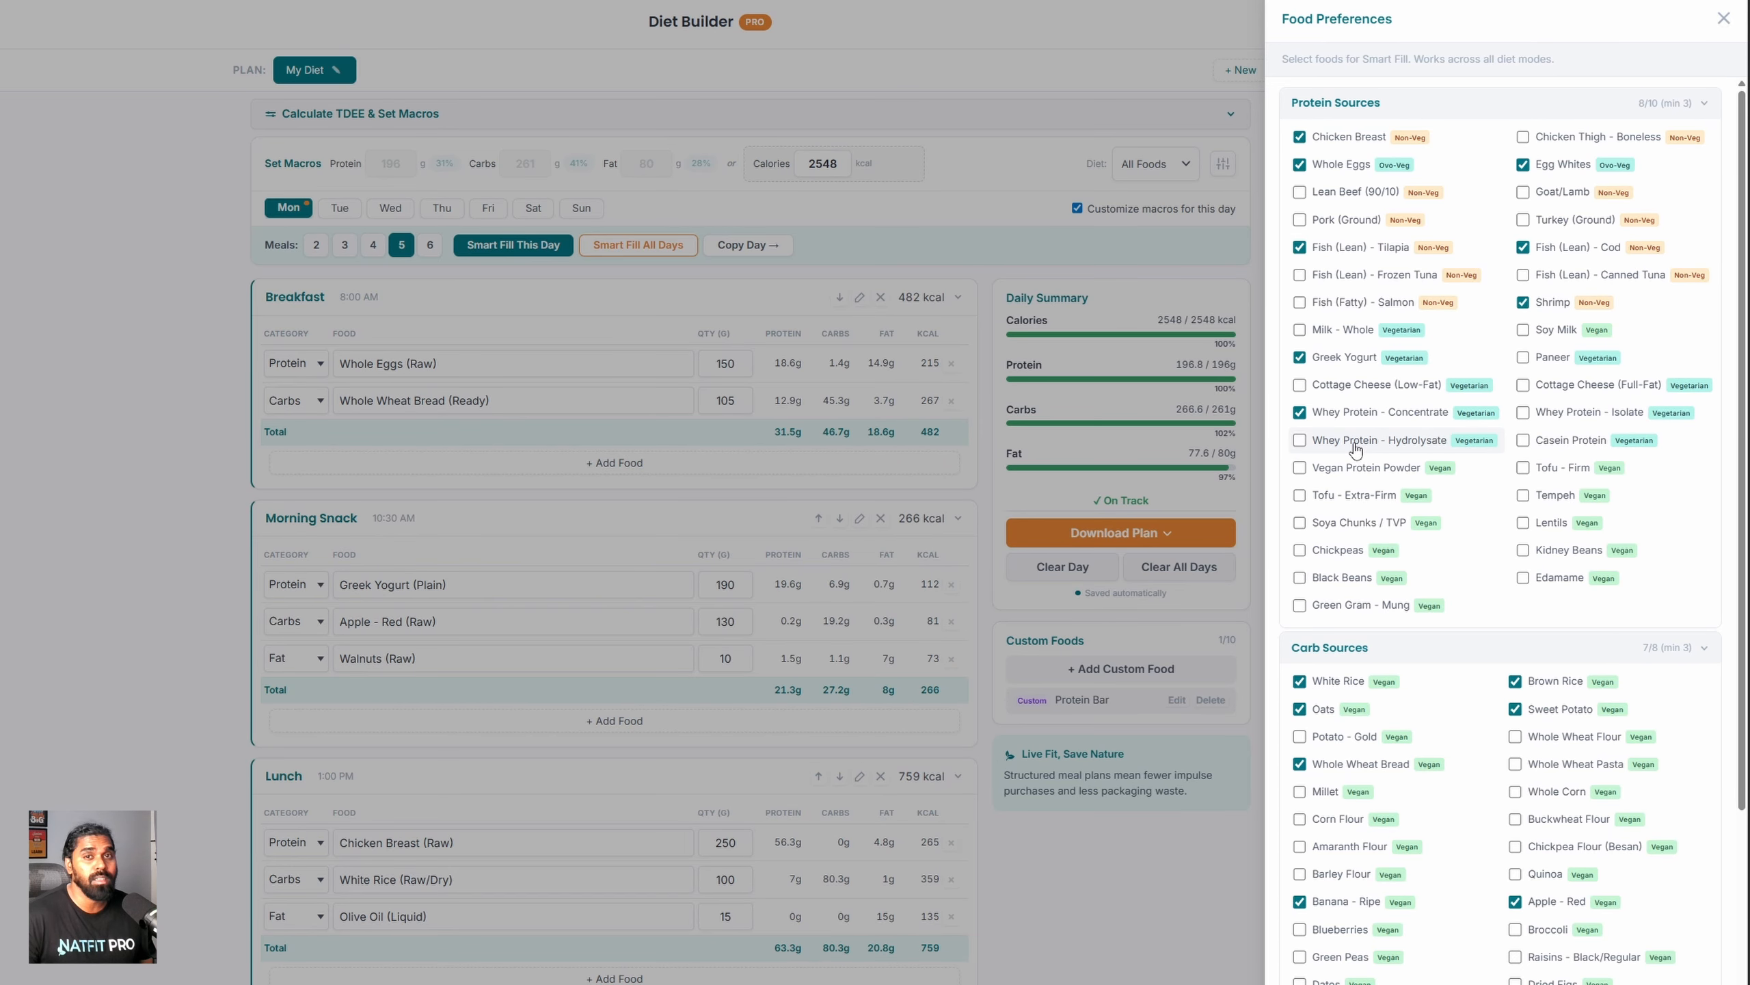
pyautogui.click(1723, 18)
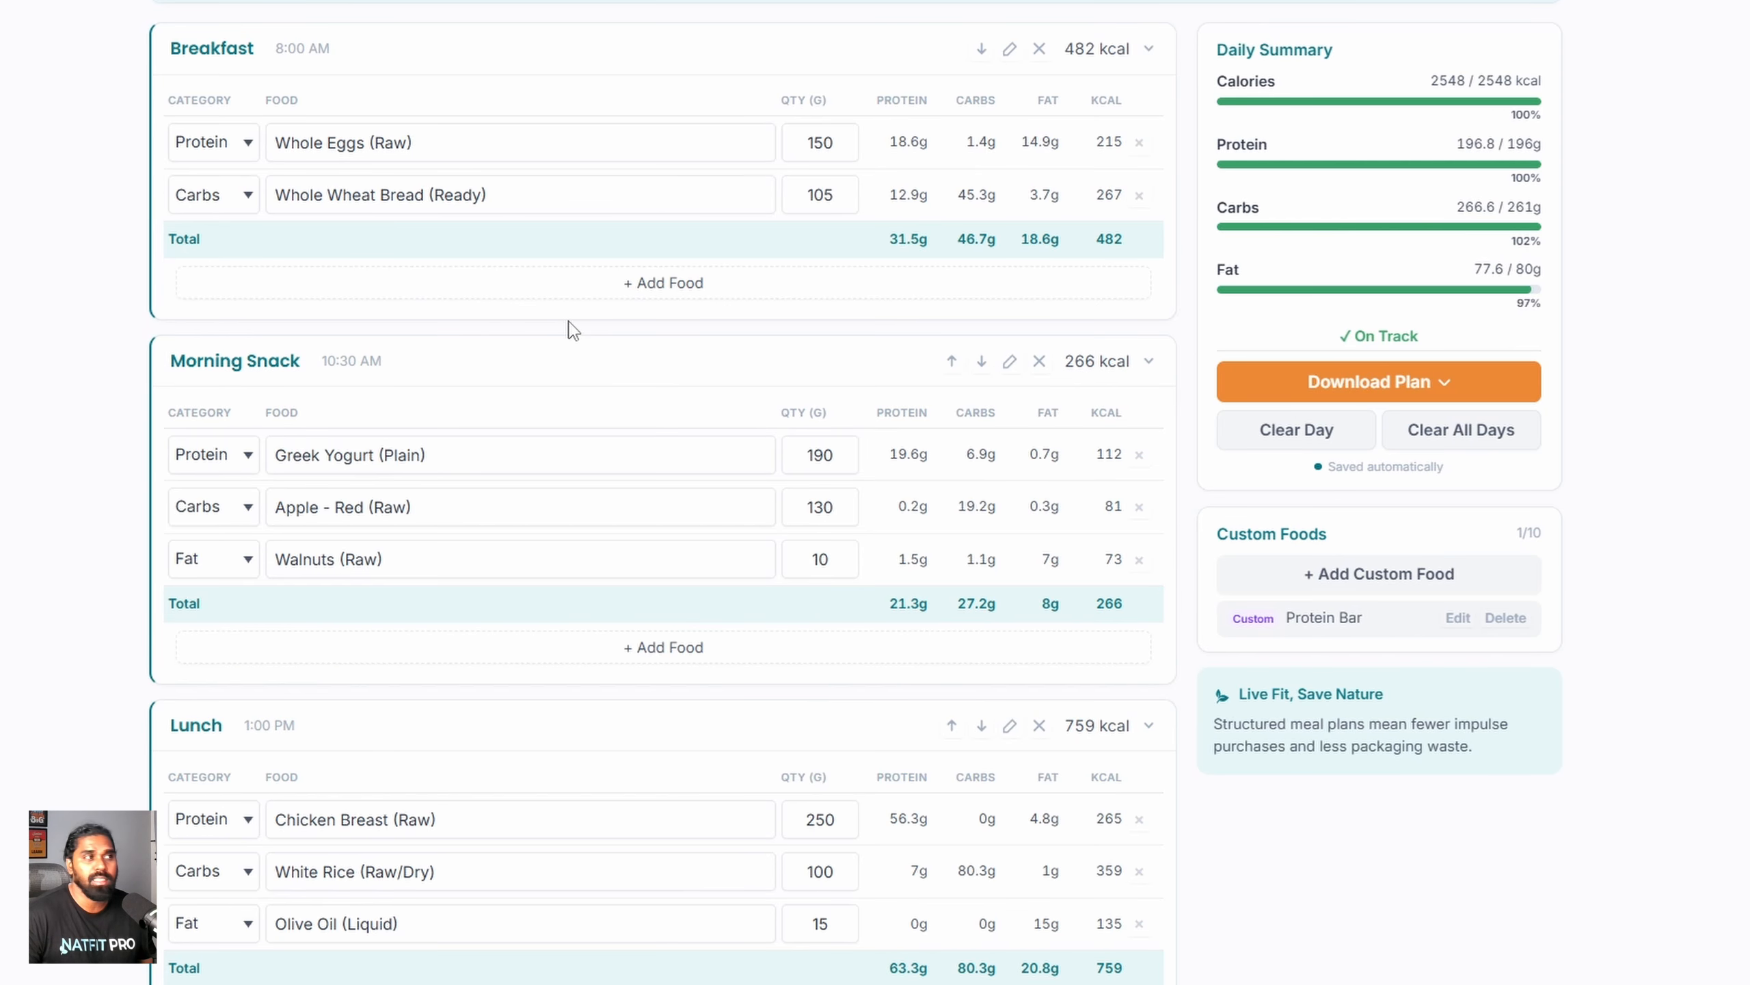
# Step: Set the Whole Wheat Bread (Ready) quantity in Monday's Breakfast to 100 g and add an empty food row
pyautogui.doubleClick(825, 193)
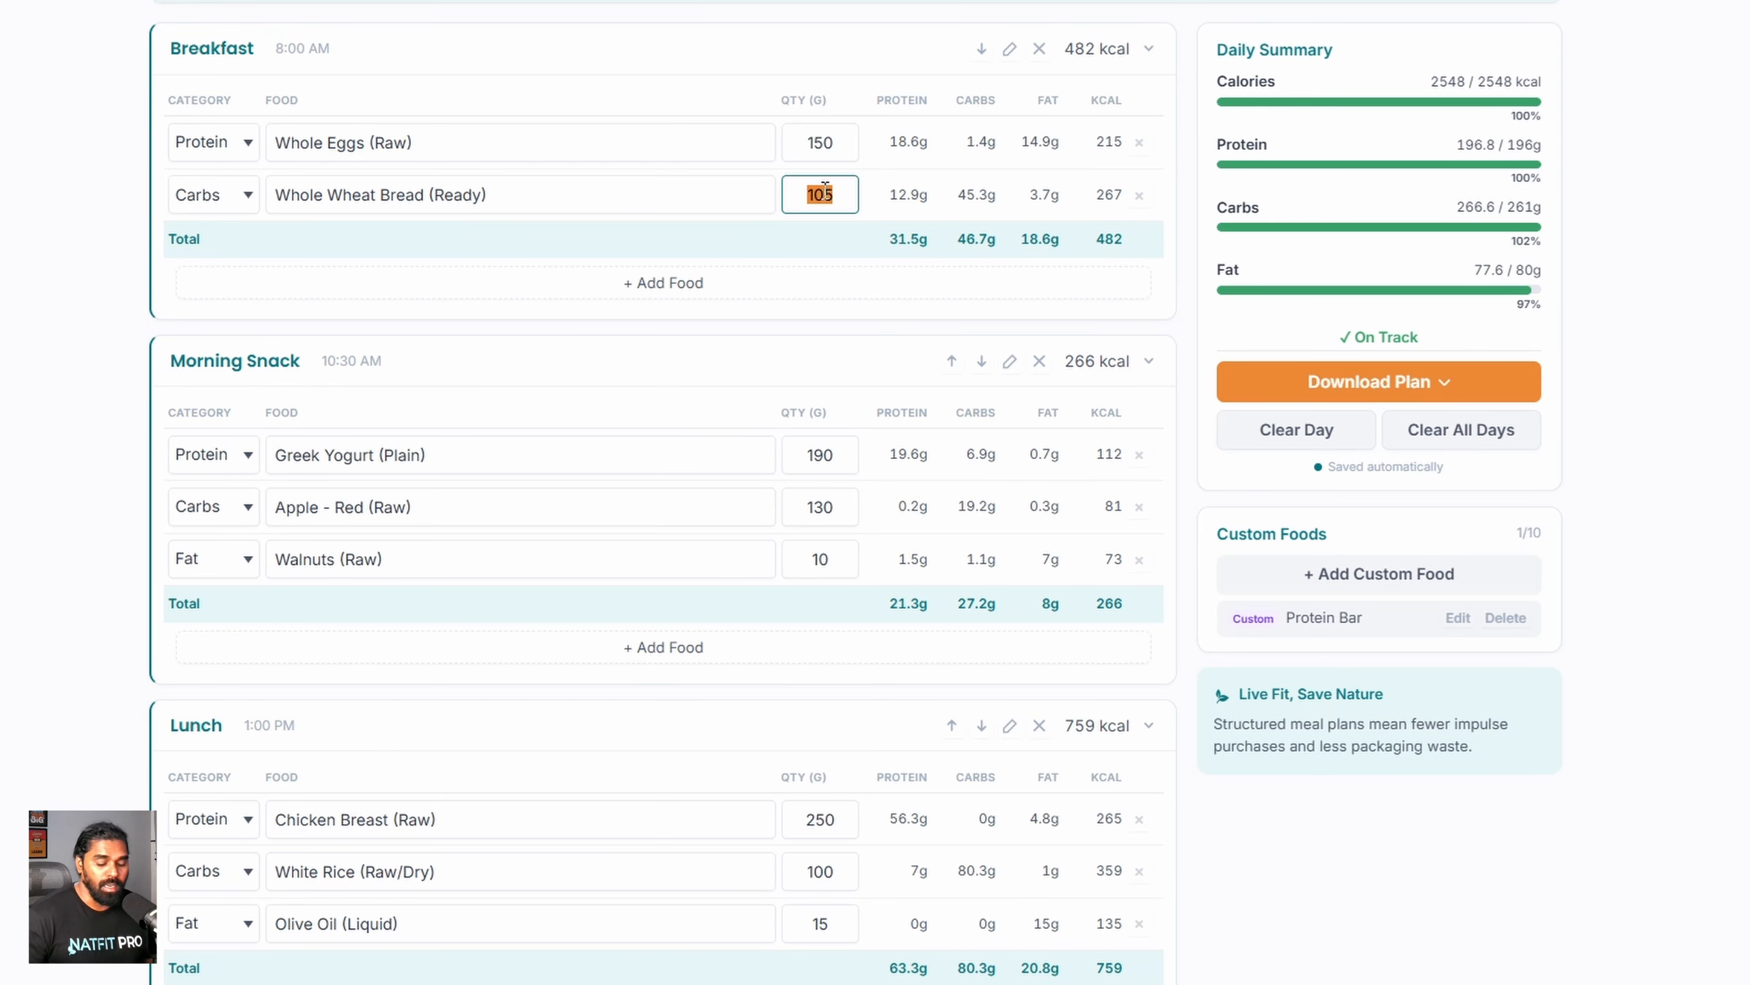
pyautogui.write('100')
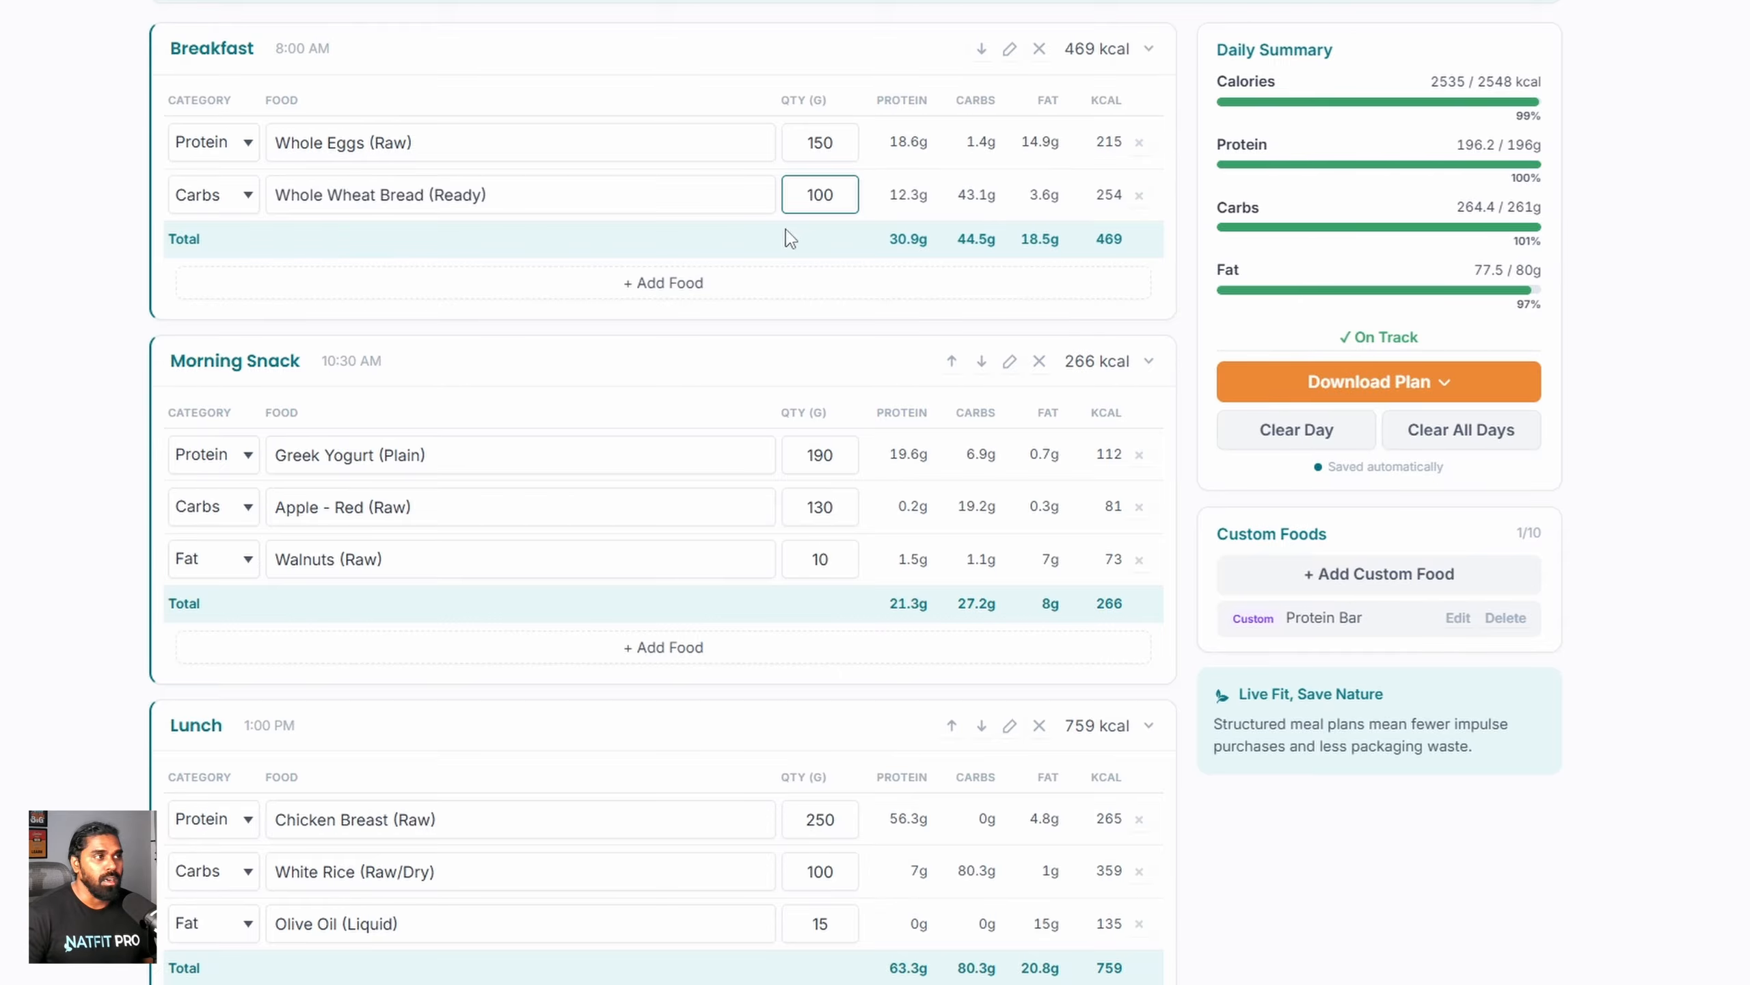
pyautogui.click(713, 296)
# Step: Delete Whole Wheat Bread (Ready) from Monday's Breakfast and add Oats (Raw/Dry) as a Carbs food
pyautogui.click(1139, 196)
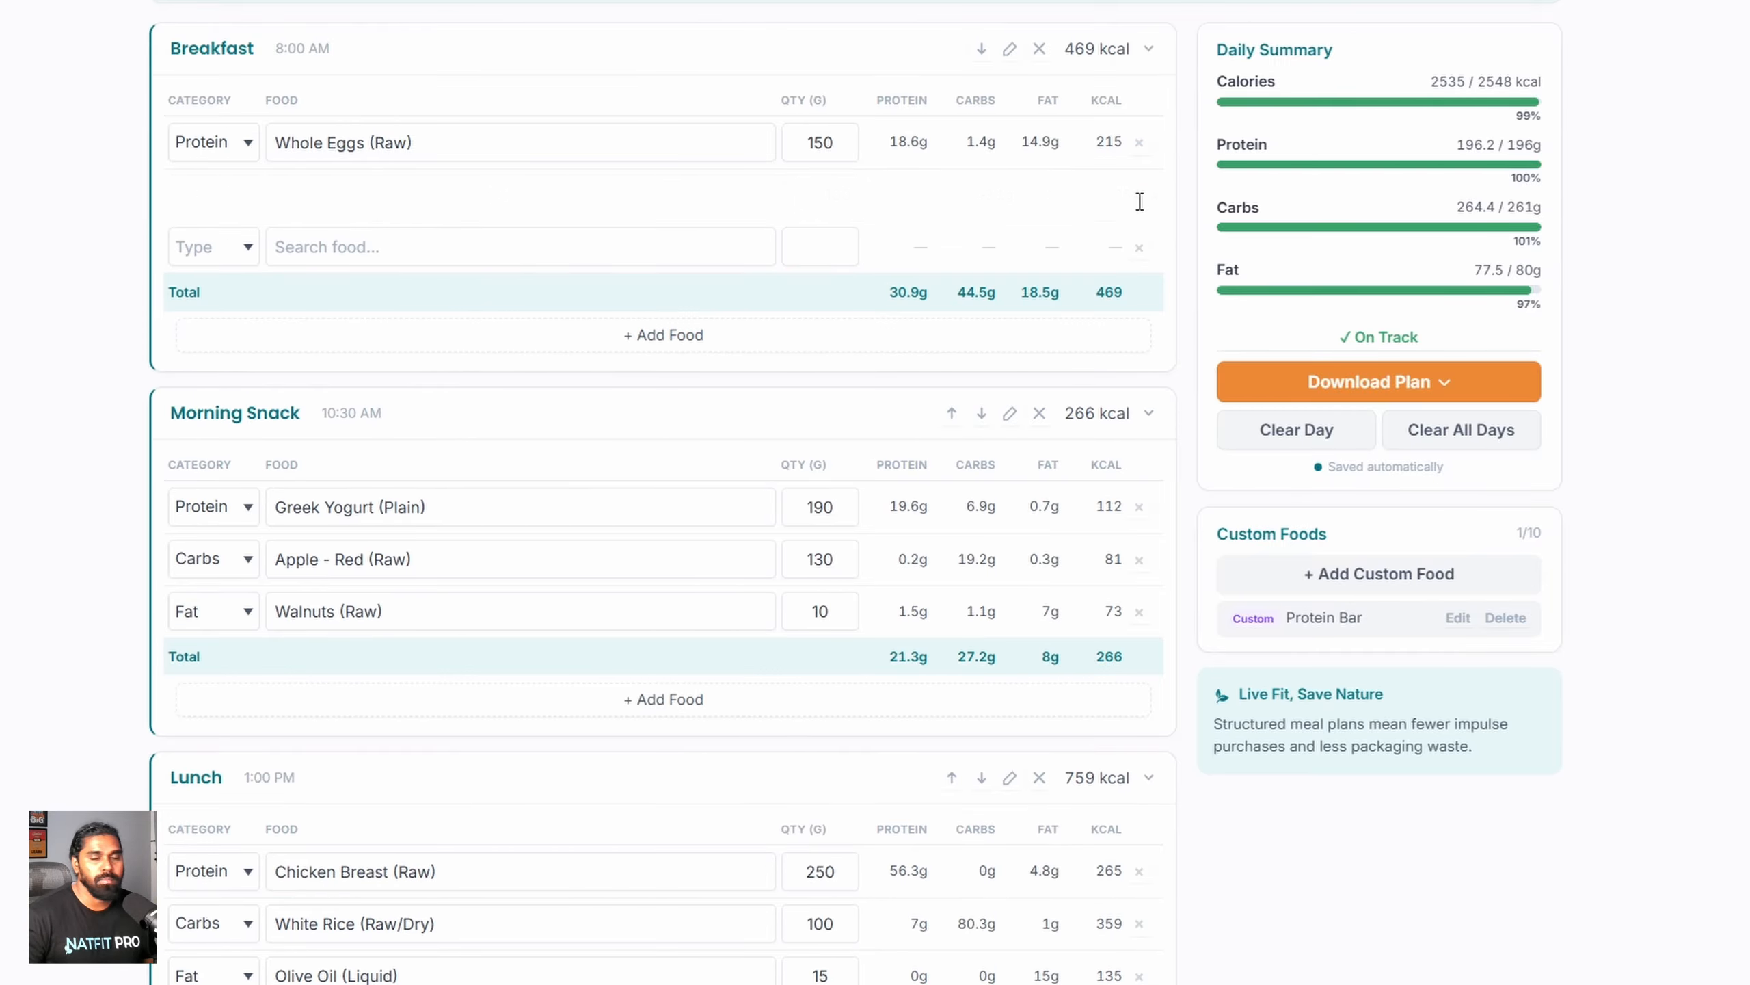
pyautogui.click(207, 194)
pyautogui.click(207, 281)
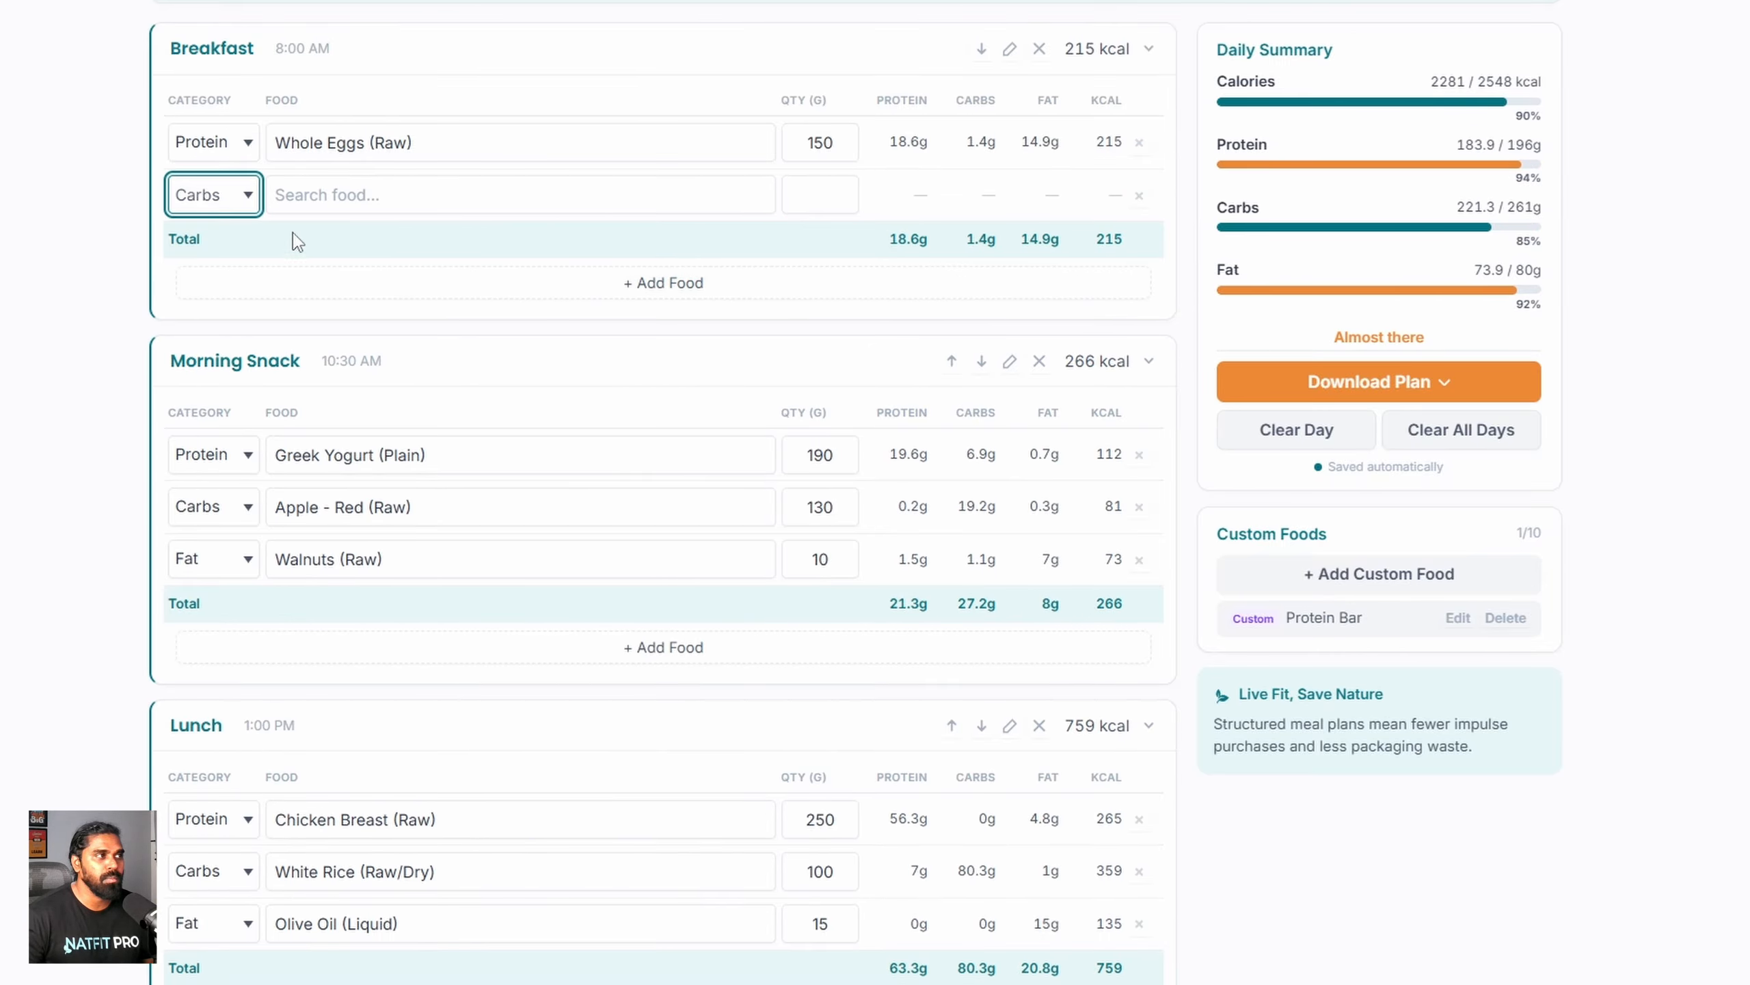
pyautogui.click(343, 193)
pyautogui.click(351, 322)
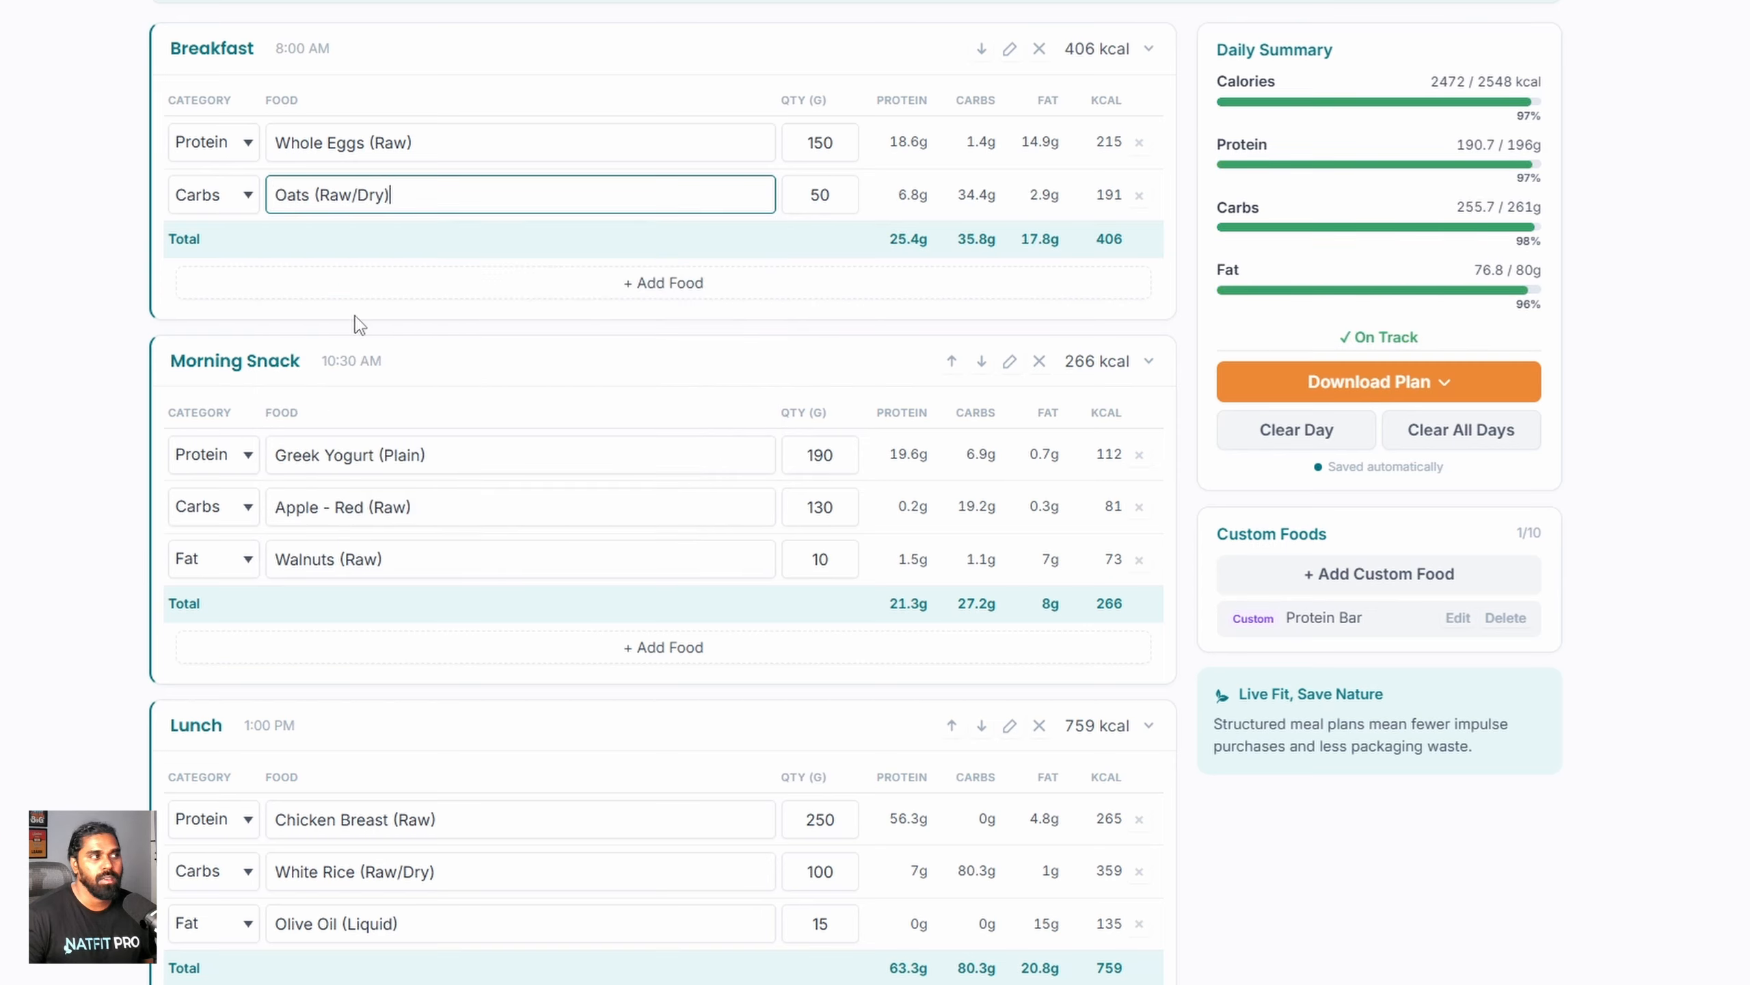
# Step: Try a 100 g quantity for the Breakfast oats, then set it back to 50 g
pyautogui.click(833, 203)
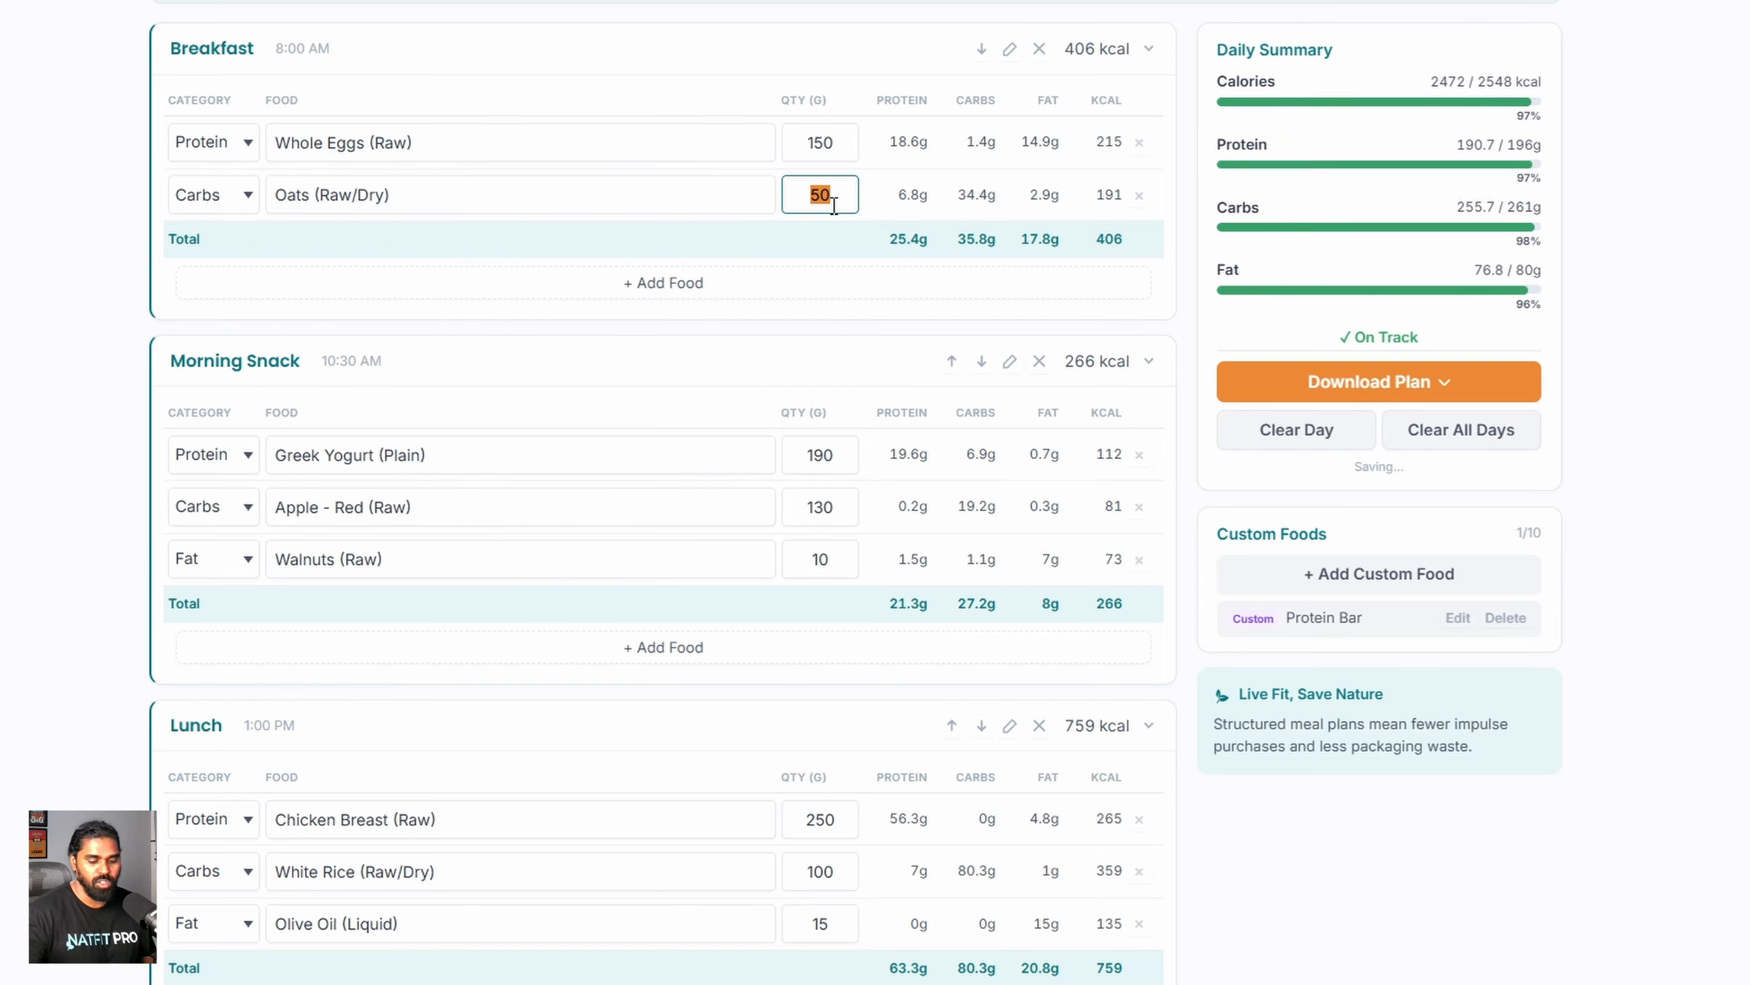
pyautogui.write('100')
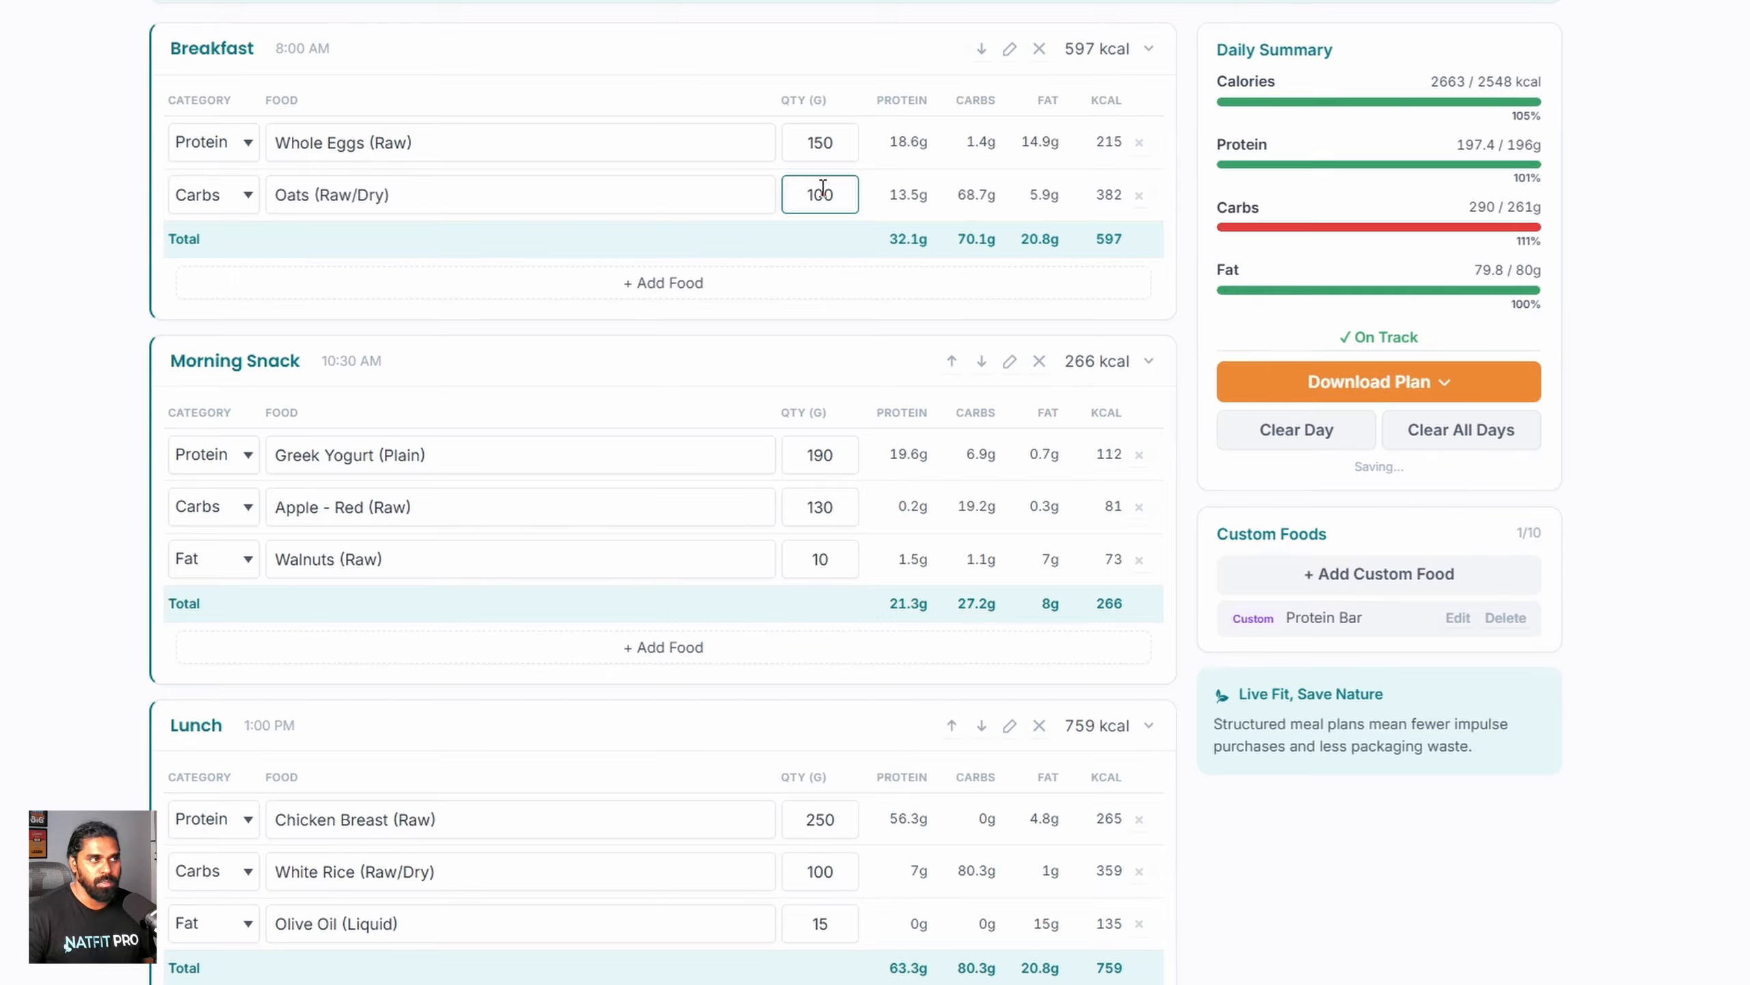
pyautogui.press('BackSpace')
pyautogui.press('BackSpace')
pyautogui.press('BackSpace')
pyautogui.write('50')
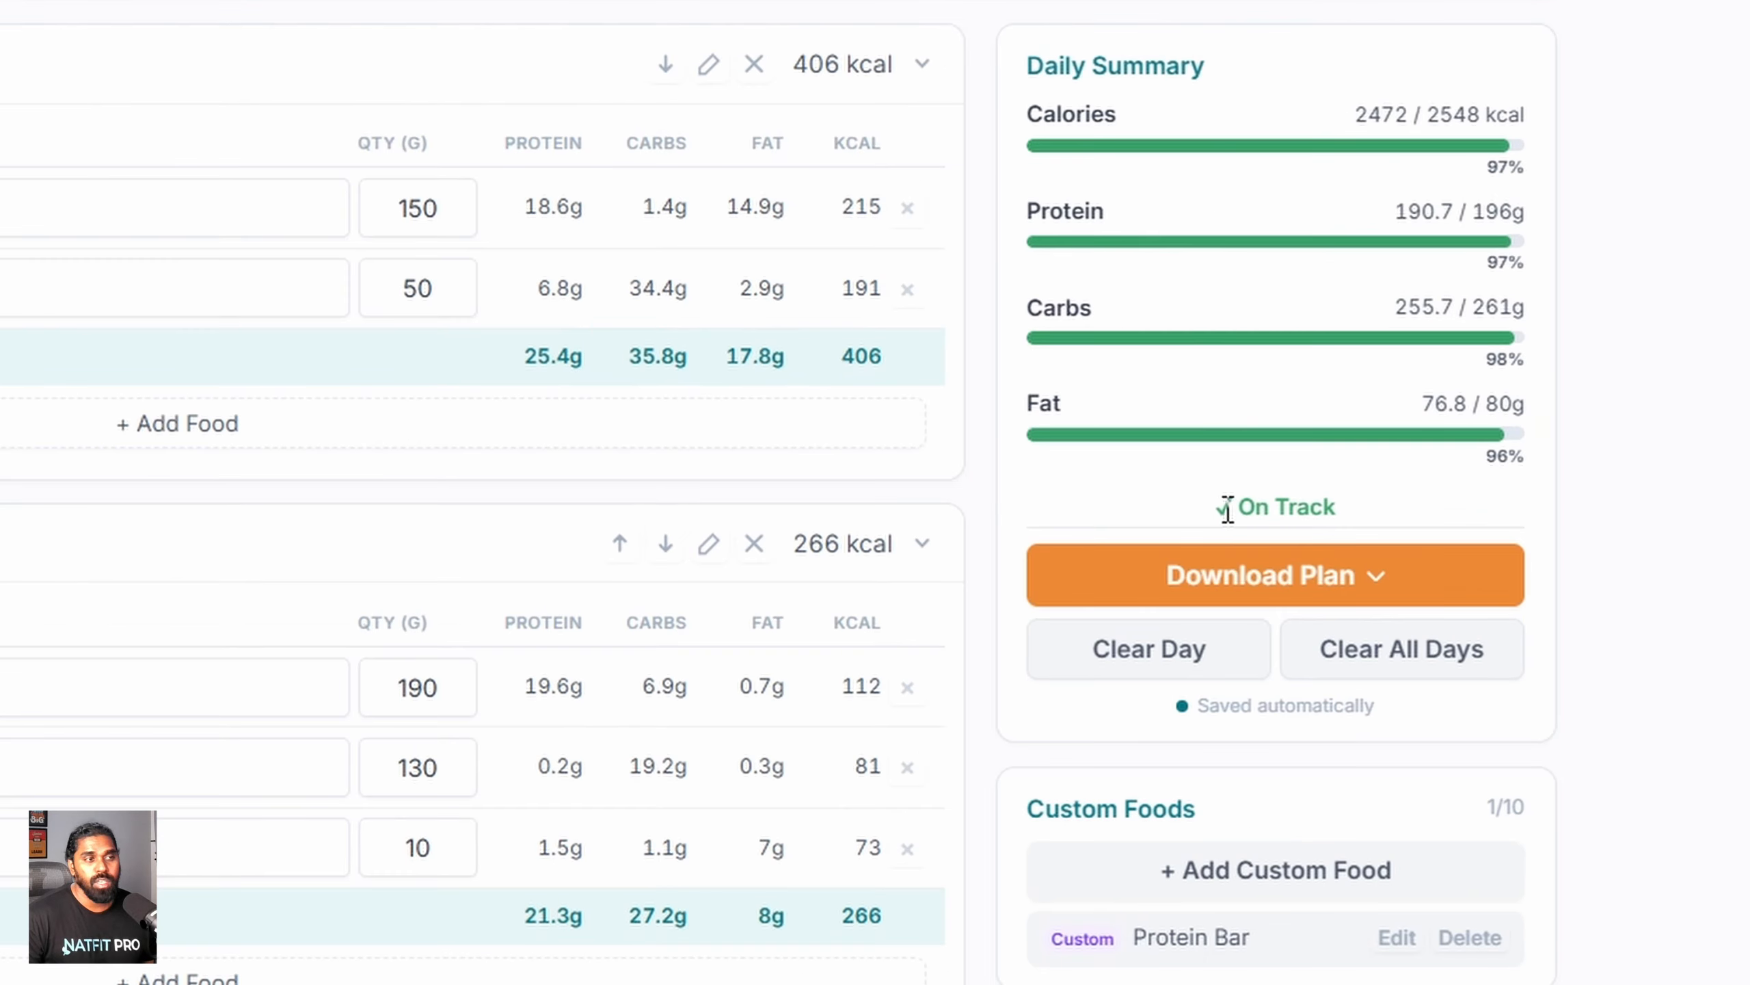
# Step: Review Monday's calories, protein, carbs and fat against their targets in the Daily Summary, highlighting each figure
pyautogui.moveTo(1343, 336); pyautogui.dragTo(1436, 333)
pyautogui.moveTo(1309, 114); pyautogui.dragTo(1508, 114)
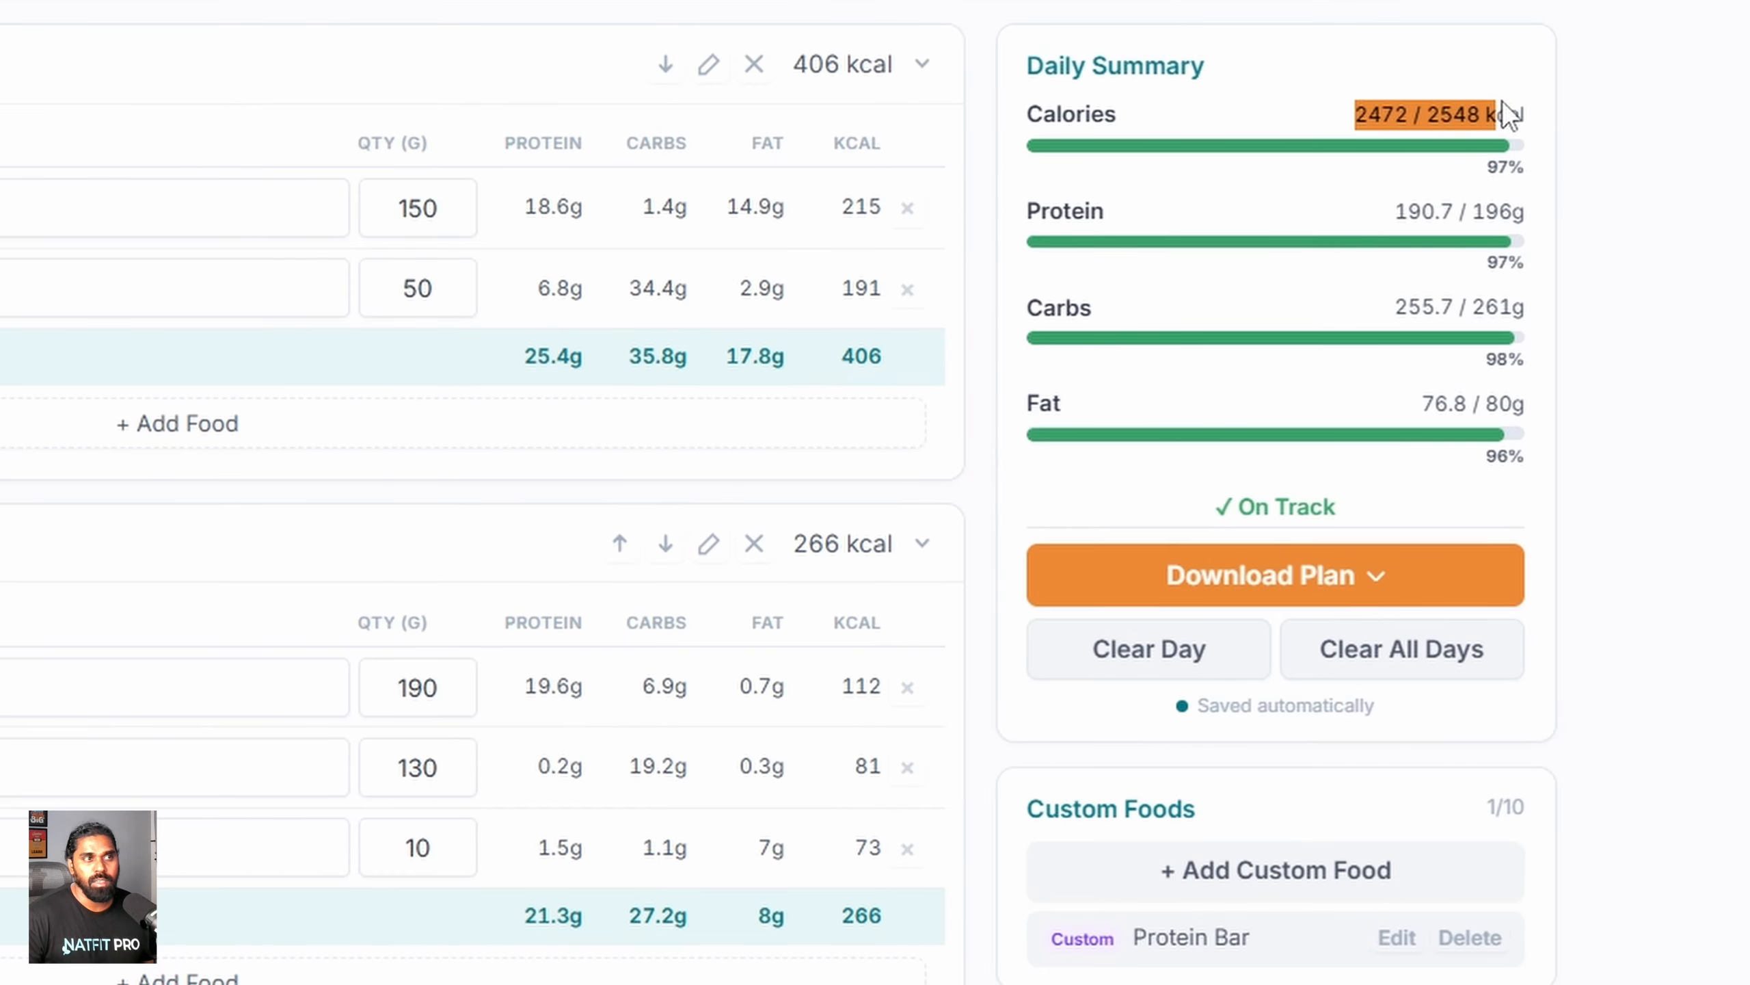
pyautogui.moveTo(1393, 212); pyautogui.dragTo(1527, 225)
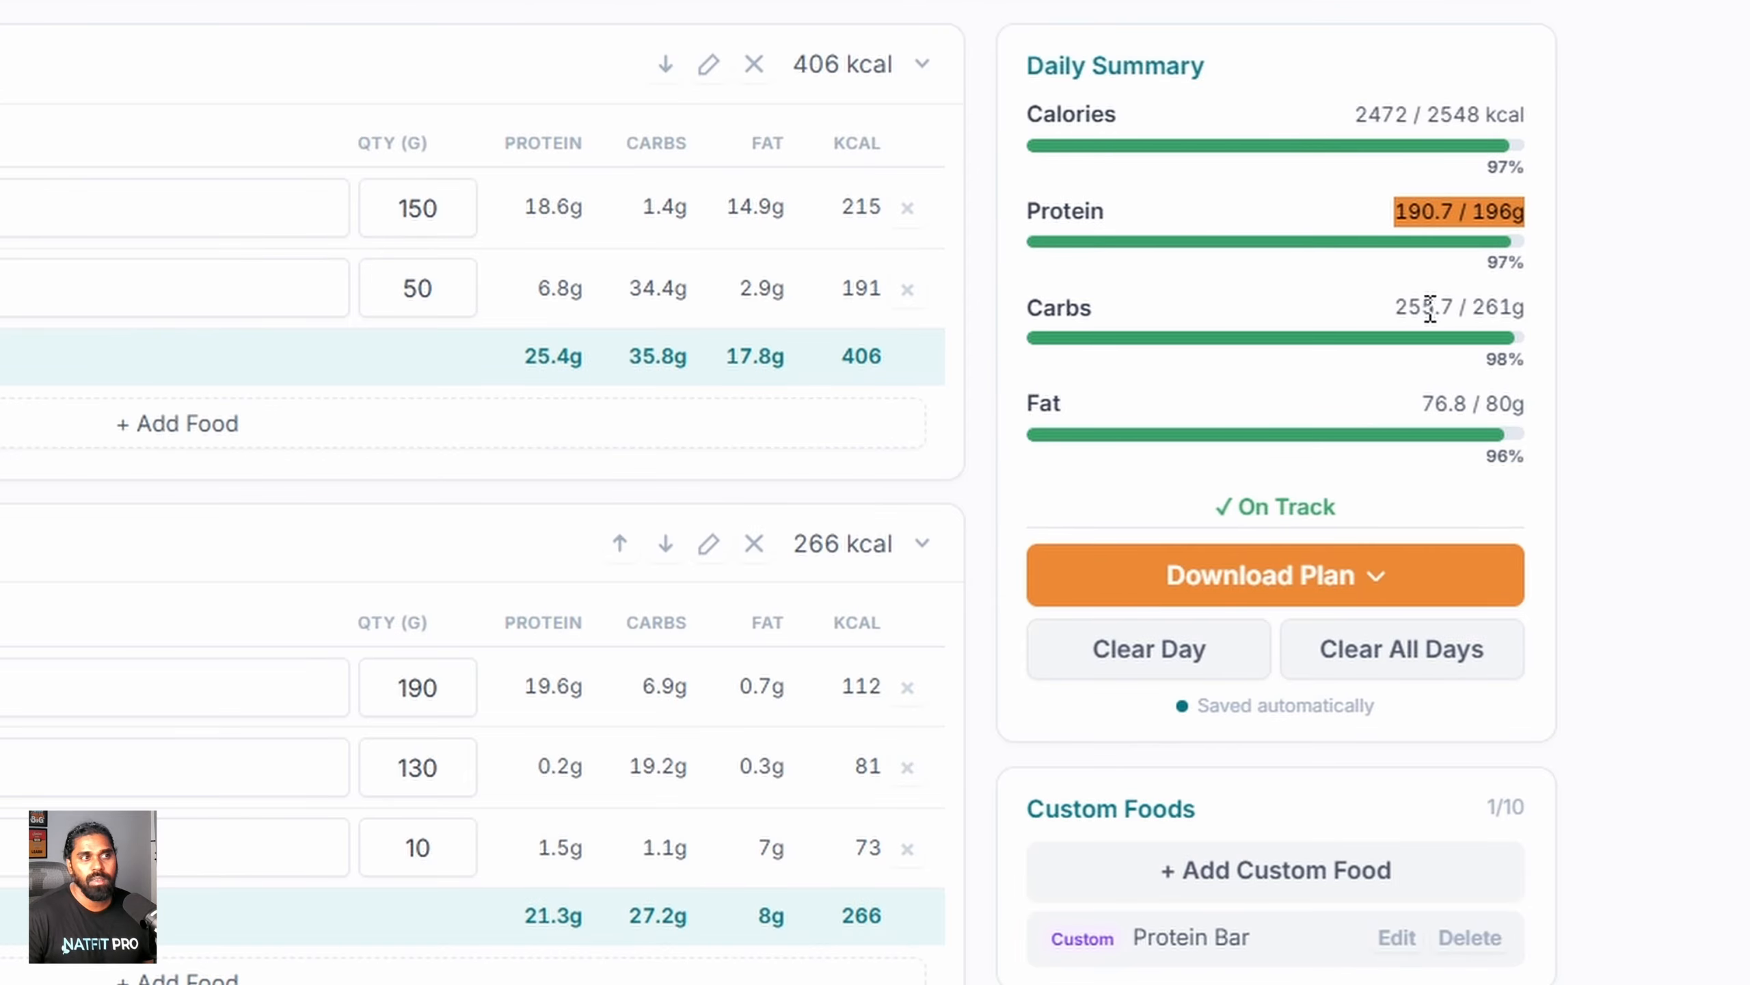
pyautogui.moveTo(1393, 307); pyautogui.dragTo(1525, 307)
pyautogui.moveTo(1414, 407); pyautogui.dragTo(1527, 413)
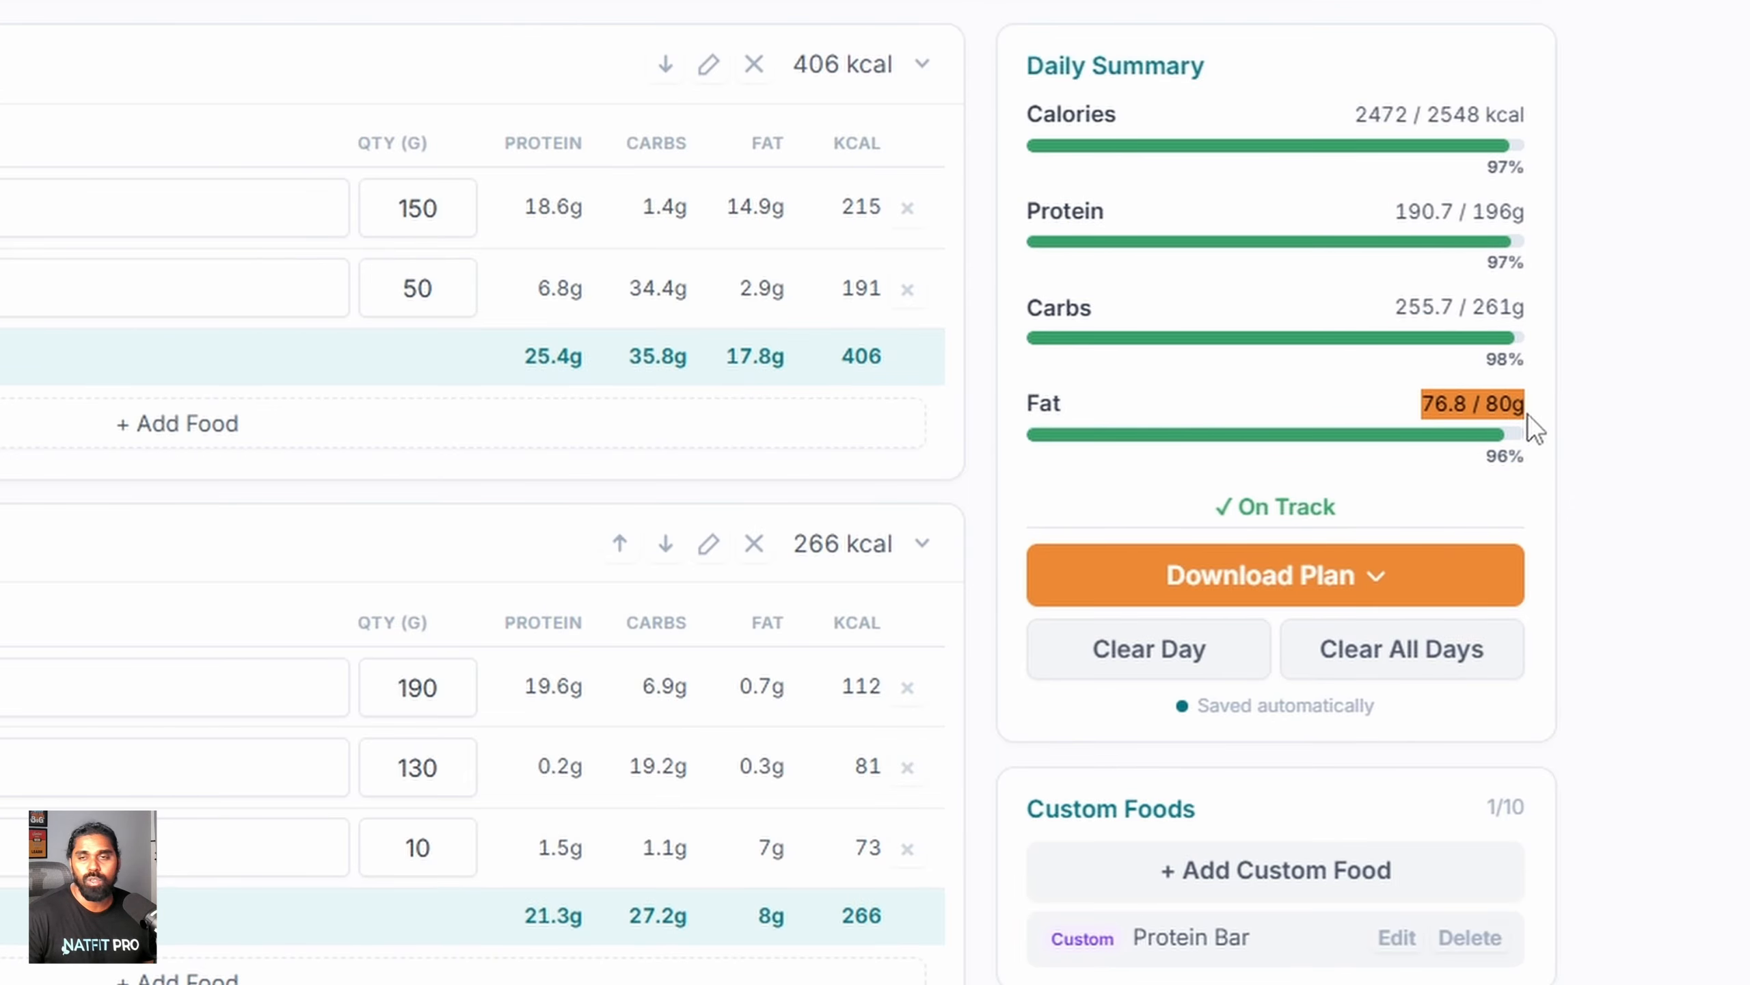
# Step: Set Tuesday's plan to 3 meals and generate that day's foods with Smart Fill
pyautogui.click(388, 102)
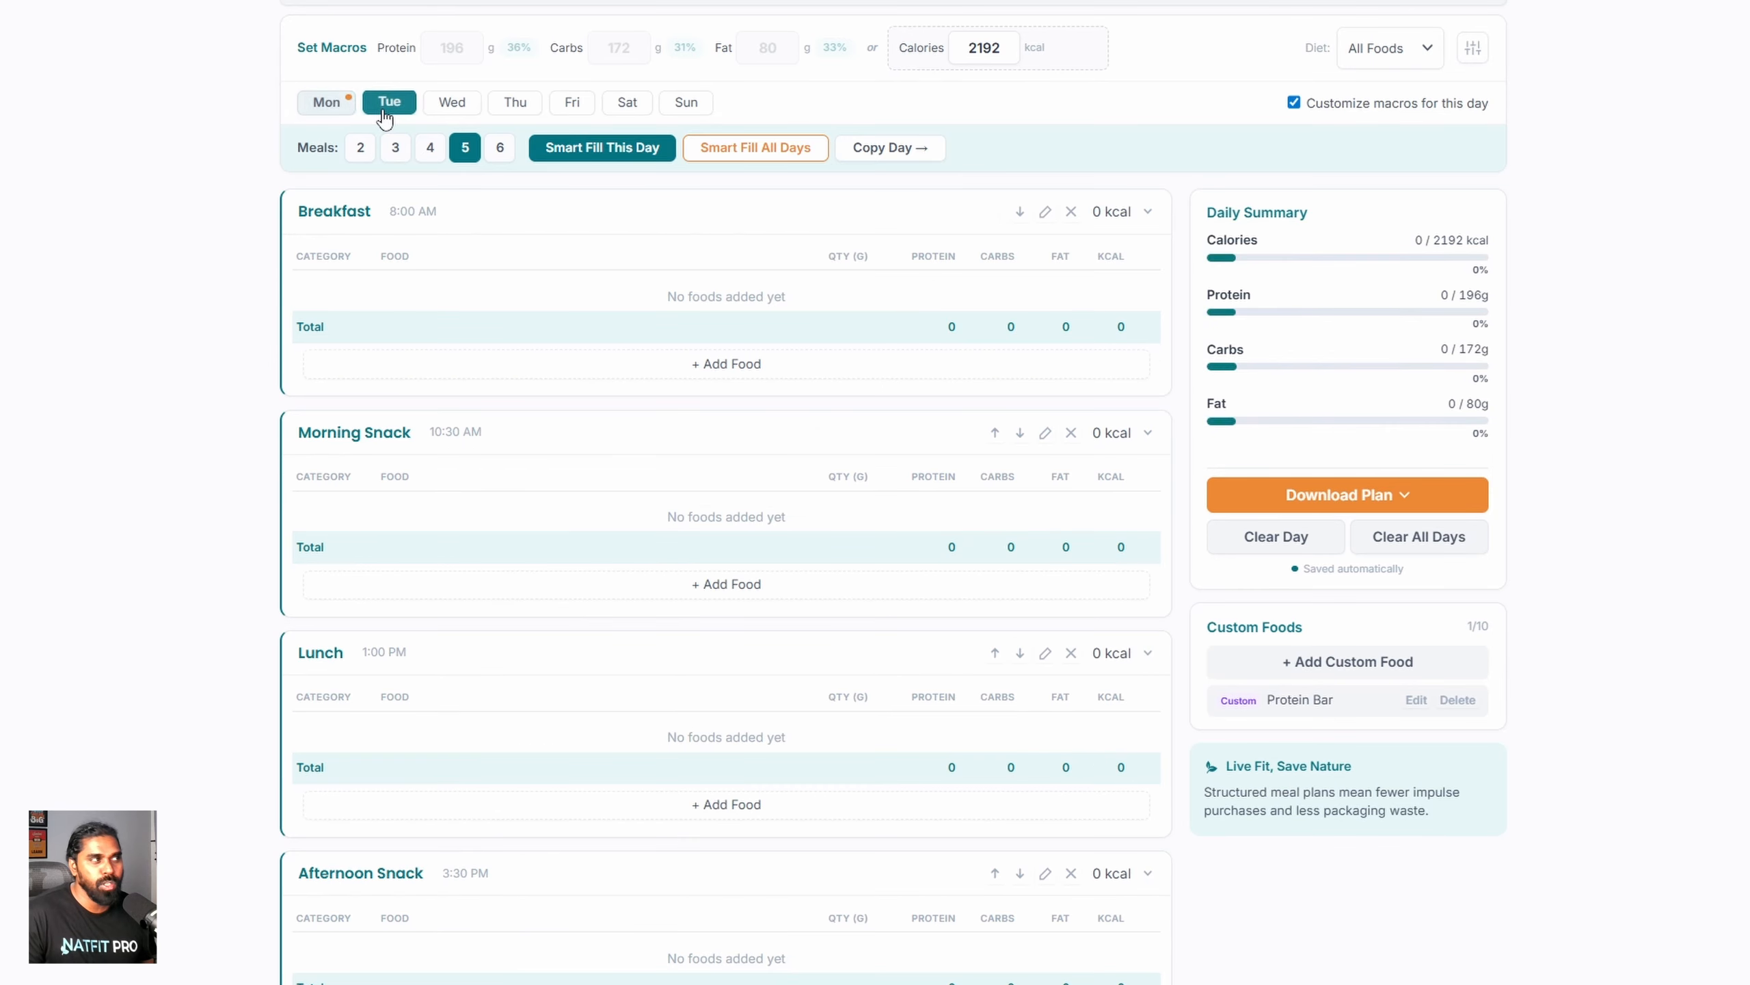
pyautogui.click(400, 152)
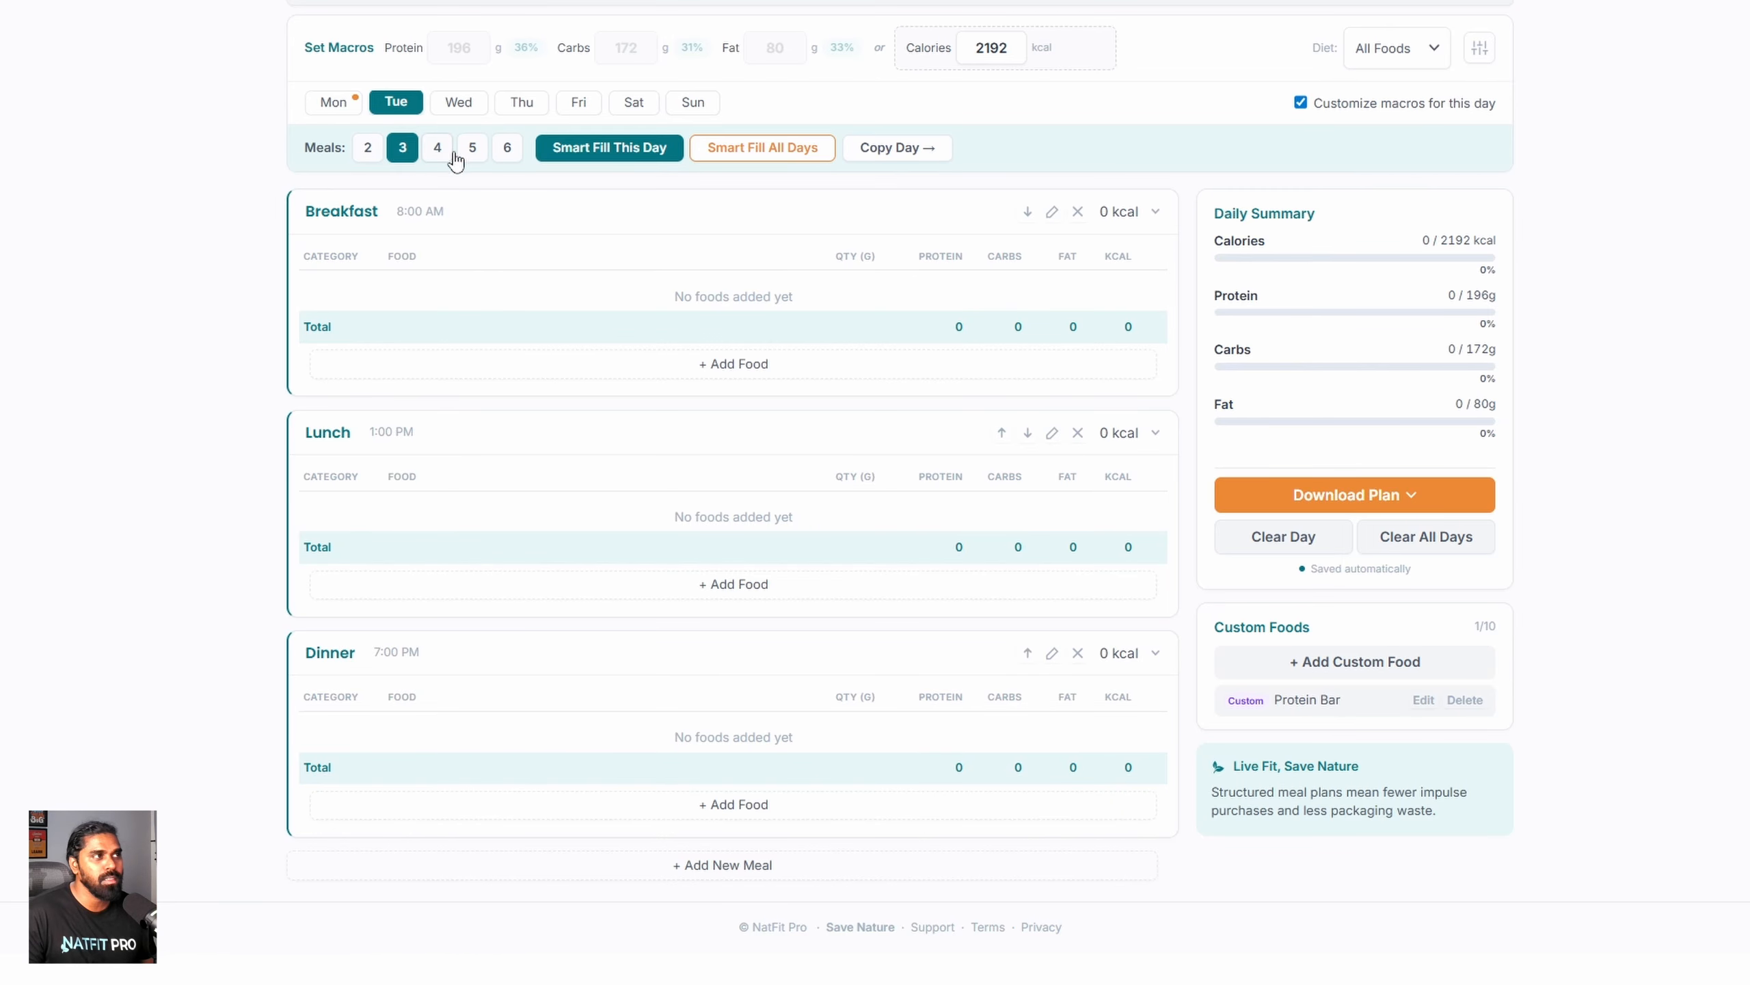
pyautogui.click(614, 158)
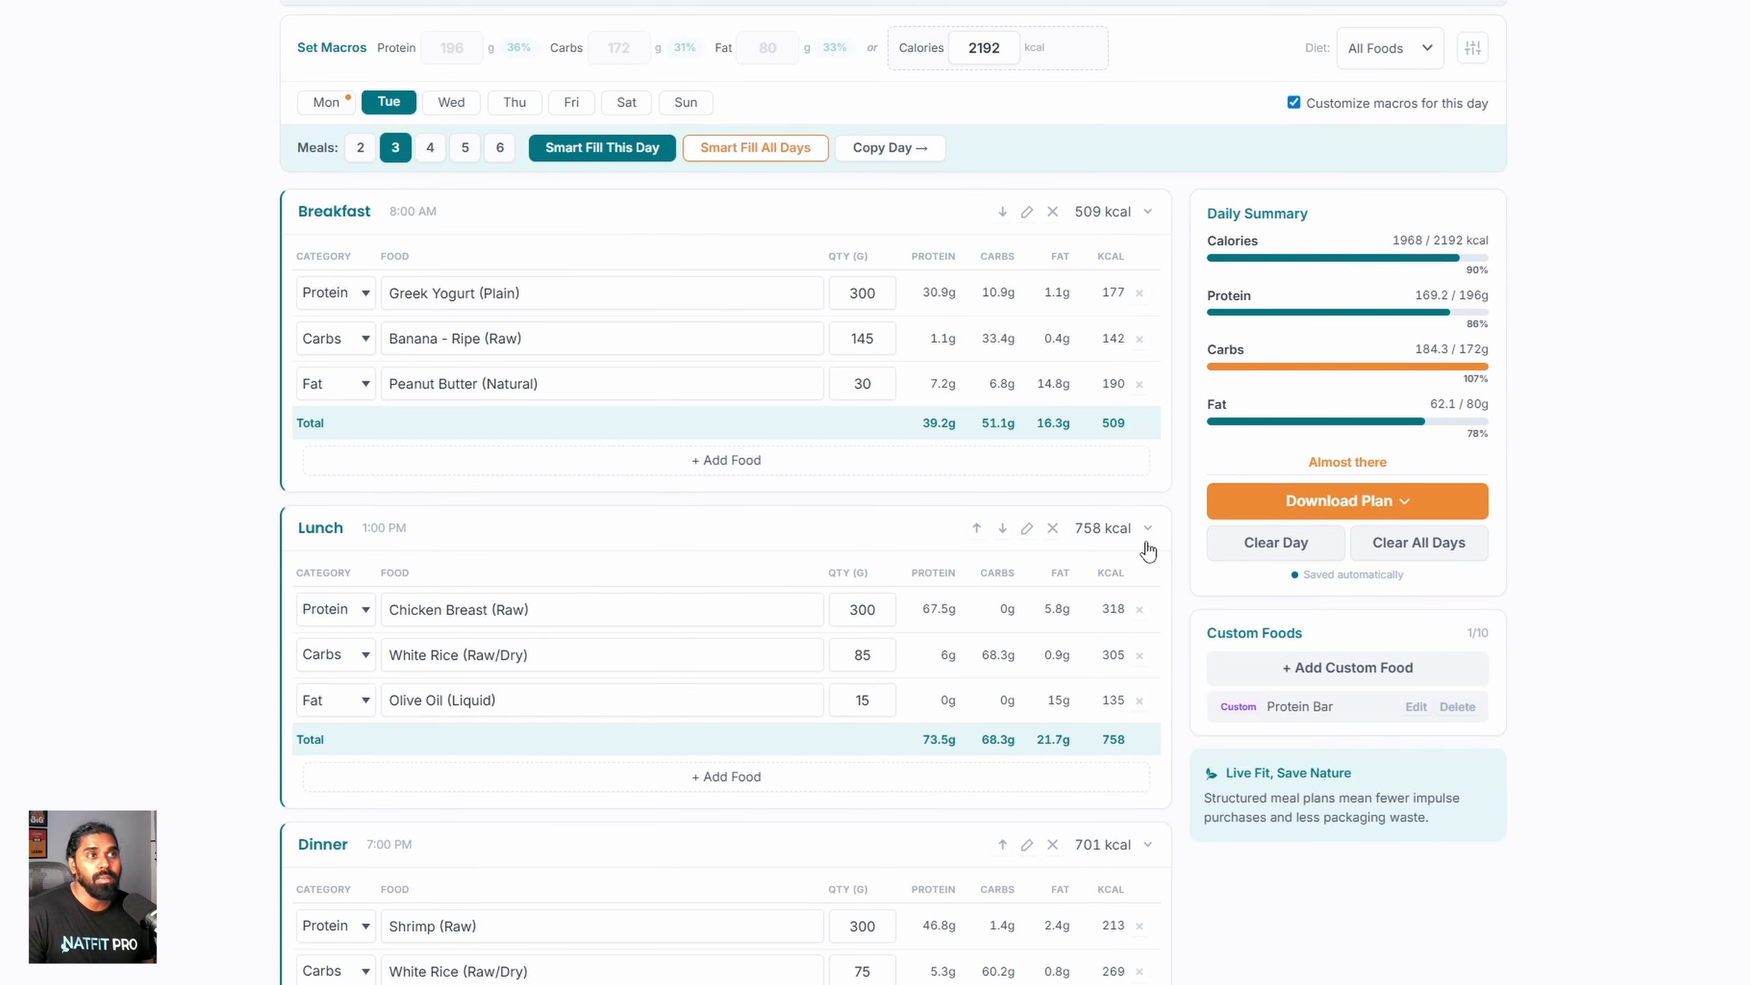
# Step: Review the protein sources in Food Preferences and the available diet filter options, checking Monday's and Tuesday's plans
pyautogui.click(1479, 52)
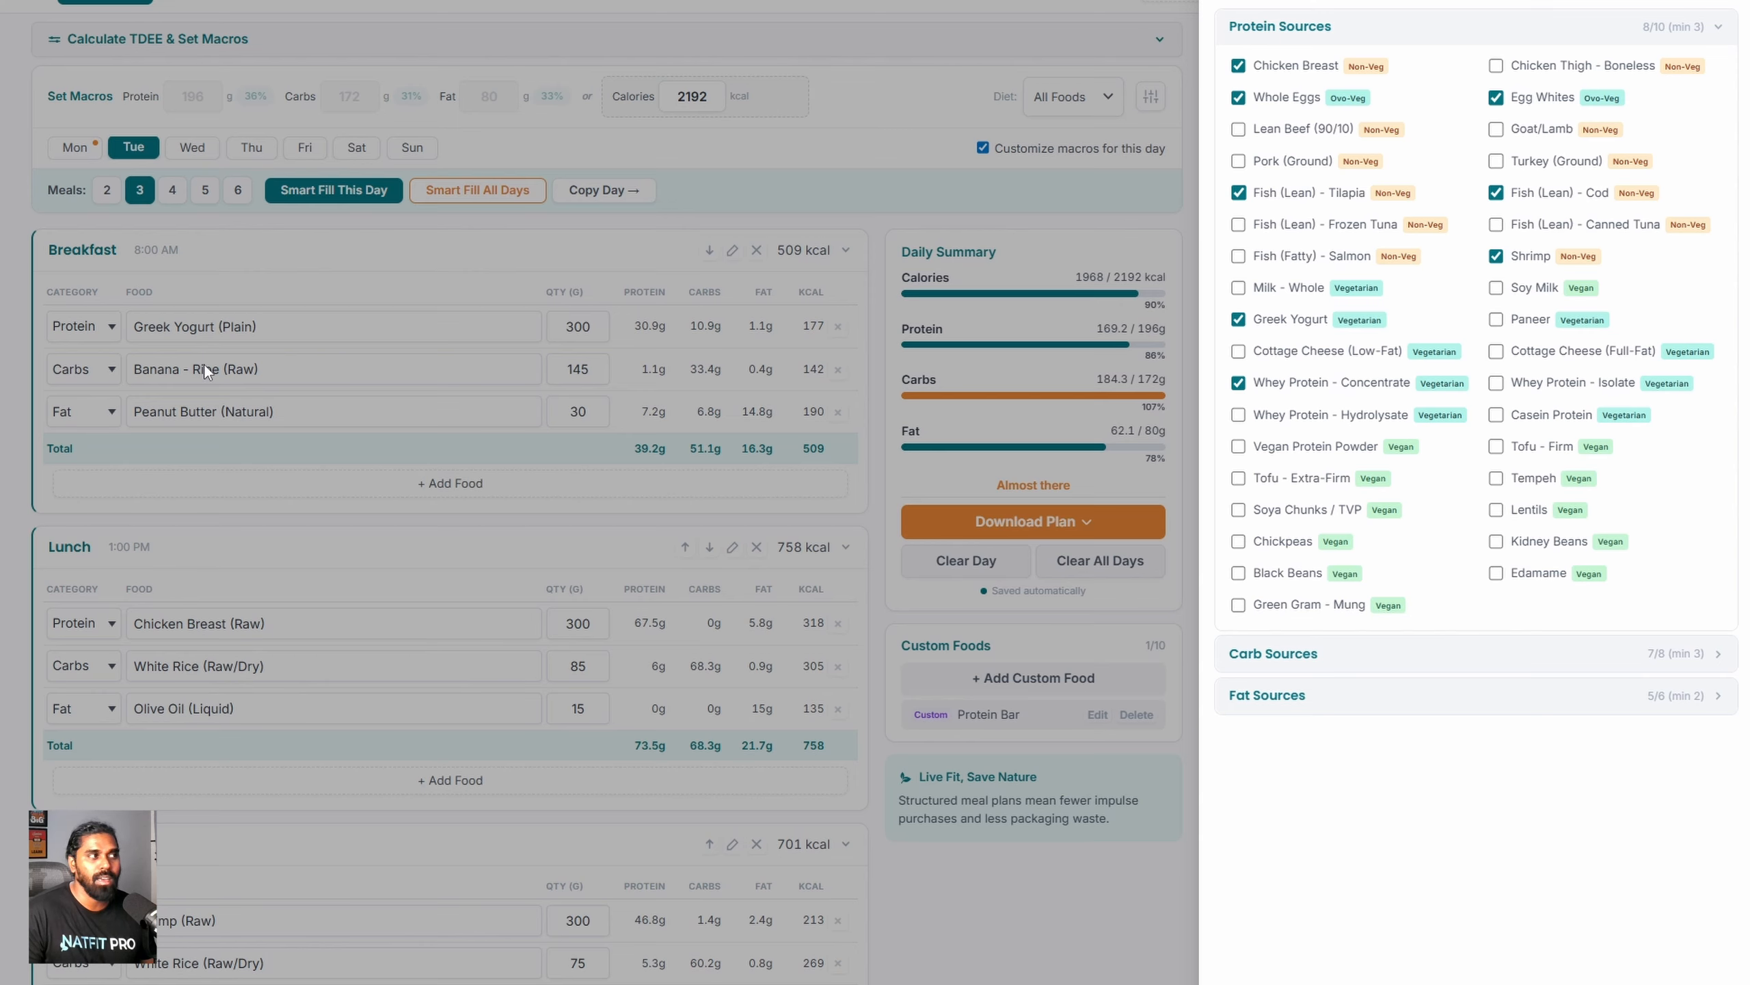
pyautogui.click(886, 185)
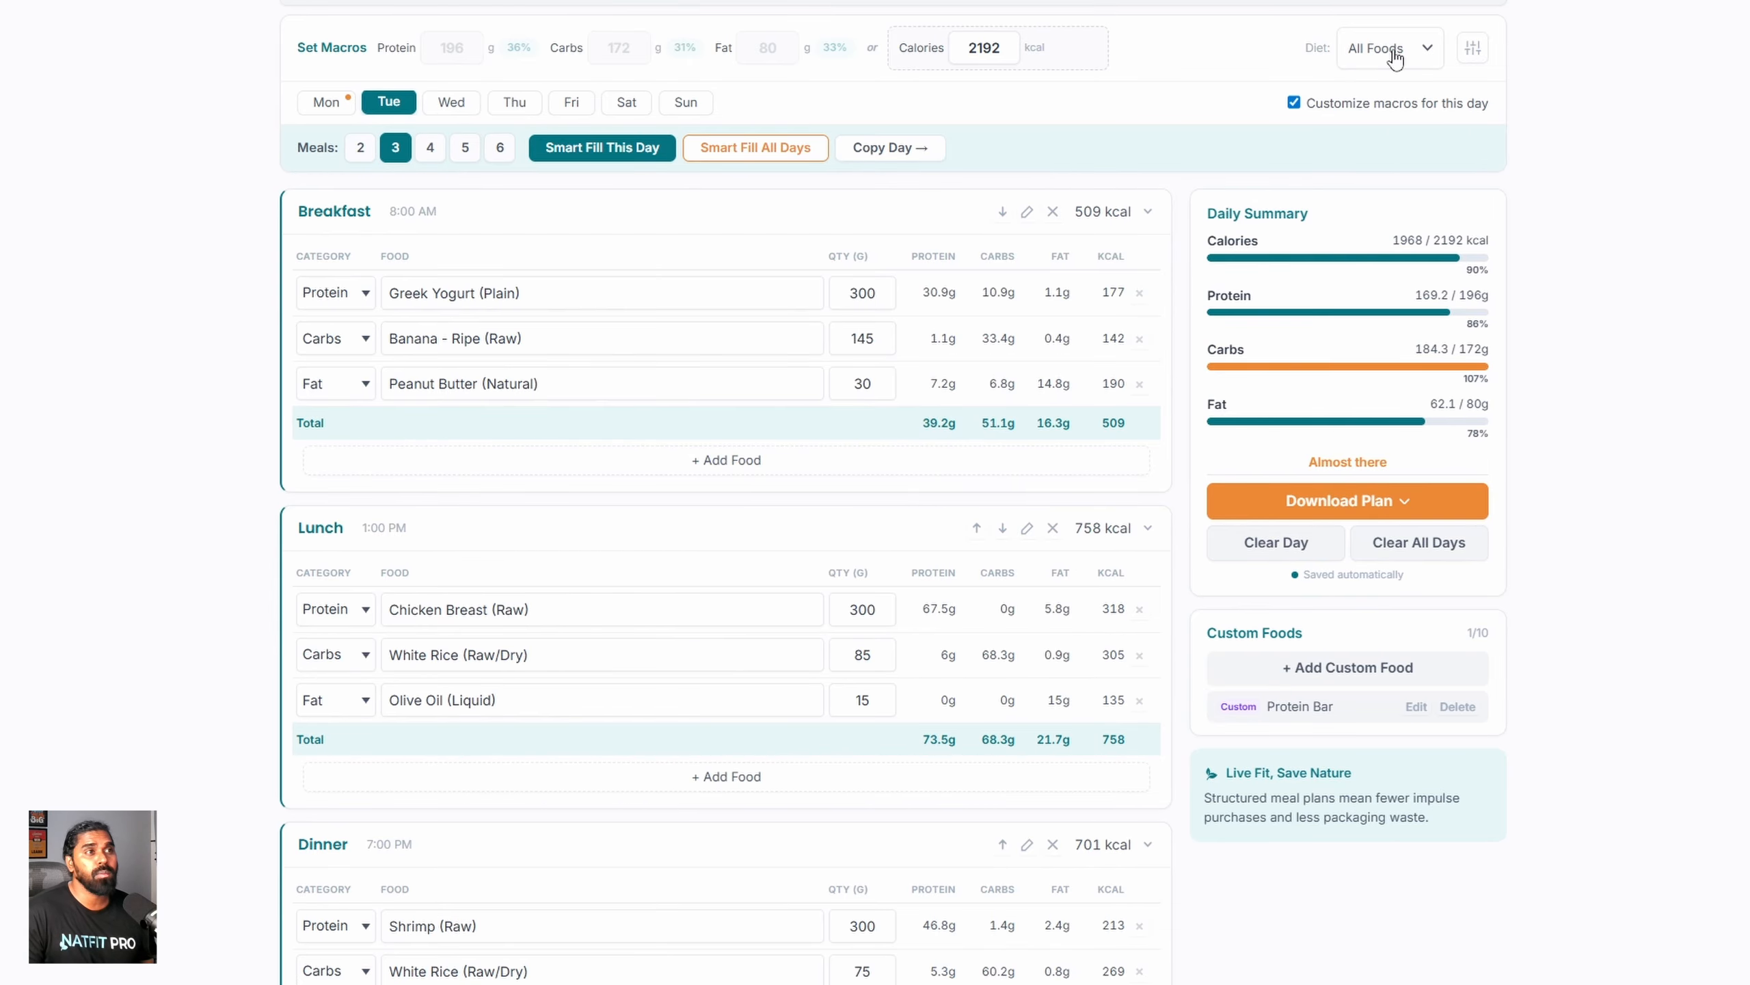
pyautogui.click(1395, 60)
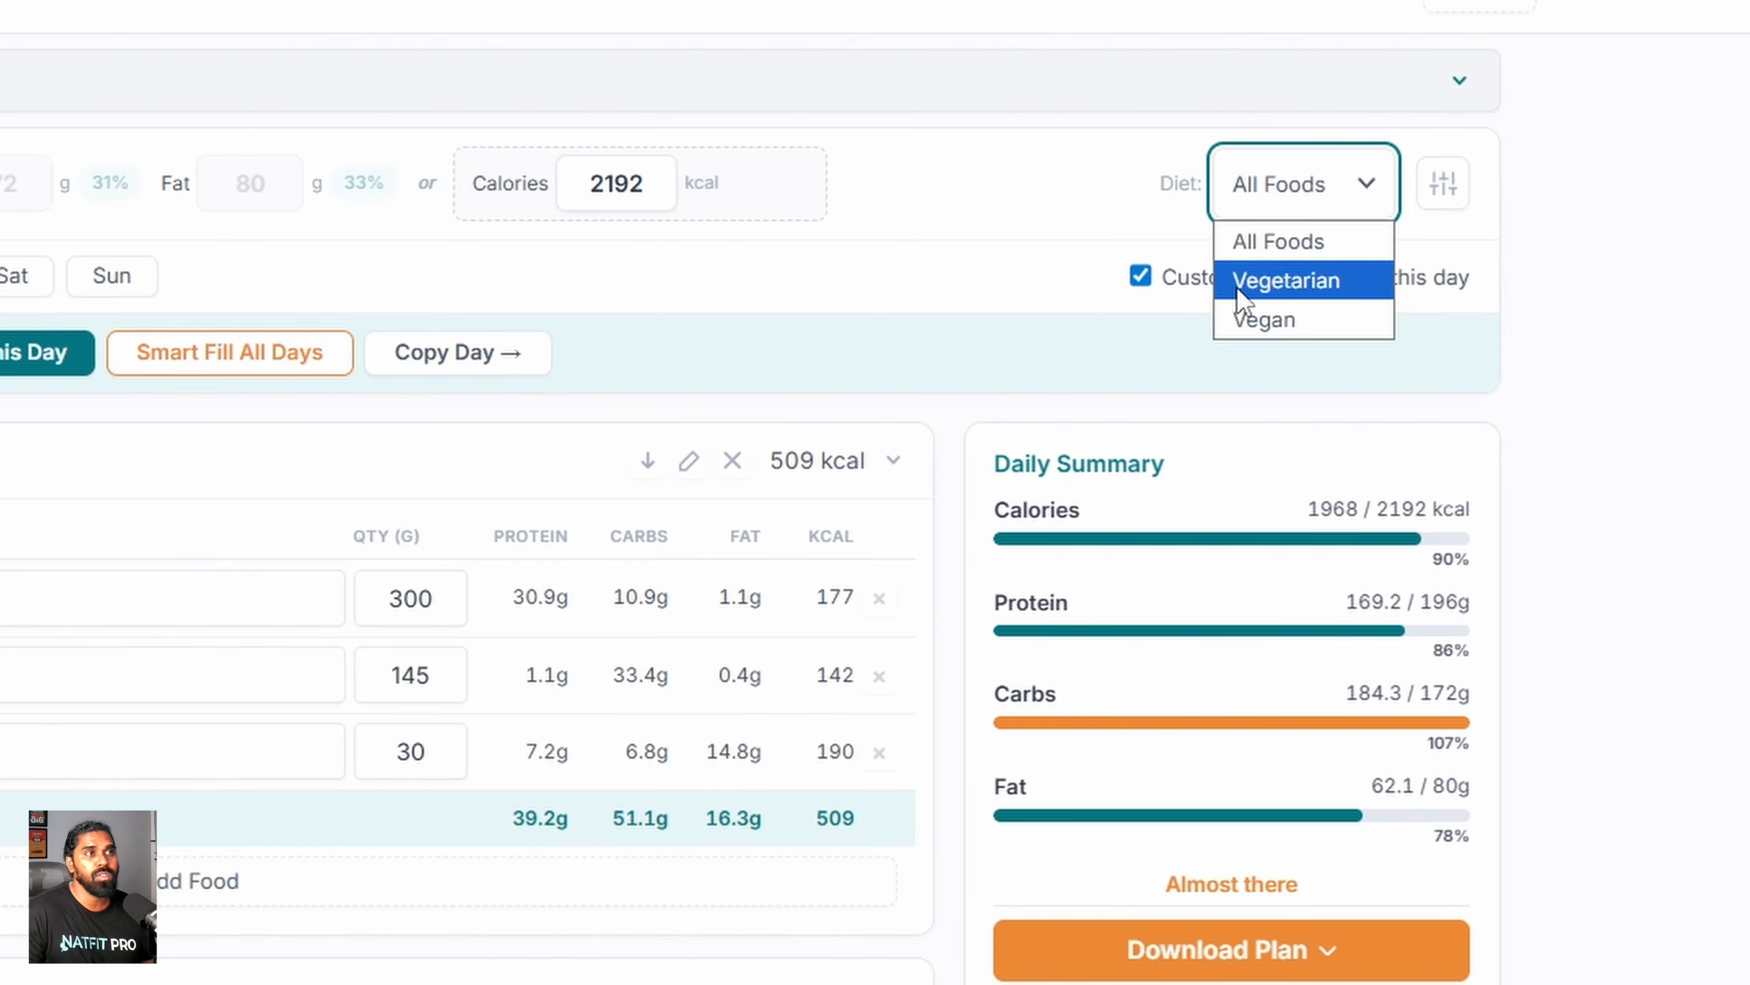
pyautogui.click(1288, 255)
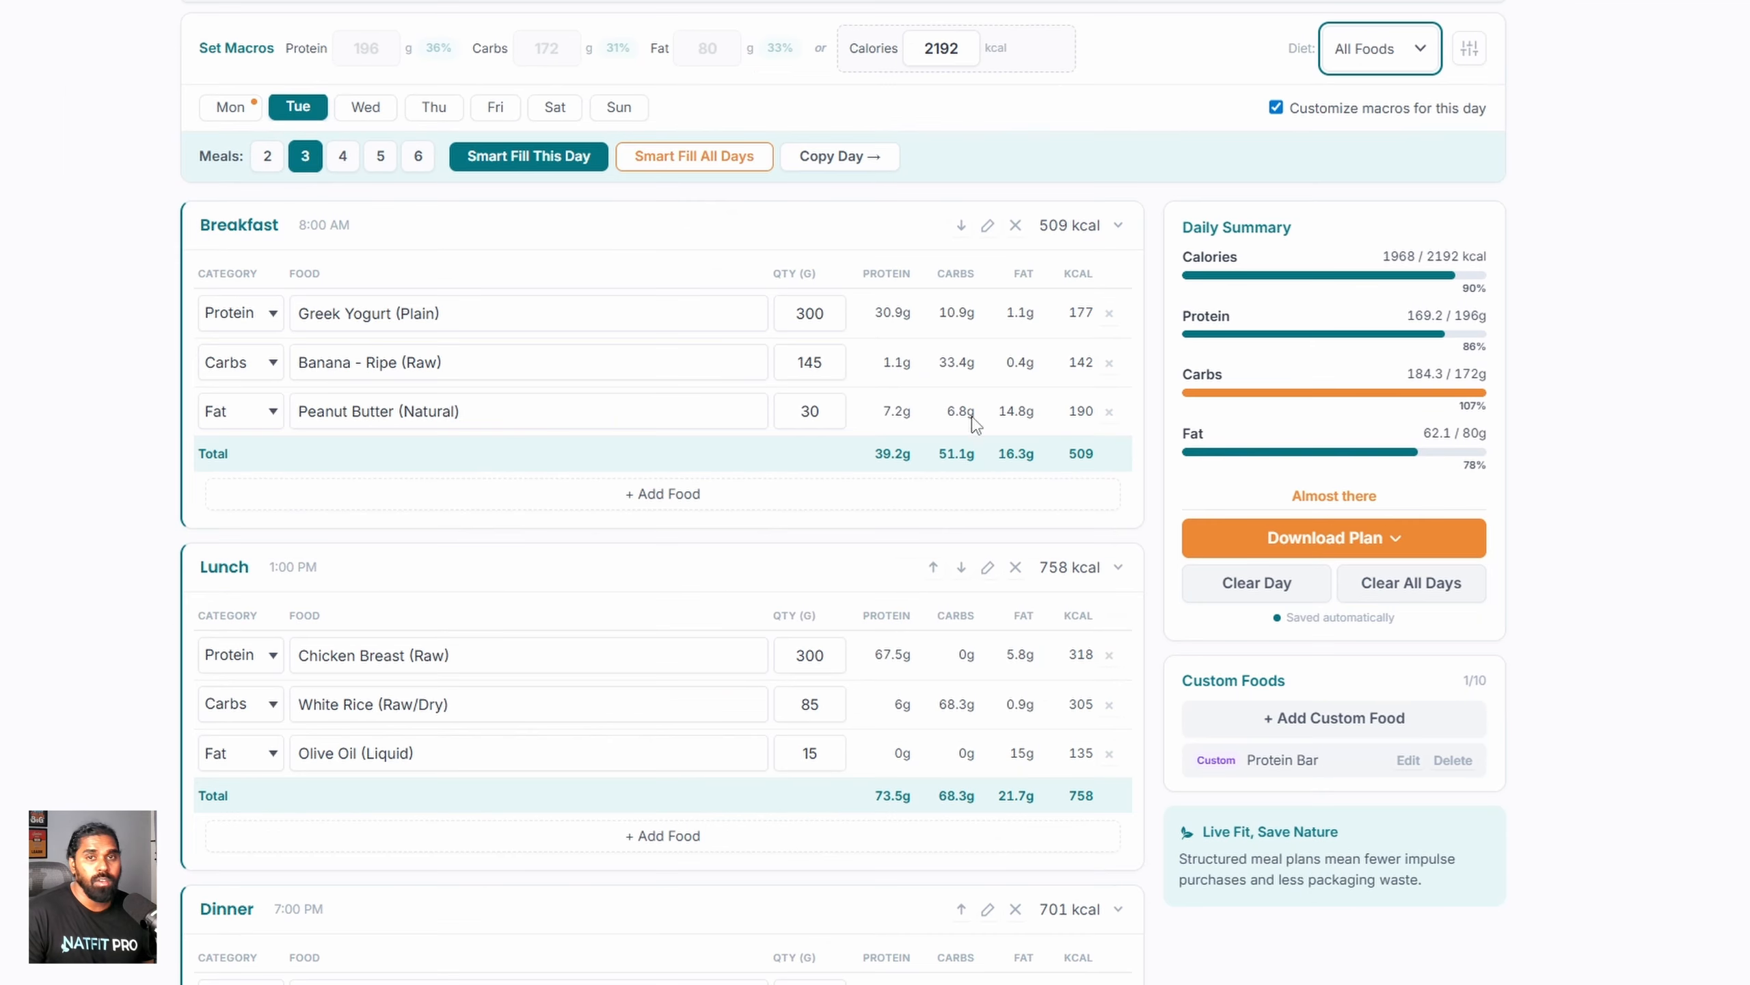
pyautogui.click(163, 130)
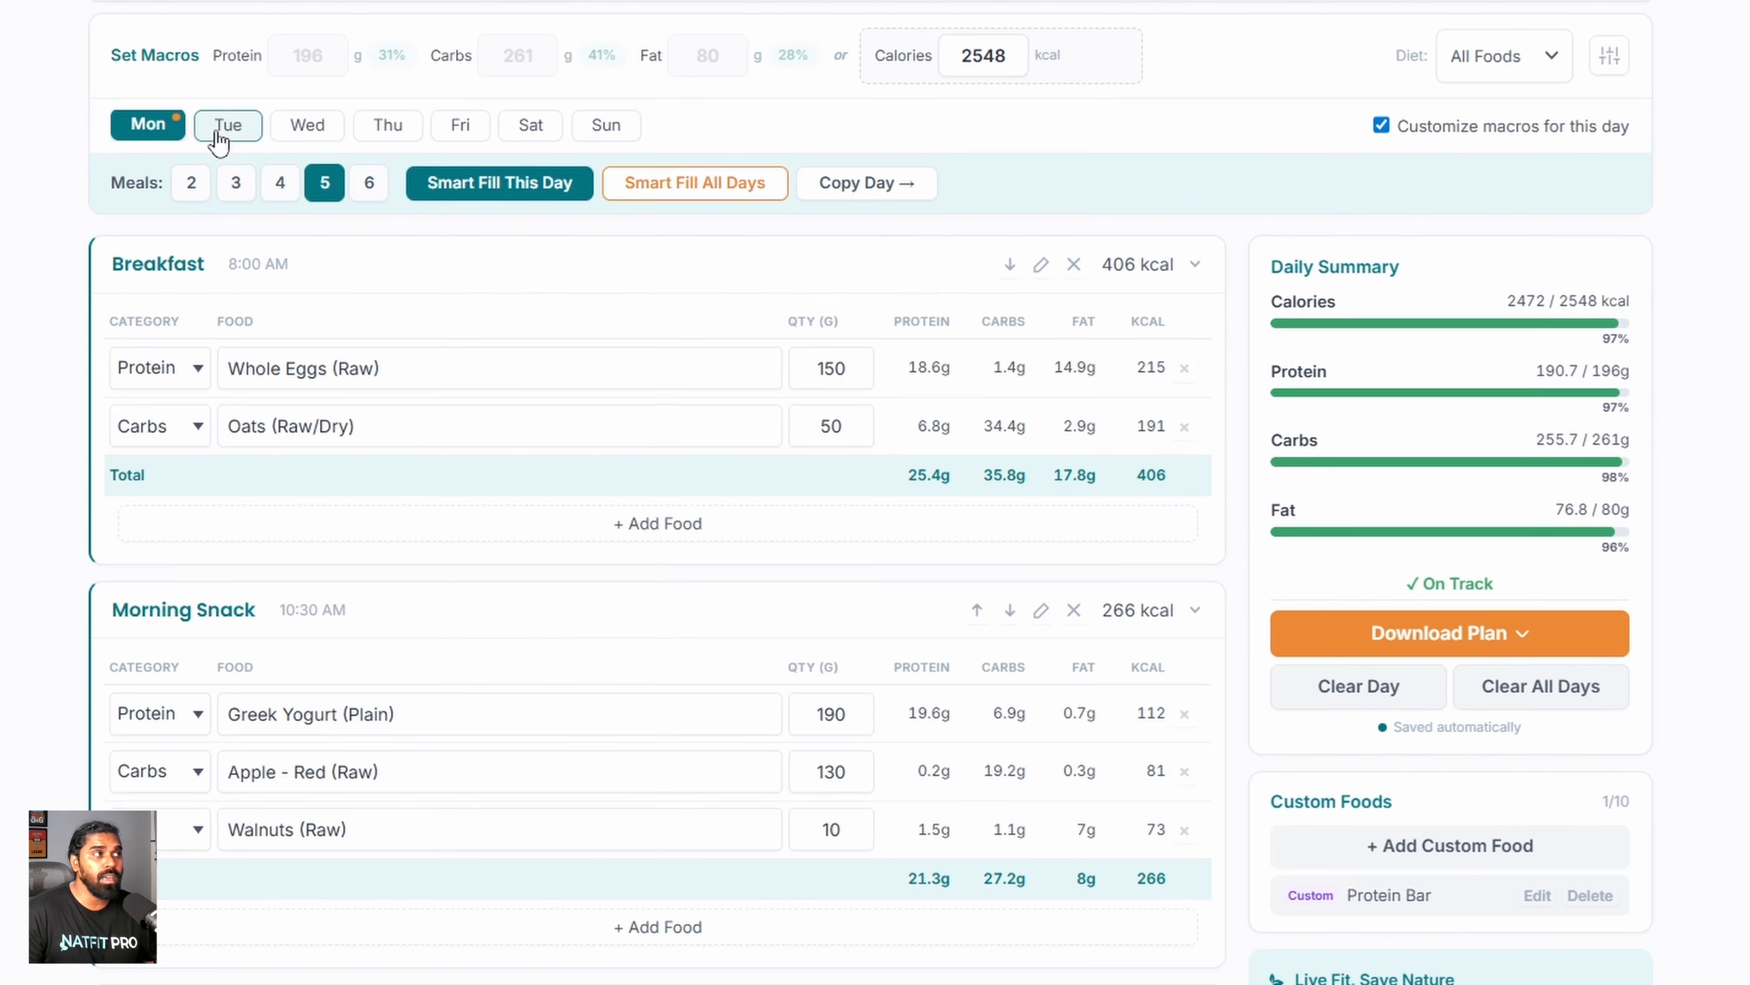
pyautogui.click(224, 127)
pyautogui.click(1497, 68)
pyautogui.click(1496, 68)
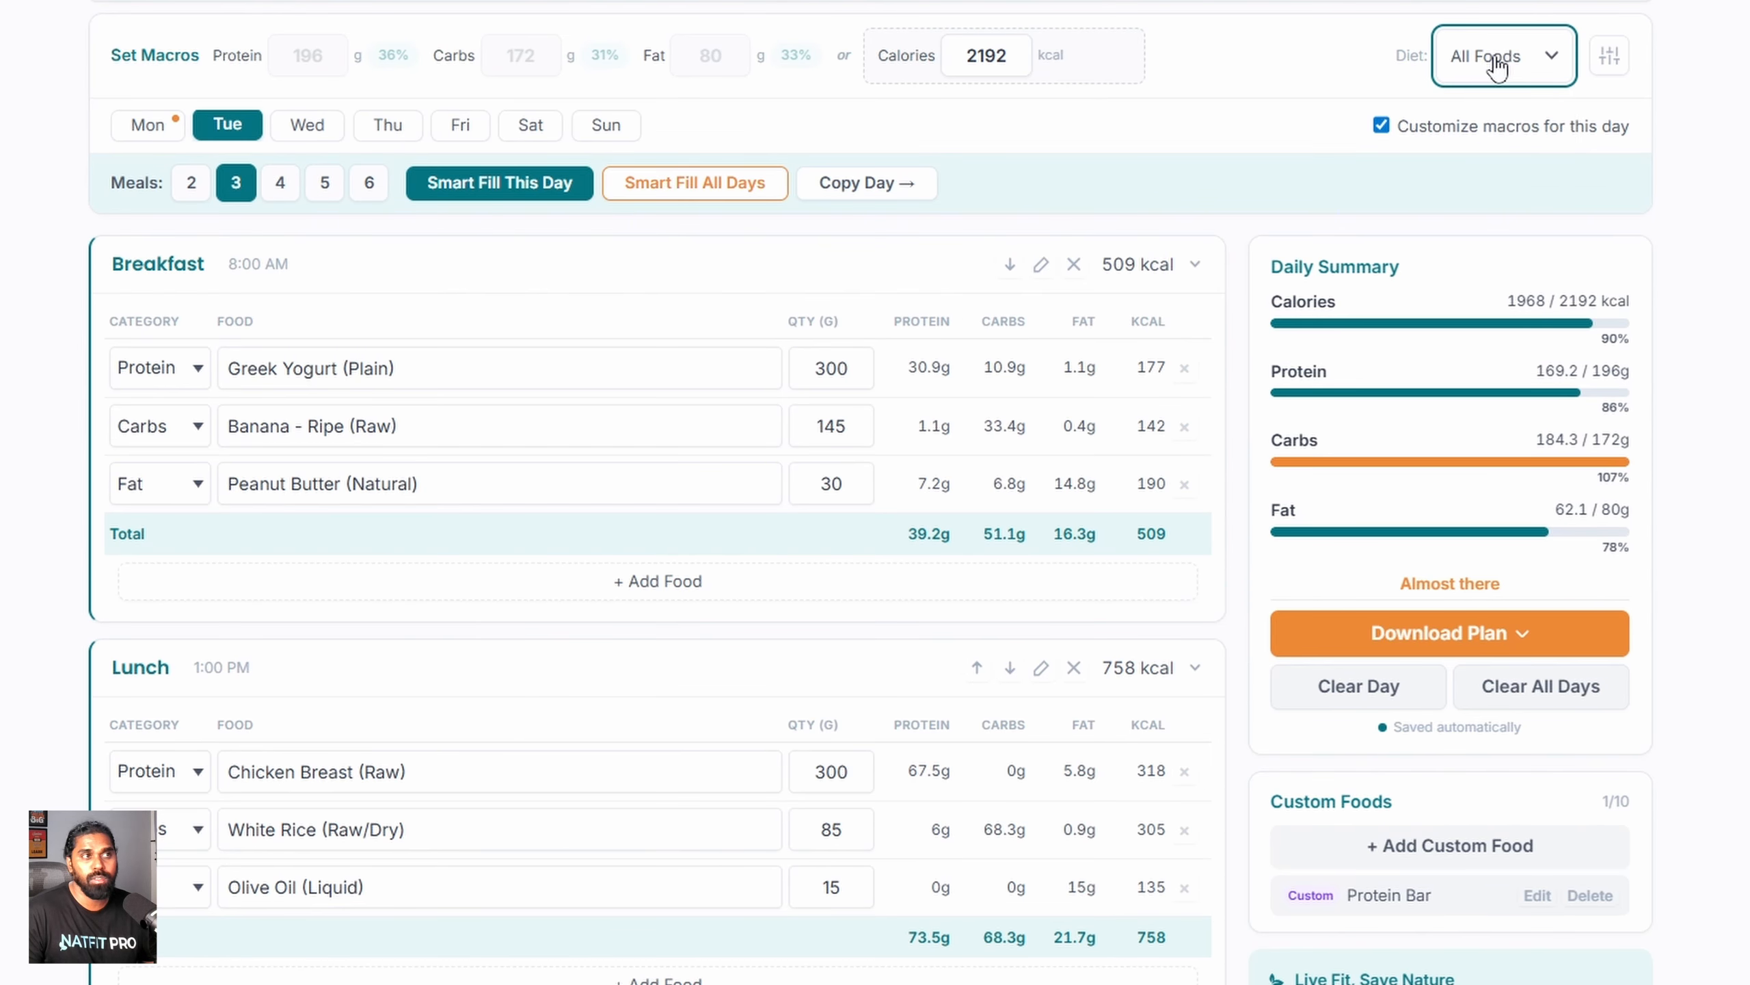
# Step: Set Wednesday's diet to Vegetarian and generate that day's foods with Smart Fill
pyautogui.click(307, 128)
pyautogui.click(1496, 55)
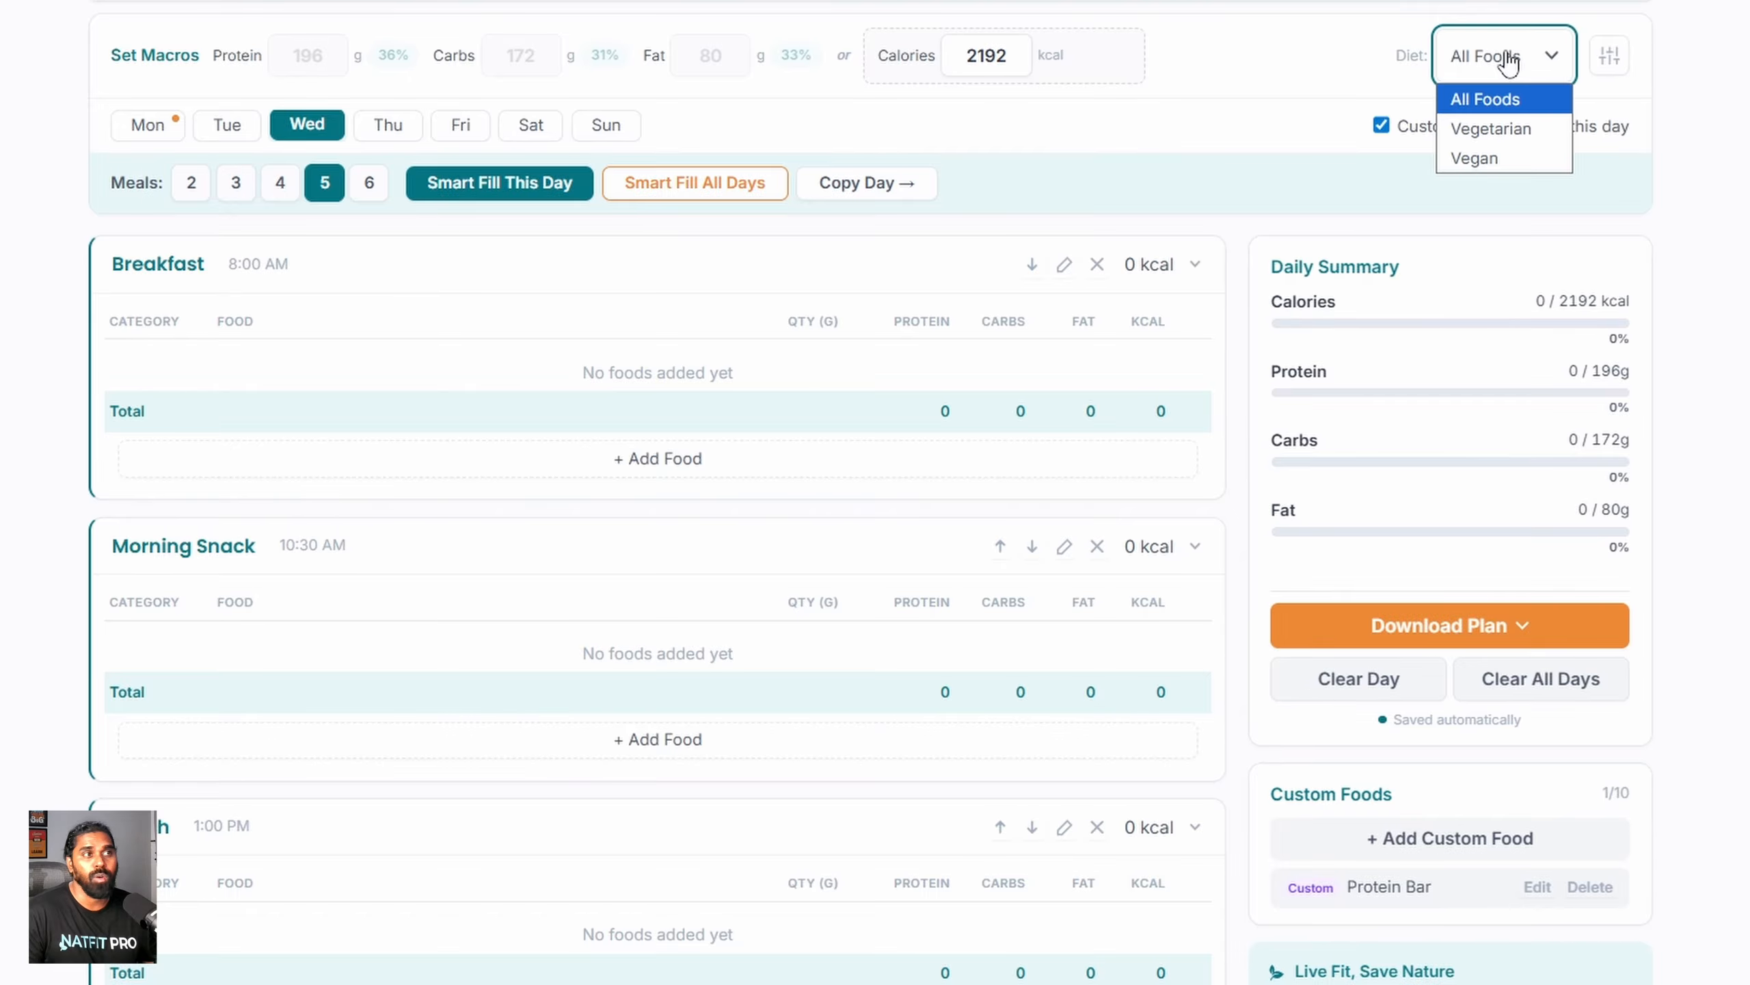
pyautogui.click(1502, 130)
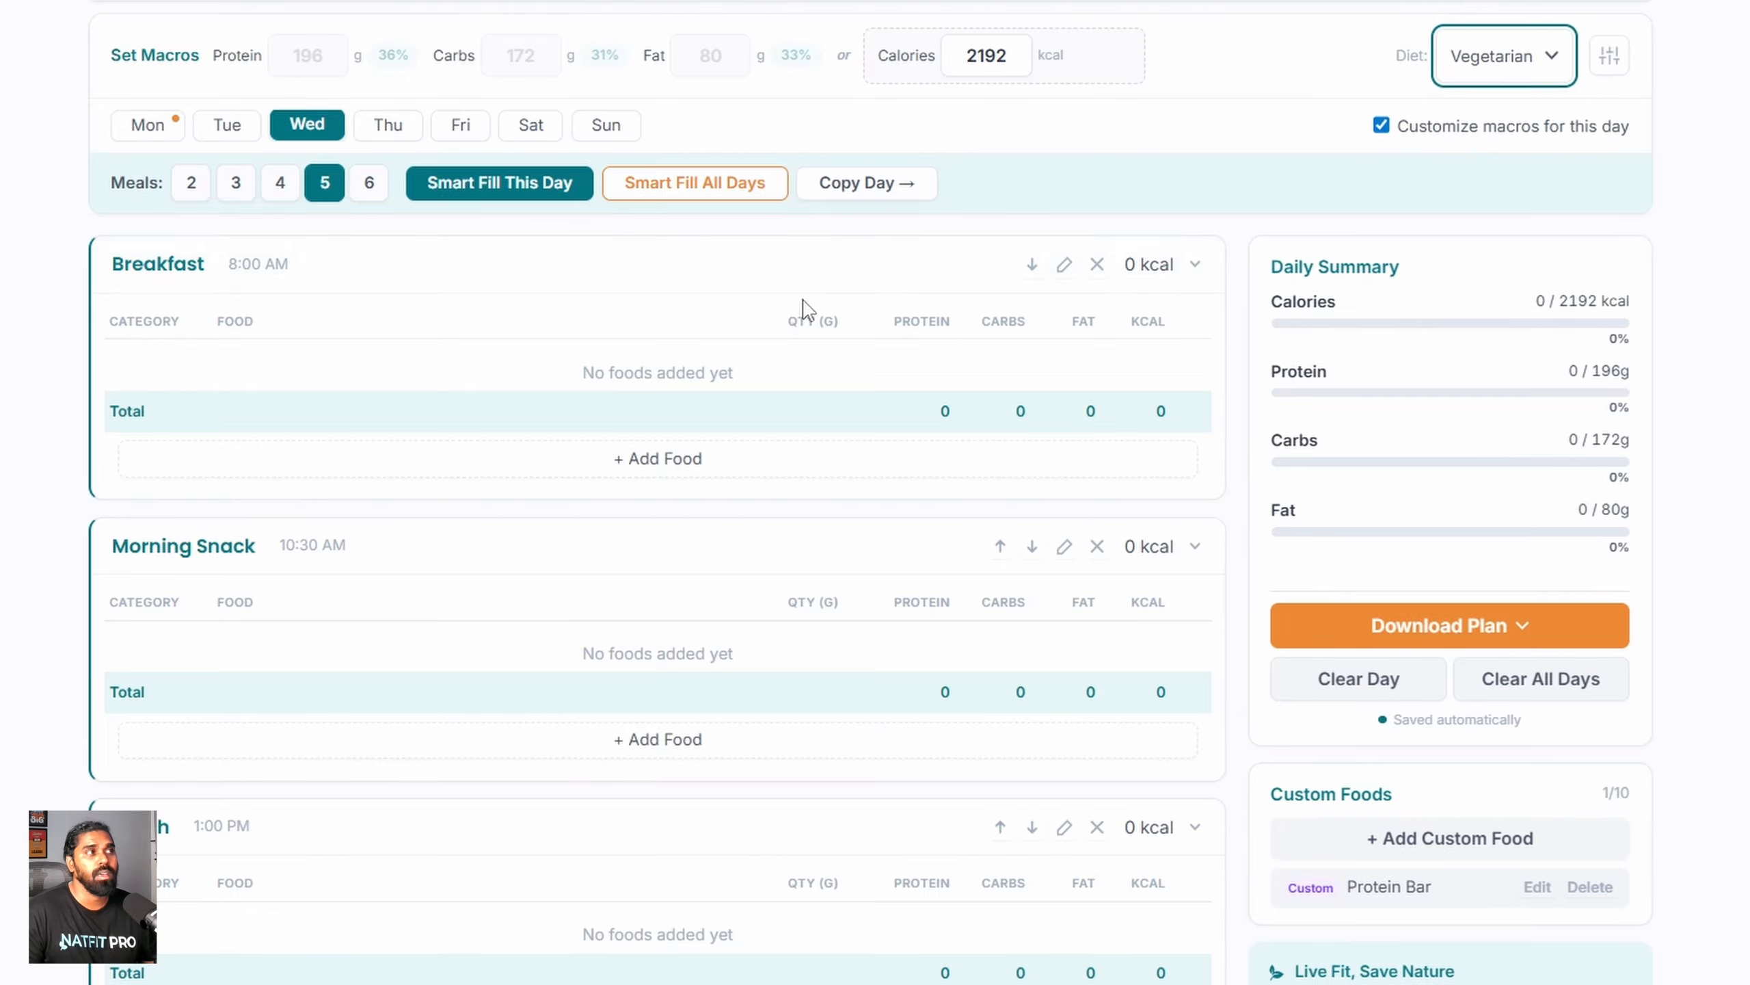
pyautogui.click(486, 200)
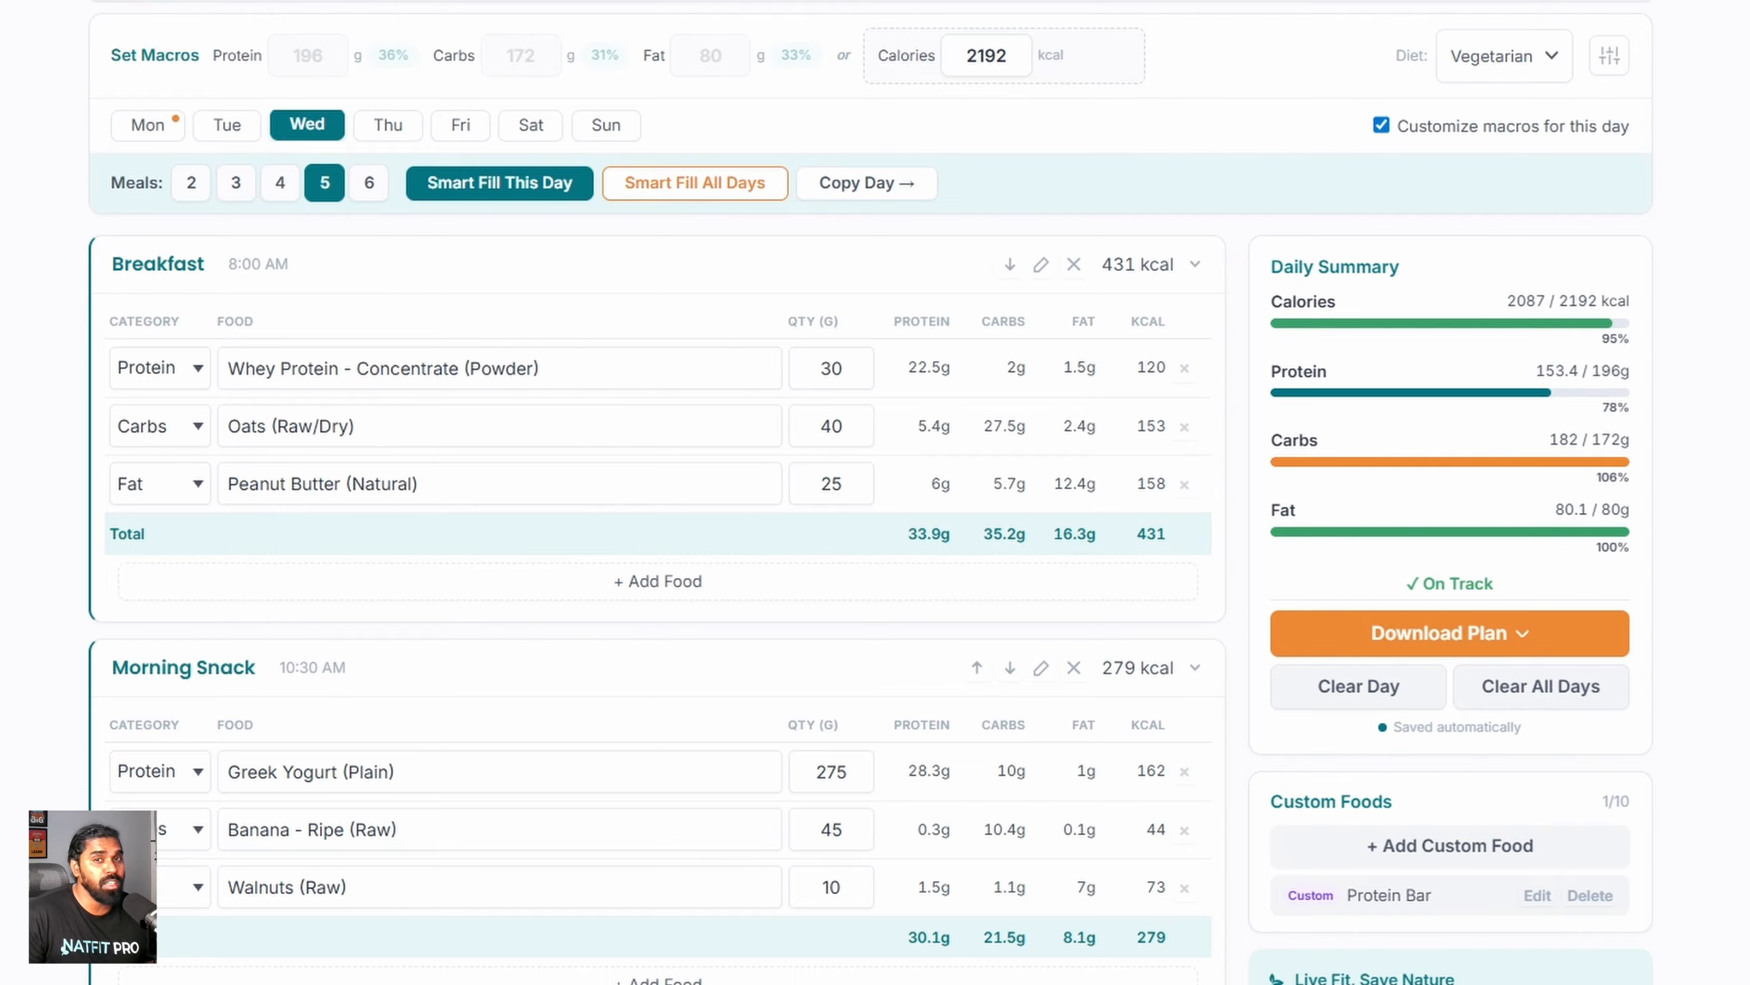
# Step: Add Soya Chunks / TVP and Tofu - Firm to the preferred protein sources and save the food preferences
pyautogui.click(1605, 52)
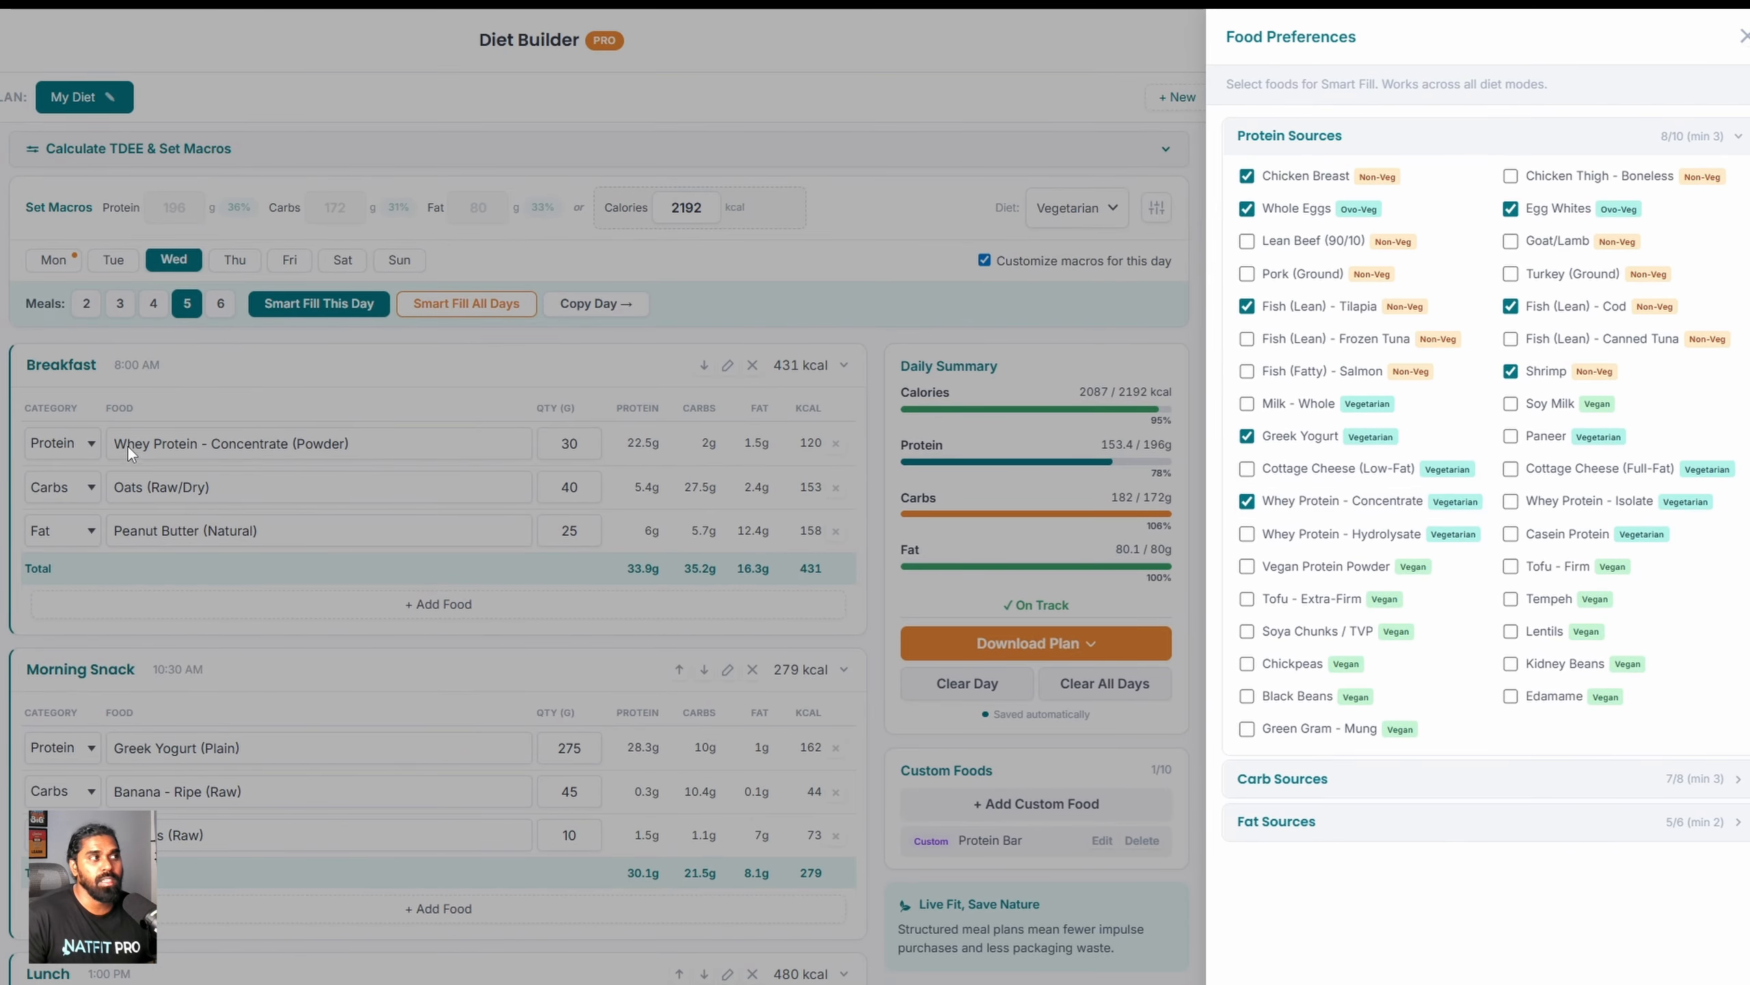
pyautogui.scroll(-1, 190, 518)
pyautogui.scroll(-3, 187, 514)
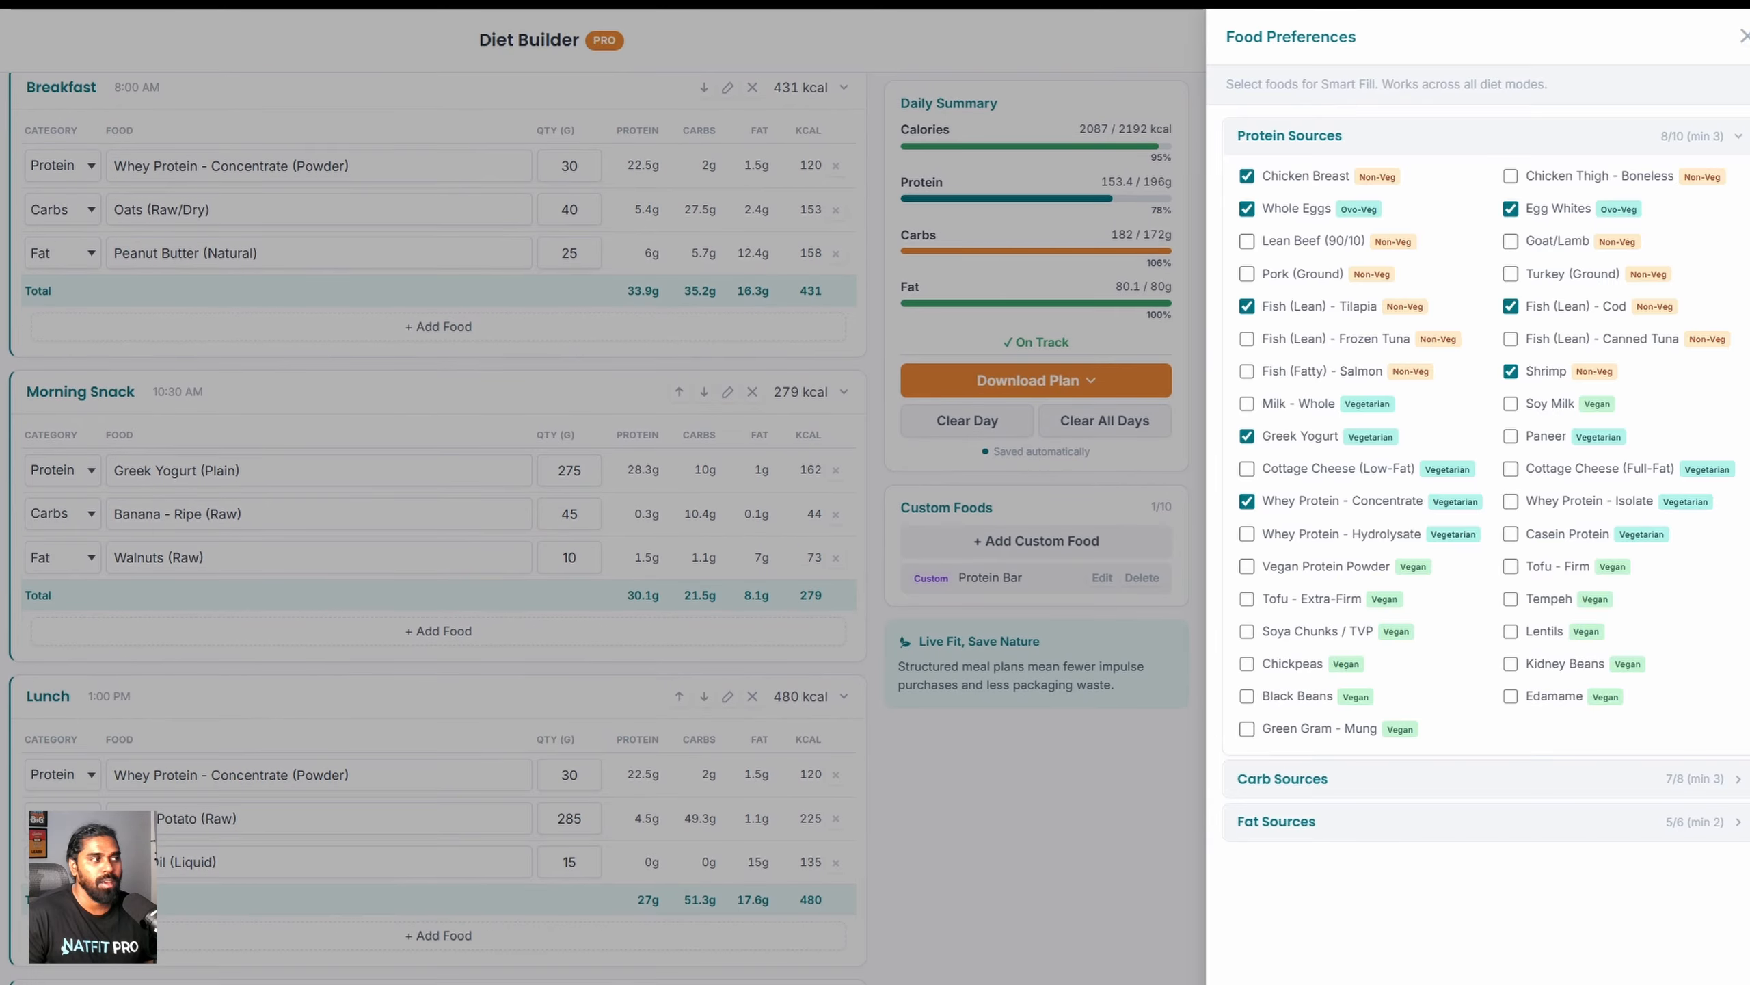
pyautogui.scroll(-5, 235, 862)
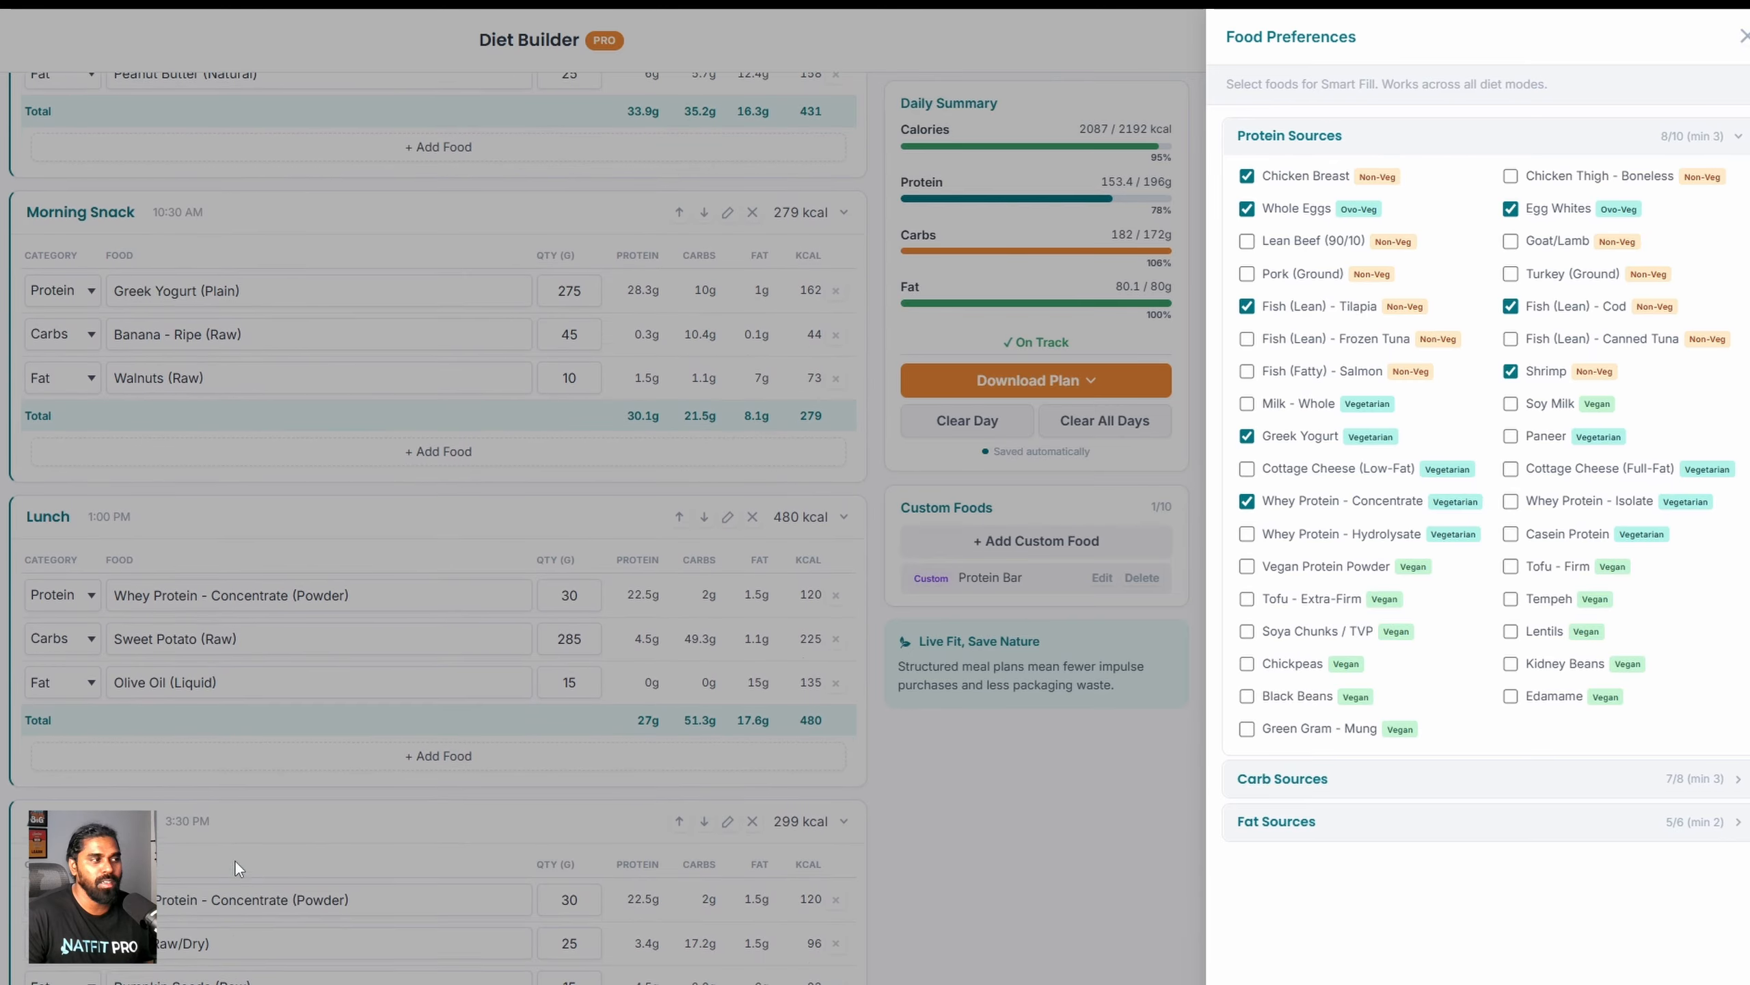
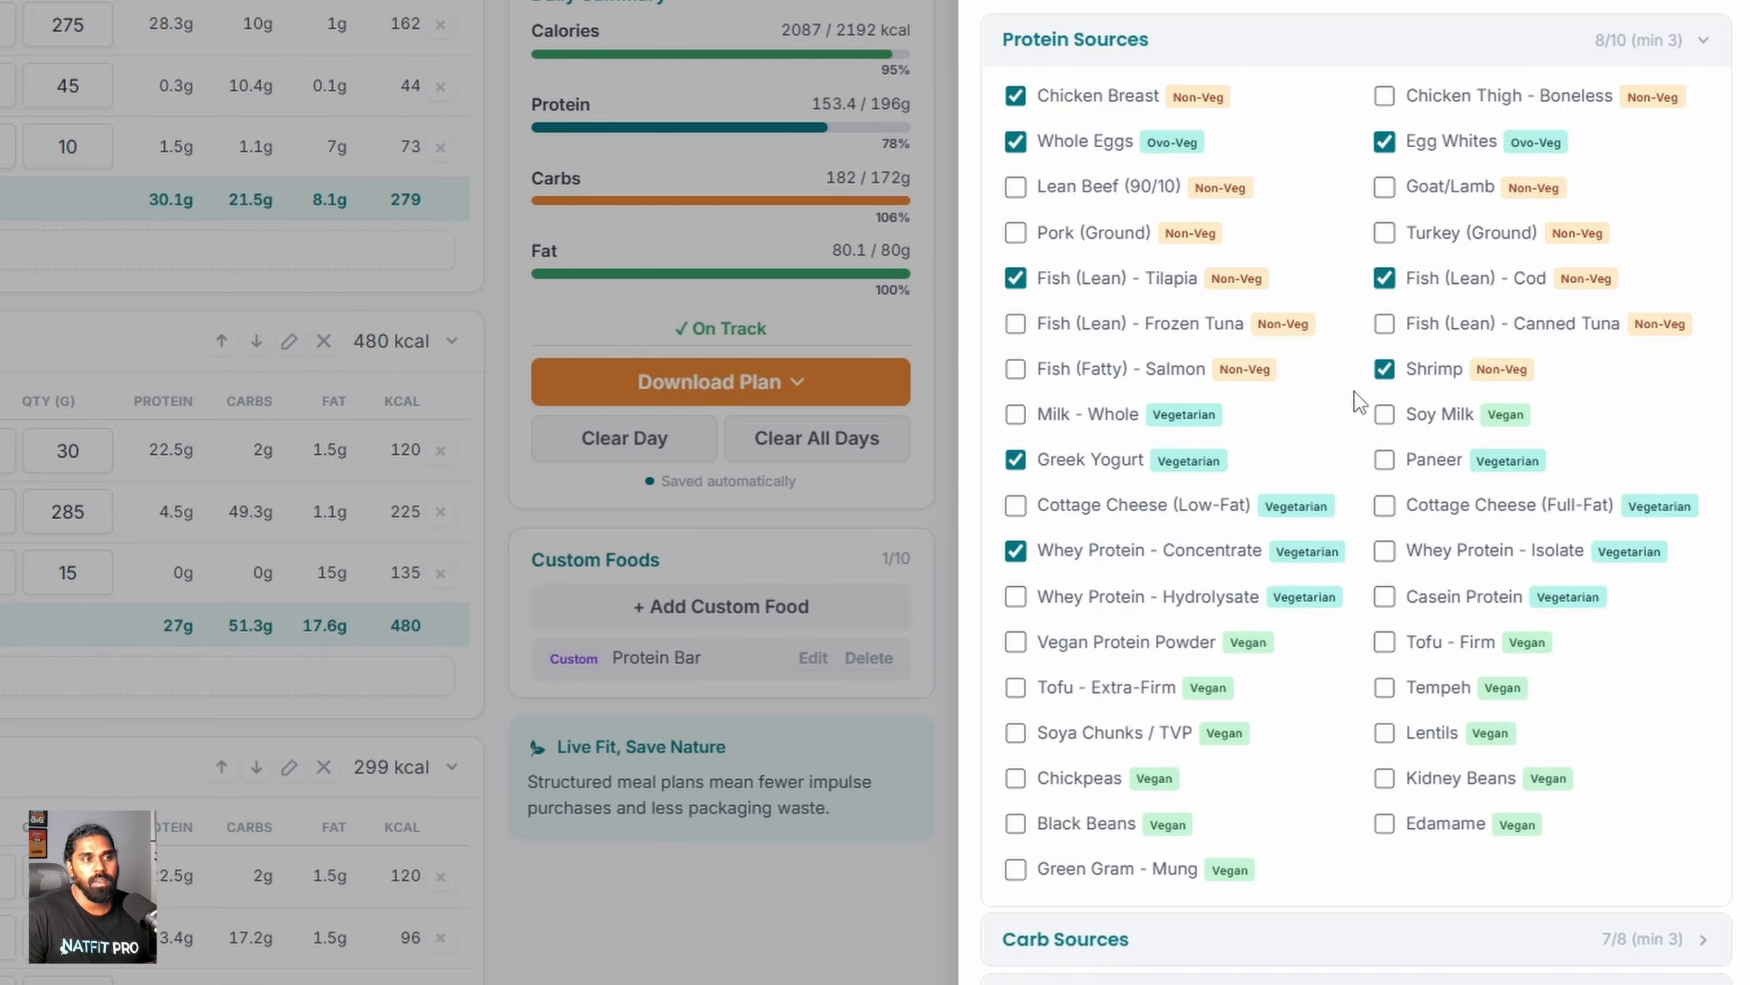
pyautogui.click(1100, 750)
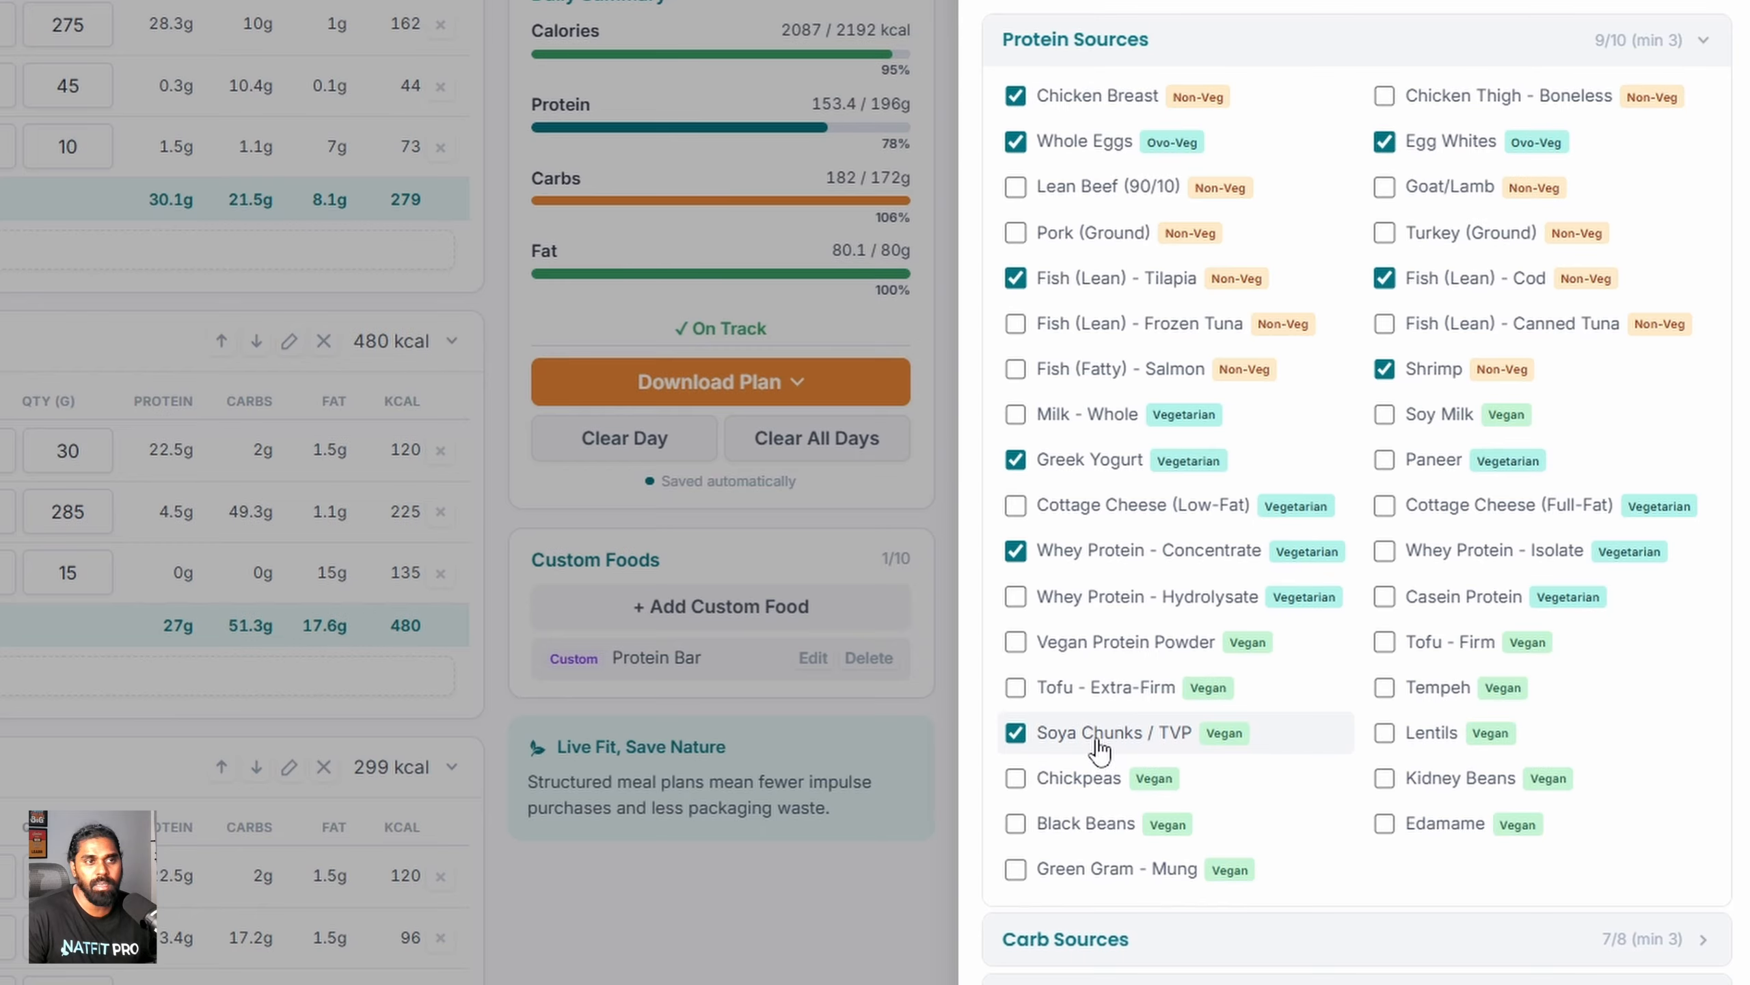
pyautogui.click(1468, 663)
pyautogui.scroll(-10, 1378, 793)
pyautogui.click(1299, 950)
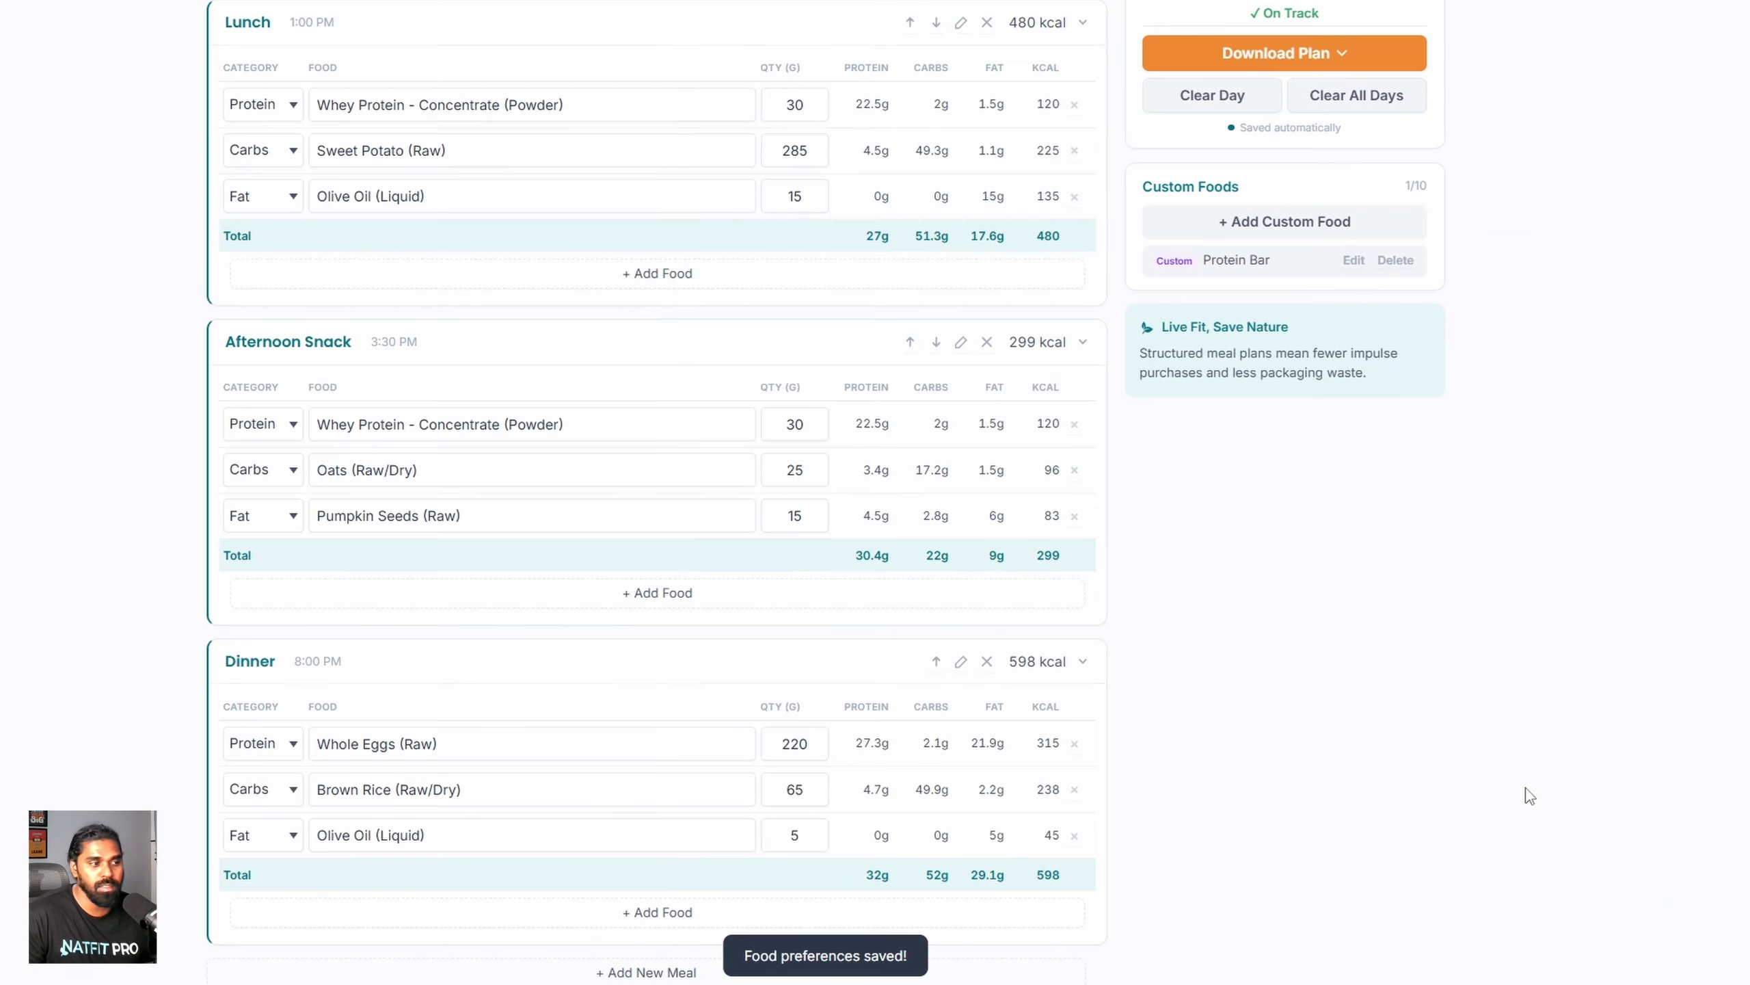
# Step: Regenerate Wednesday's plan with Smart Fill, replacing the existing foods
pyautogui.scroll(12, 1297, 876)
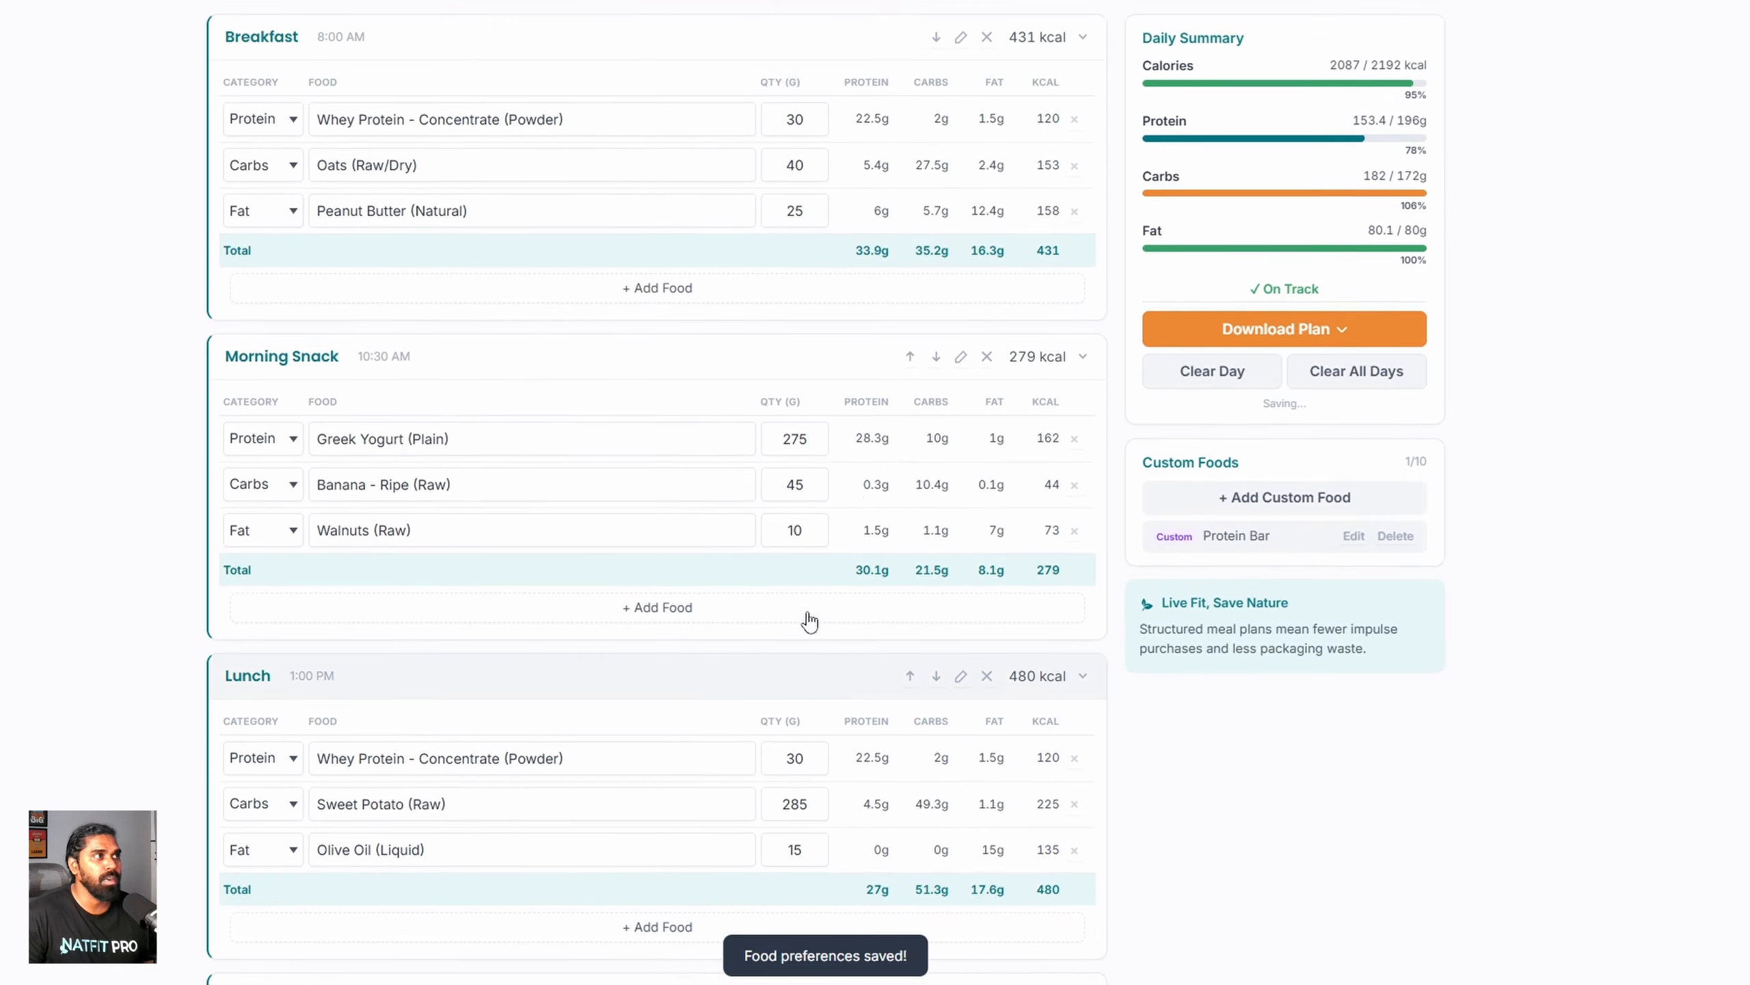
pyautogui.click(547, 145)
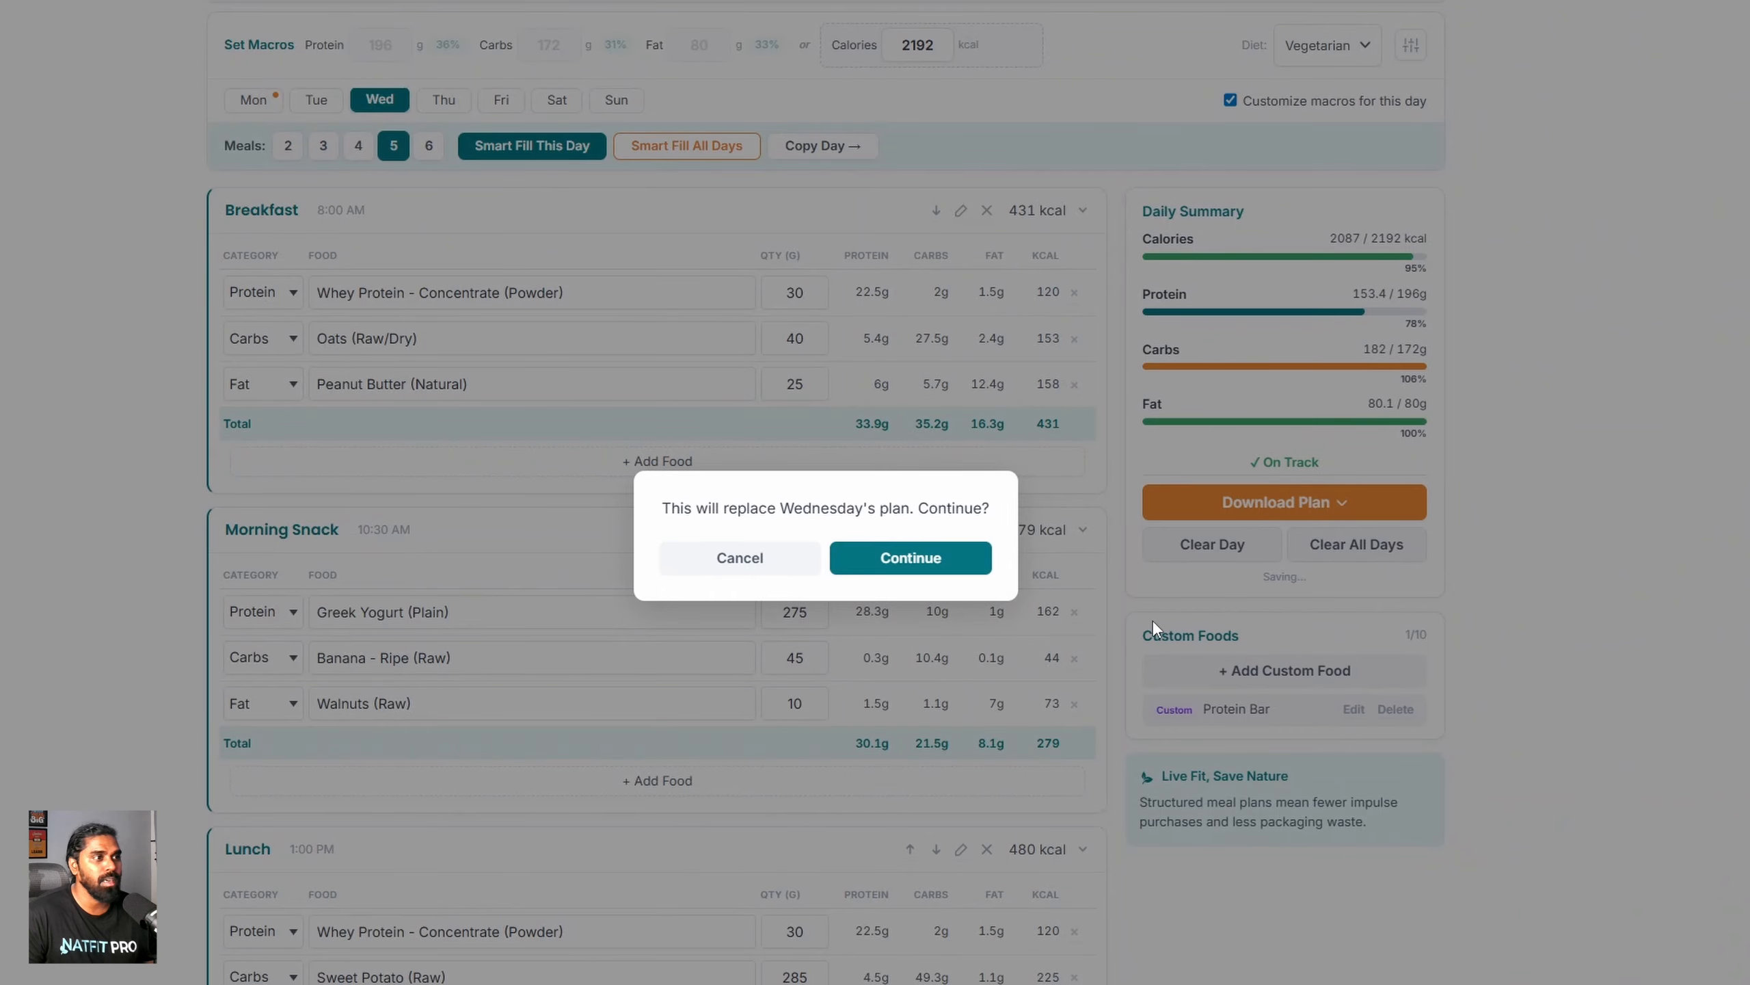
pyautogui.click(911, 559)
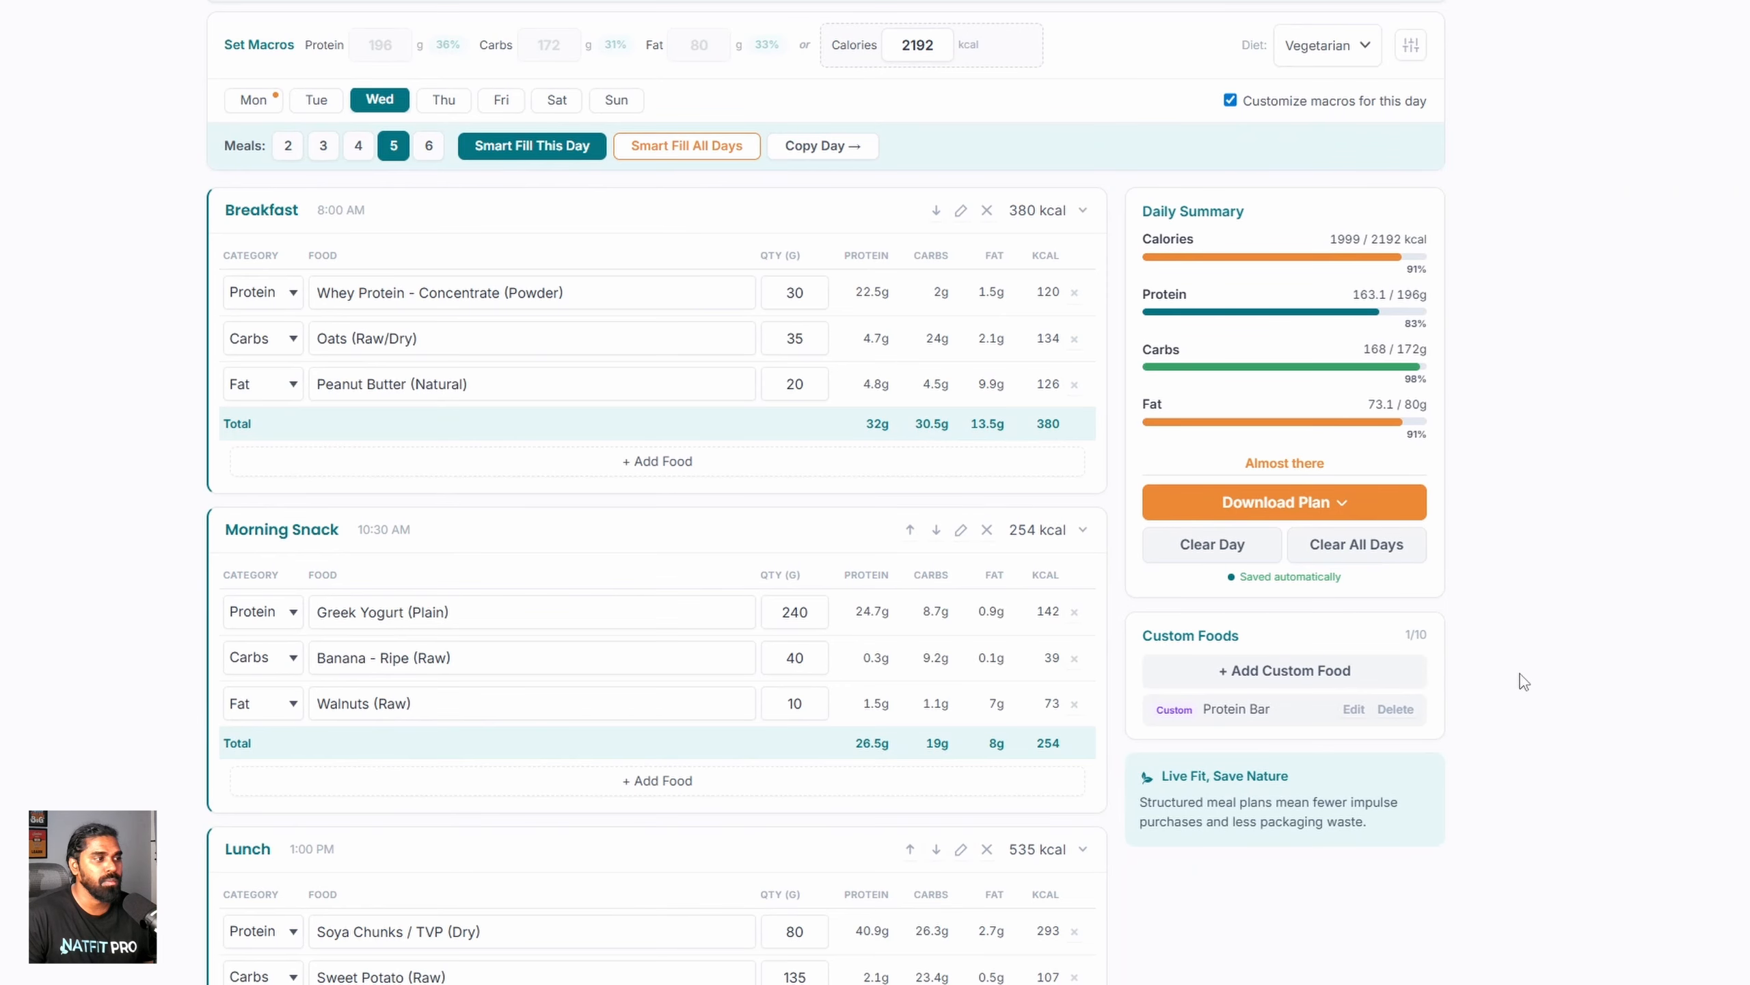
# Step: Review the foods in Wednesday's meals from Breakfast to Dinner and check the selected protein sources in Food Preferences
pyautogui.scroll(-1, 1523, 682)
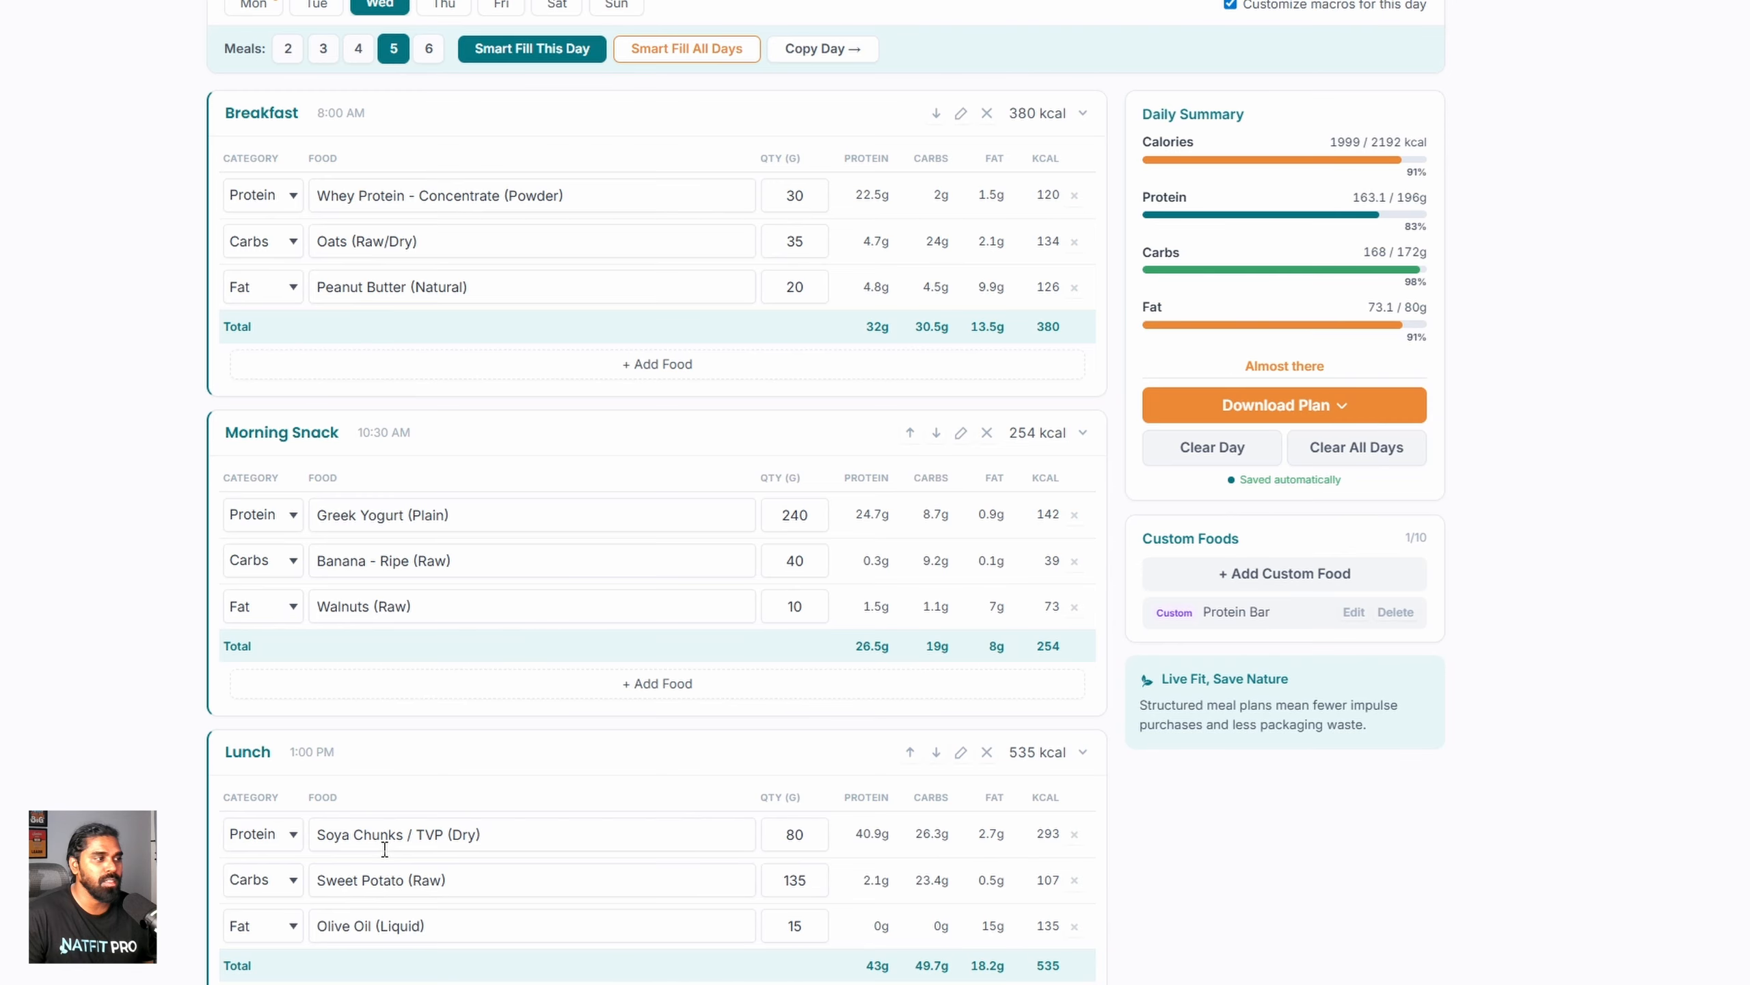
pyautogui.scroll(-5, 451, 848)
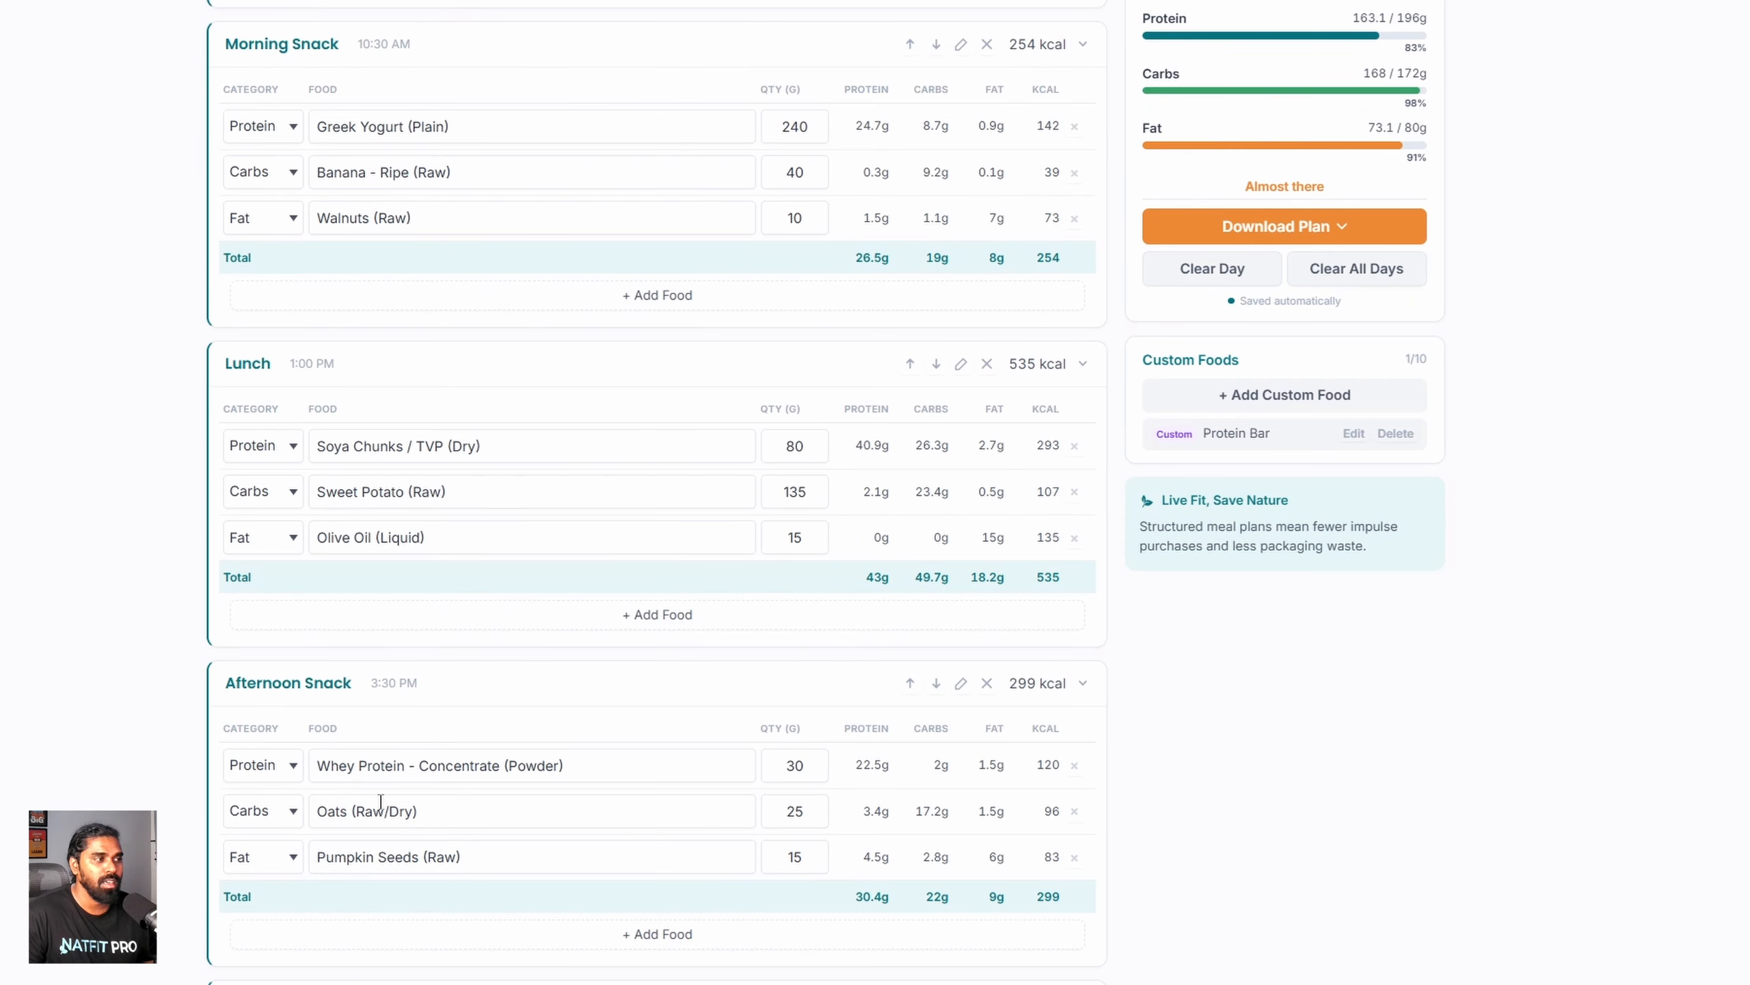
pyautogui.scroll(-2, 614, 773)
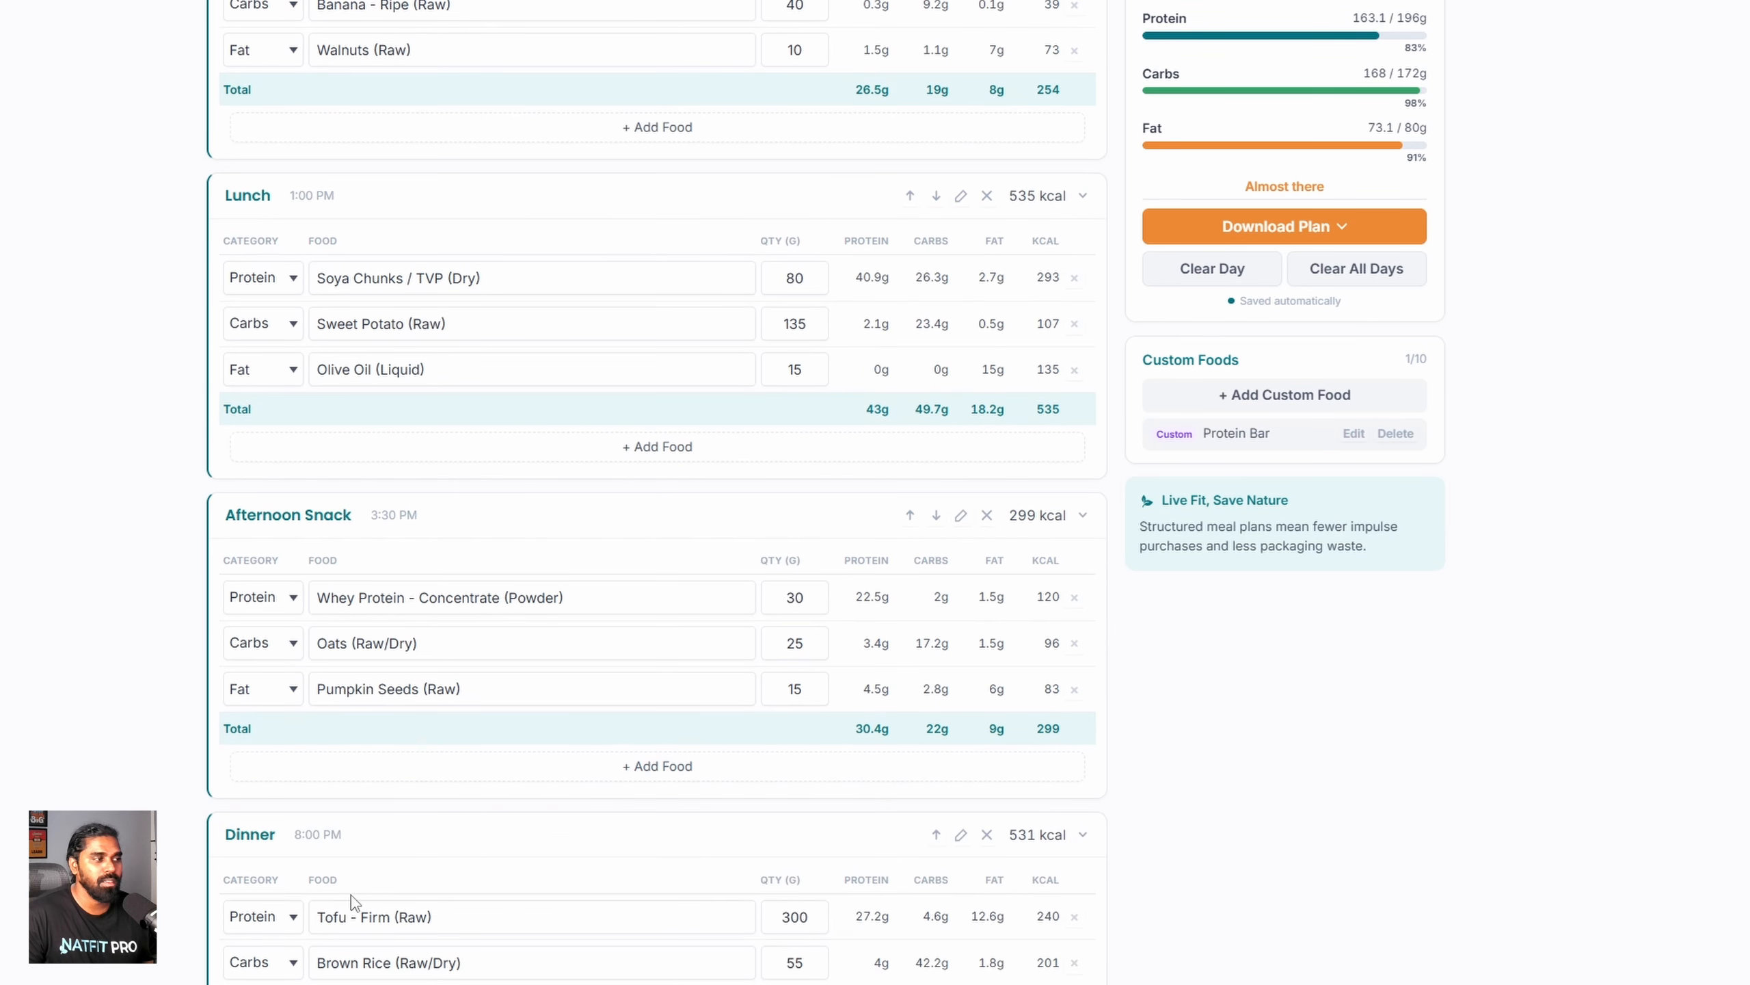
pyautogui.scroll(9, 500, 257)
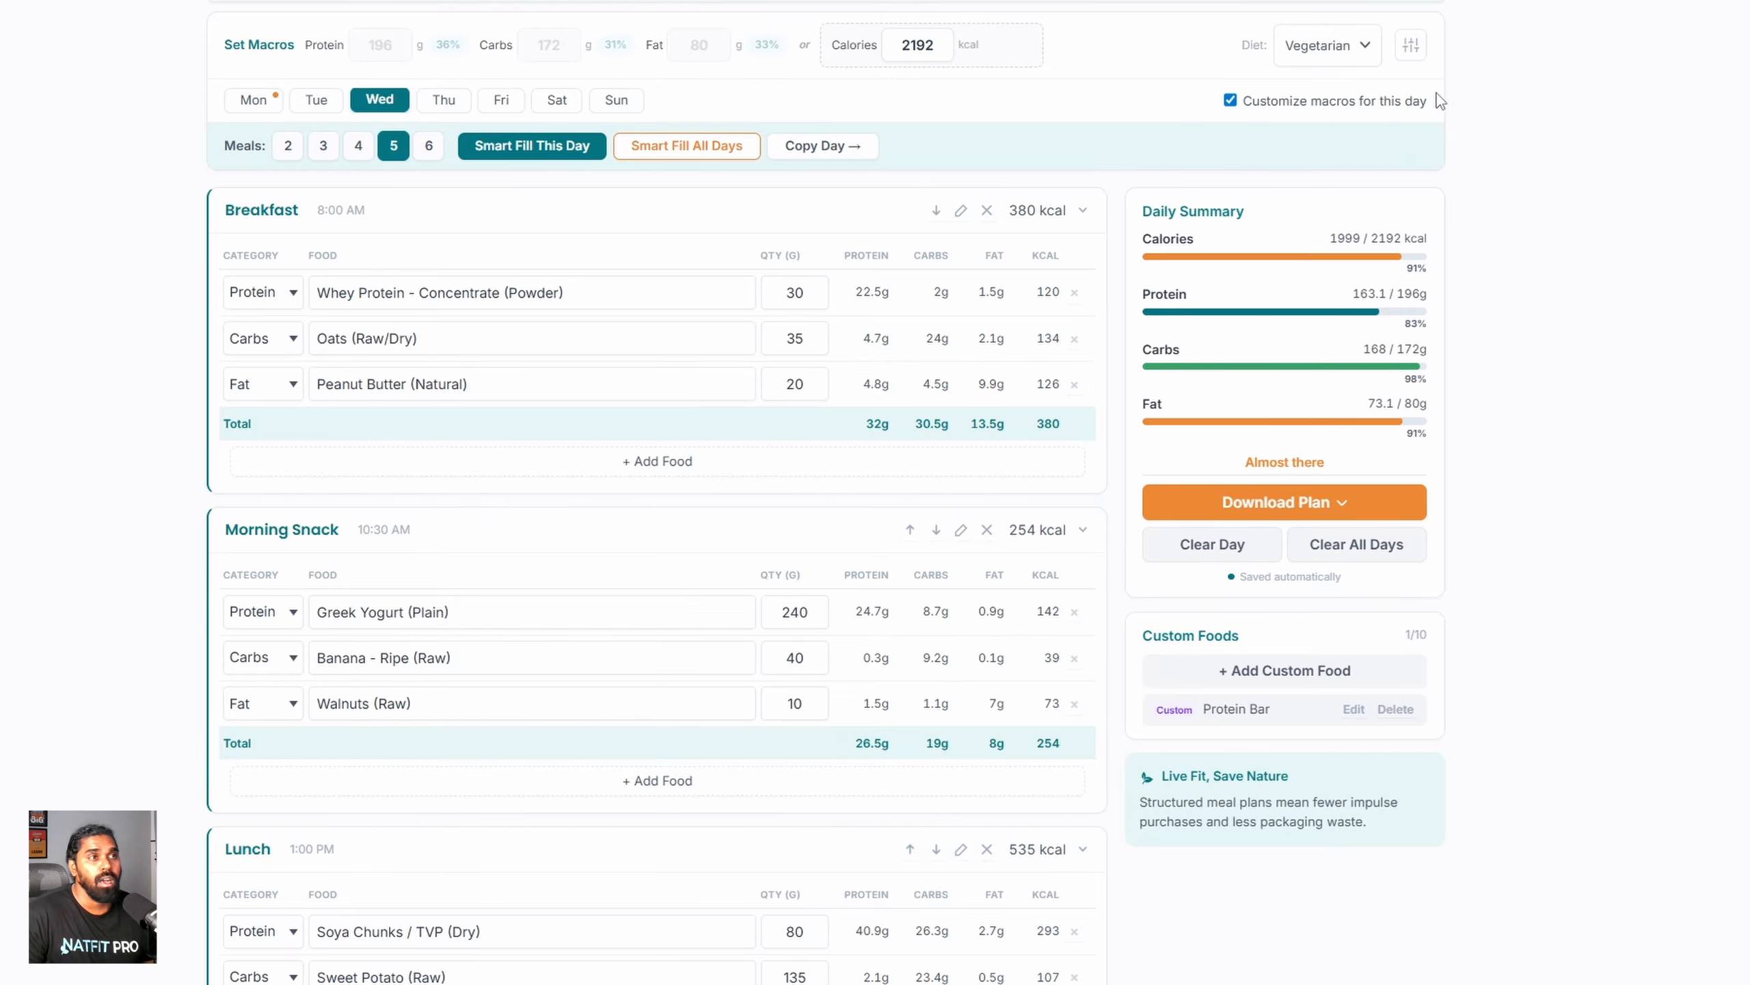
pyautogui.click(1411, 46)
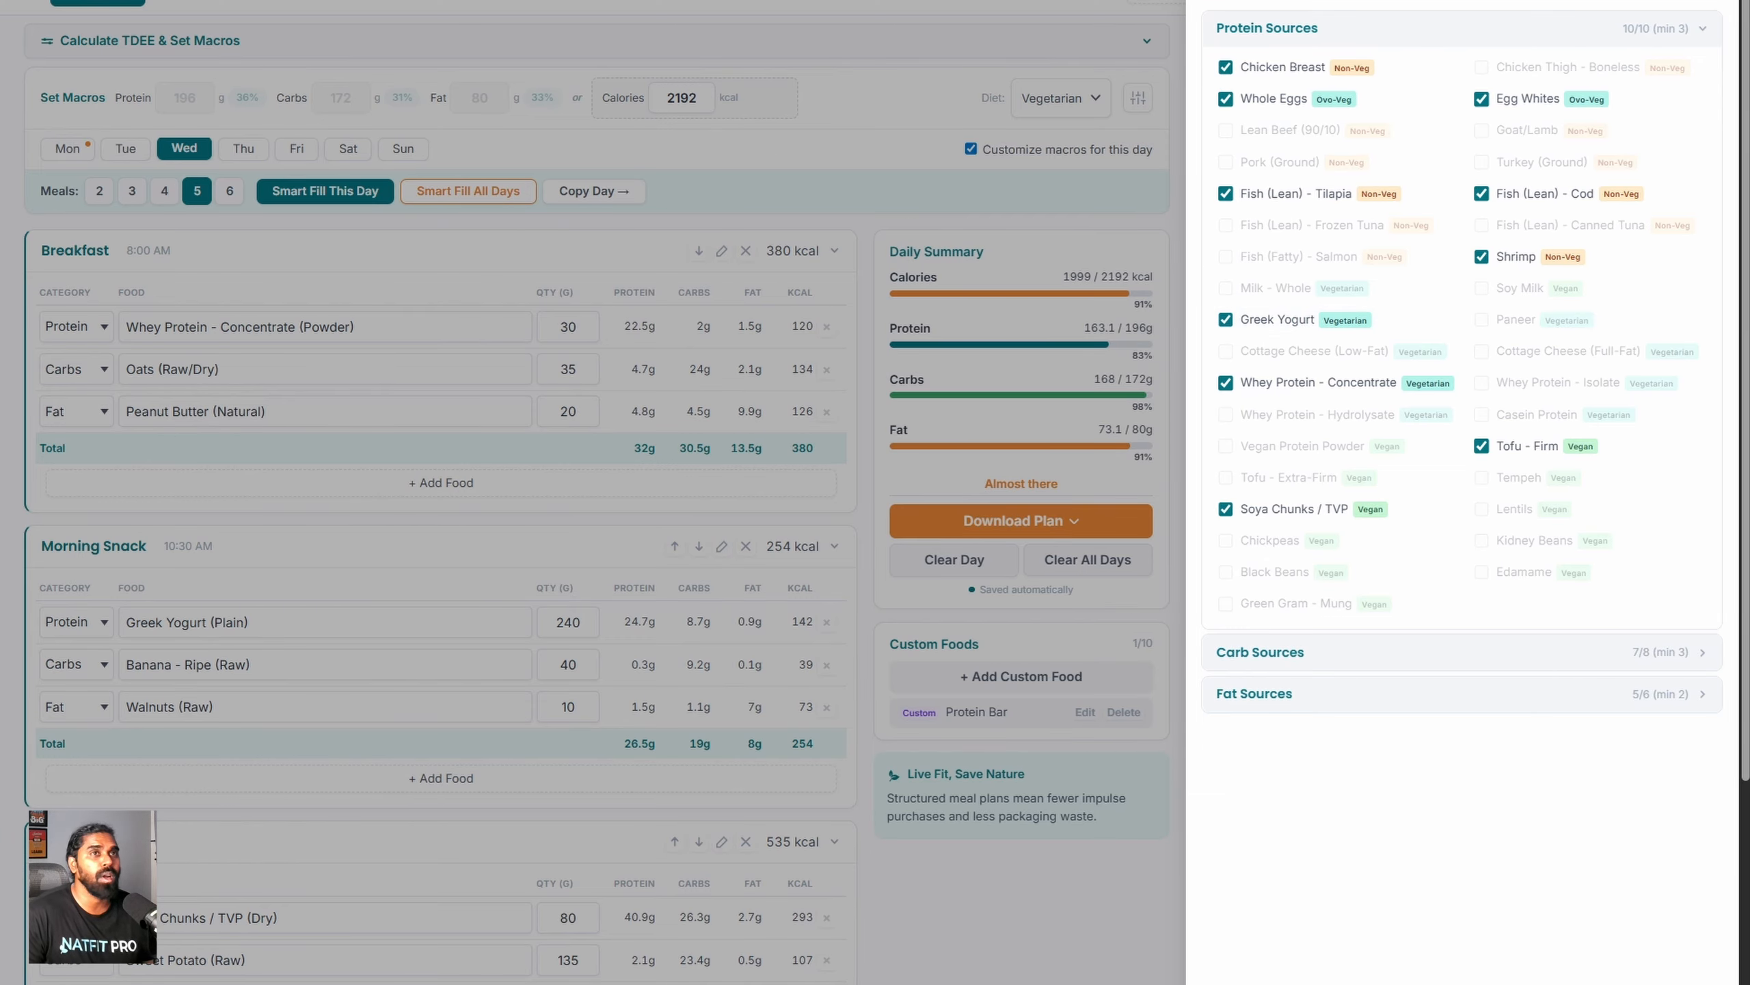
pyautogui.press('Escape')
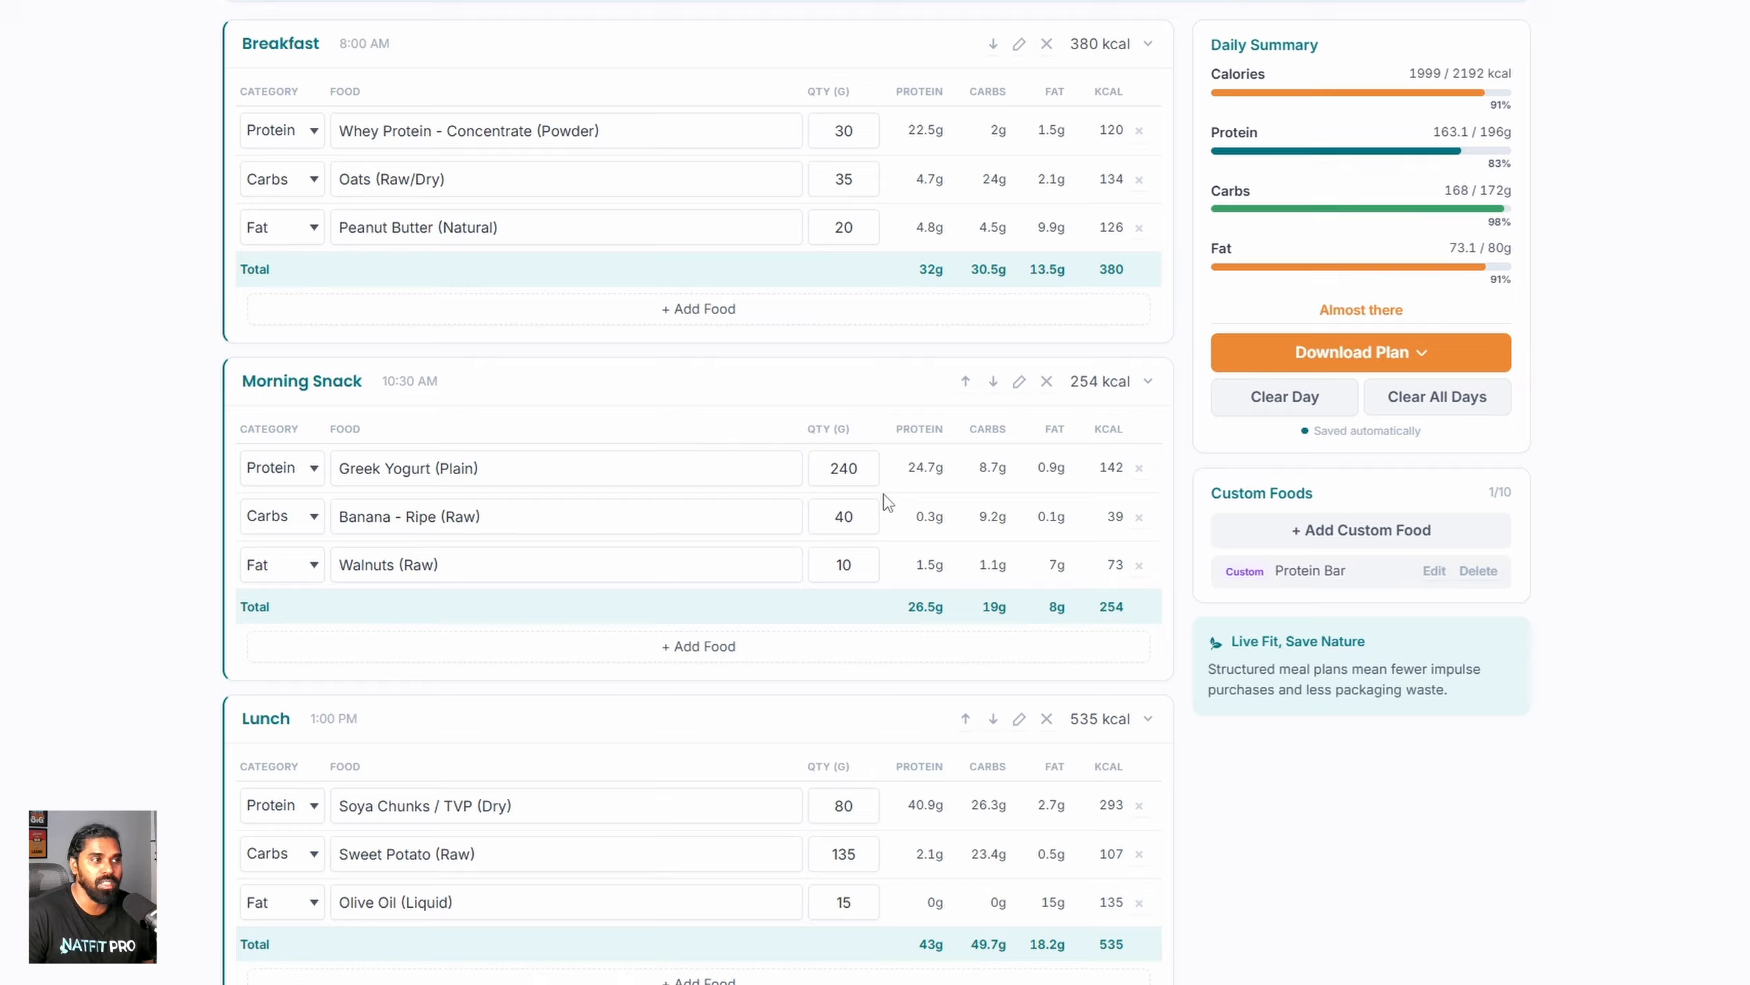
# Step: Set Wednesday's Morning Snack Greek Yogurt to 98 g and replace the Afternoon Snack whey protein with Cottage Cheese (Low-Fat)
pyautogui.doubleClick(853, 472)
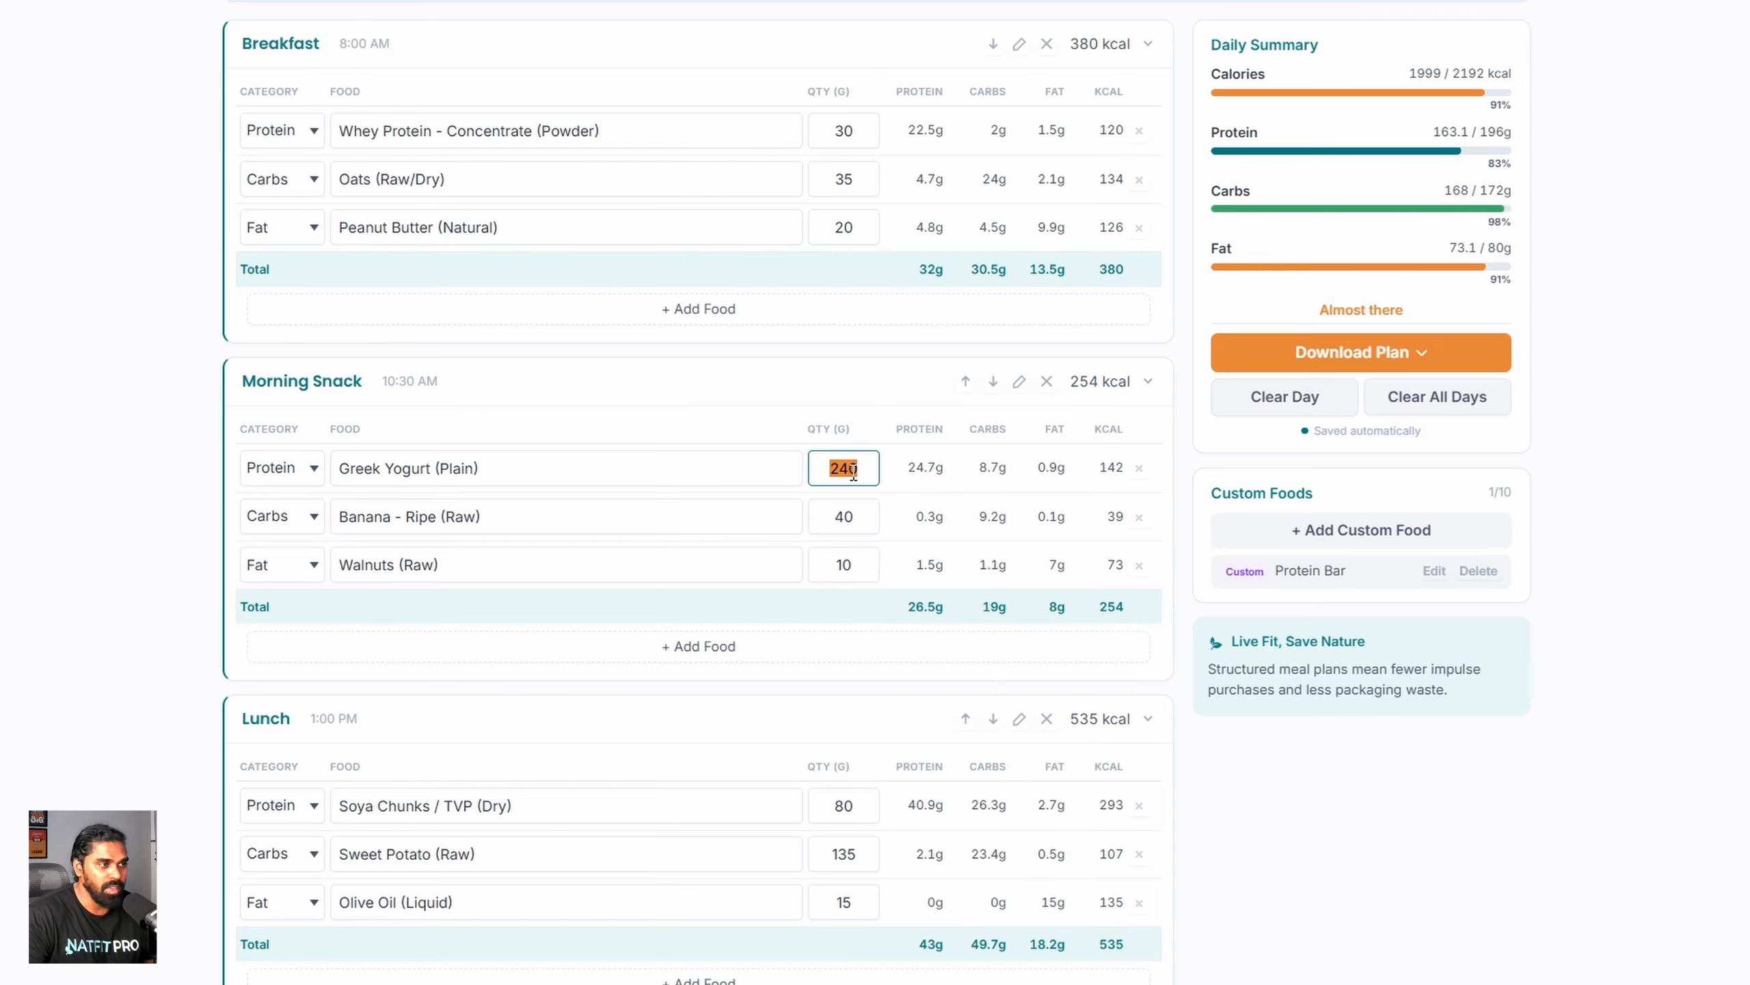
pyautogui.write('100')
pyautogui.scroll(-10, 853, 476)
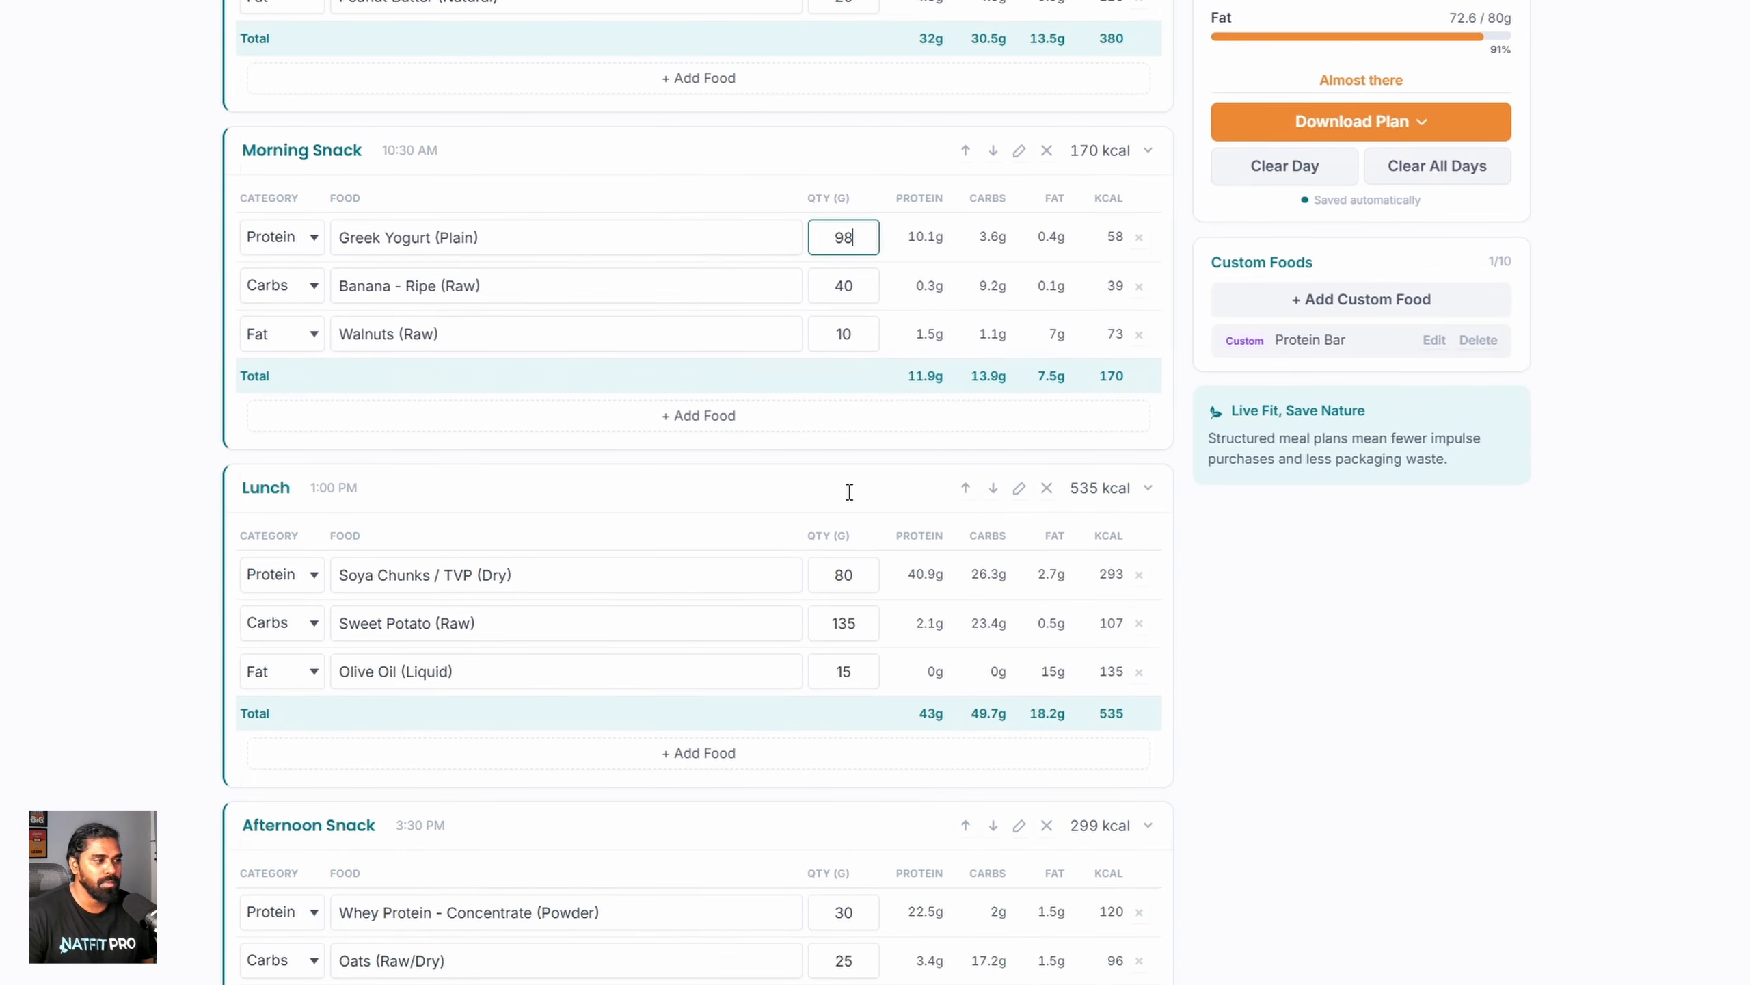
pyautogui.click(420, 456)
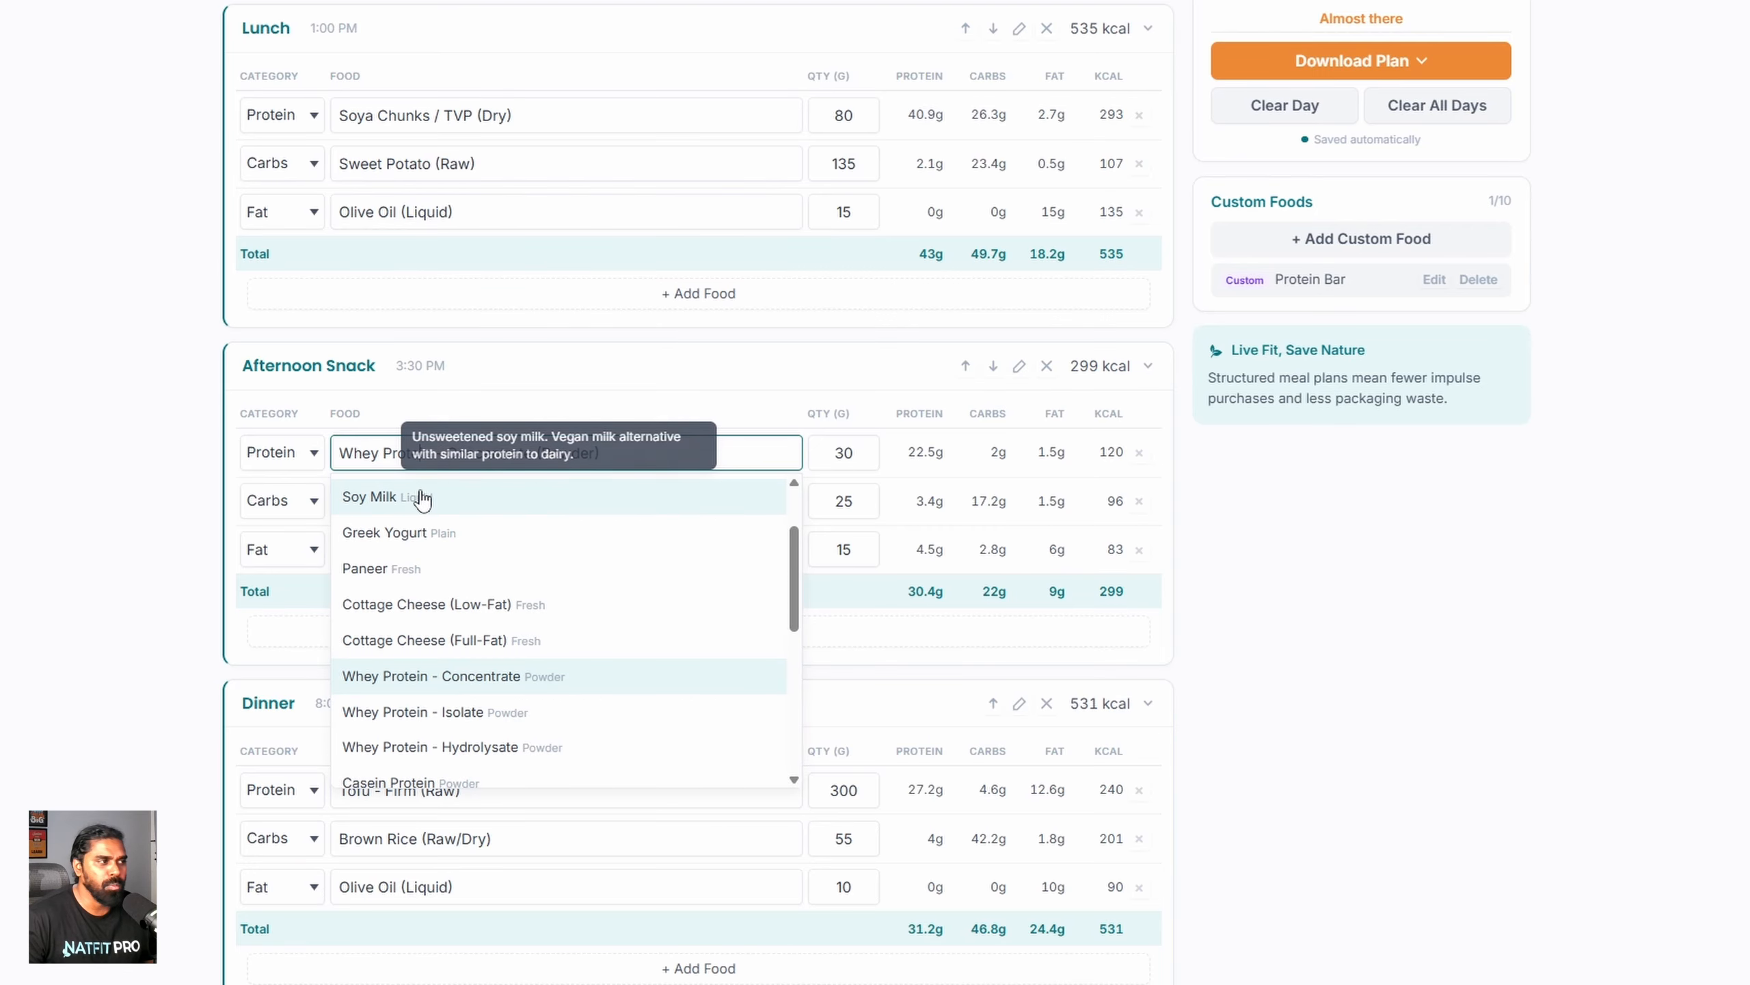
pyautogui.click(401, 606)
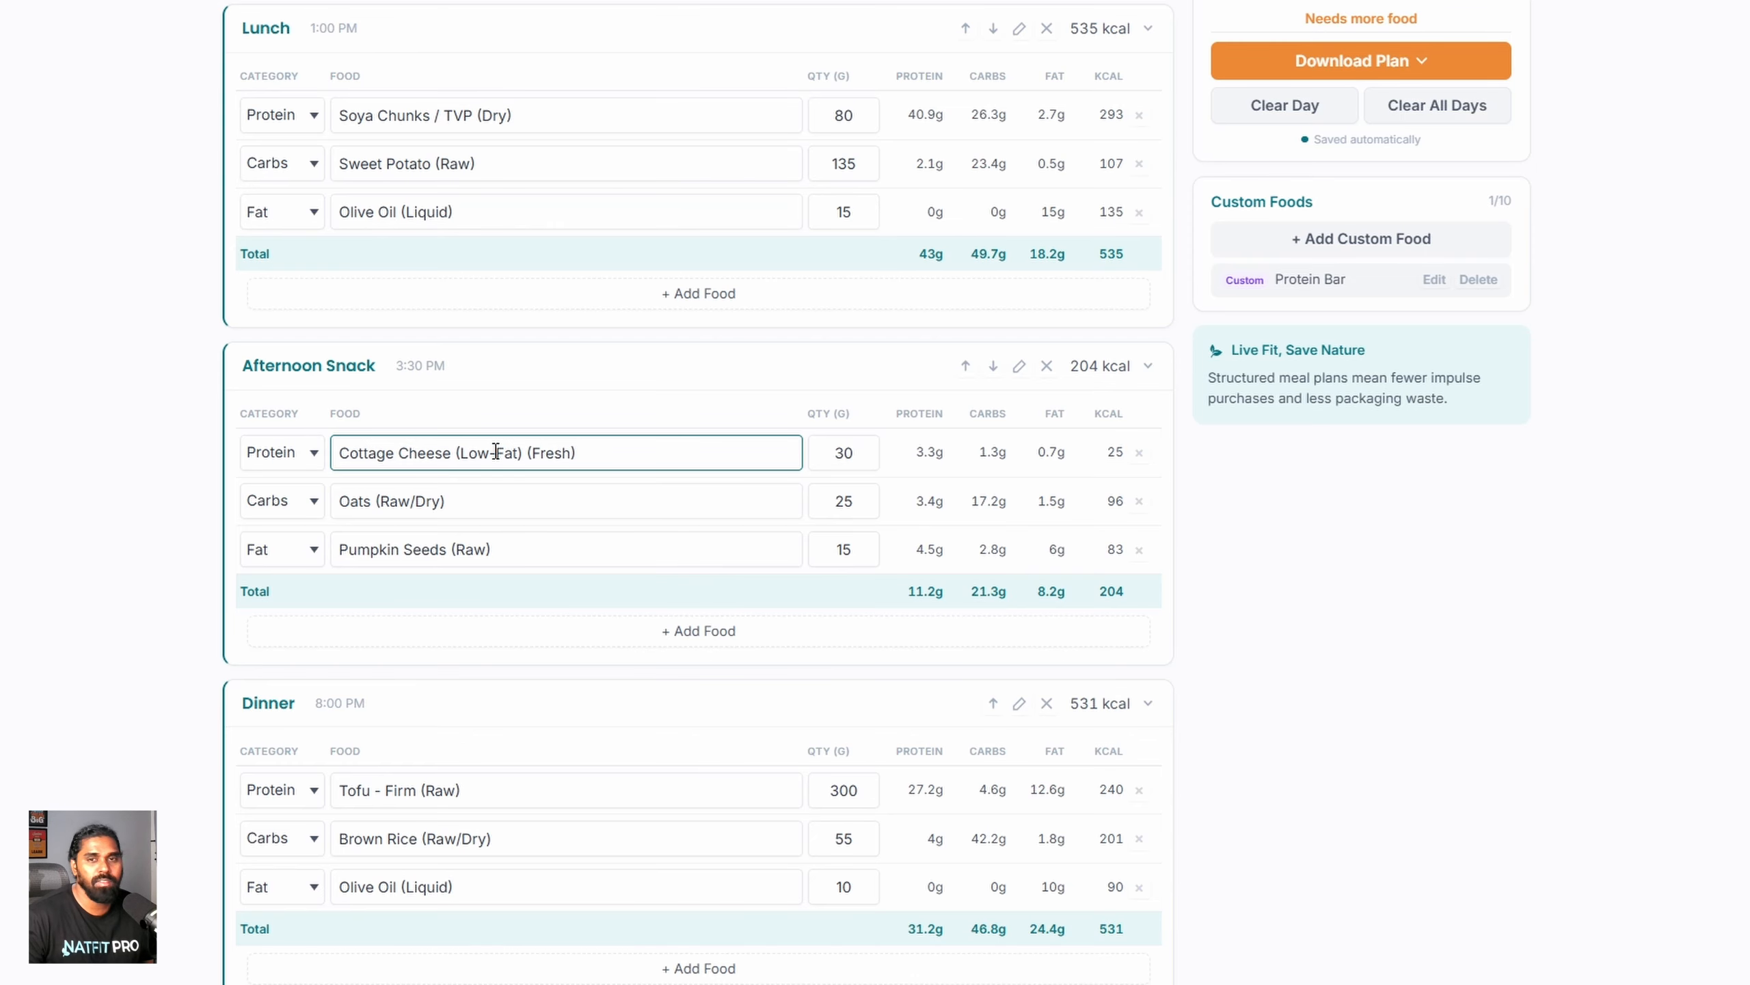
# Step: Review Wednesday's edited meals and the alternative protein foods offered for the Afternoon Snack
pyautogui.scroll(10, 1241, 609)
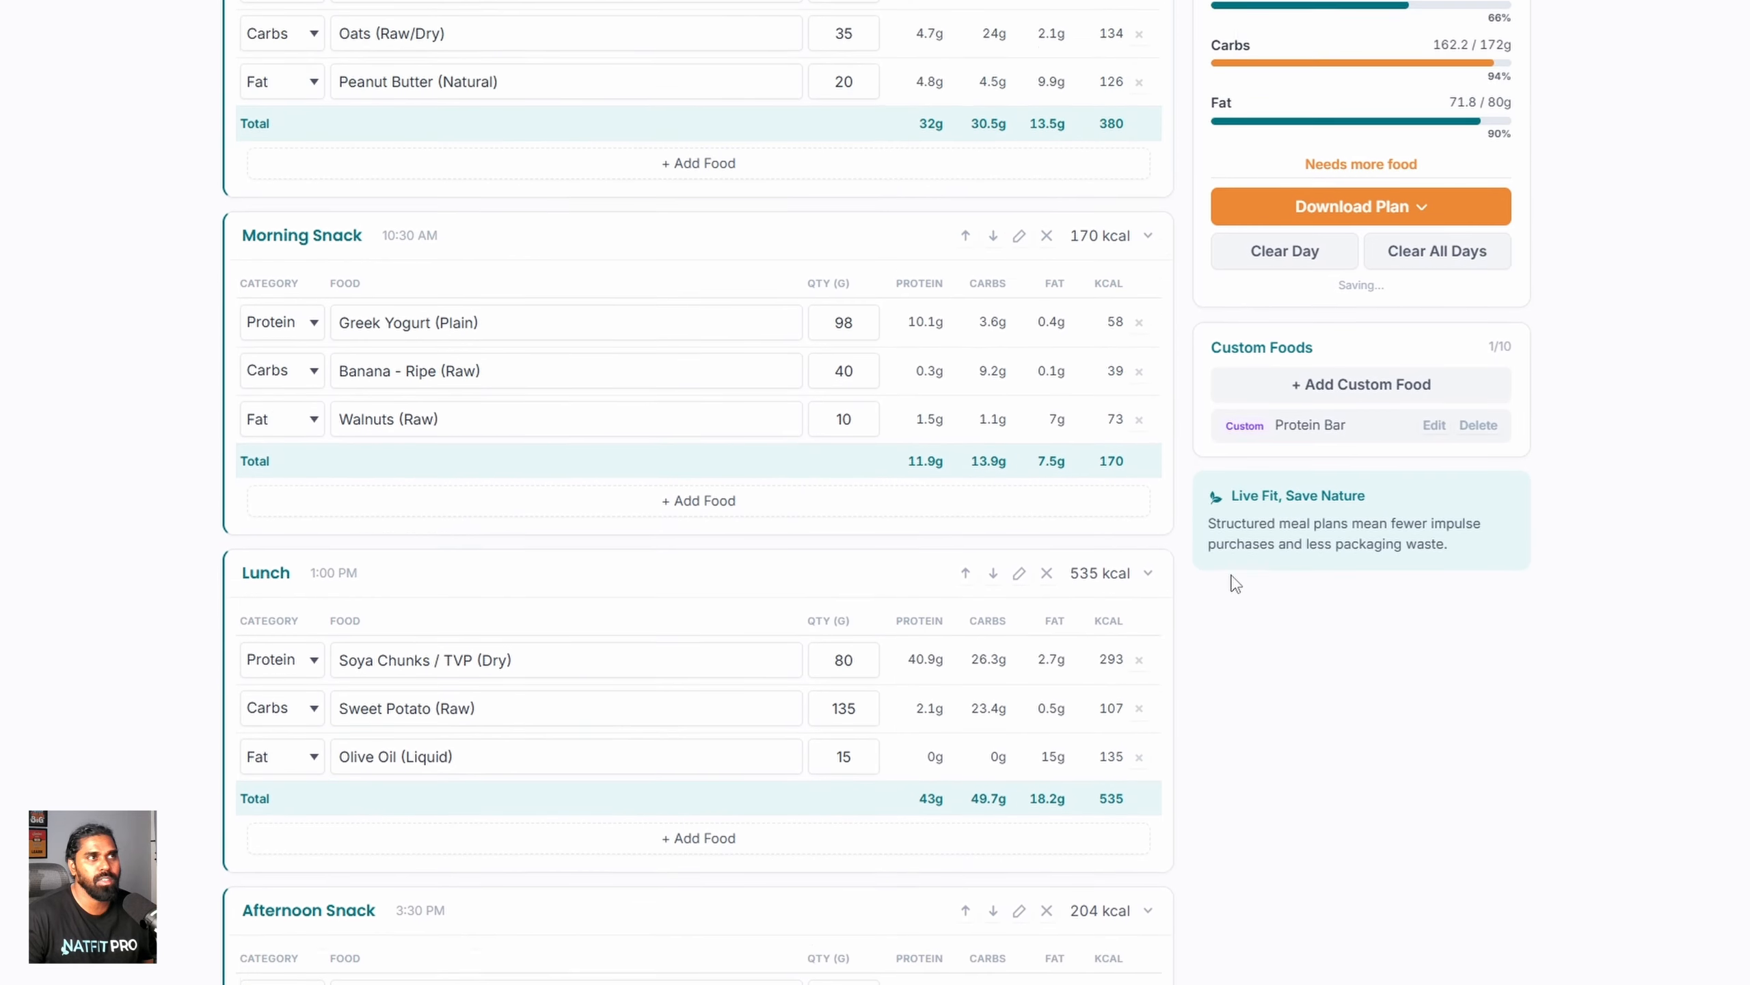
pyautogui.scroll(-6, 629, 606)
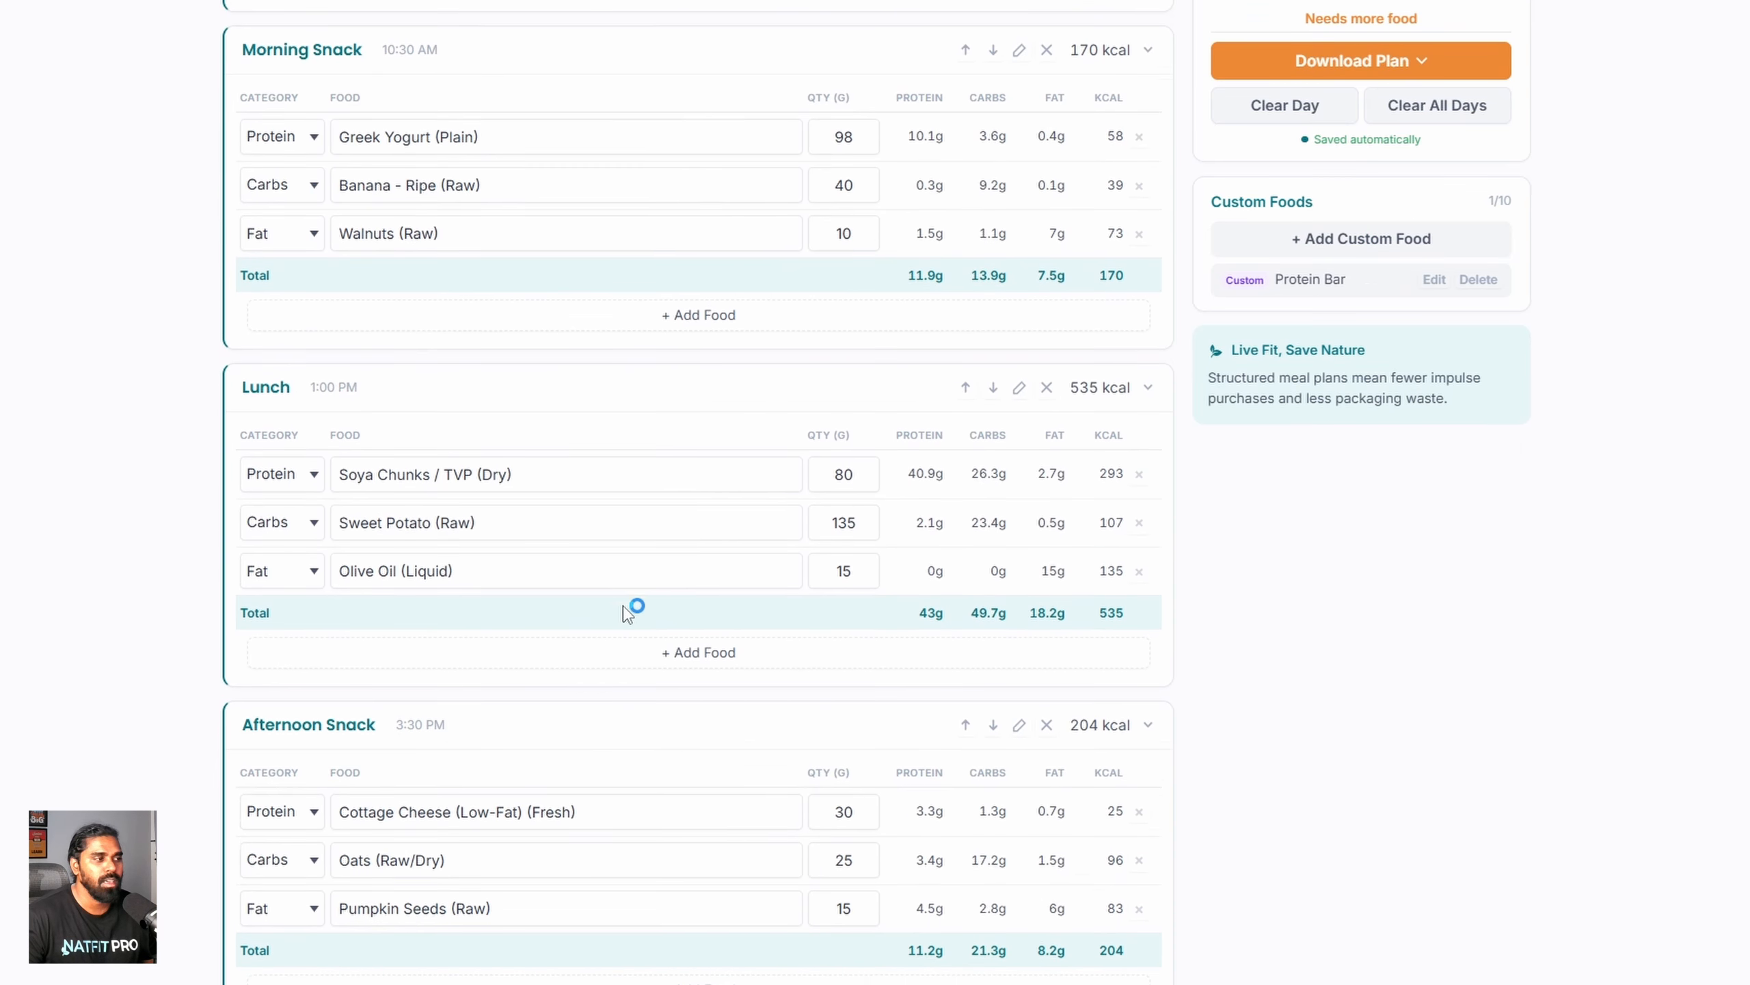
pyautogui.click(376, 732)
pyautogui.scroll(2, 480, 868)
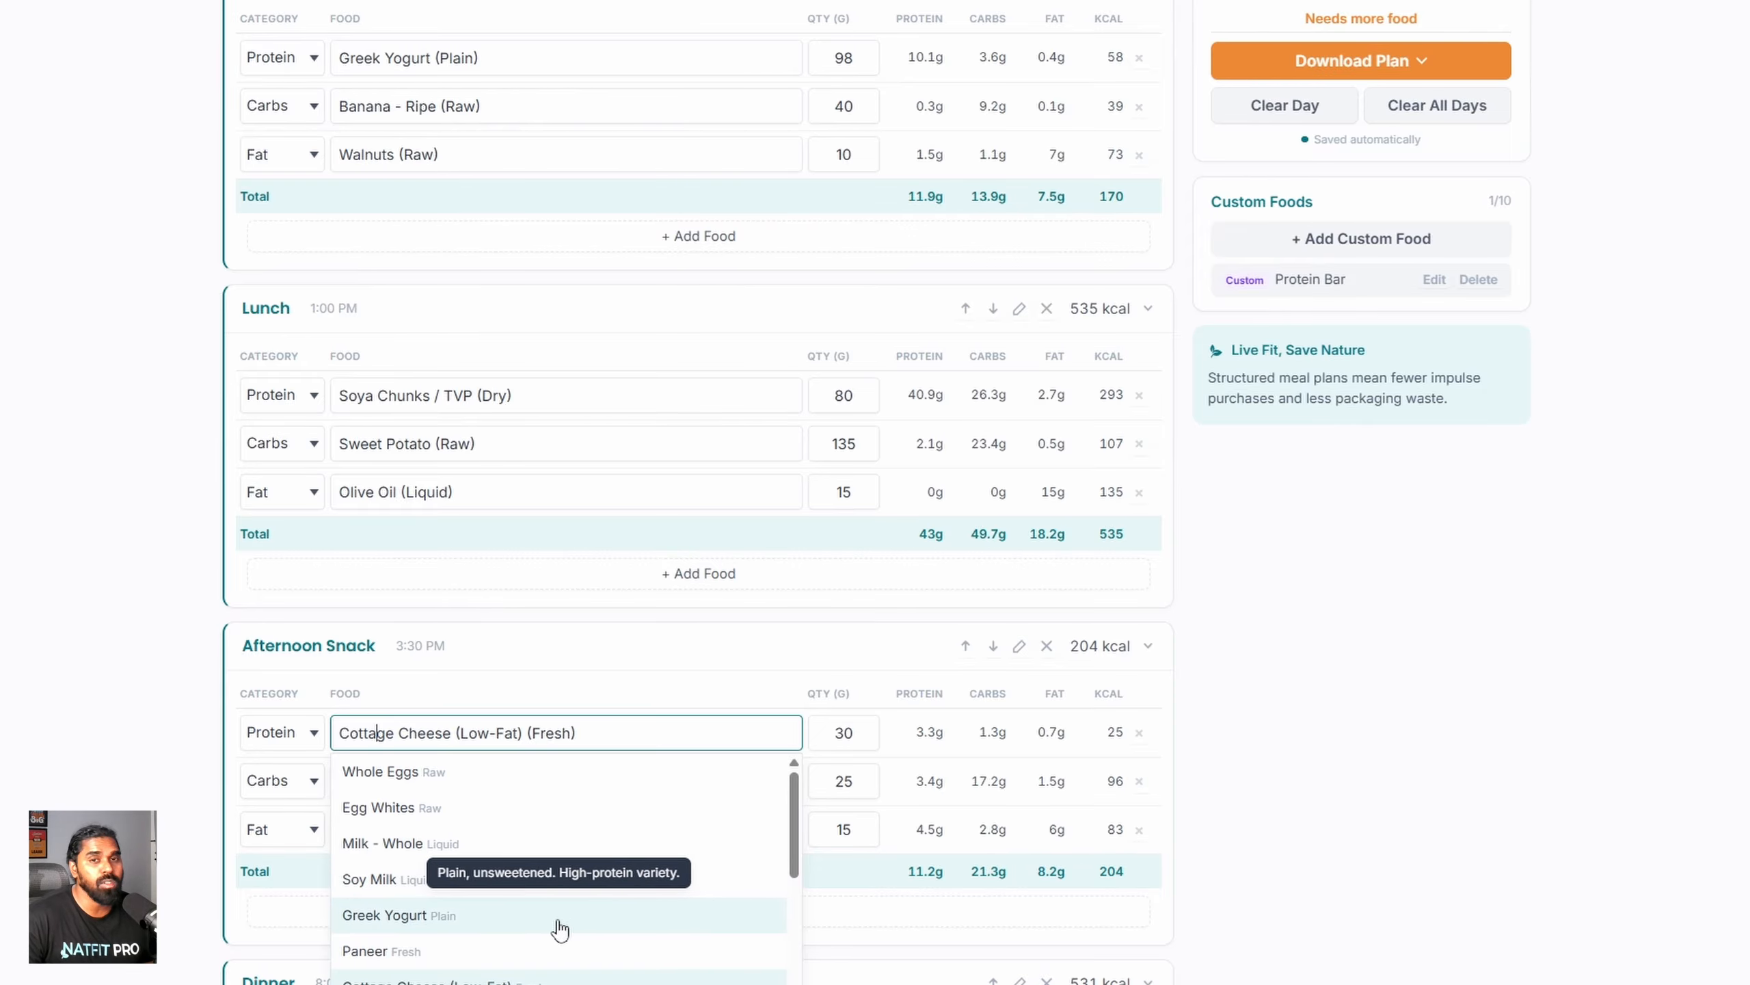
# Step: Set Thursday's diet to Vegan and generate that day's foods with Smart Fill
pyautogui.scroll(5, 560, 928)
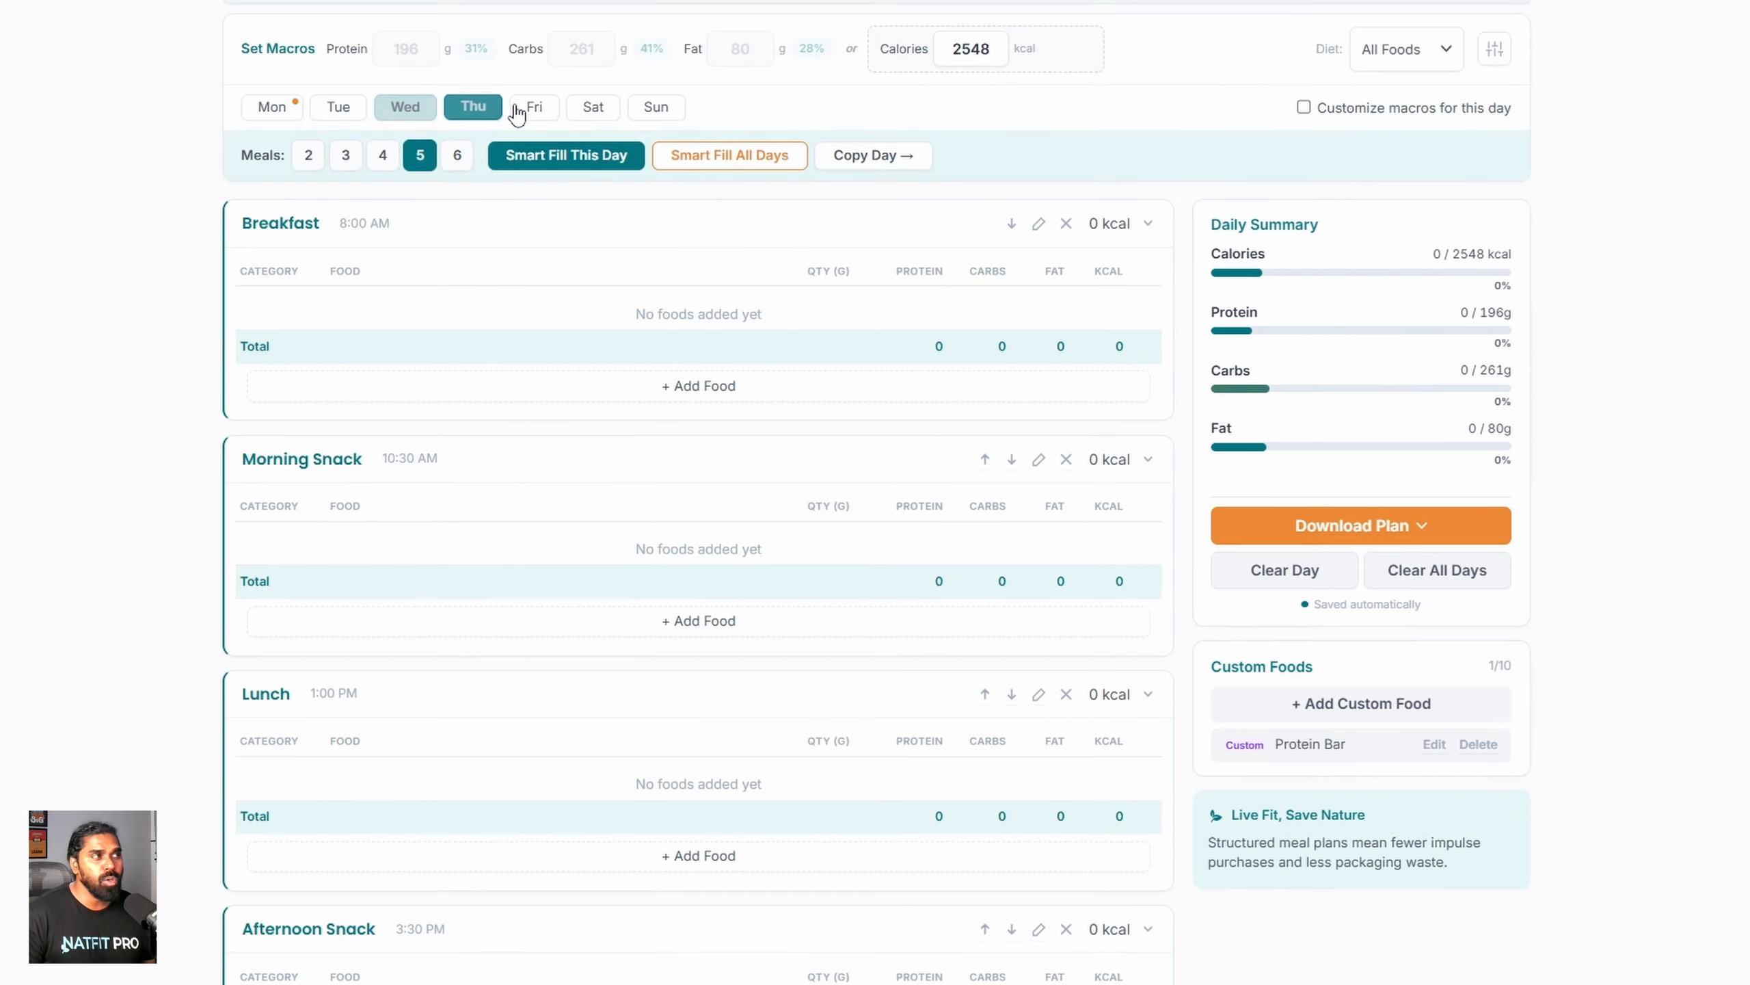
pyautogui.click(482, 108)
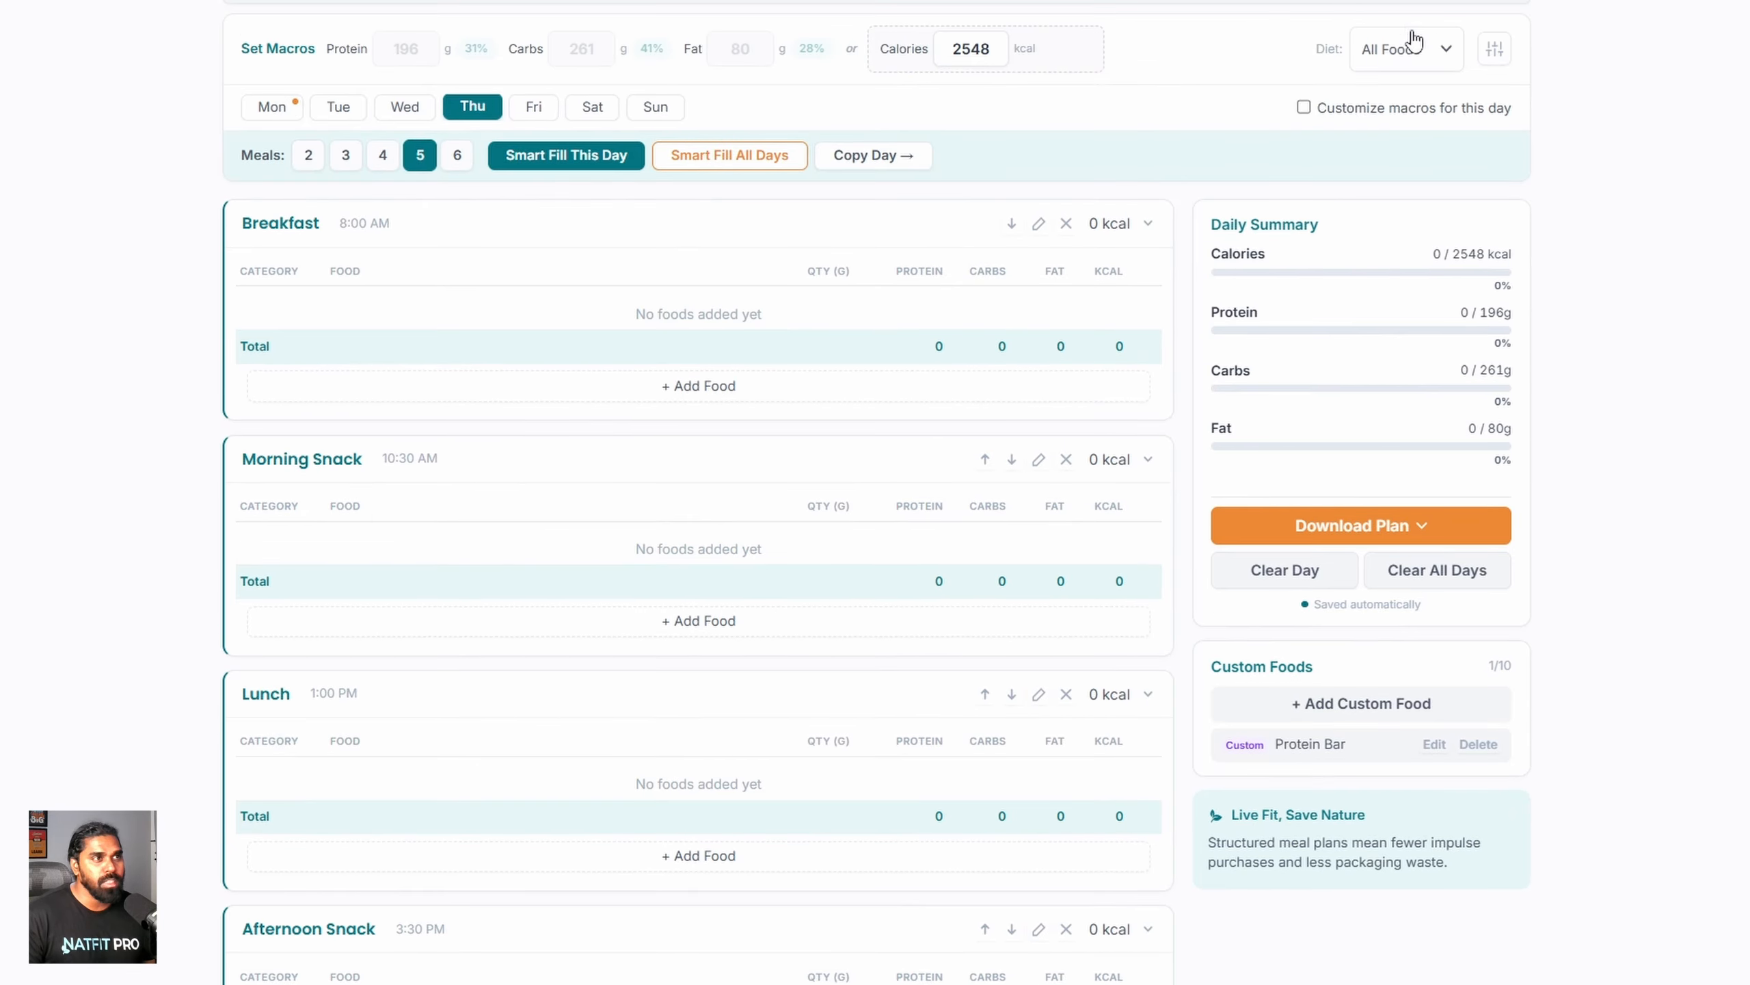
pyautogui.click(1419, 58)
pyautogui.click(1392, 134)
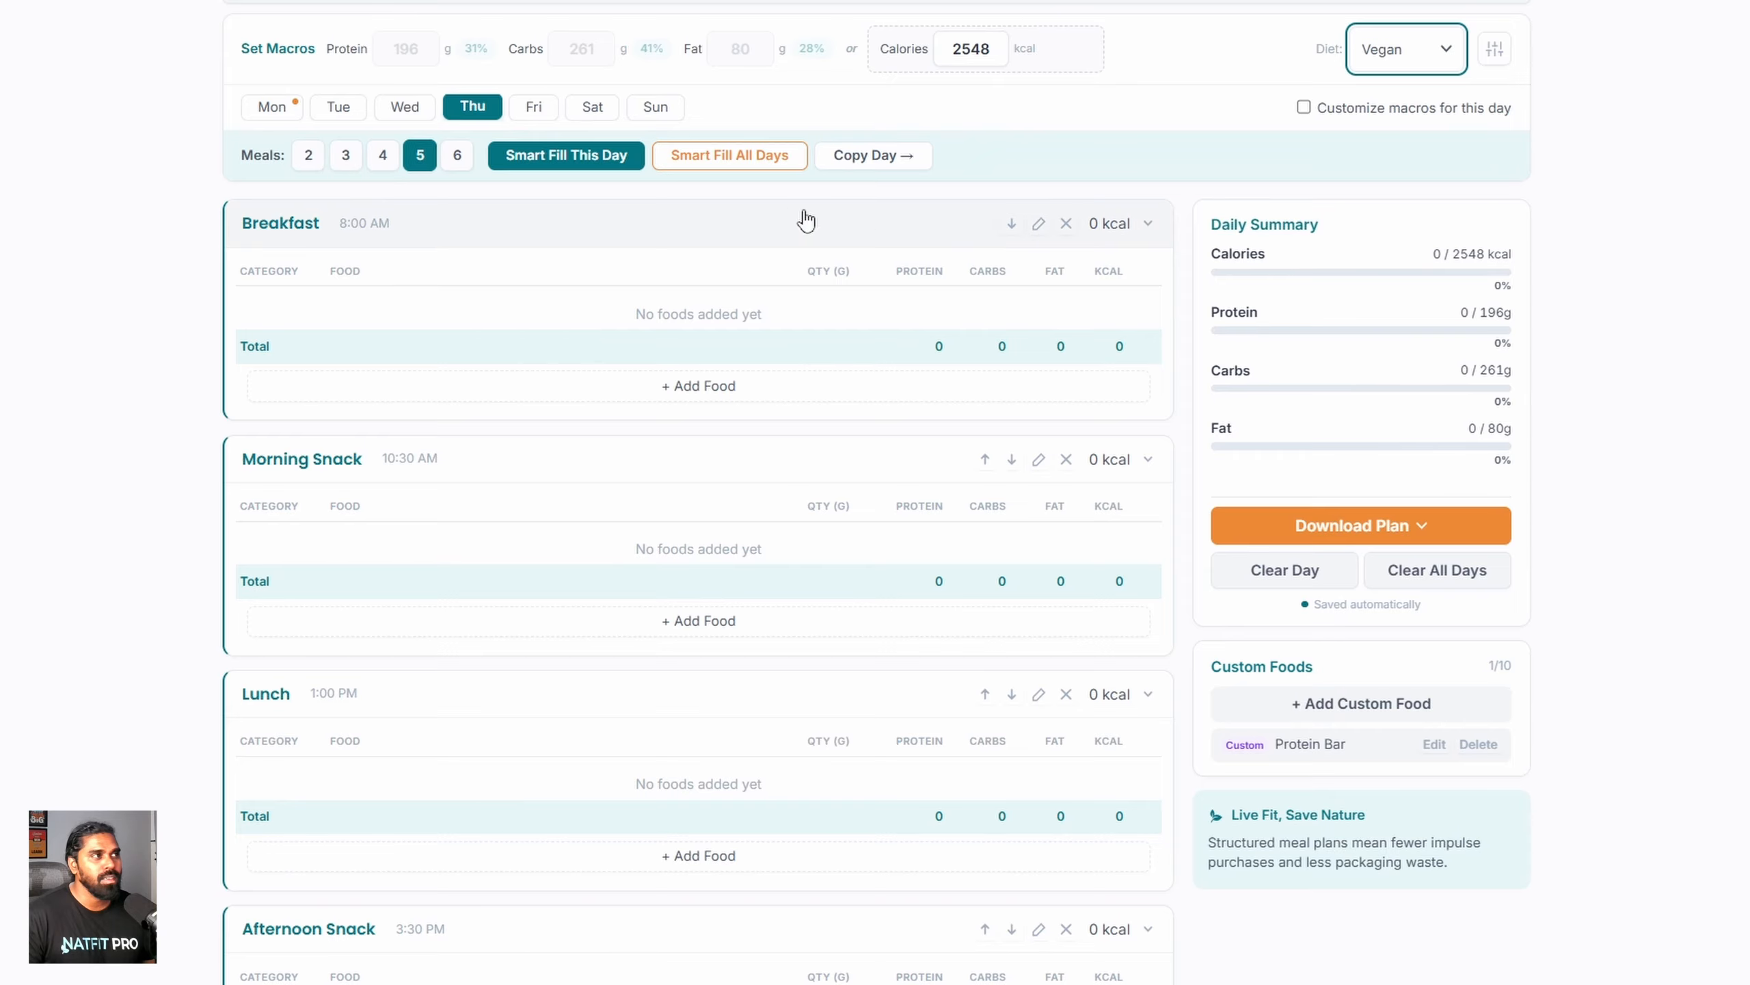
pyautogui.click(598, 174)
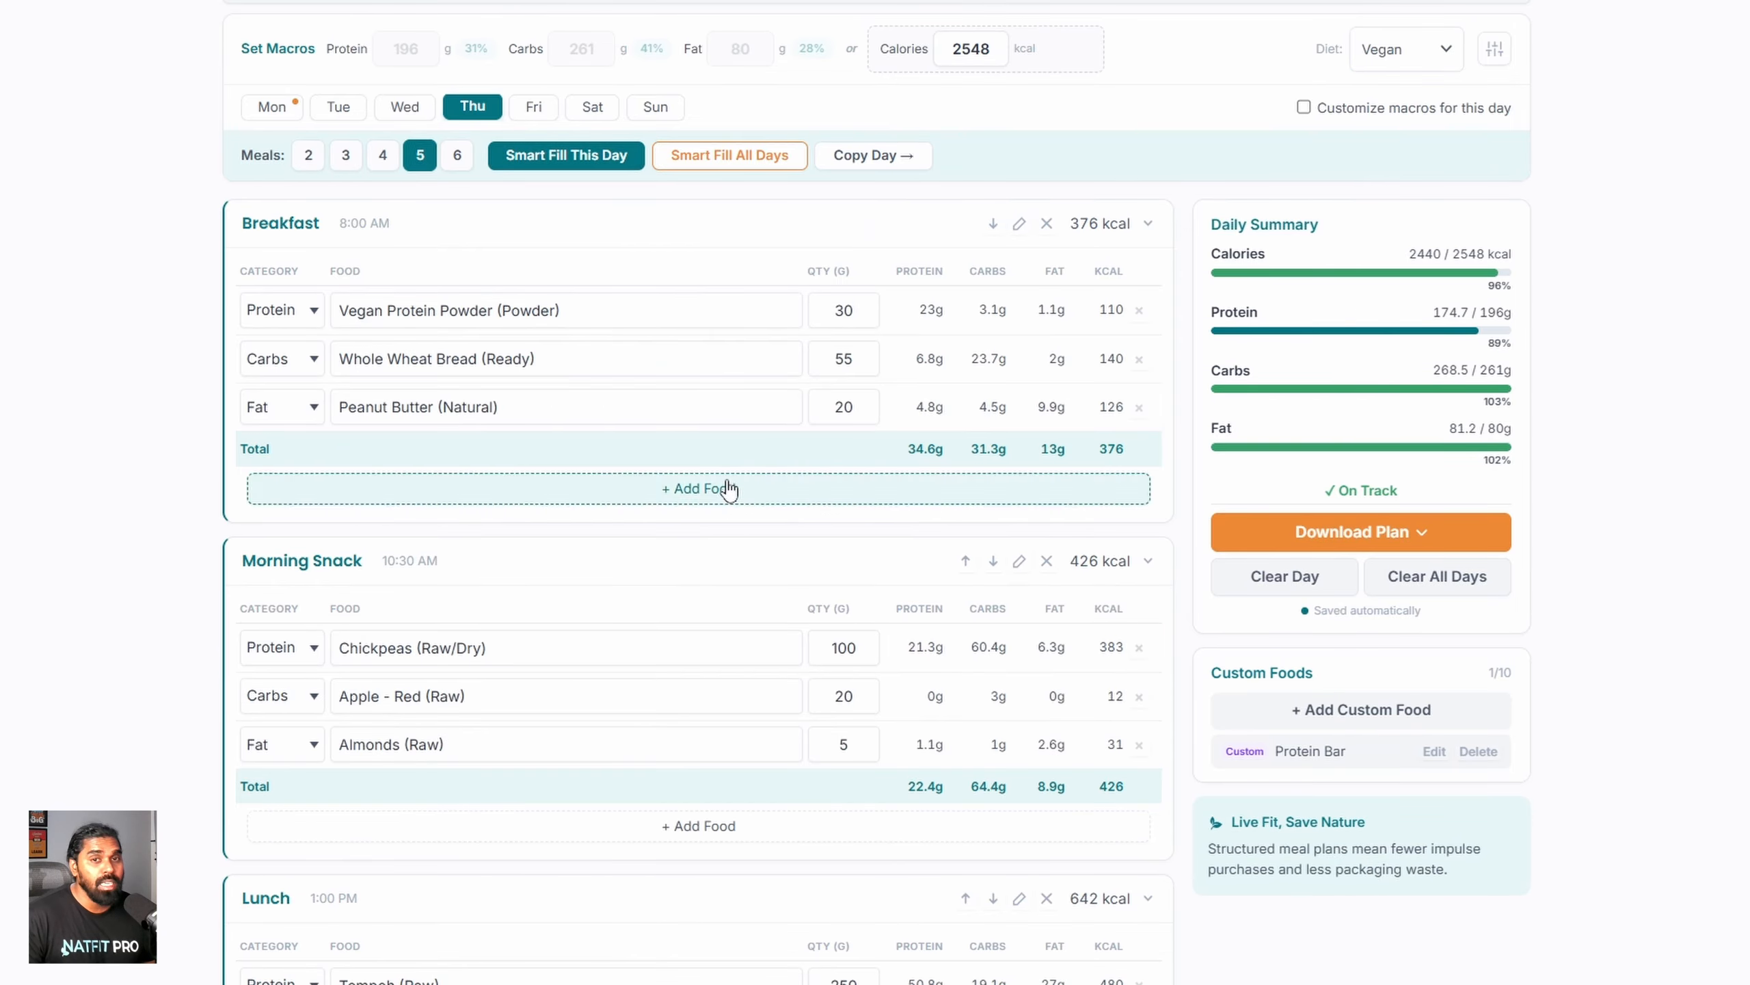
# Step: Review the foods generated for Thursday's vegan meals and check the Food Preferences
pyautogui.scroll(-5, 706, 550)
pyautogui.scroll(-2, 700, 540)
pyautogui.scroll(7, 1028, 321)
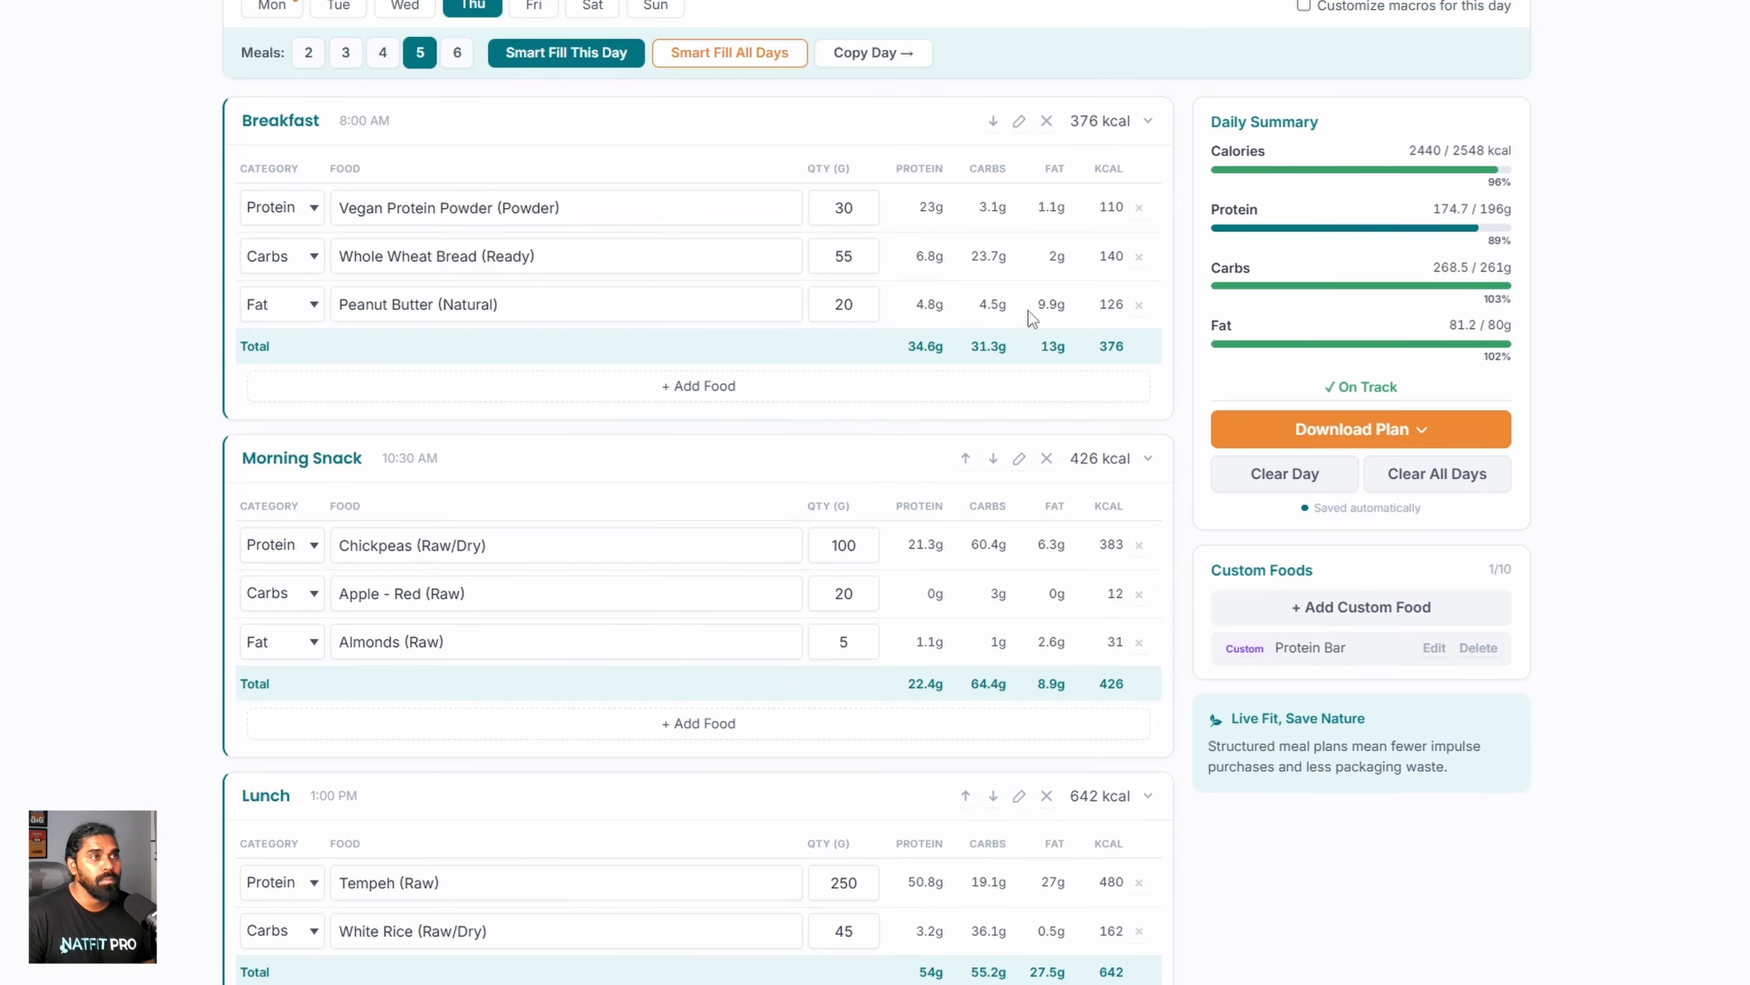
pyautogui.click(1491, 49)
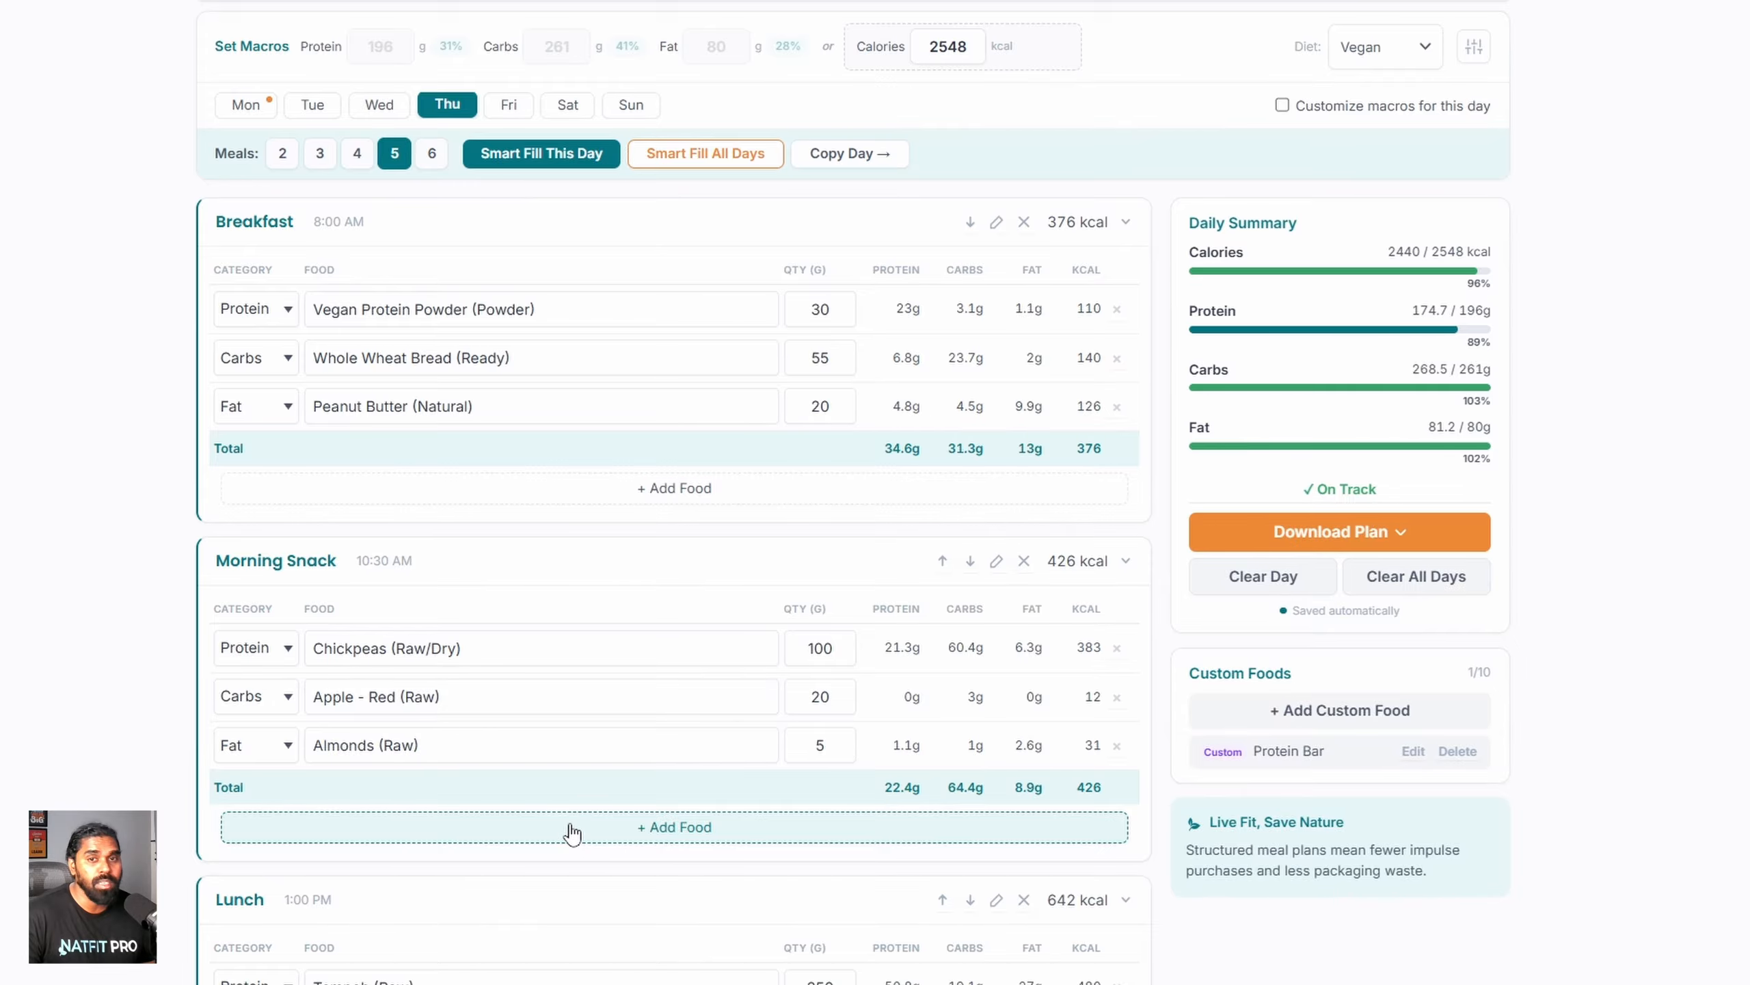
# Step: Copy Thursday's meals to Saturday
pyautogui.click(834, 160)
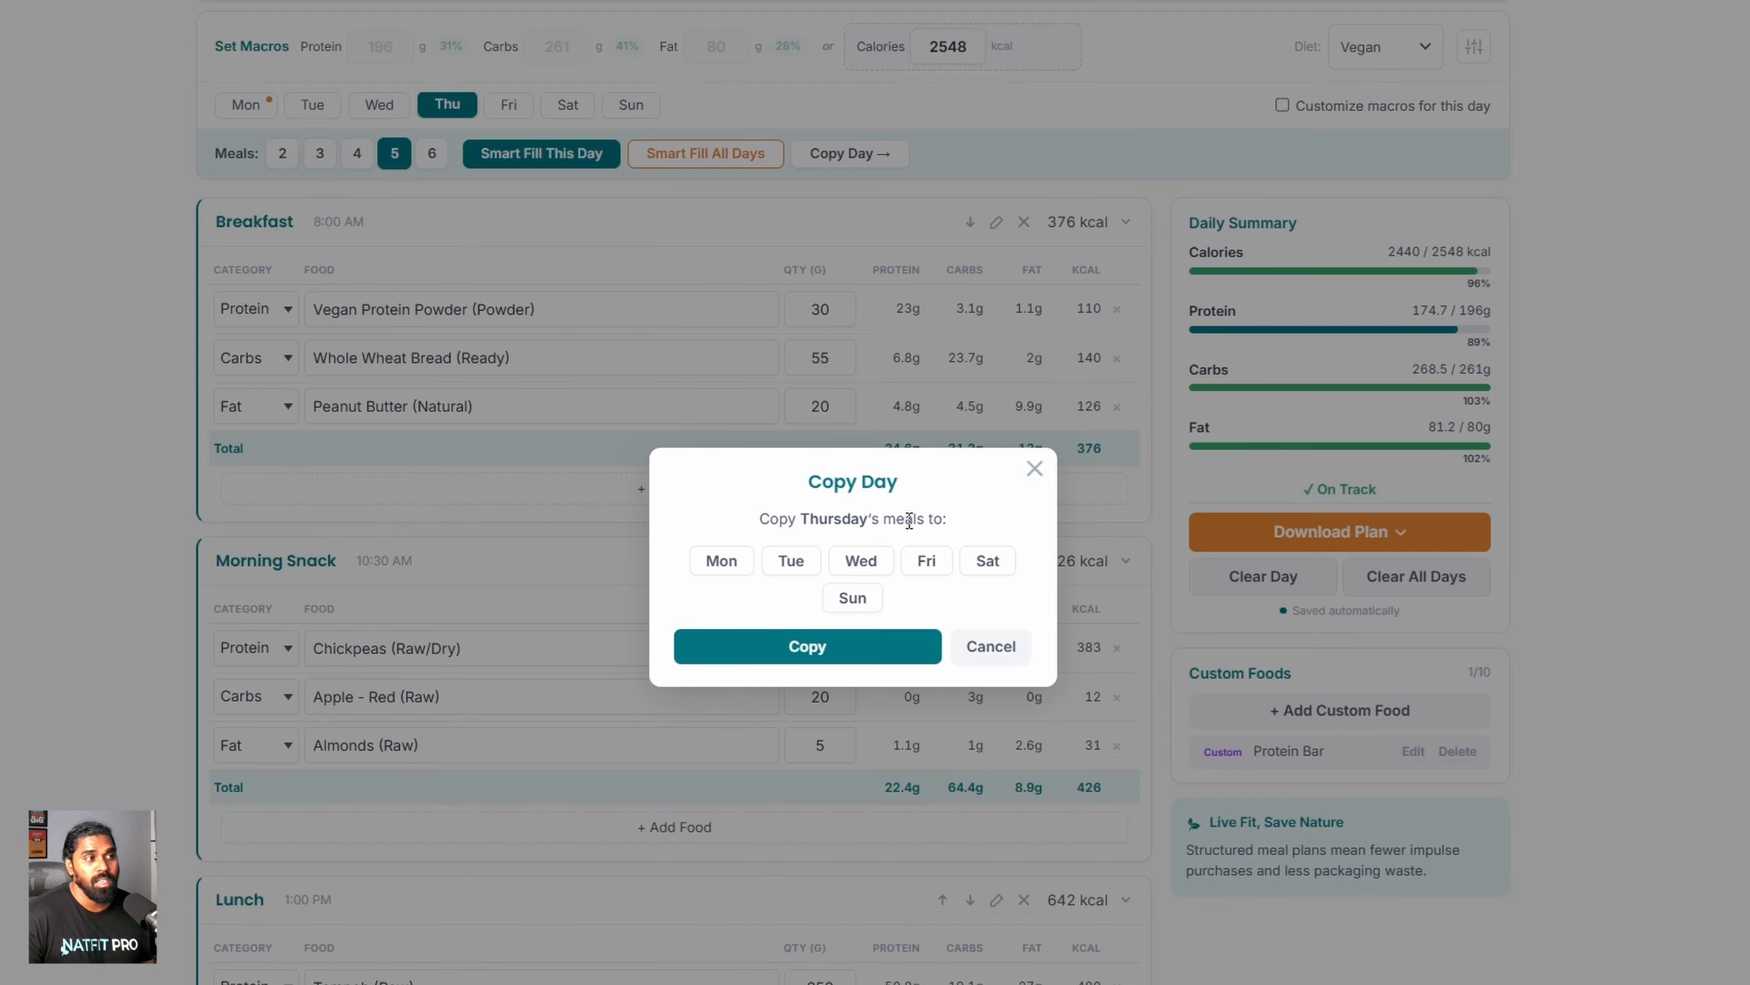
pyautogui.click(987, 565)
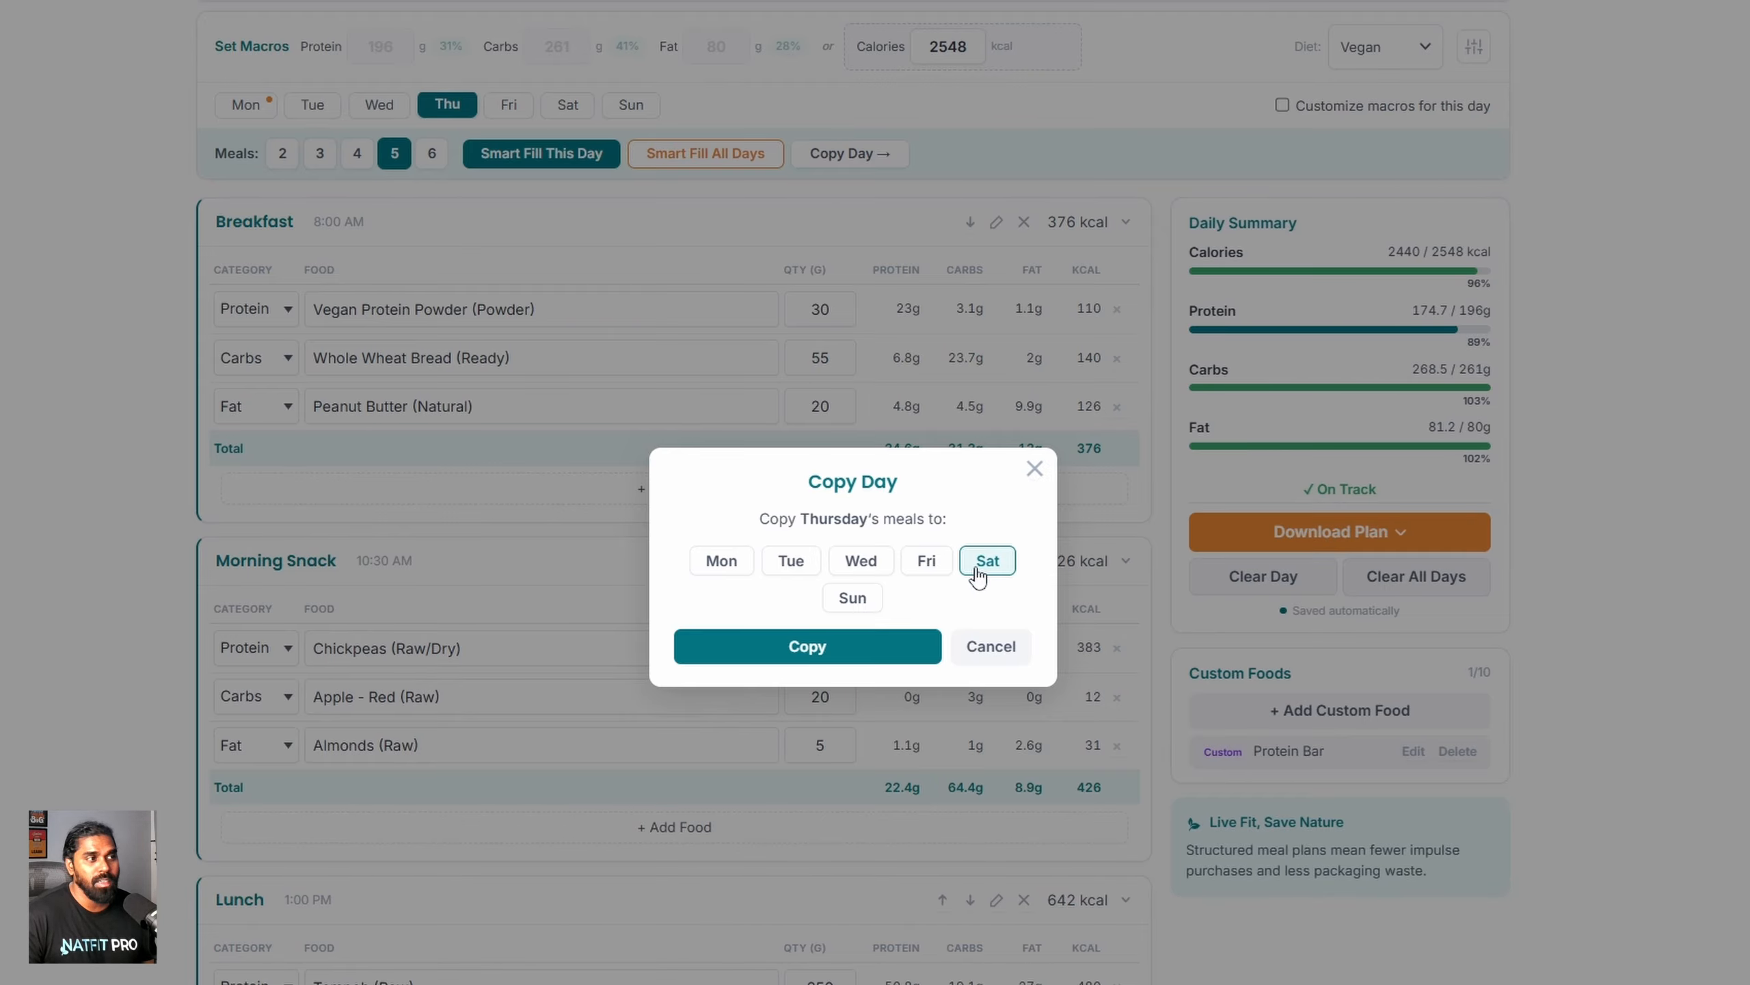
pyautogui.click(870, 653)
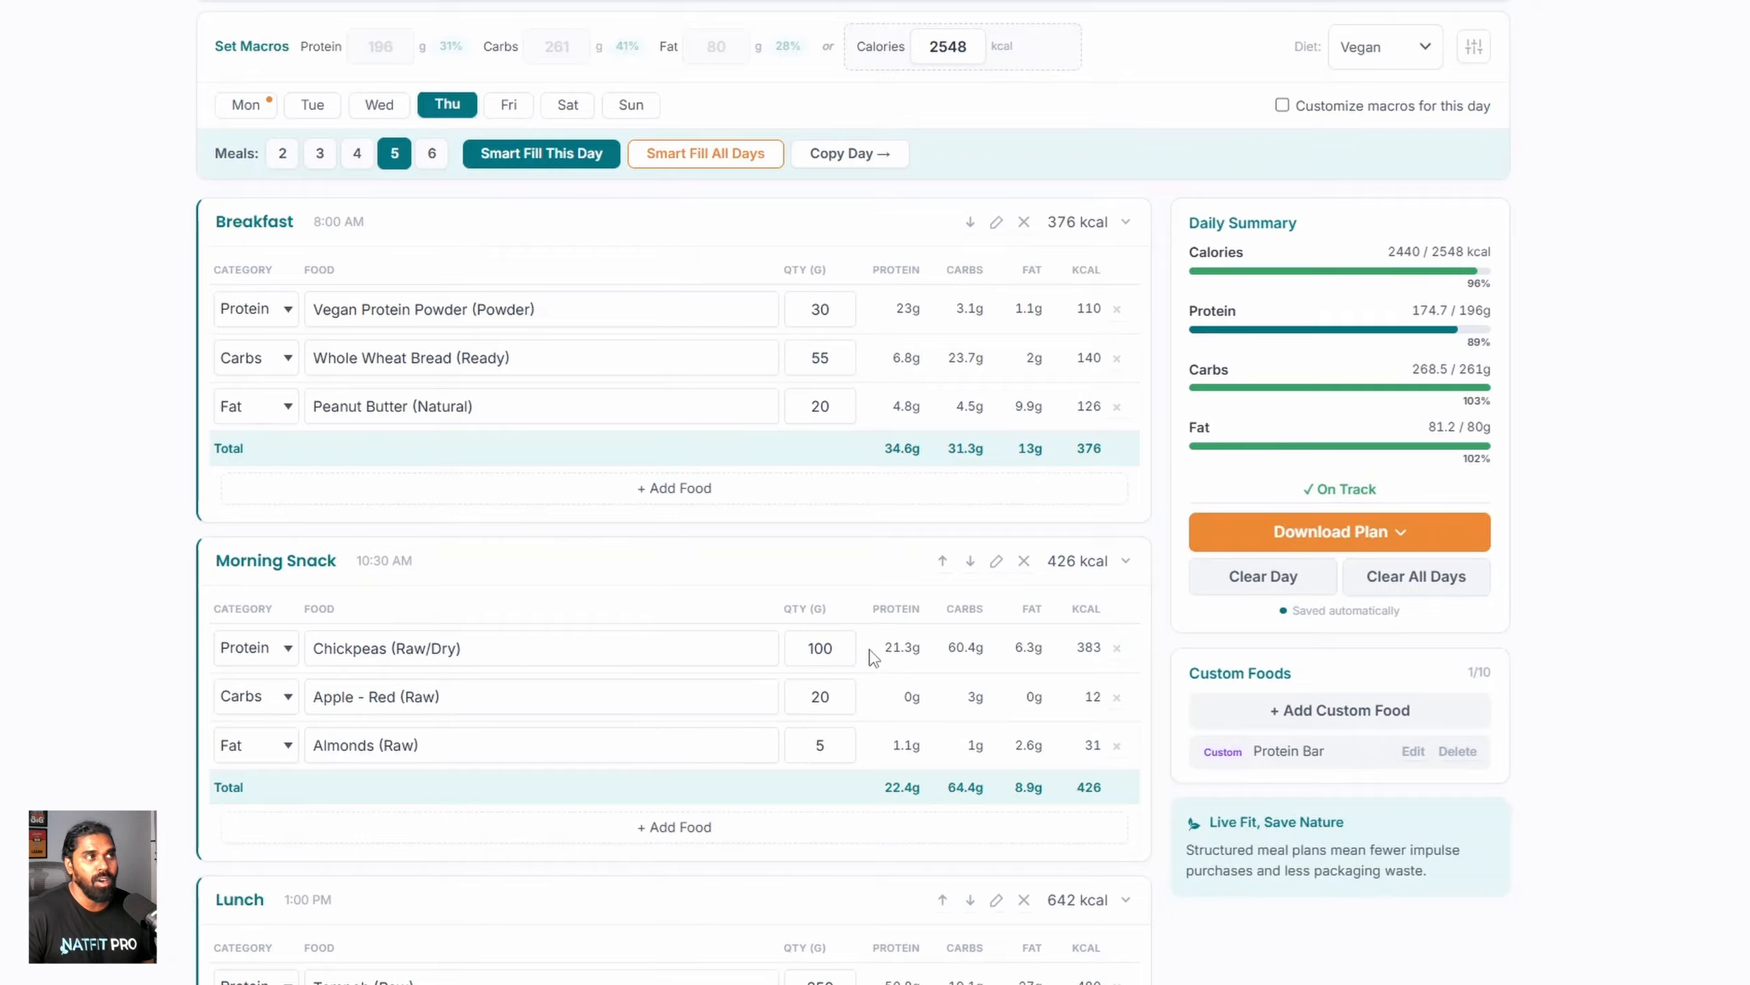
# Step: Compare Saturday's copied meals and daily macro targets with Thursday's
pyautogui.click(569, 111)
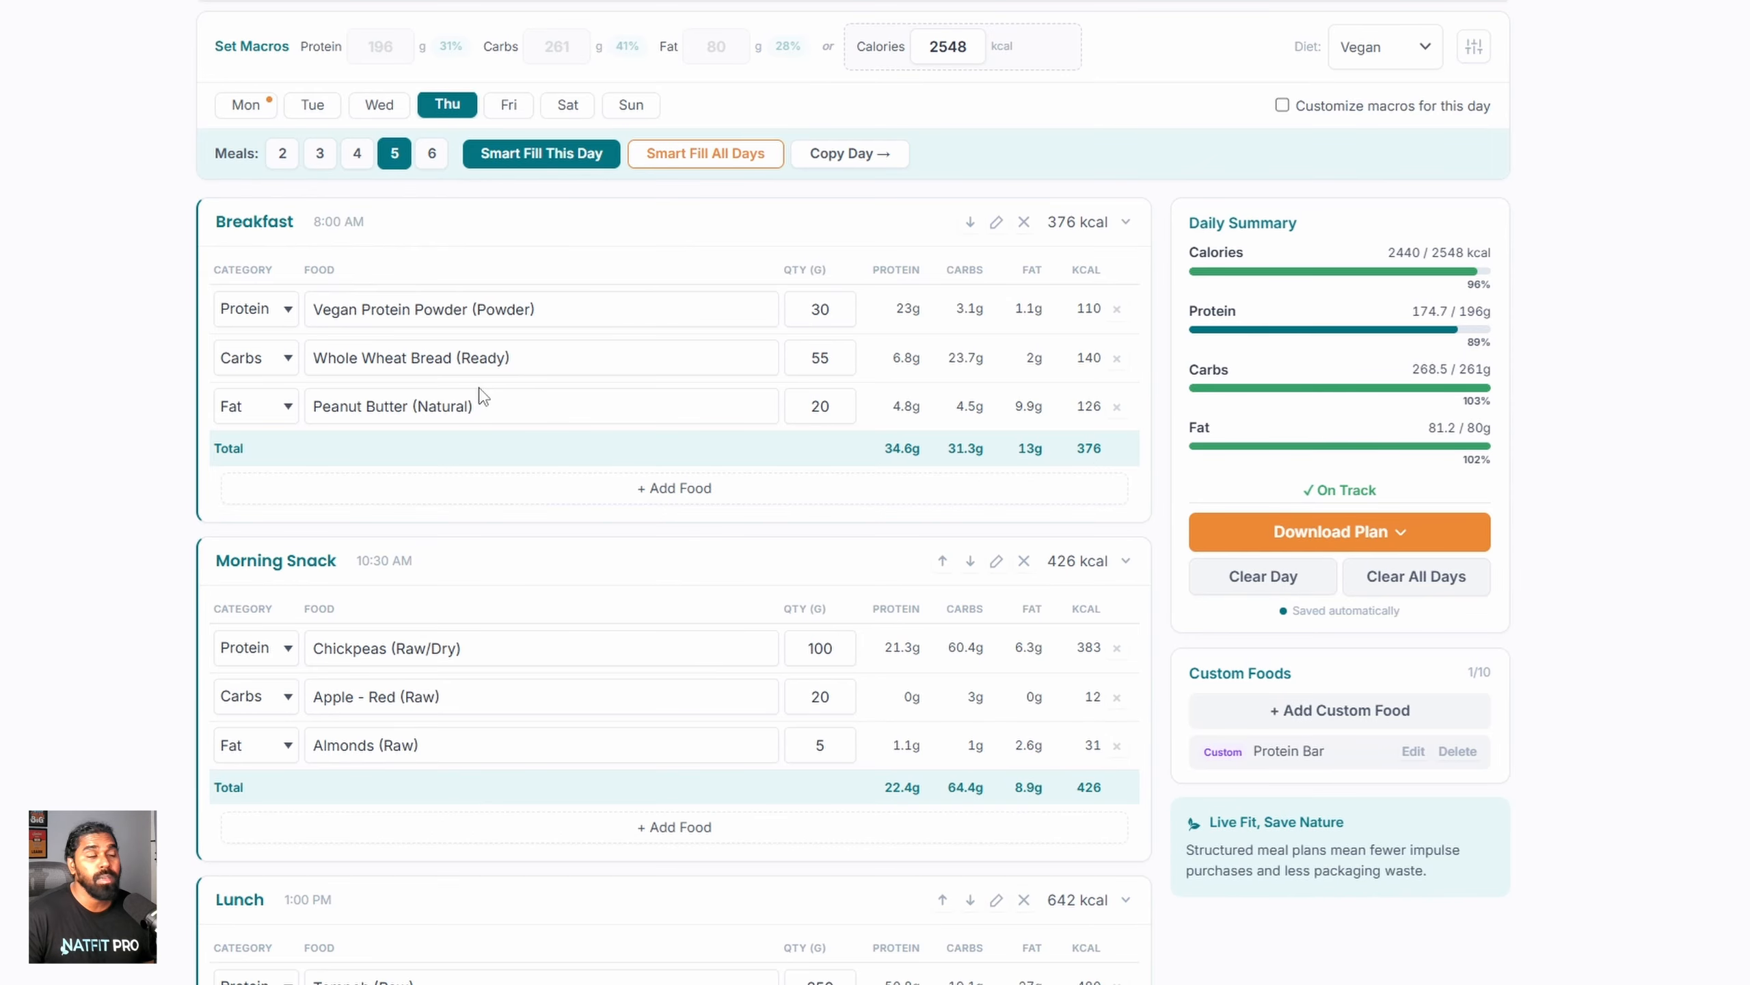
pyautogui.click(567, 107)
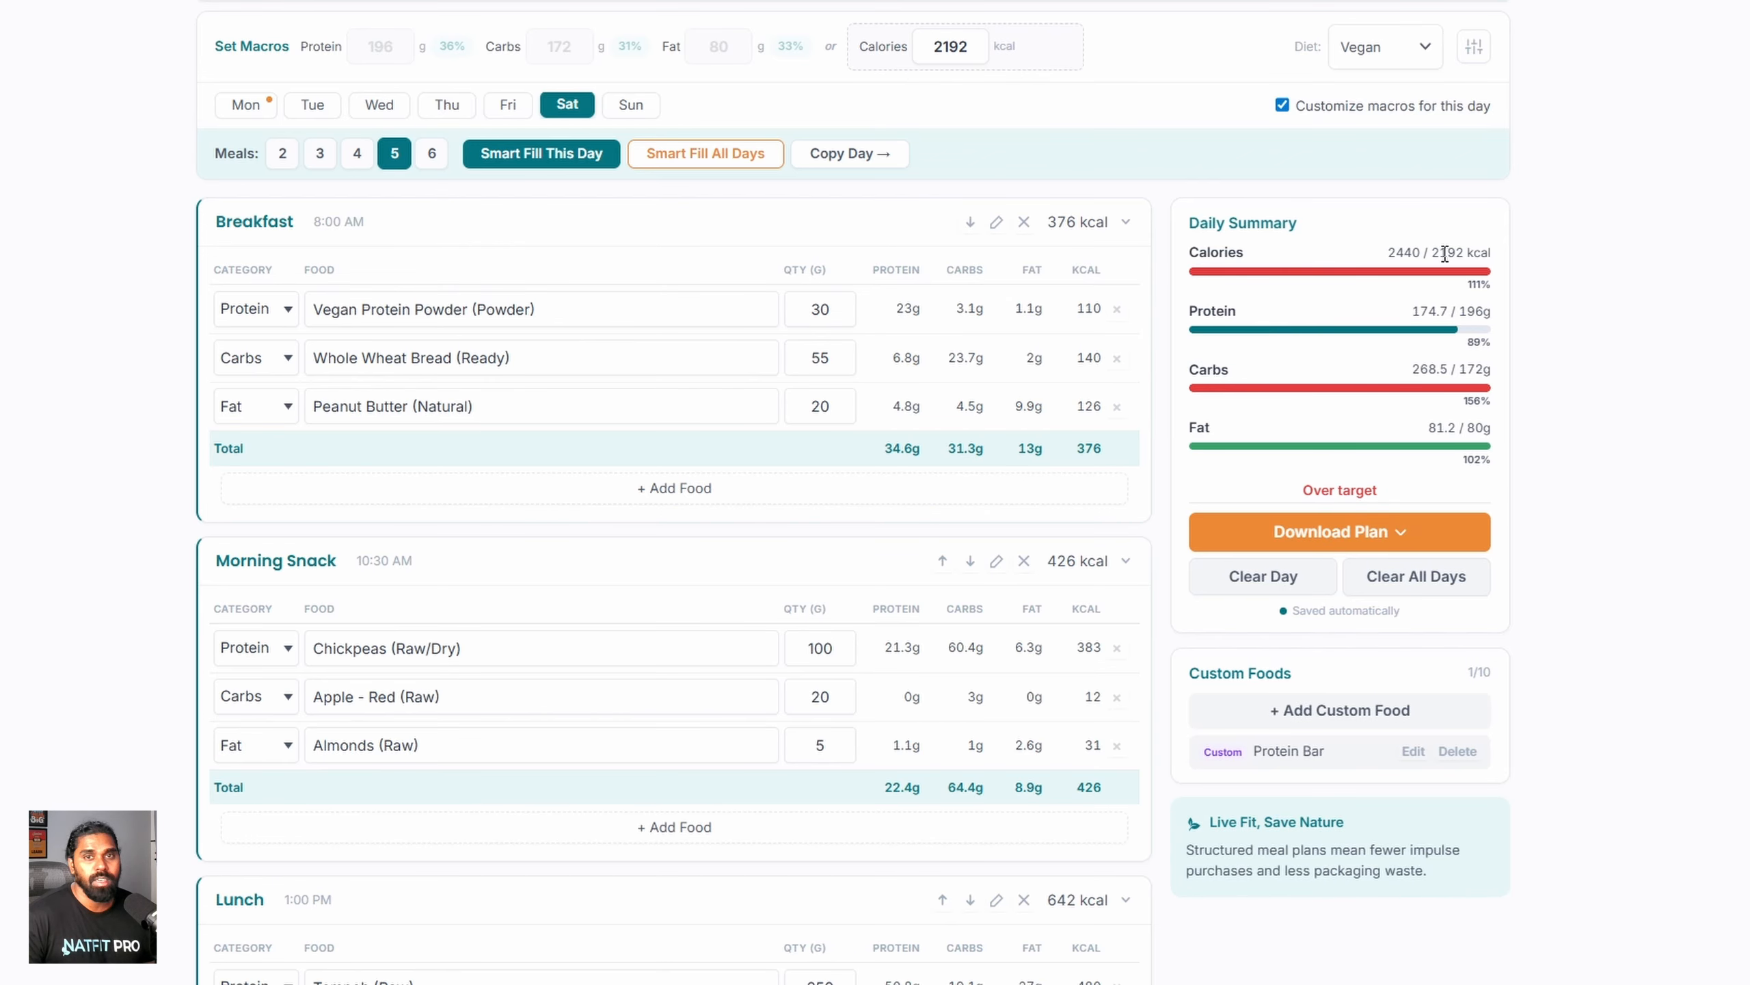
pyautogui.click(439, 112)
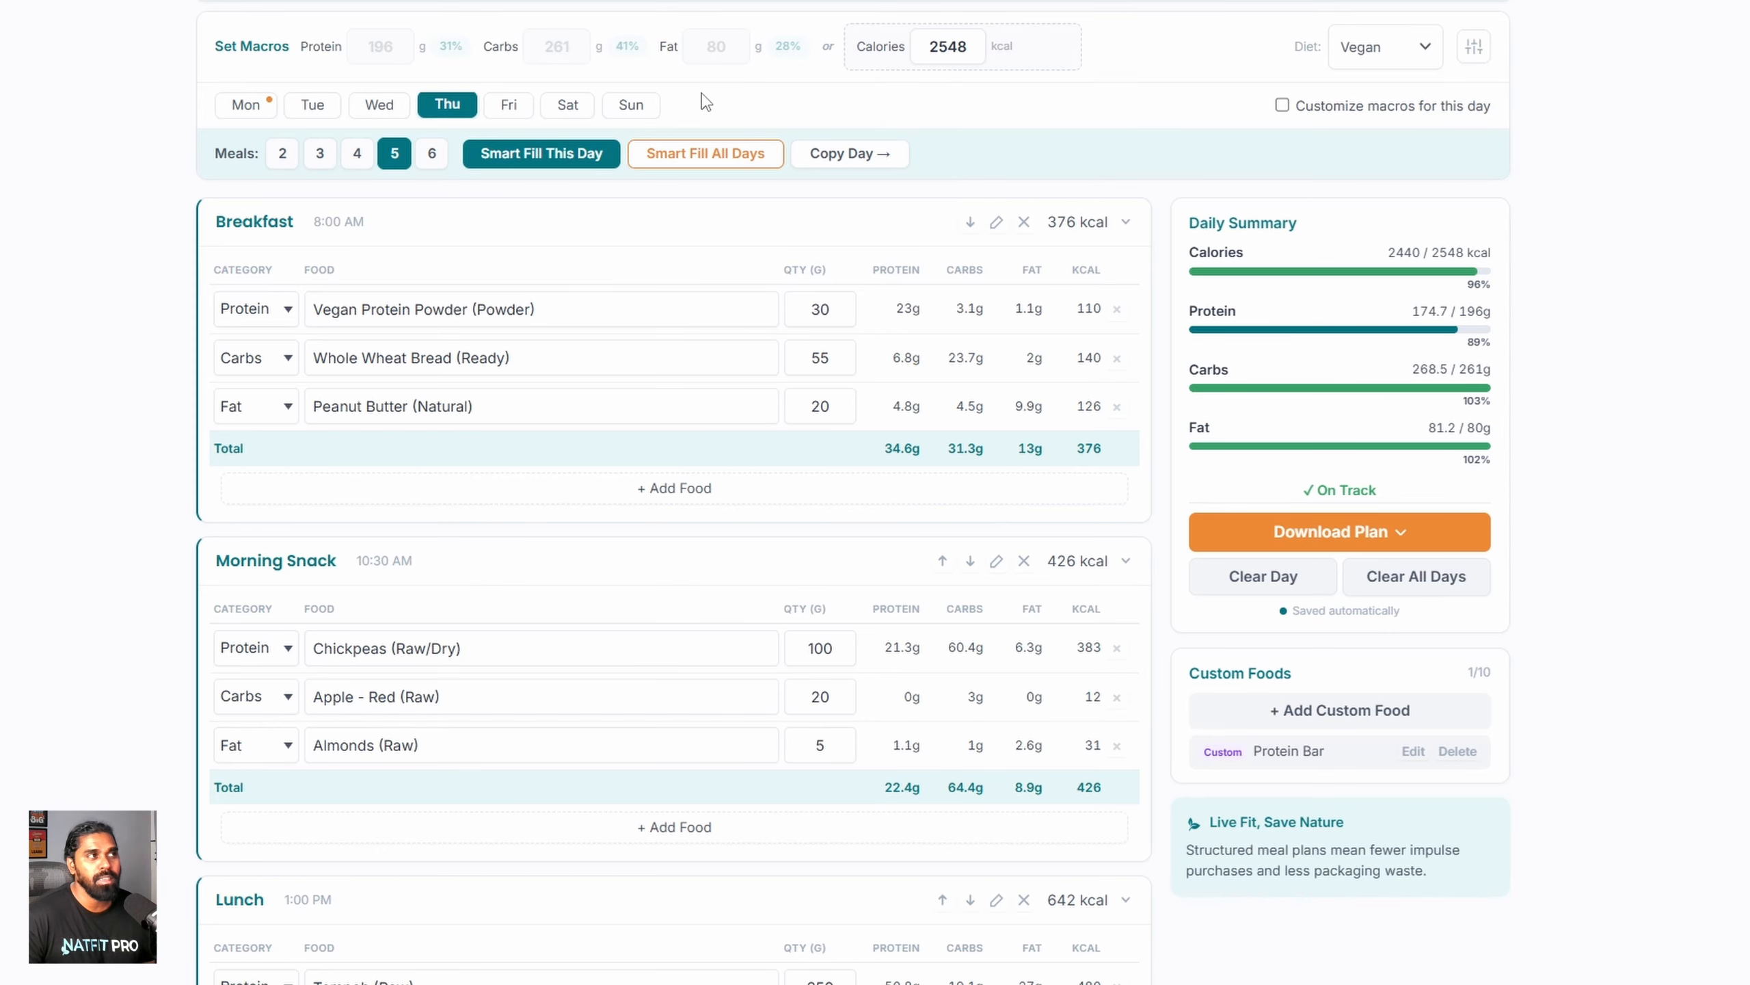
# Step: Remove Chickpeas (Raw/Dry) from Saturday's Morning Snack and check the day's remaining meals
pyautogui.click(570, 106)
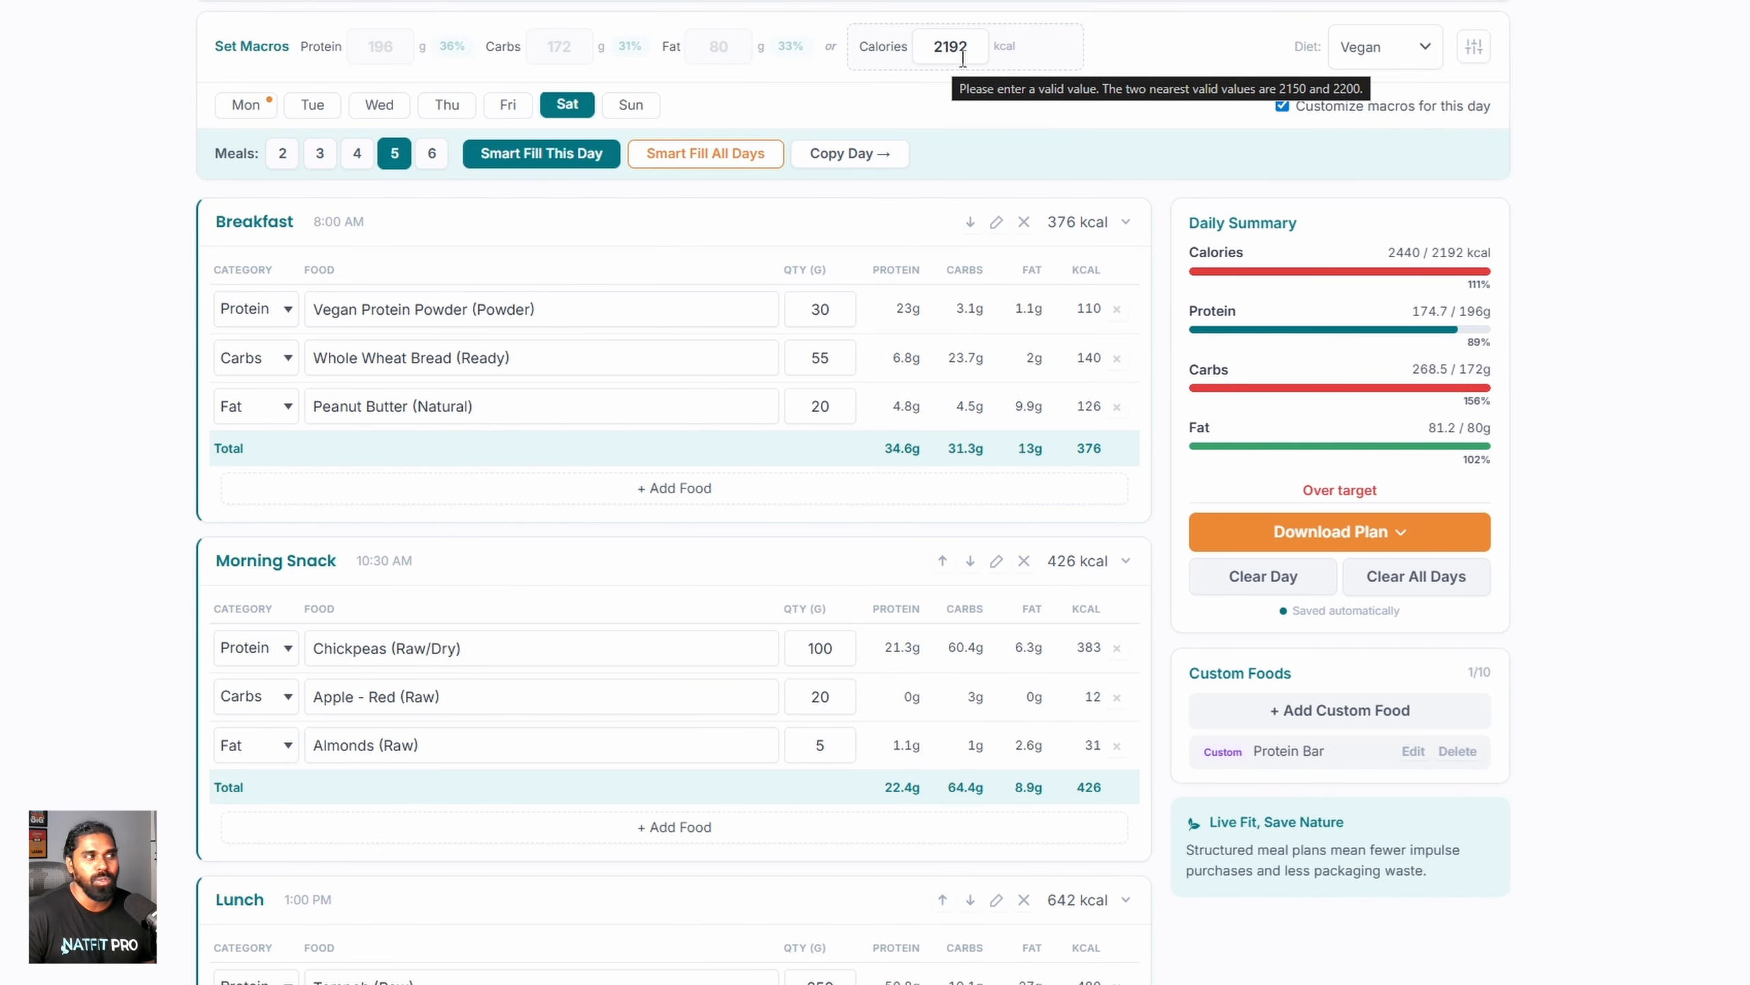
pyautogui.click(1117, 649)
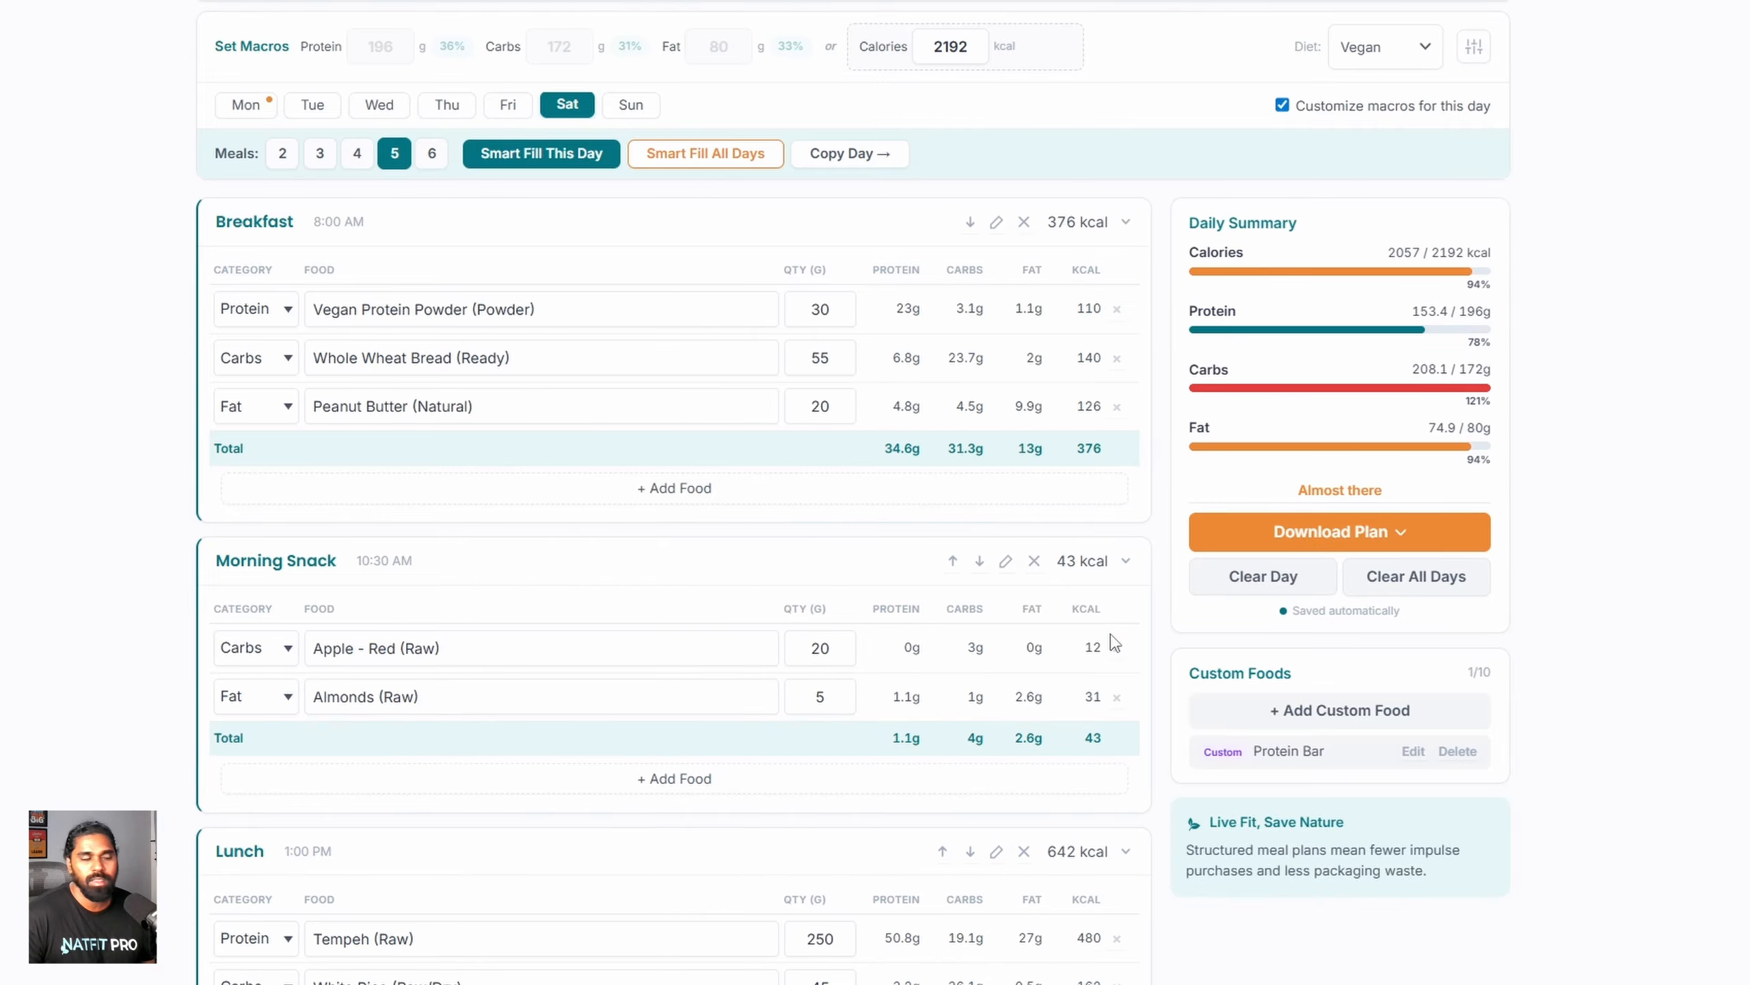
pyautogui.scroll(-7, 1115, 642)
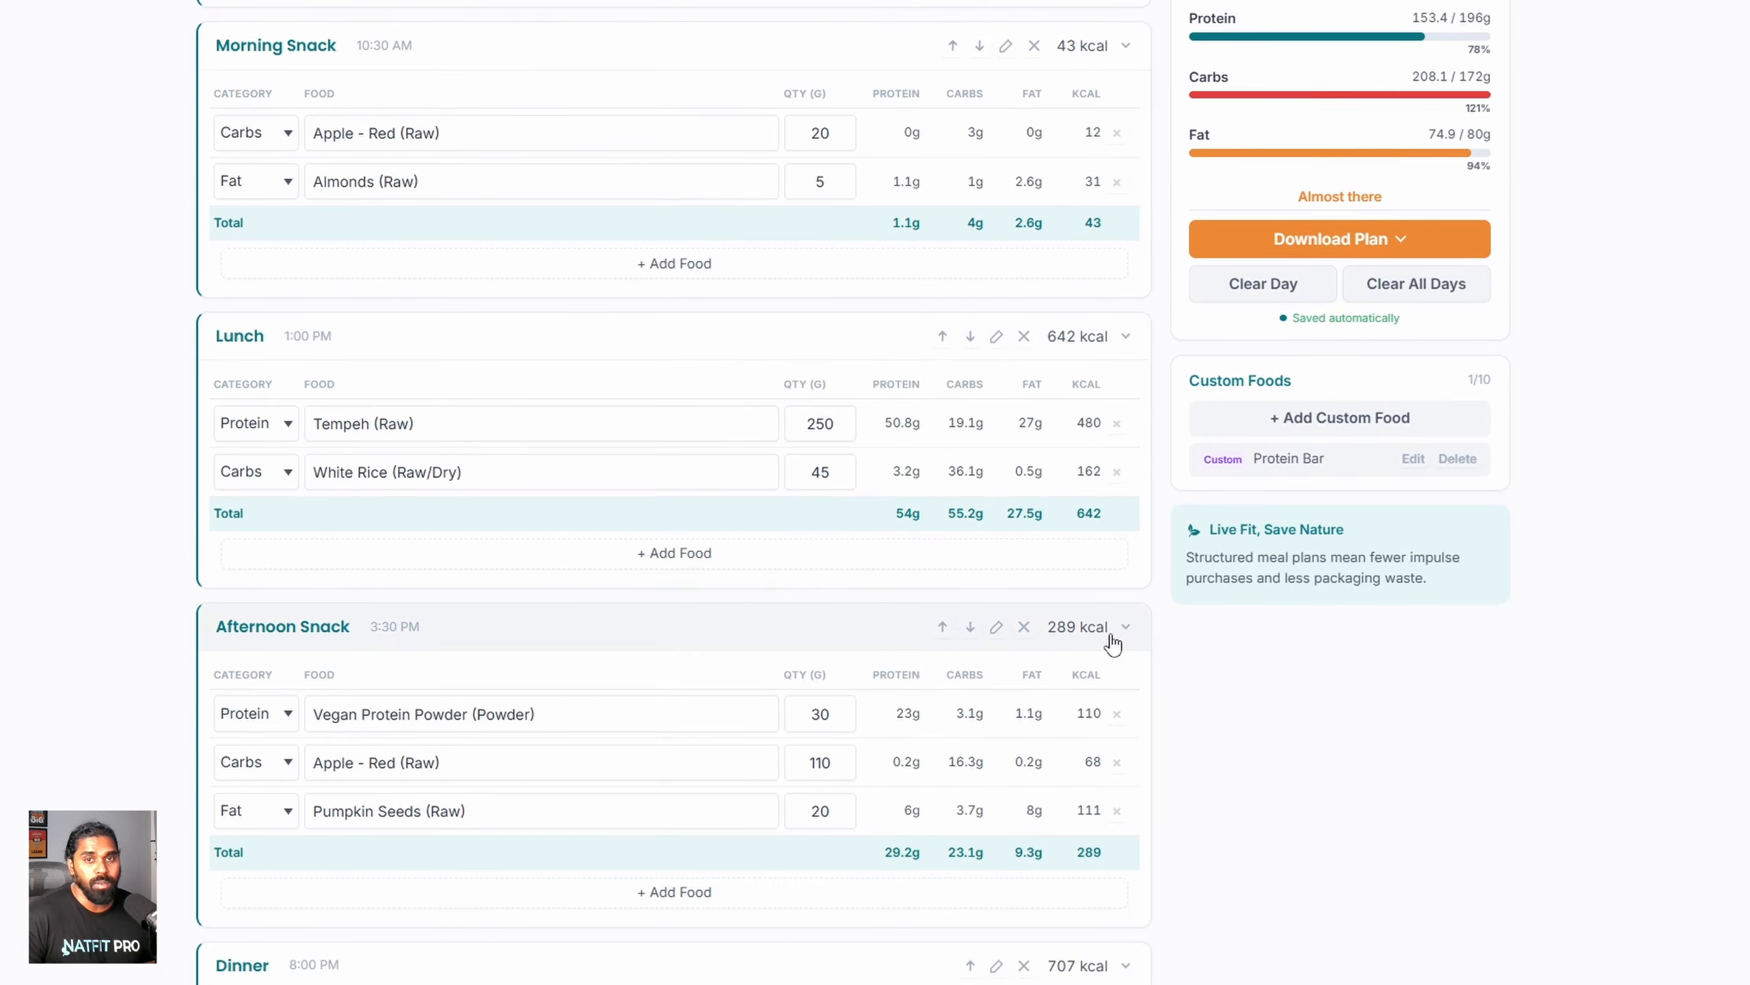
pyautogui.scroll(7, 1113, 642)
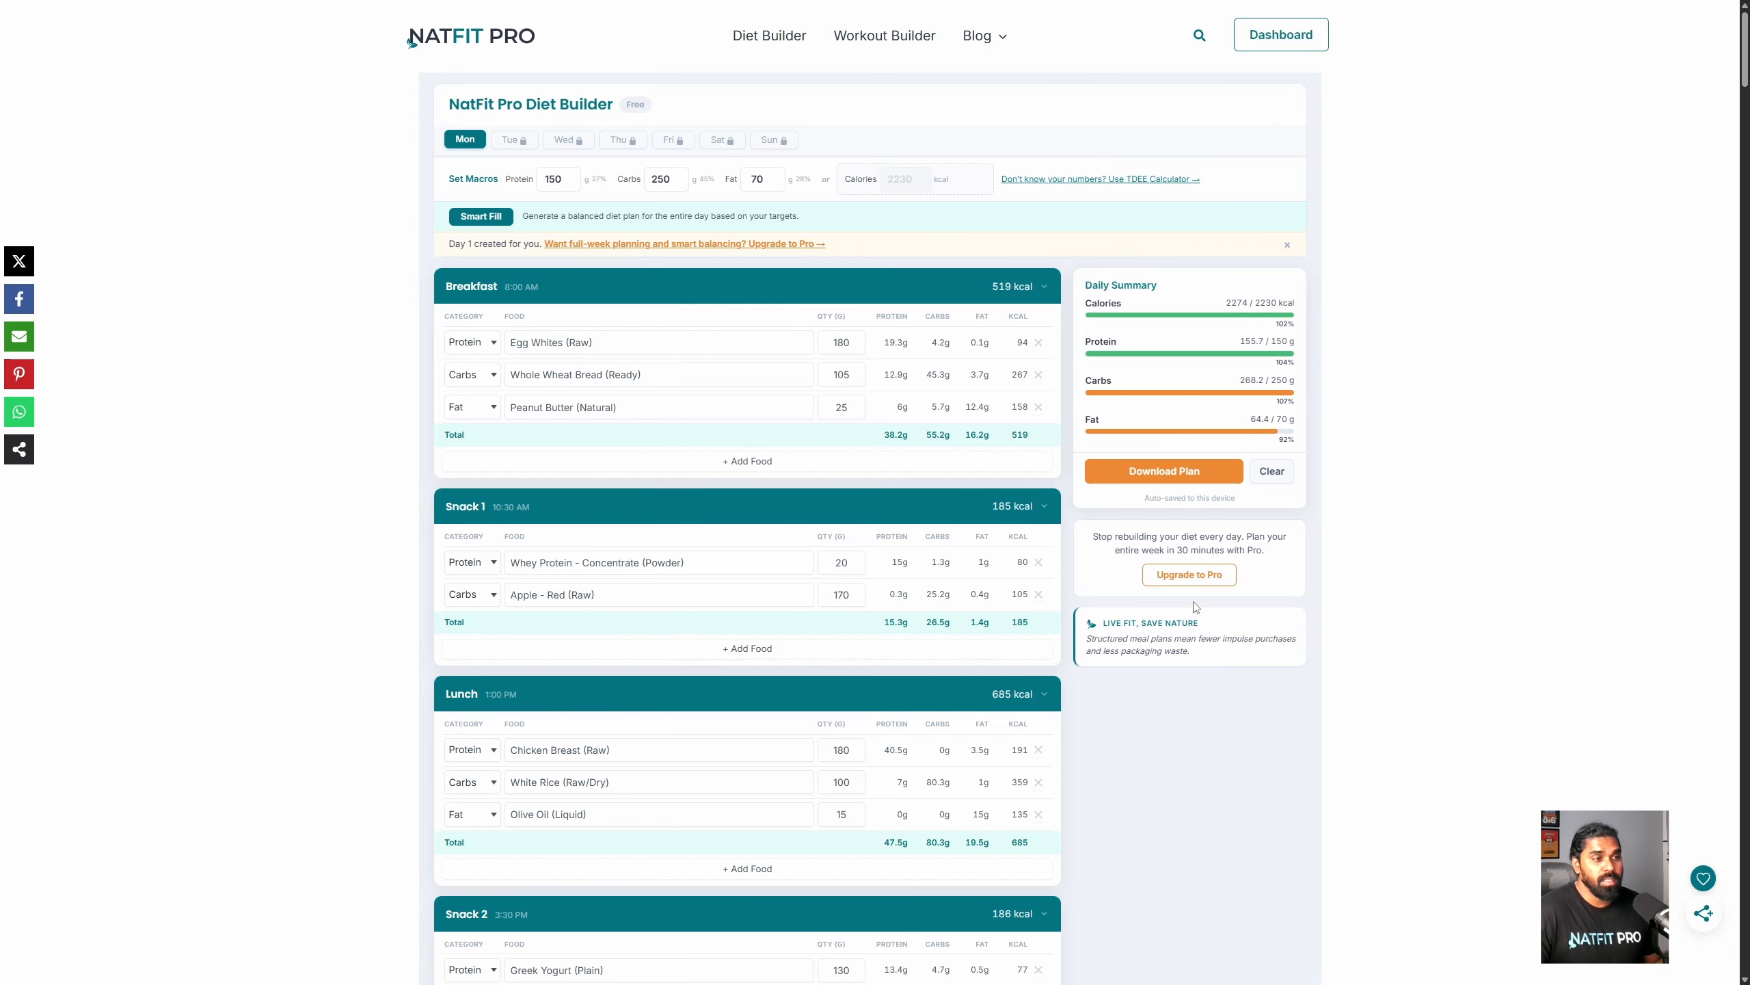
# Step: In the free version's upgrade comparison, examine the Dietary Filters, PDF Export and Grocery List rows for Free and Pro
pyautogui.click(1164, 572)
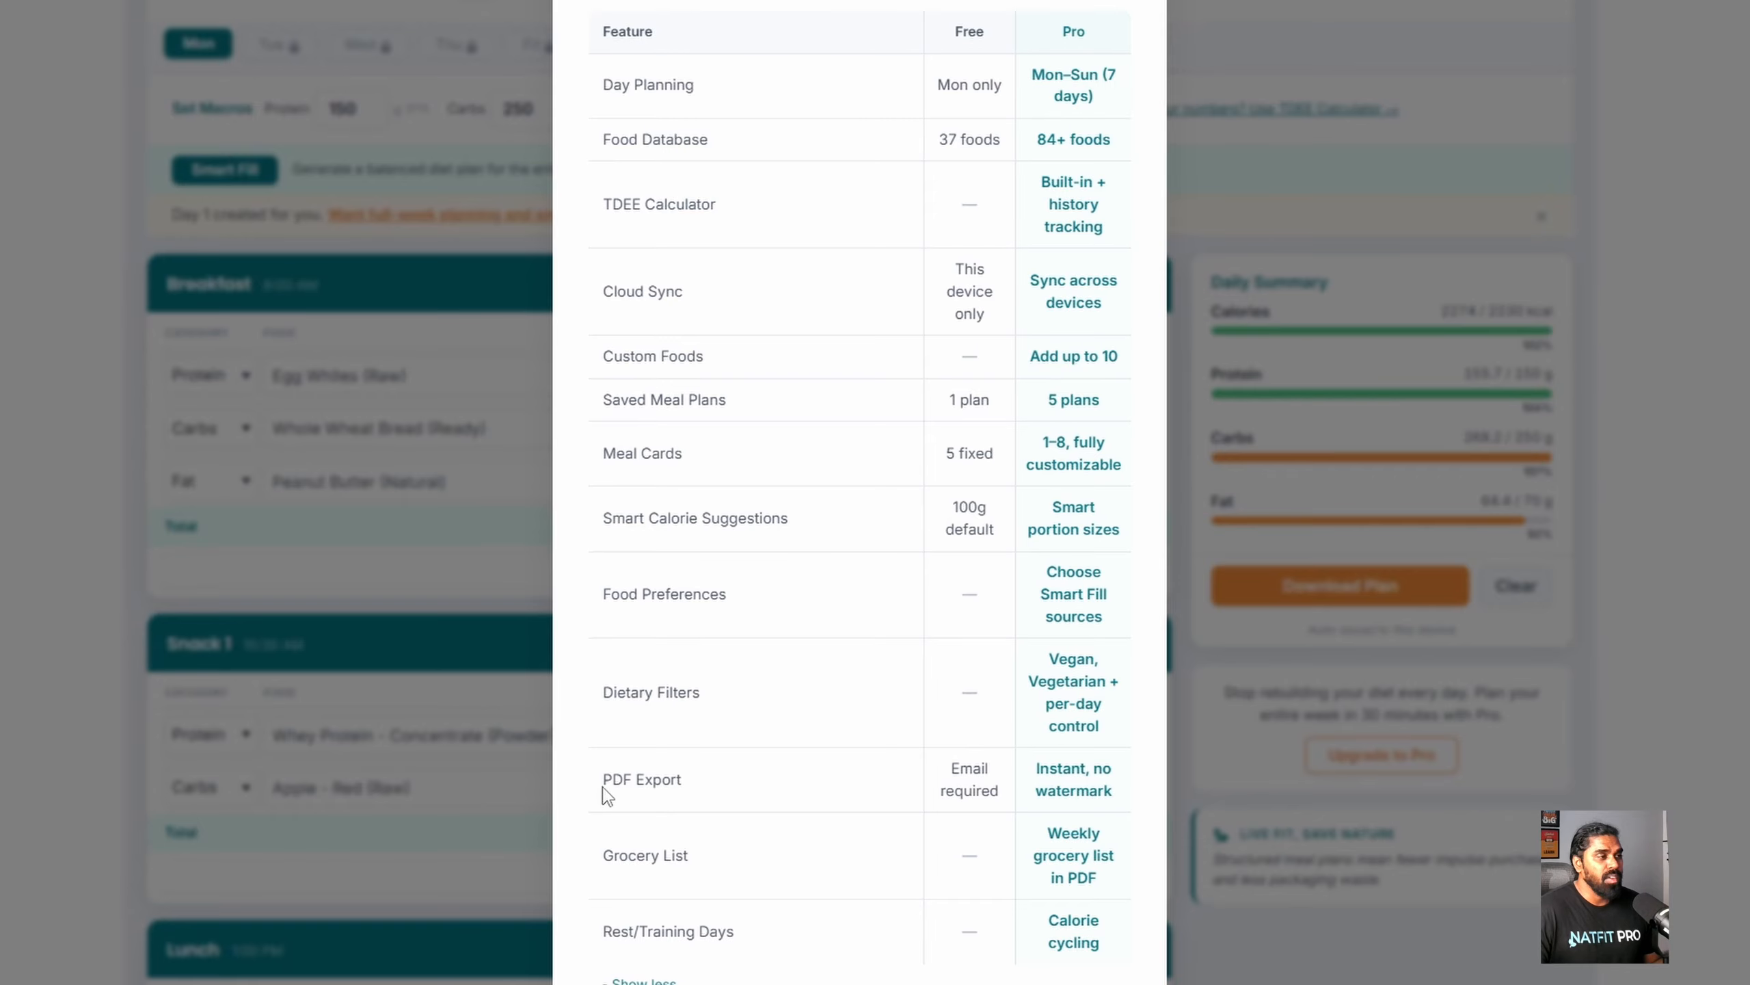
pyautogui.moveTo(681, 648); pyautogui.dragTo(756, 651)
pyautogui.click(745, 787)
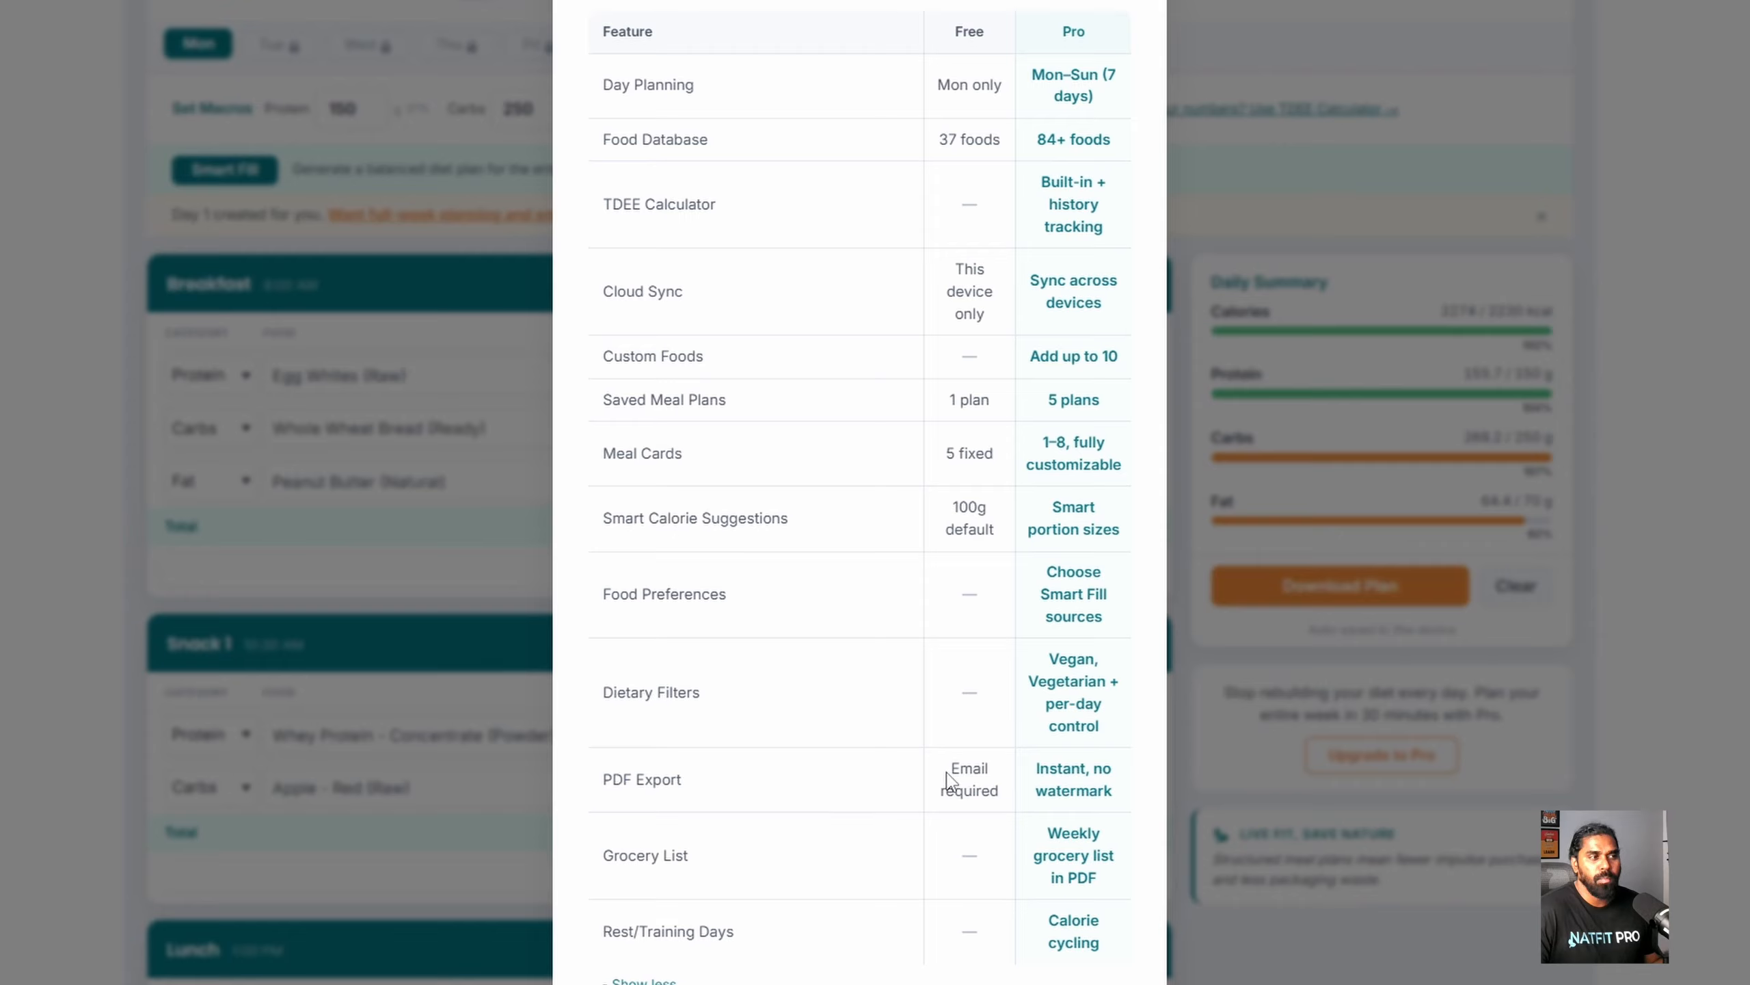
pyautogui.moveTo(943, 767); pyautogui.dragTo(1001, 792)
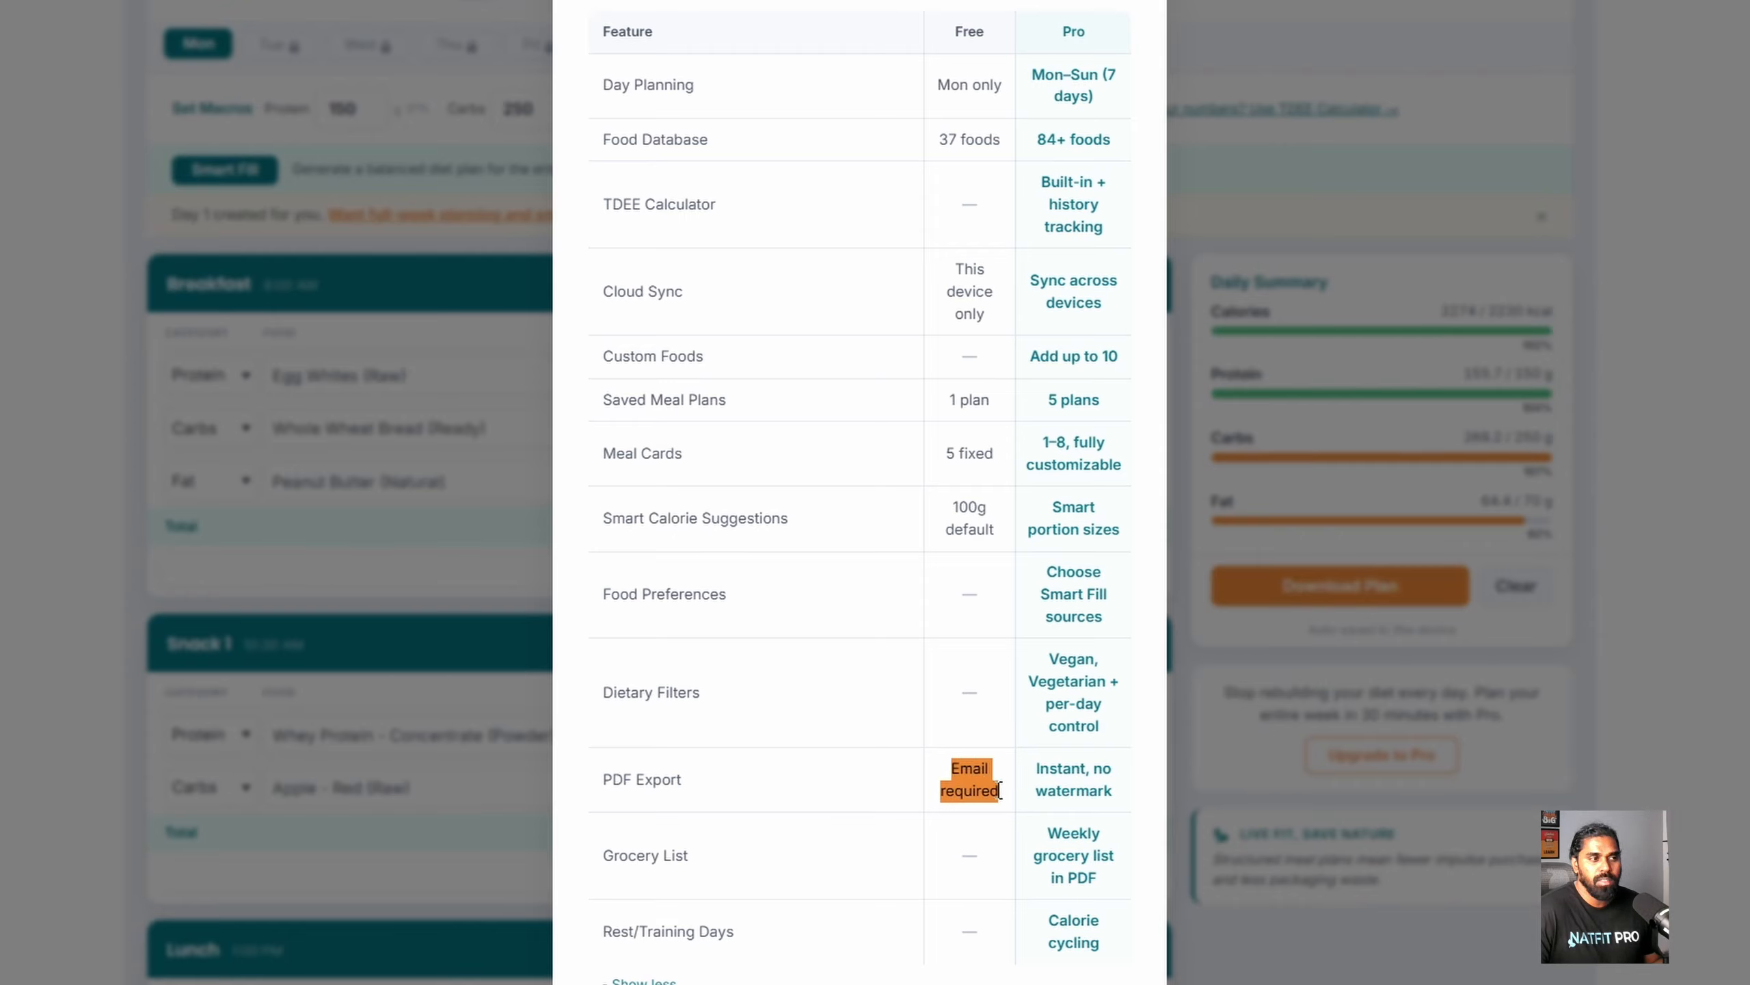
pyautogui.click(1003, 793)
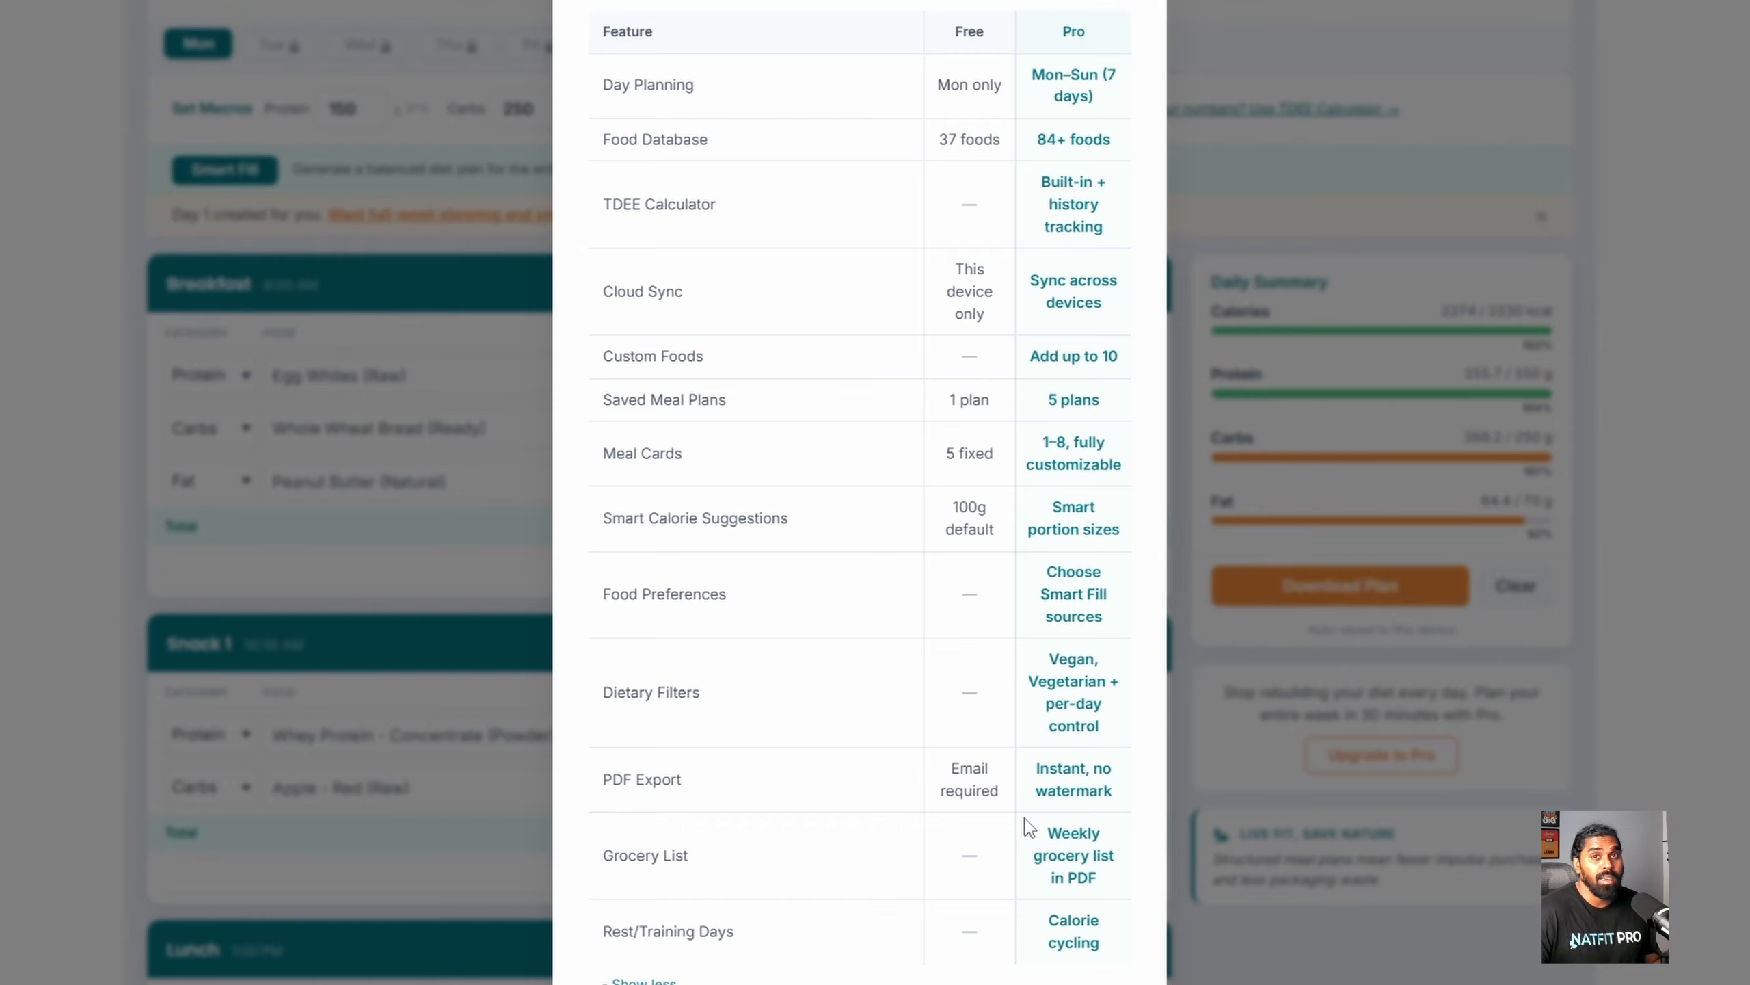
pyautogui.moveTo(1034, 828); pyautogui.dragTo(1129, 859)
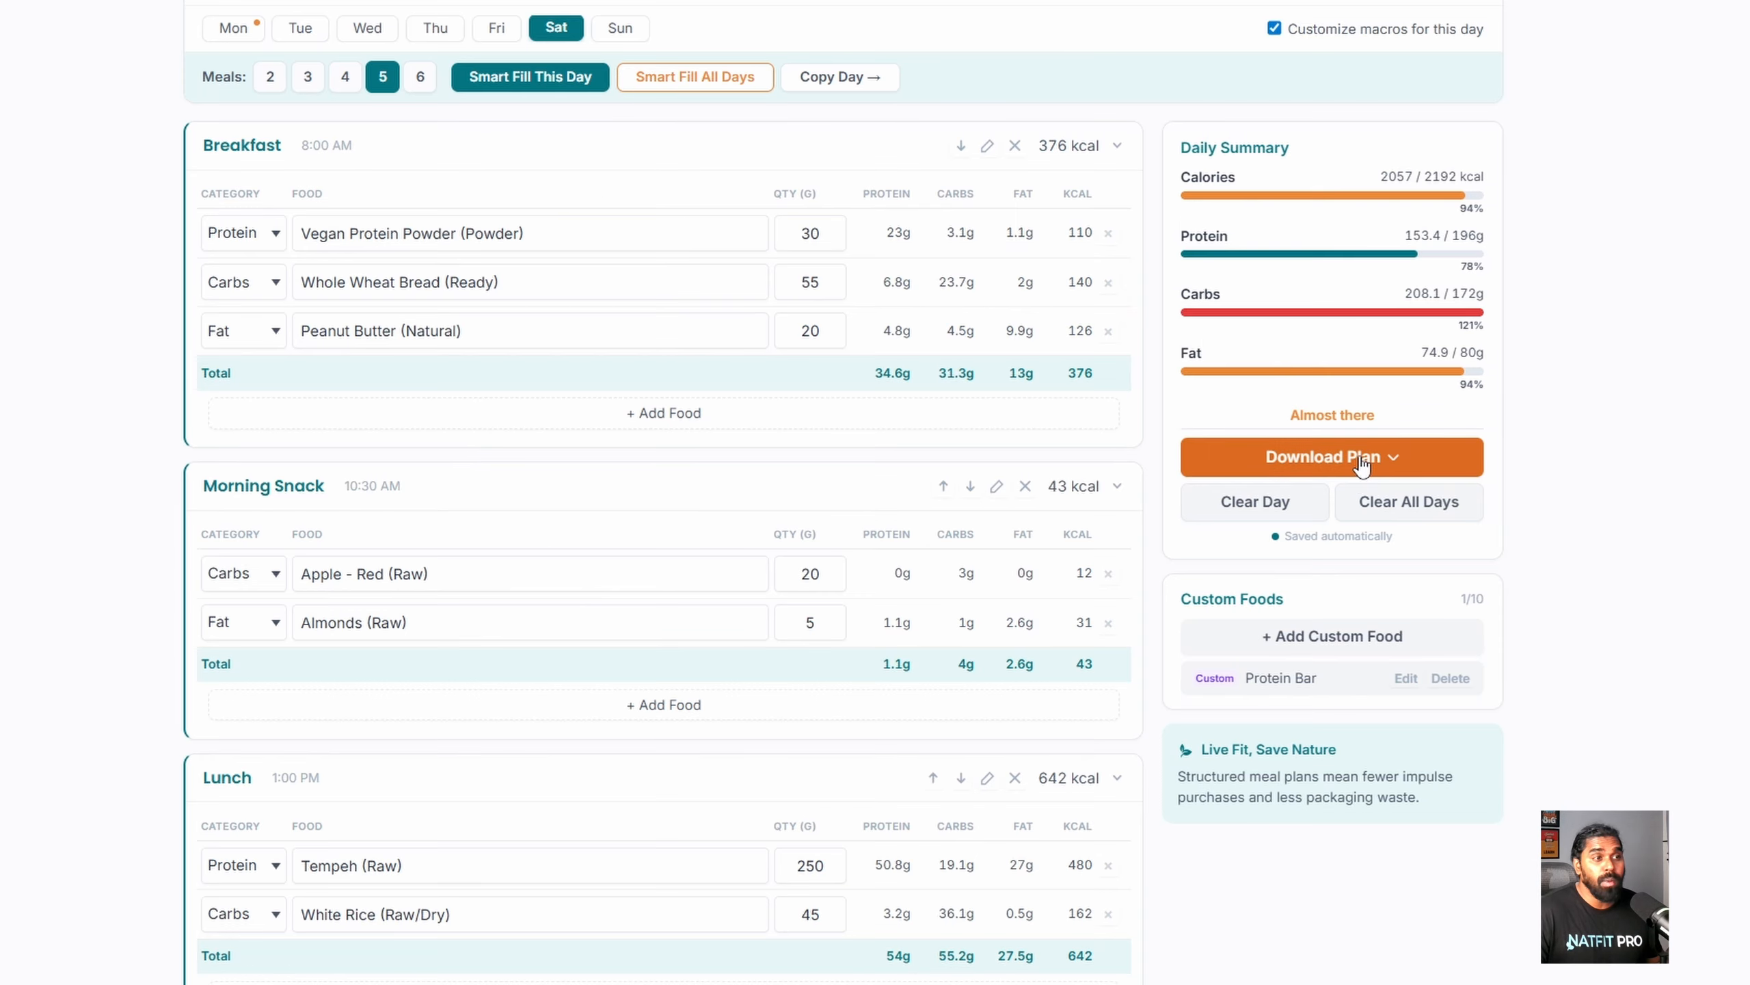
# Step: In the Pro version, download the Full Week plan as a PDF and open the downloaded file
pyautogui.click(1353, 456)
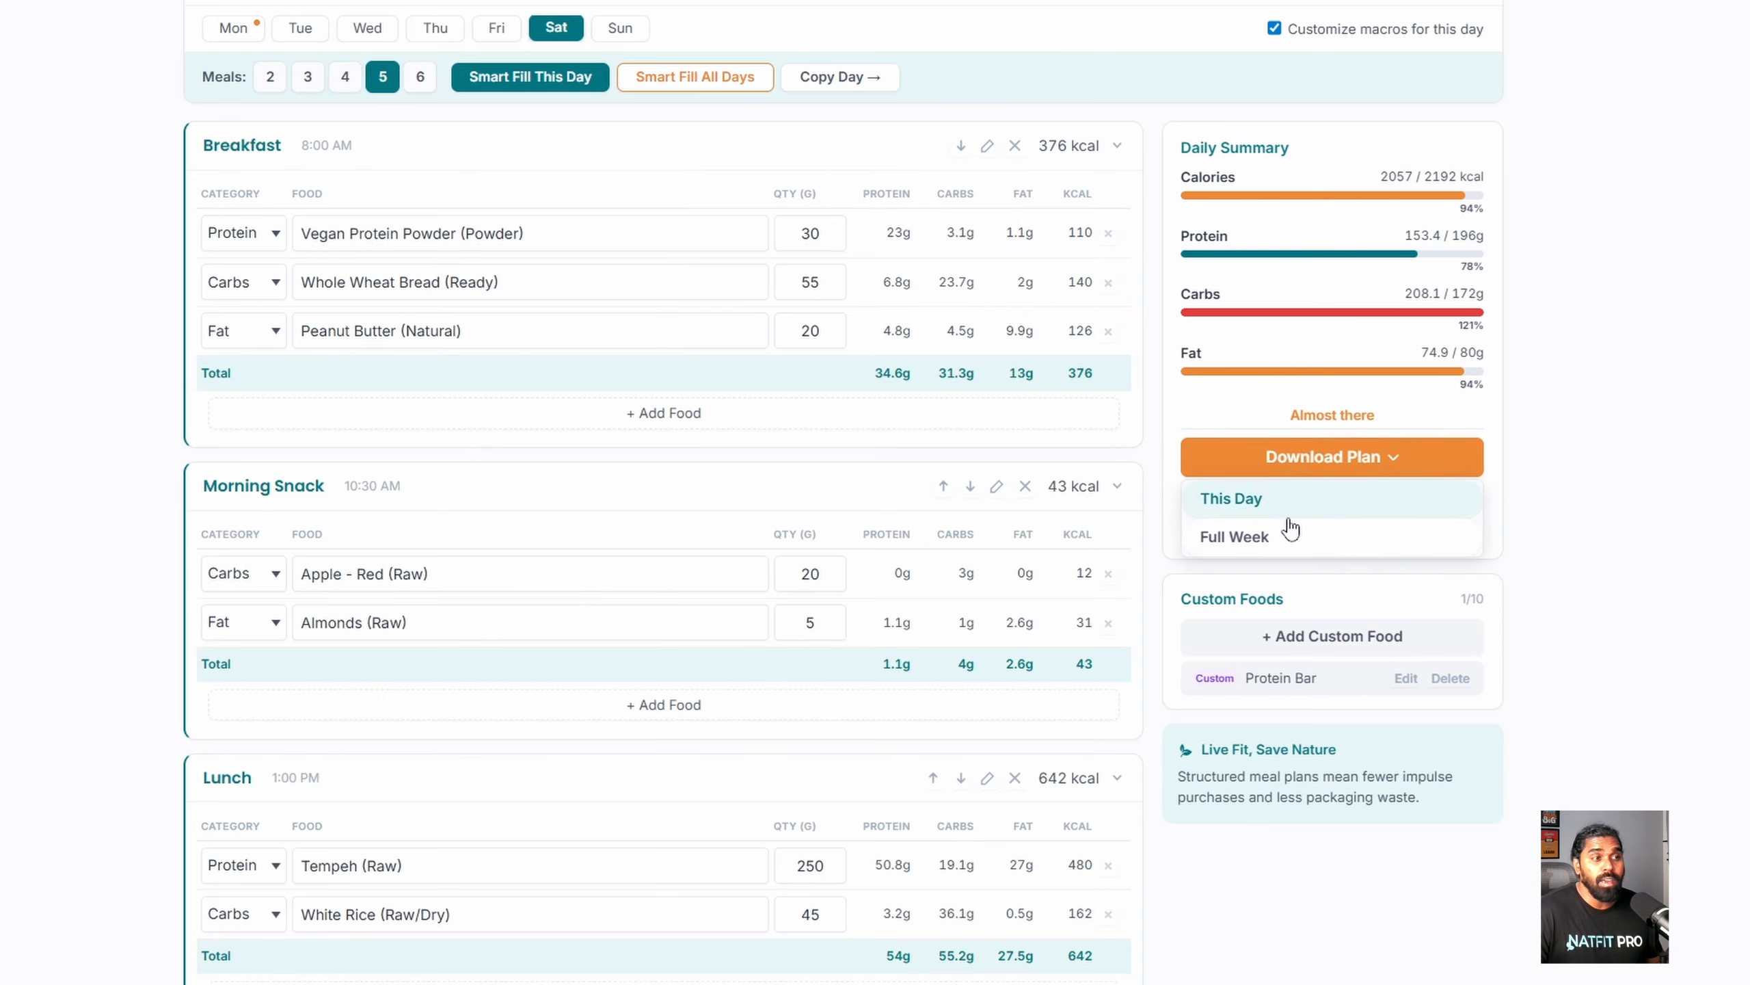
pyautogui.click(1282, 535)
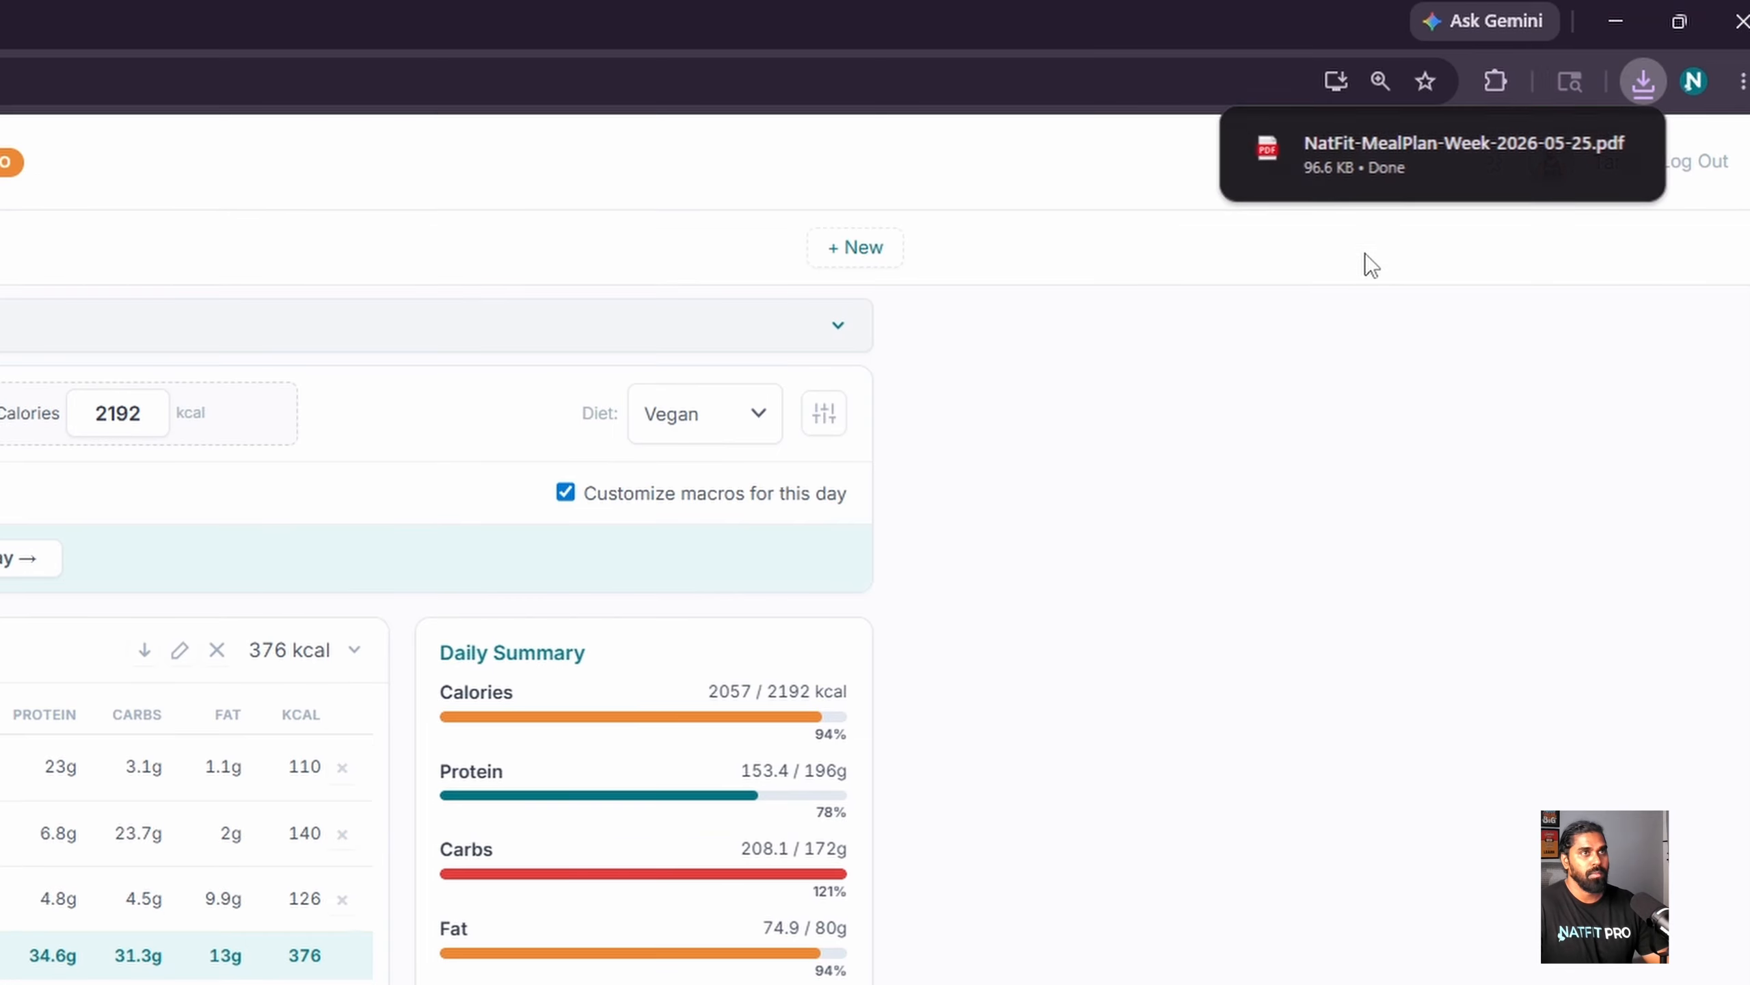
pyautogui.click(1376, 175)
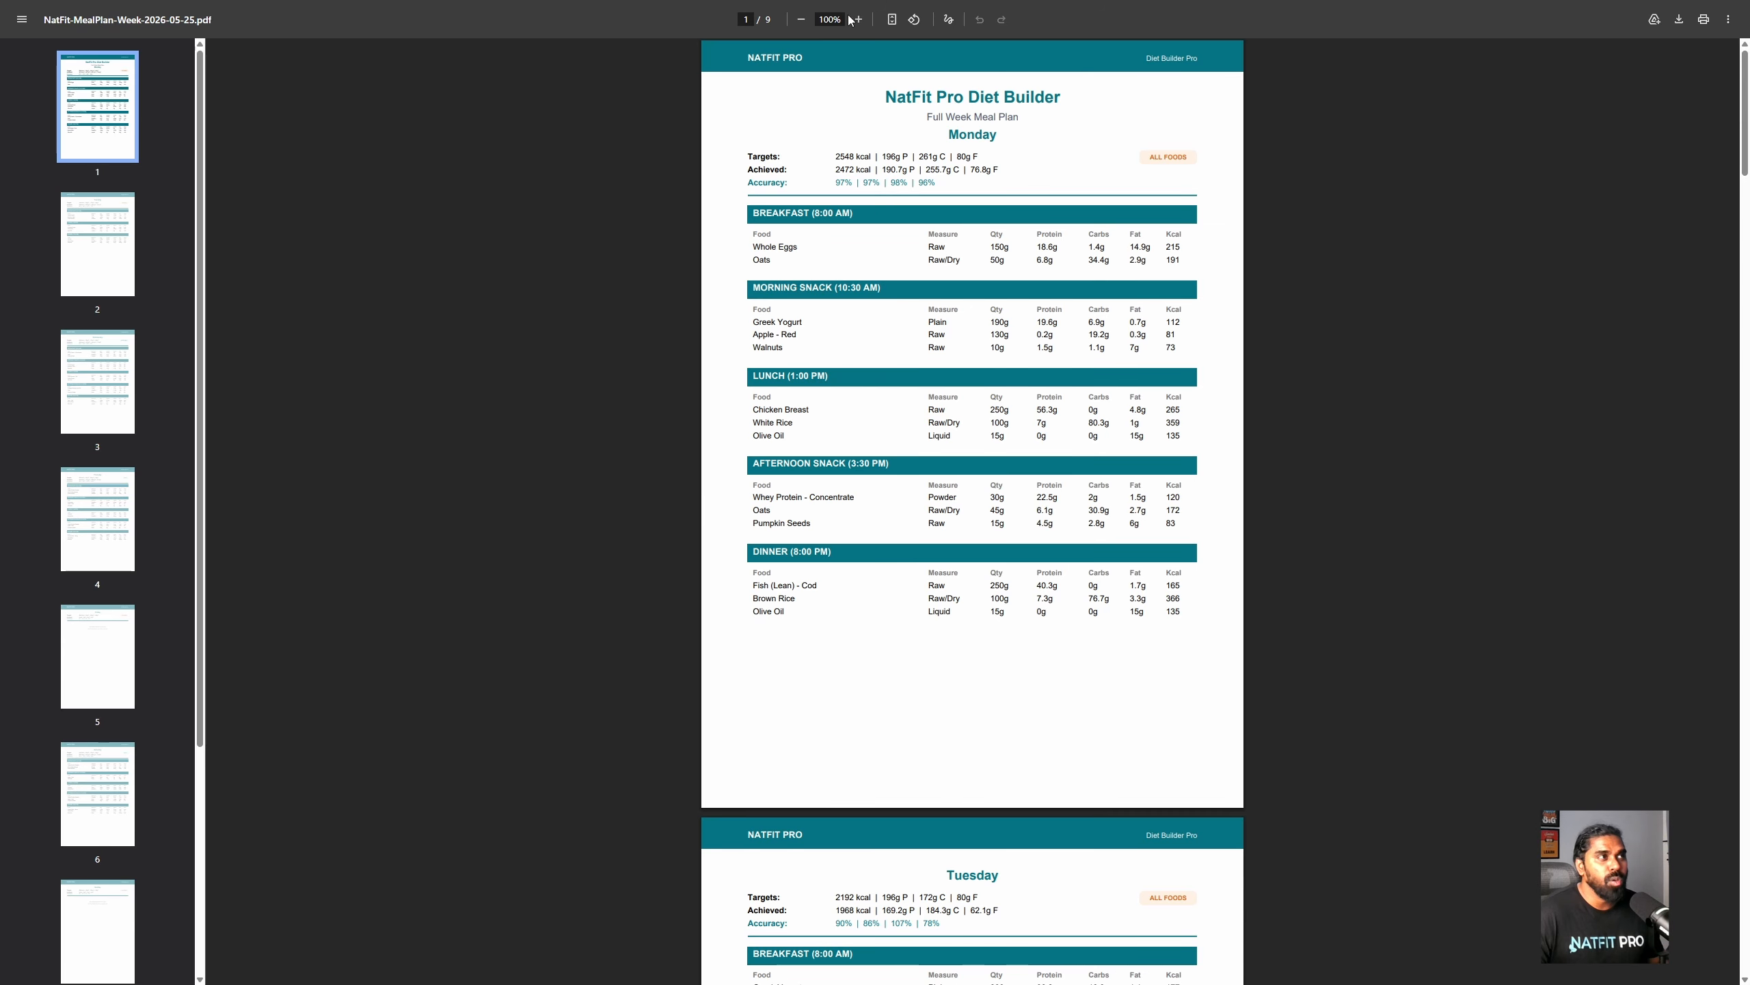
# Step: Enlarge the meal plan PDF to 150% and read through the pages from Monday to Wednesday
pyautogui.click(856, 19)
pyautogui.click(857, 19)
pyautogui.click(856, 20)
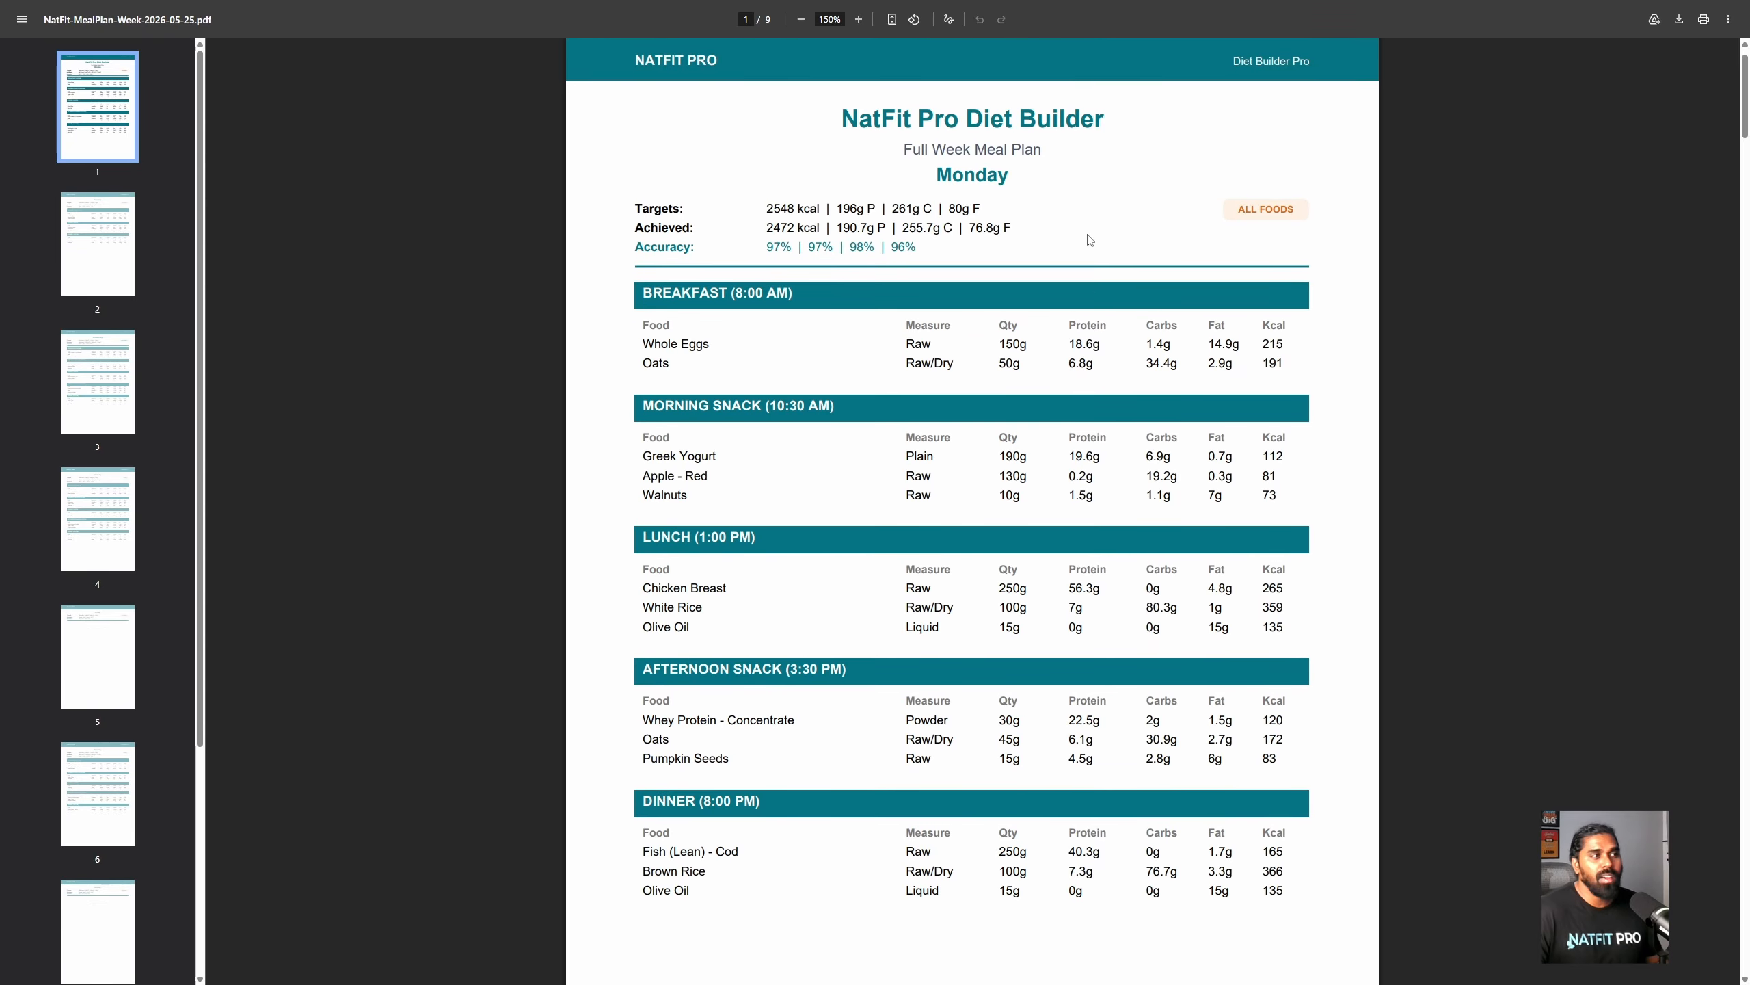
pyautogui.scroll(-8, 1085, 236)
pyautogui.scroll(-3, 1087, 239)
pyautogui.scroll(10, 1087, 239)
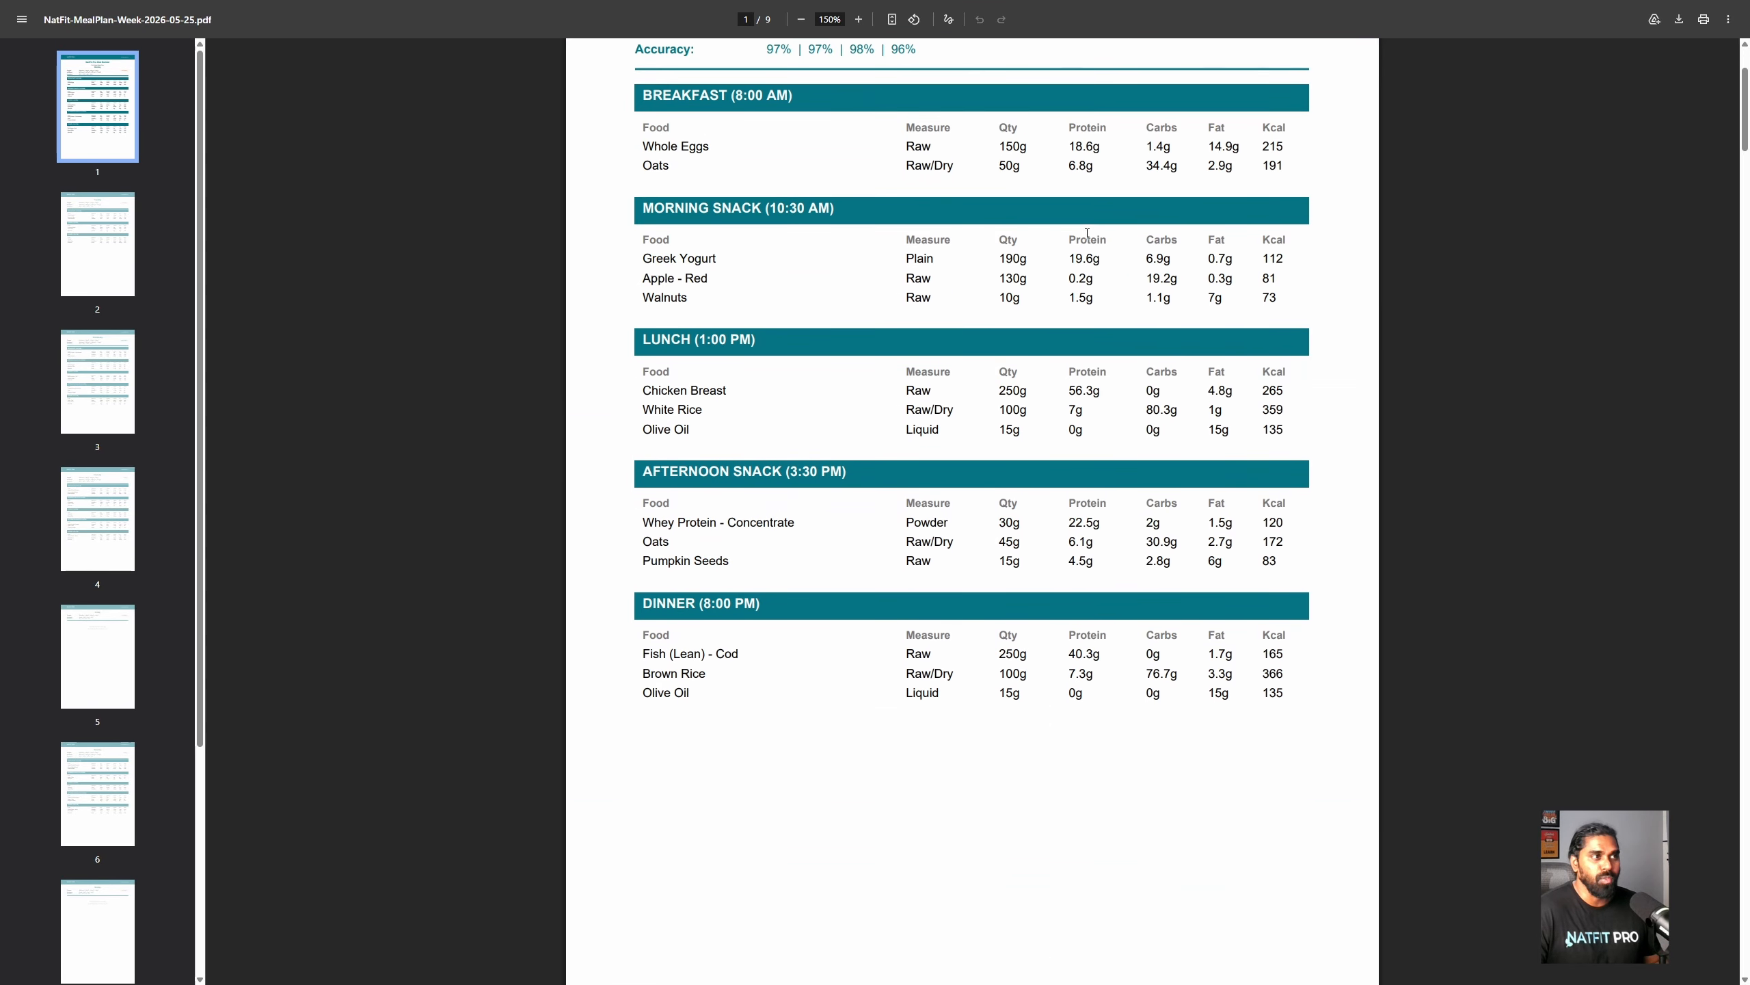
pyautogui.scroll(-10, 1030, 328)
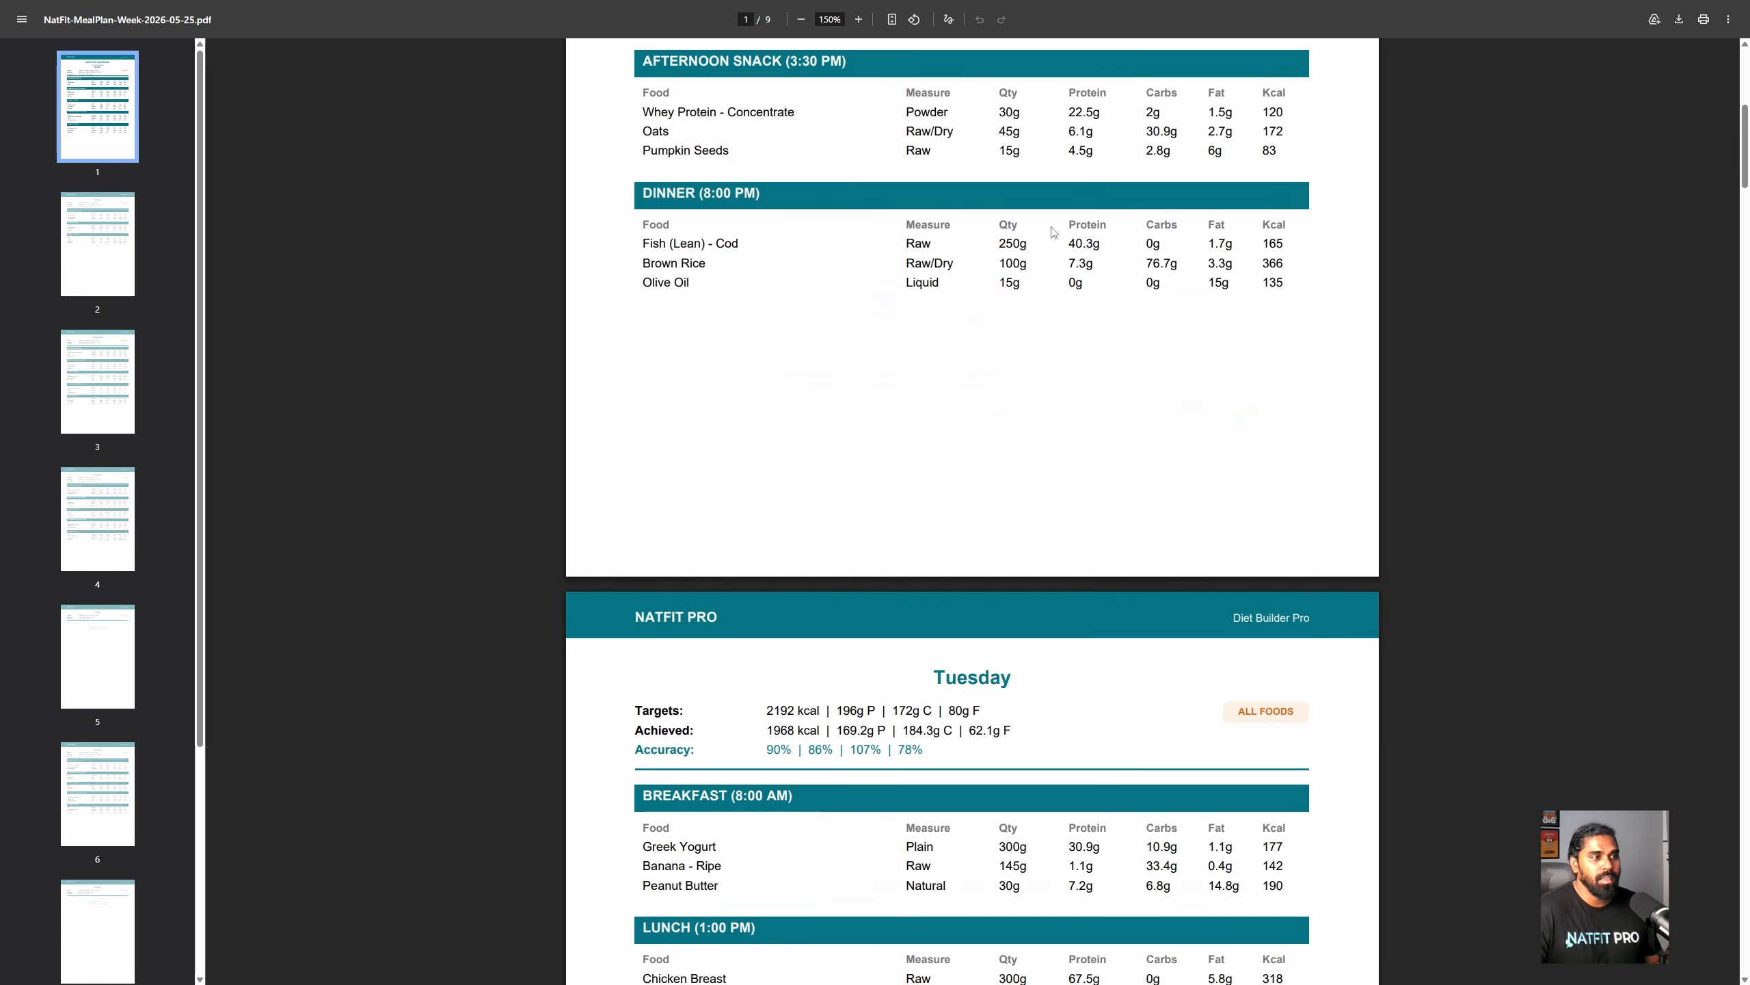
pyautogui.scroll(-10, 1033, 331)
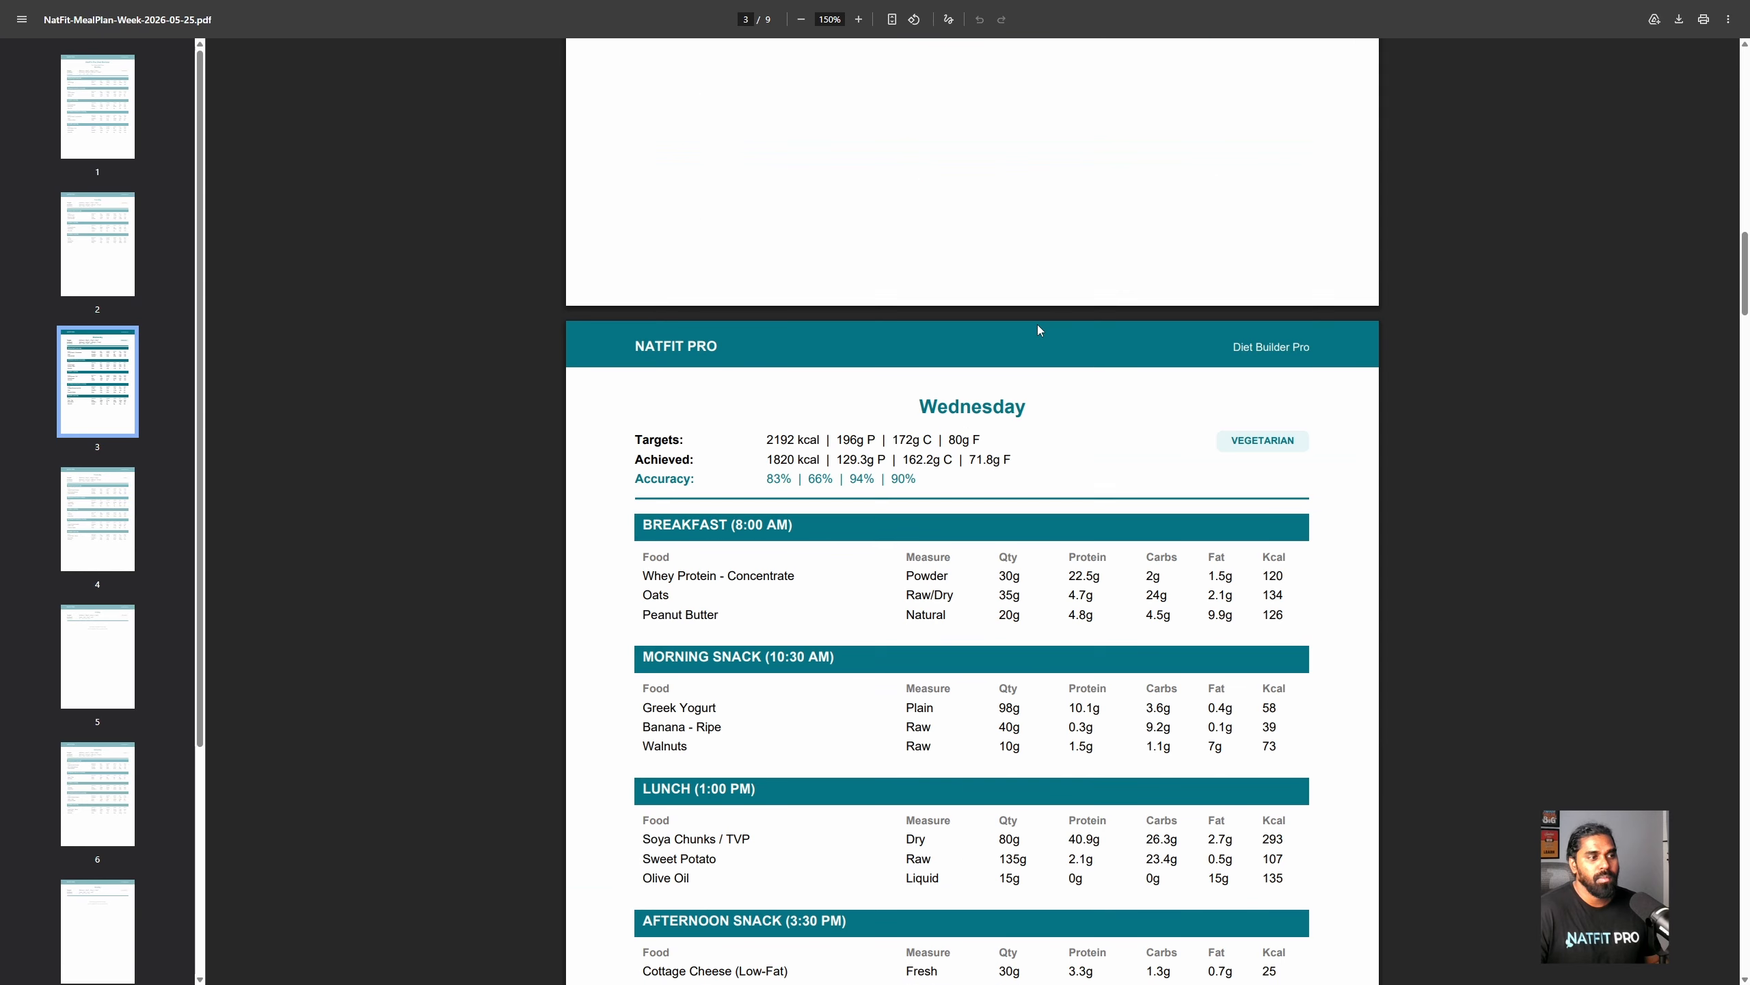
# Step: Compare the diet labels beside the macro targets on the PDF's Wednesday and Tuesday pages
pyautogui.scroll(1, 1120, 321)
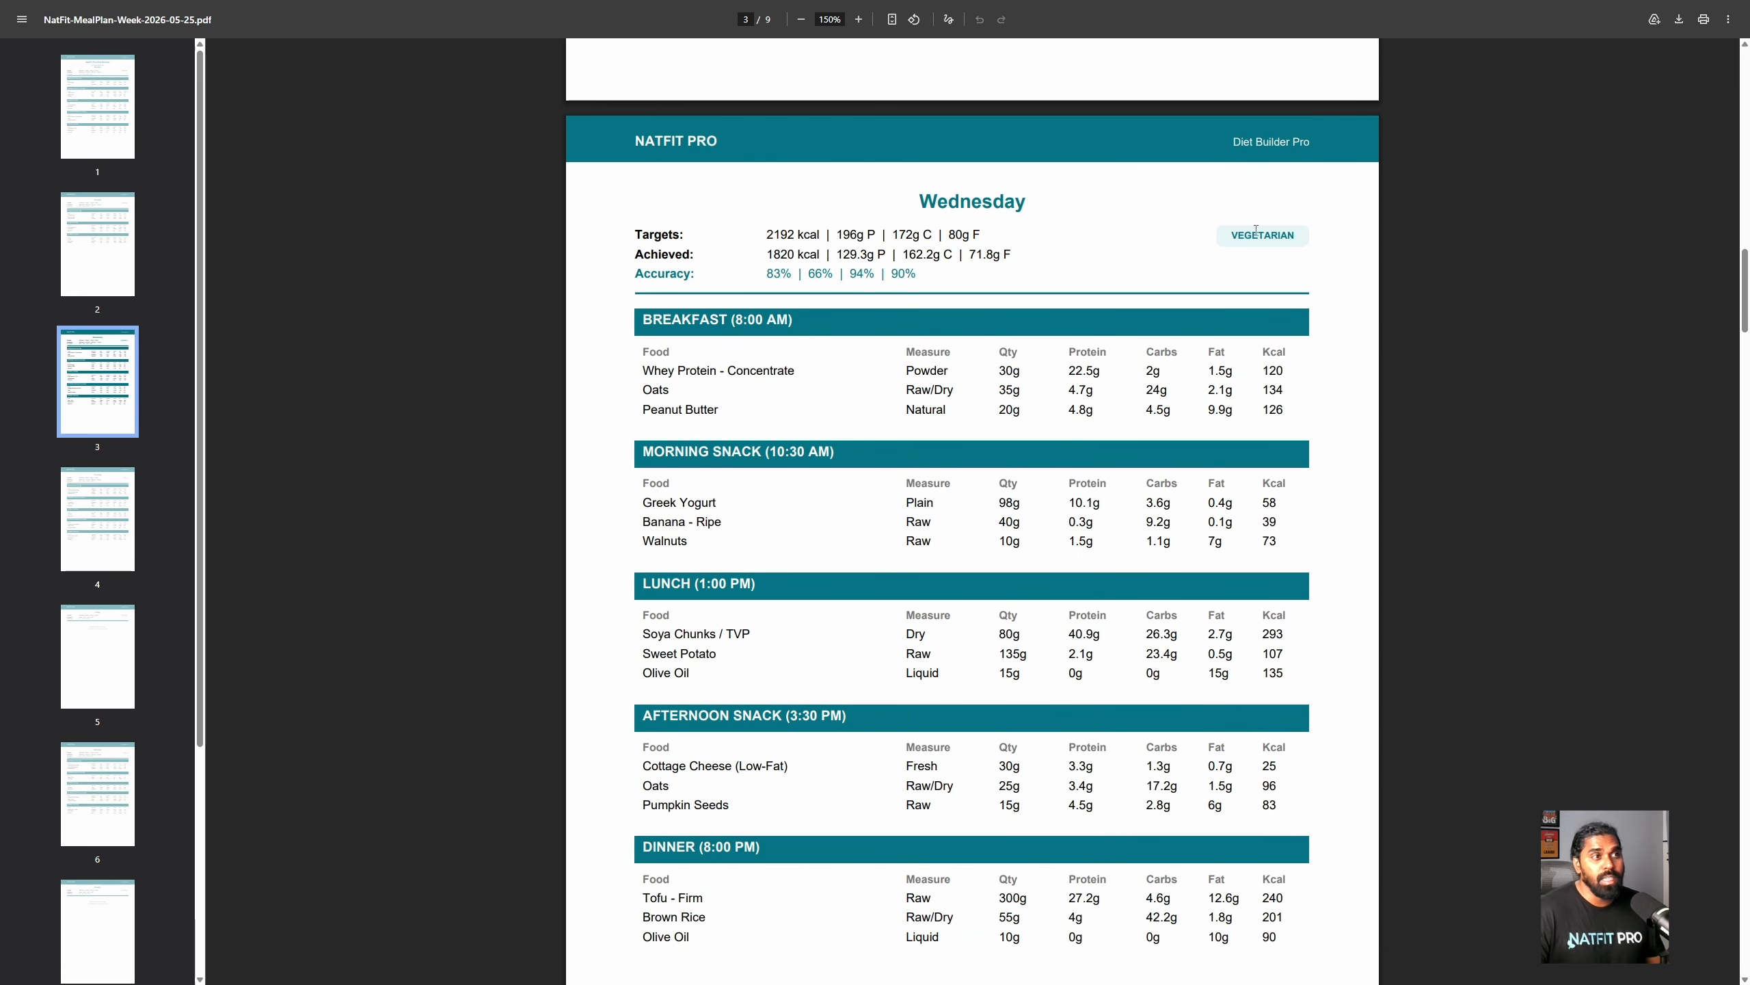
pyautogui.moveTo(1231, 235); pyautogui.dragTo(1299, 231)
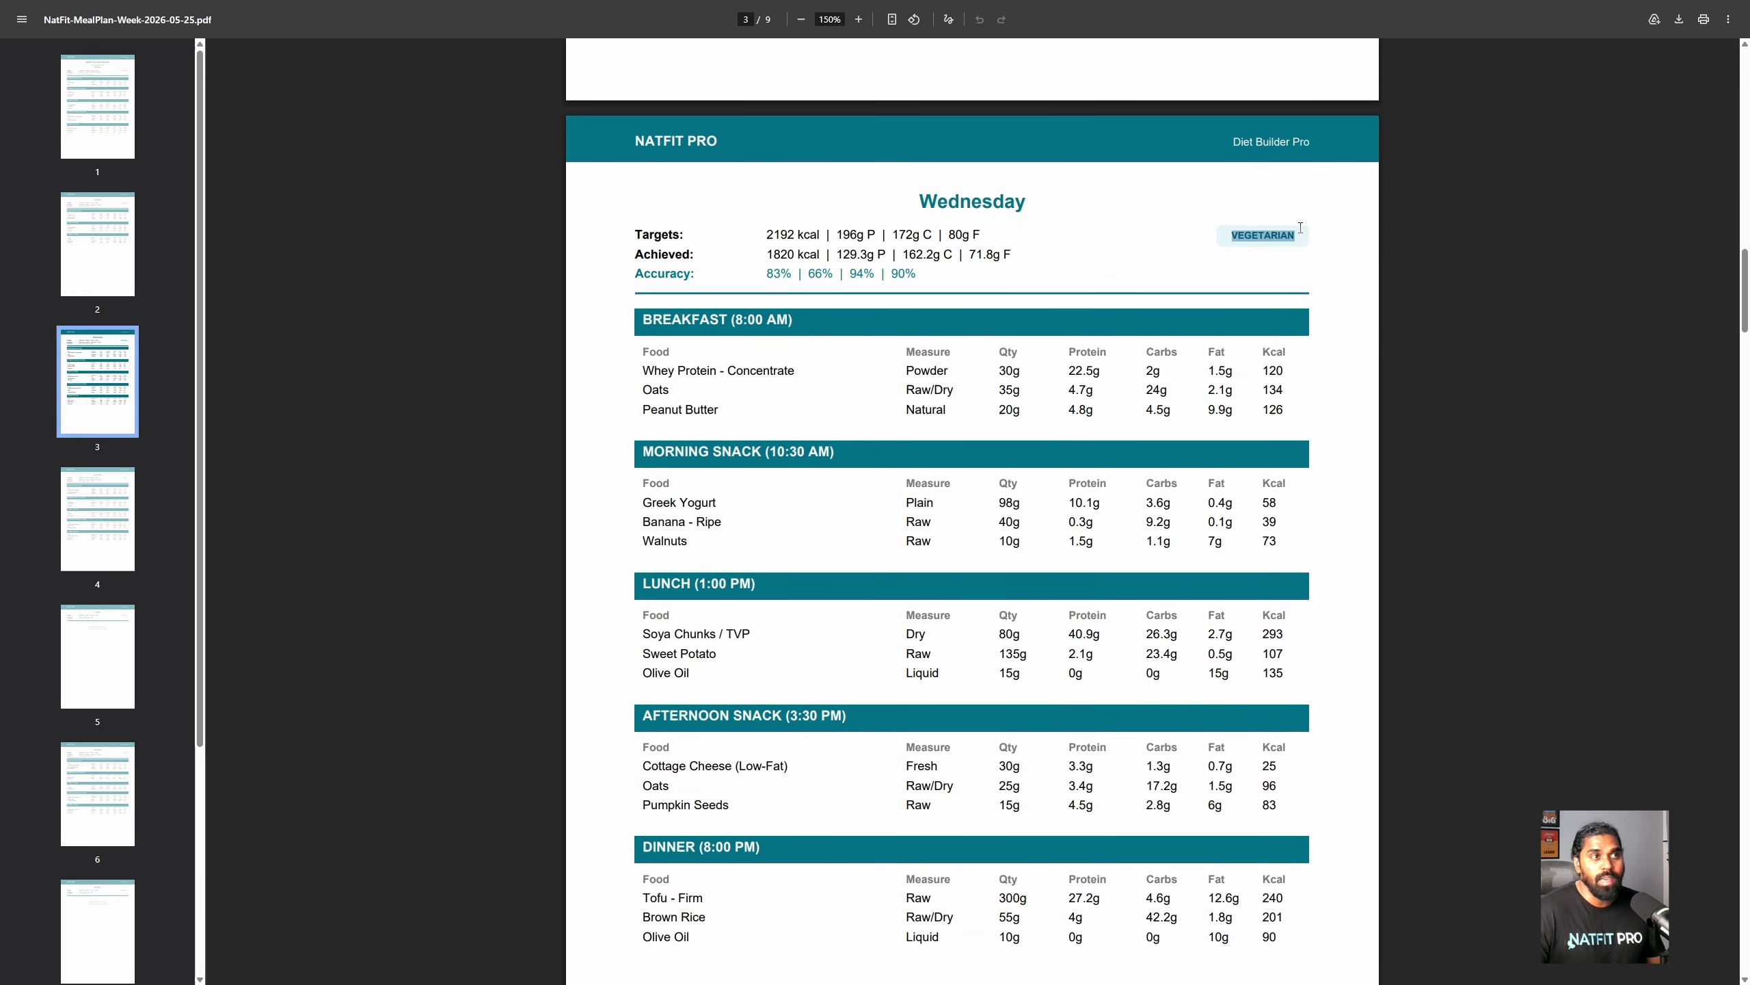
pyautogui.click(1213, 257)
pyautogui.scroll(10, 1186, 253)
pyautogui.scroll(9, 1186, 253)
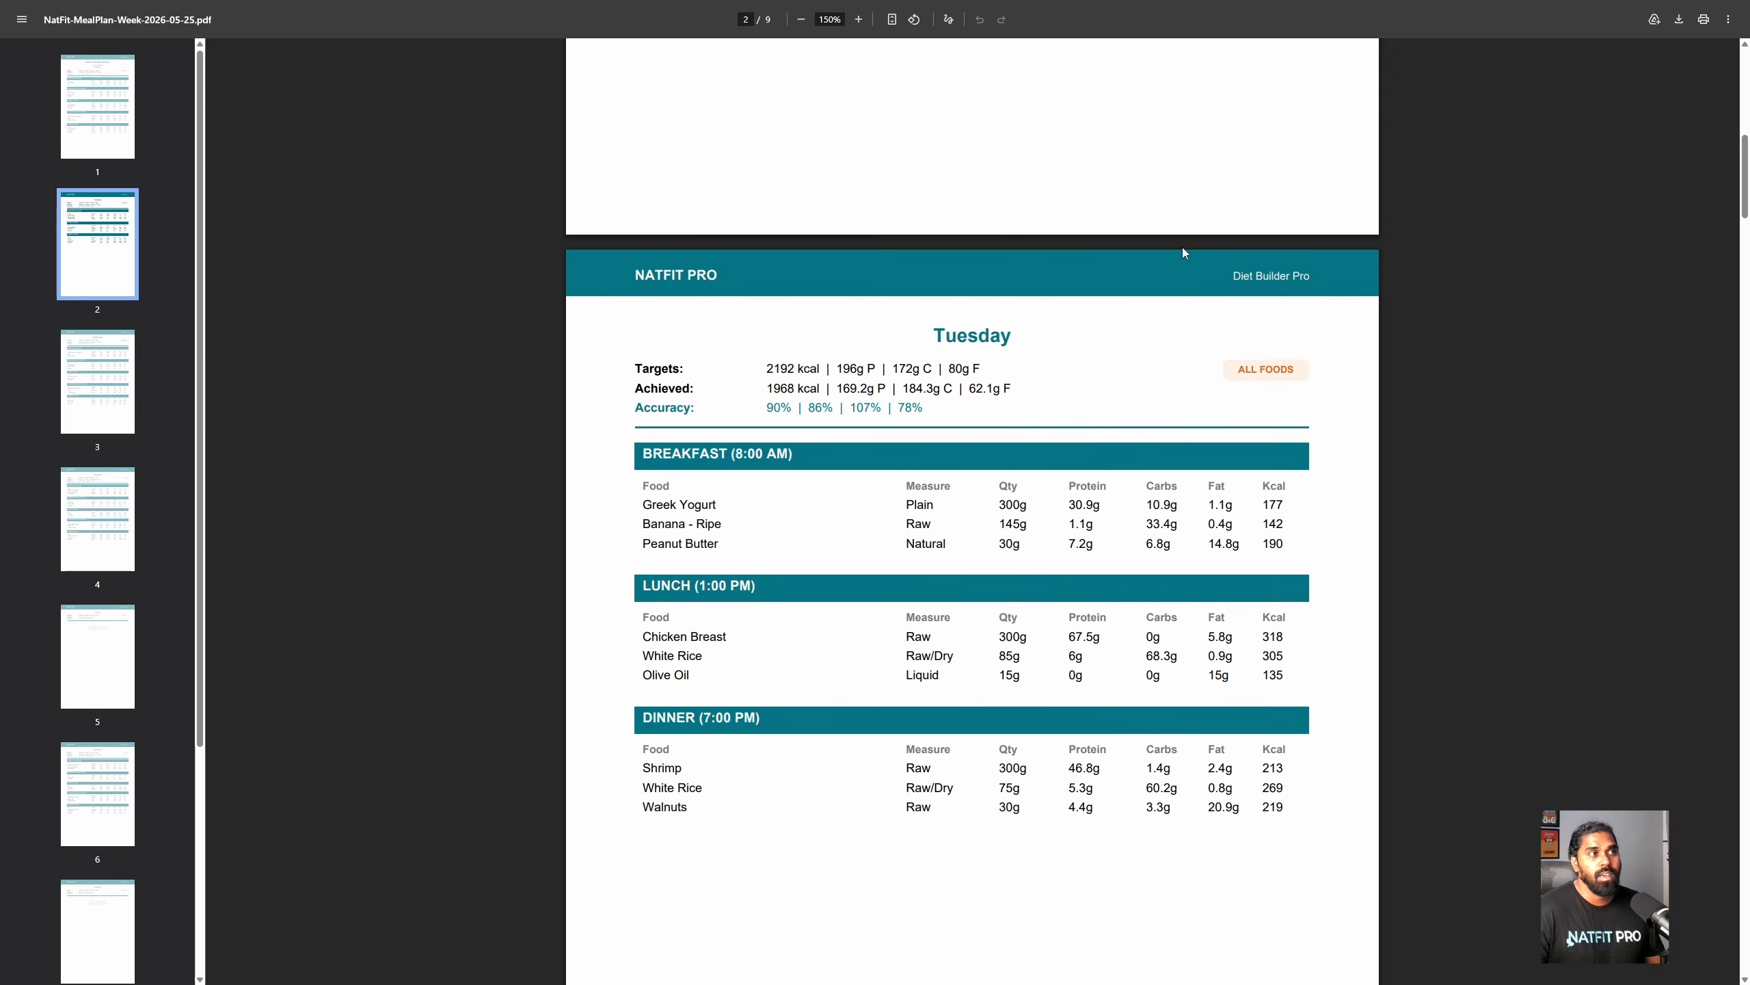
pyautogui.scroll(-1, 1184, 257)
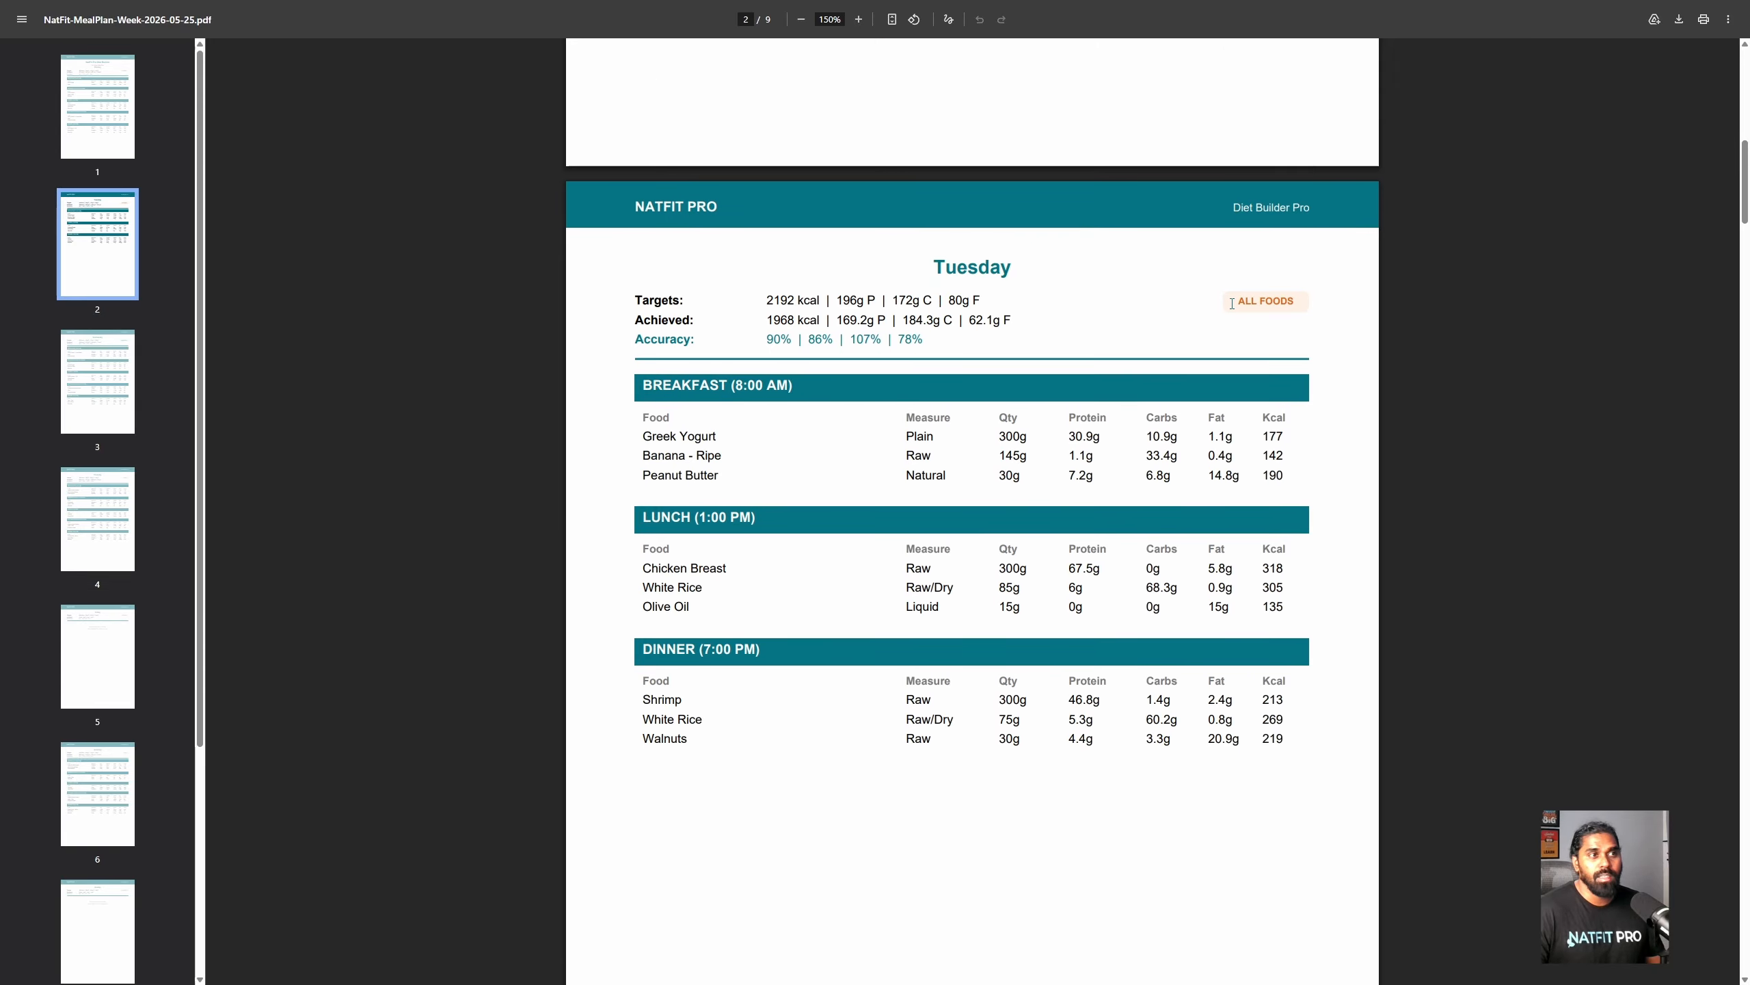
pyautogui.moveTo(1237, 307); pyautogui.dragTo(1288, 304)
# Step: Review the diet labels, targets and meals on the PDF's Thursday, Friday and Saturday pages
pyautogui.scroll(-15, 1199, 483)
pyautogui.scroll(-12, 1199, 475)
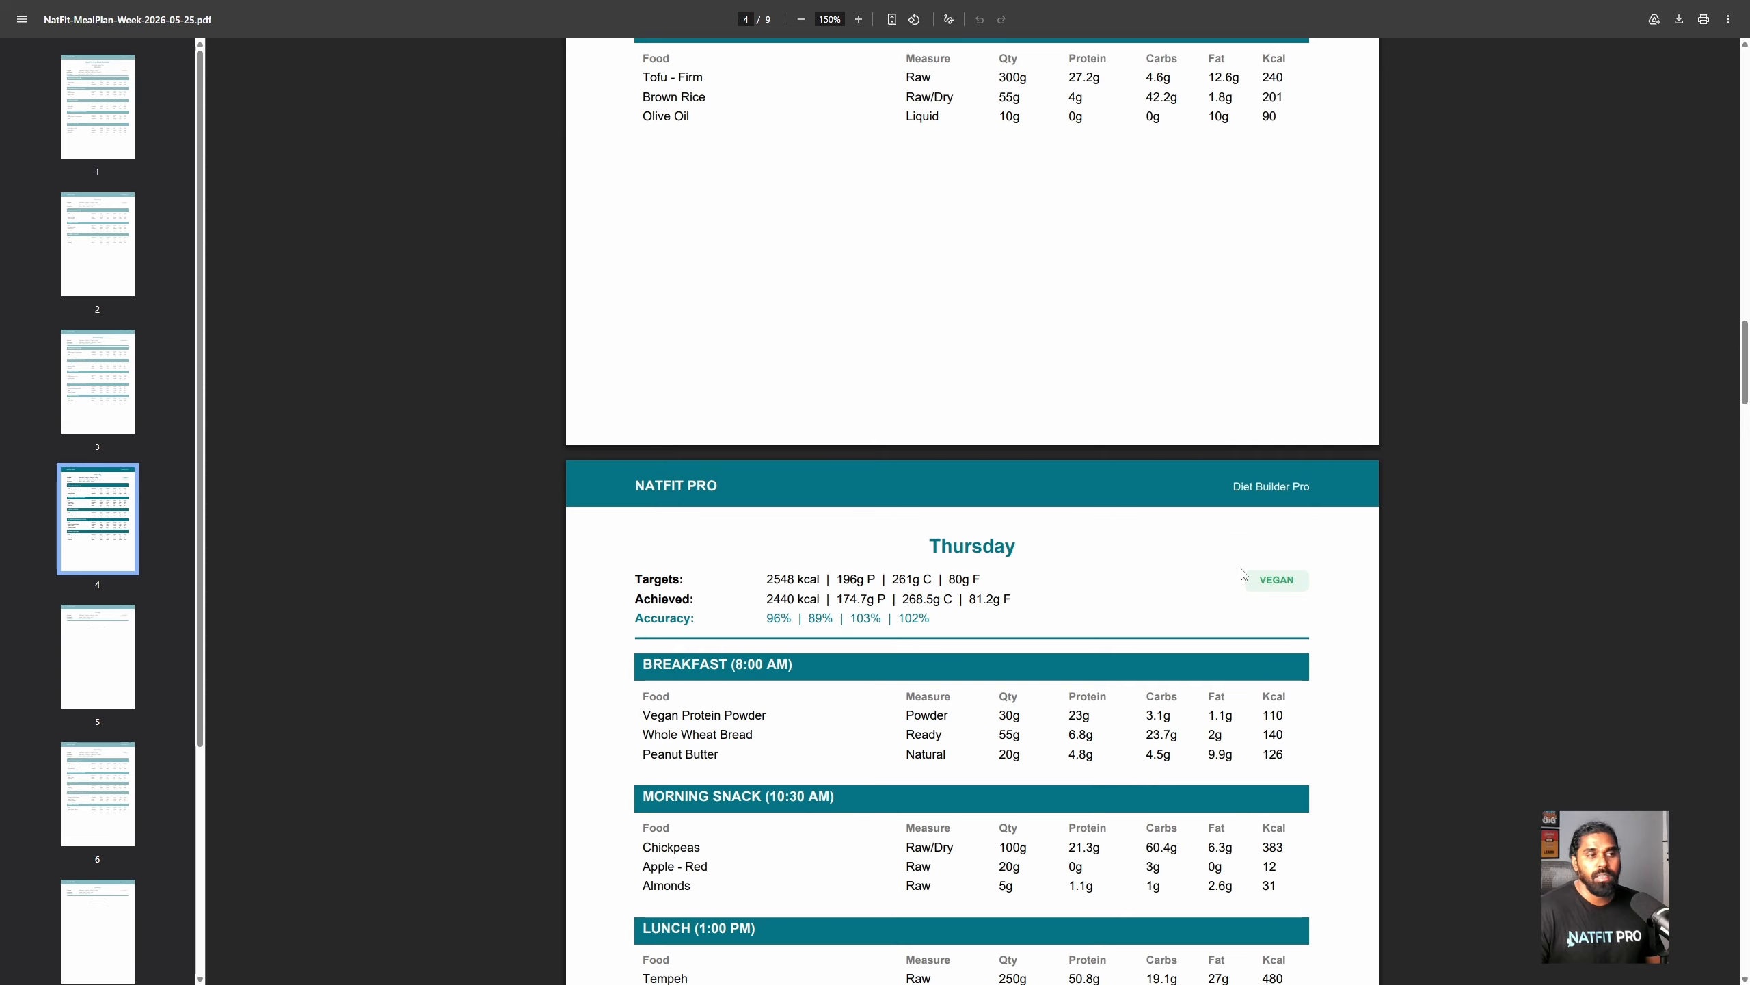
pyautogui.scroll(-3, 1010, 554)
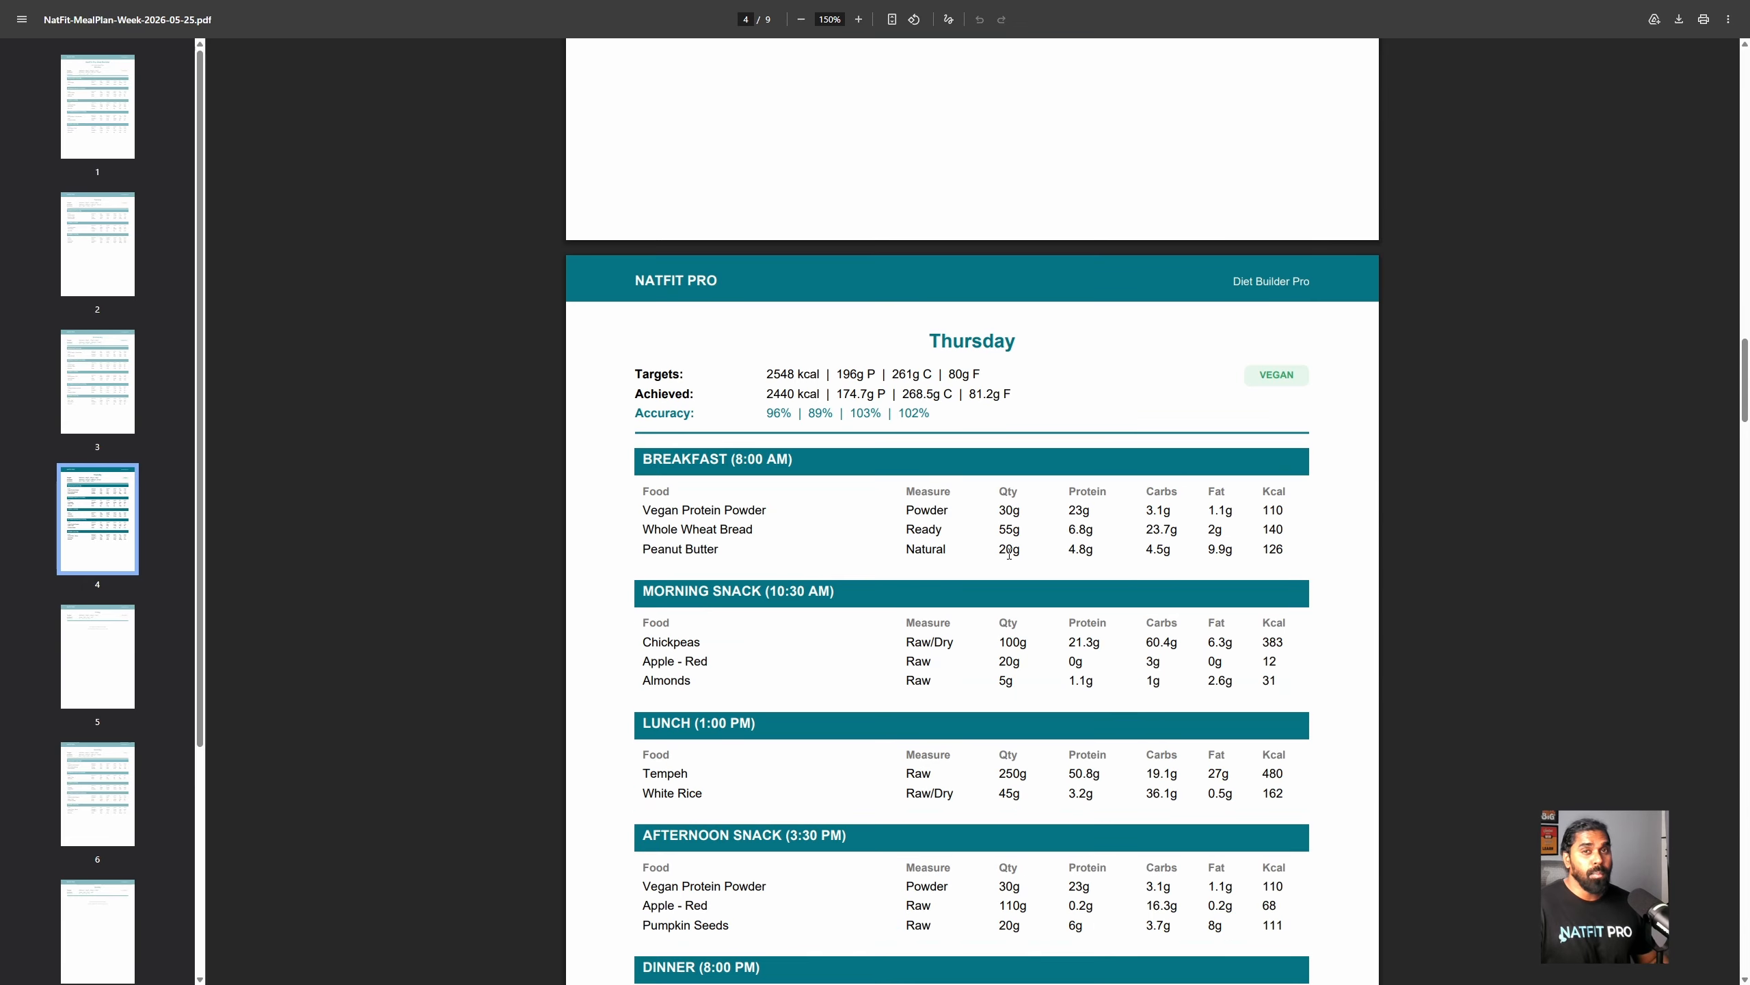
pyautogui.scroll(-1, 1178, 388)
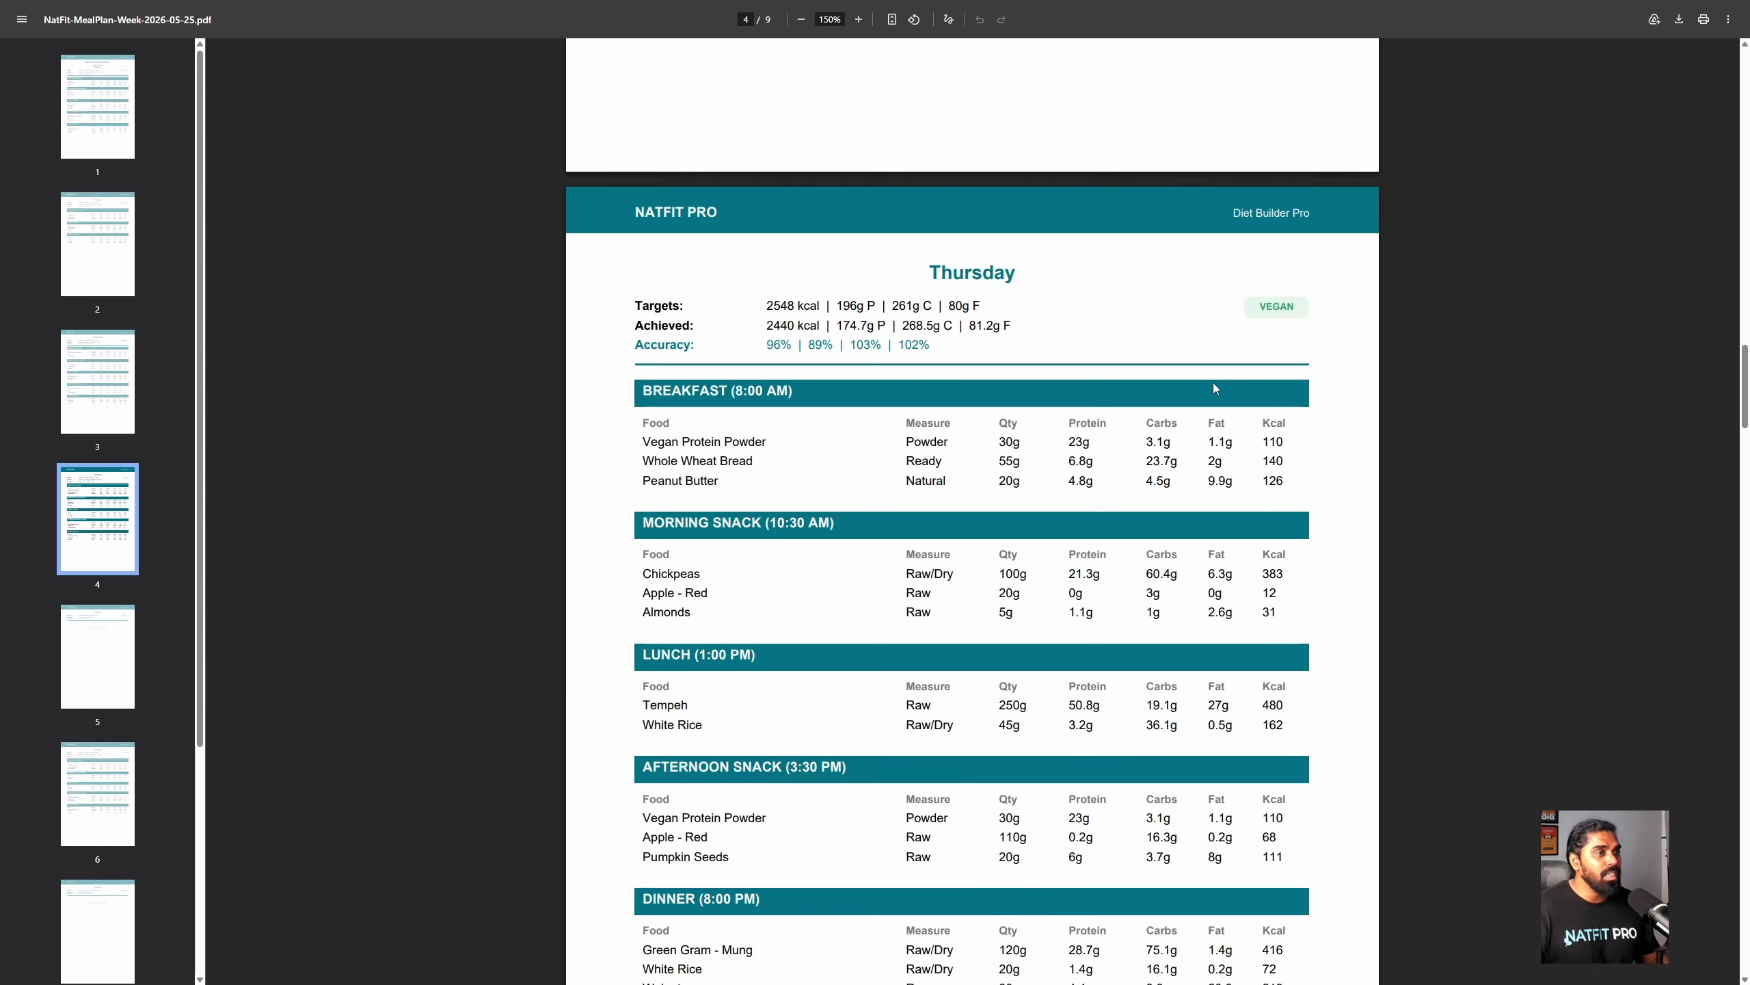
pyautogui.scroll(-12, 1215, 388)
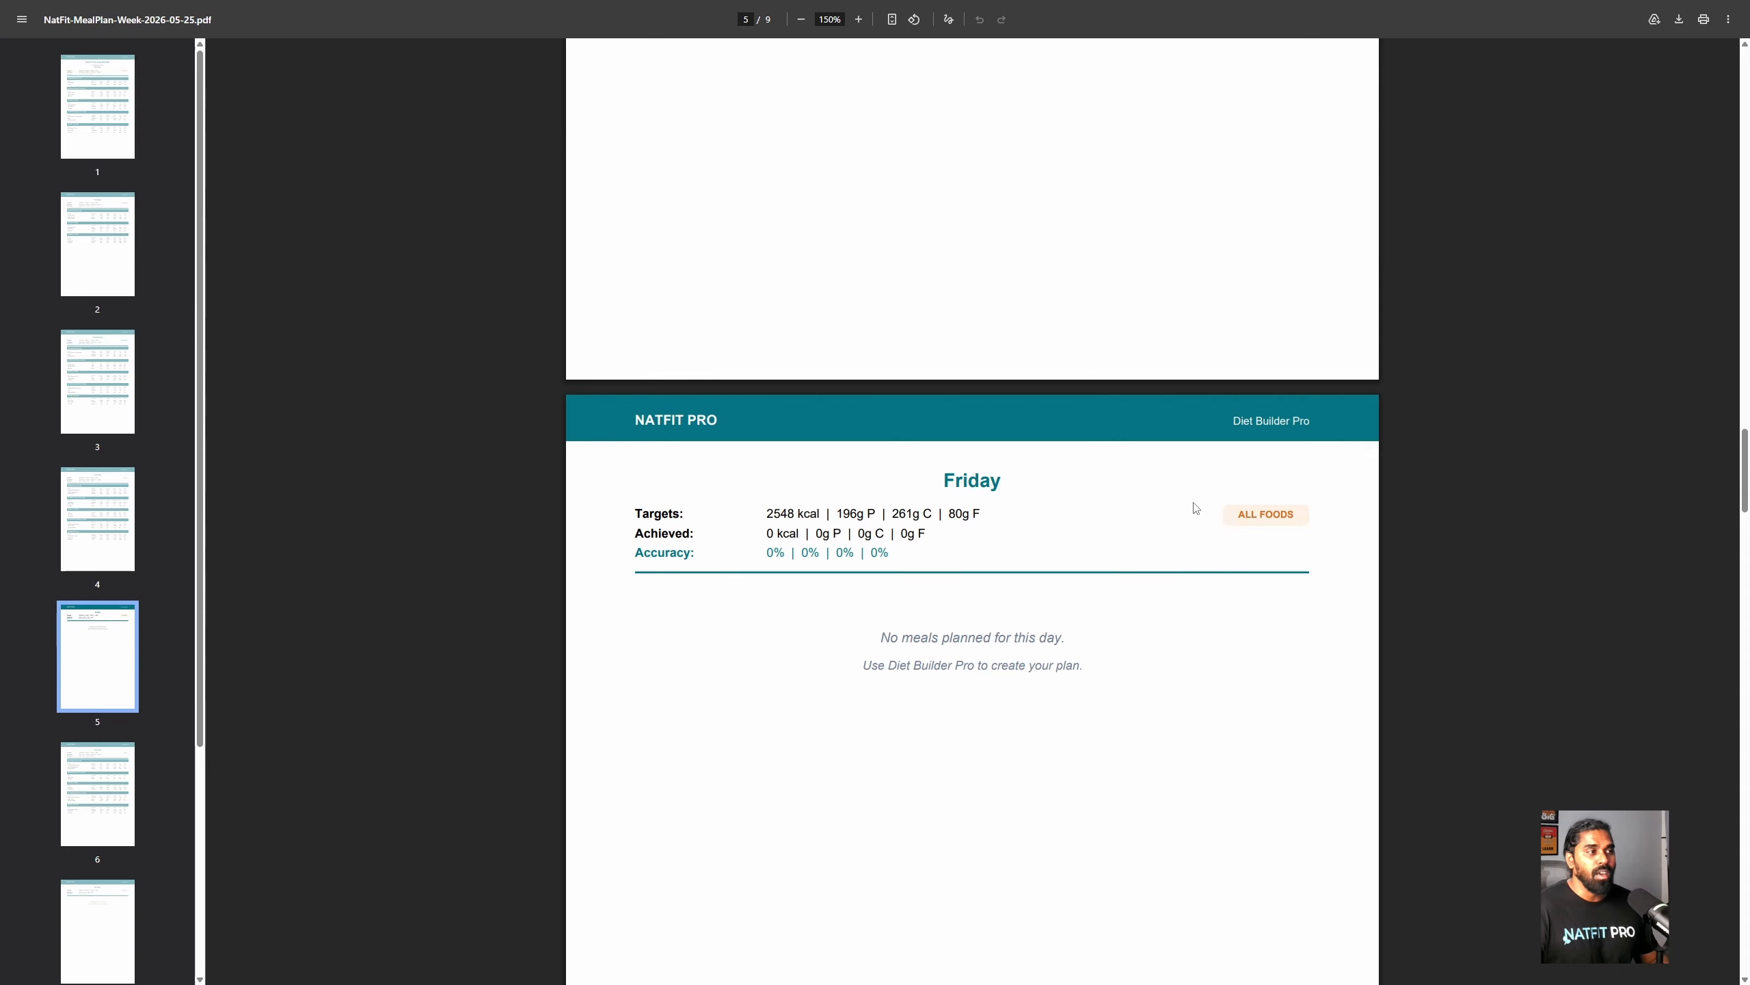
pyautogui.scroll(-3, 1243, 503)
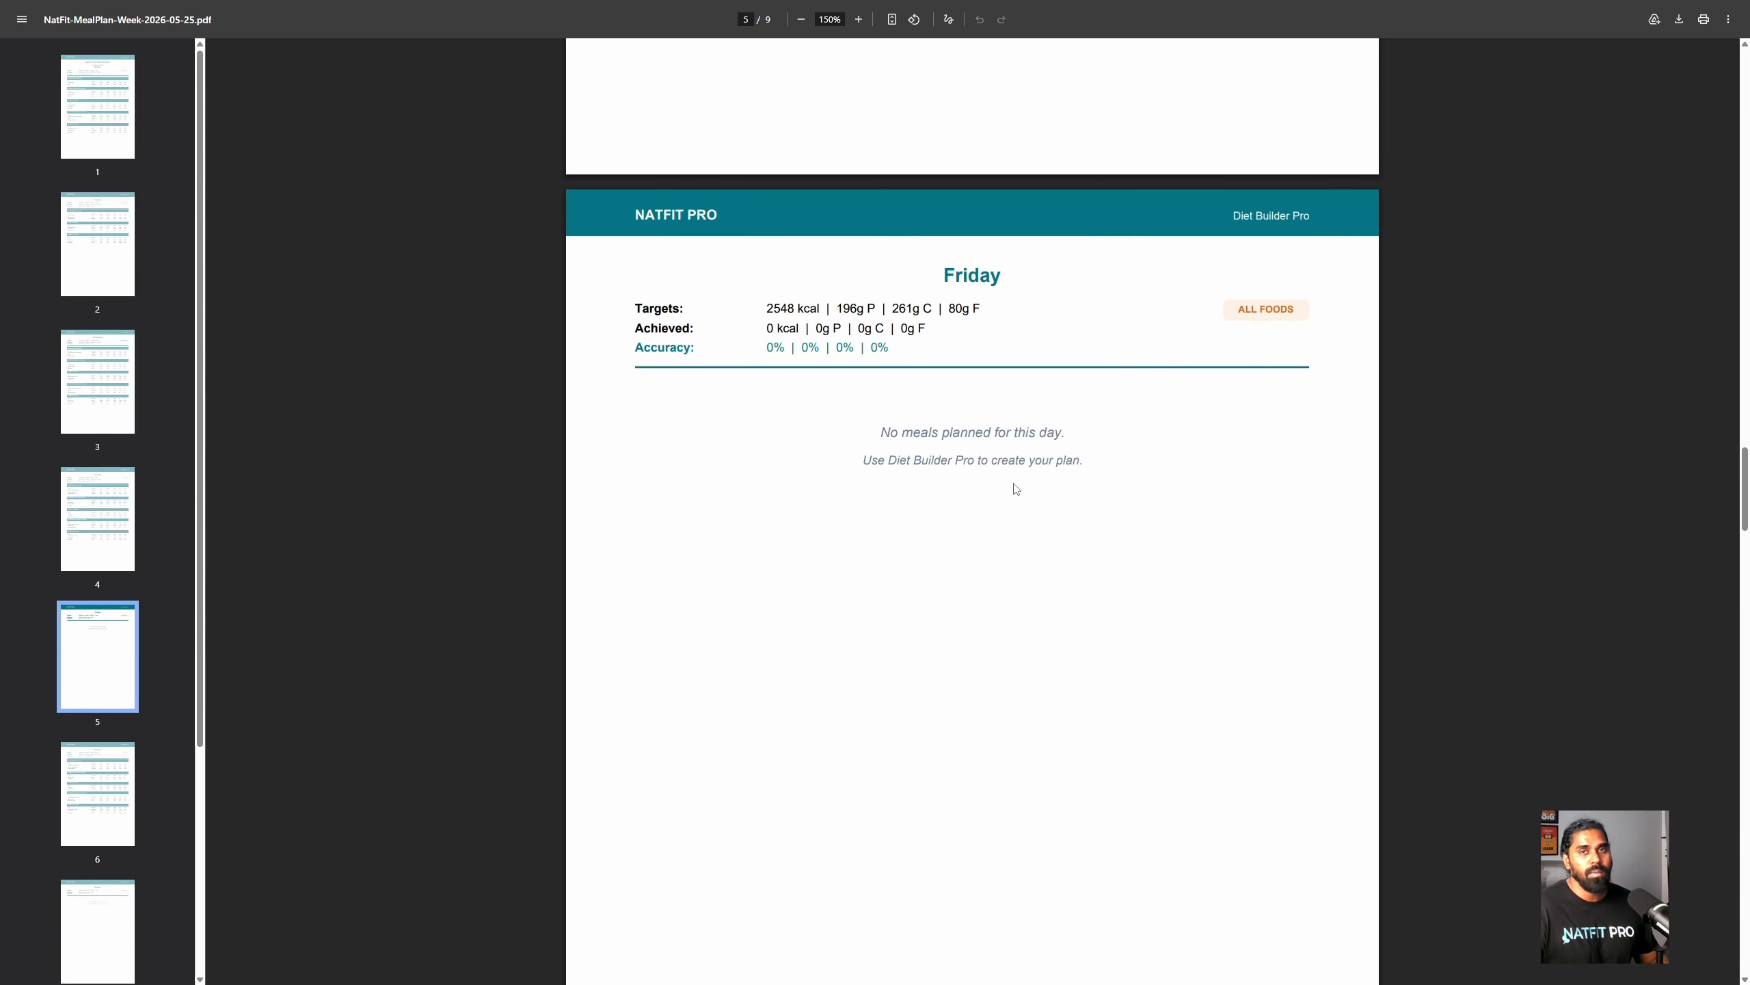
pyautogui.scroll(-1, 1016, 489)
pyautogui.scroll(-12, 1016, 489)
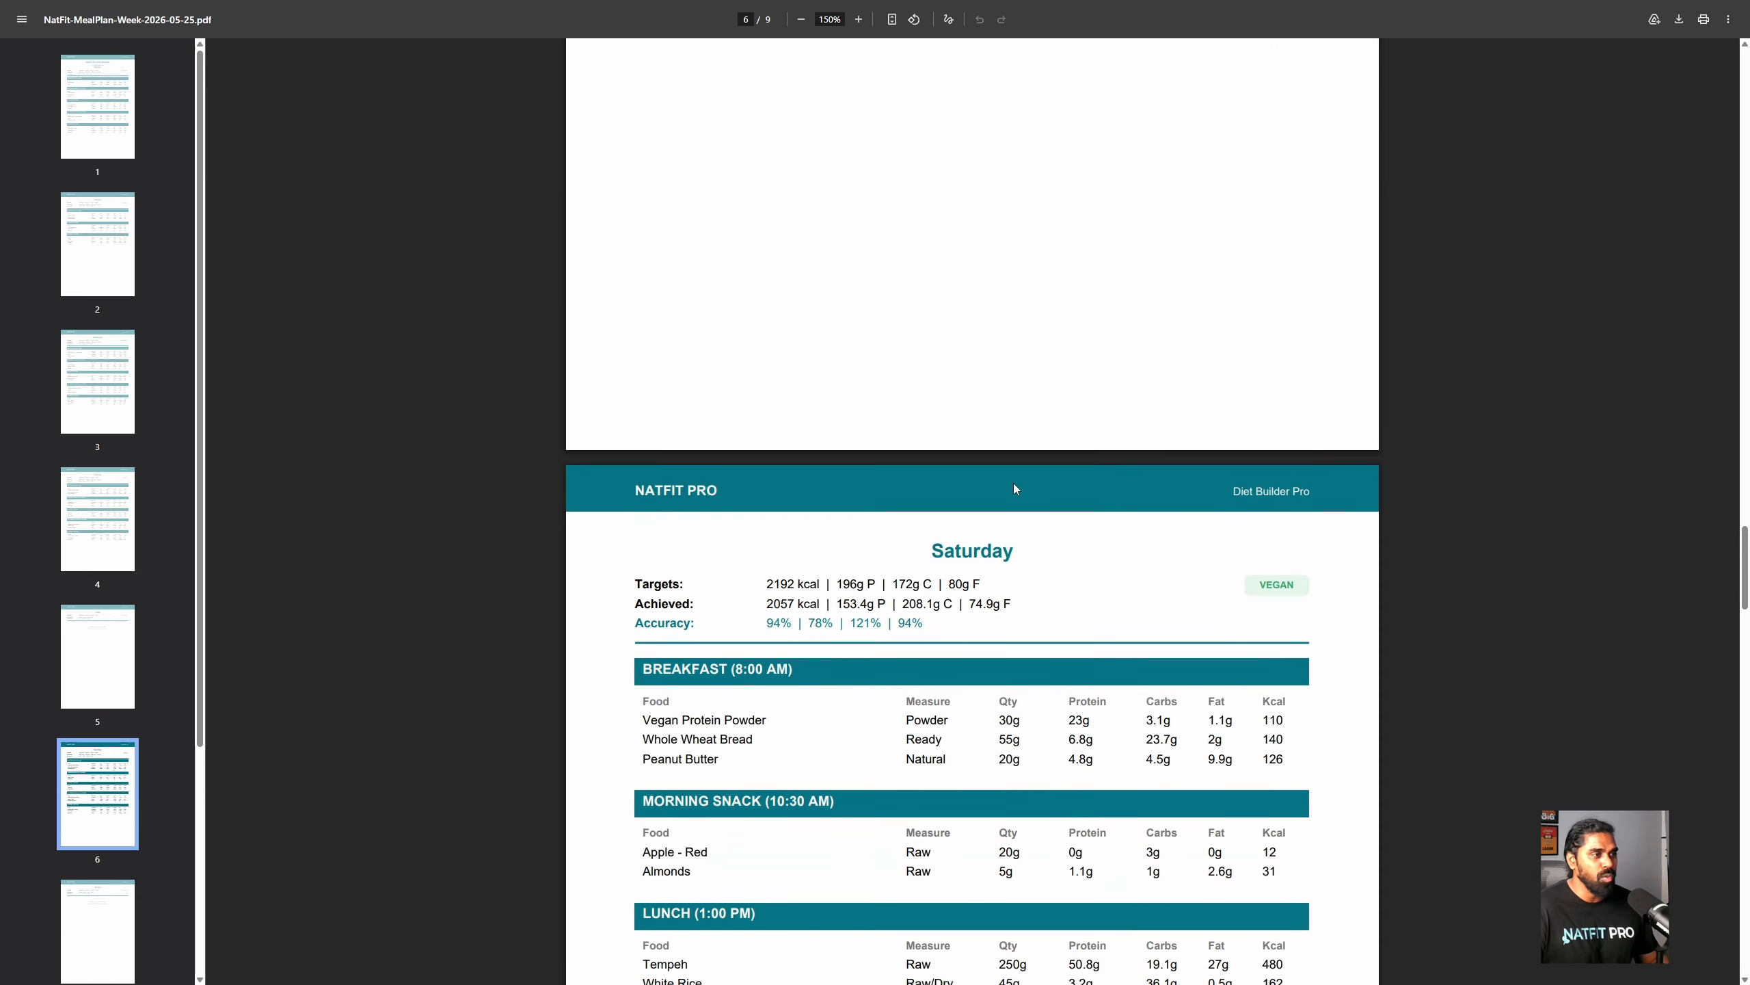
pyautogui.scroll(-3, 1015, 489)
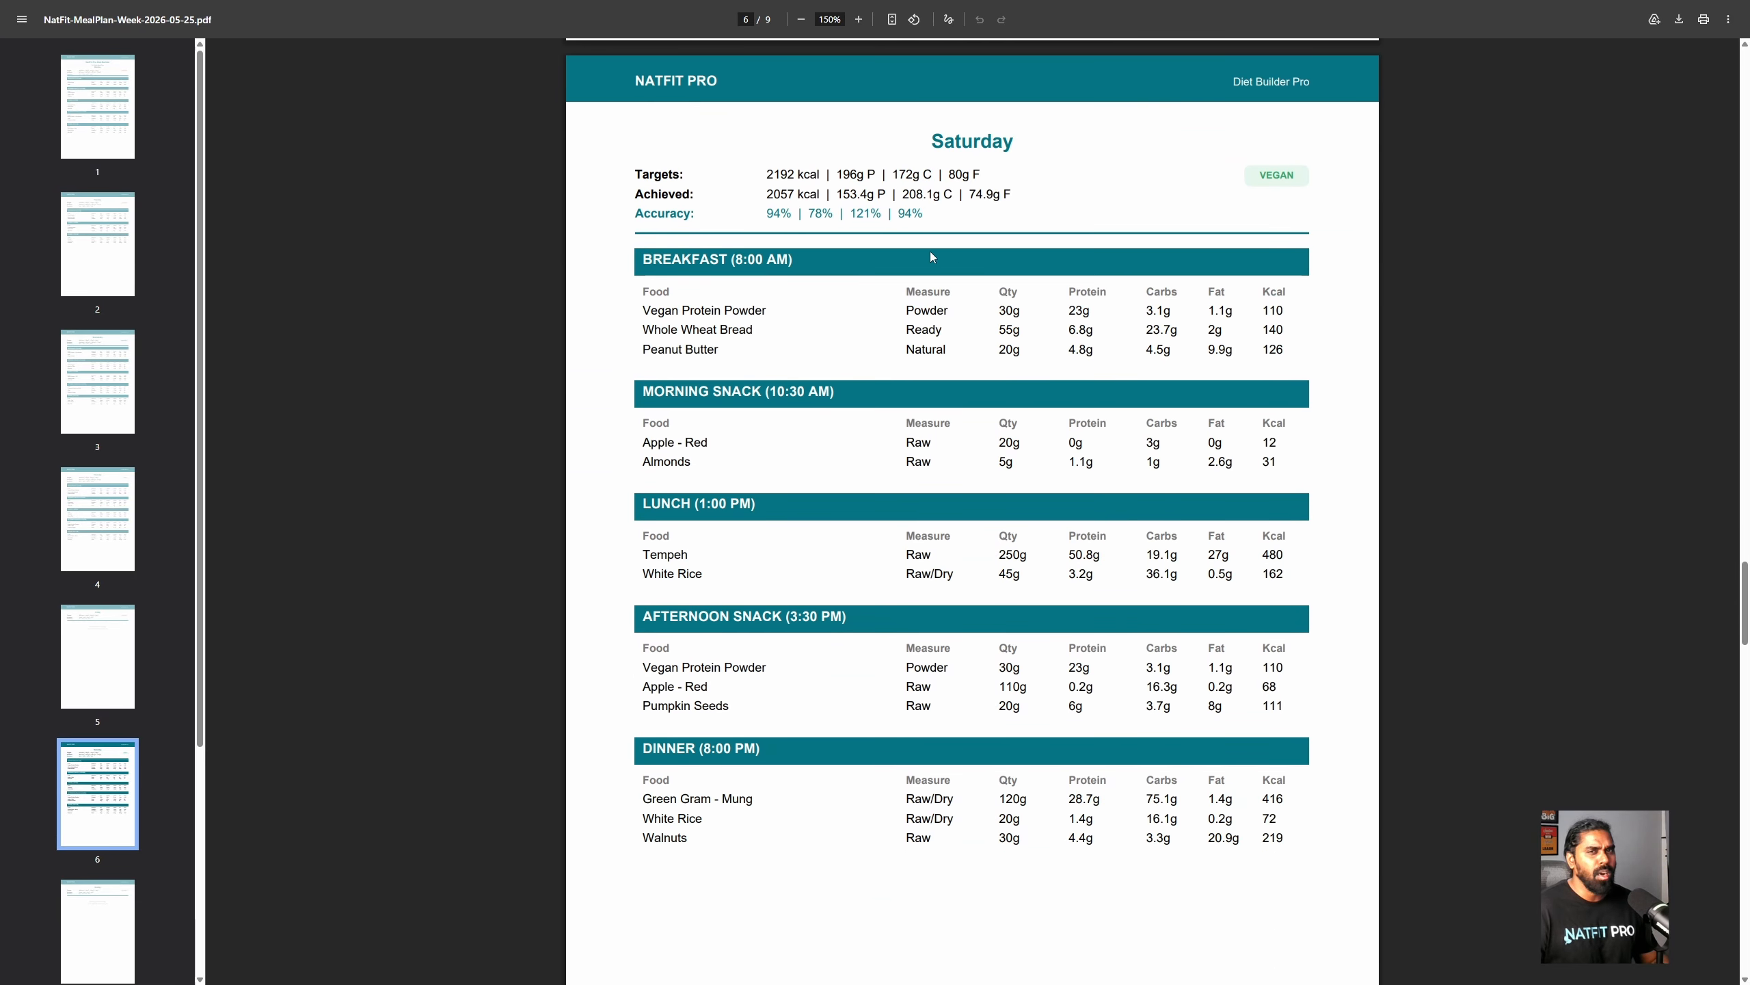
# Step: Read the PDF's Sunday page and continue to the Grocery List page
pyautogui.scroll(-13, 889, 303)
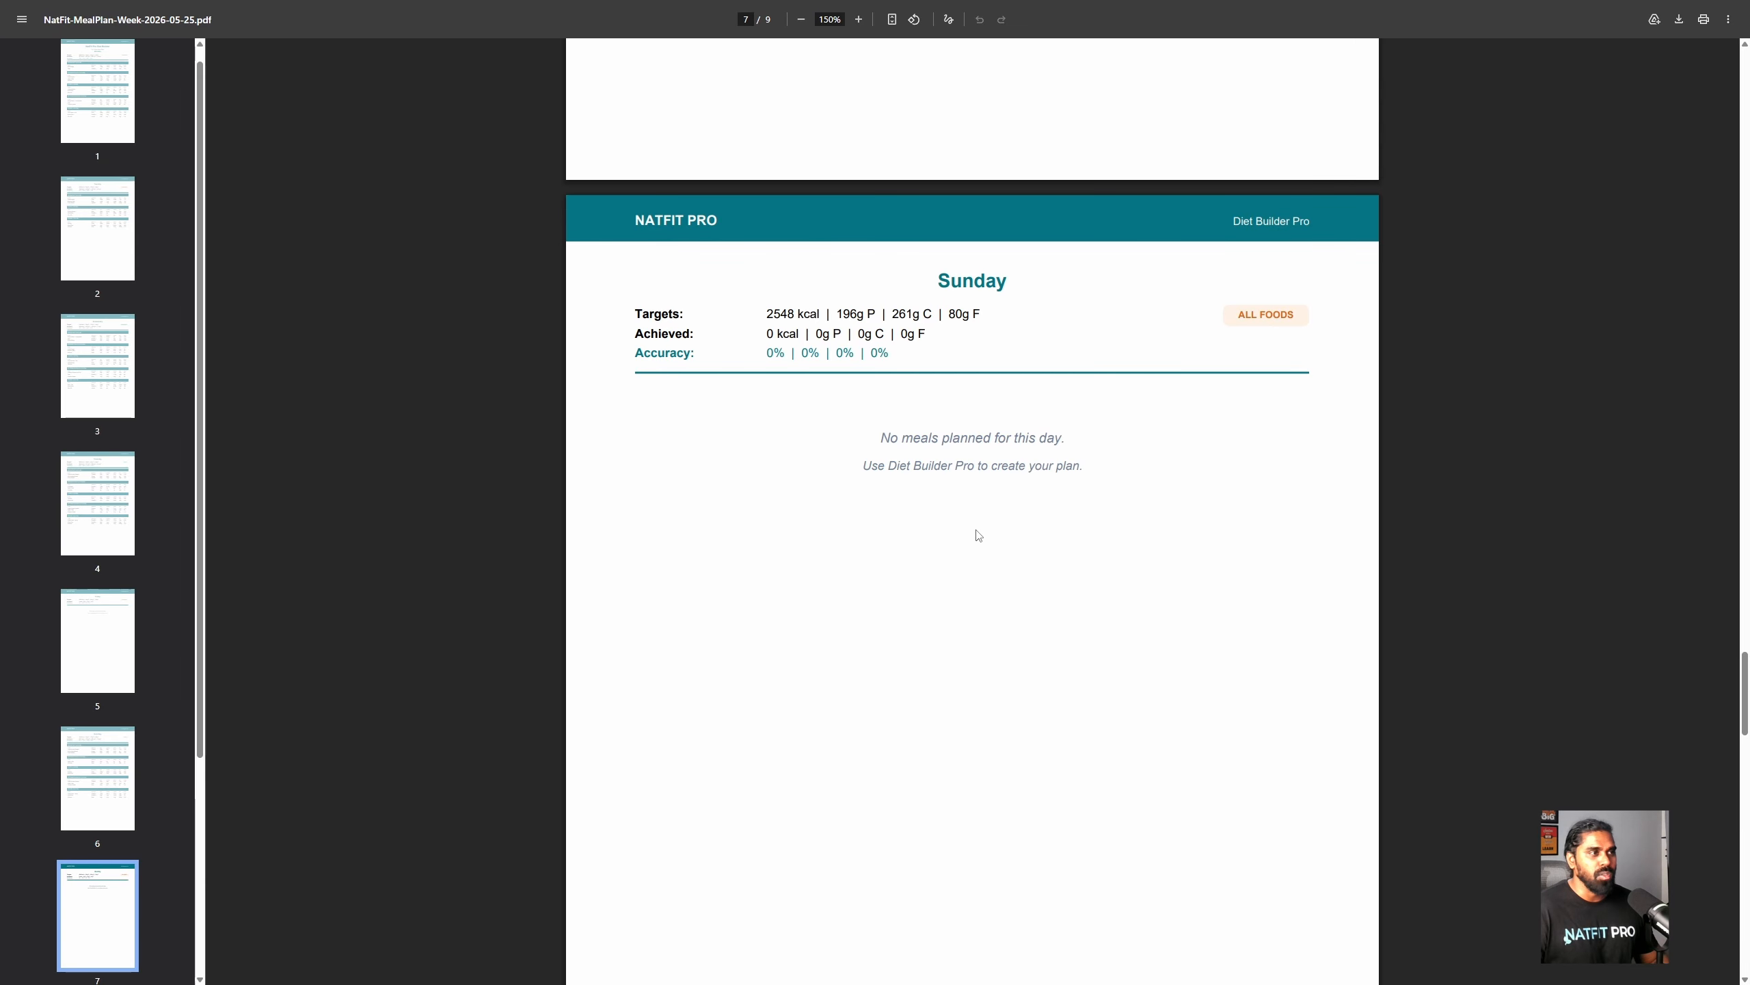
pyautogui.scroll(-4, 965, 507)
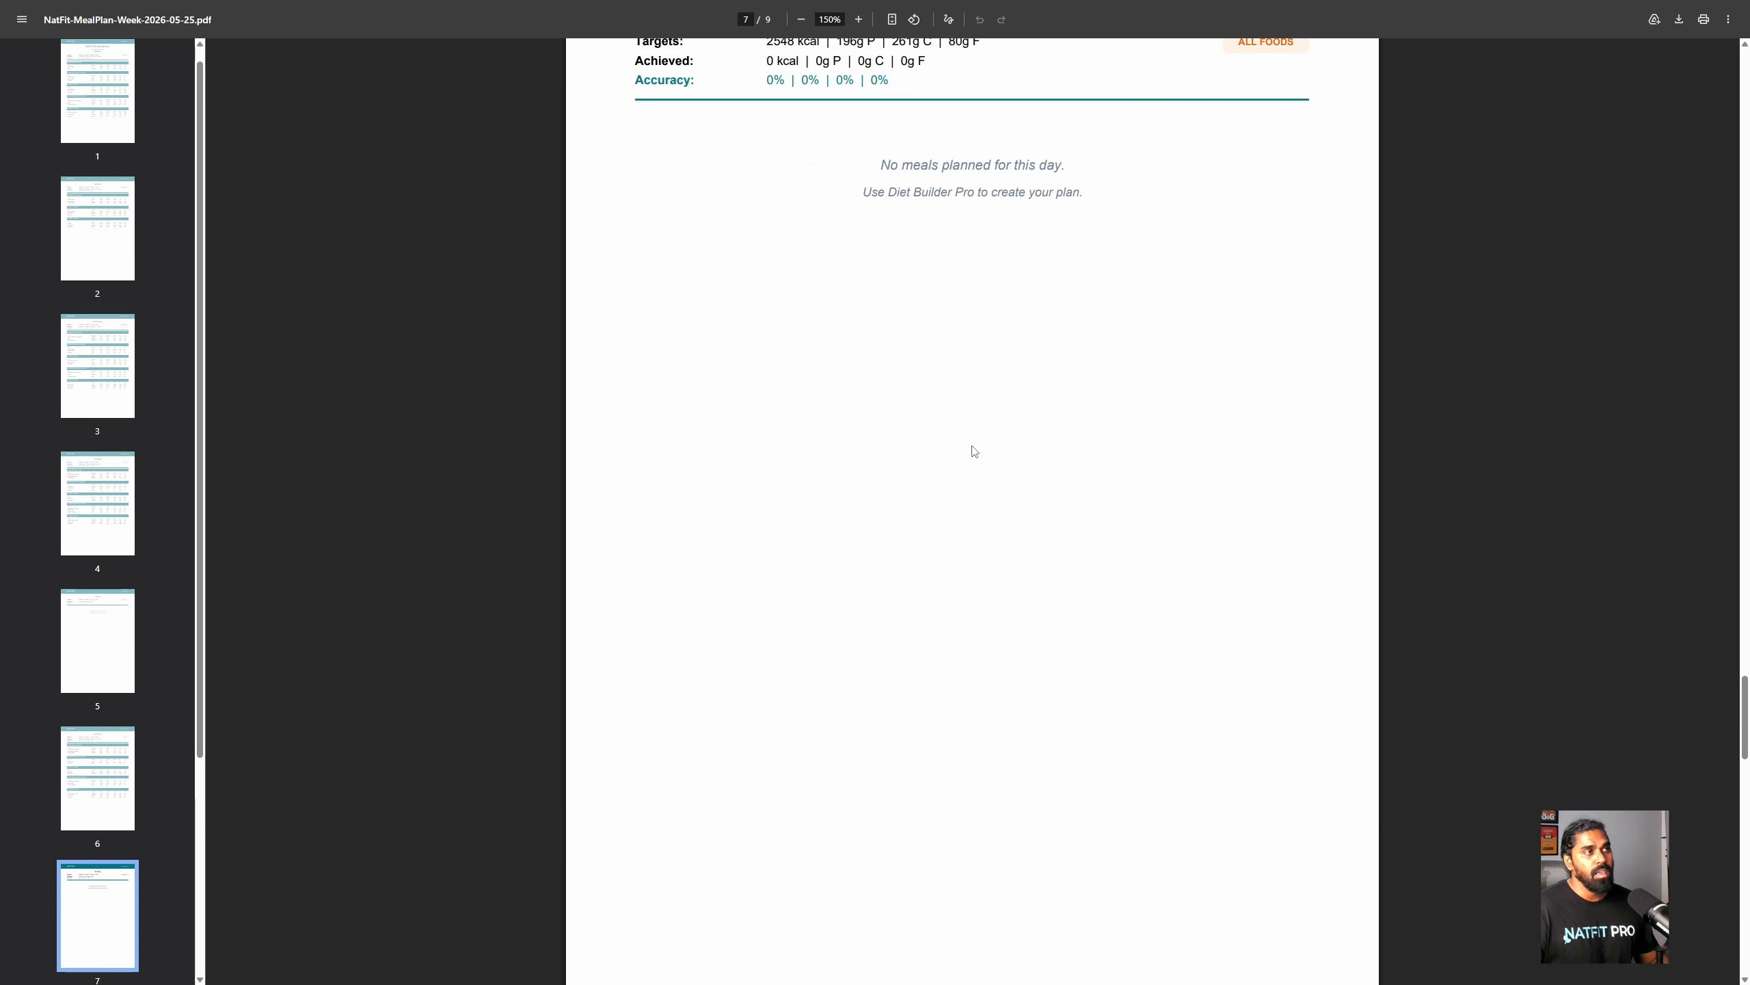
pyautogui.scroll(-11, 982, 431)
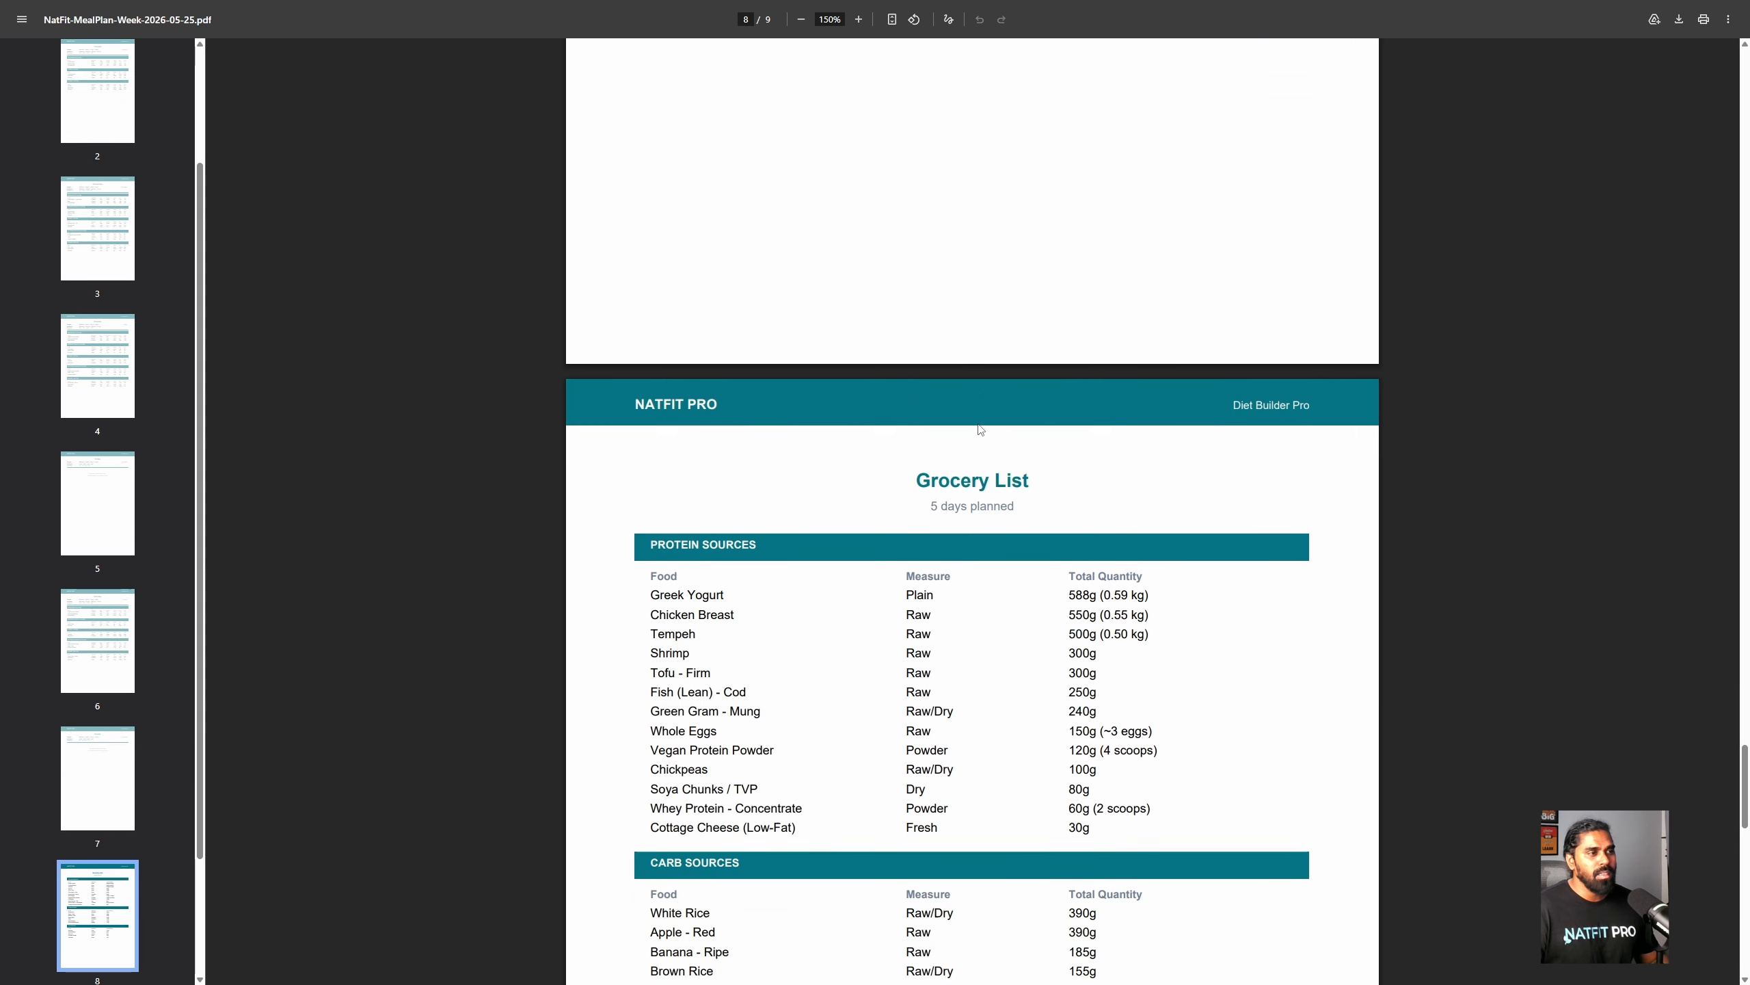
# Step: Examine the PDF's Grocery List, including the chicken breast total quantity, the food source groups and the planned-days subtitle
pyautogui.scroll(-3, 990, 434)
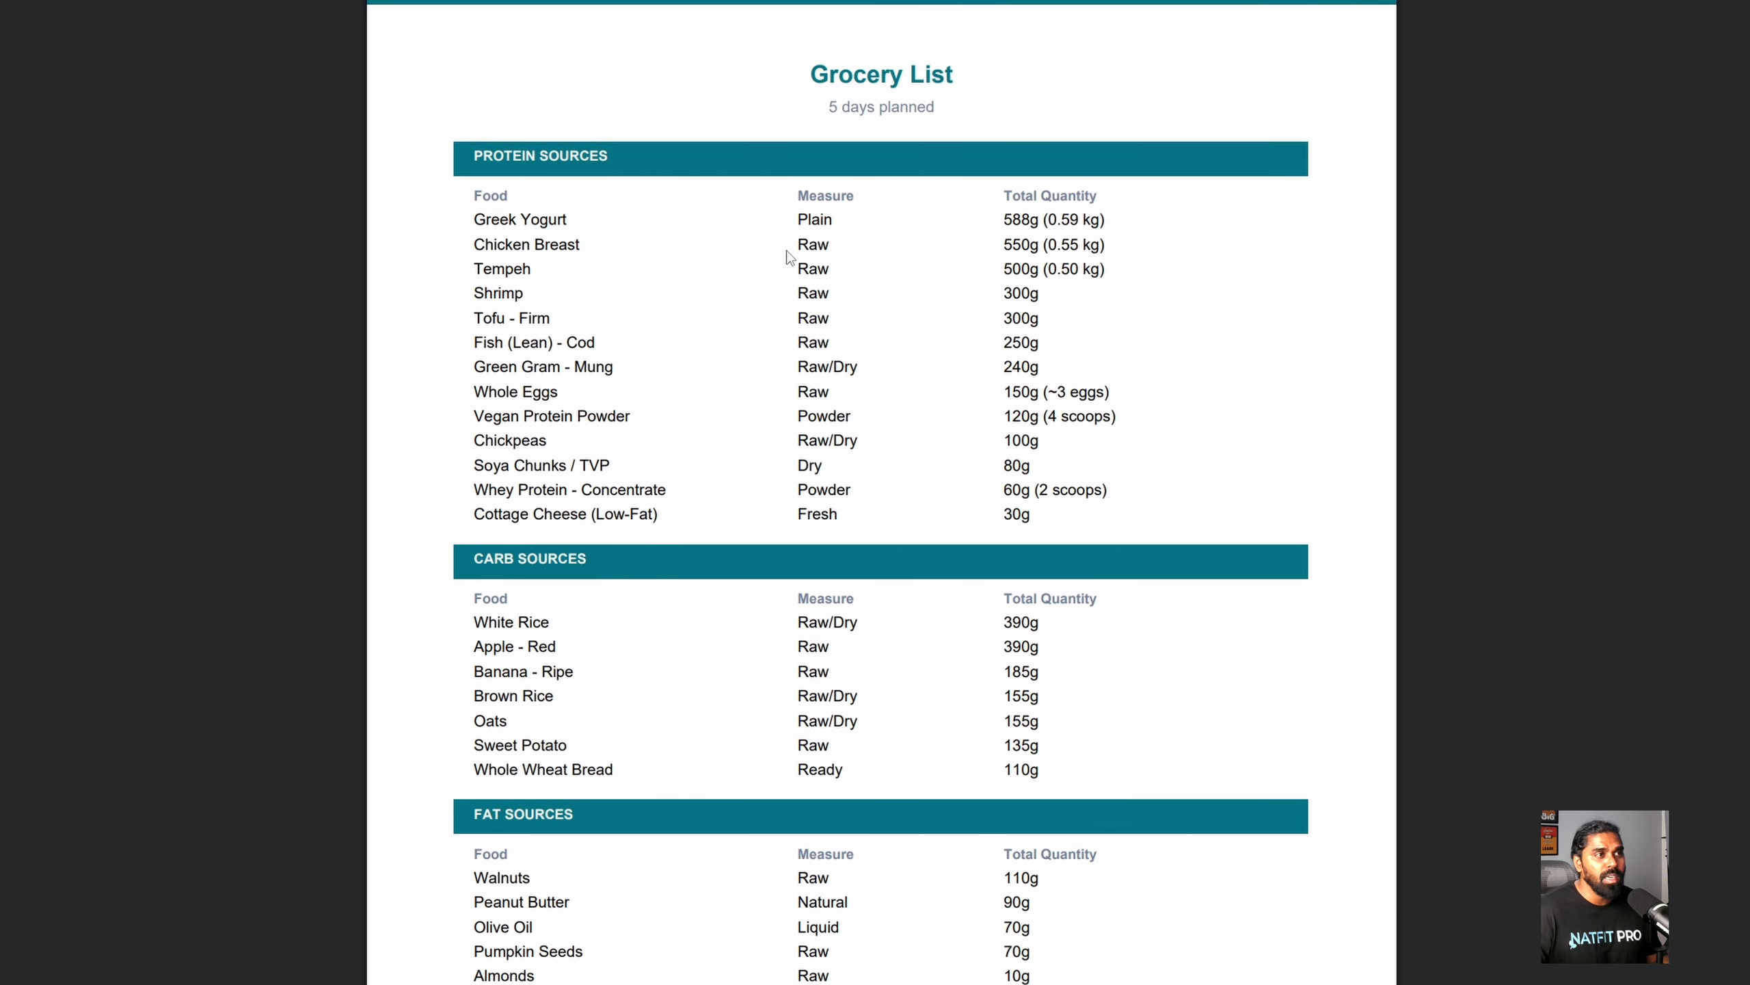
pyautogui.doubleClick(1003, 245)
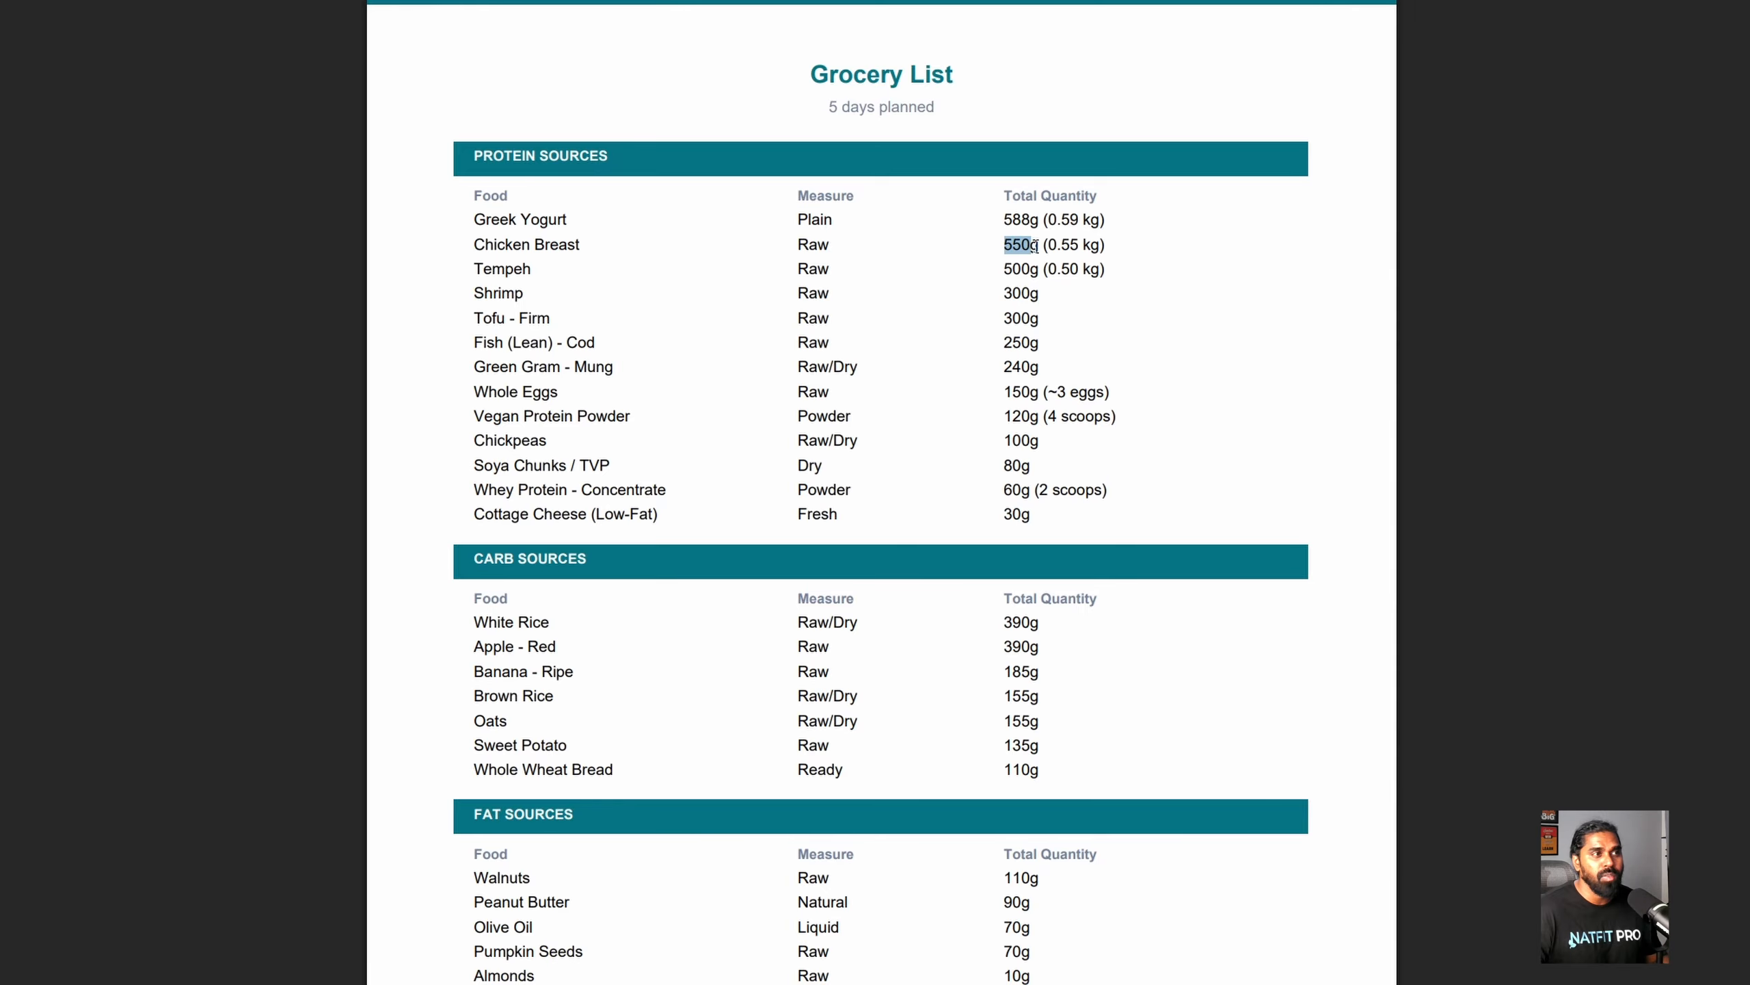
pyautogui.click(973, 252)
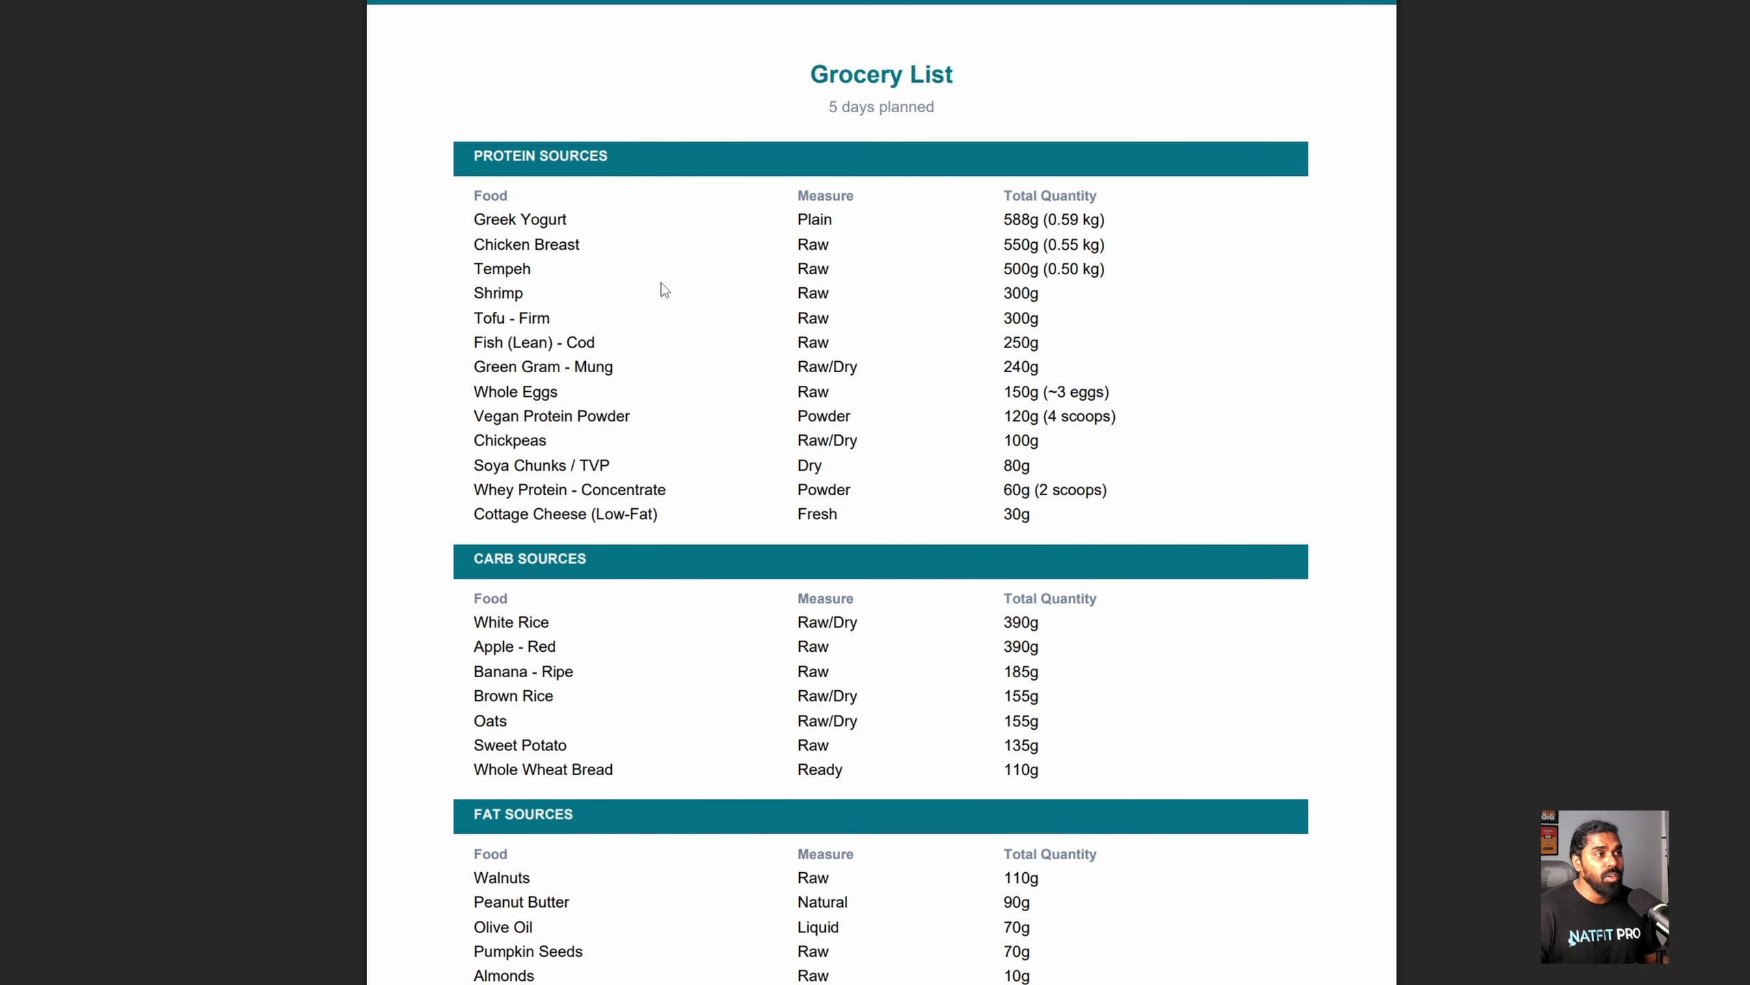
pyautogui.scroll(-1, 801, 77)
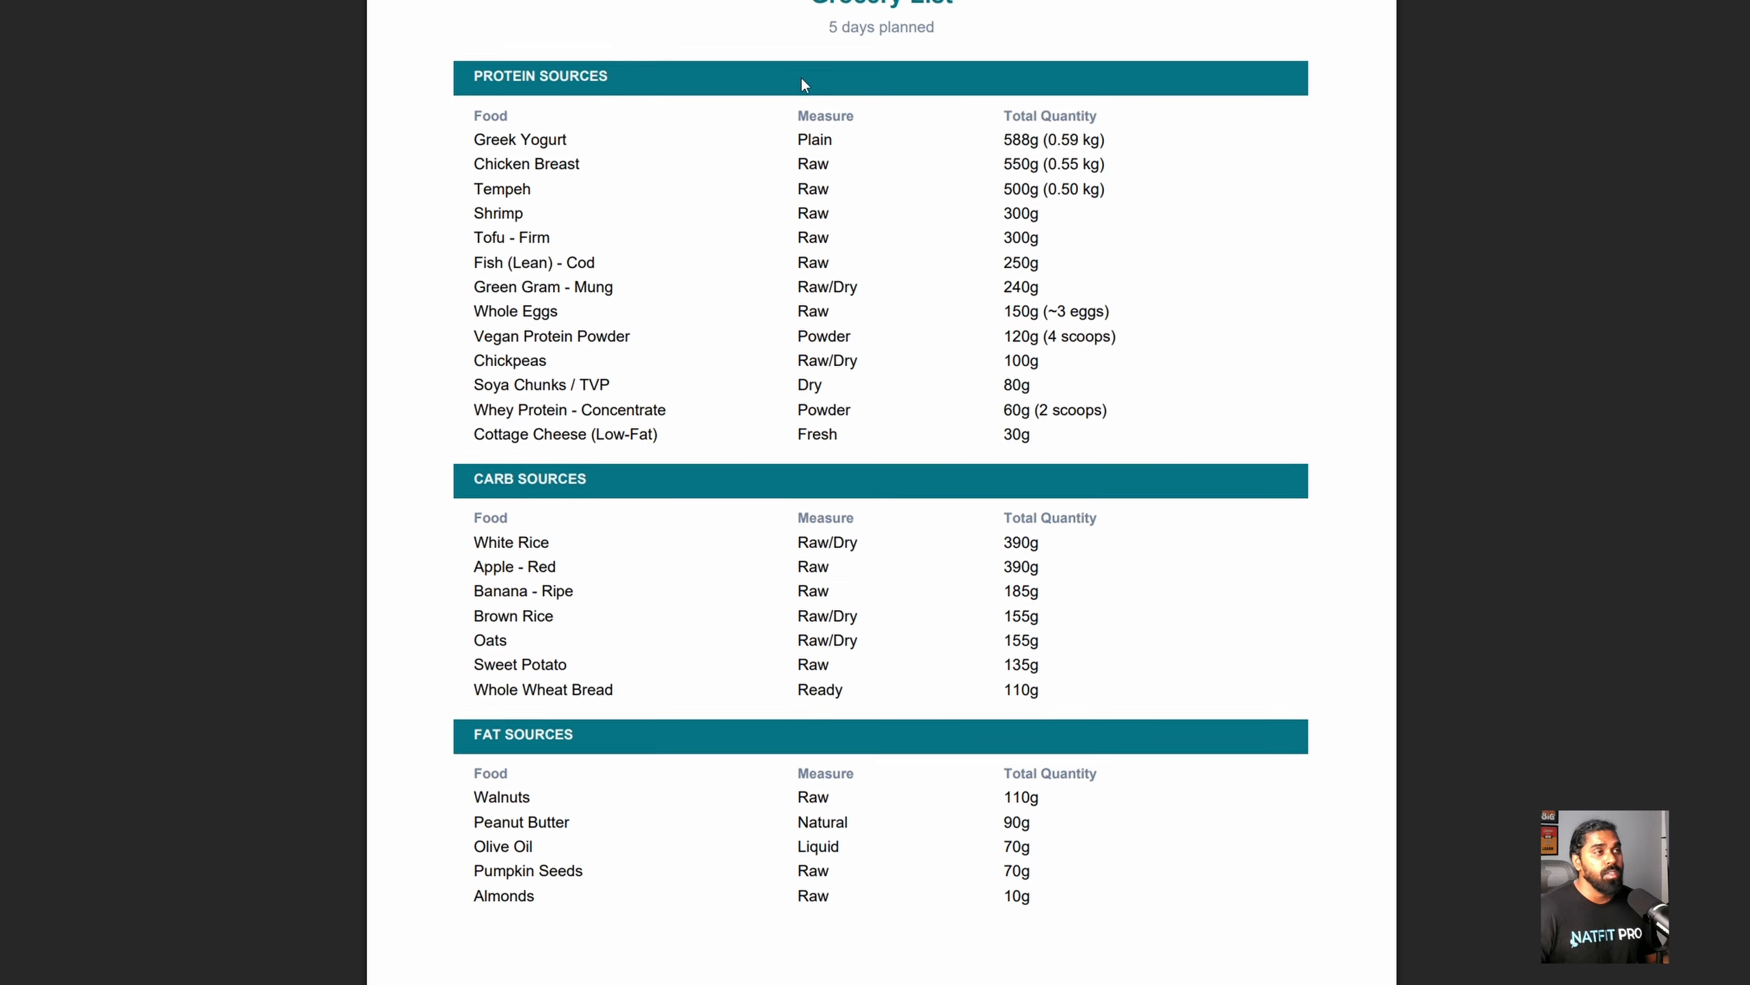
pyautogui.tripleClick(844, 41)
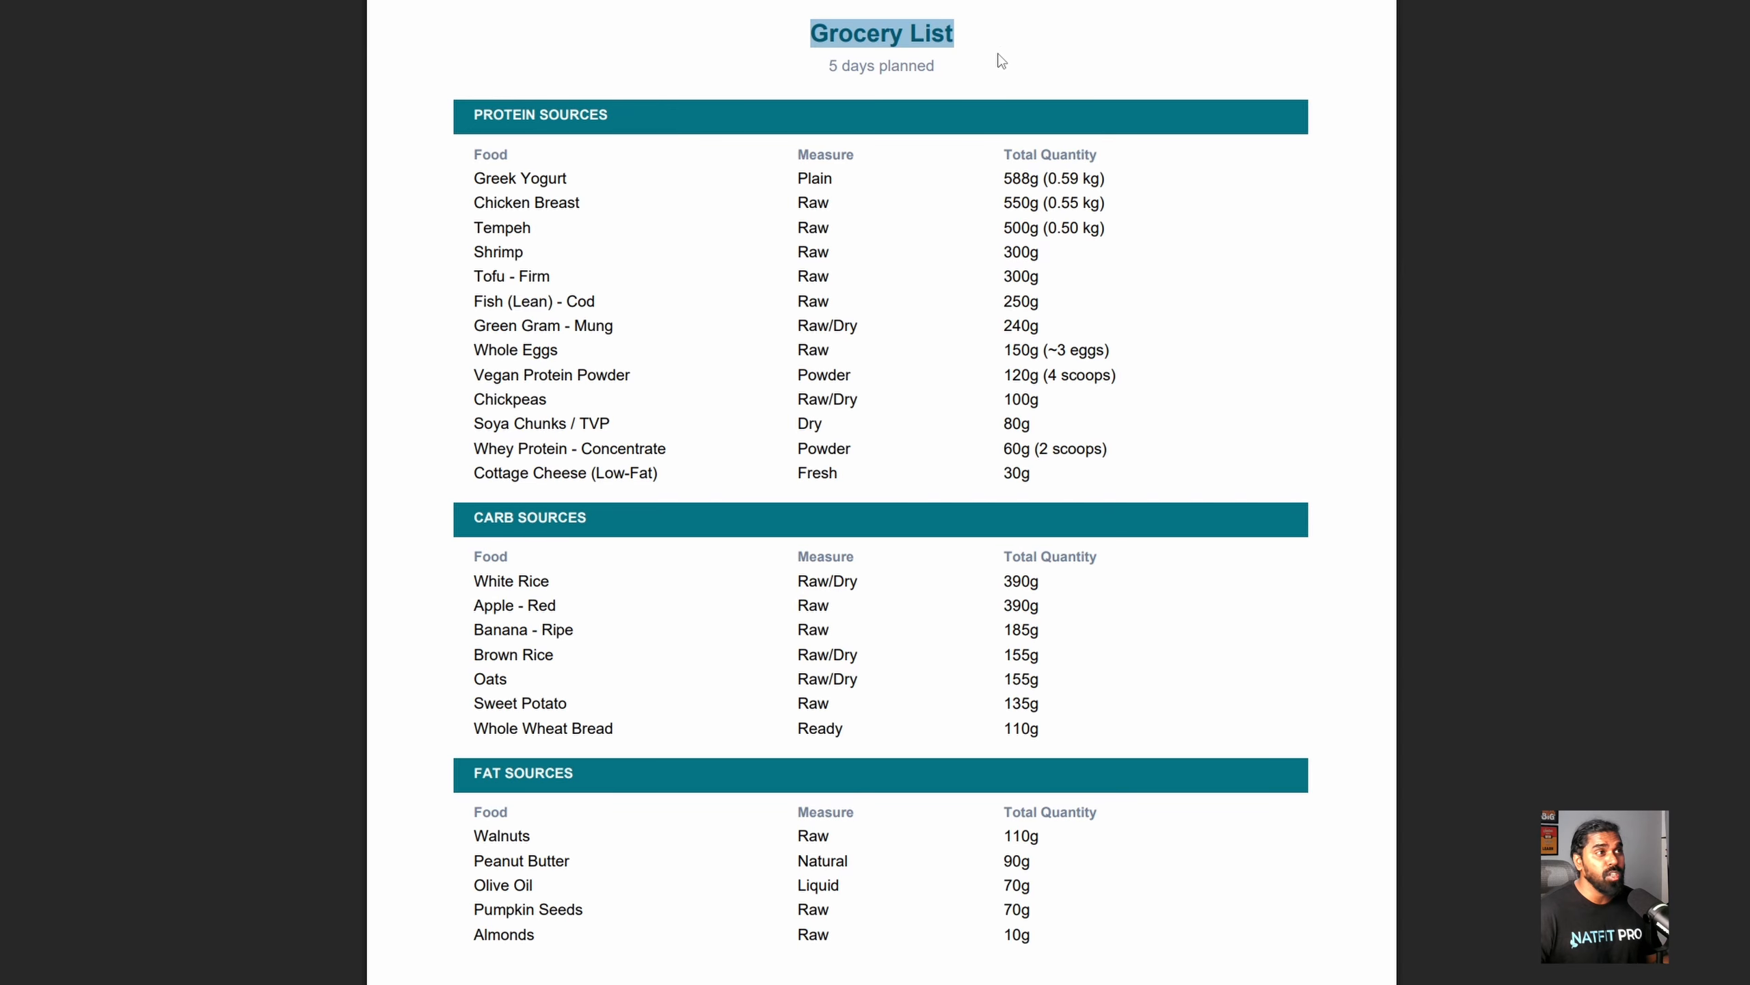
pyautogui.moveTo(817, 66); pyautogui.dragTo(953, 65)
pyautogui.click(840, 82)
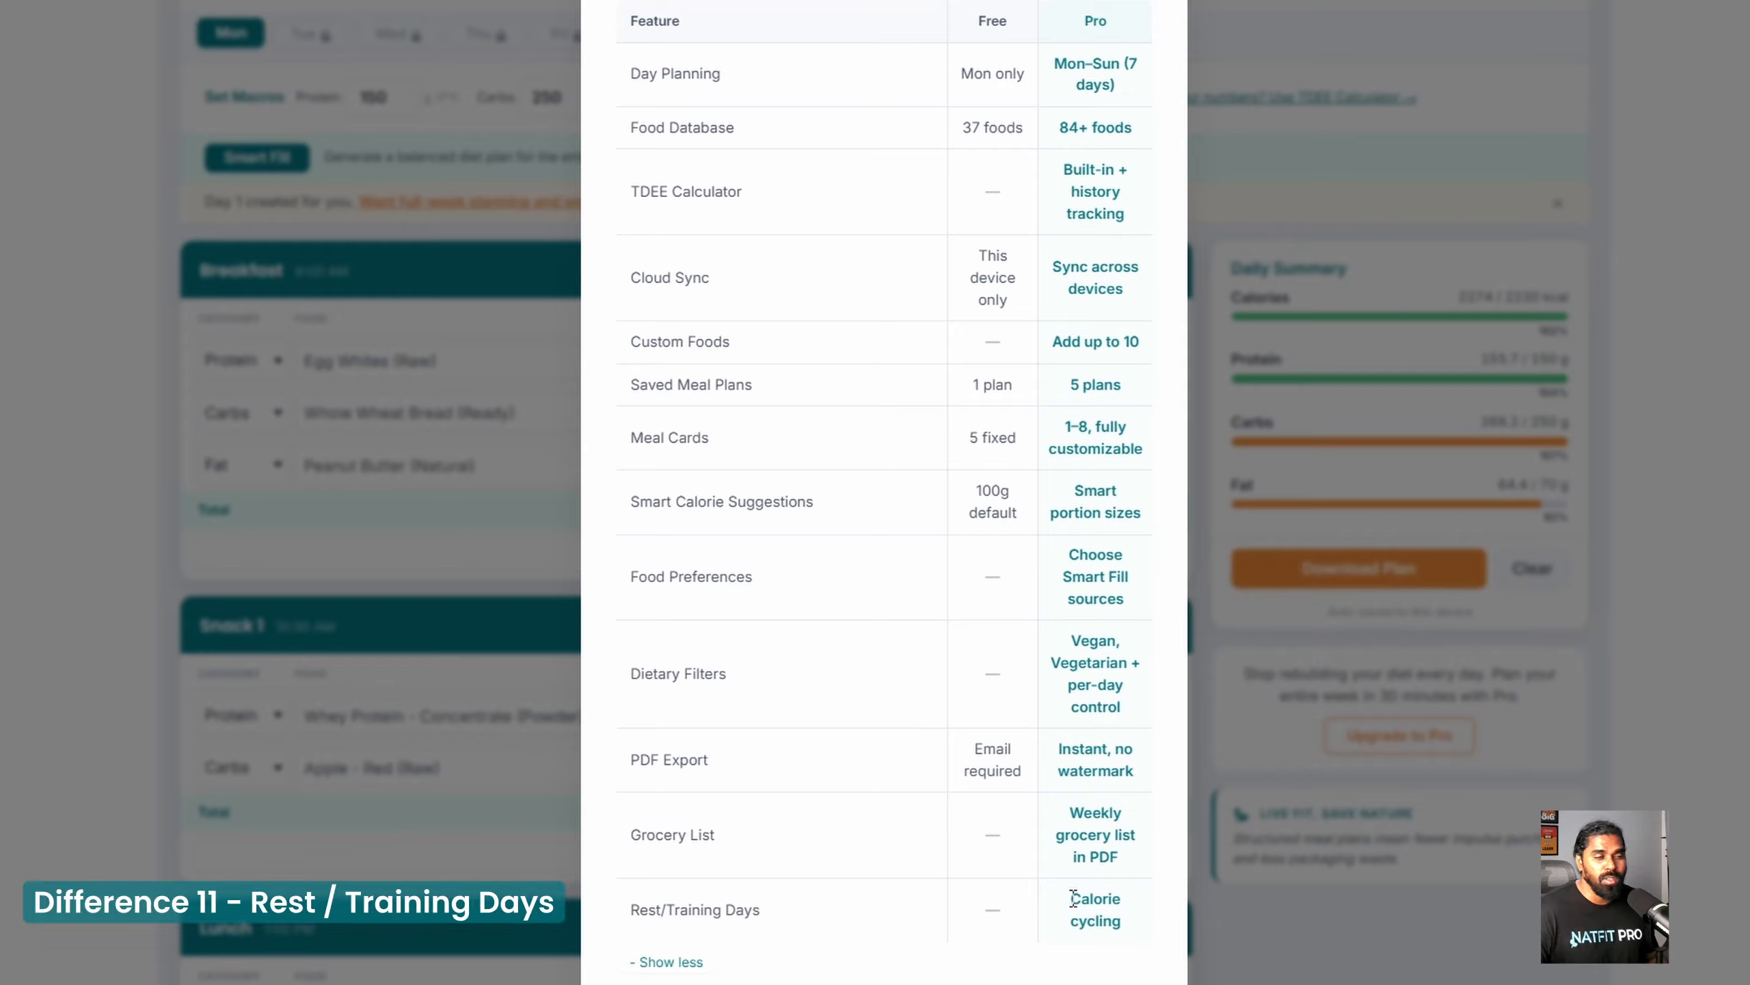
# Step: Check the Rest/Training Days row in the Free versus Pro table and display the Training Day targets in the Pro TDEE calculator
pyautogui.moveTo(1072, 896); pyautogui.dragTo(1134, 924)
pyautogui.moveTo(961, 930); pyautogui.dragTo(1137, 930)
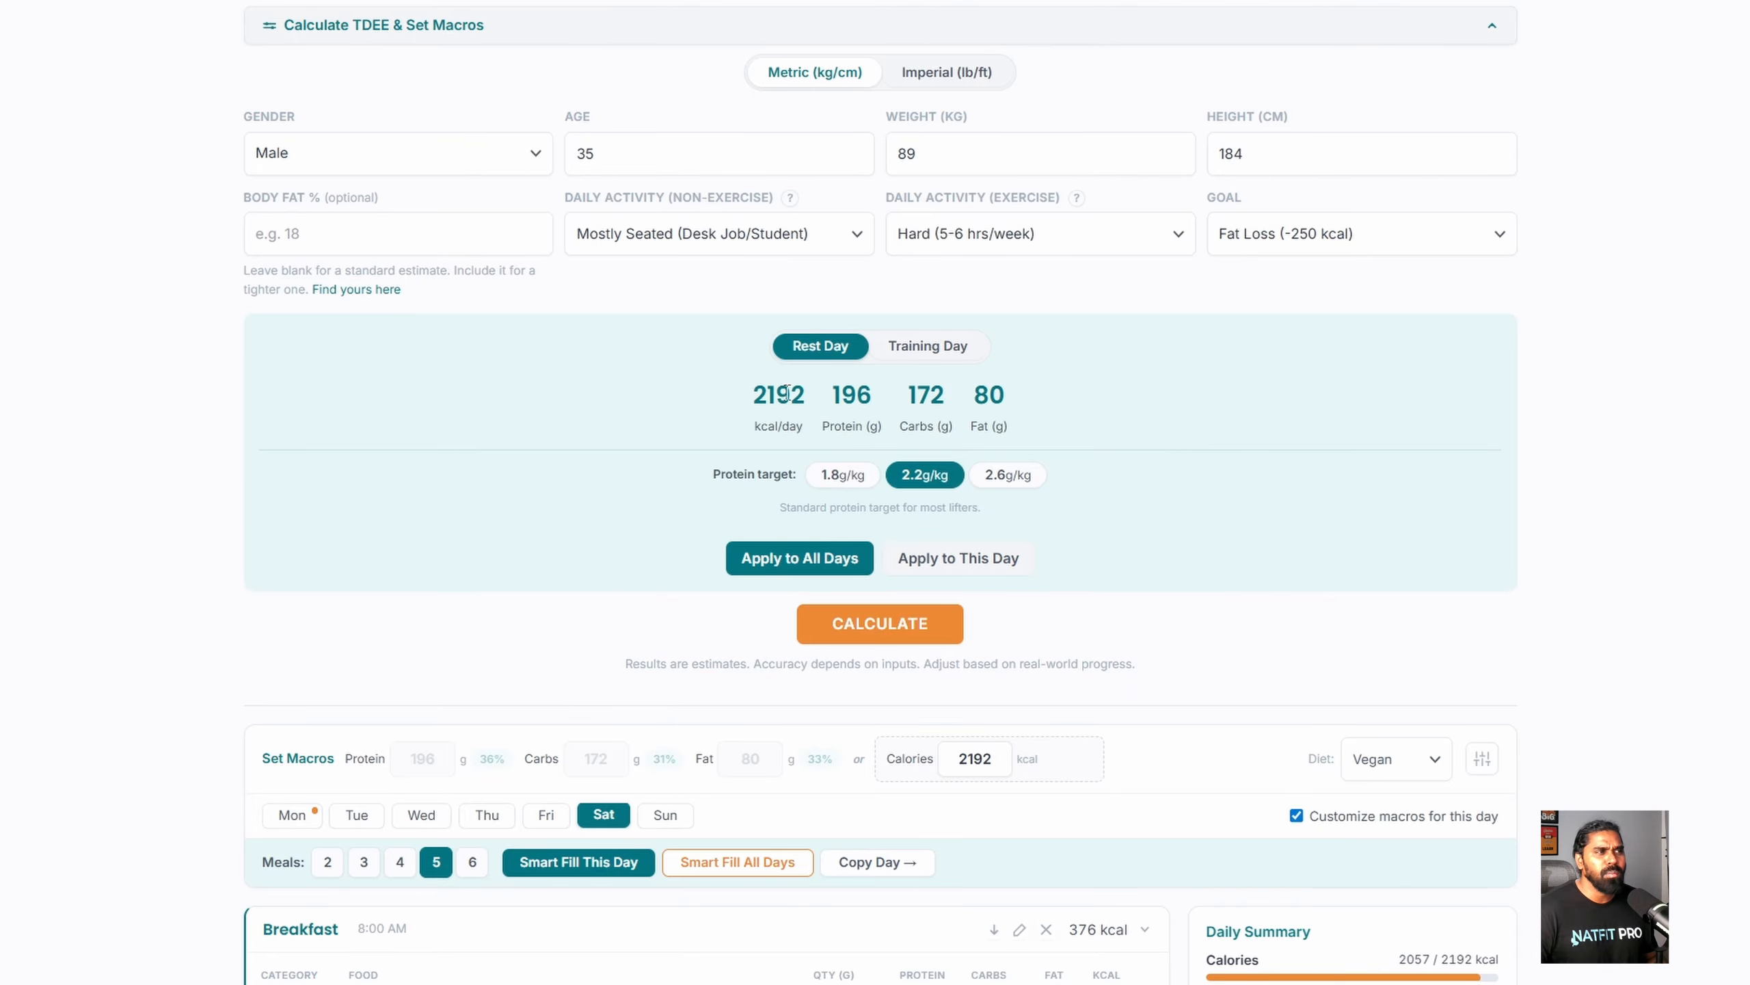
pyautogui.click(922, 359)
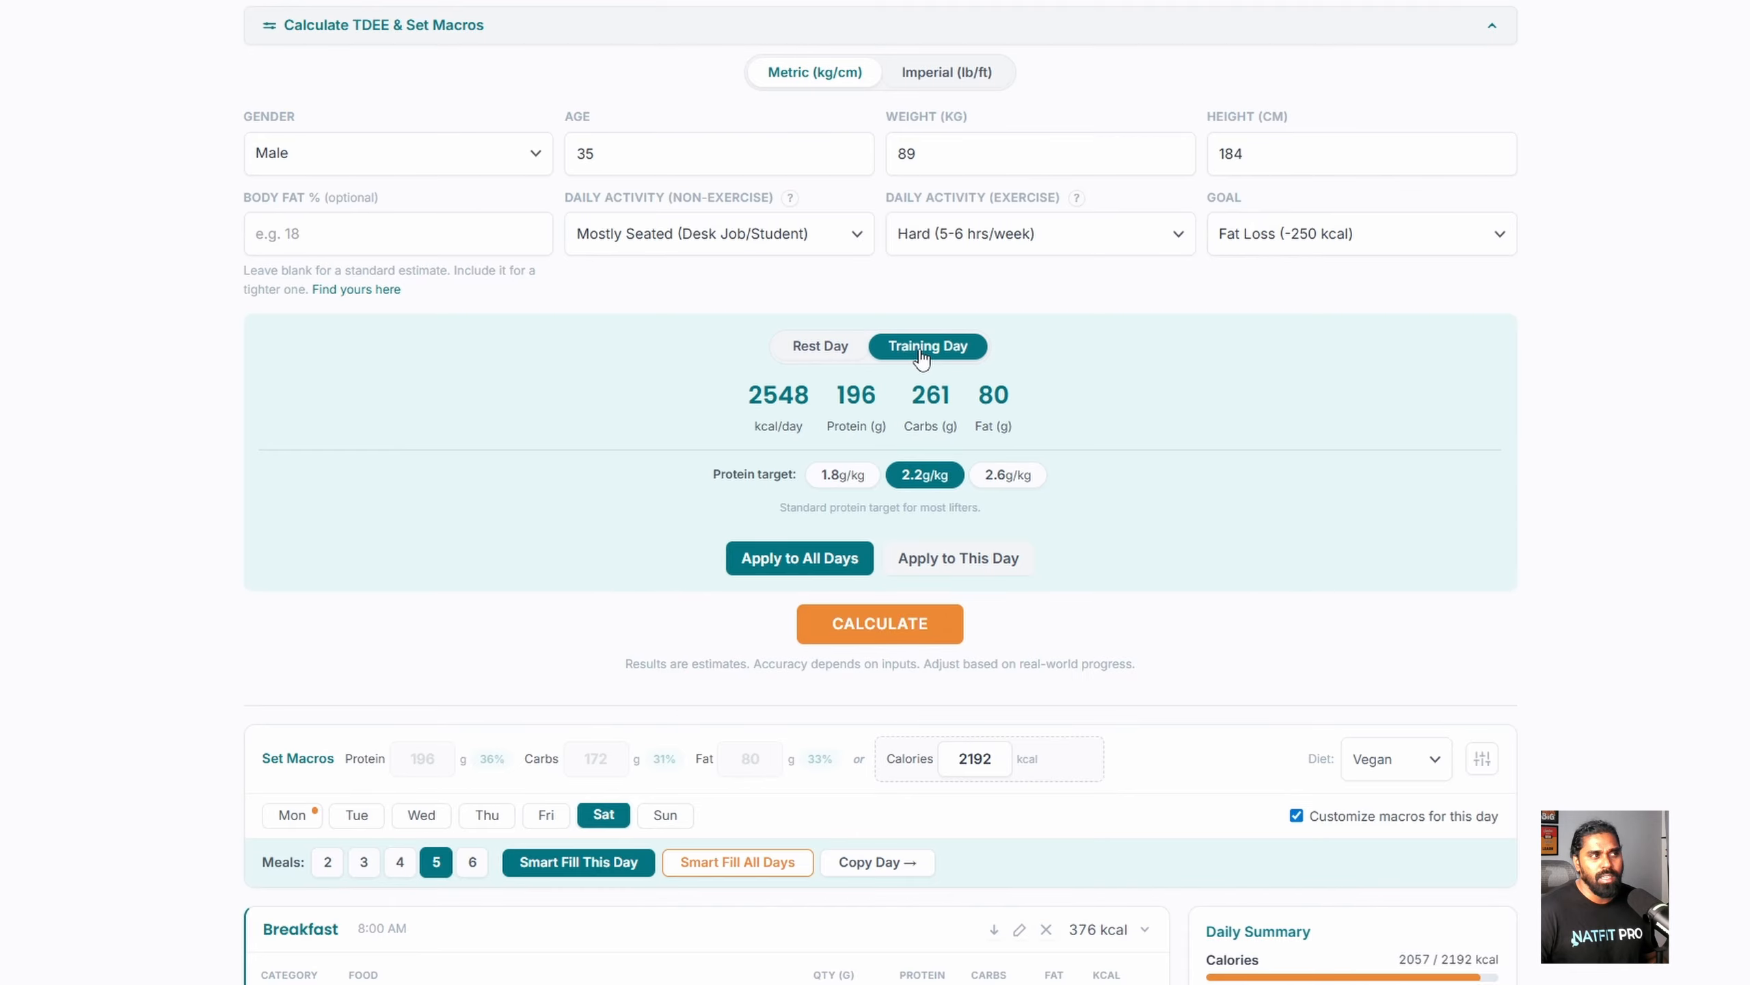